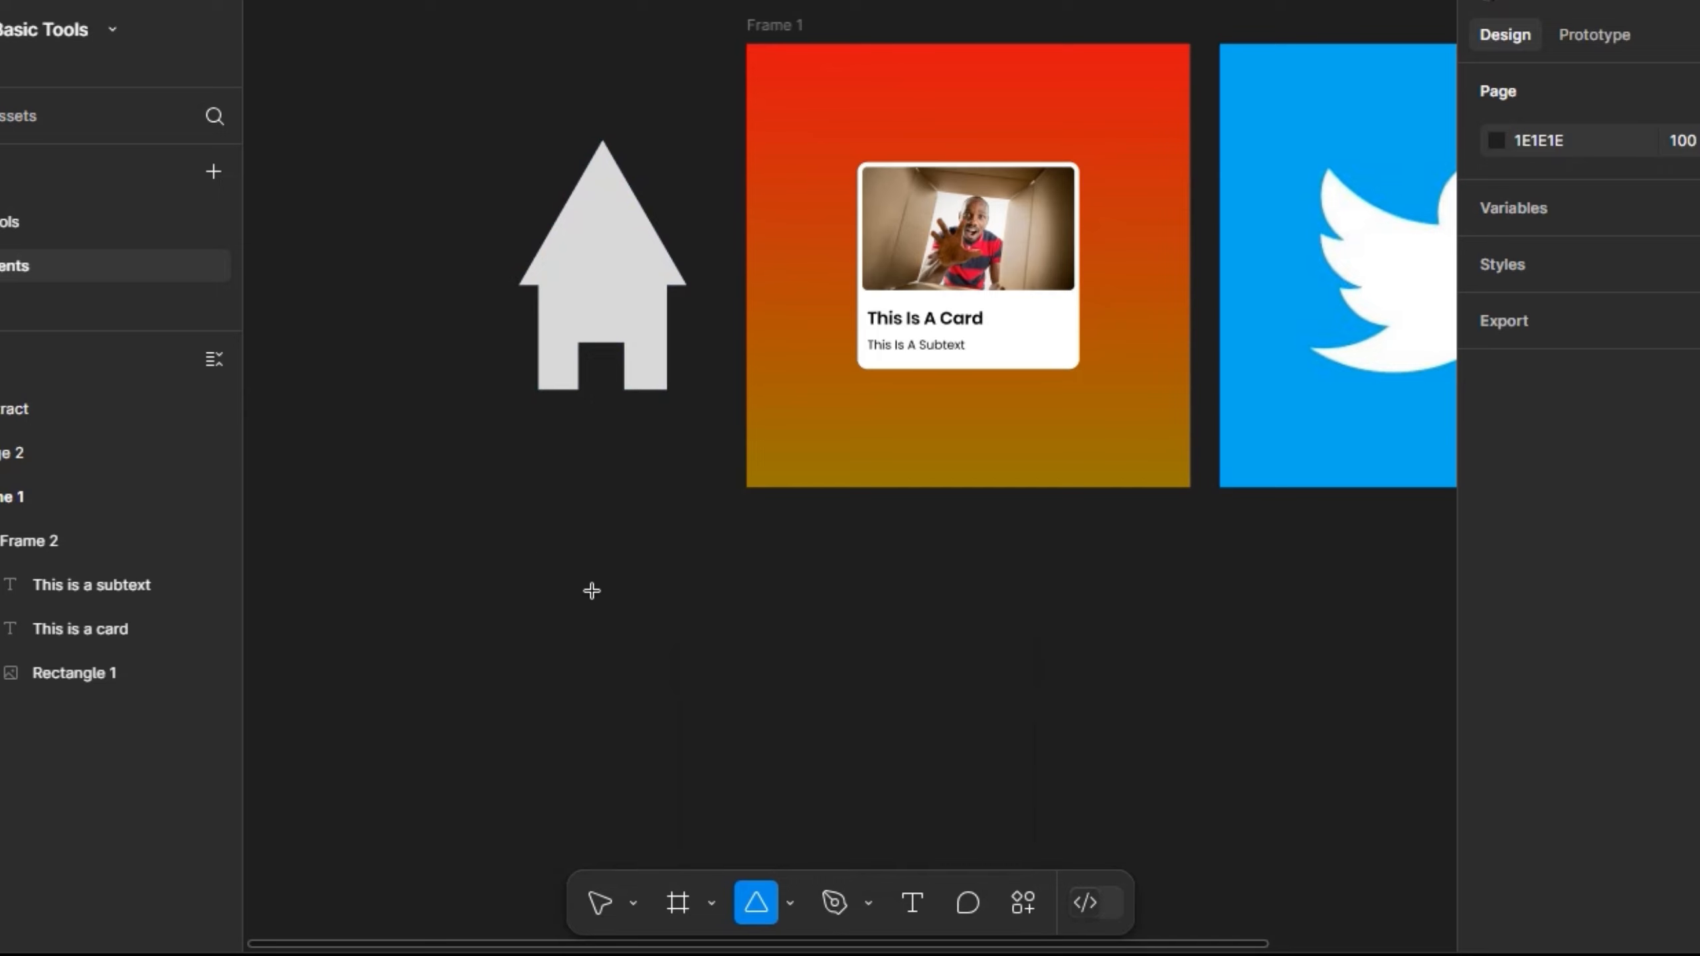
Step: Draw a triangle below the existing house, resize it proportionally to 100 × 100, and move it slightly down
{"action": "left_click_drag", "start_coordinate": [533, 543], "coordinate": [687, 694]}
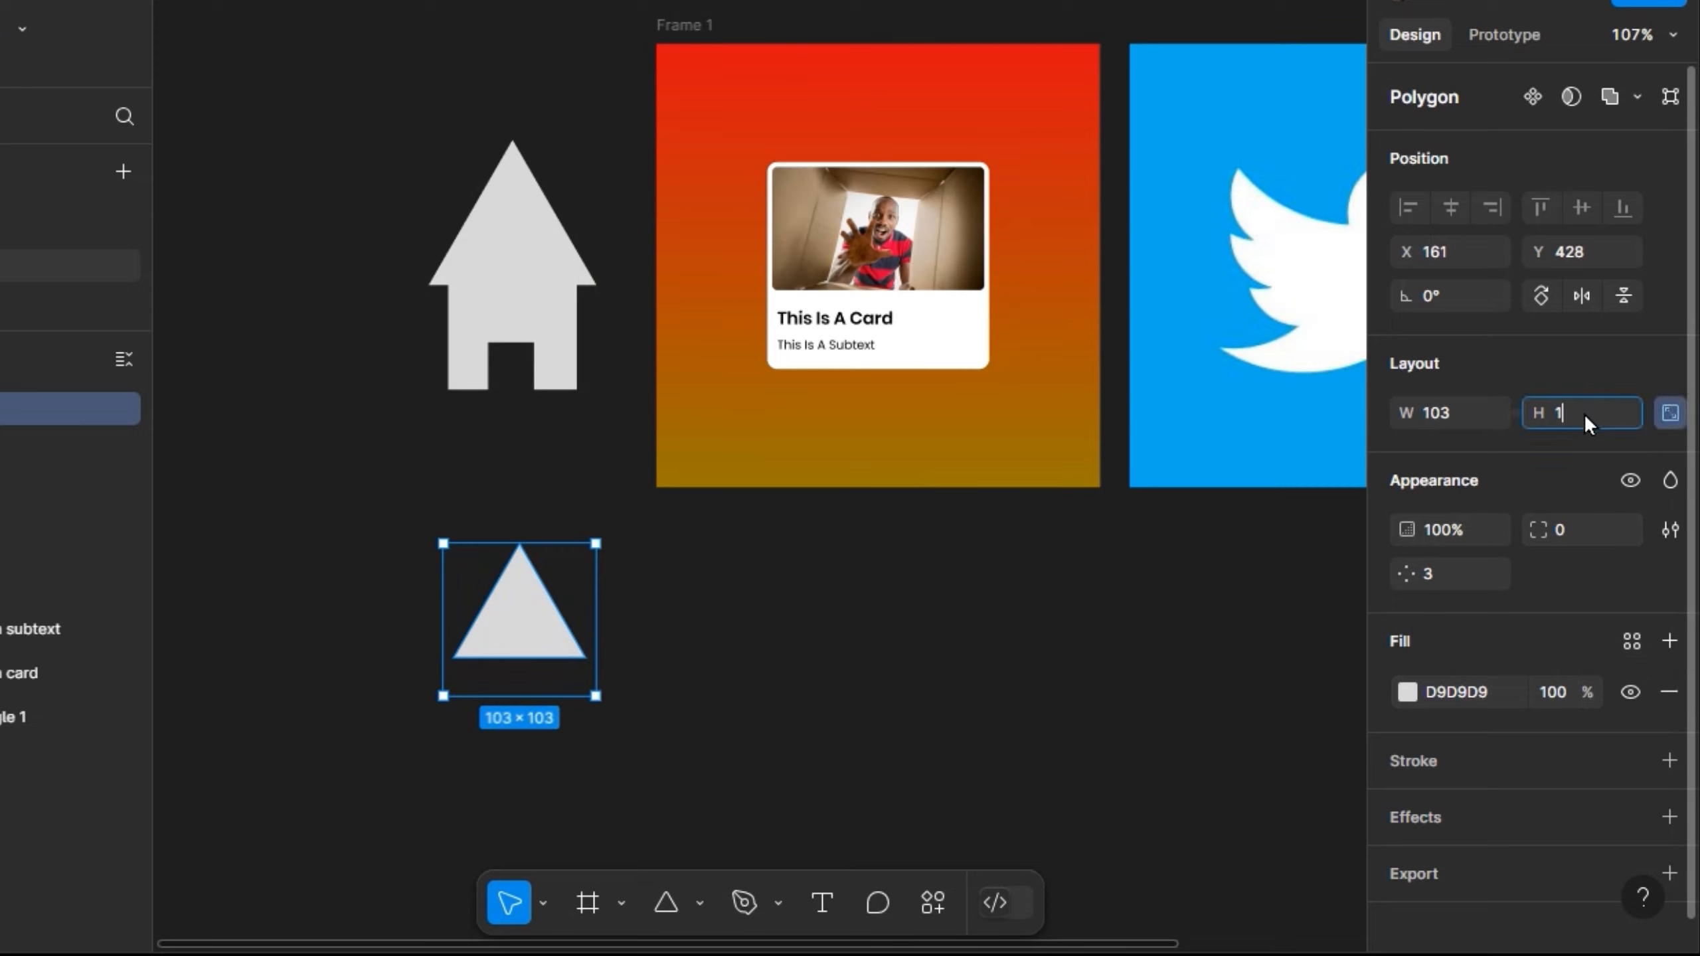
{"action": "key", "text": "Return"}
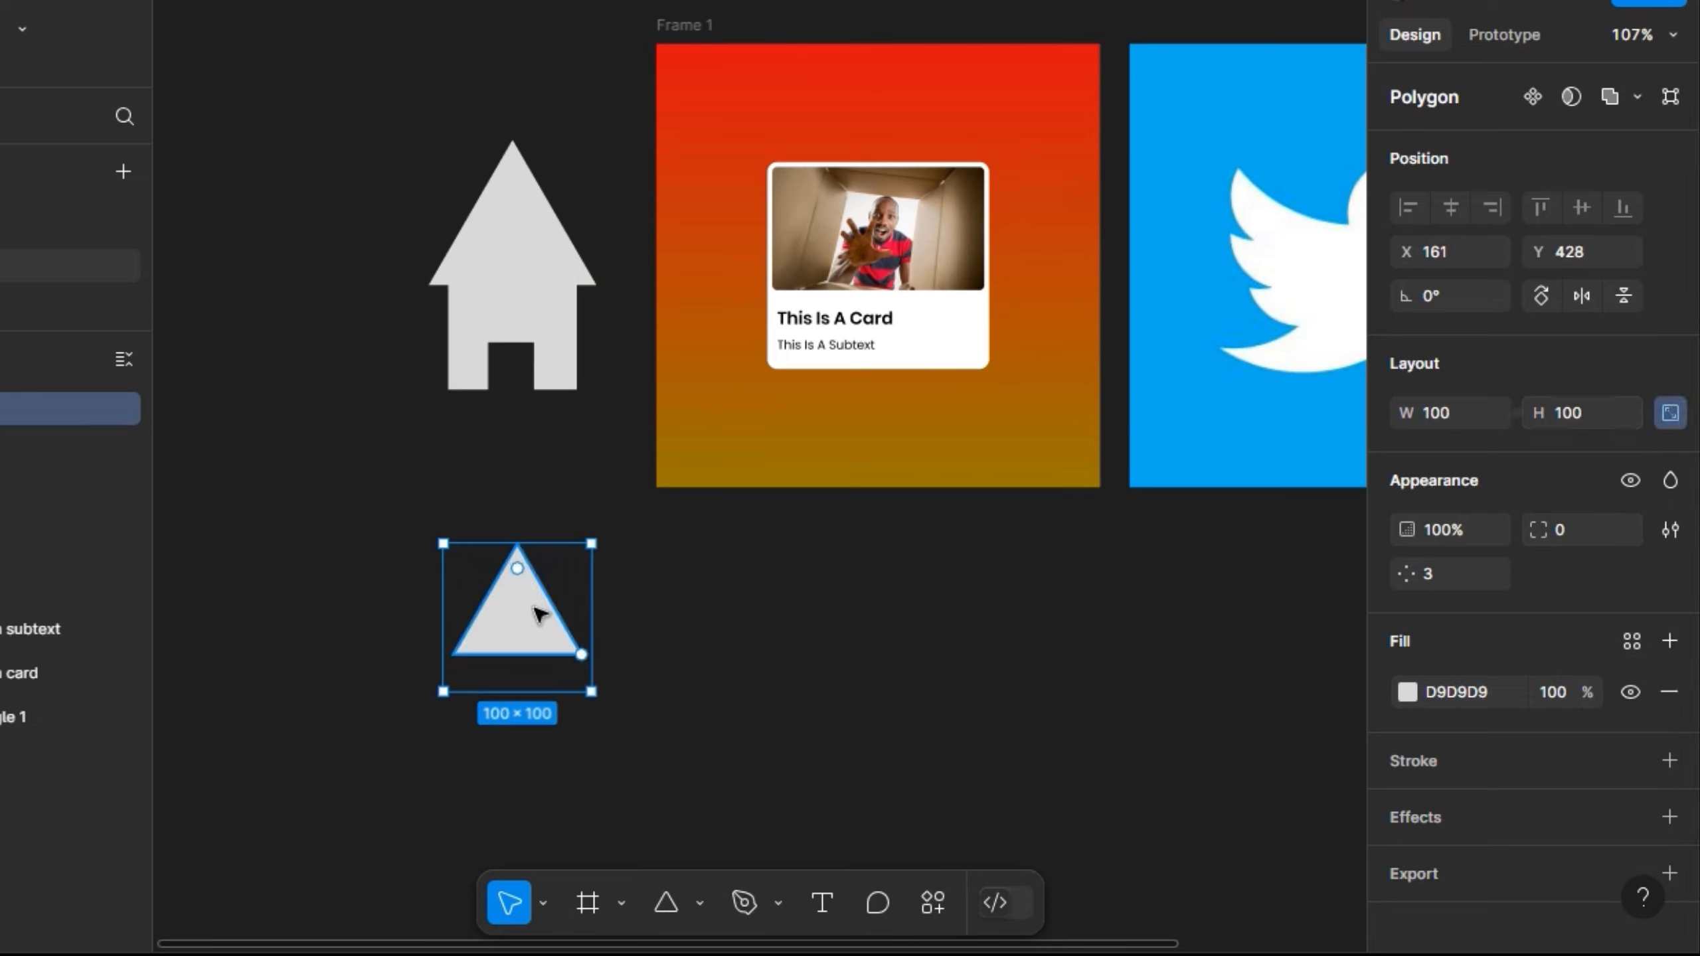
{"action": "left_click_drag", "start_coordinate": [517, 638], "coordinate": [534, 632]}
Step: Try a height of 120 on the triangle with its aspect ratio unlocked, and restore the locked 100 × 100 size
{"action": "left_click", "coordinate": [1585, 416]}
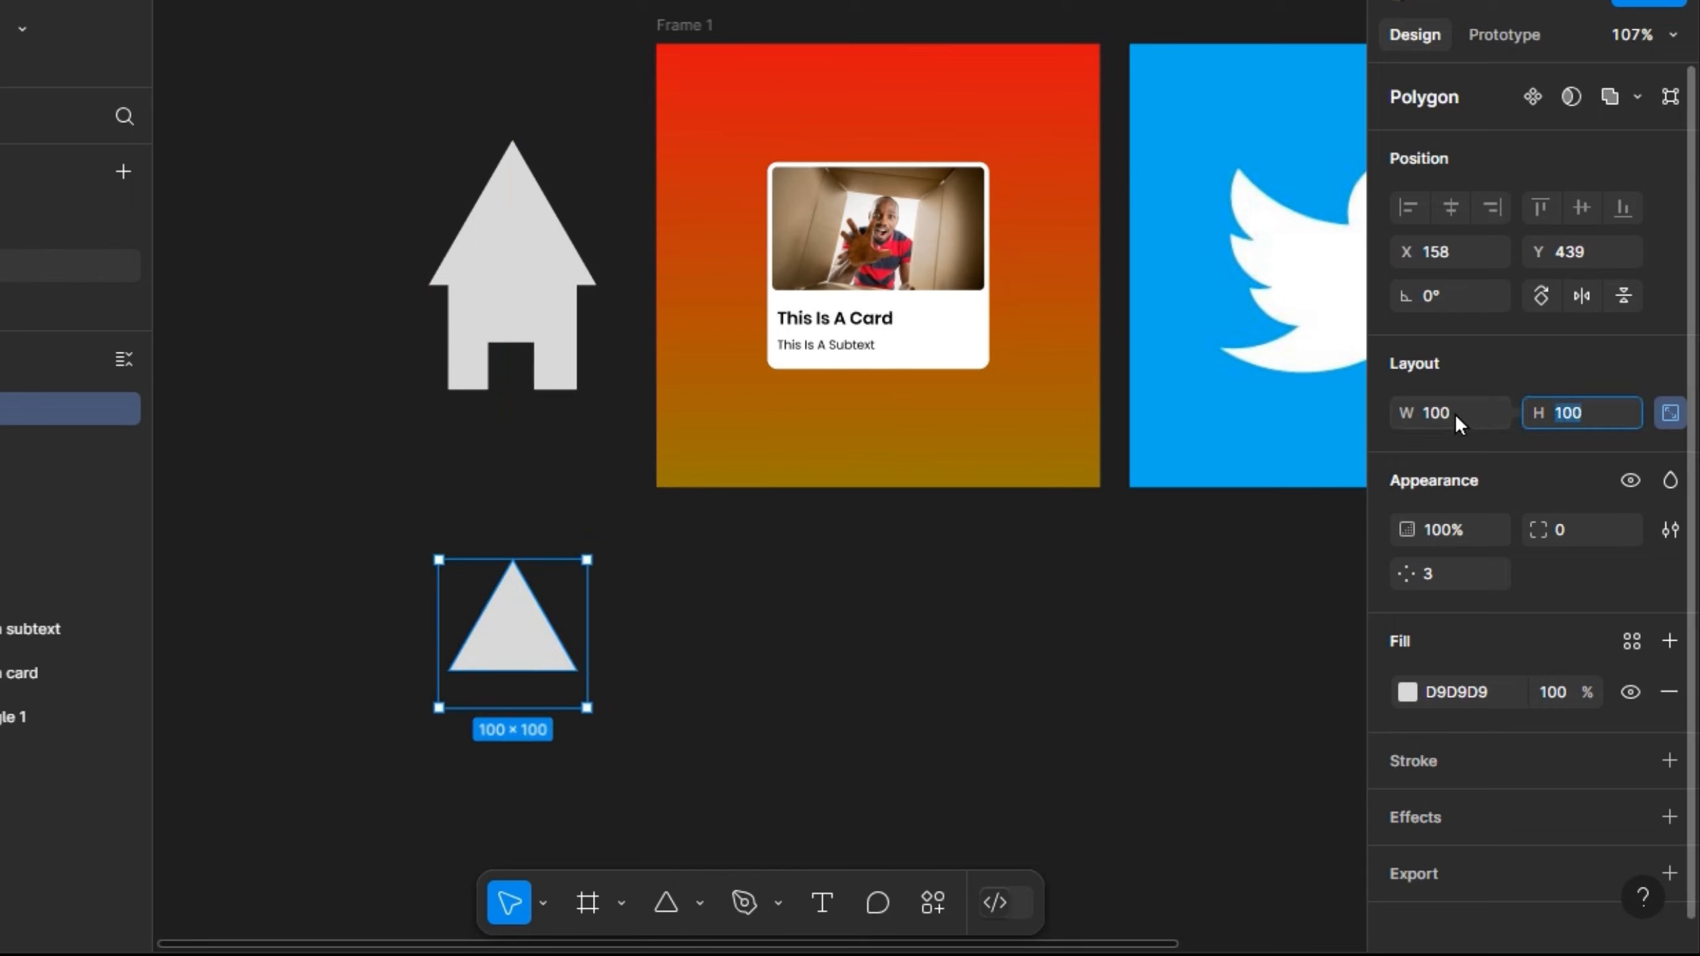
{"action": "left_click", "coordinate": [1671, 419]}
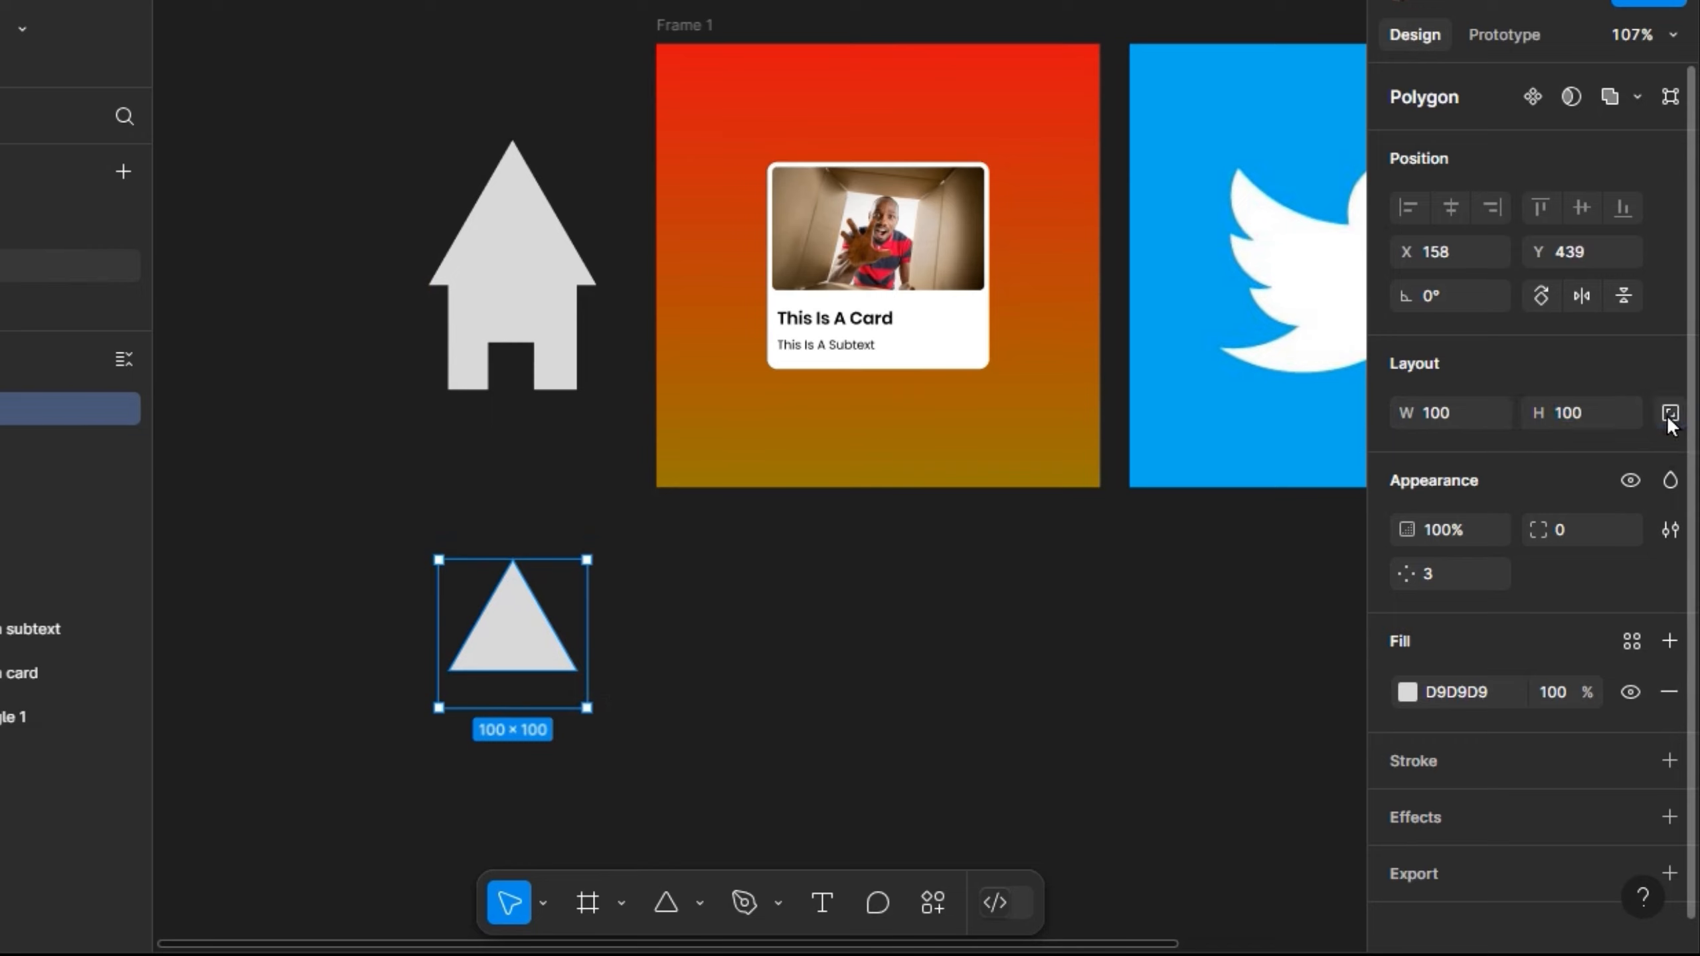
{"action": "left_click", "coordinate": [1597, 409]}
{"action": "type", "text": "120"}
{"action": "key", "text": "Return"}
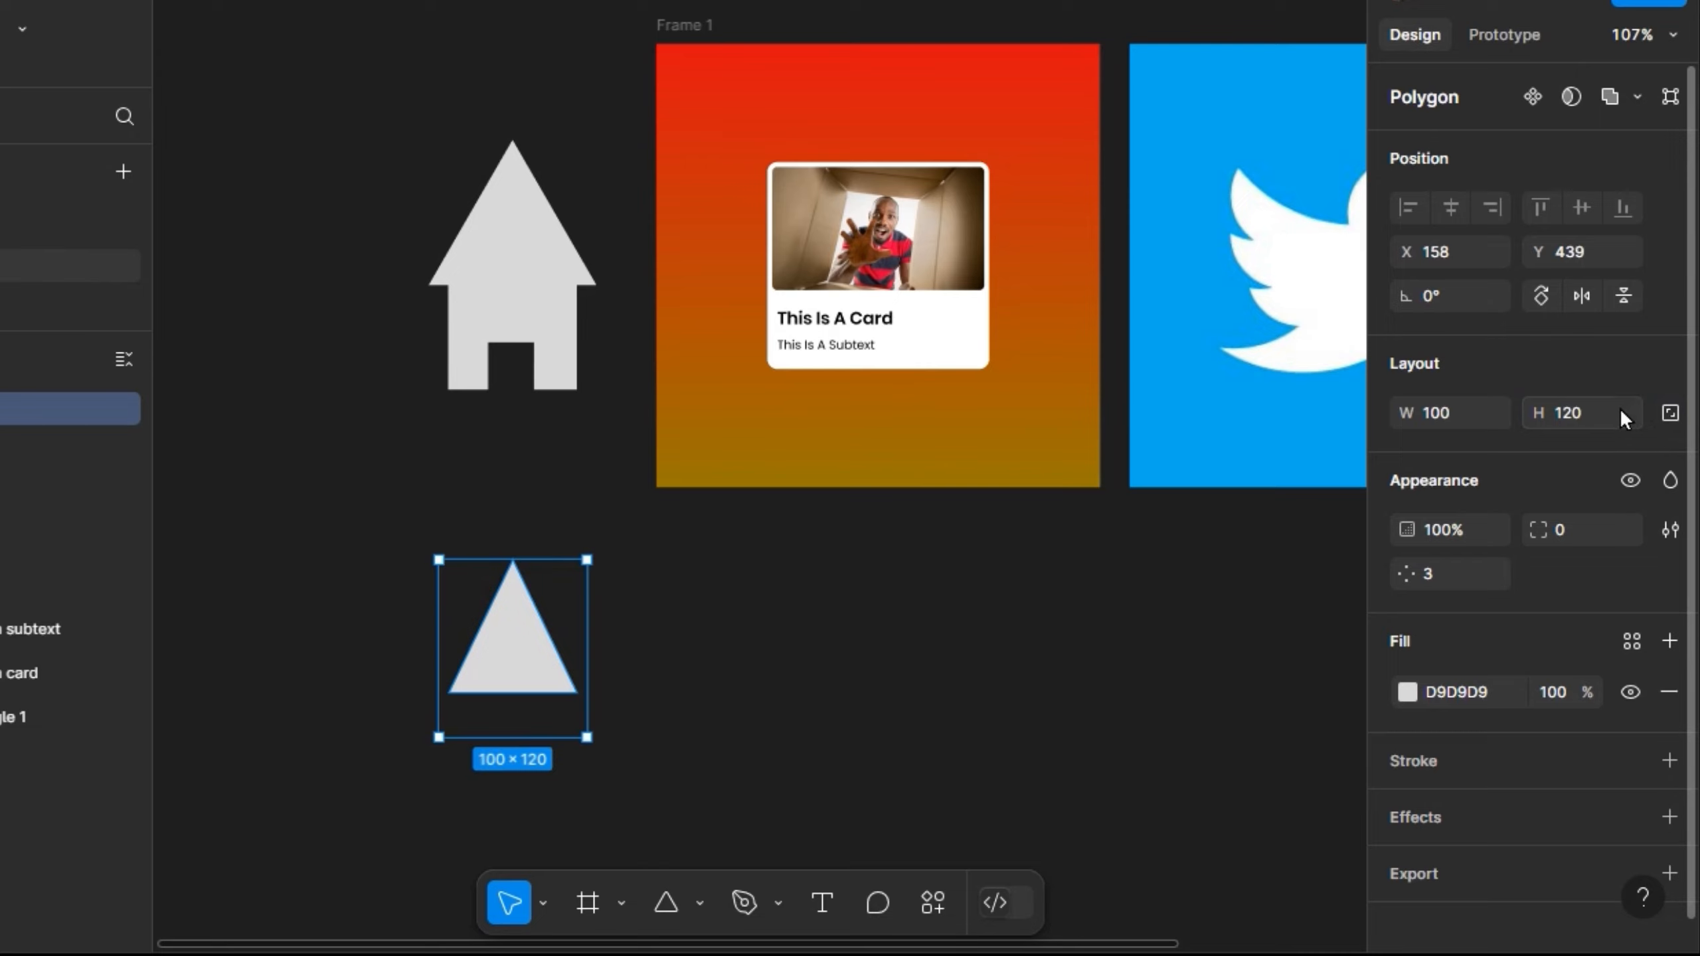
{"action": "left_click", "coordinate": [1620, 408]}
{"action": "type", "text": "100"}
{"action": "key", "text": "Return"}
Step: Scale the triangle proportionally to 160 × 160 and centre it beneath the existing house
{"action": "left_click", "coordinate": [1584, 421]}
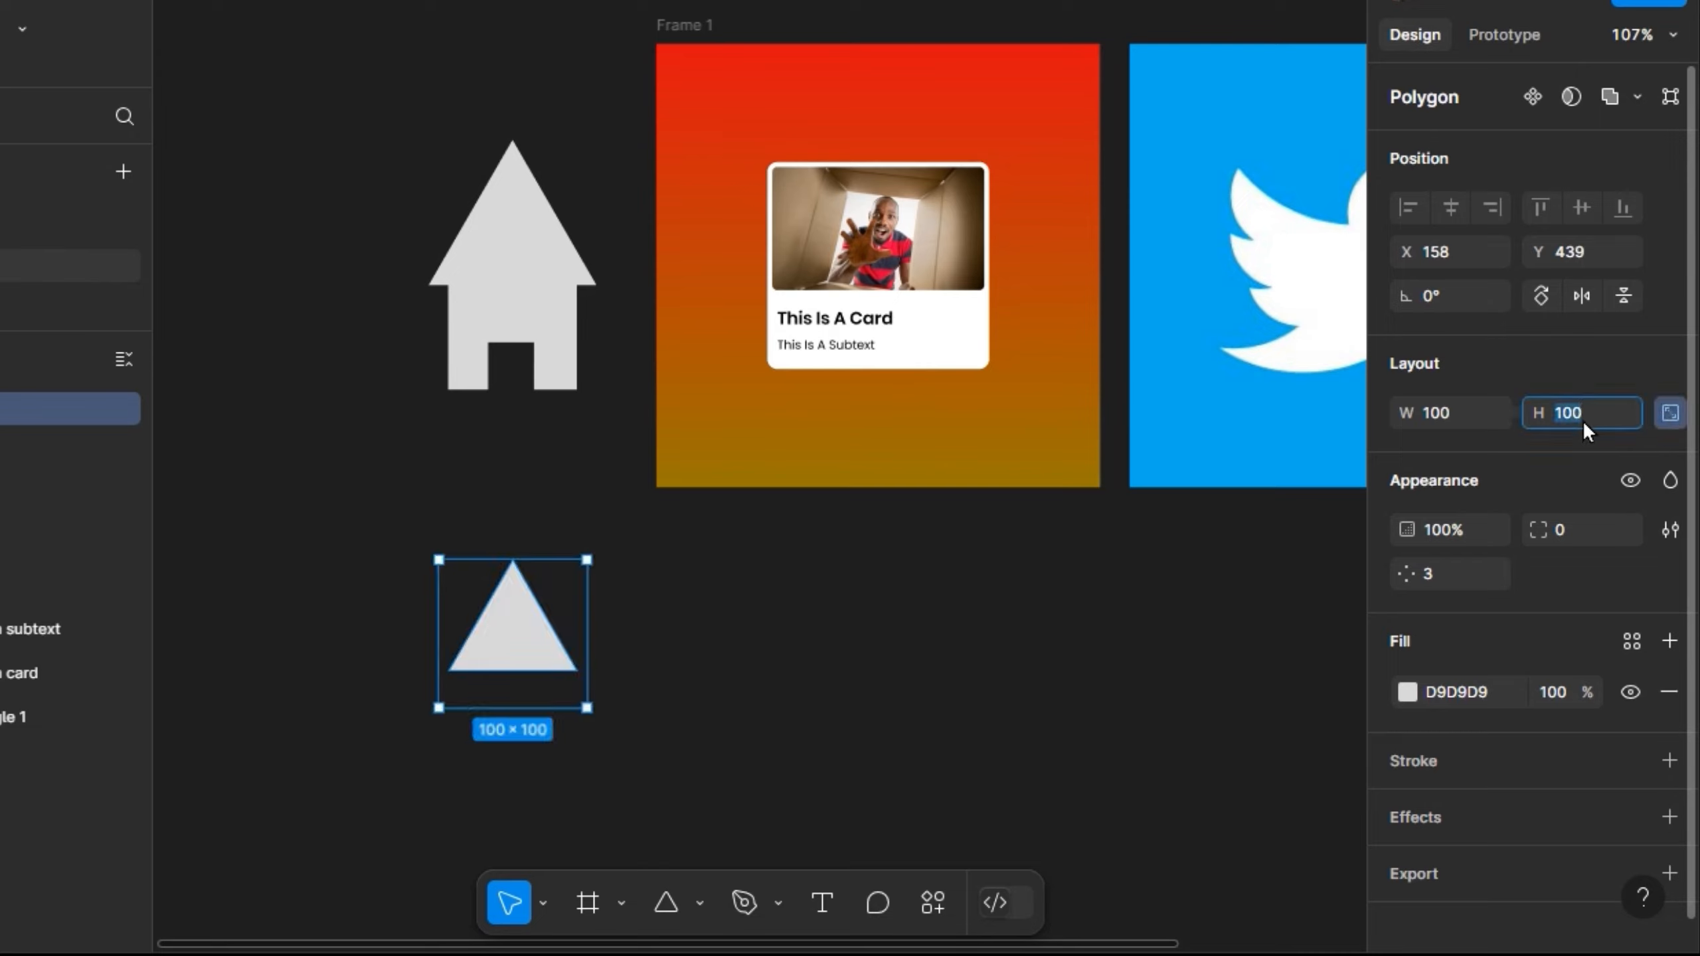
{"action": "type", "text": "160"}
{"action": "key", "text": "Return"}
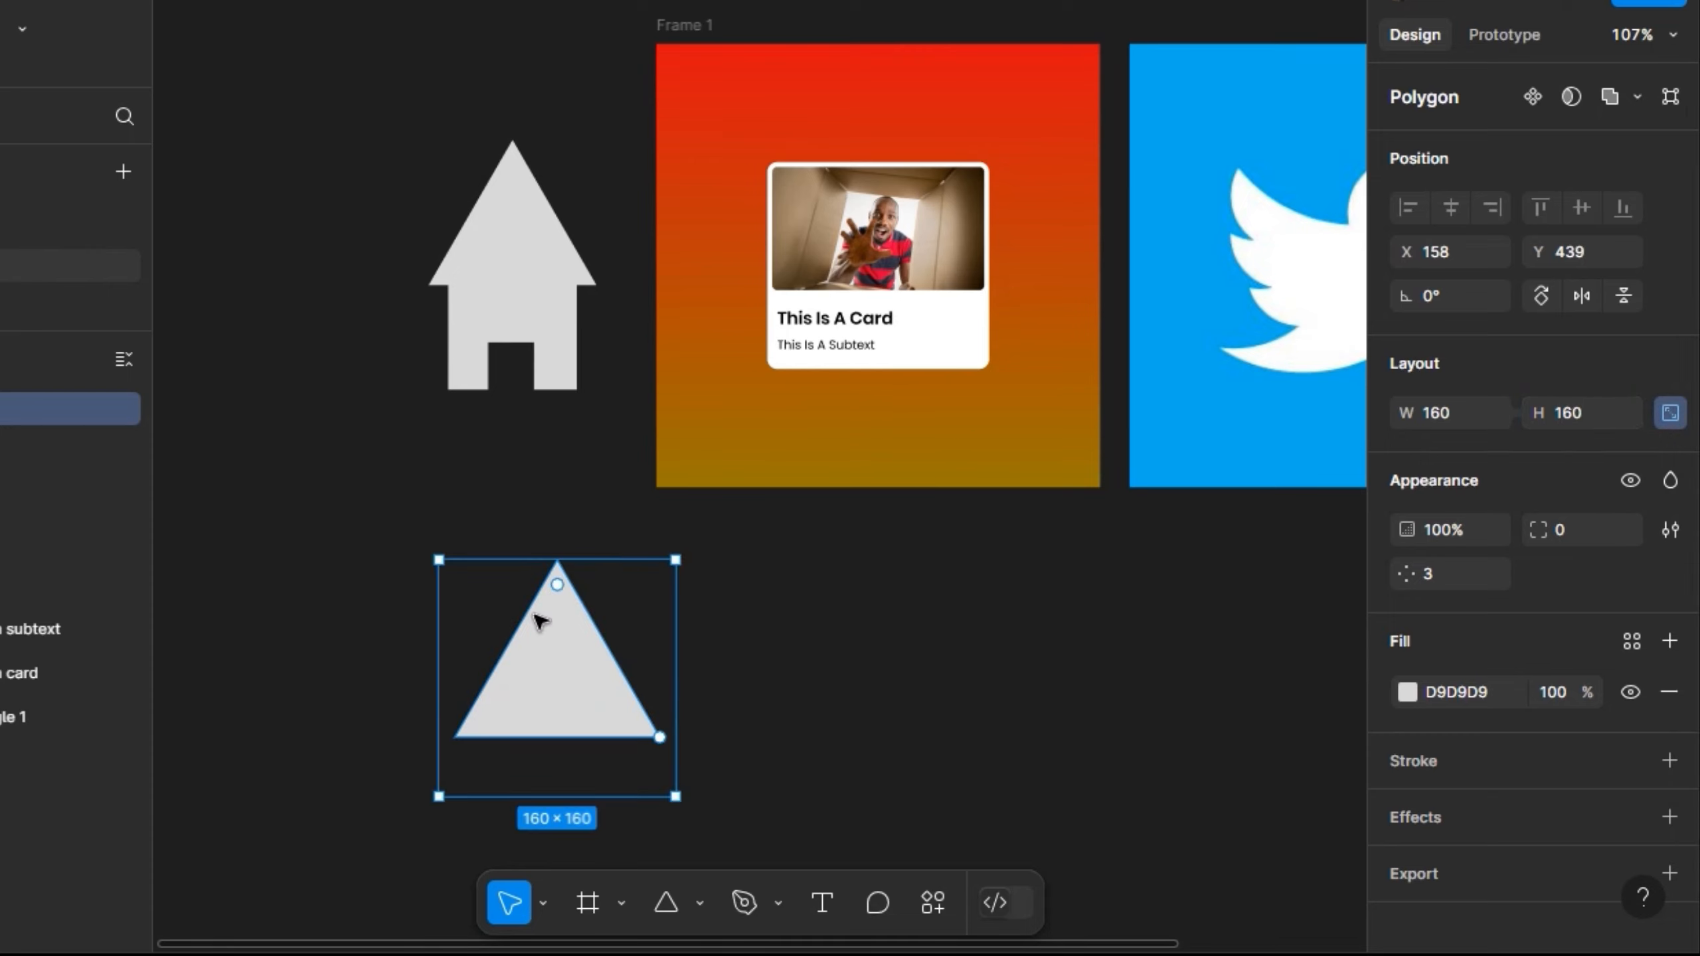
{"action": "left_click_drag", "start_coordinate": [562, 670], "coordinate": [518, 664]}
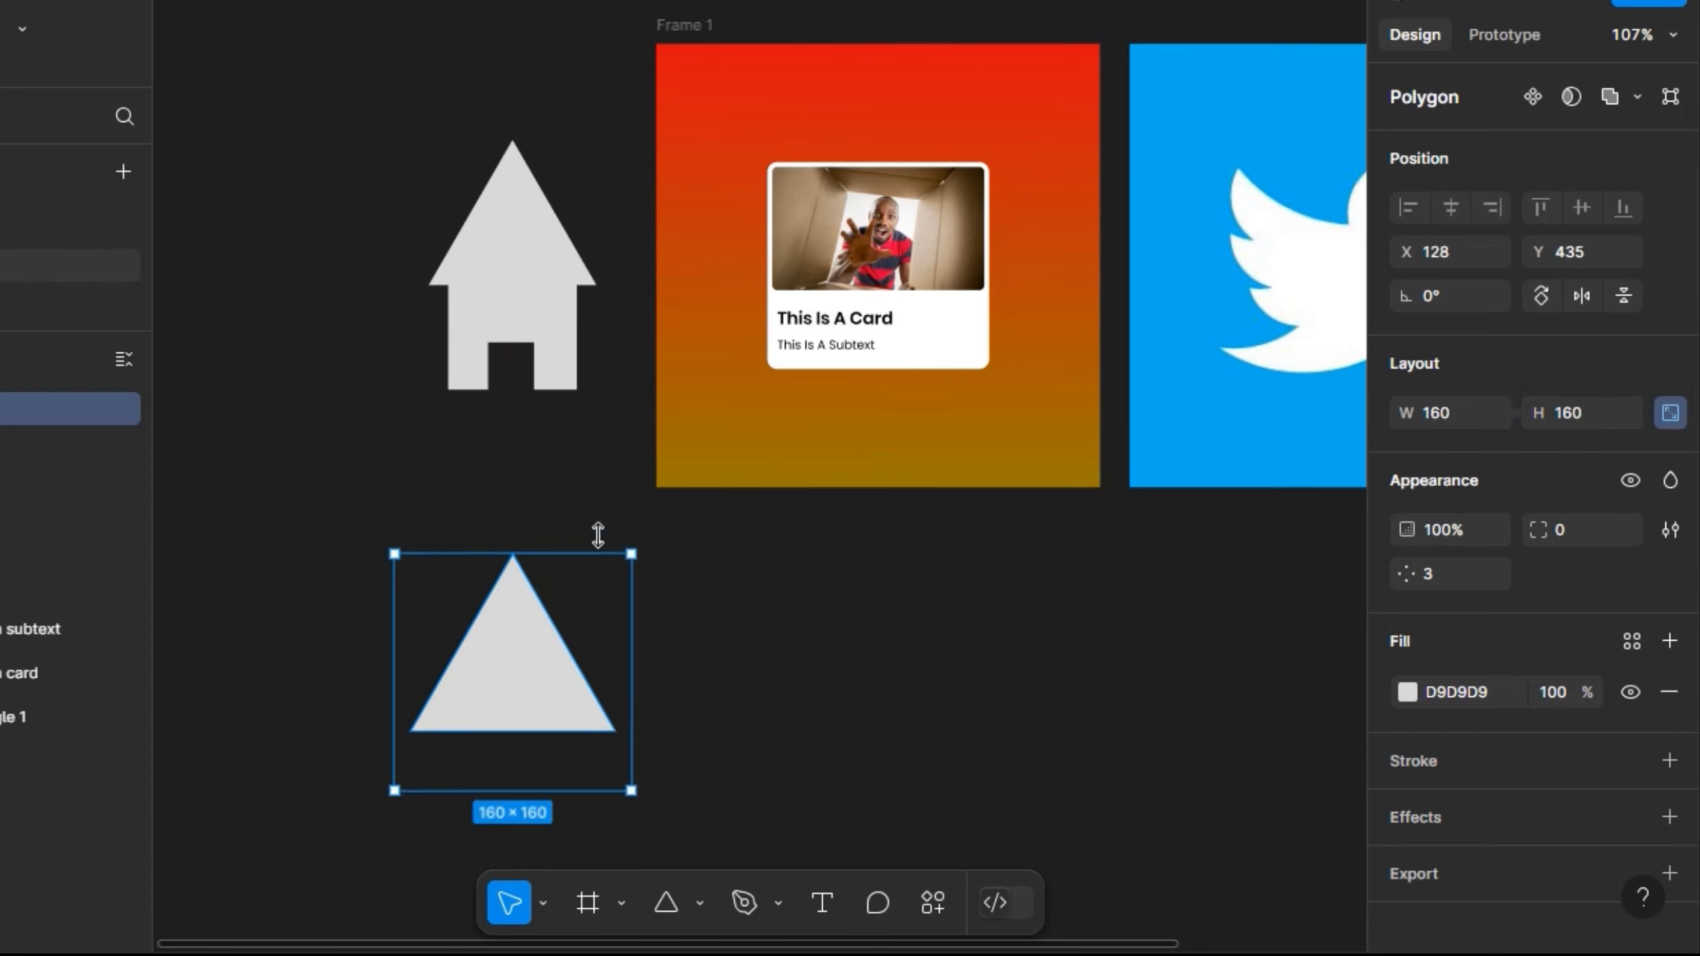
Step: Draw a rectangle about 110 wide as the house body, overlapping the triangle's base, and shorten it to about 106 high
{"action": "scroll", "coordinate": [602, 541], "scroll_direction": "down", "scroll_amount": 2}
{"action": "scroll", "coordinate": [606, 541], "scroll_direction": "down", "scroll_amount": 3}
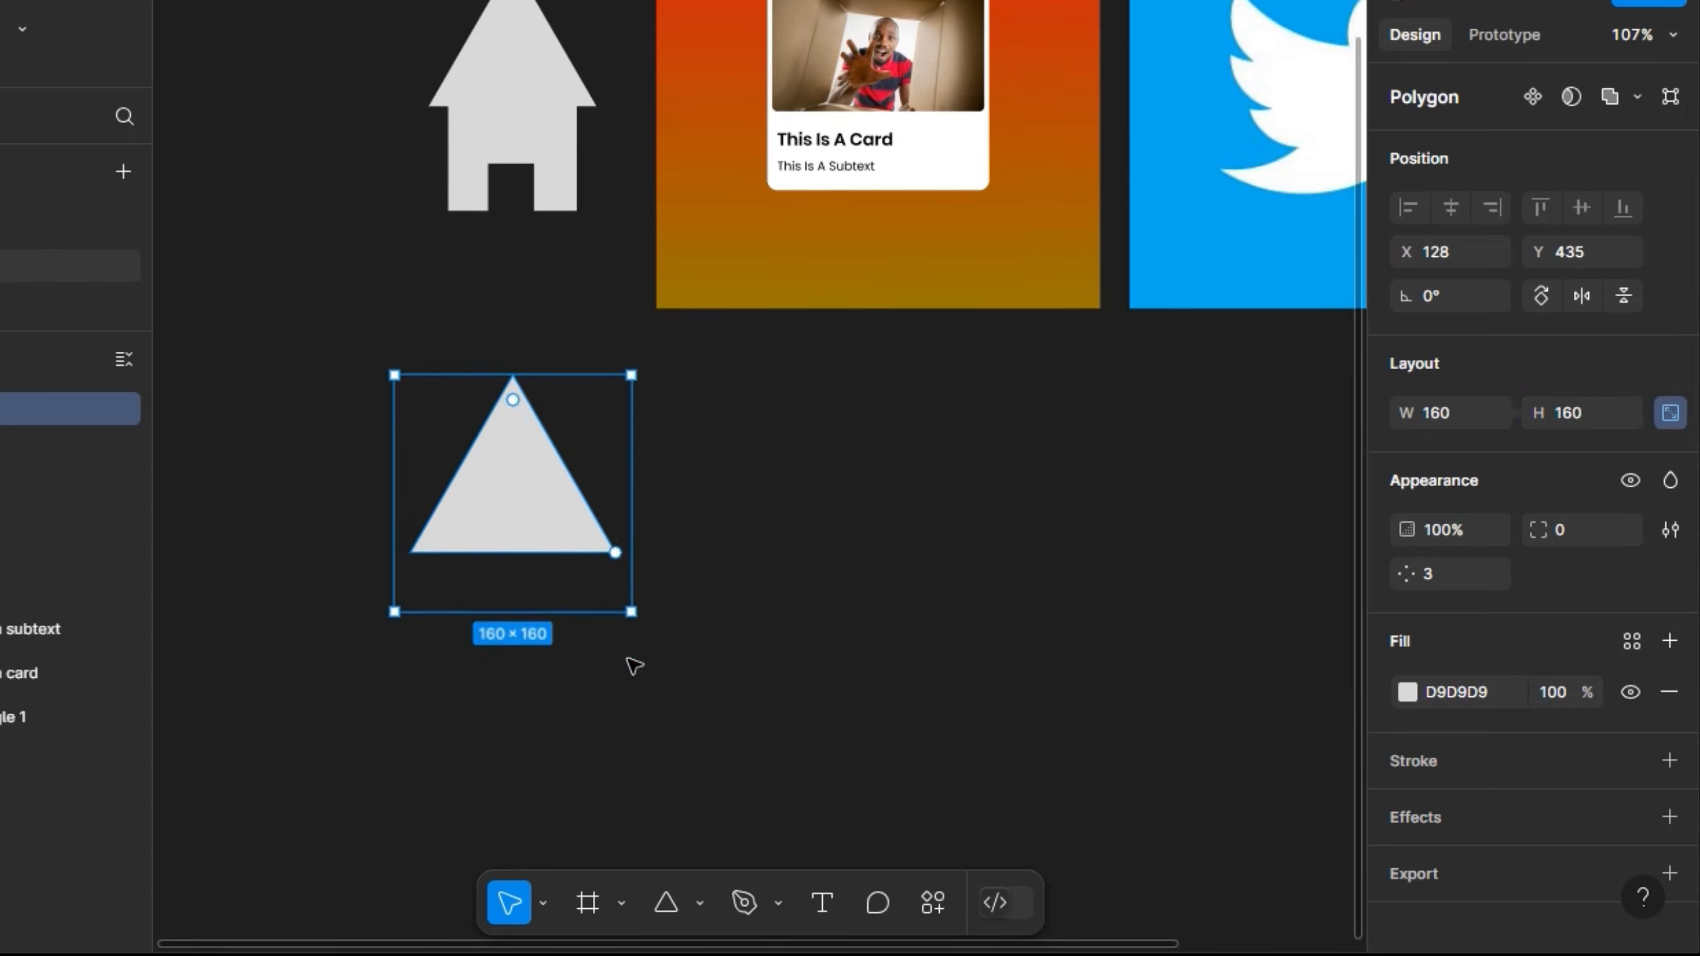
{"action": "left_click", "coordinate": [699, 895]}
{"action": "left_click", "coordinate": [669, 635]}
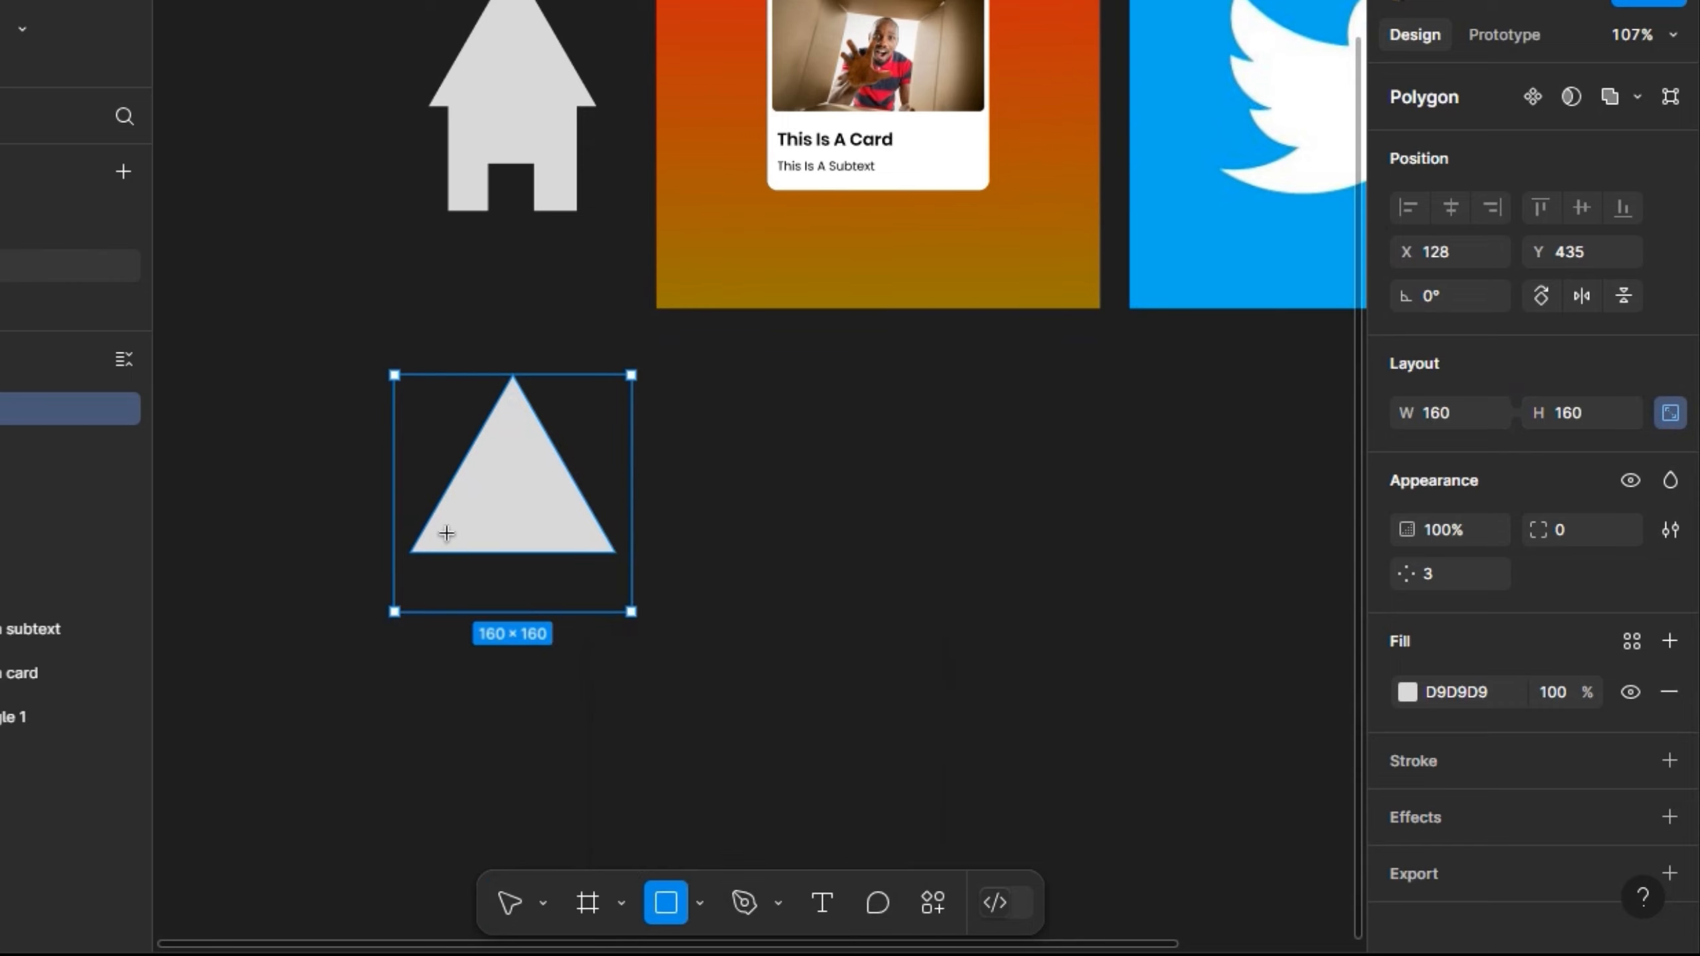
{"action": "left_click_drag", "start_coordinate": [446, 533], "coordinate": [607, 706]}
{"action": "mouse_move", "coordinate": [568, 611]}
{"action": "left_mouse_down"}
{"action": "mouse_move", "coordinate": [542, 609]}
{"action": "mouse_move", "coordinate": [564, 607]}
{"action": "left_mouse_up"}
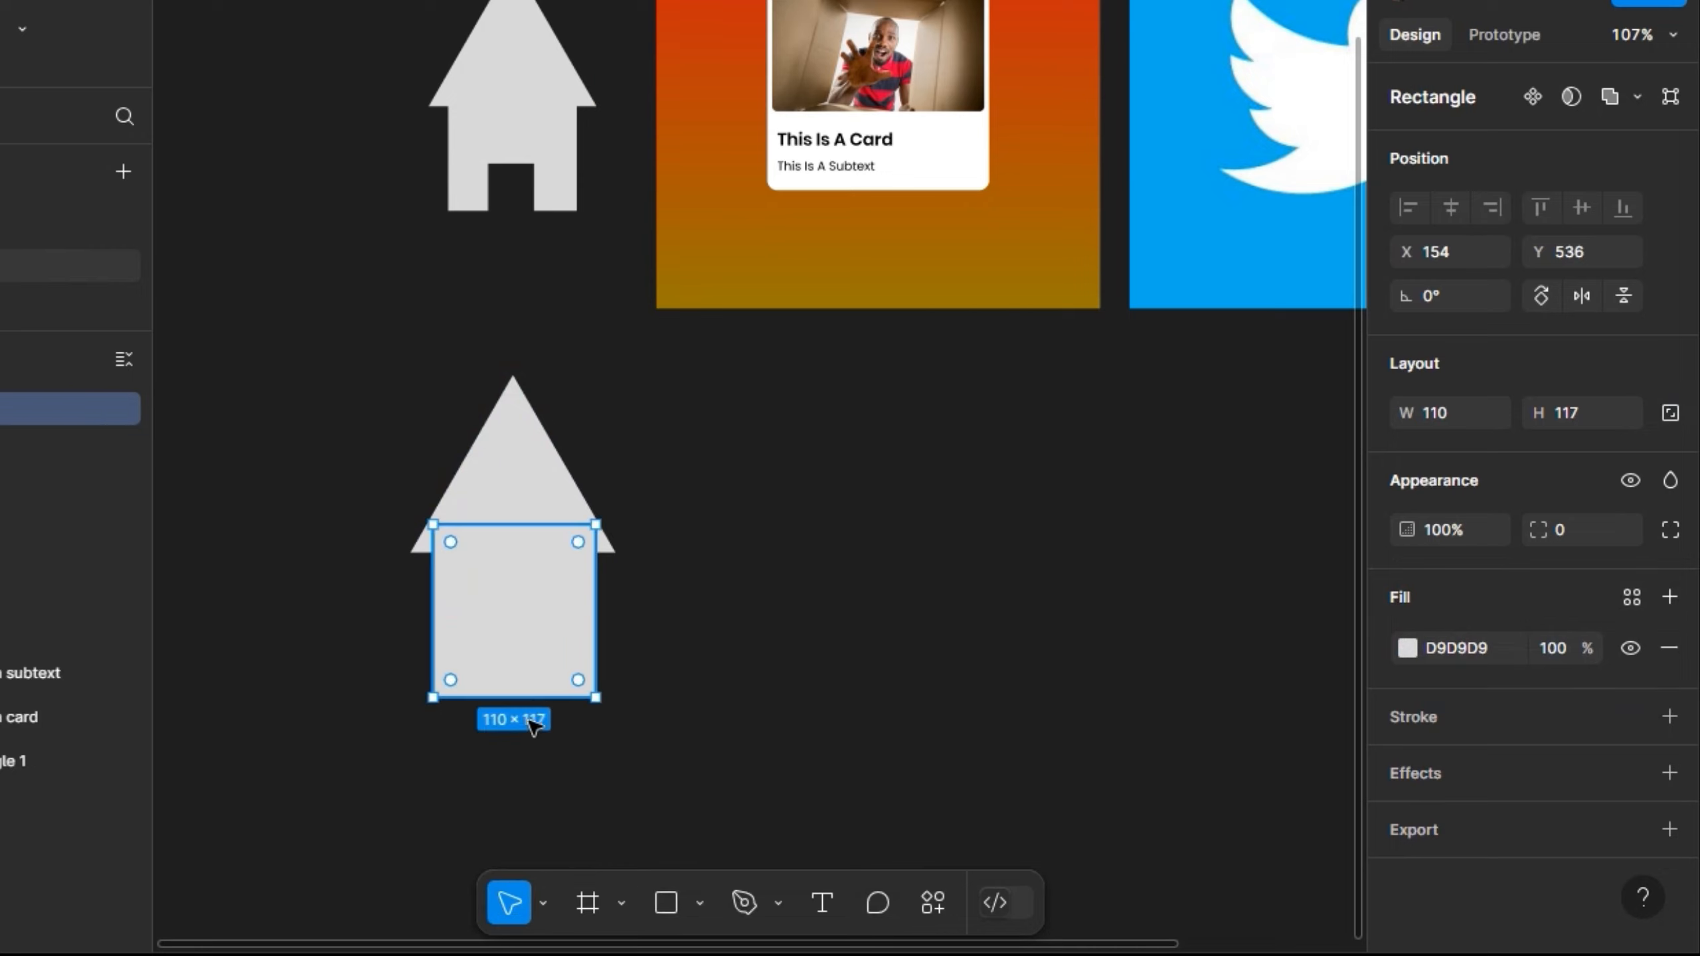
{"action": "mouse_move", "coordinate": [527, 697]}
{"action": "left_mouse_down"}
{"action": "mouse_move", "coordinate": [528, 661]}
{"action": "mouse_move", "coordinate": [528, 681]}
{"action": "left_mouse_up"}
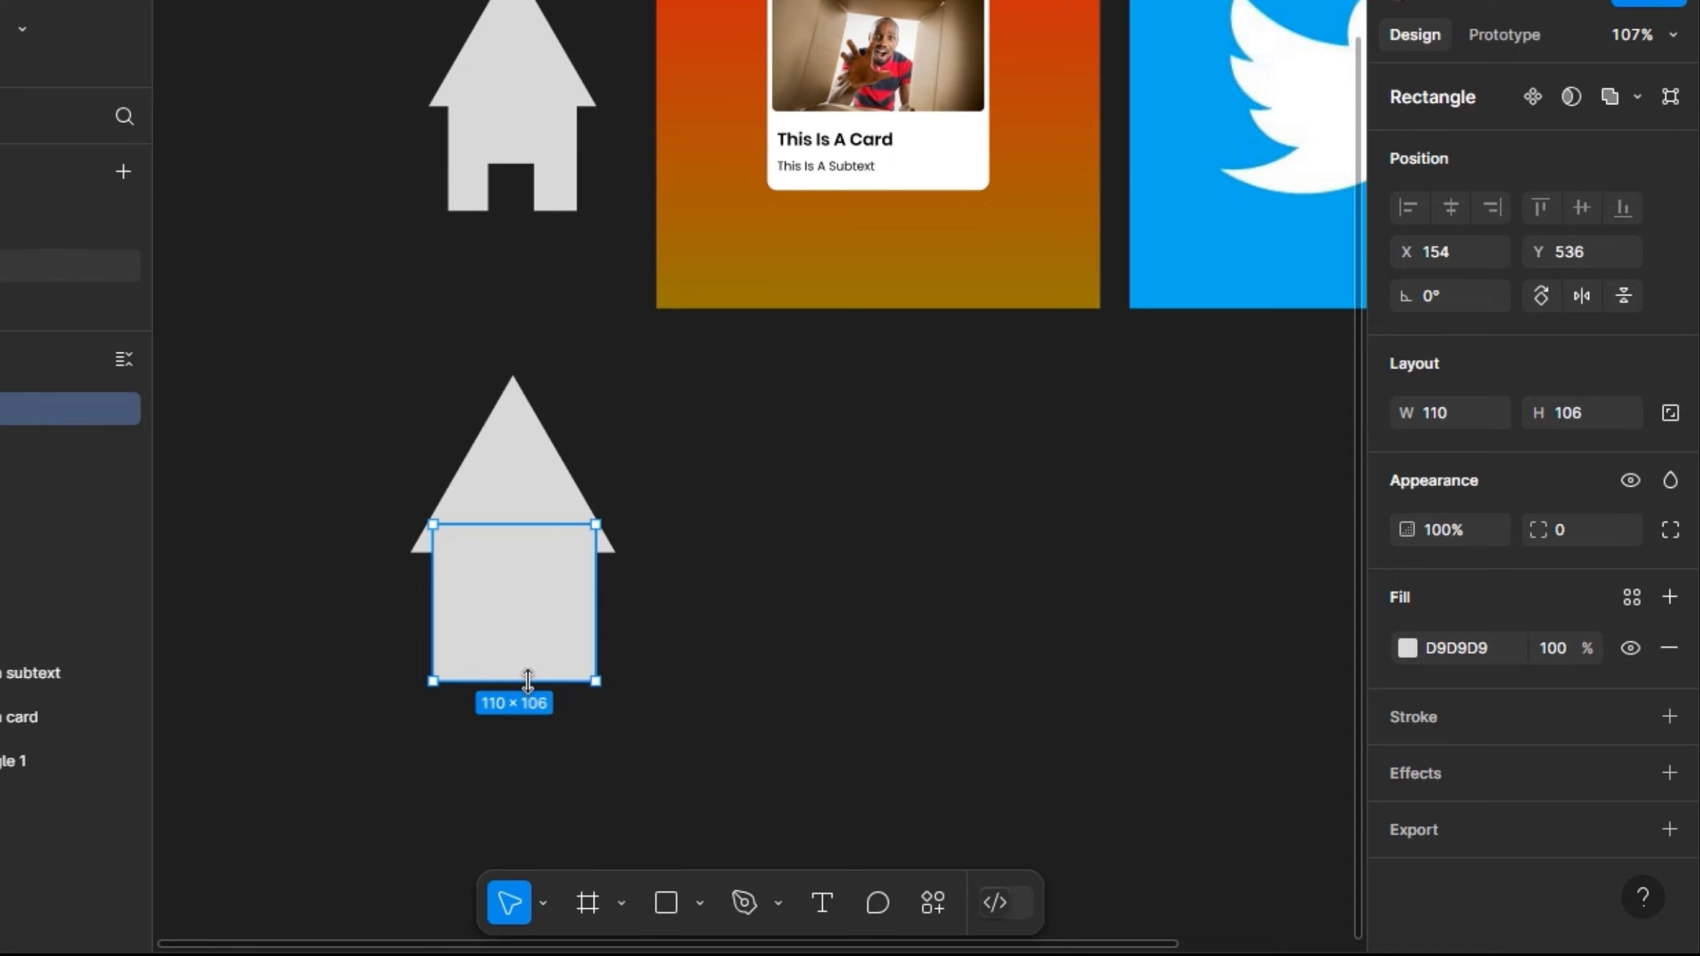
Step: Draw a door rectangle about 41 × 43 across the body's lower edge, centre it horizontally on the body, and nudge it up 10
{"action": "left_click", "coordinate": [665, 903]}
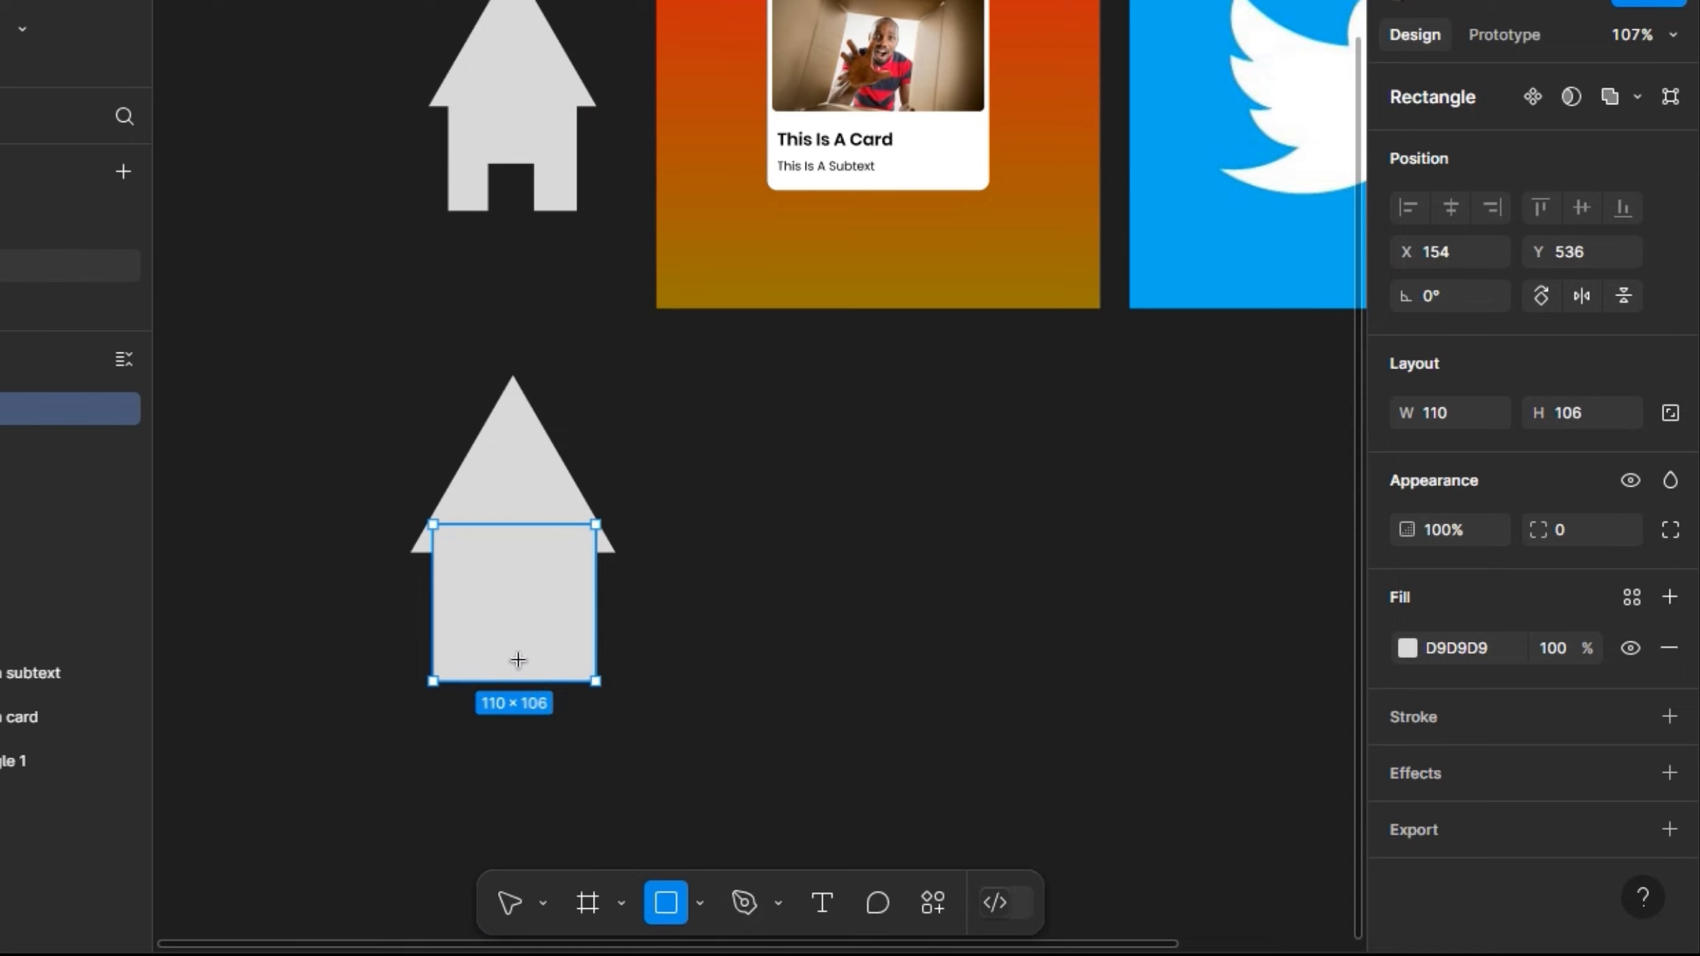
{"action": "left_click_drag", "start_coordinate": [479, 714], "coordinate": [540, 650]}
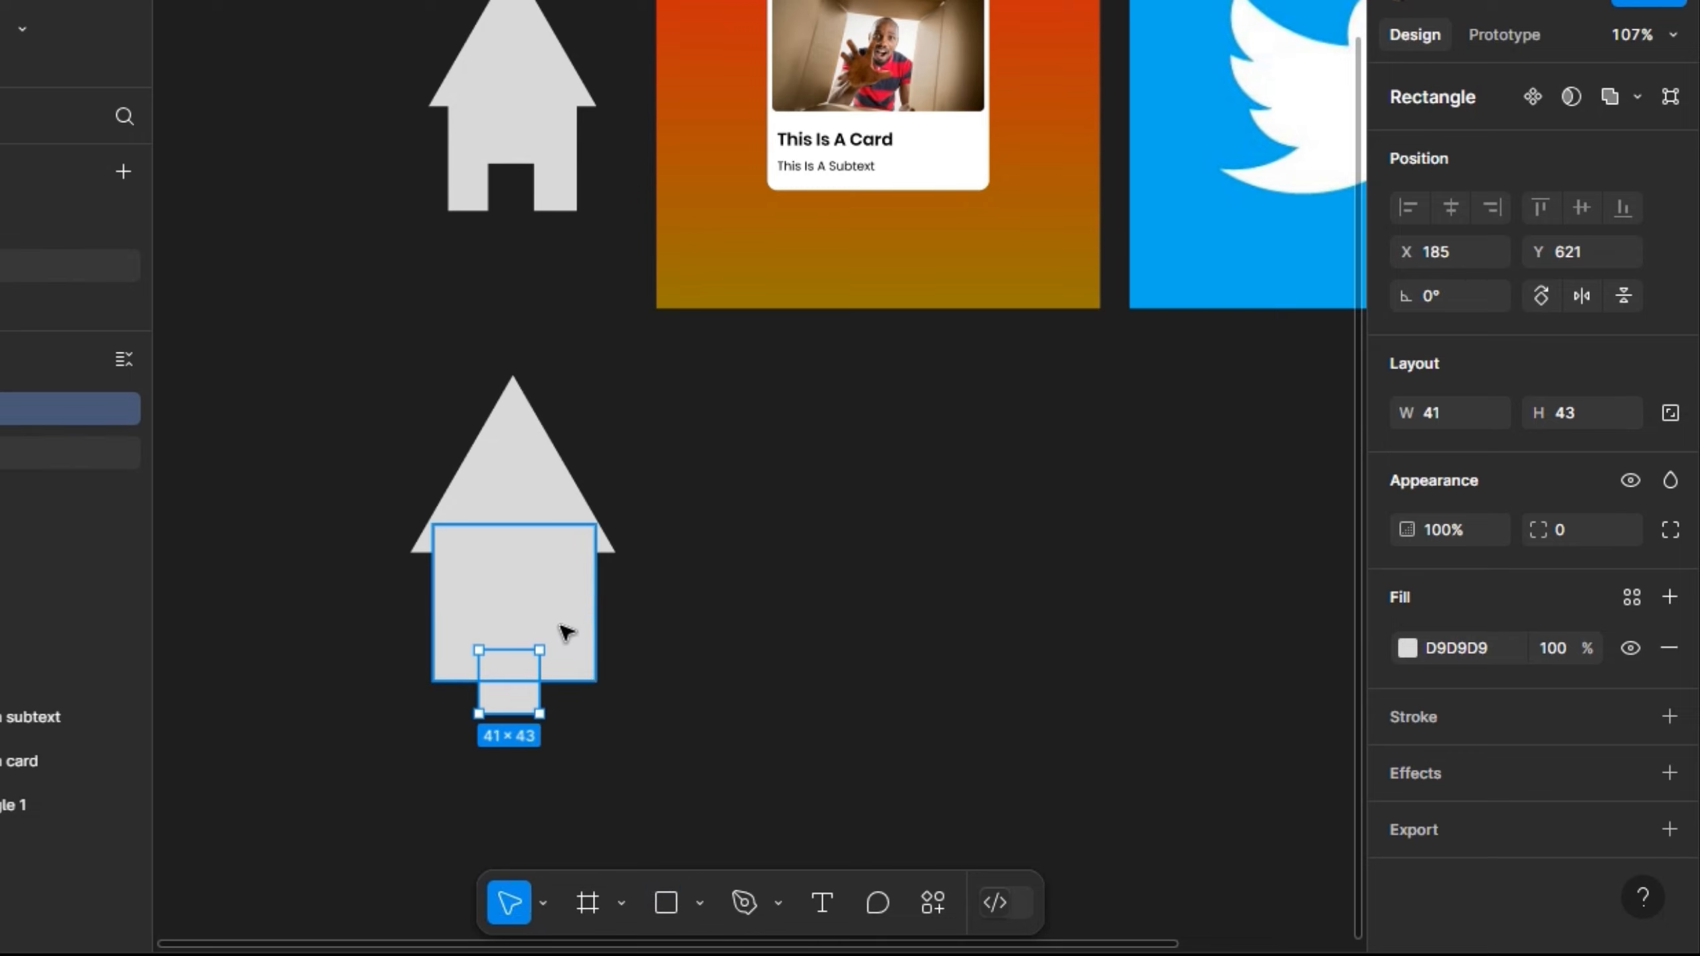
{"action": "left_click", "coordinate": [569, 622], "text": "shift"}
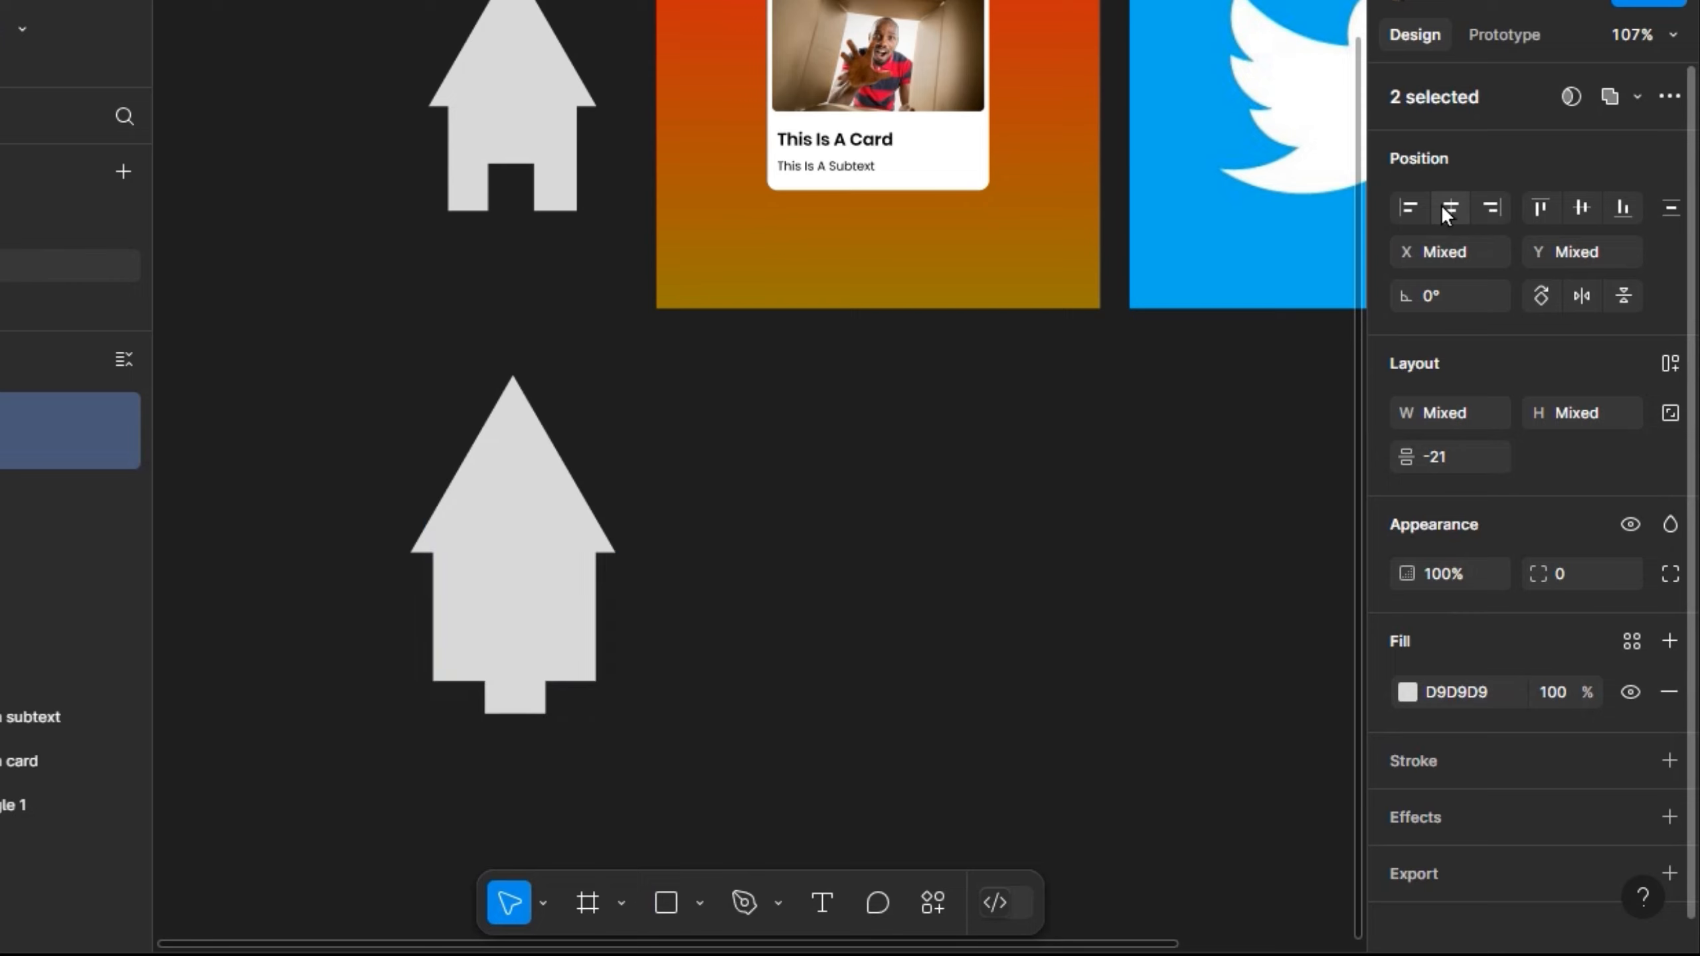
{"action": "left_click", "coordinate": [521, 682]}
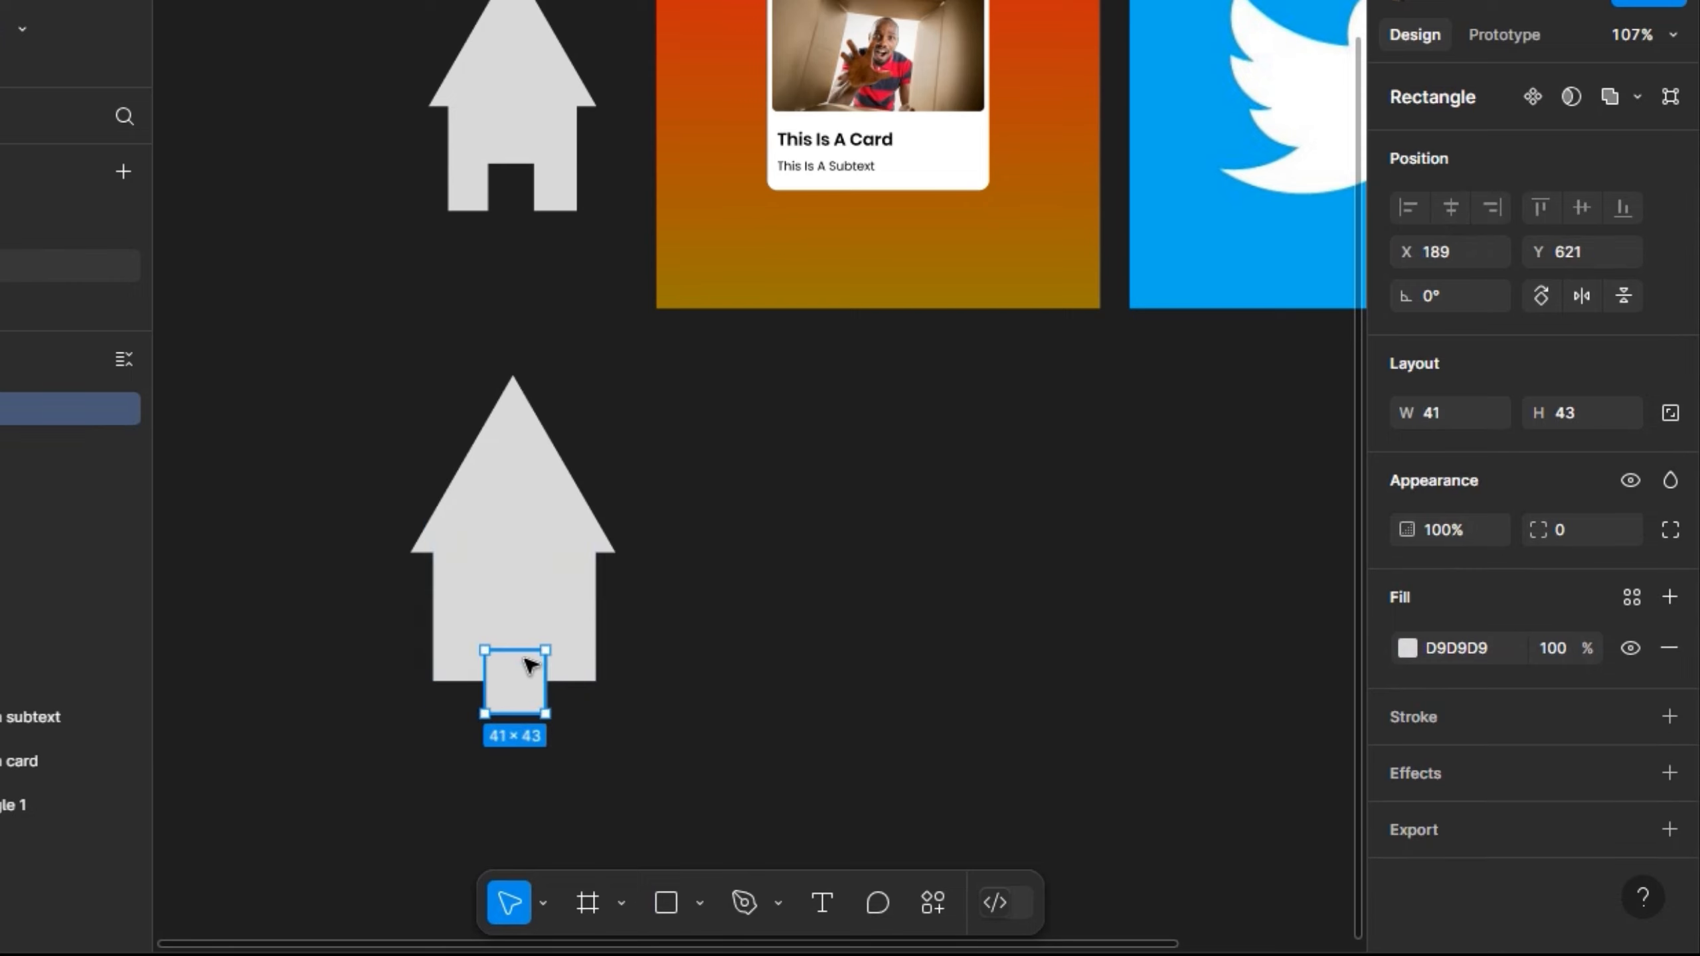
{"action": "key", "text": "shift+Up"}
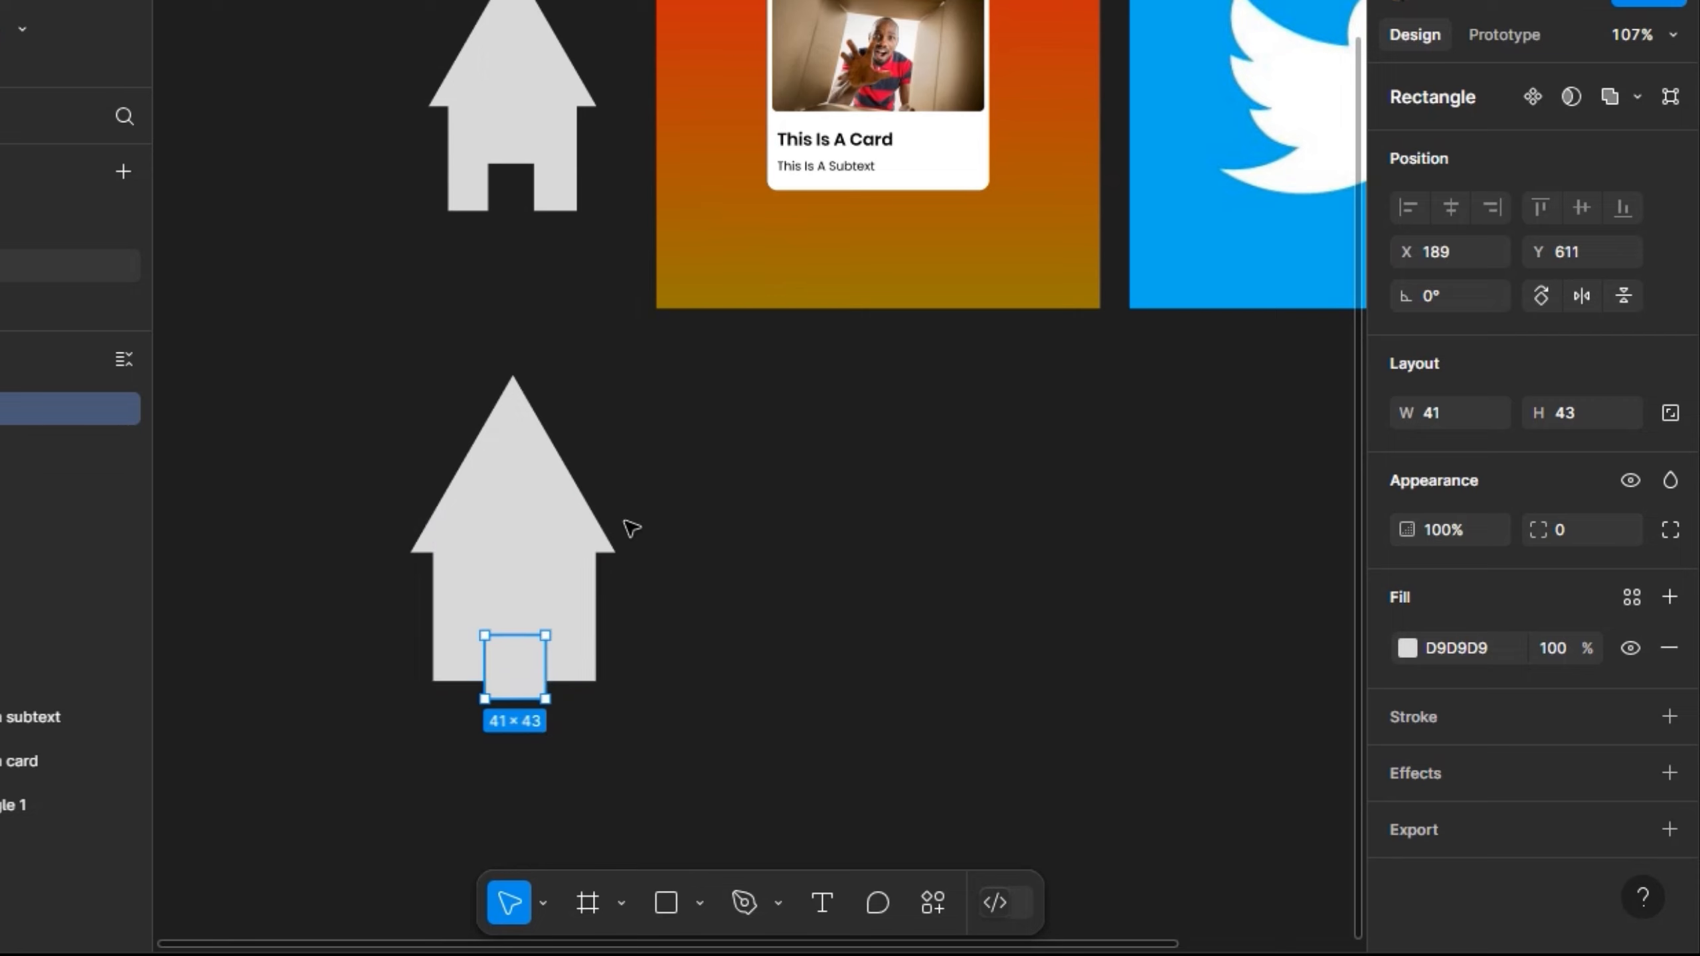
Step: Set the house body rectangle's height to 110 and lock its aspect ratio
{"action": "left_click", "coordinate": [676, 541]}
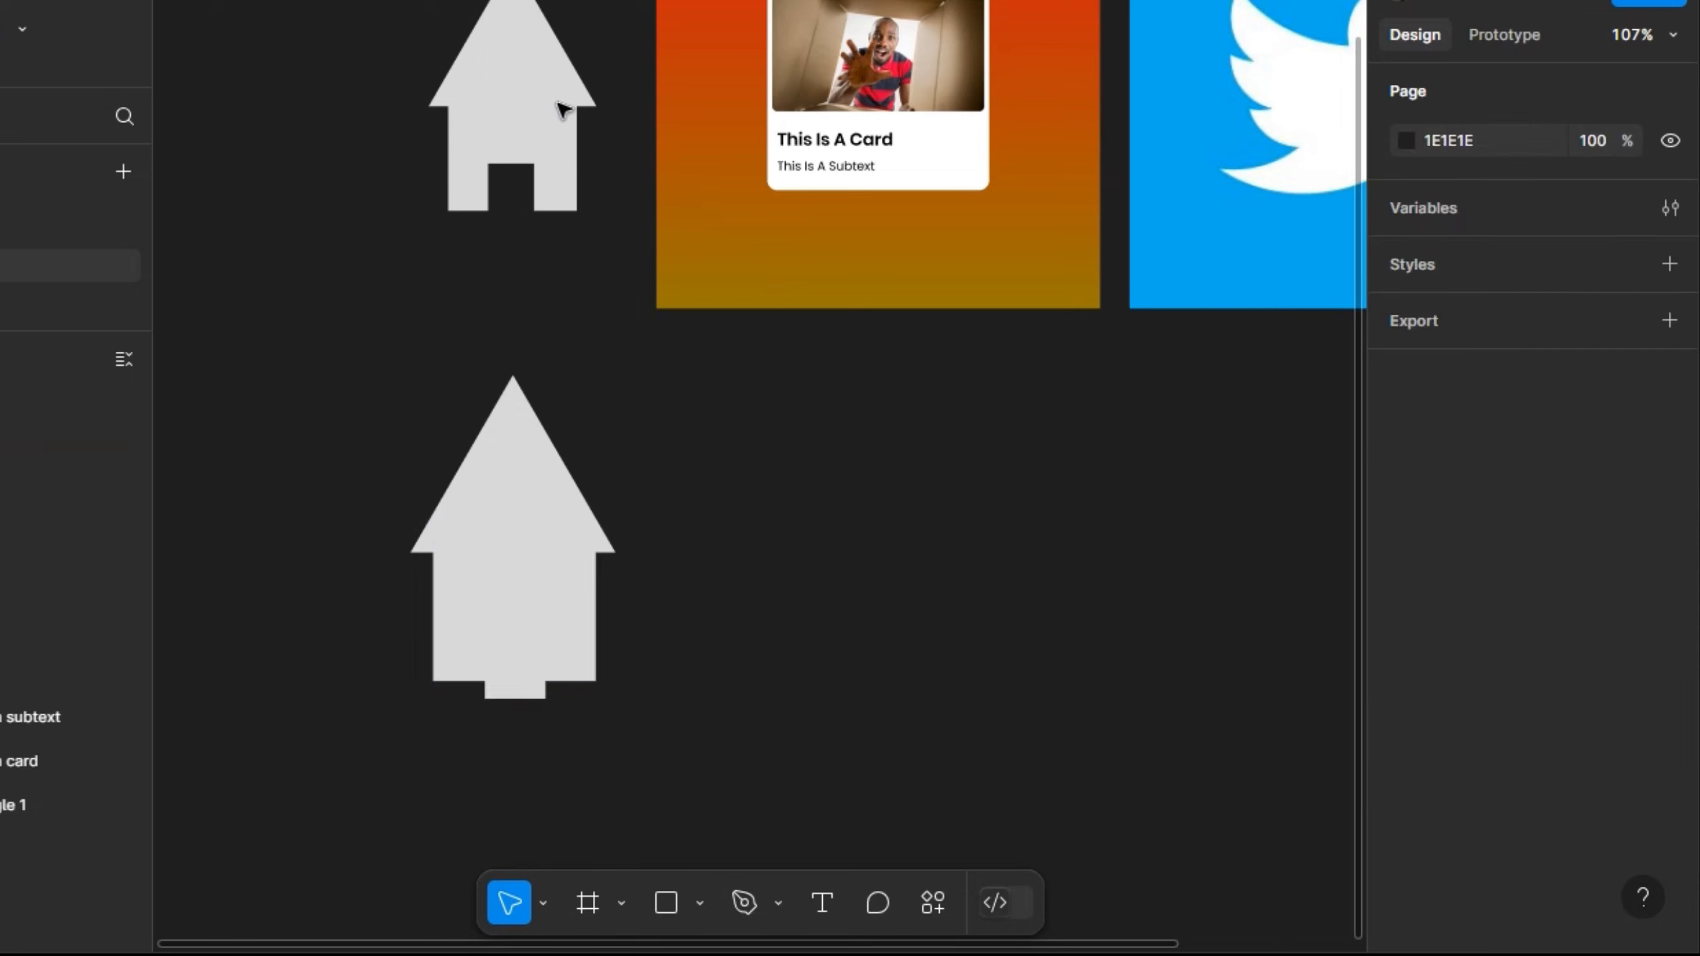
{"action": "left_click", "coordinate": [544, 595]}
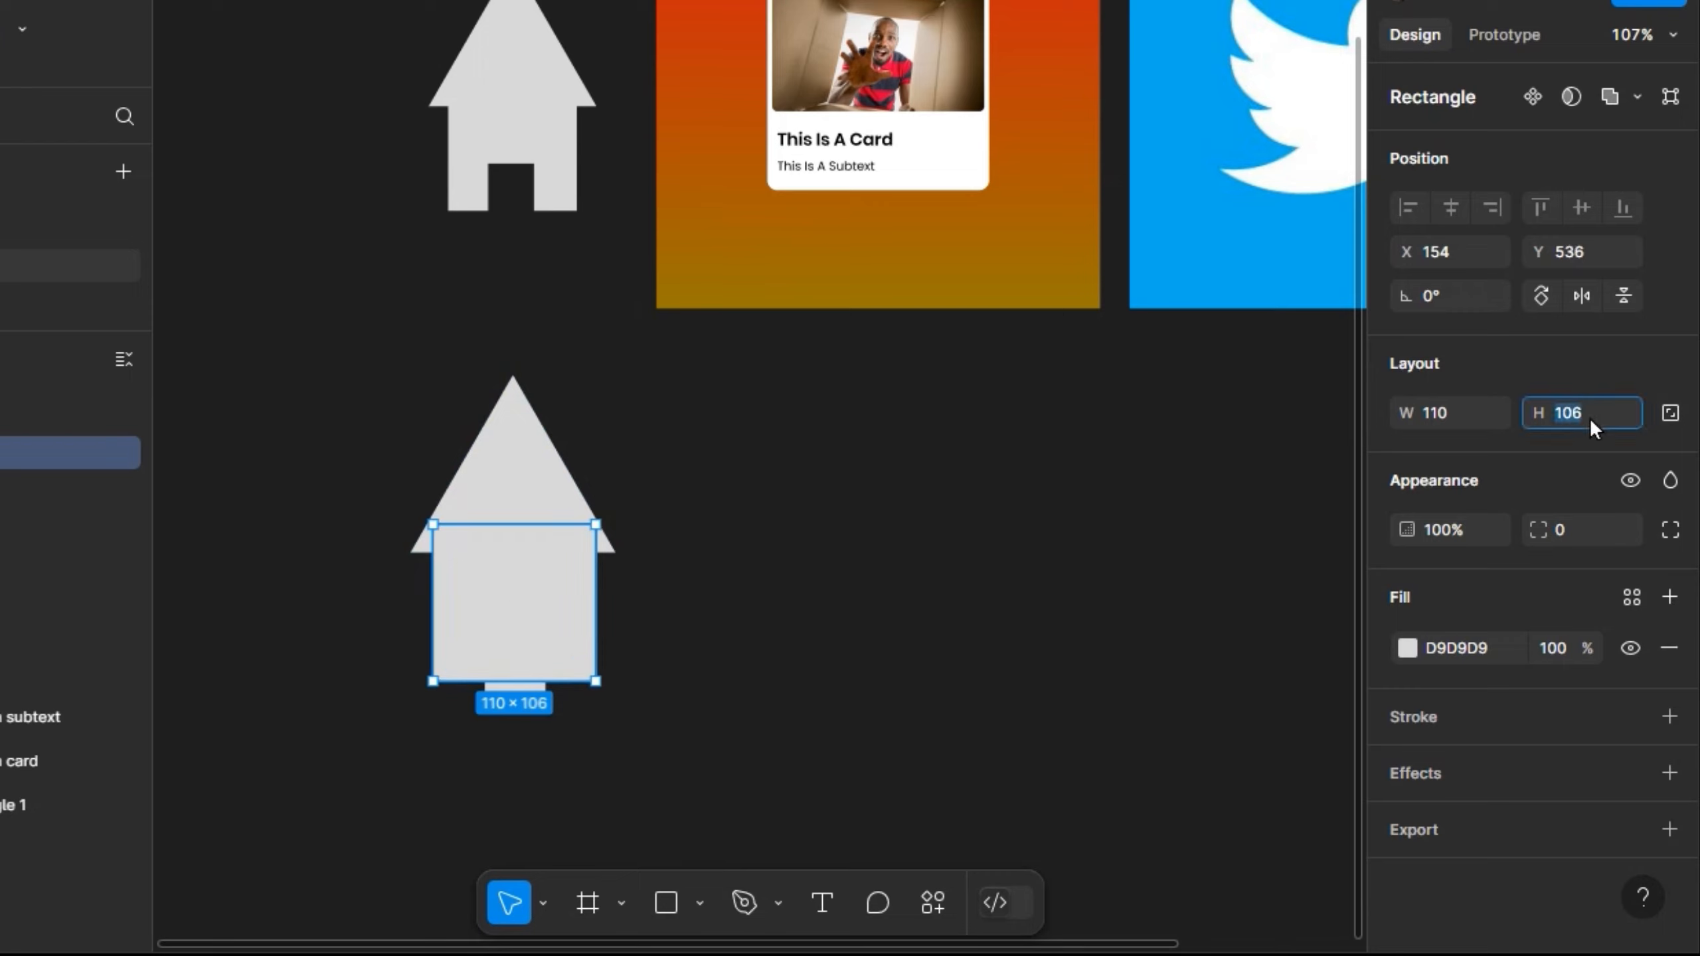
{"action": "key", "text": "Return"}
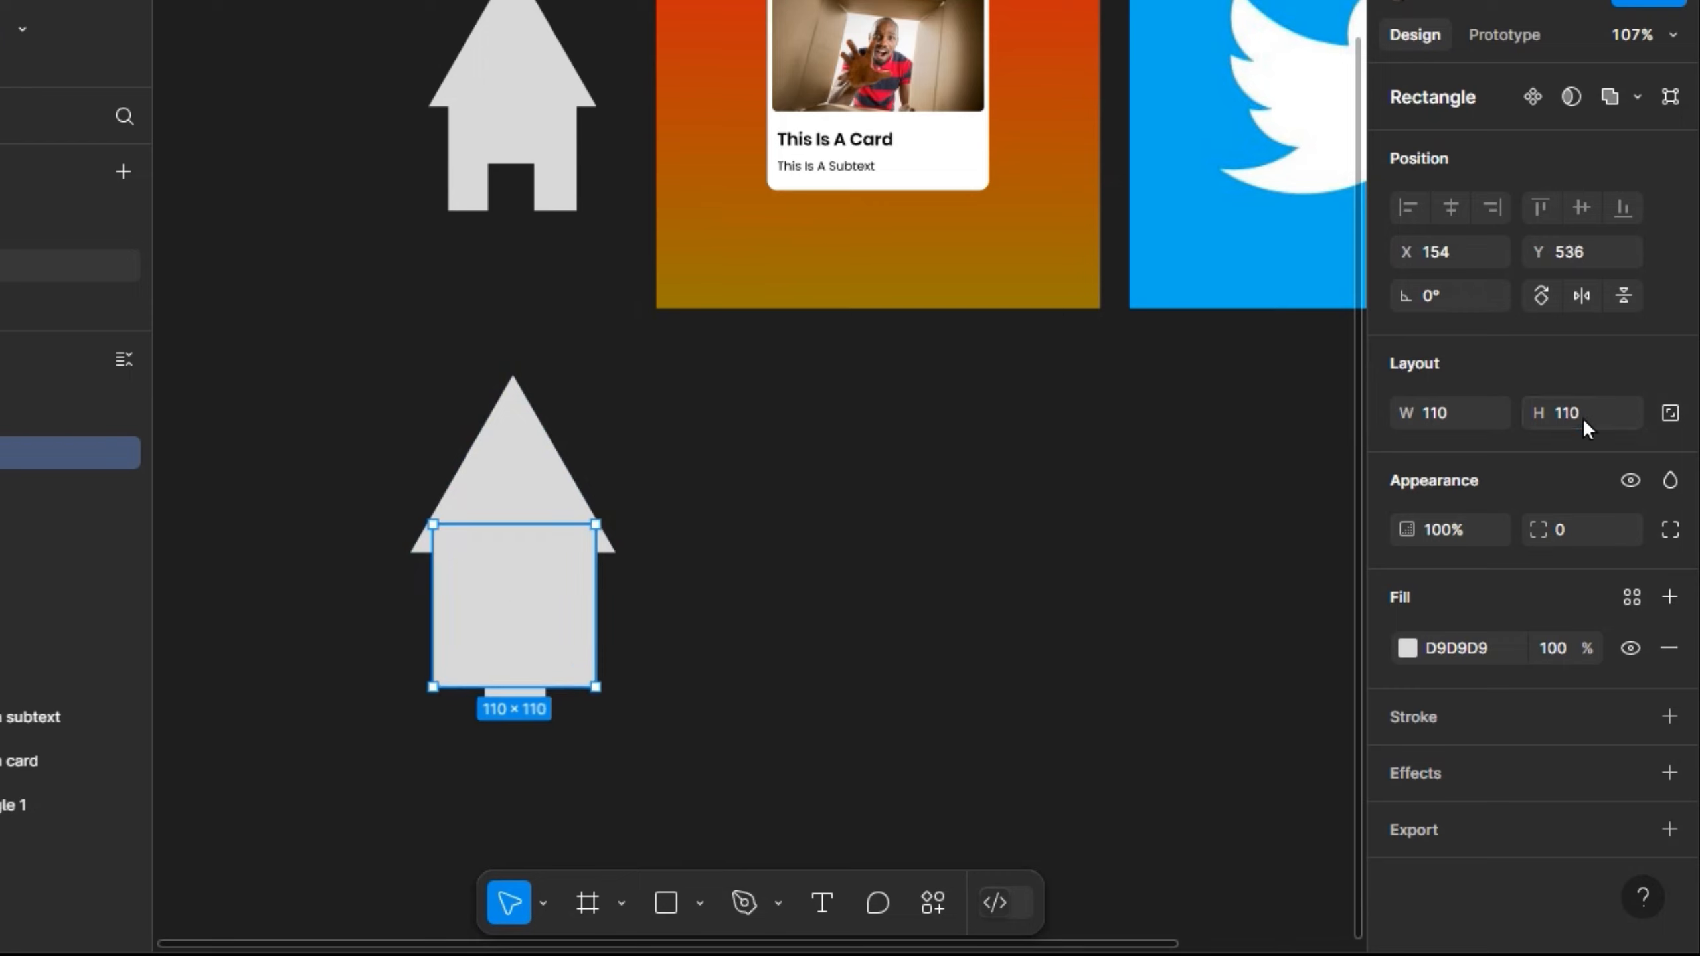
{"action": "left_click", "coordinate": [1667, 411]}
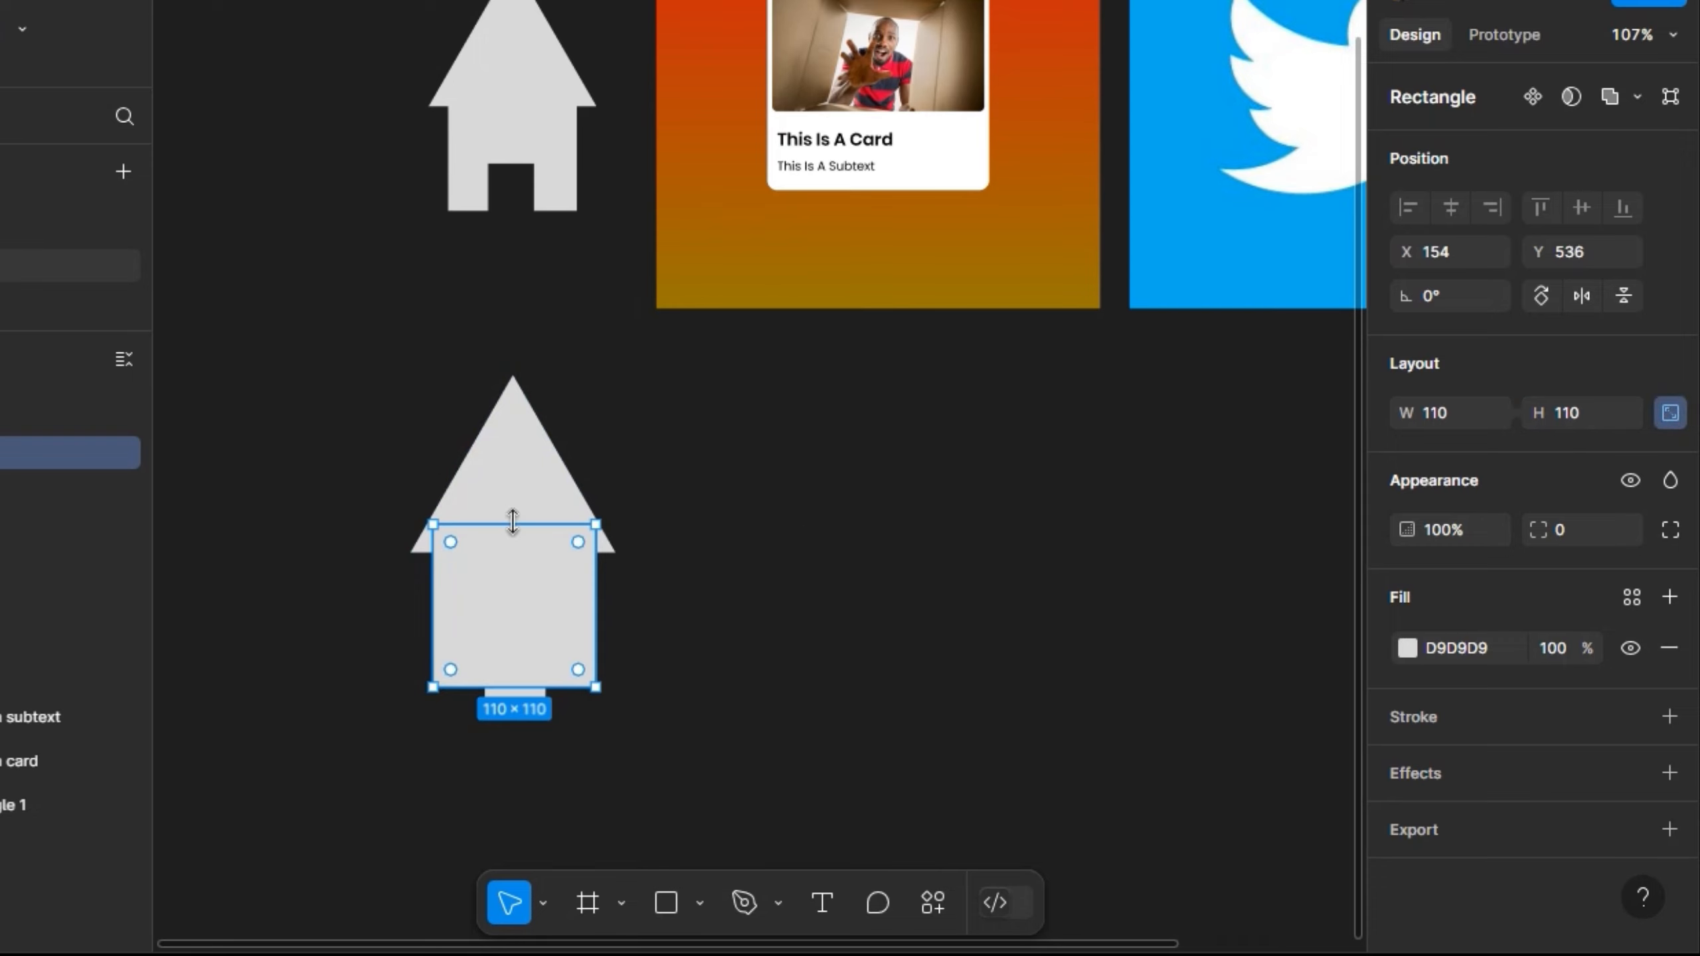
Step: Combine the triangle roof and the body rectangle into one shape with Union
{"action": "left_click", "coordinate": [516, 469], "text": "shift"}
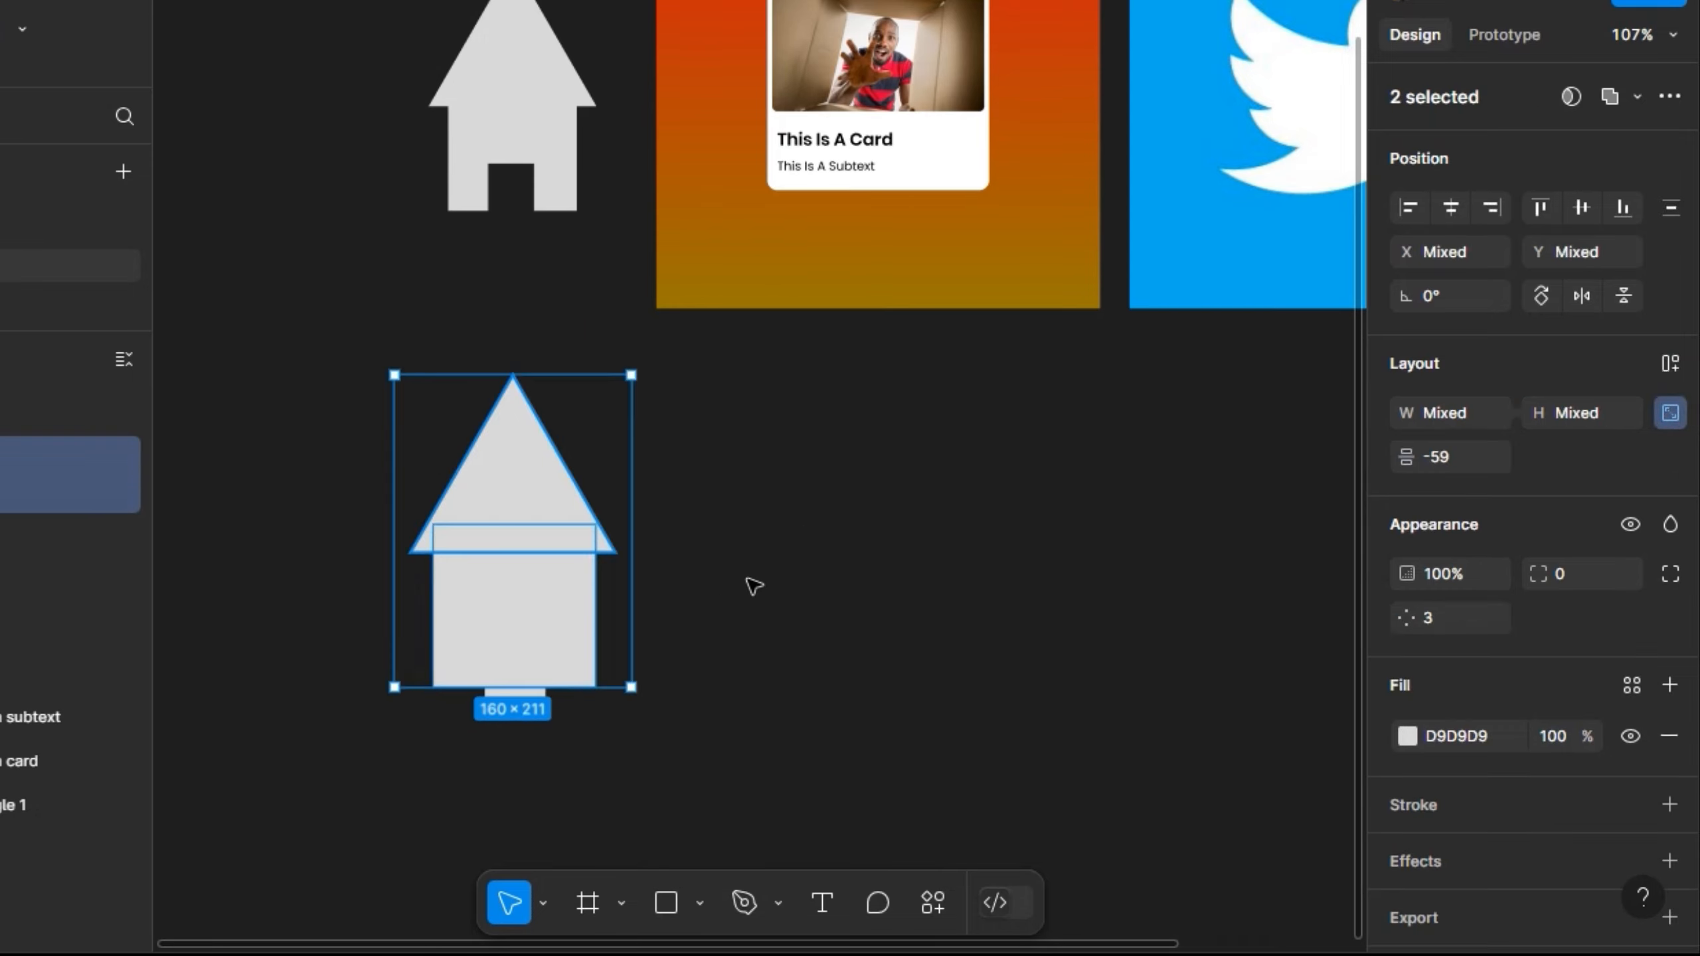
{"action": "left_click", "coordinate": [1635, 96]}
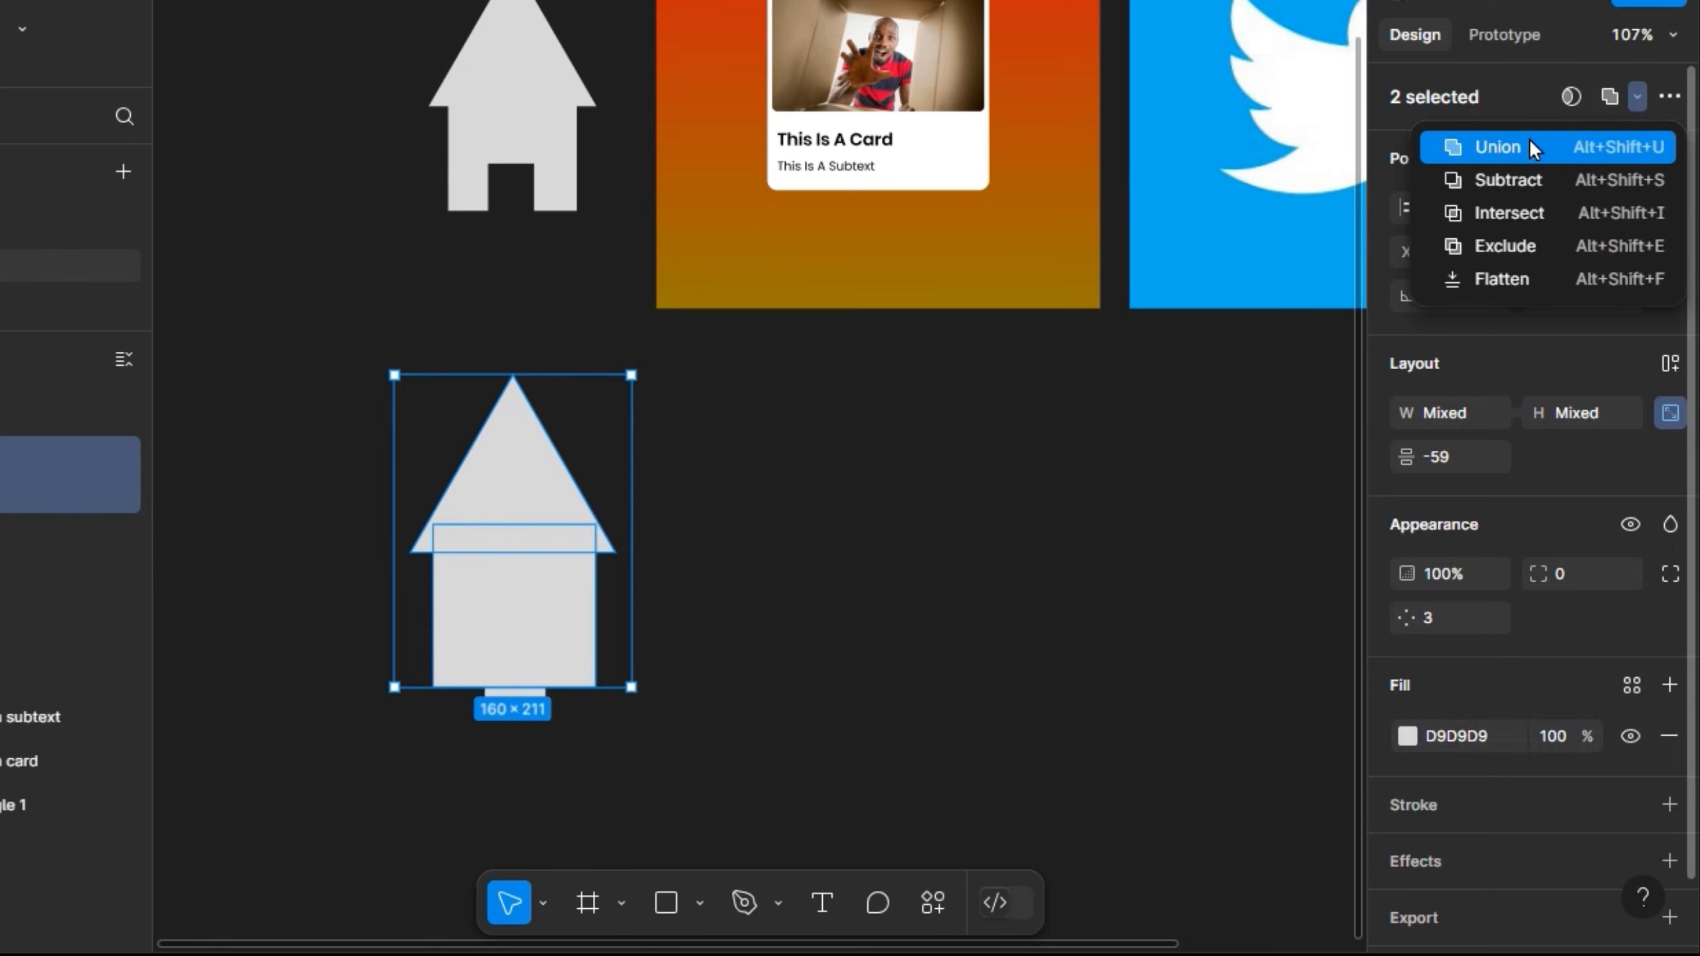
{"action": "key", "text": "alt+shift+u"}
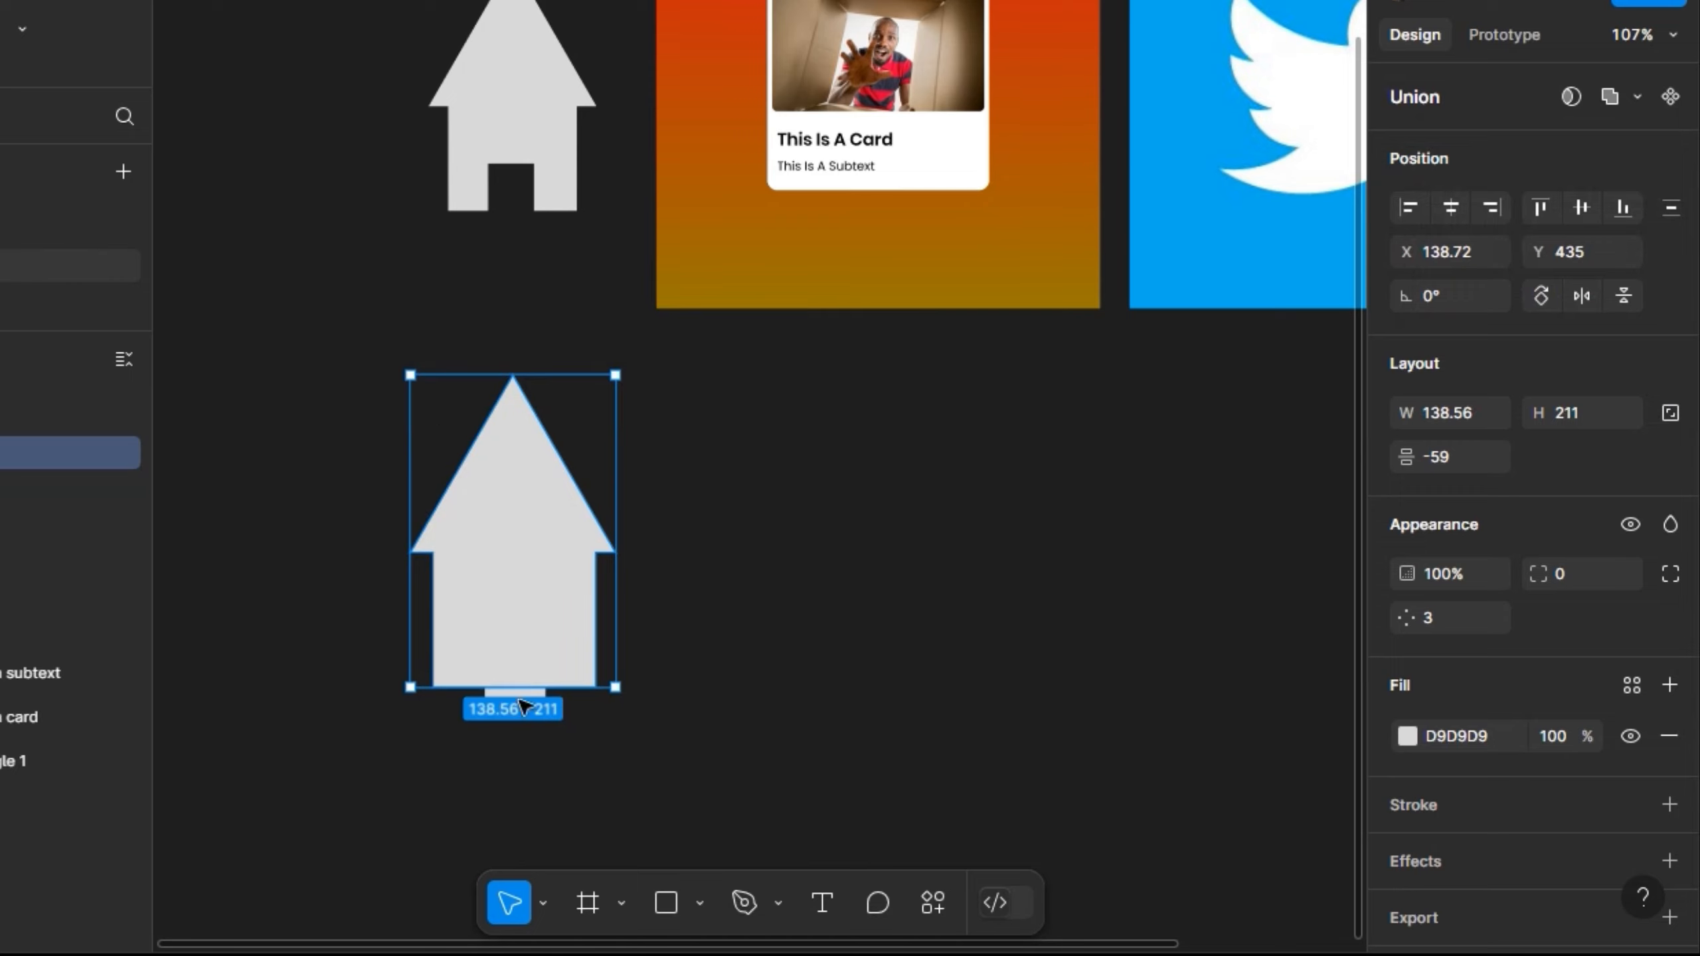
Step: Extend the door rectangle upward to about 53 high and subtract it from the united house shape
{"action": "left_click", "coordinate": [514, 663]}
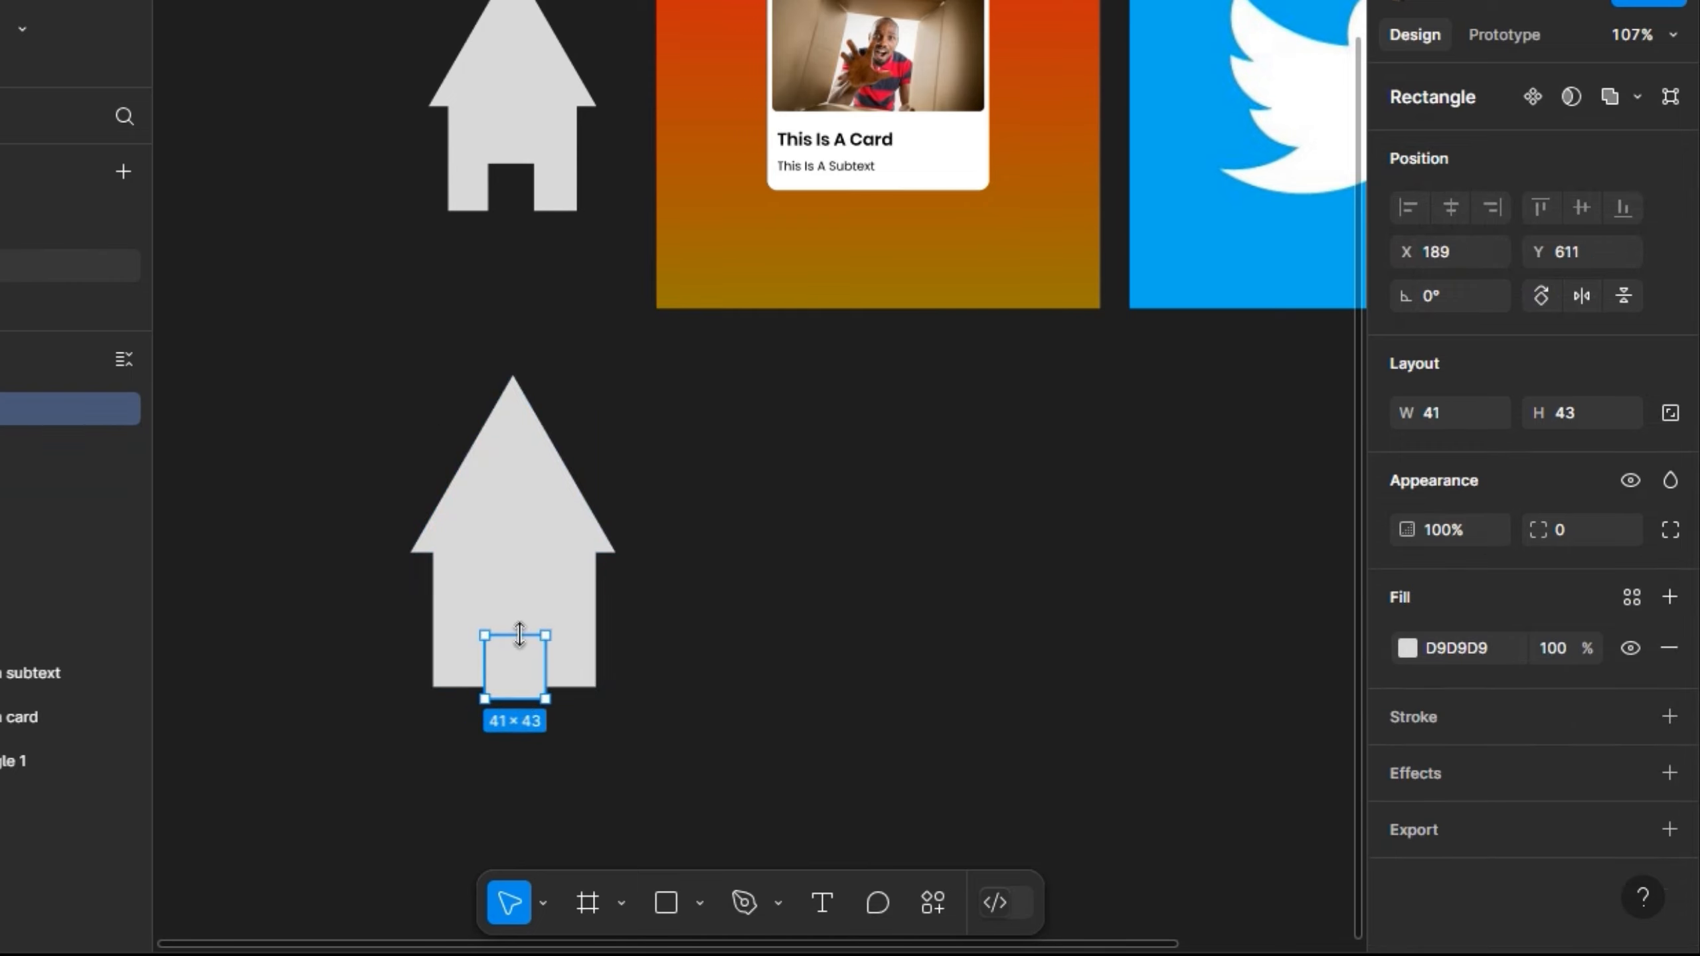
{"action": "left_click_drag", "start_coordinate": [521, 635], "coordinate": [520, 620]}
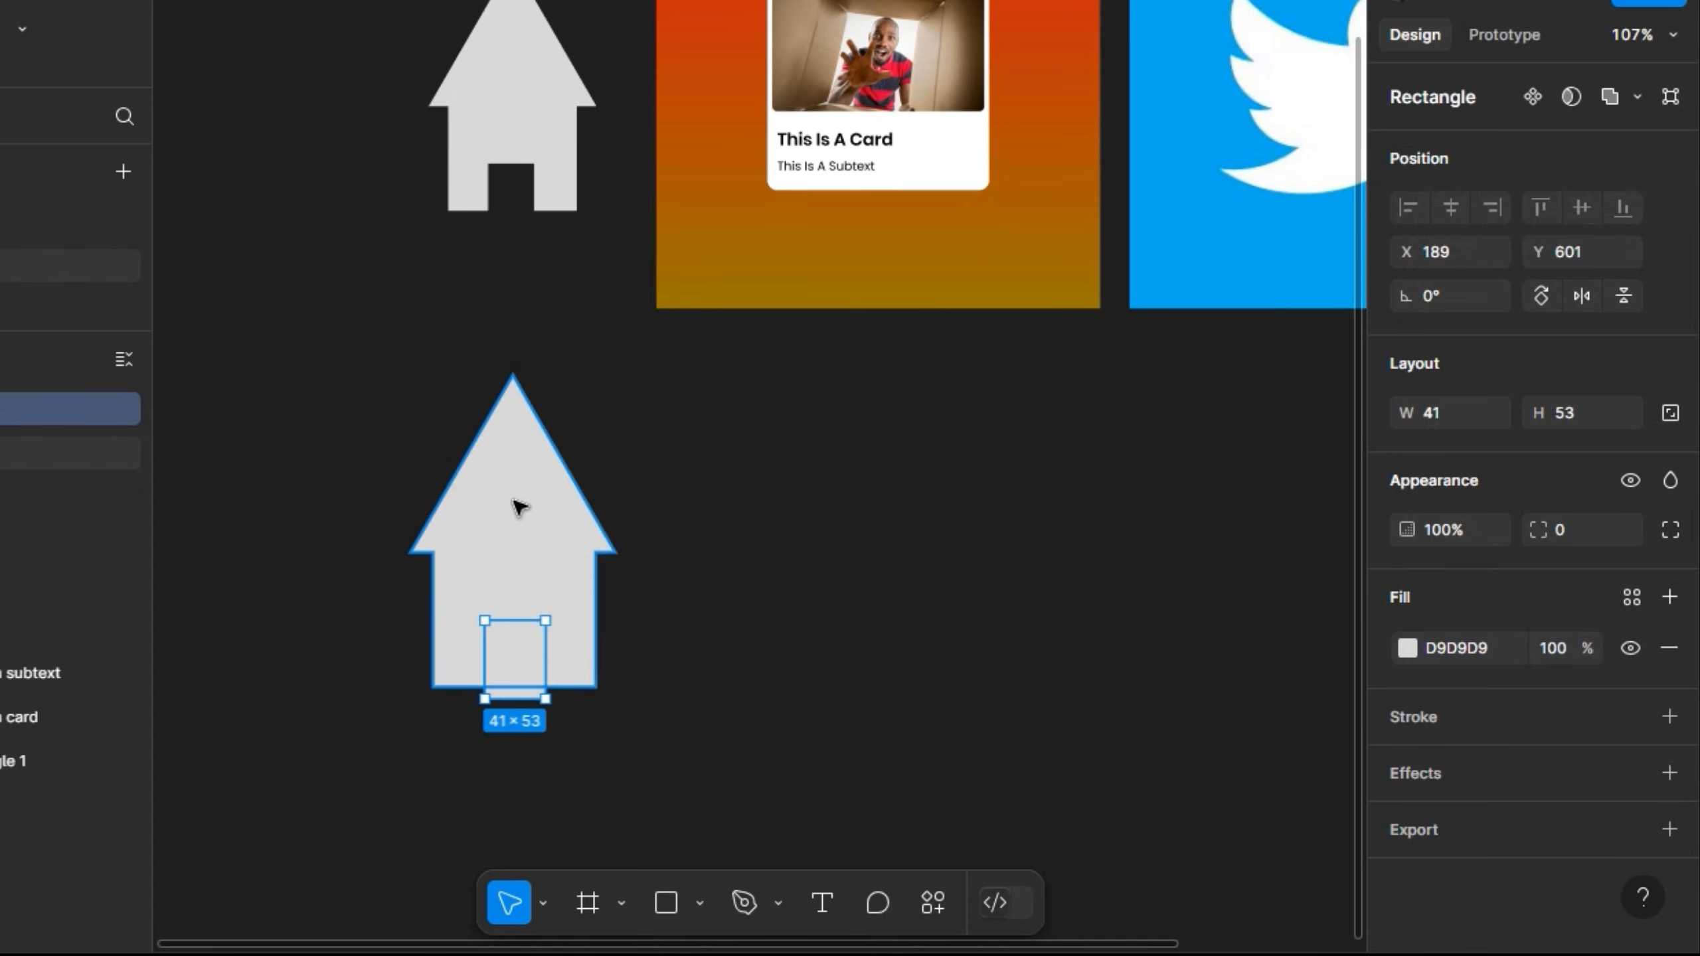
{"action": "left_click", "coordinate": [589, 639], "text": "shift"}
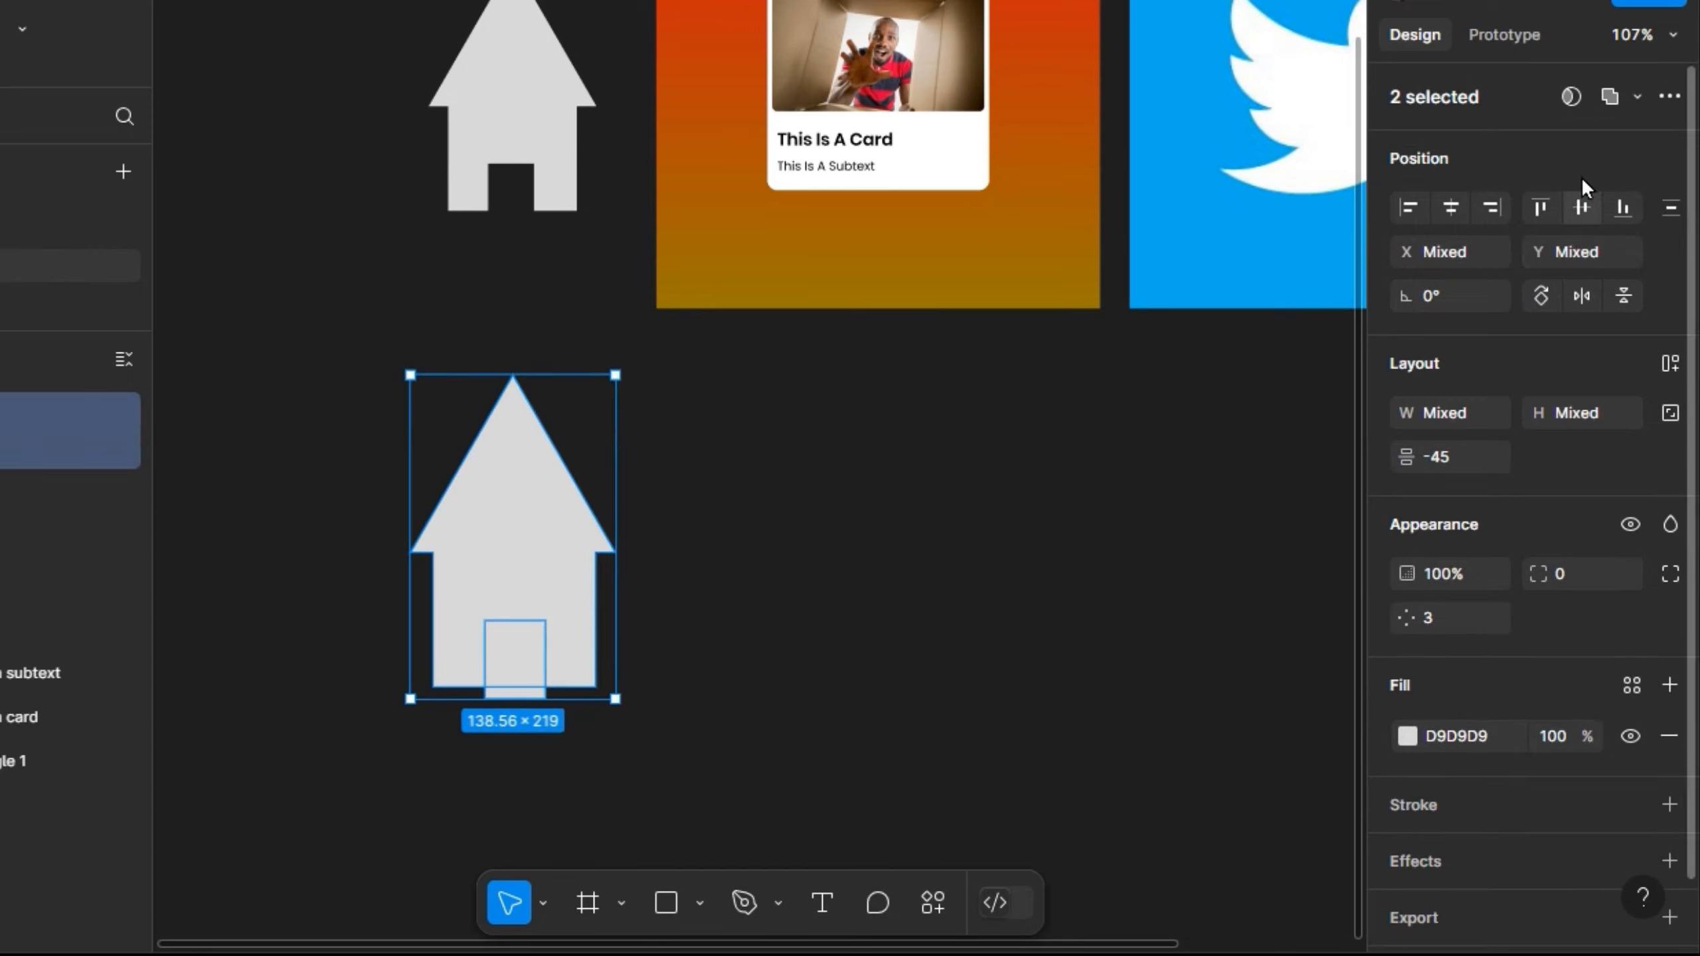
{"action": "left_click", "coordinate": [1635, 96]}
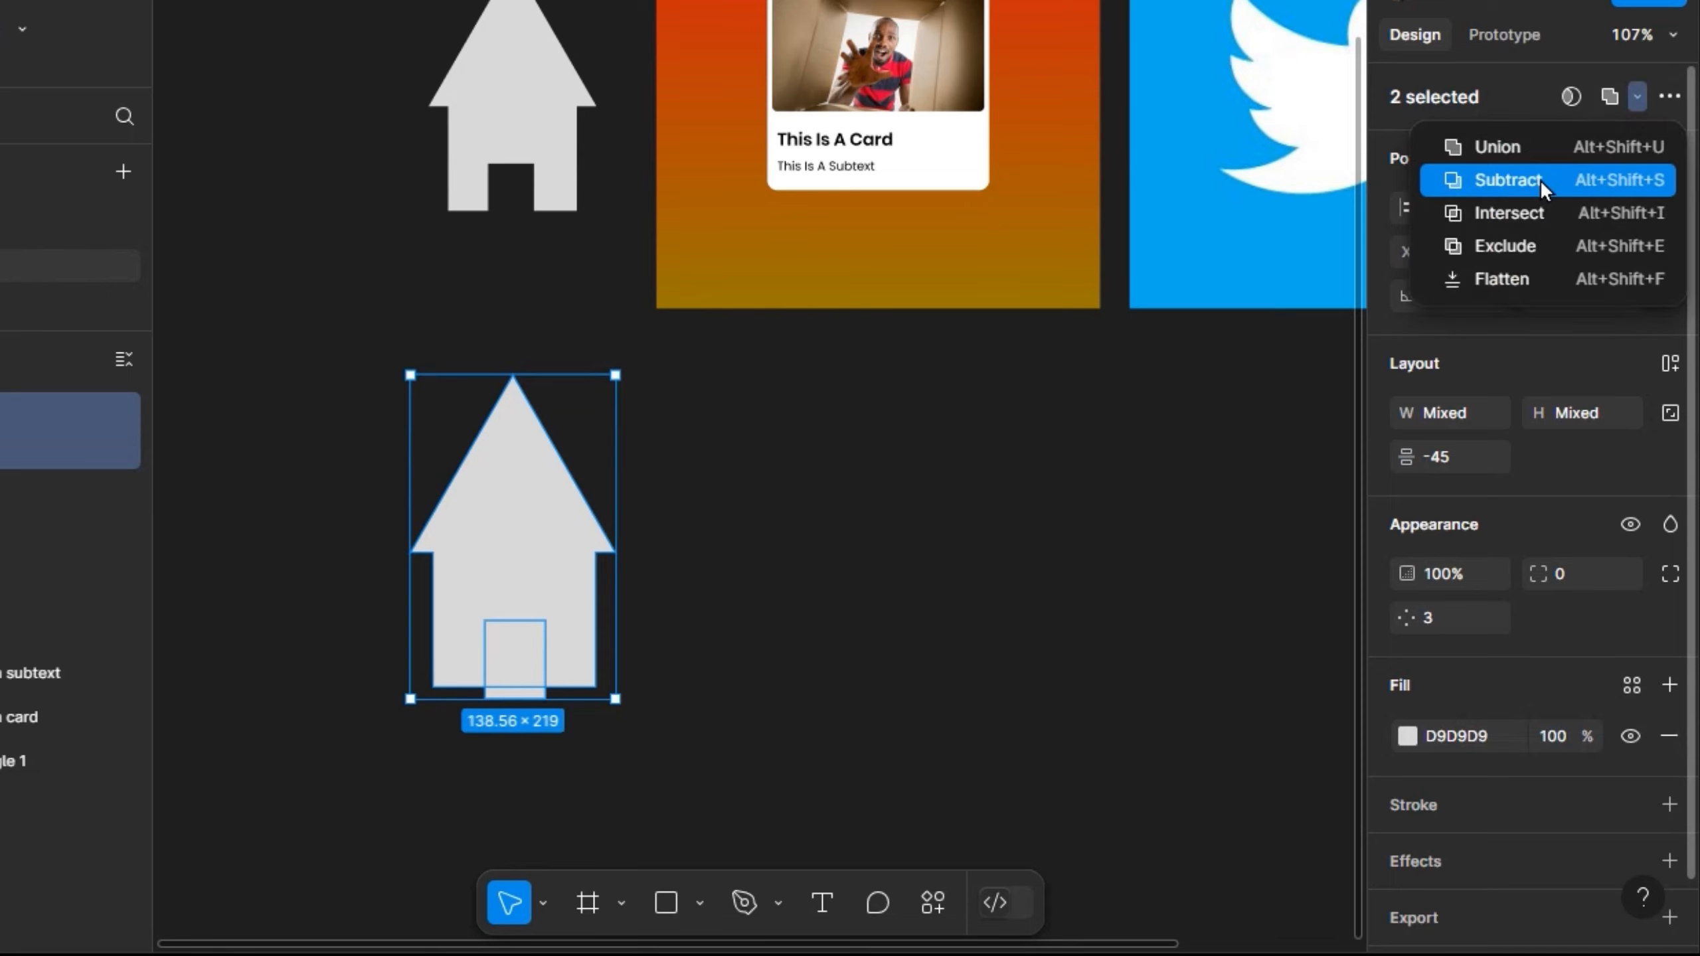
{"action": "left_click", "coordinate": [1541, 179]}
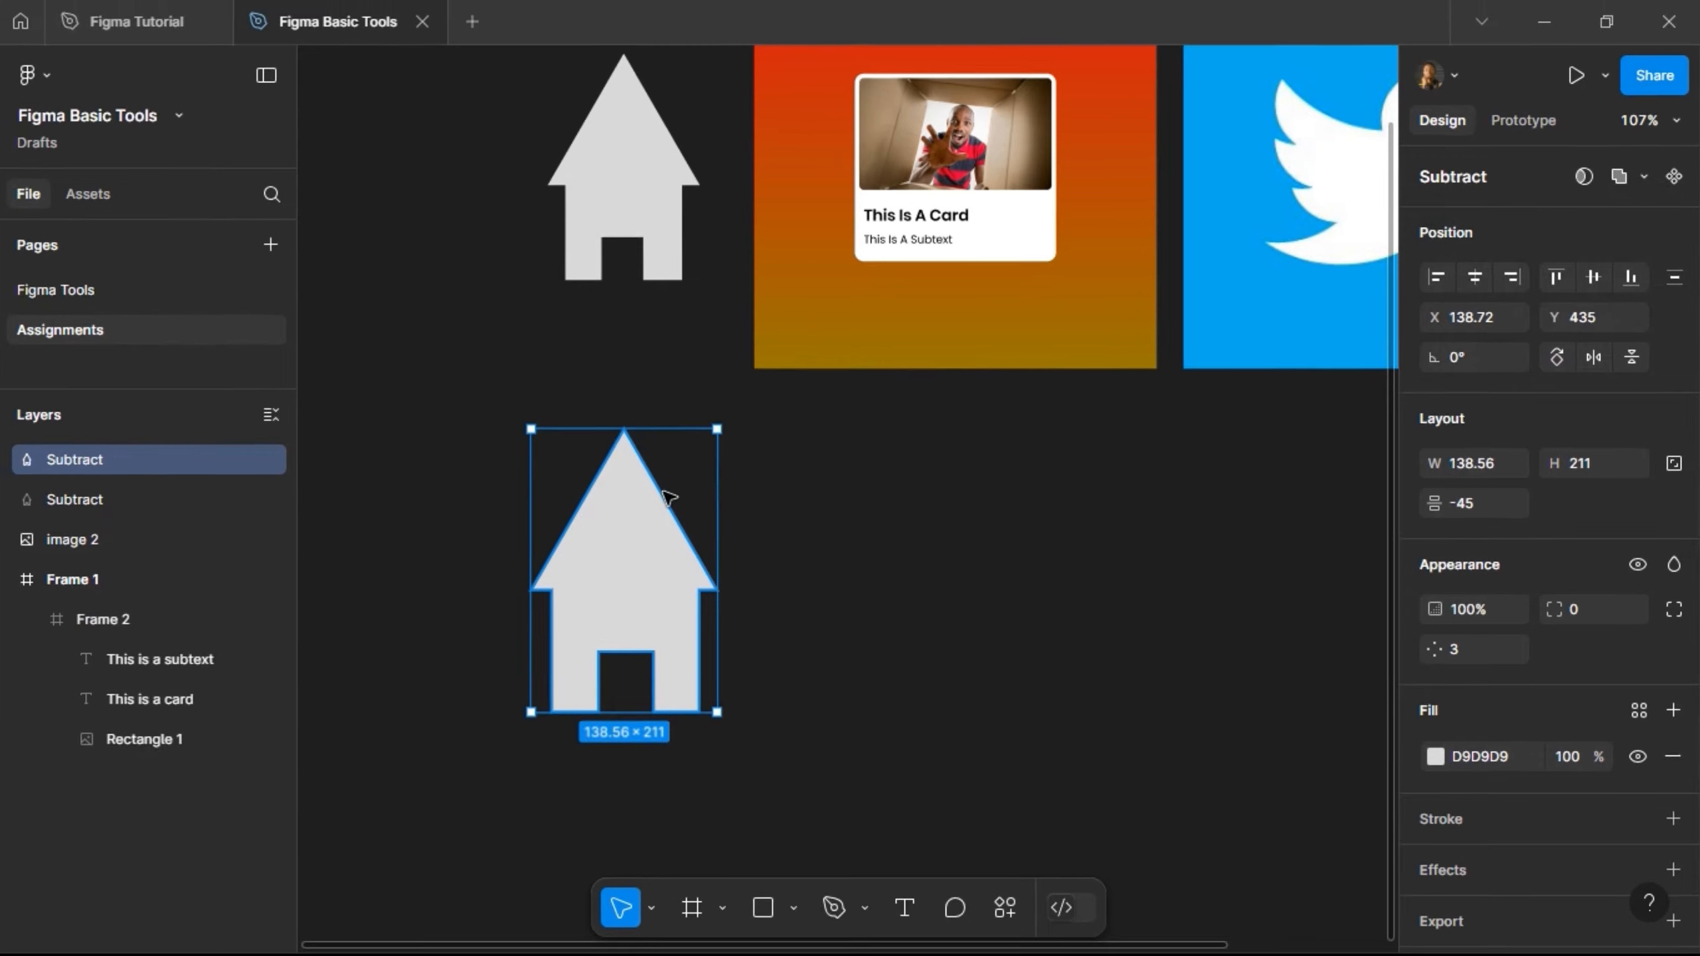
Step: Move the finished house straight down to about Y 493 and deselect it
{"action": "left_click_drag", "start_coordinate": [643, 559], "coordinate": [641, 620]}
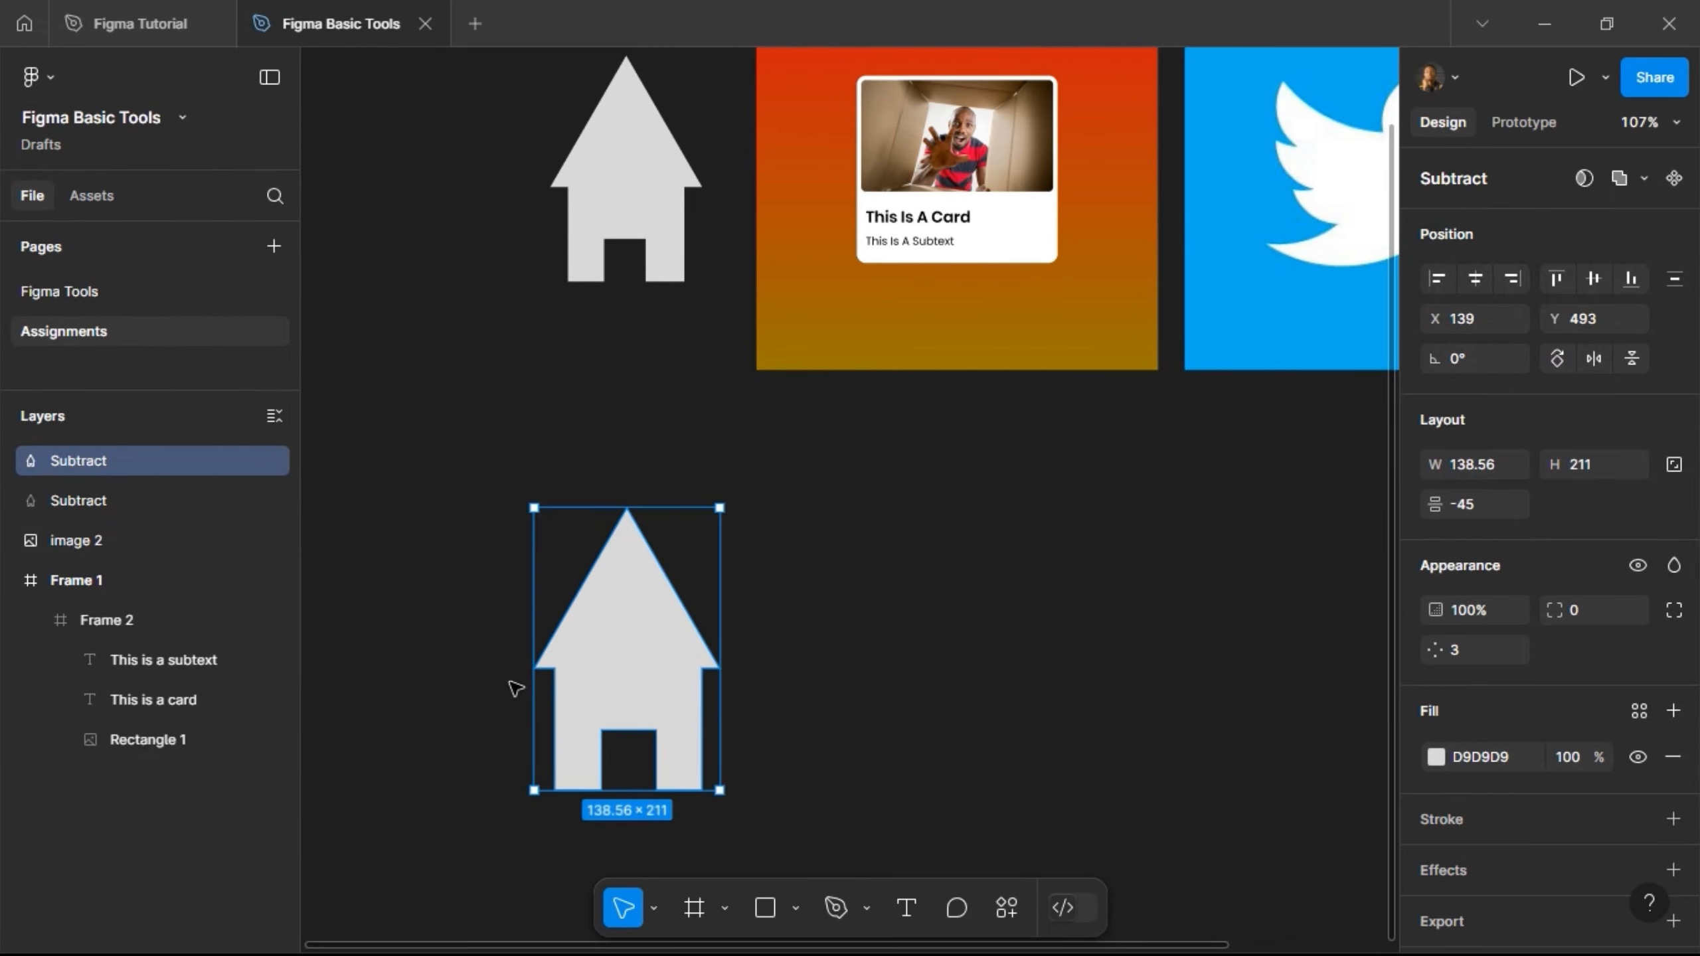
{"action": "left_click", "coordinate": [826, 617]}
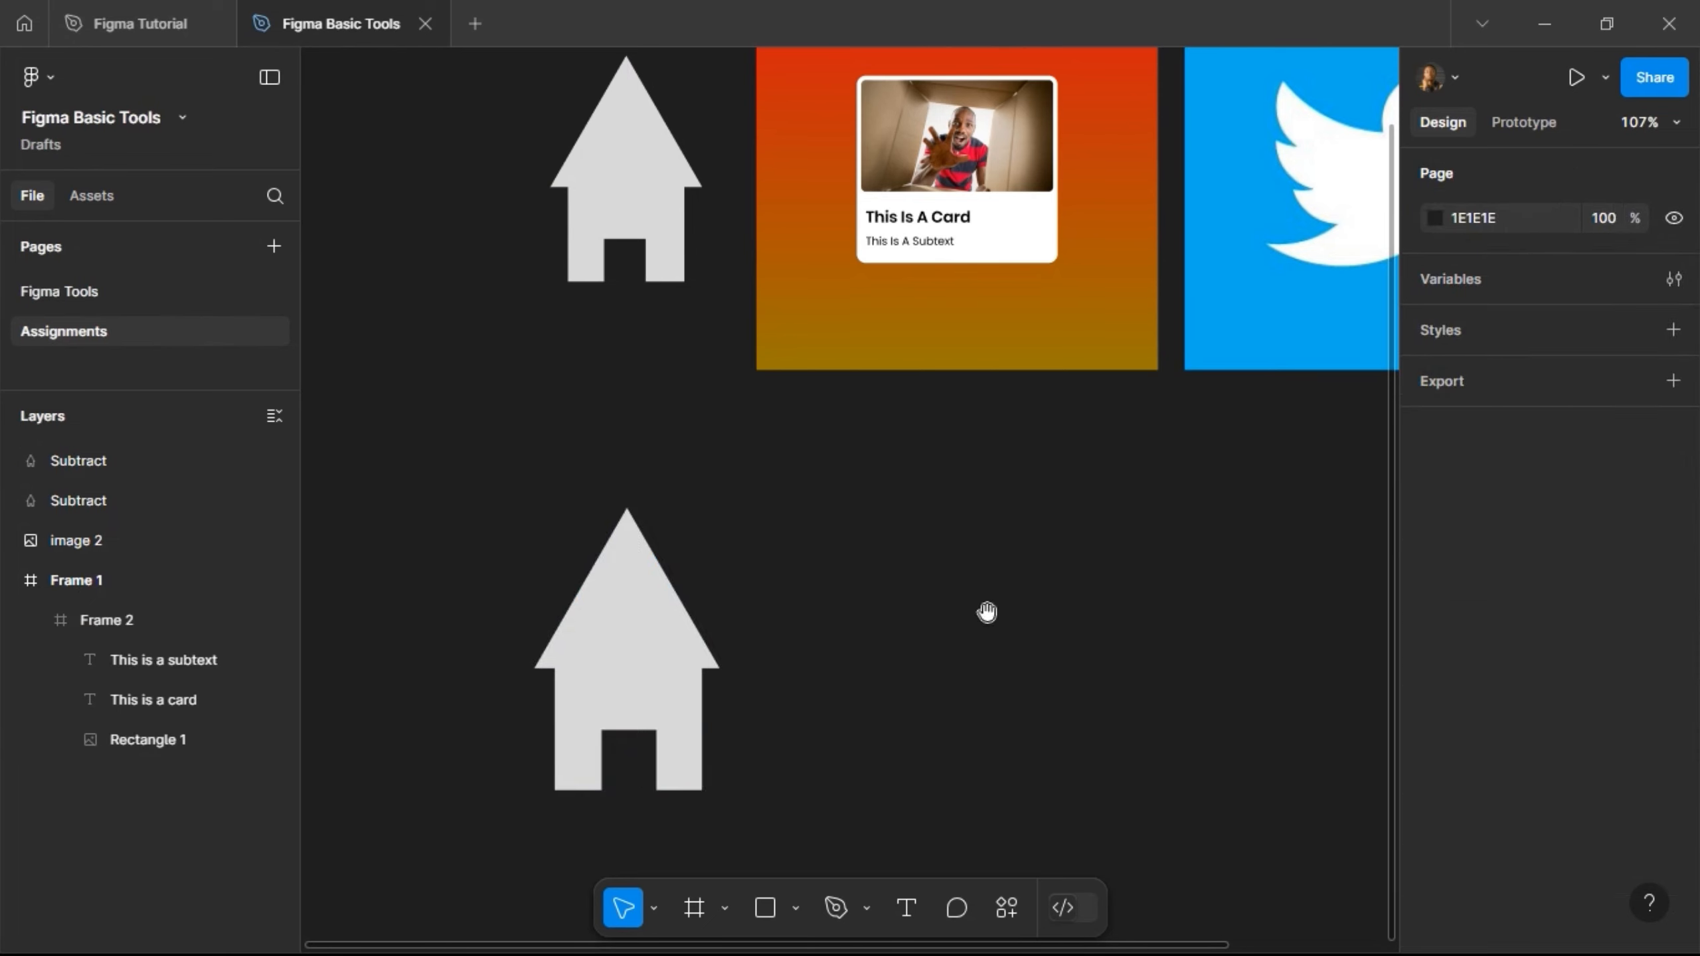
{"action": "left_click_drag", "start_coordinate": [987, 612], "coordinate": [779, 598]}
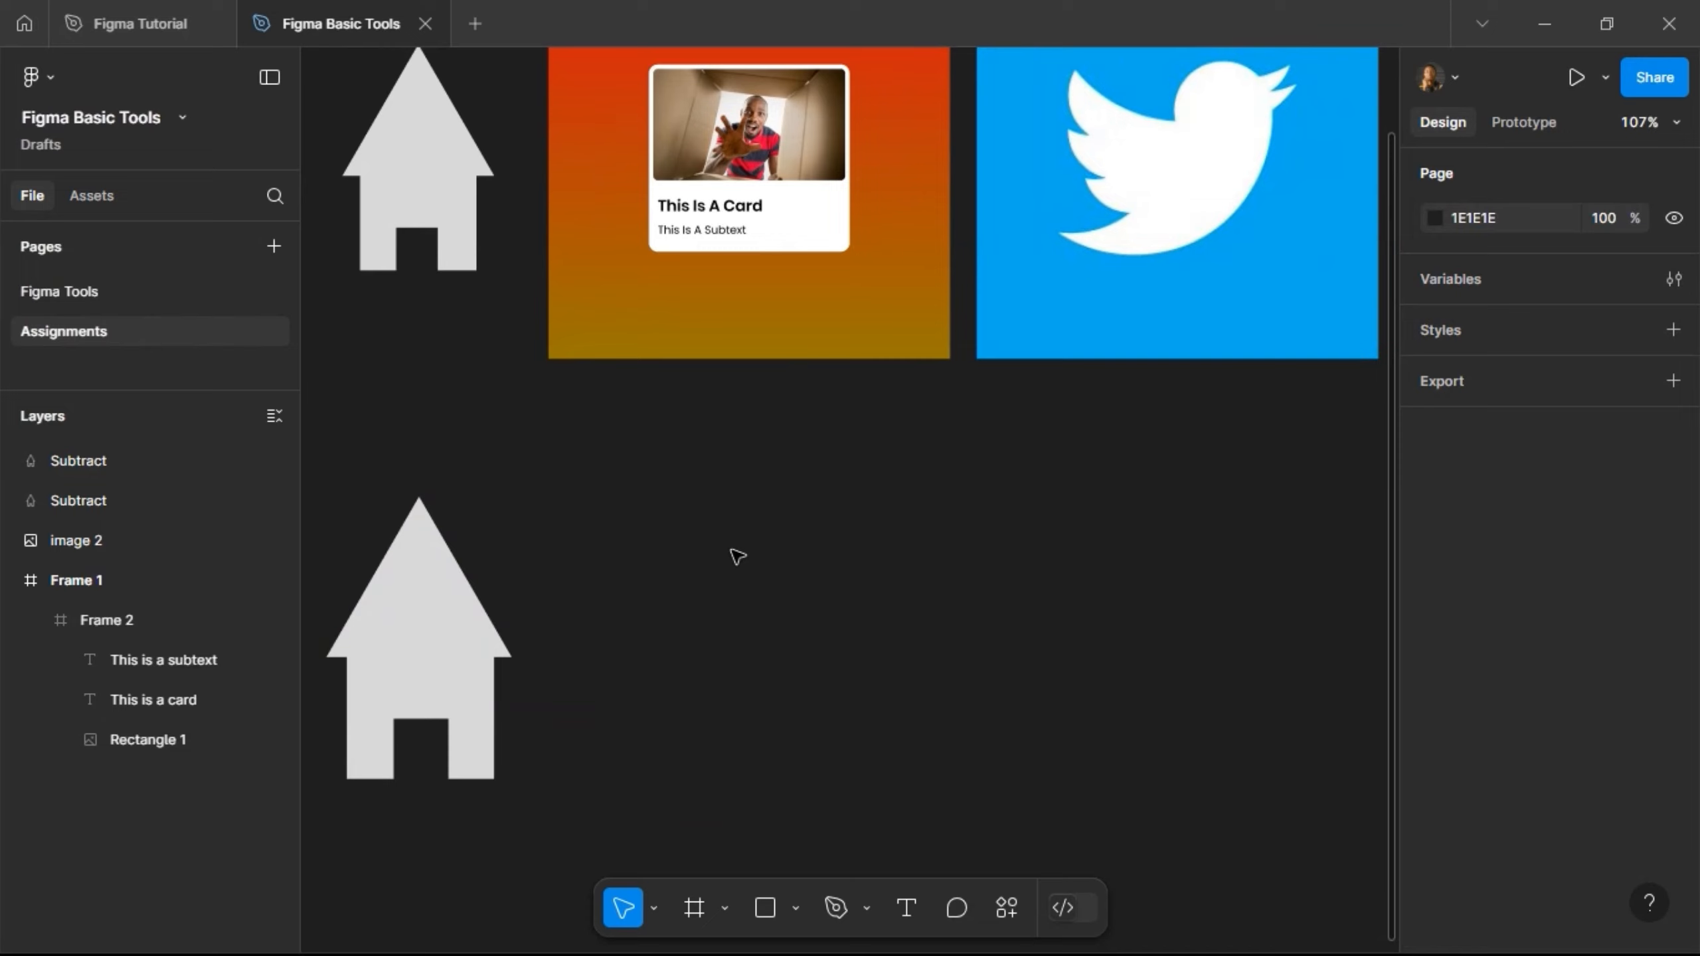
{"action": "scroll", "coordinate": [732, 557], "scroll_direction": "up", "scroll_amount": 2}
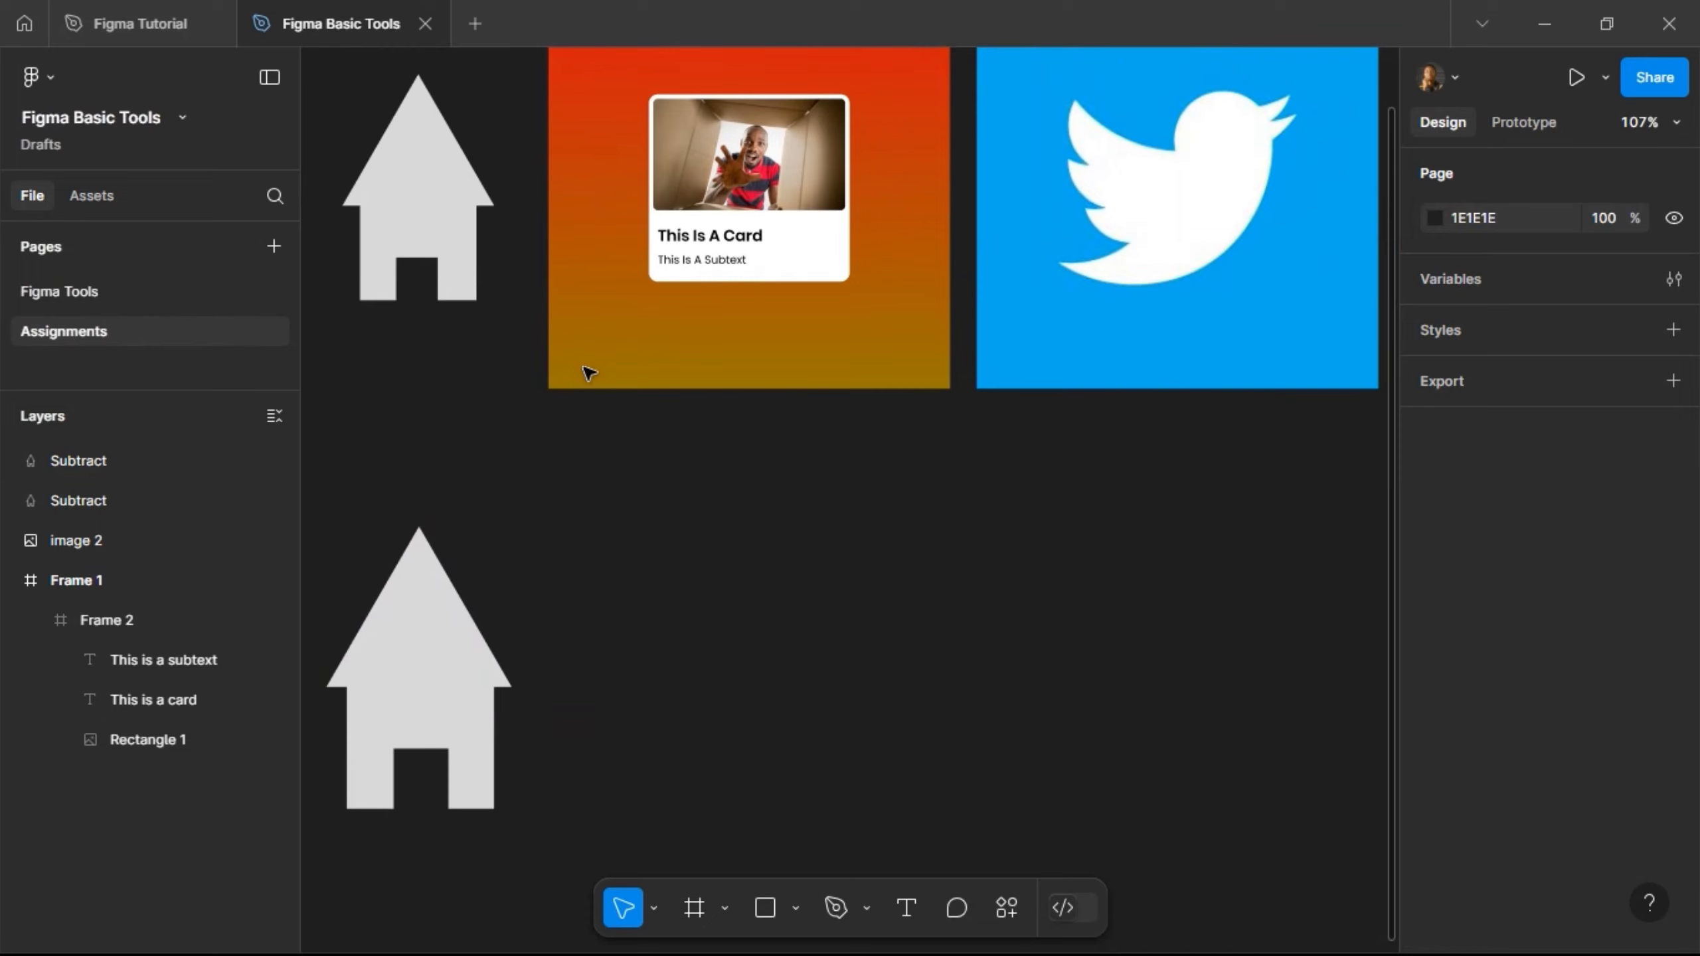
{"action": "scroll", "coordinate": [683, 493], "scroll_direction": "up", "scroll_amount": 5}
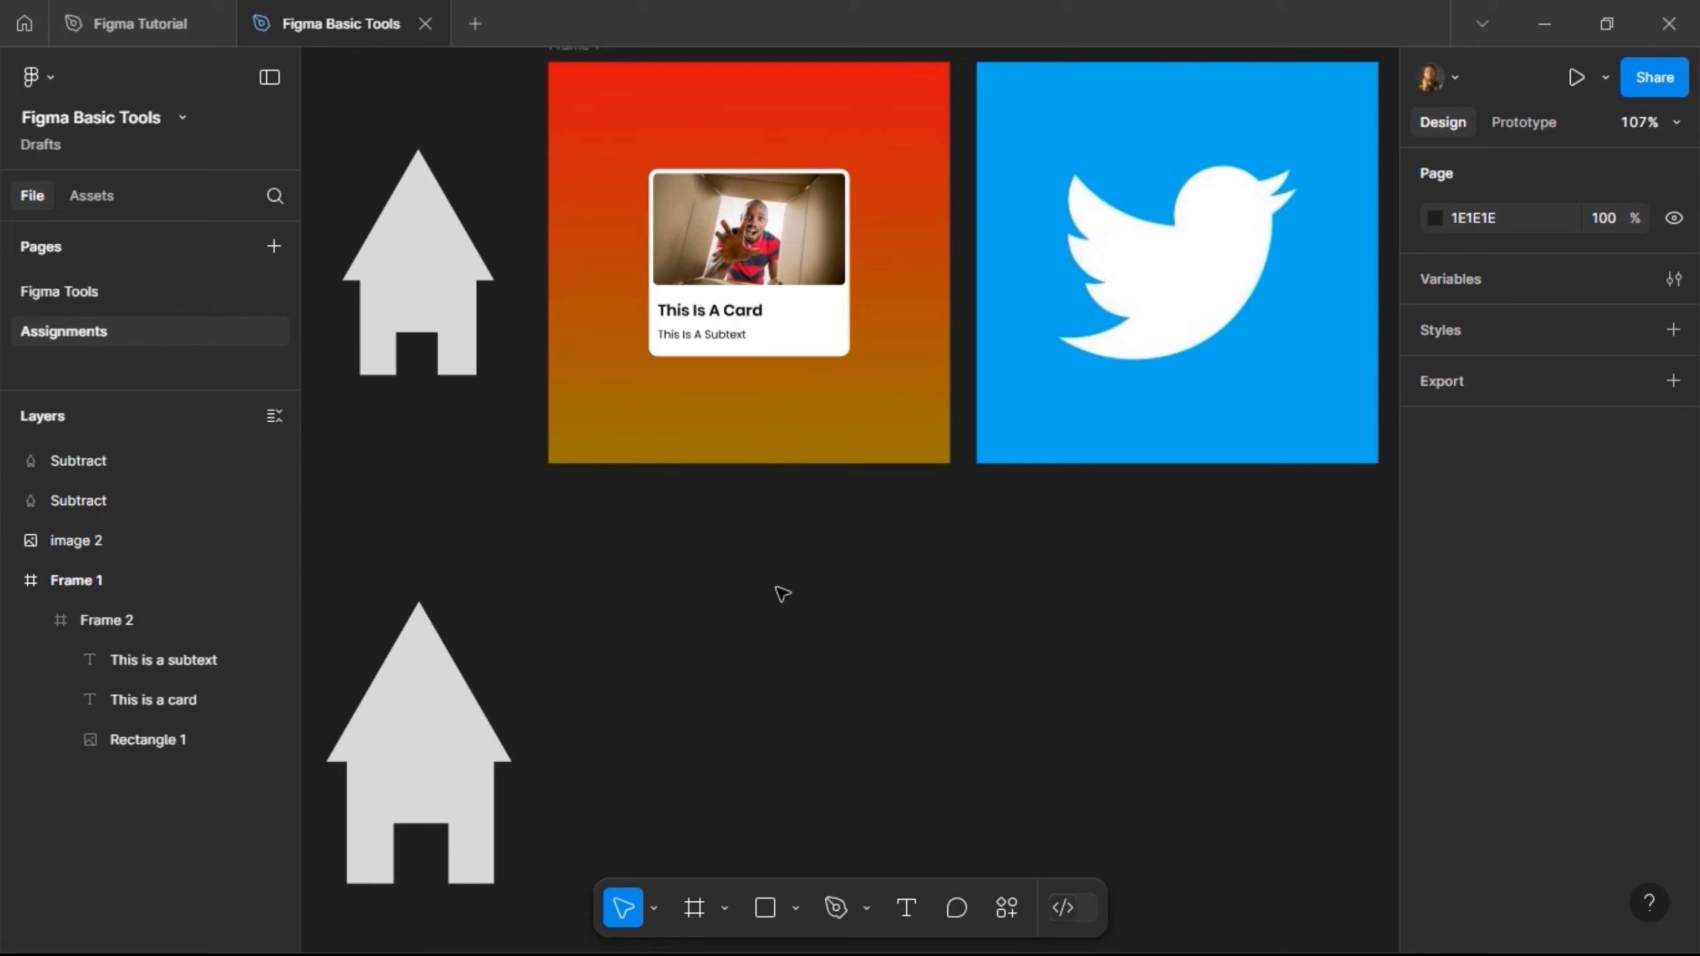
{"action": "scroll", "coordinate": [745, 647], "scroll_direction": "down", "scroll_amount": 1}
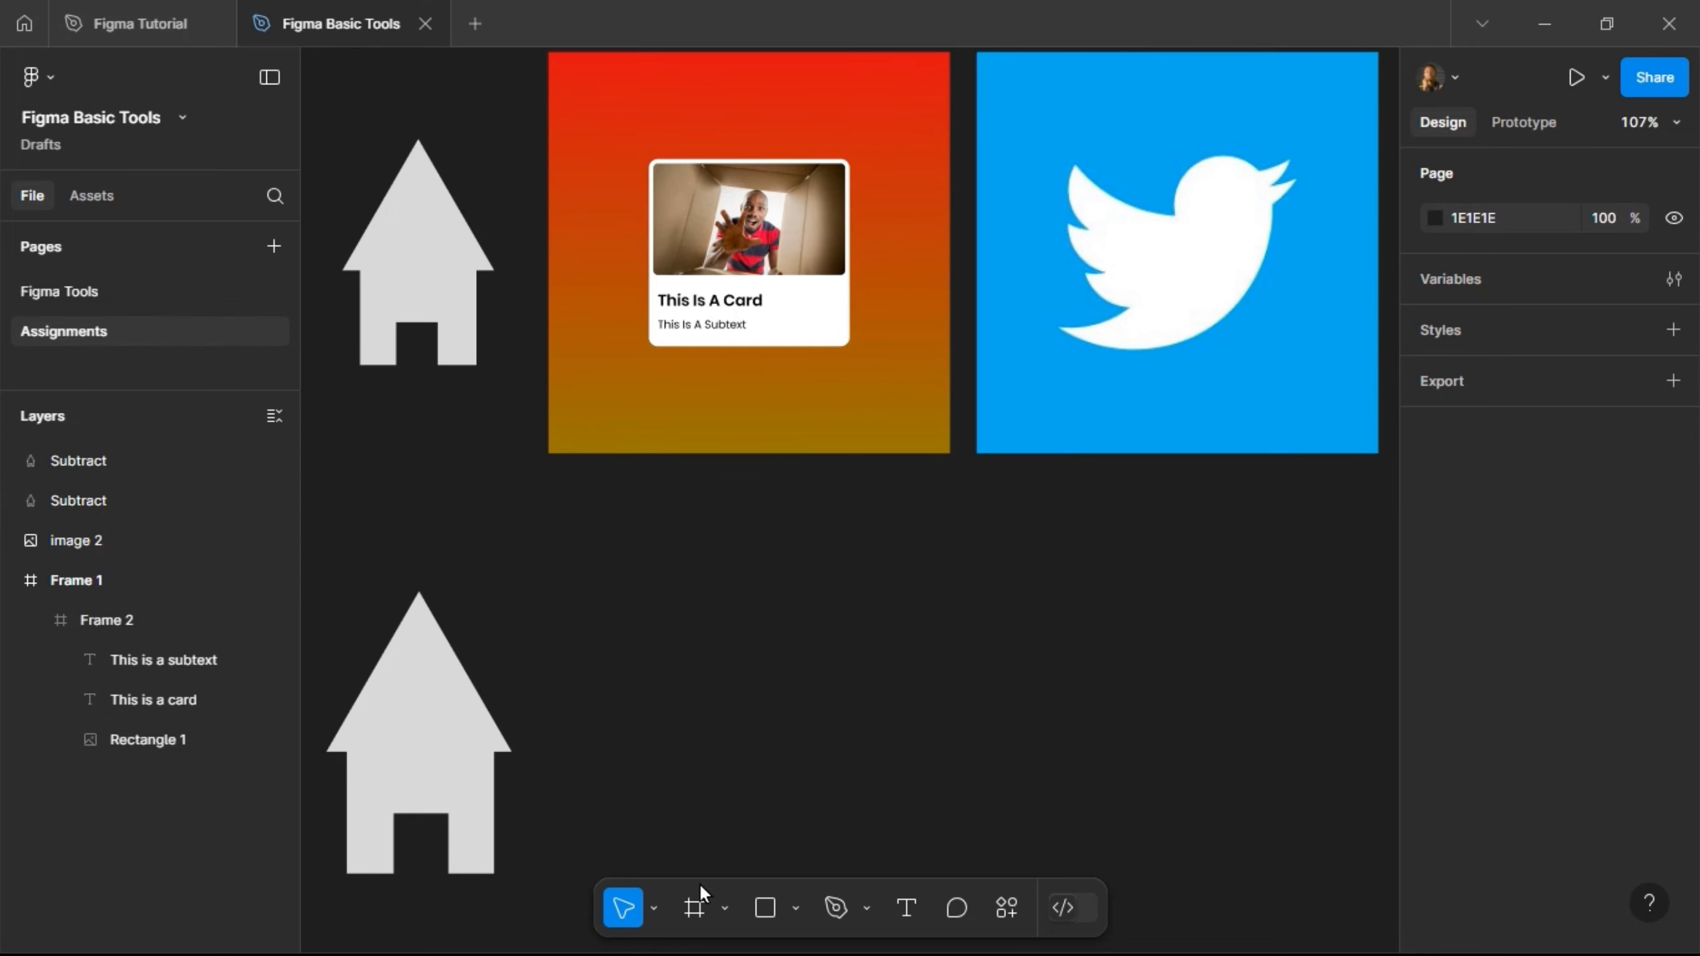
Step: Draw a 300 × 300 frame beneath the red gradient reference design and move it up to Y 449
{"action": "key", "text": "f"}
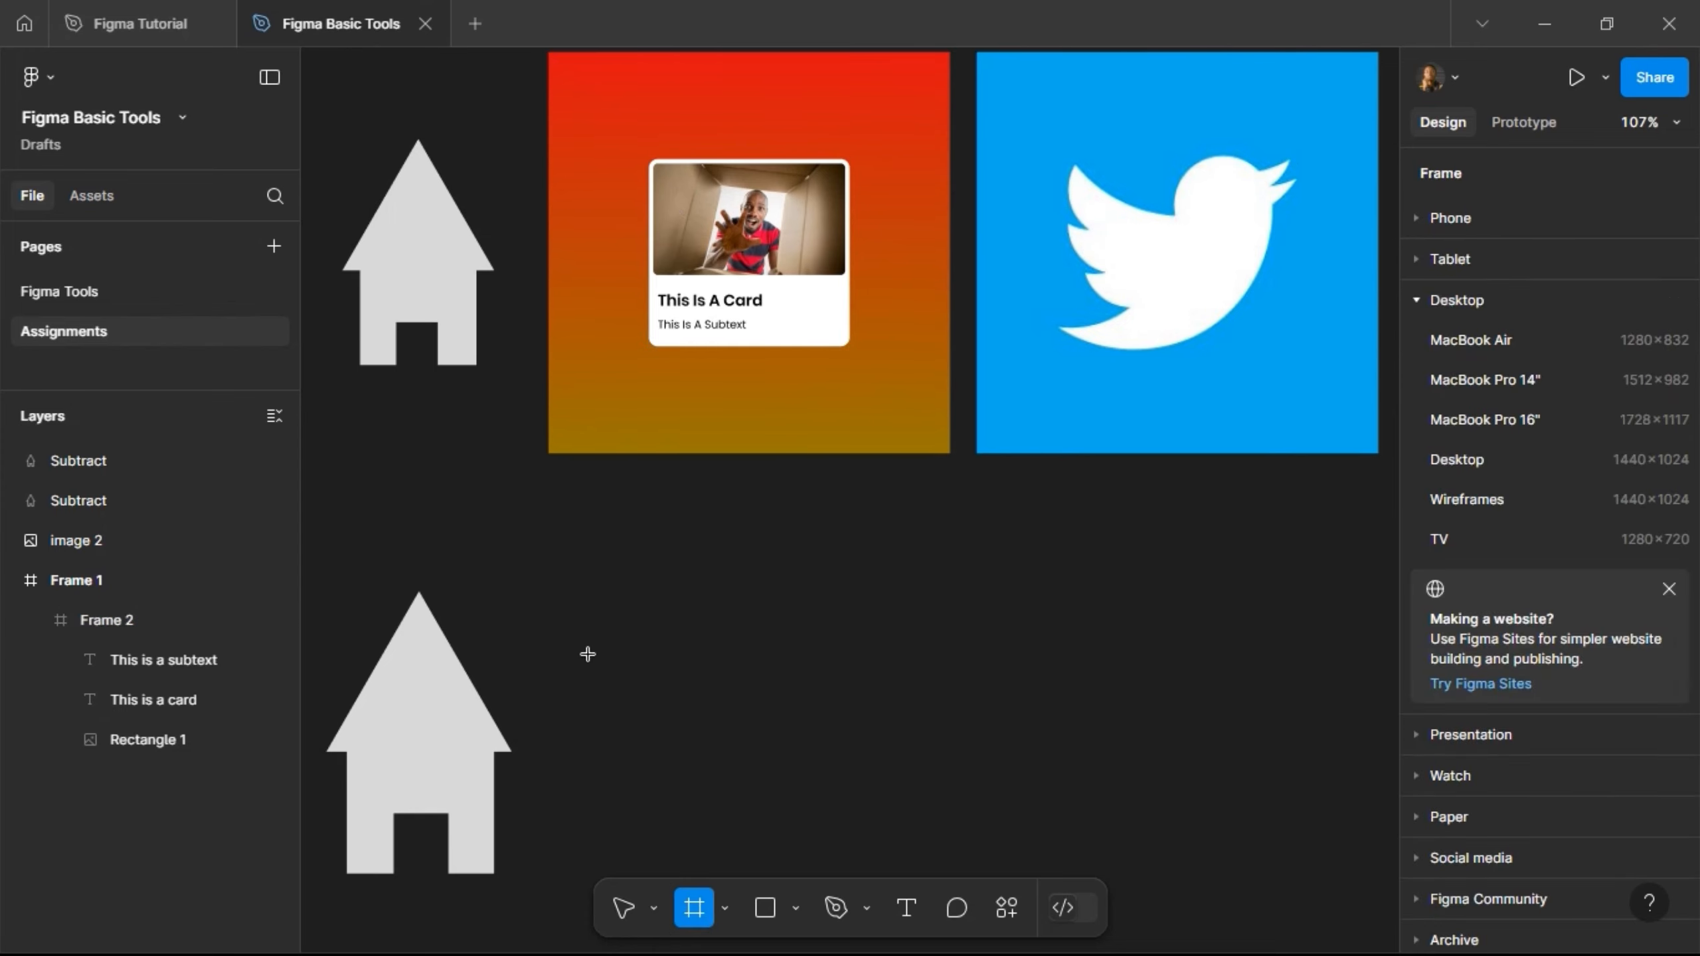
{"action": "left_click_drag", "start_coordinate": [548, 562], "coordinate": [951, 855]}
{"action": "scroll", "coordinate": [924, 571], "scroll_direction": "down", "scroll_amount": 1}
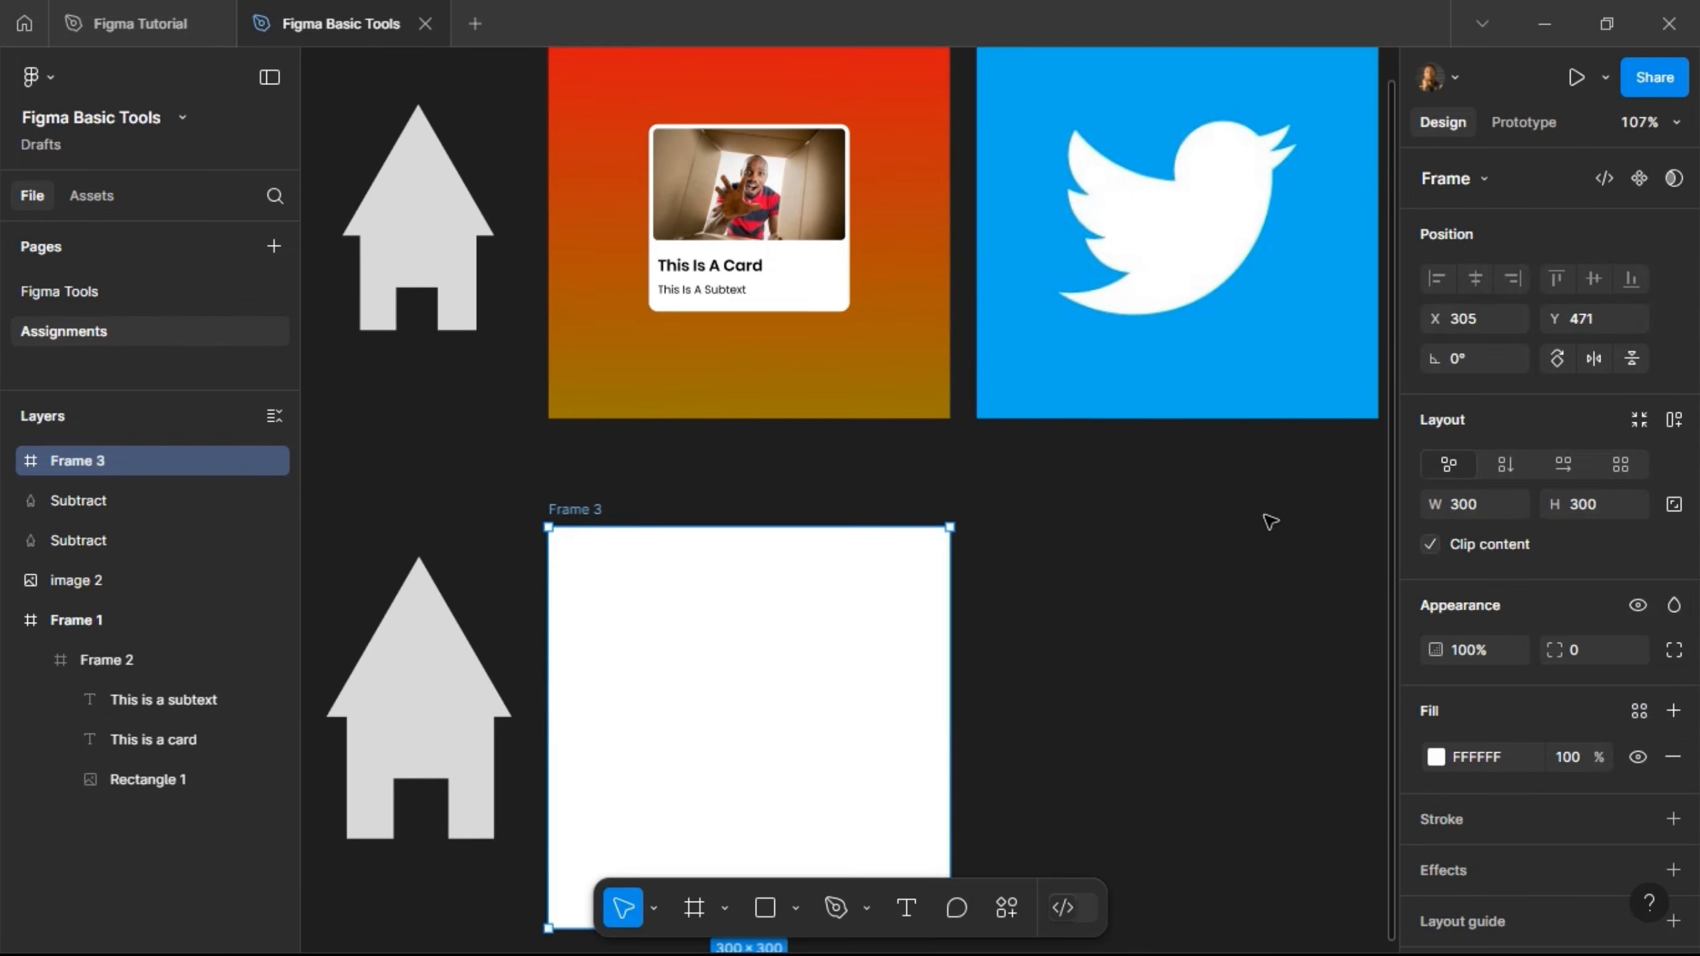
{"action": "left_click_drag", "start_coordinate": [759, 672], "coordinate": [755, 649]}
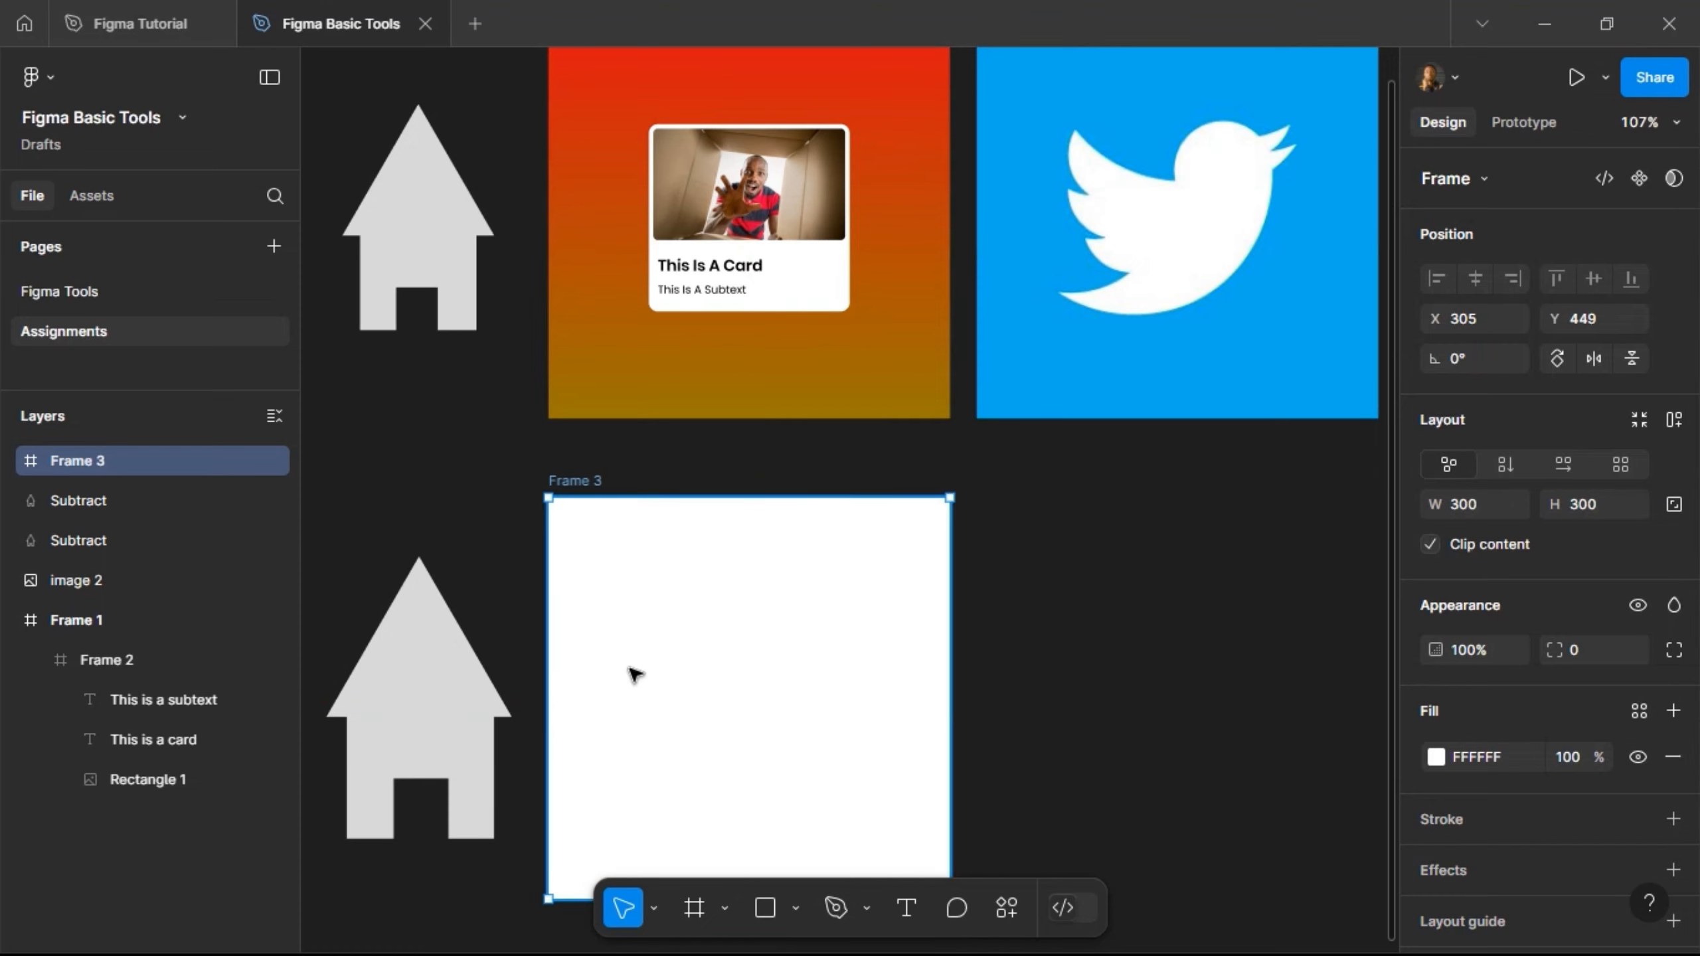
Step: Rename the new 300 × 300 frame to UI Card
{"action": "double_click", "coordinate": [600, 481]}
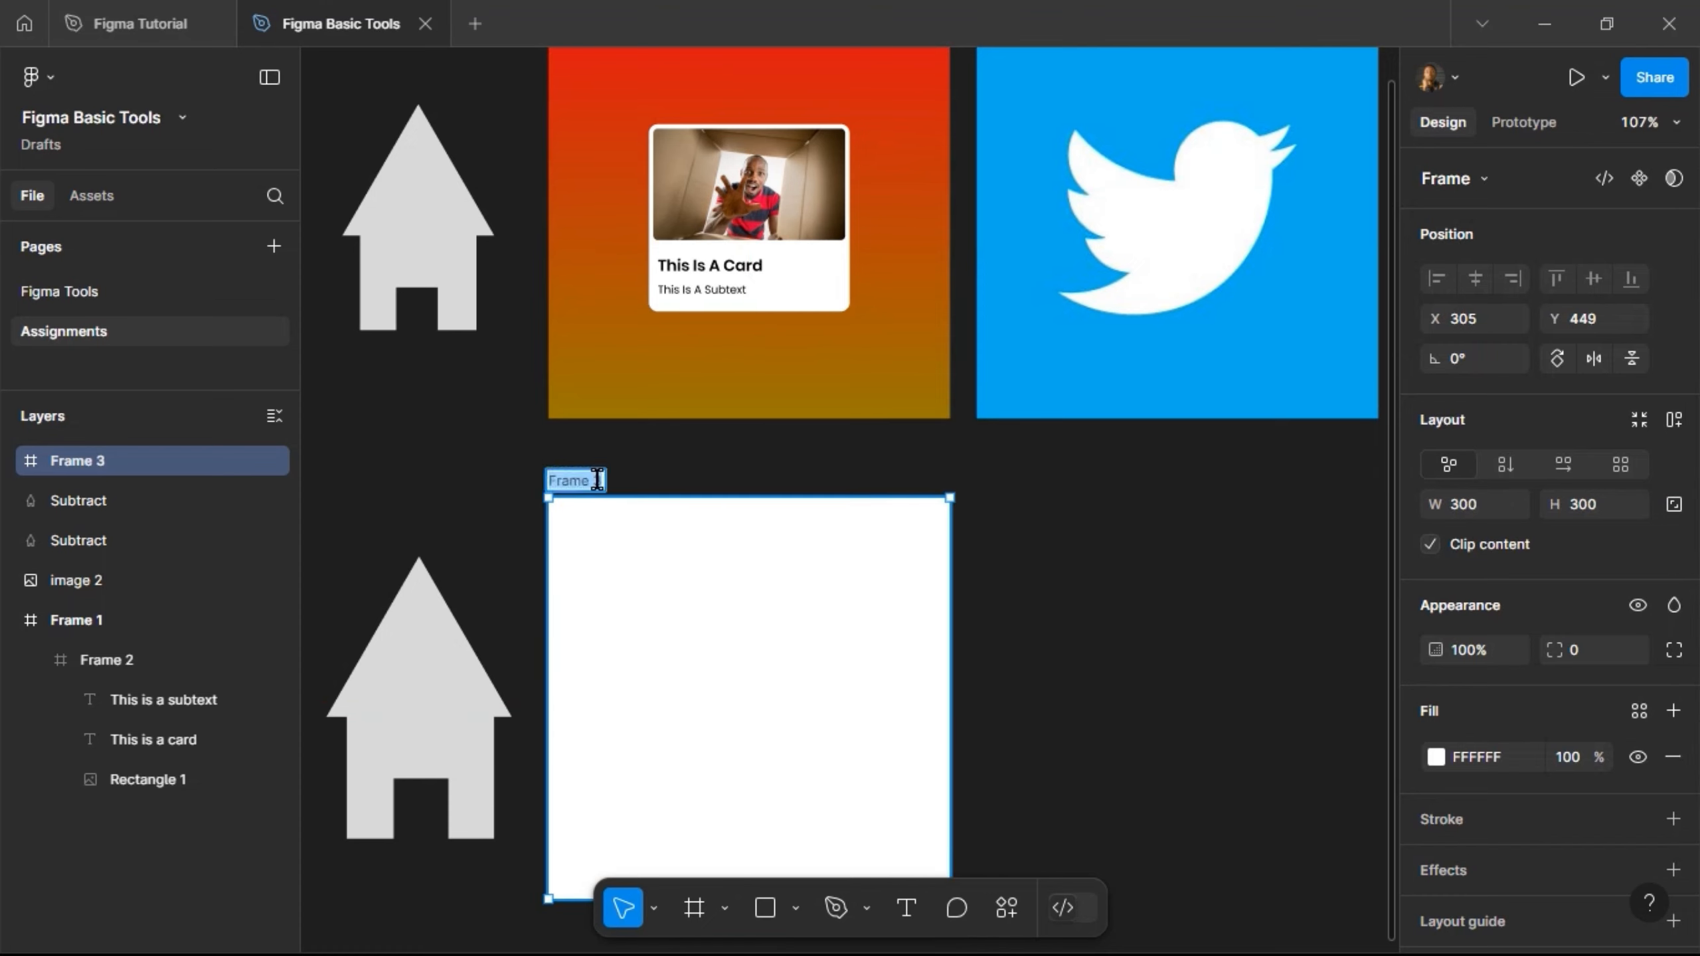
{"action": "type", "text": "UI Card"}
{"action": "key", "text": "Return"}
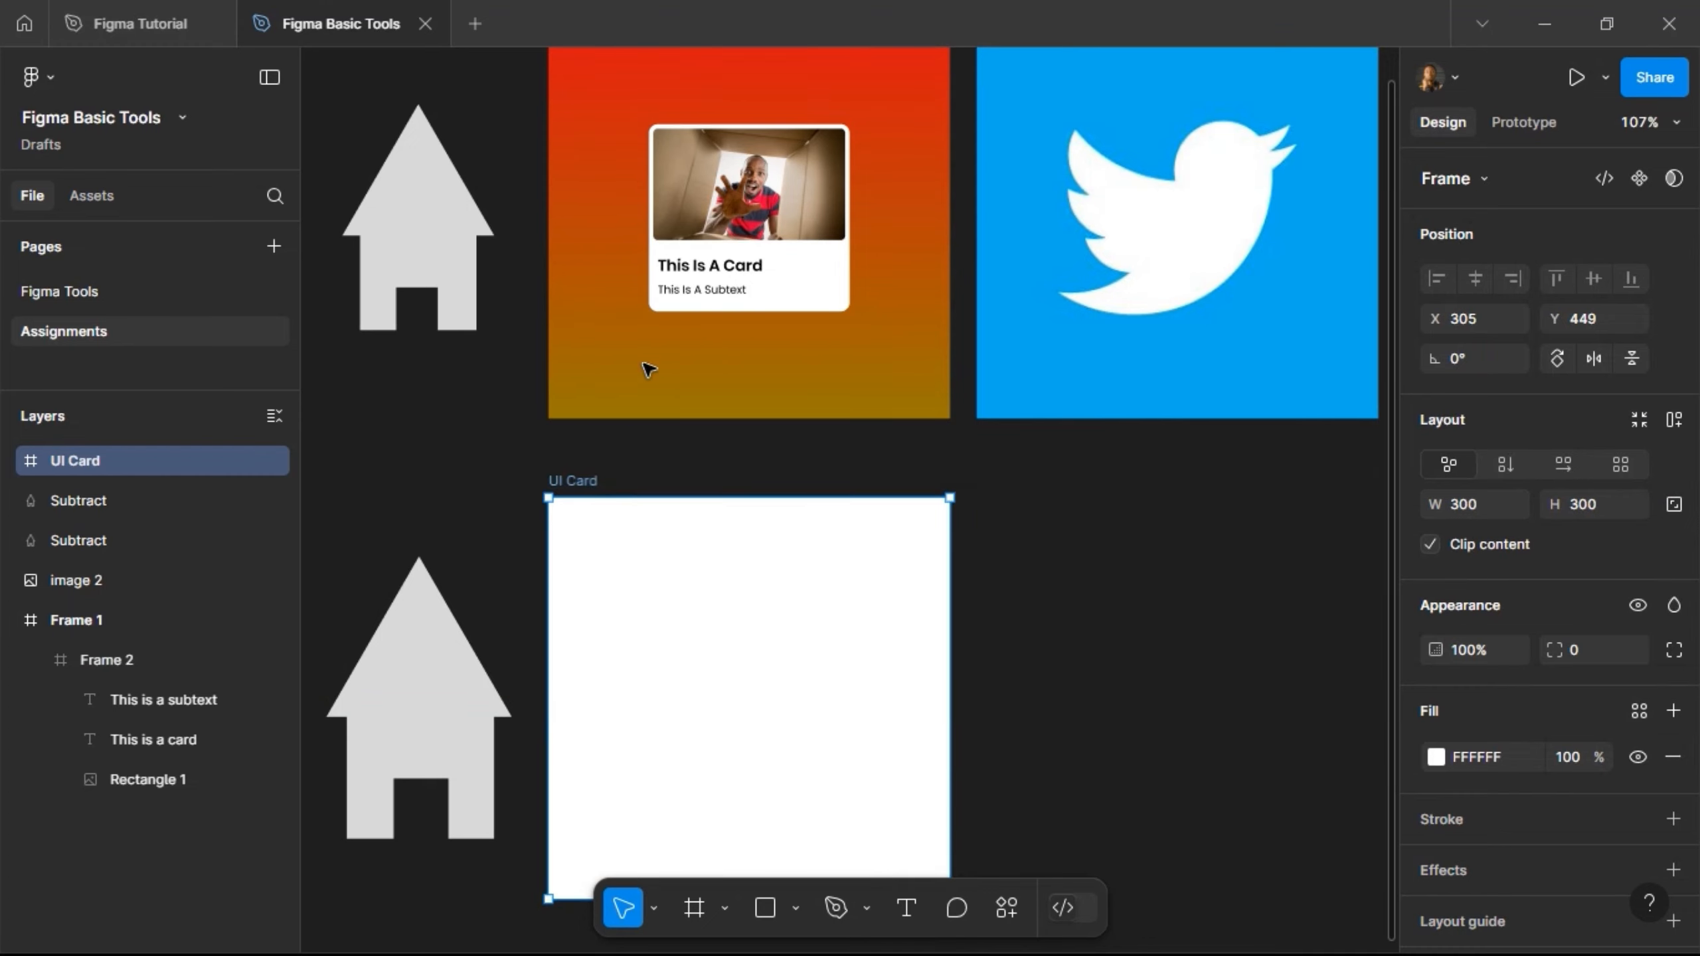
Step: Change the UI Card frame's fill to a linear gradient
{"action": "scroll", "coordinate": [603, 178], "scroll_direction": "up", "scroll_amount": 1}
{"action": "scroll", "coordinate": [611, 409], "scroll_direction": "down", "scroll_amount": 2}
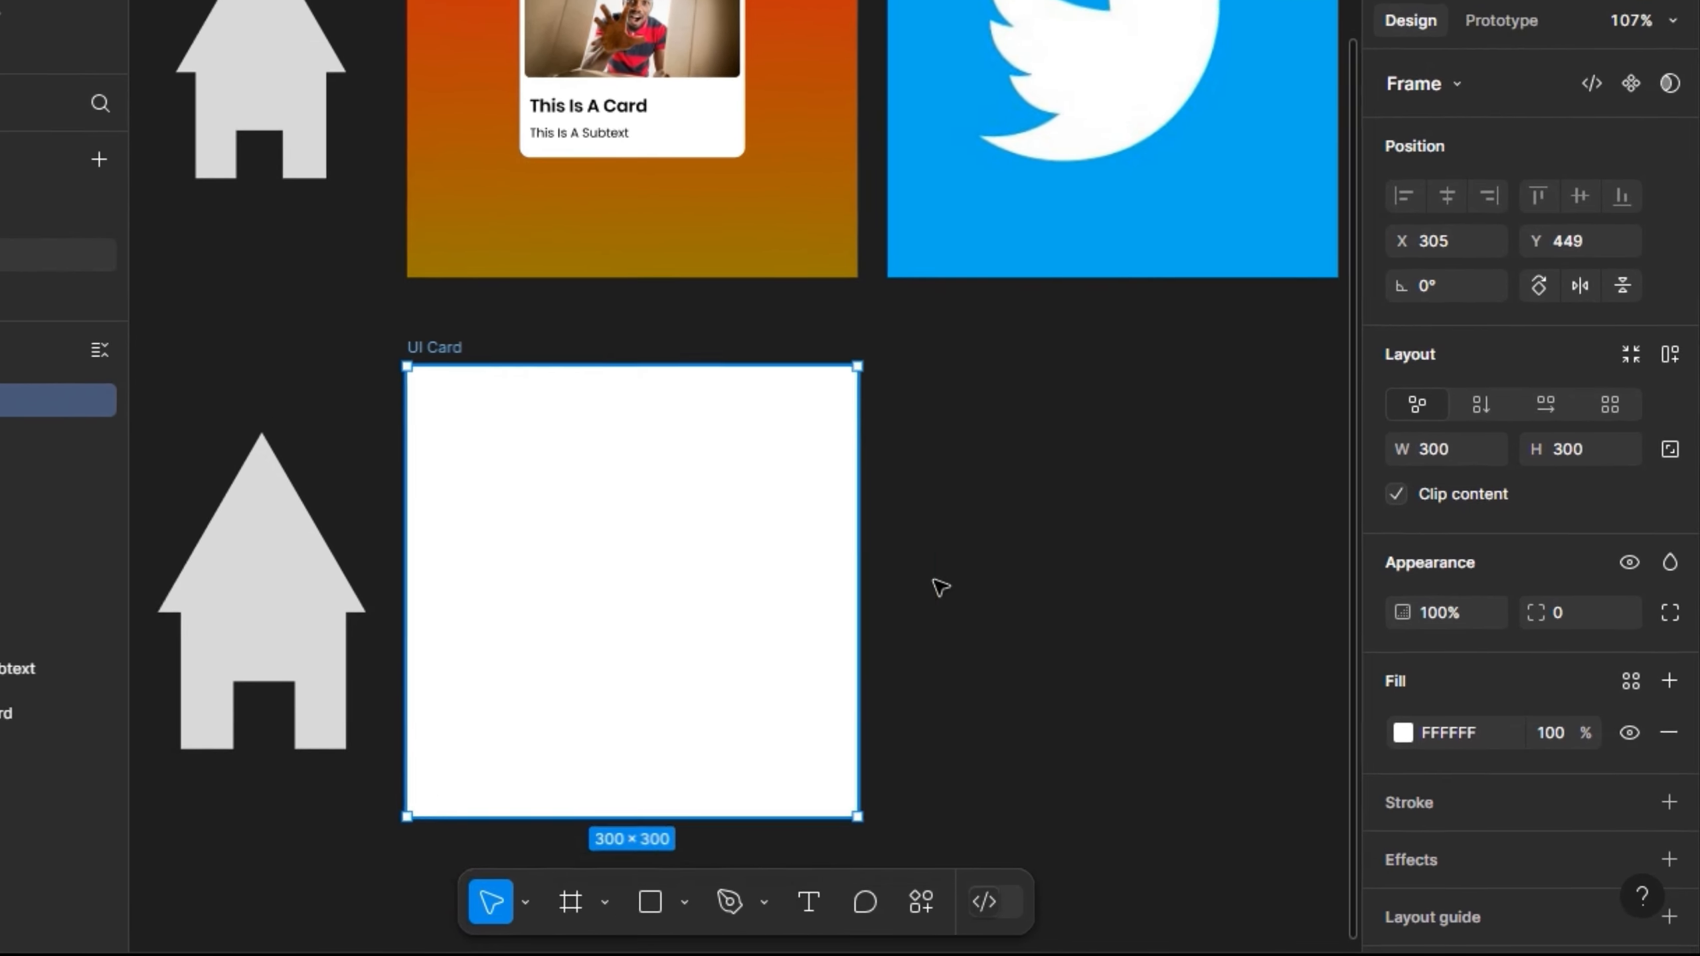
{"action": "left_click", "coordinate": [1402, 736]}
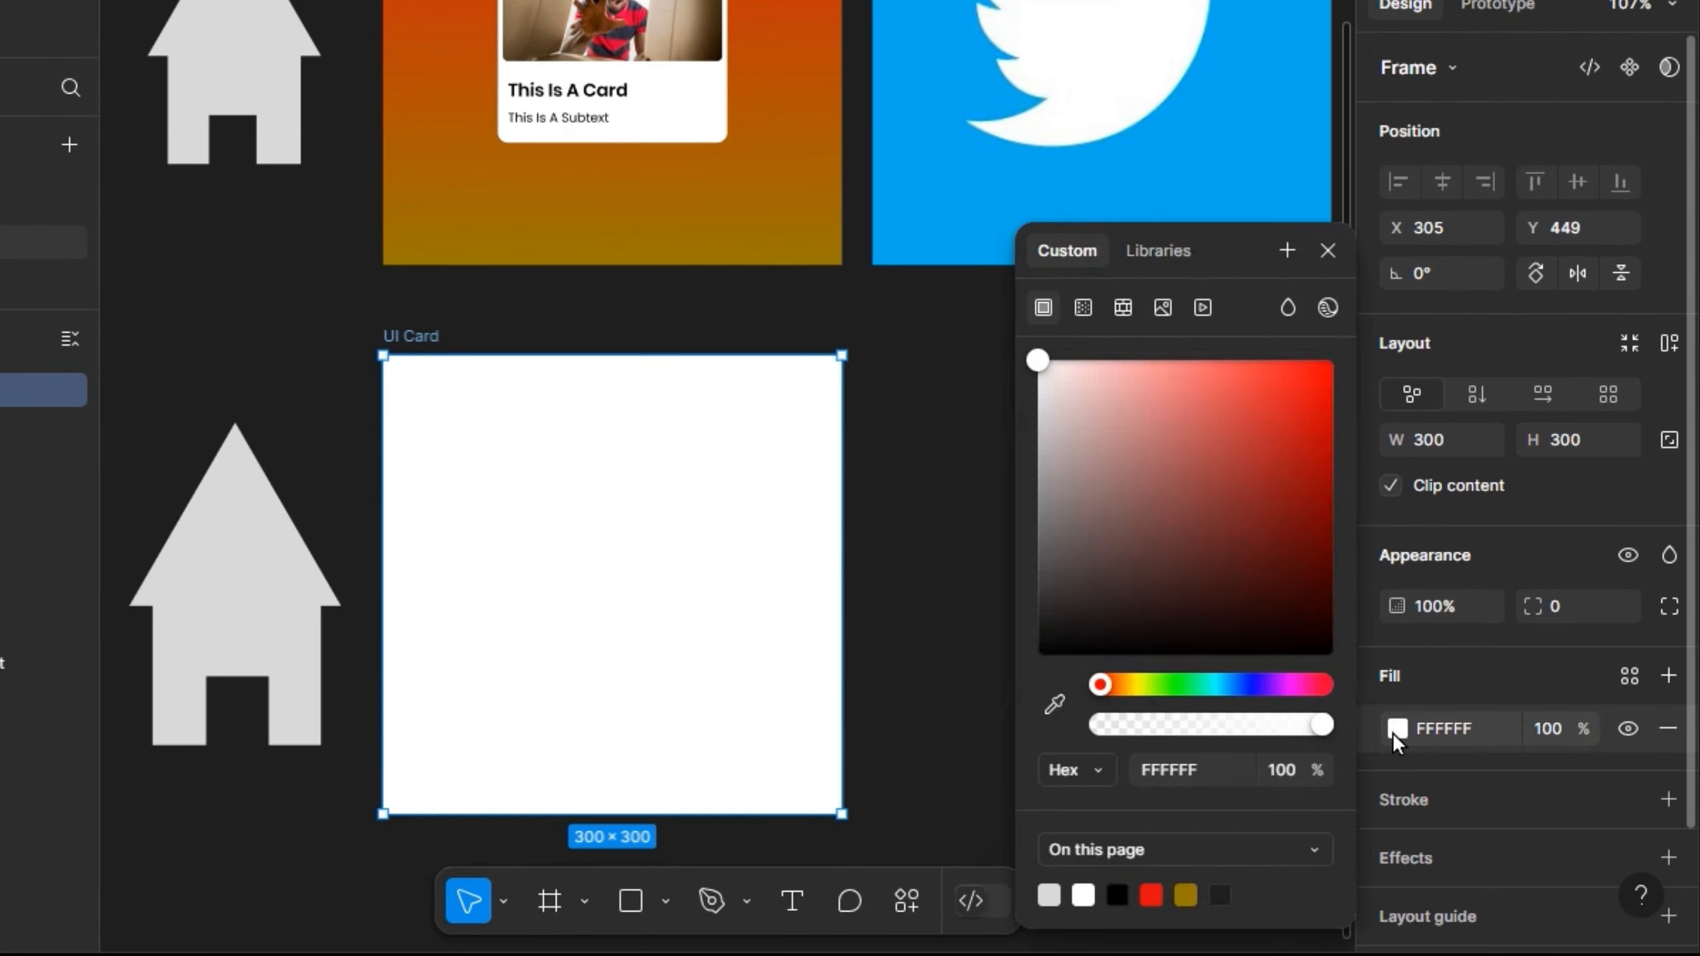
{"action": "left_click", "coordinate": [1080, 314]}
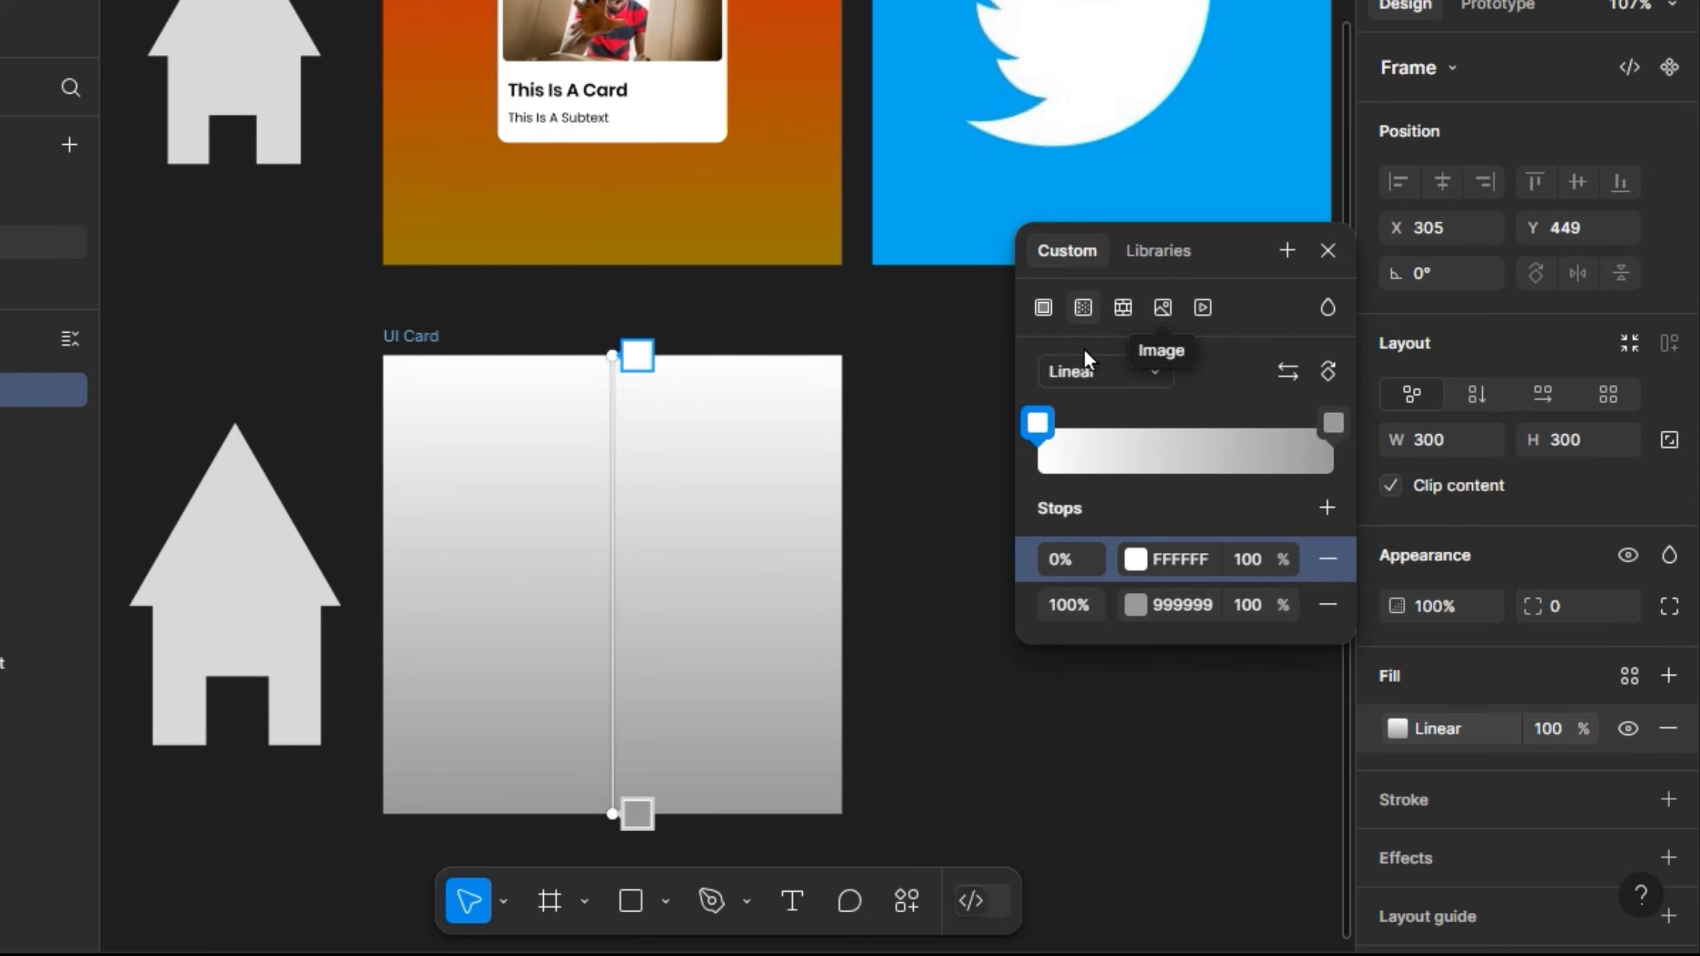
{"action": "left_click", "coordinate": [1042, 308]}
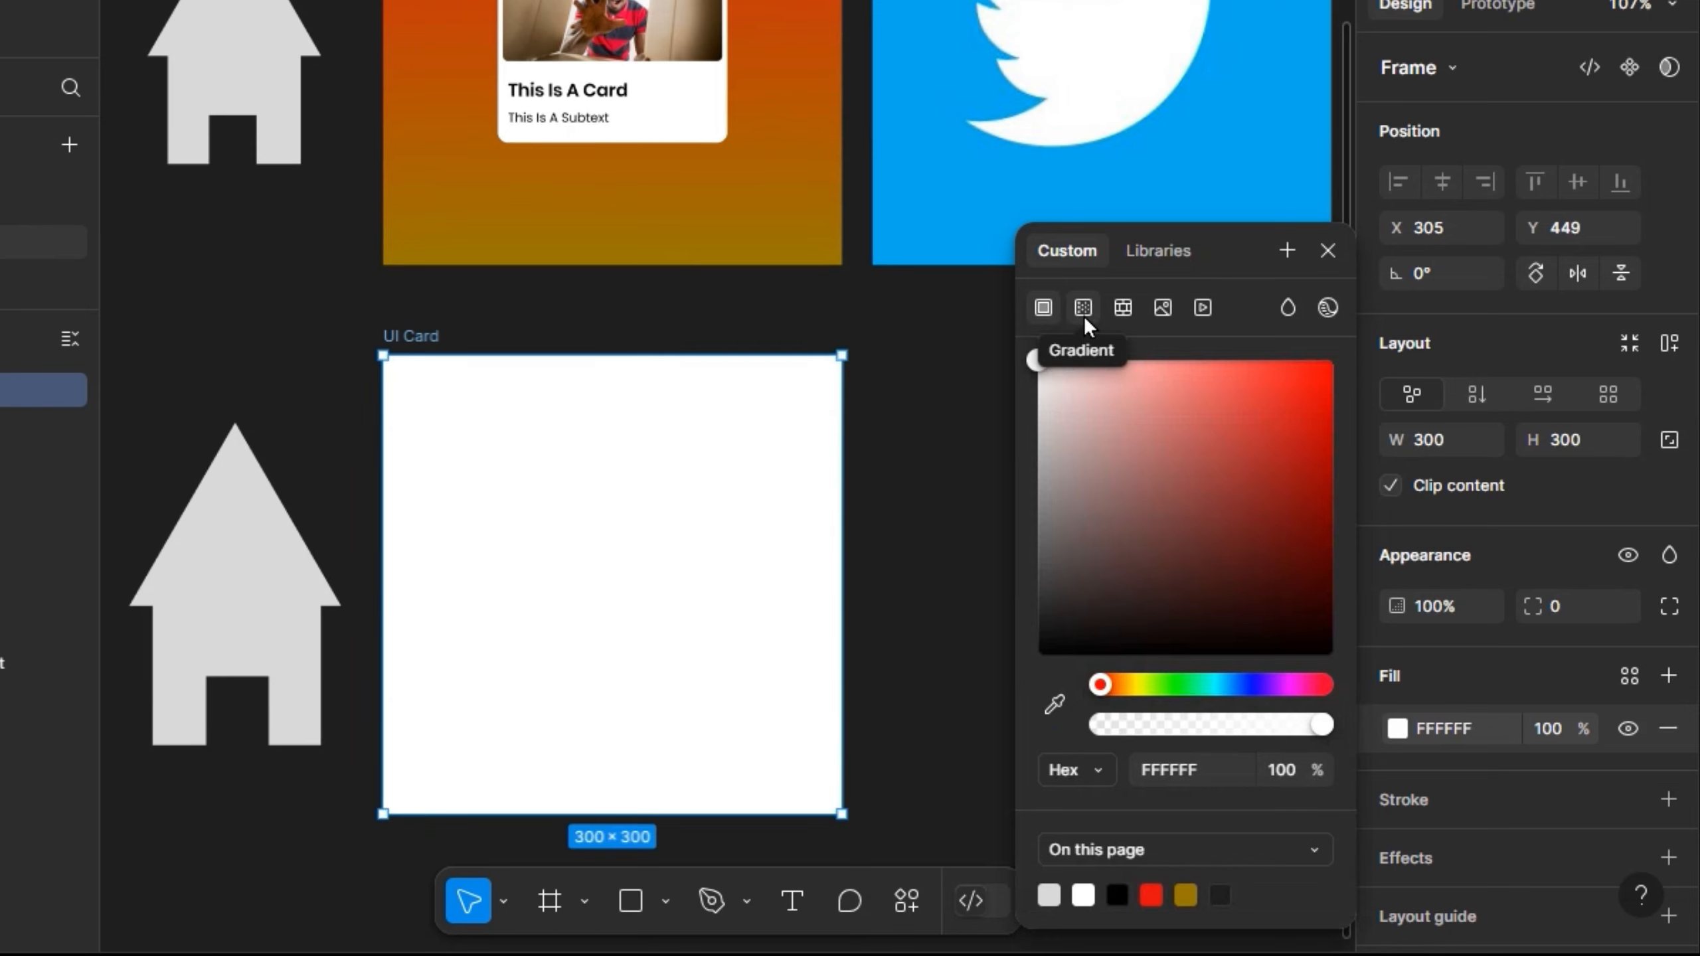
{"action": "left_click", "coordinate": [1123, 308]}
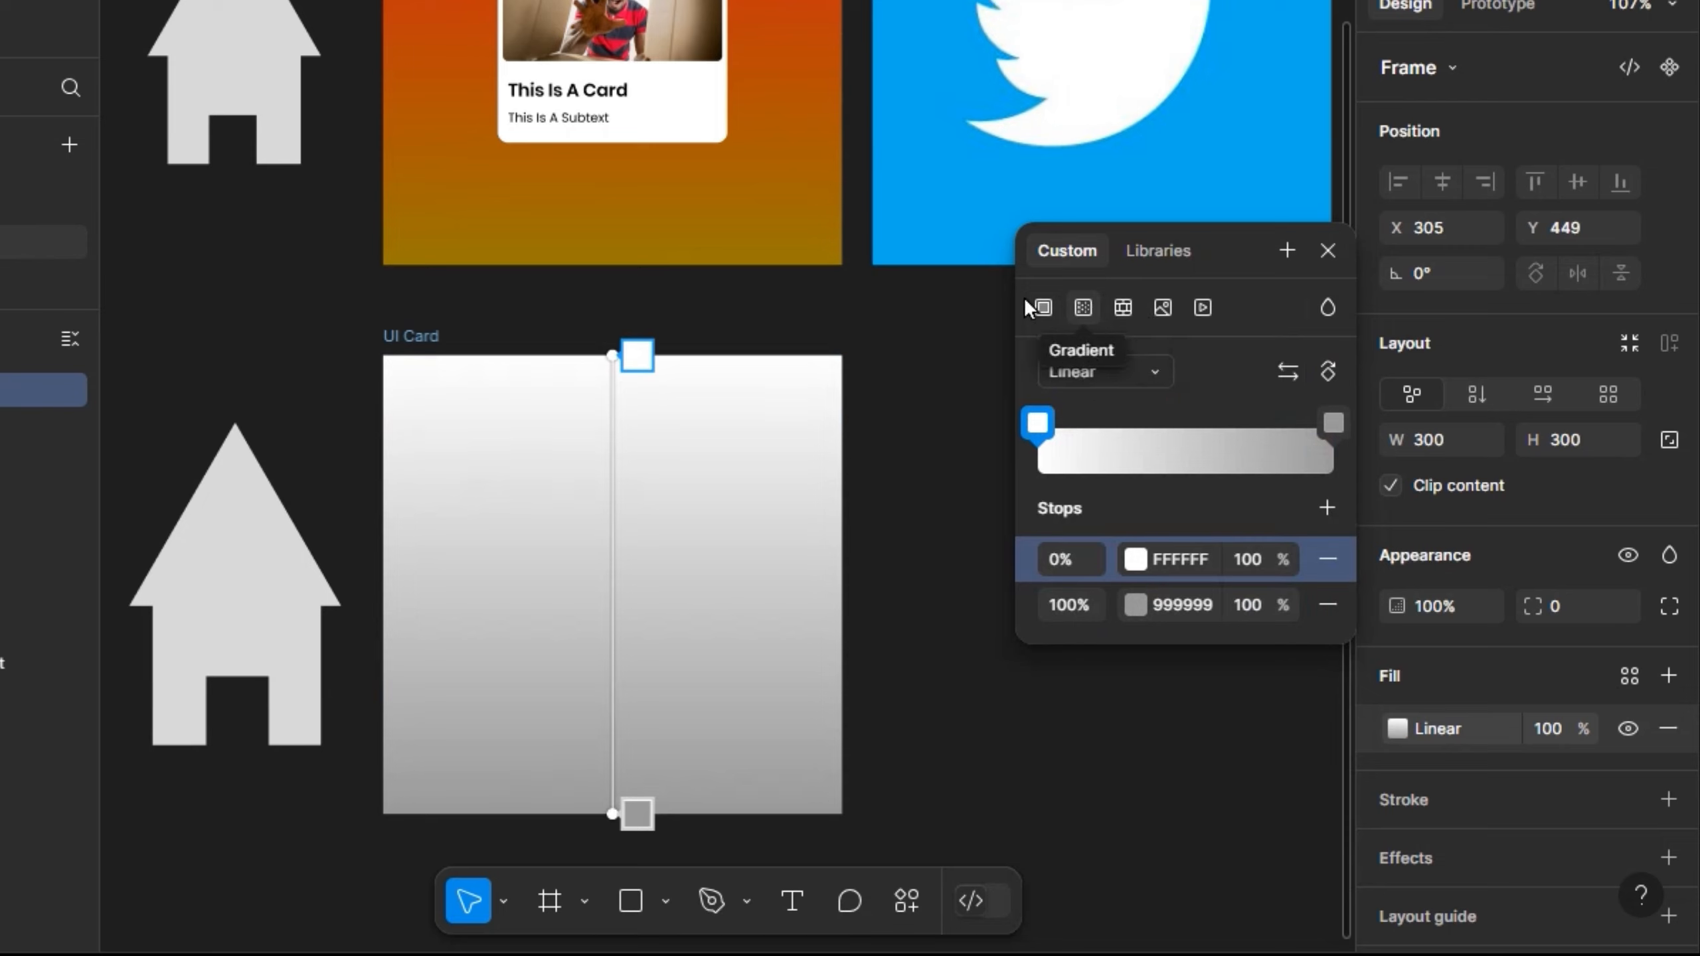
Step: Set the gradient's 0% stop to a fully saturated orange, FF6A00
{"action": "left_click", "coordinate": [1135, 560]}
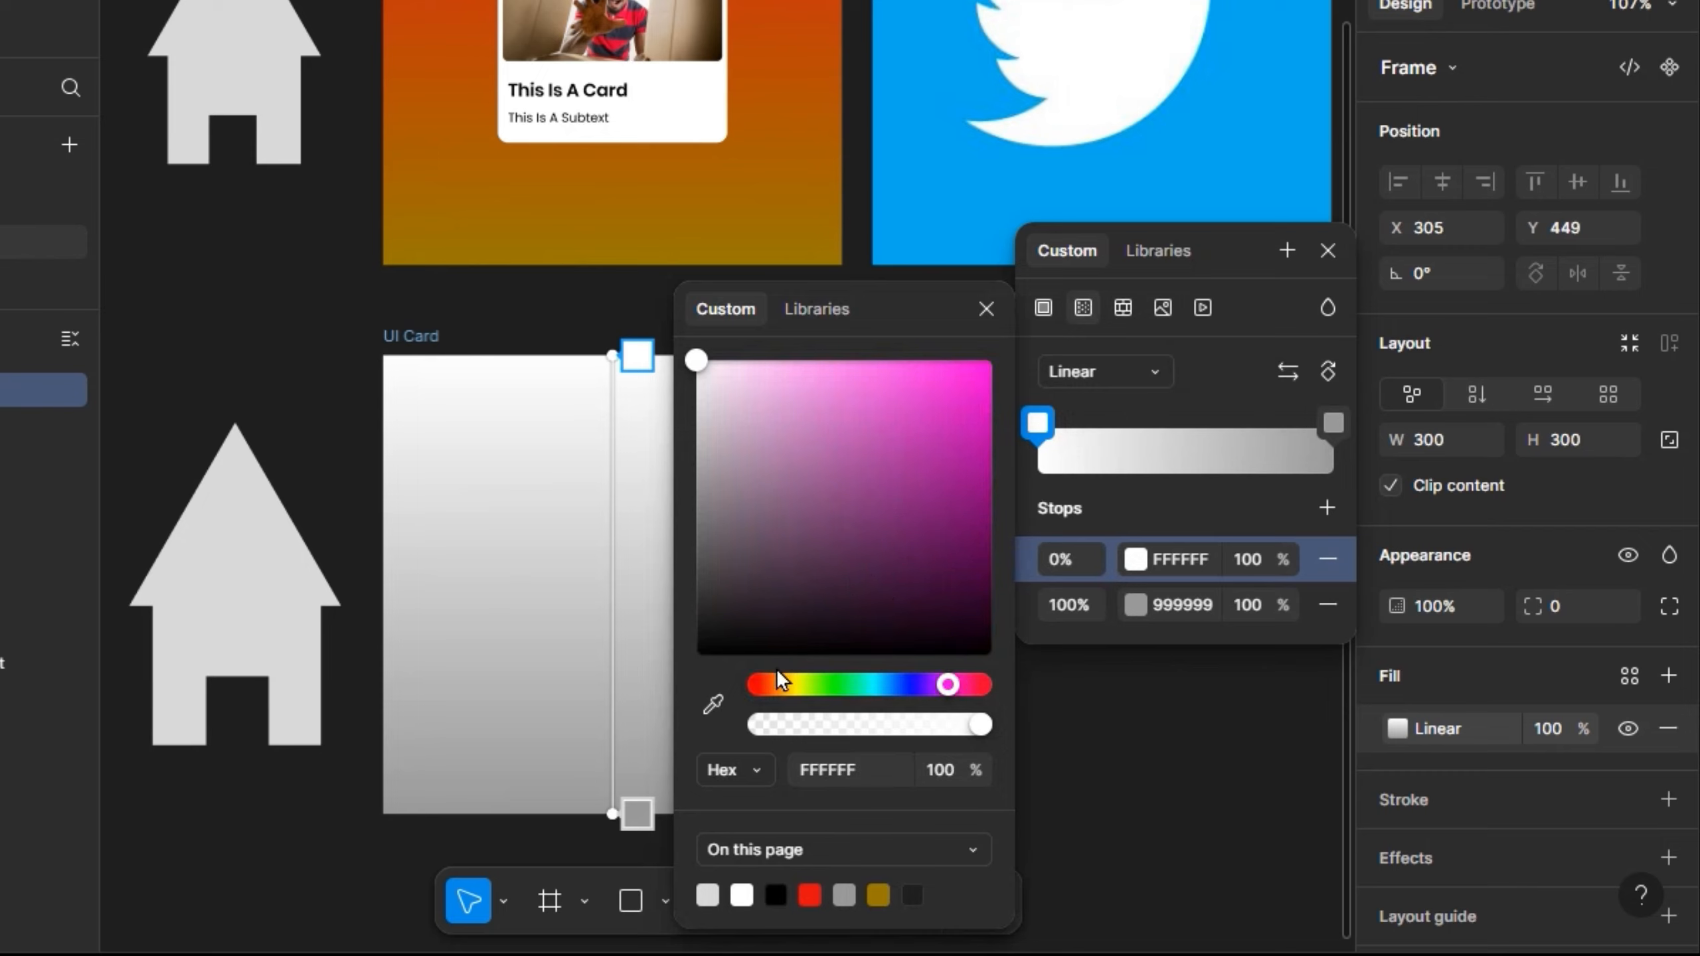
{"action": "left_click_drag", "start_coordinate": [769, 678], "coordinate": [715, 699]}
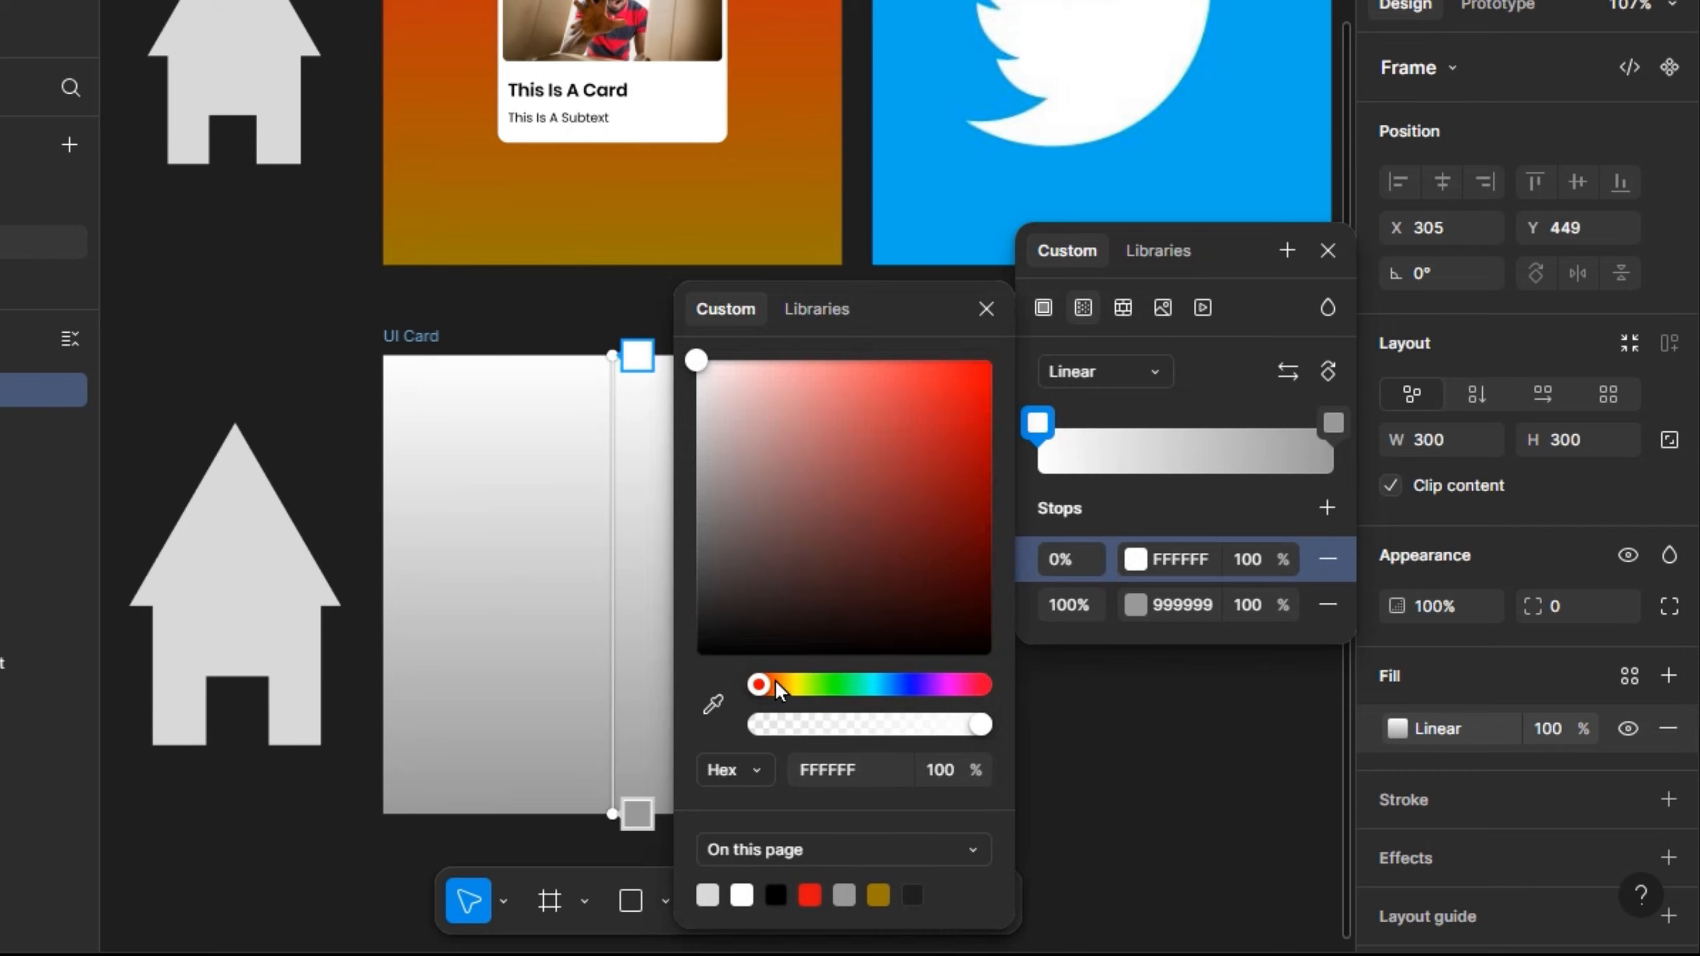
{"action": "left_click_drag", "start_coordinate": [919, 427], "coordinate": [1014, 319]}
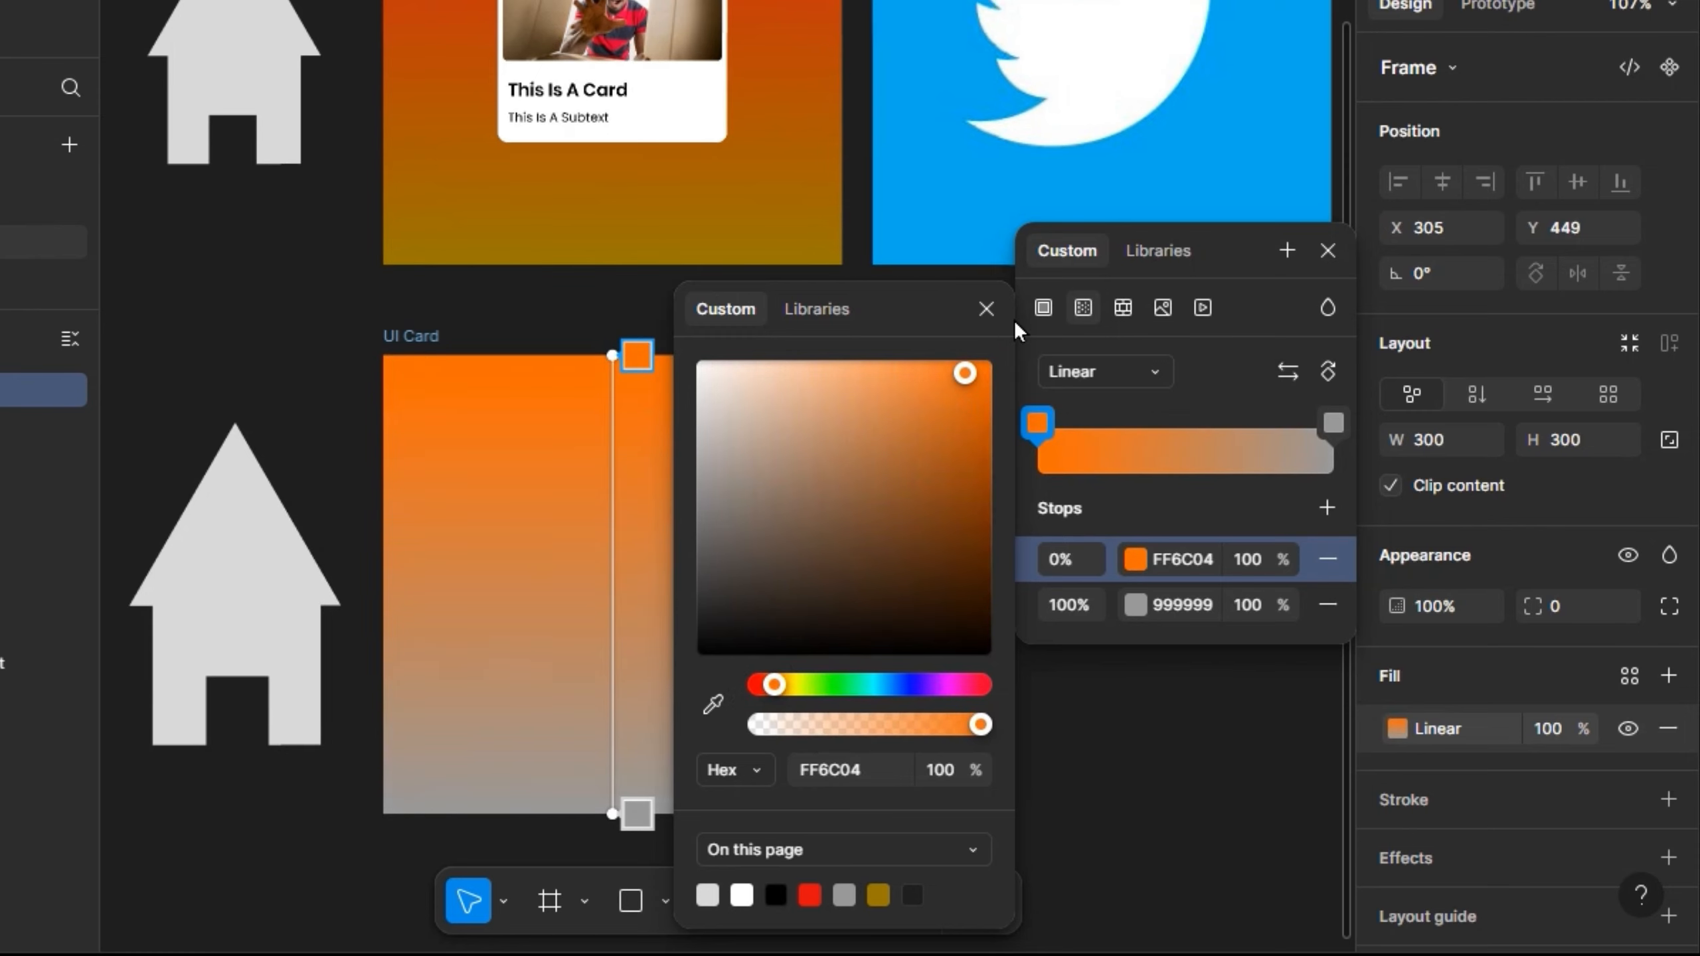
Step: Set the gradient's 100% stop to purple, 5314C0
{"action": "left_click", "coordinate": [1139, 605]}
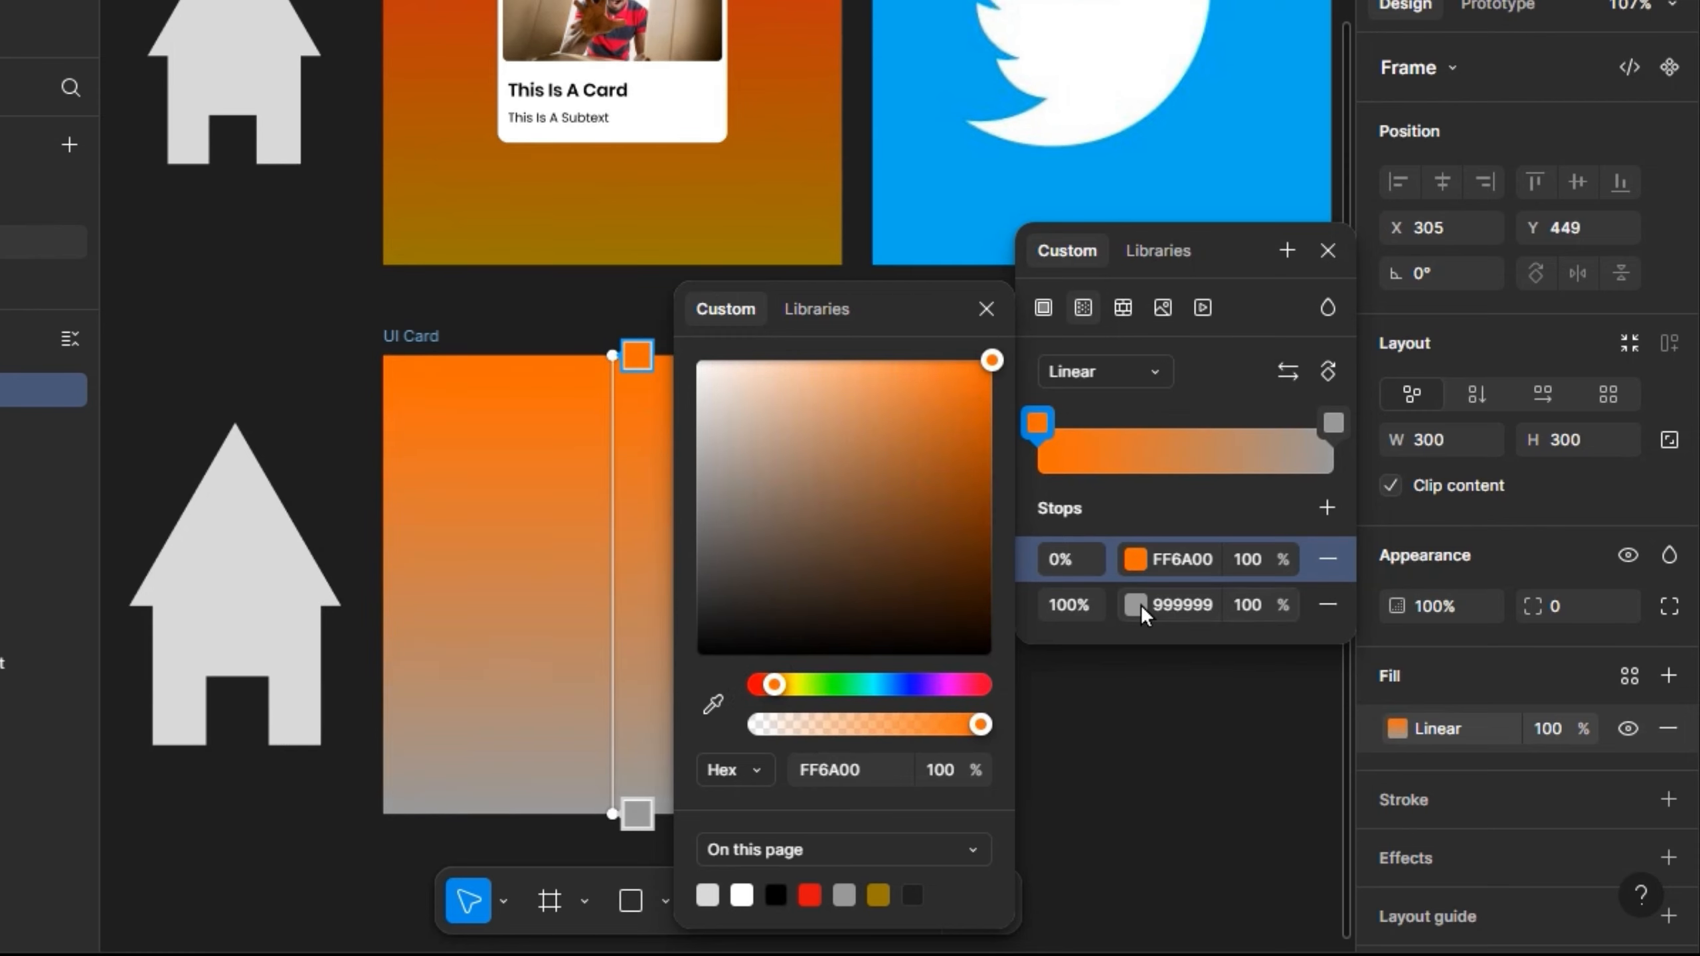
{"action": "left_click", "coordinate": [1139, 605]}
{"action": "left_click", "coordinate": [1139, 605]}
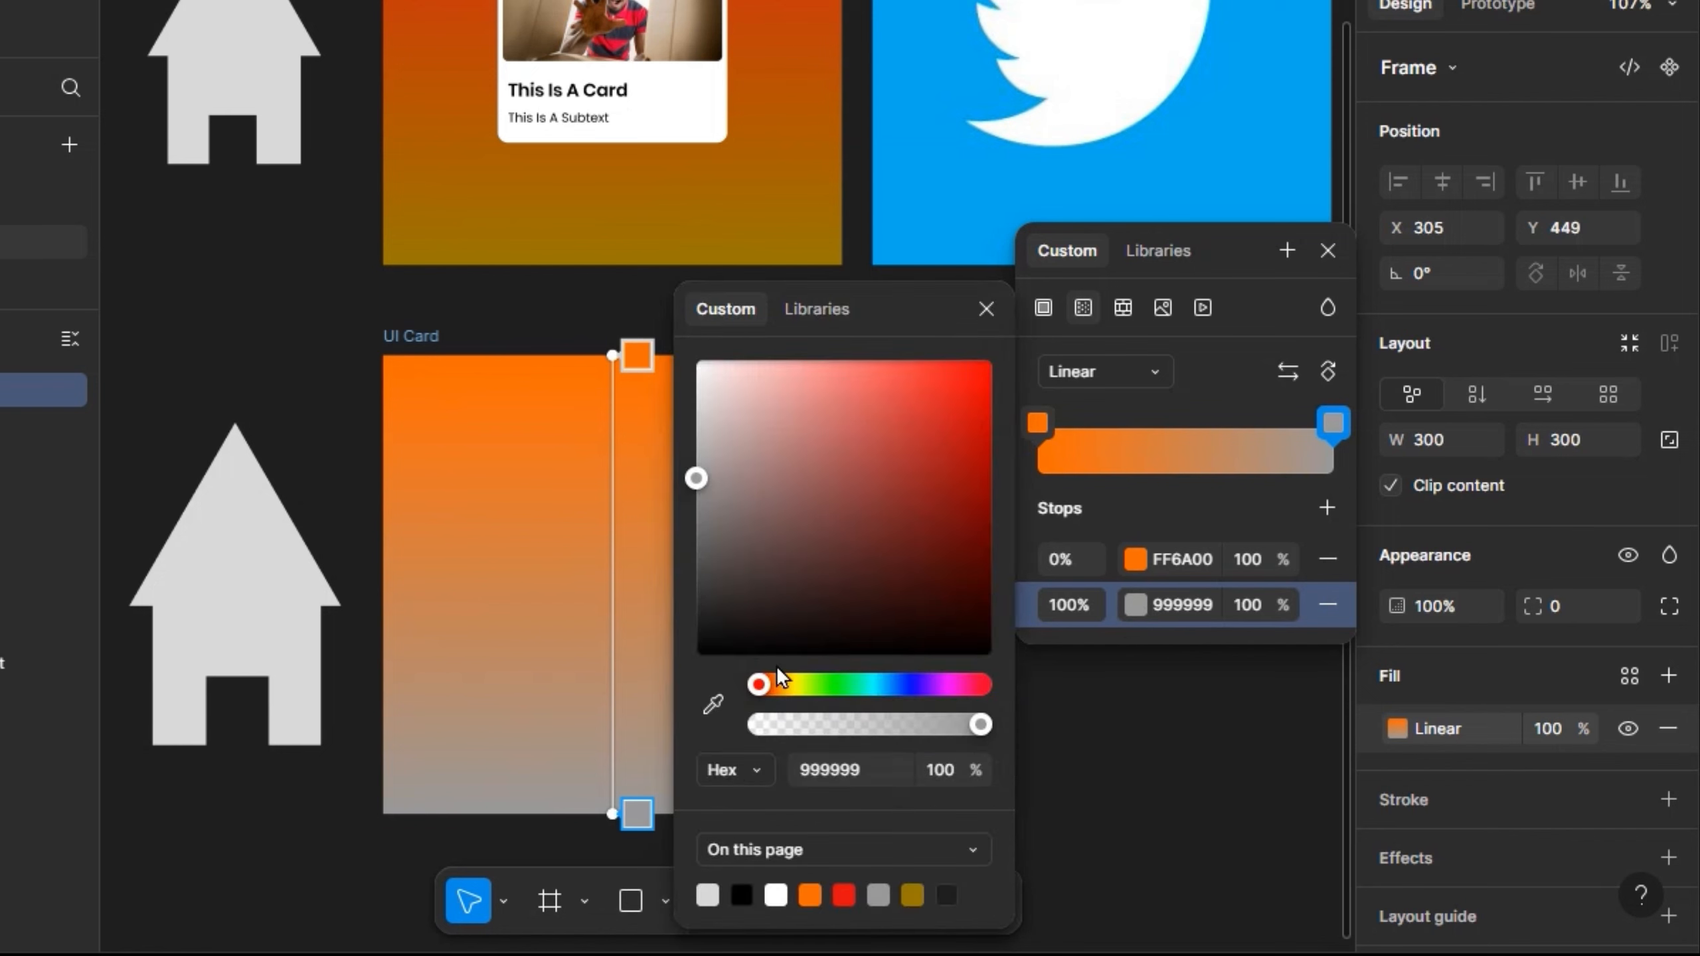
{"action": "left_click_drag", "start_coordinate": [772, 686], "coordinate": [789, 686]}
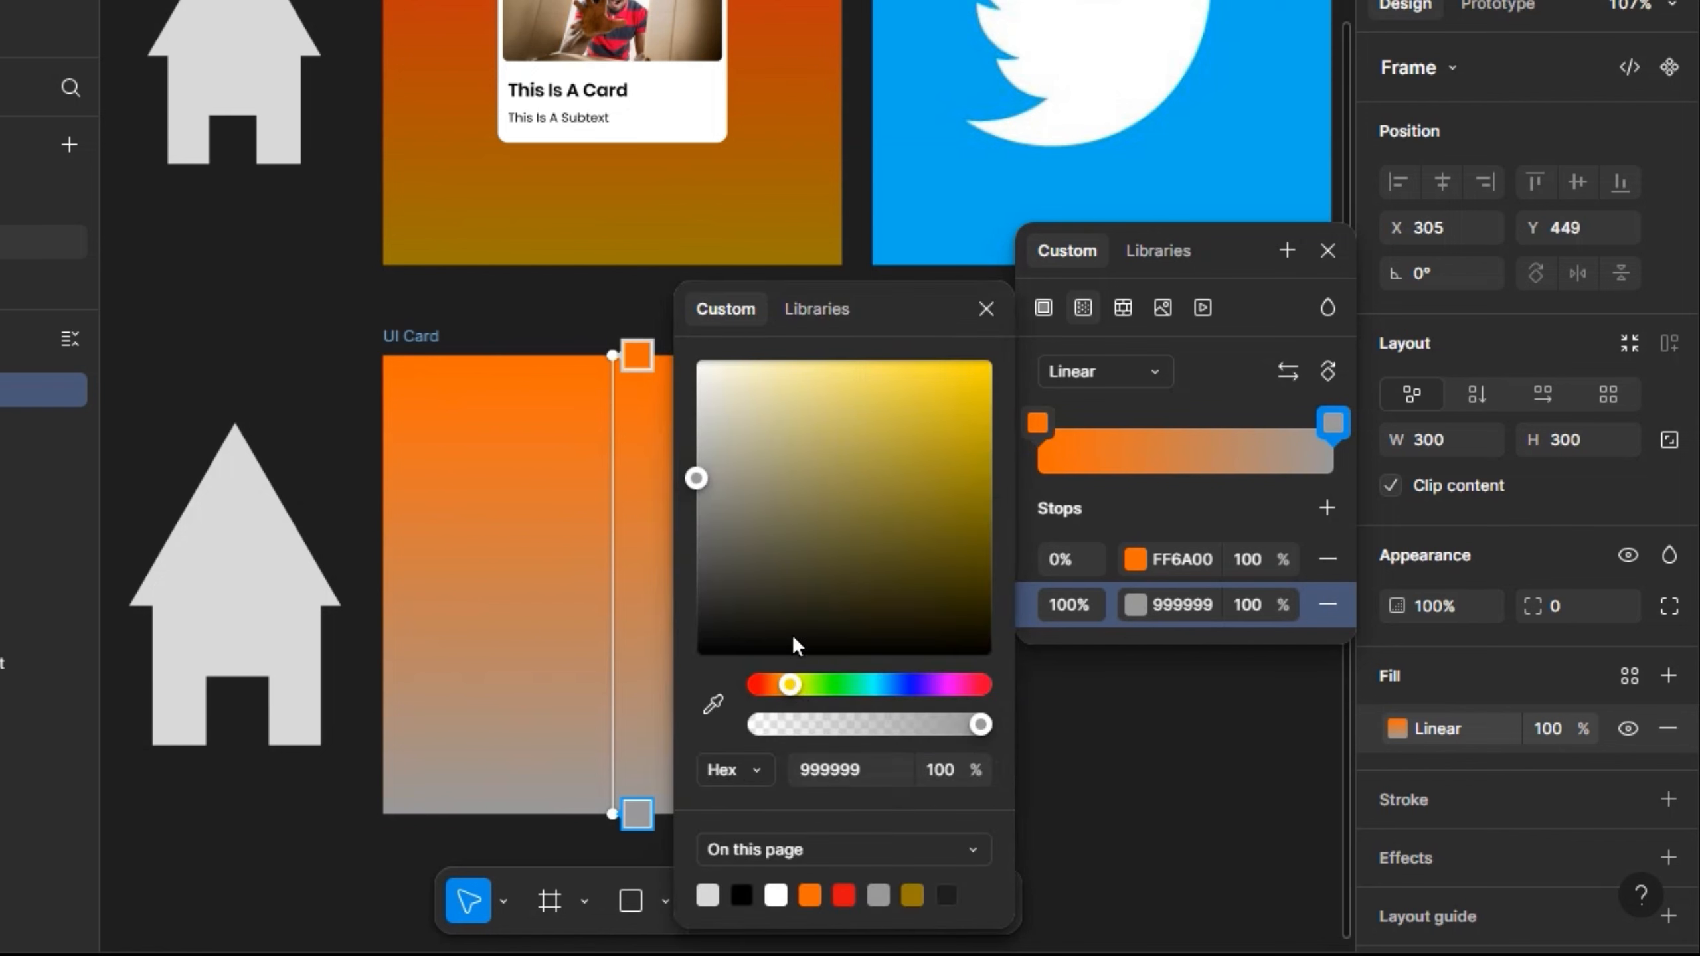
{"action": "left_click", "coordinate": [958, 488]}
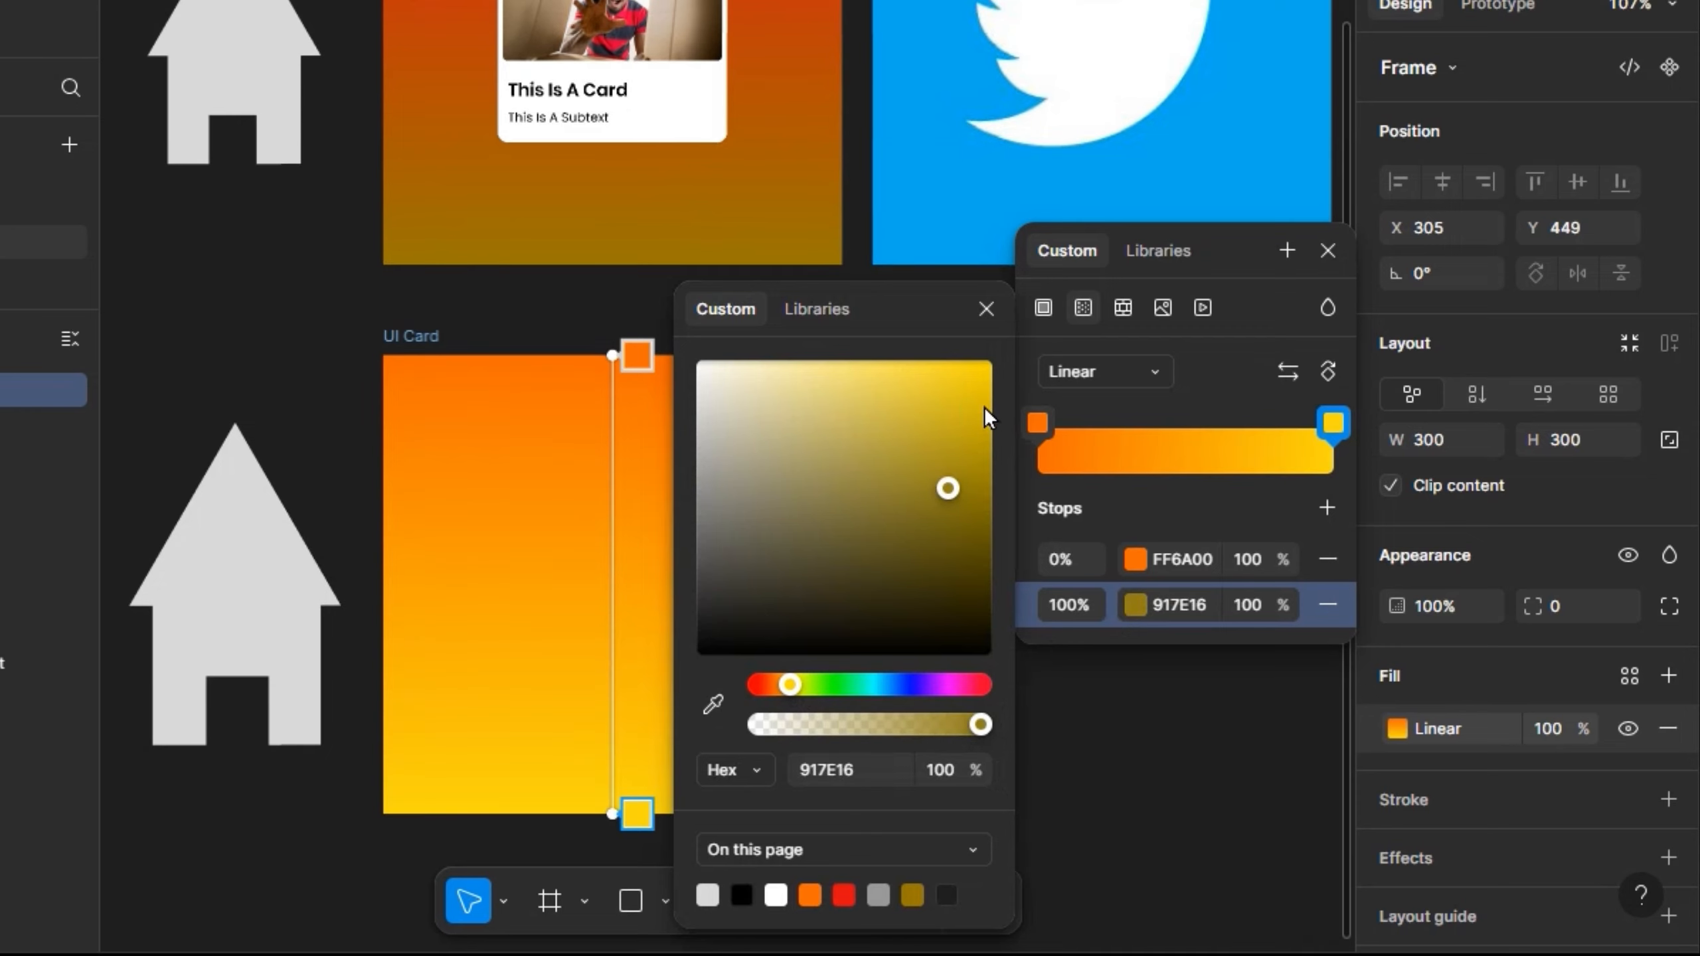
{"action": "left_click", "coordinate": [961, 433]}
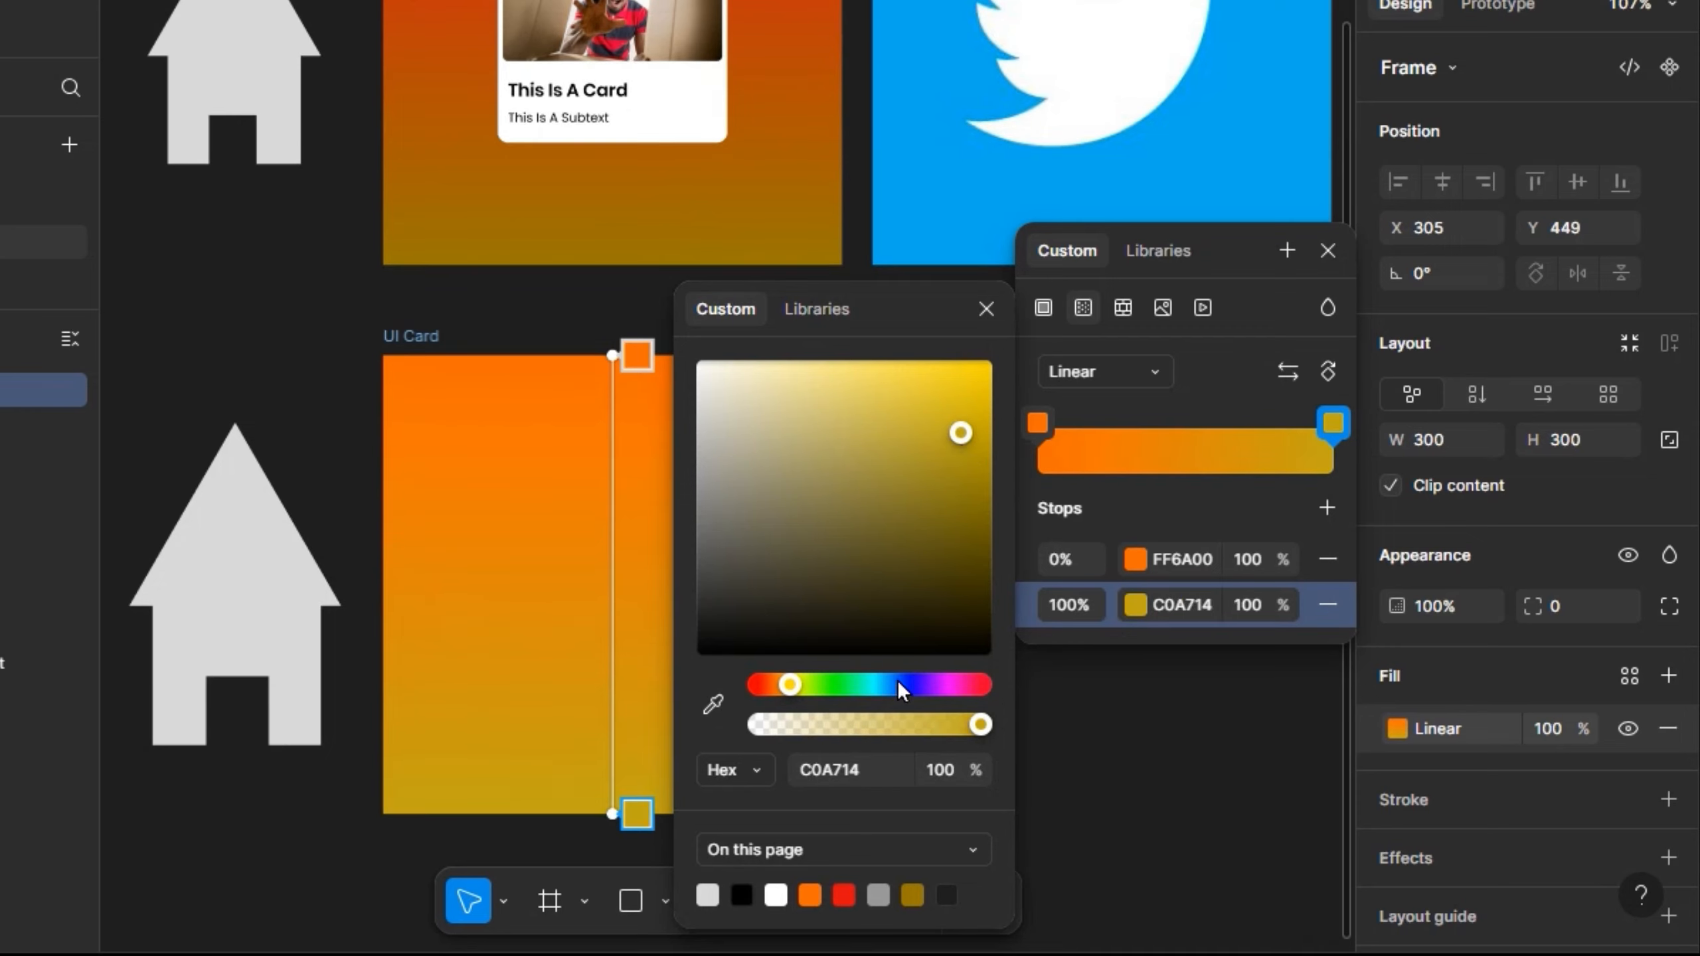
{"action": "mouse_move", "coordinate": [908, 684]}
{"action": "left_mouse_down"}
{"action": "mouse_move", "coordinate": [948, 686]}
{"action": "mouse_move", "coordinate": [922, 688]}
{"action": "left_mouse_up"}
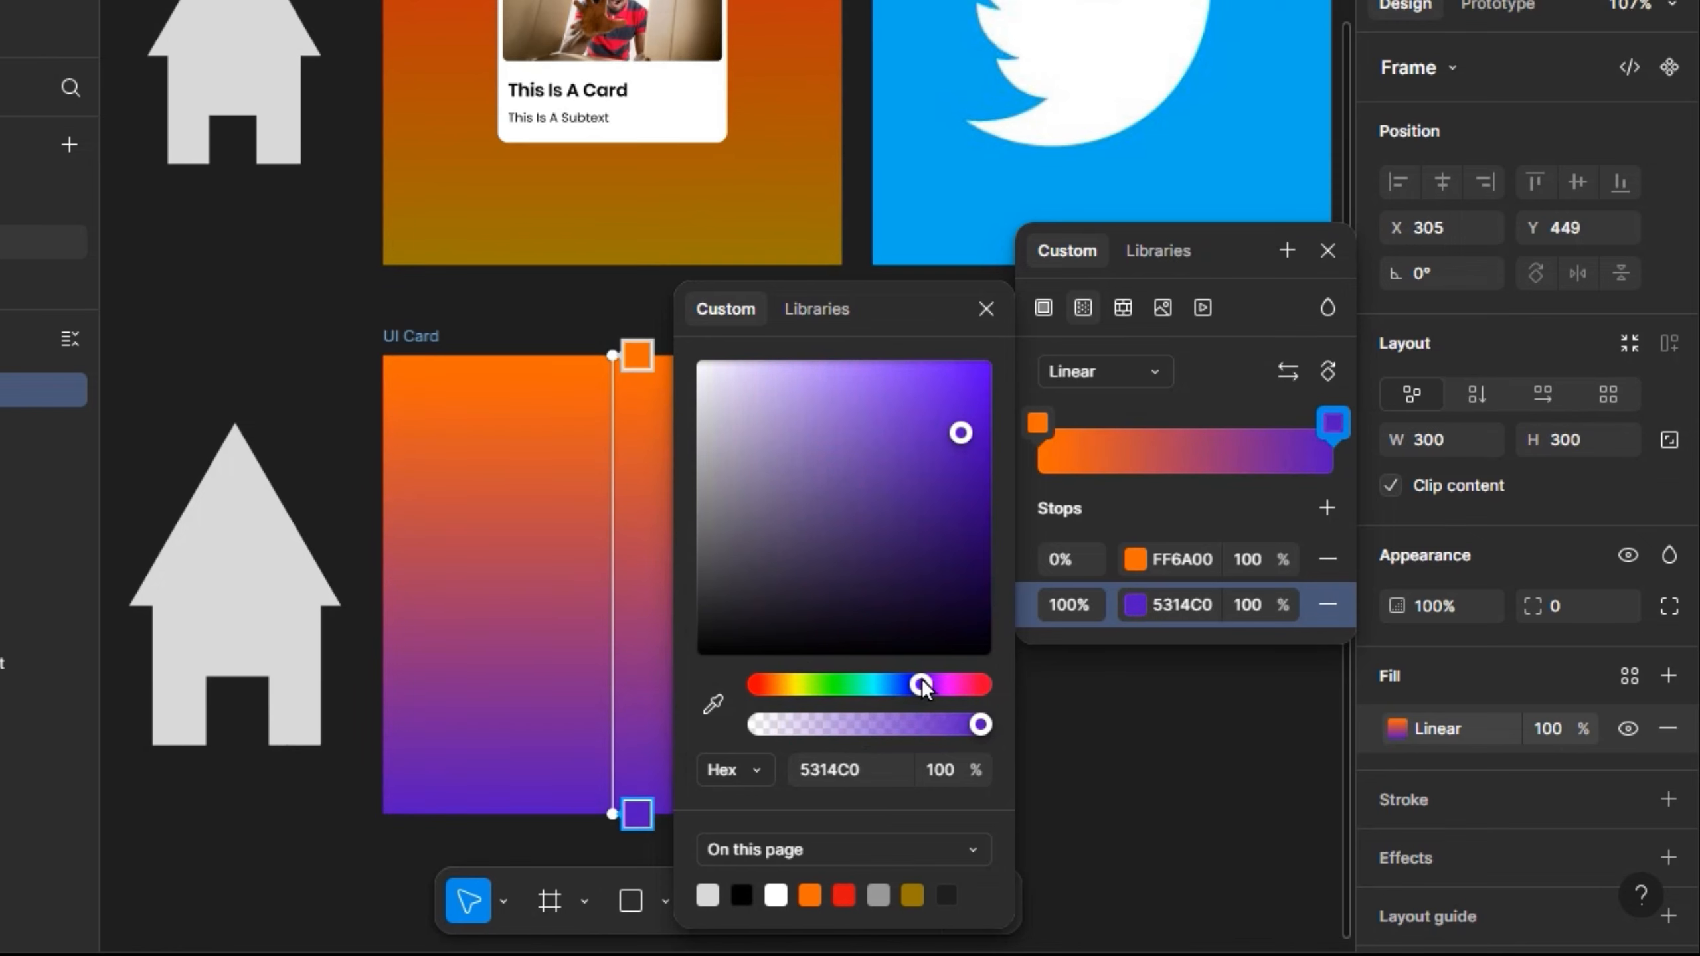
Step: Shift the hue of the gradient's 0% stop to red, FF1500, and close the fill settings
{"action": "left_click", "coordinate": [1134, 559]}
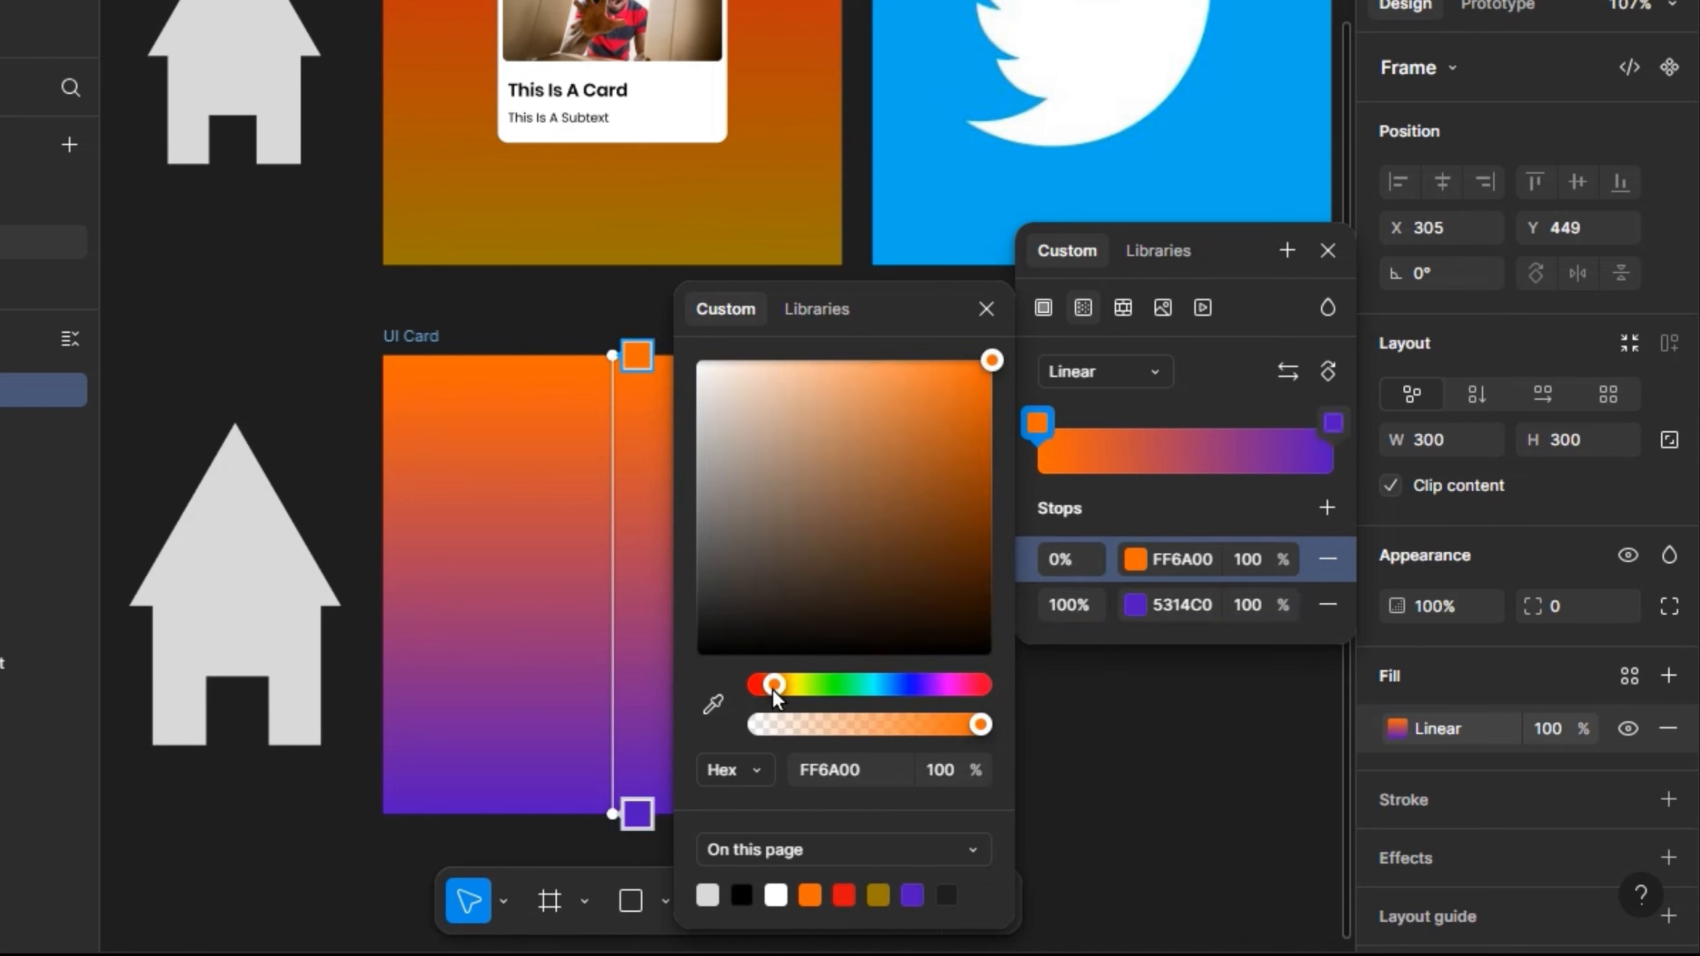
{"action": "left_click_drag", "start_coordinate": [772, 688], "coordinate": [763, 682]}
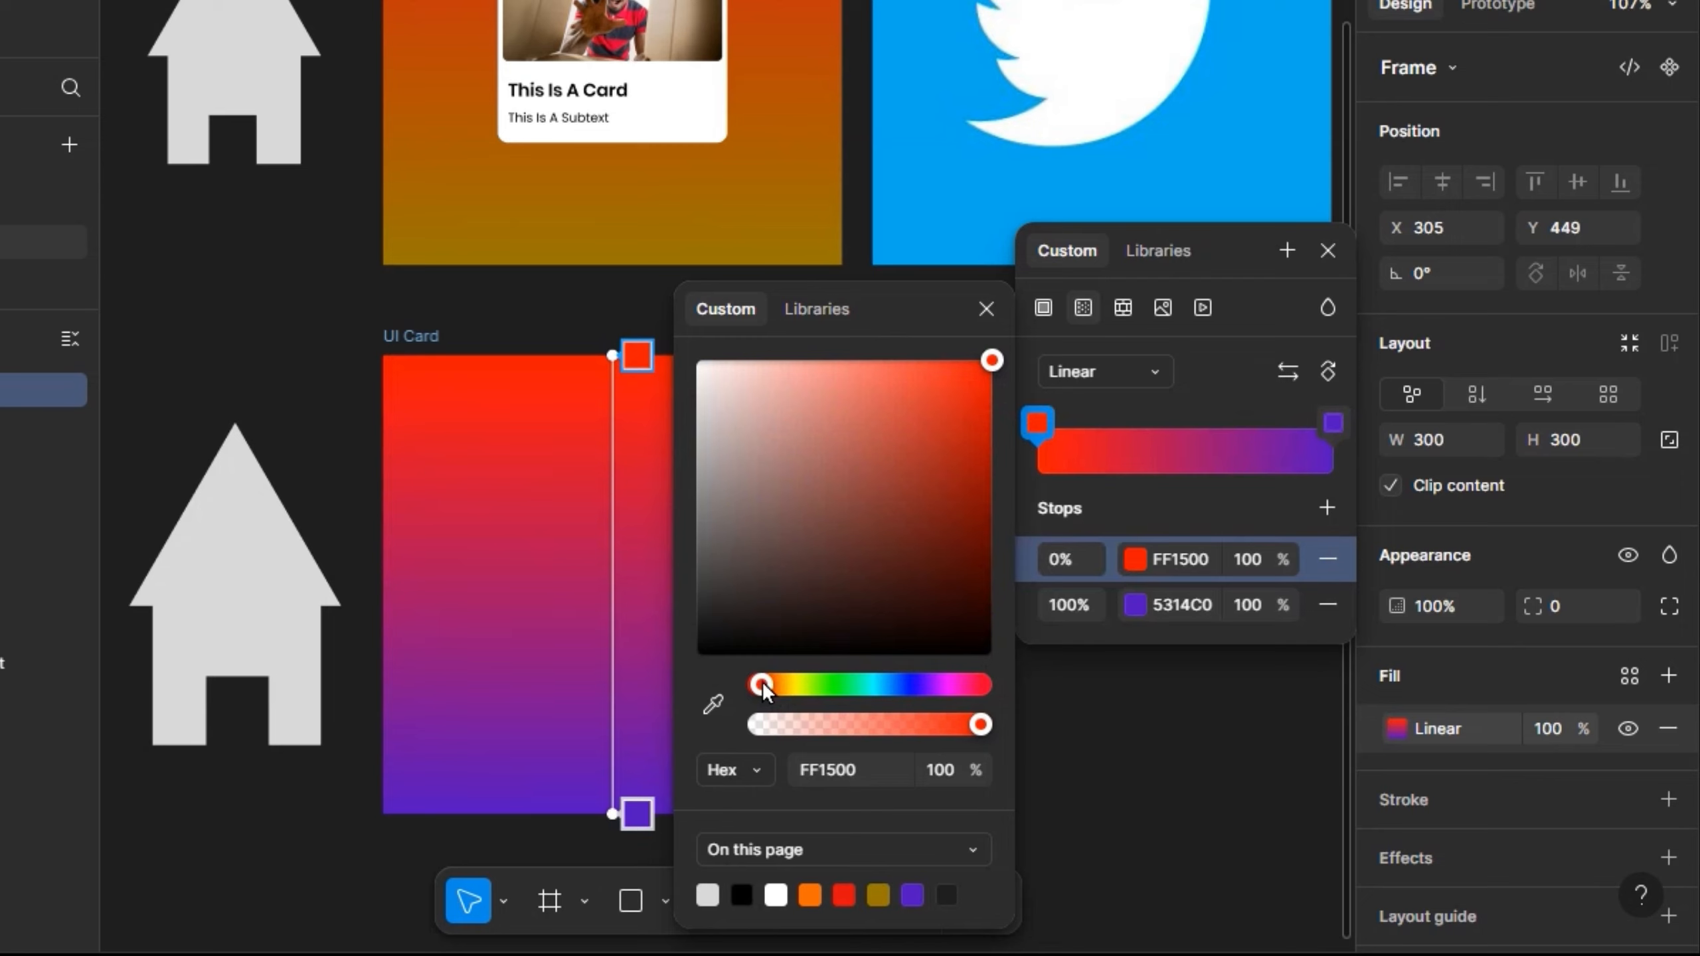
{"action": "key", "text": "Escape"}
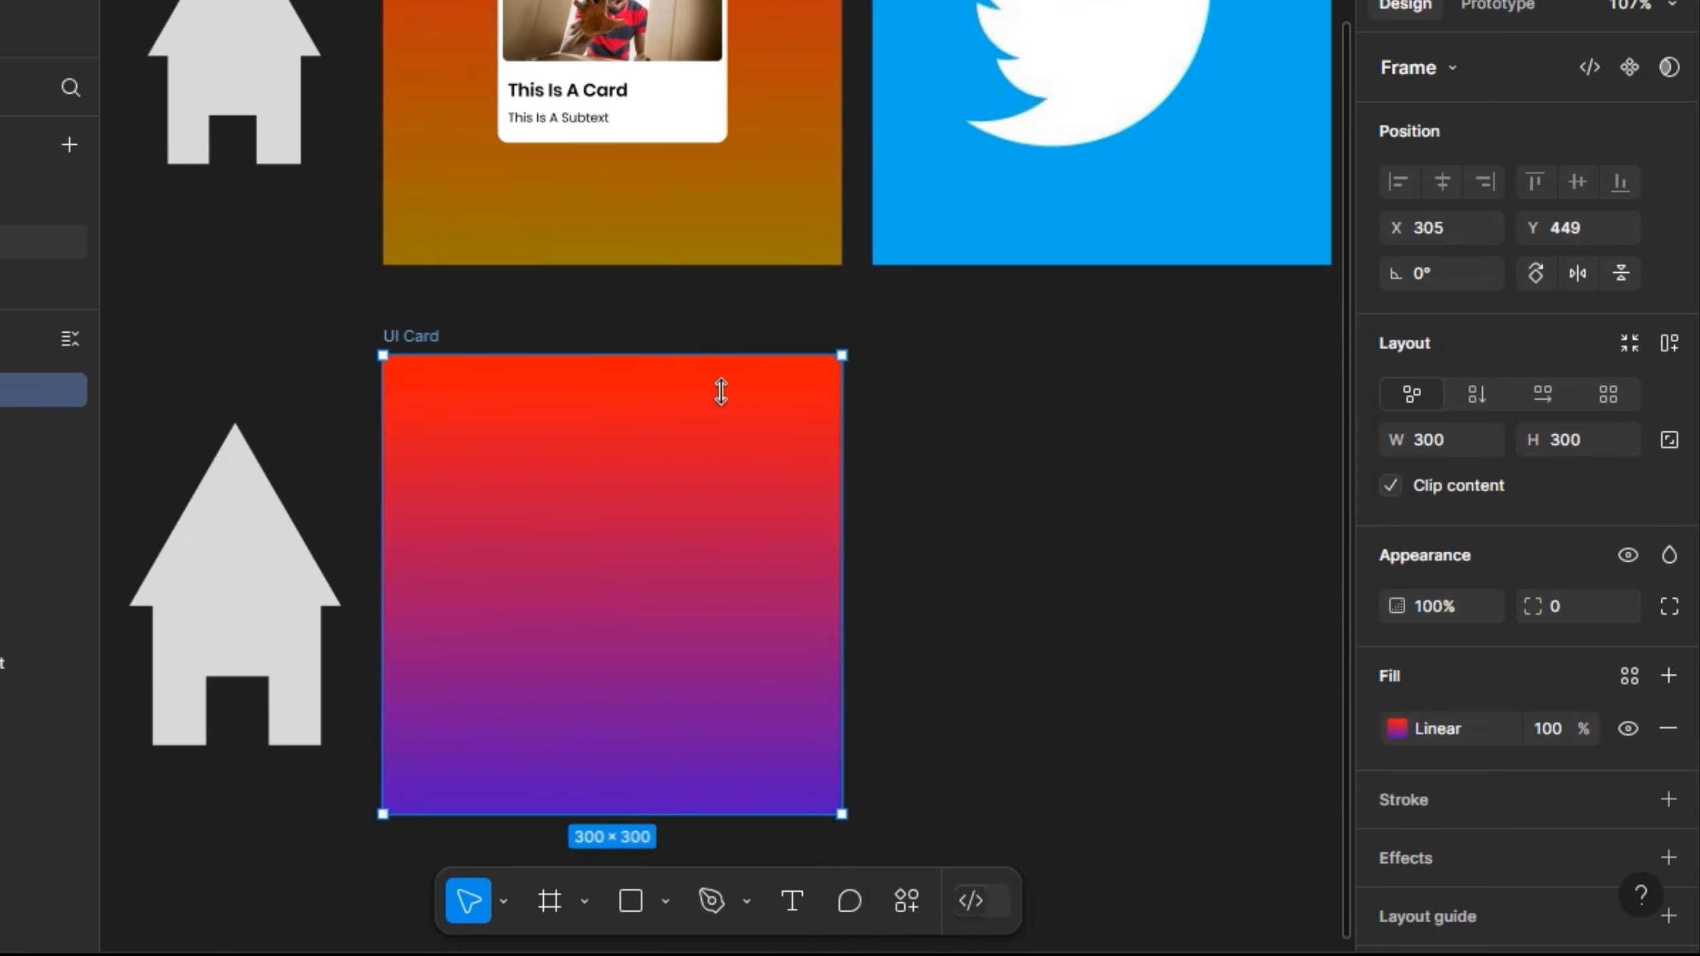
Step: Shift the hue of the UI Card gradient's 0% stop to orange-red, FF4400, and close the fill settings
{"action": "key", "text": "space"}
{"action": "left_click_drag", "start_coordinate": [937, 486], "coordinate": [828, 475]}
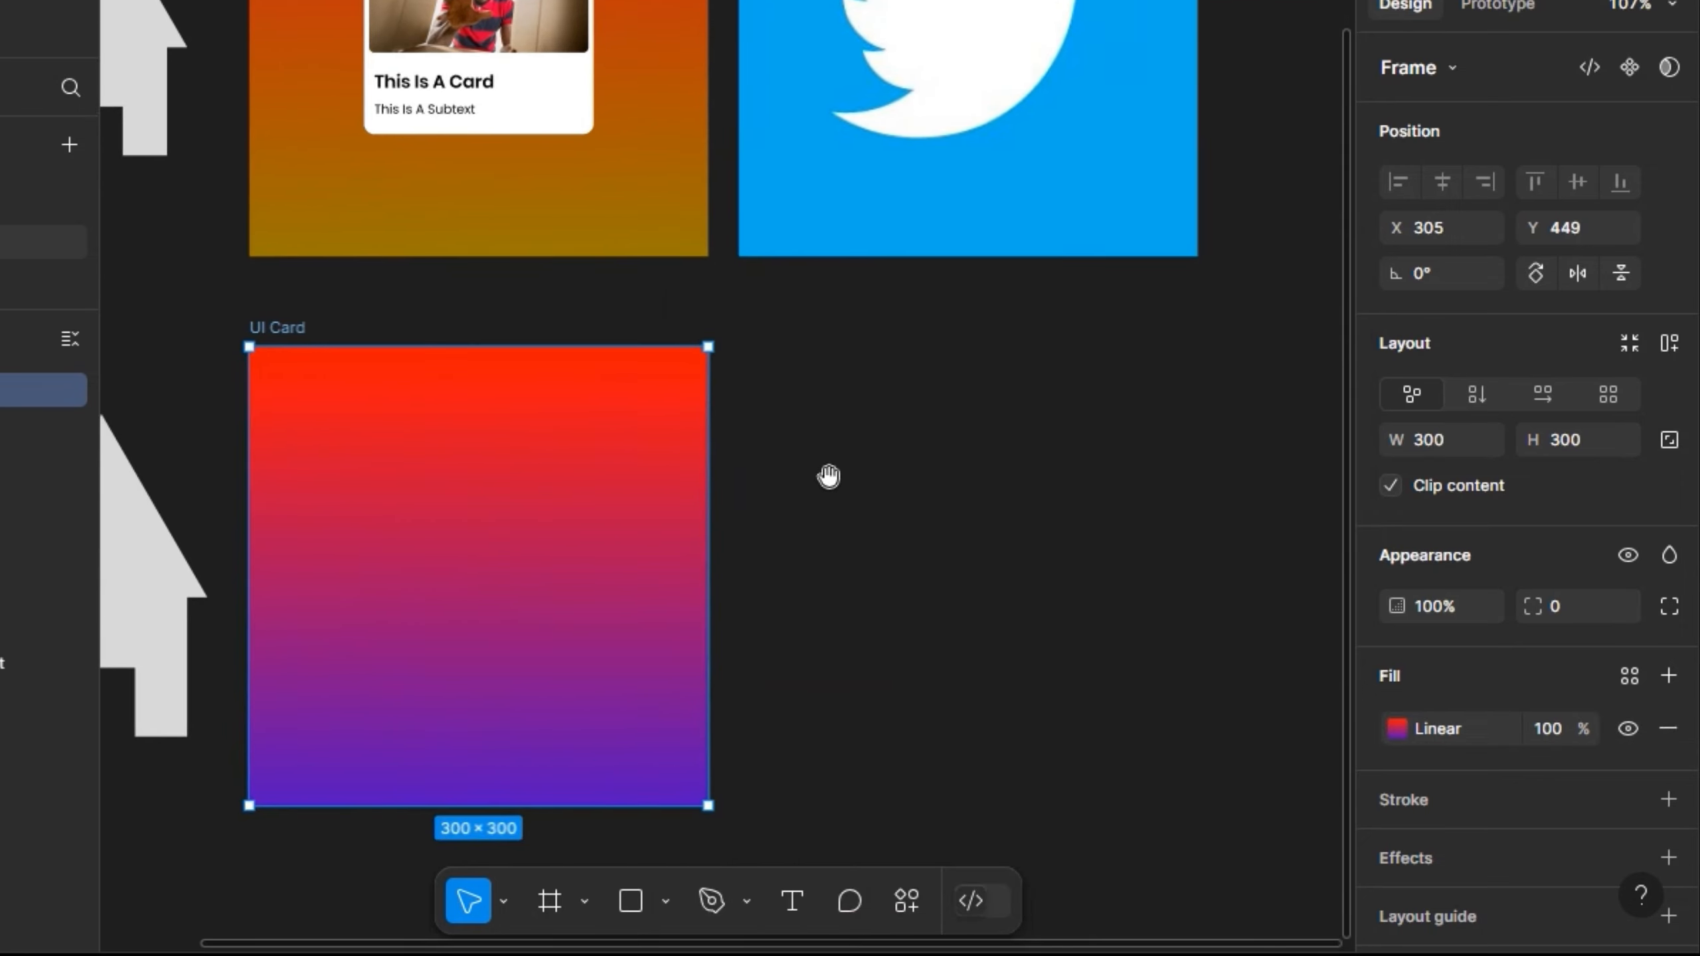
{"action": "left_click", "coordinate": [1397, 729]}
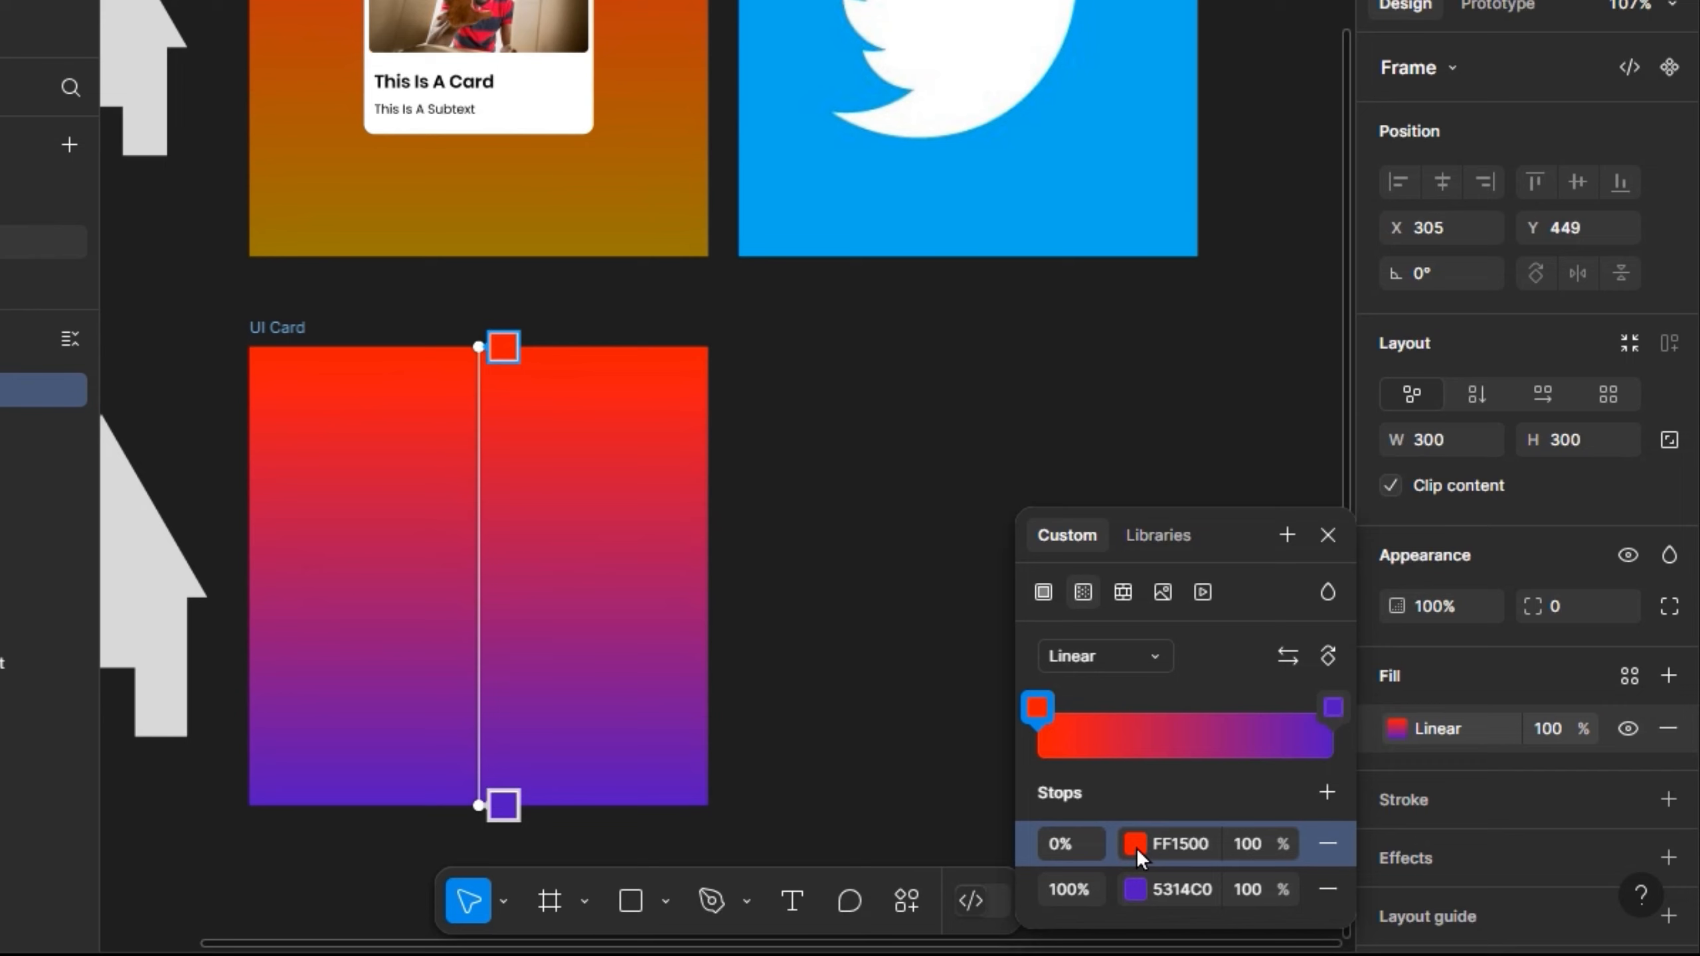
{"action": "left_click", "coordinate": [1134, 844]}
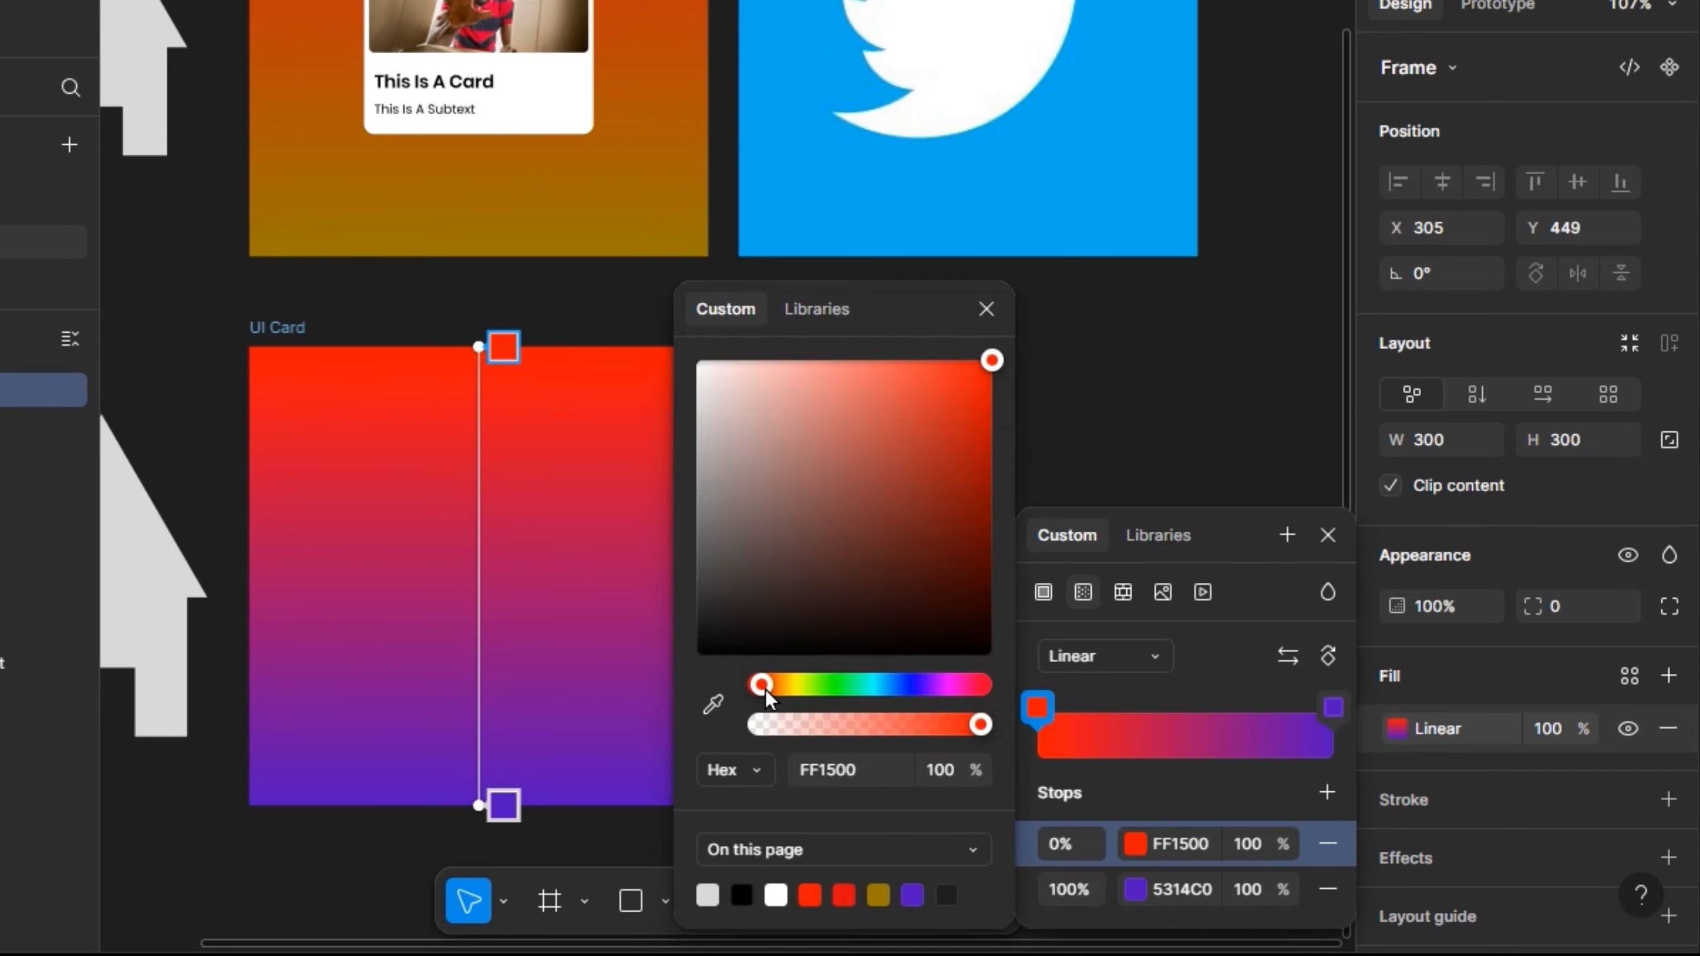
{"action": "left_click_drag", "start_coordinate": [765, 689], "coordinate": [768, 682]}
{"action": "left_click", "coordinate": [986, 306]}
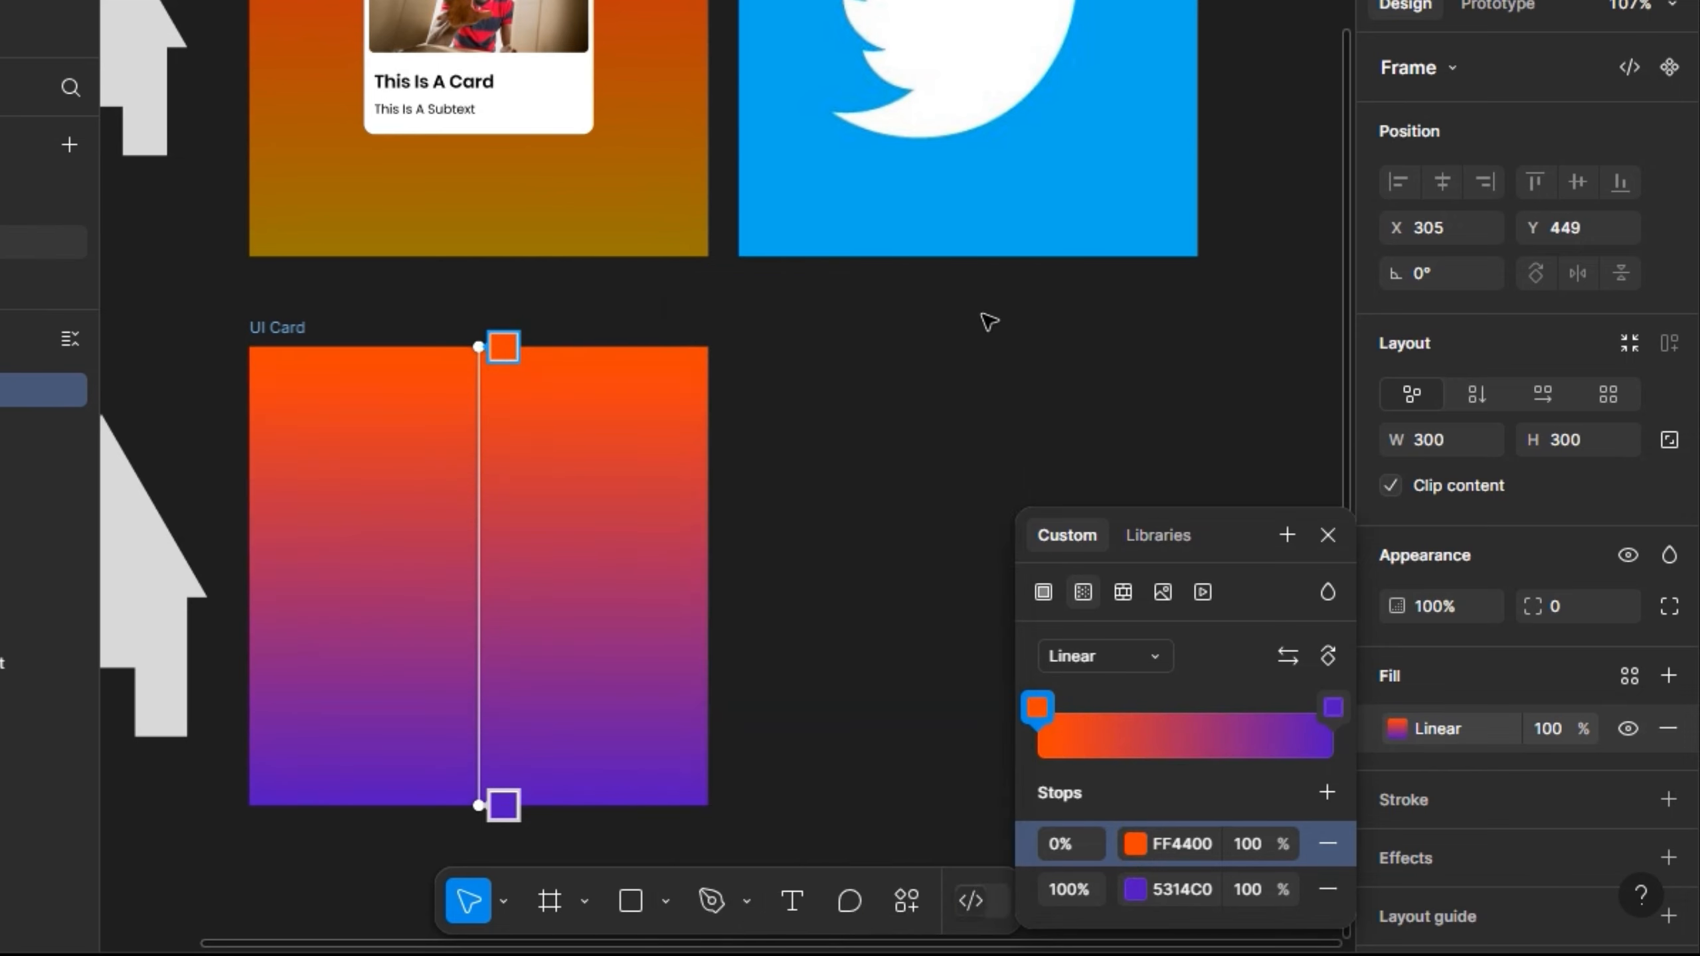
{"action": "left_click", "coordinate": [769, 339]}
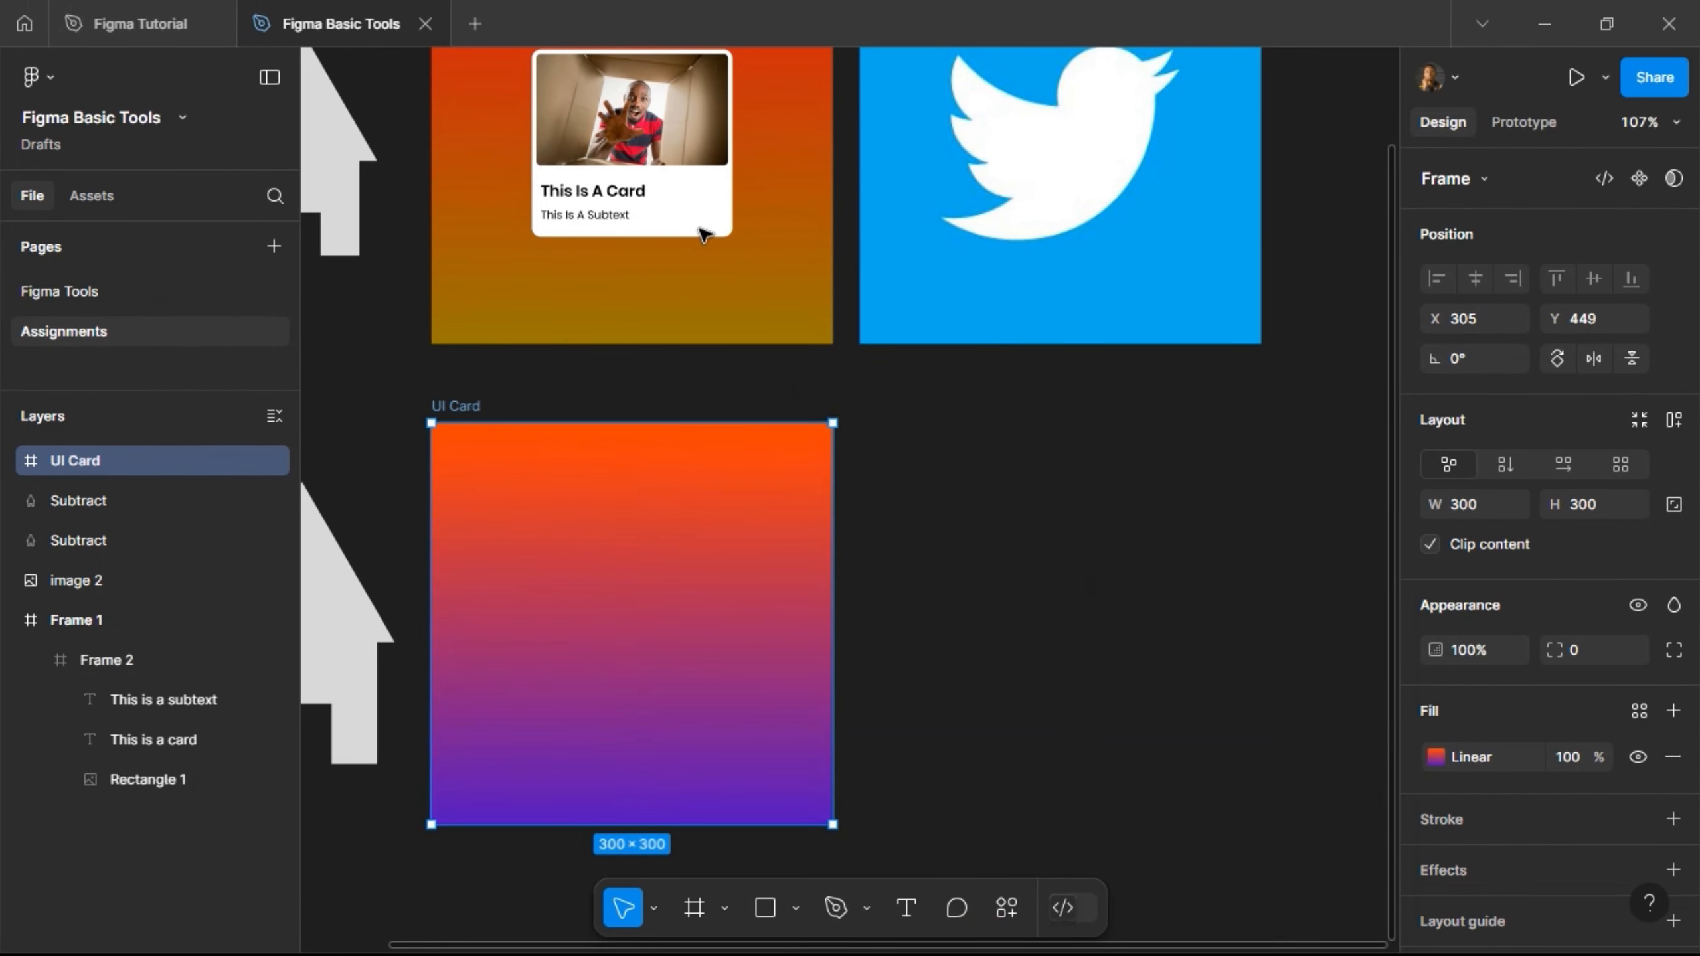
Step: Inspect the white reference card's size and draw a square frame about 164 × 164 beside the UI Card frame
{"action": "left_click", "coordinate": [636, 194]}
{"action": "scroll", "coordinate": [605, 328], "scroll_direction": "up", "scroll_amount": 2}
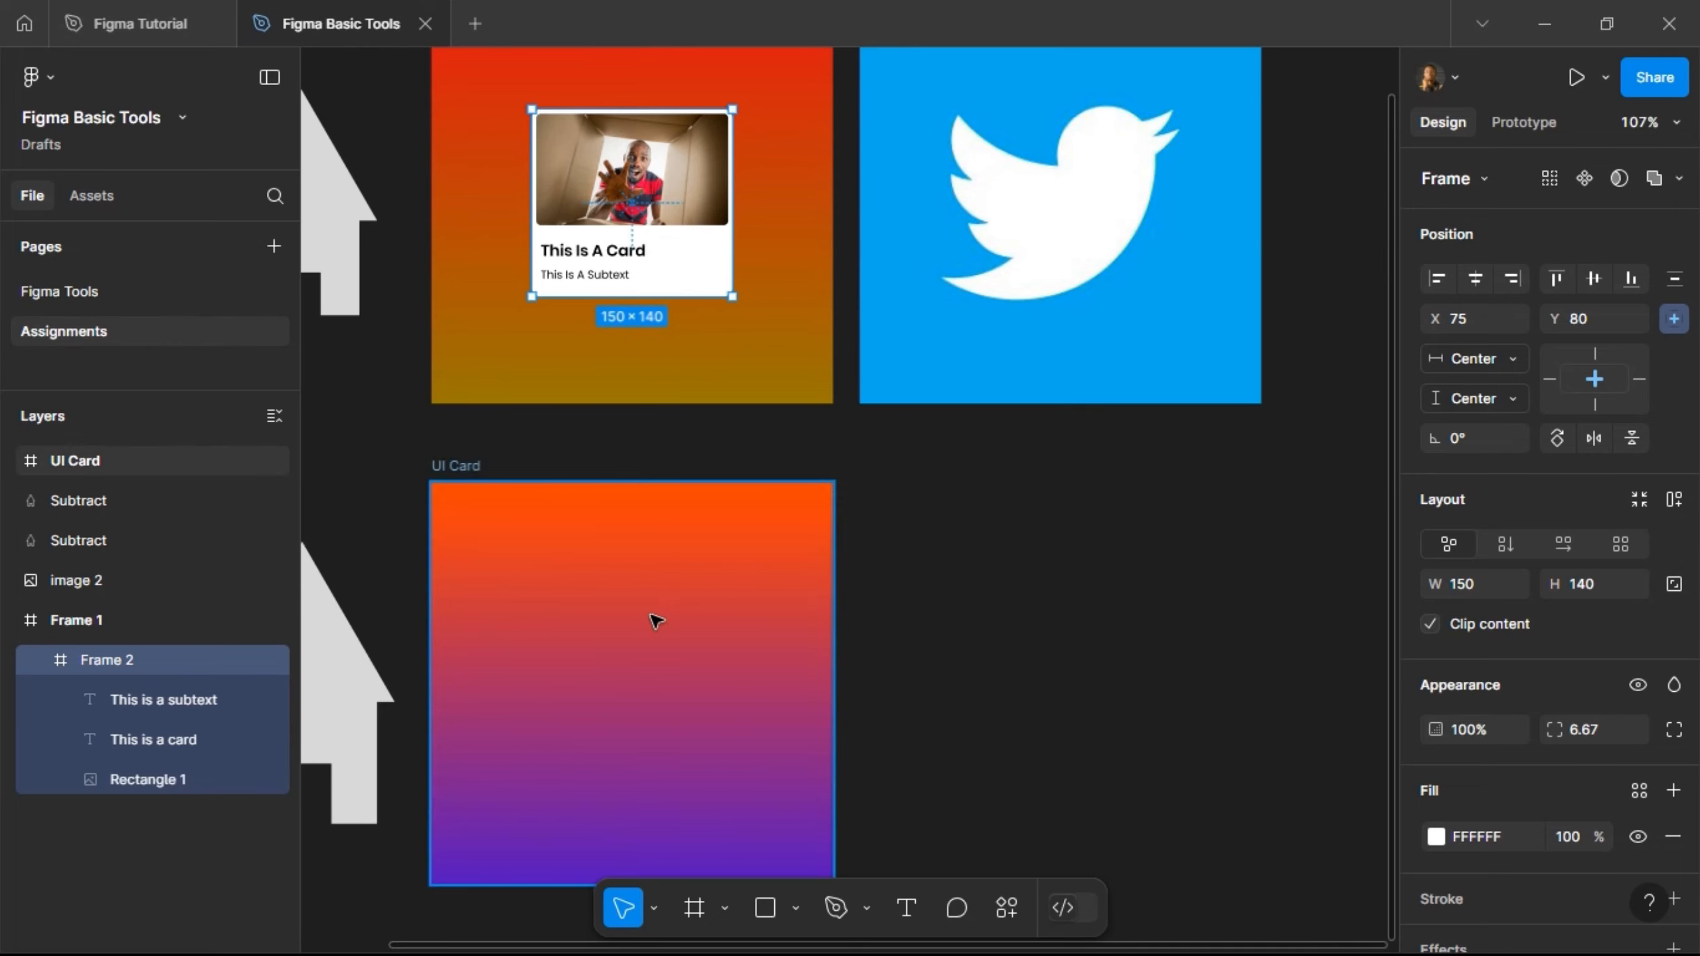
{"action": "left_click", "coordinate": [693, 908]}
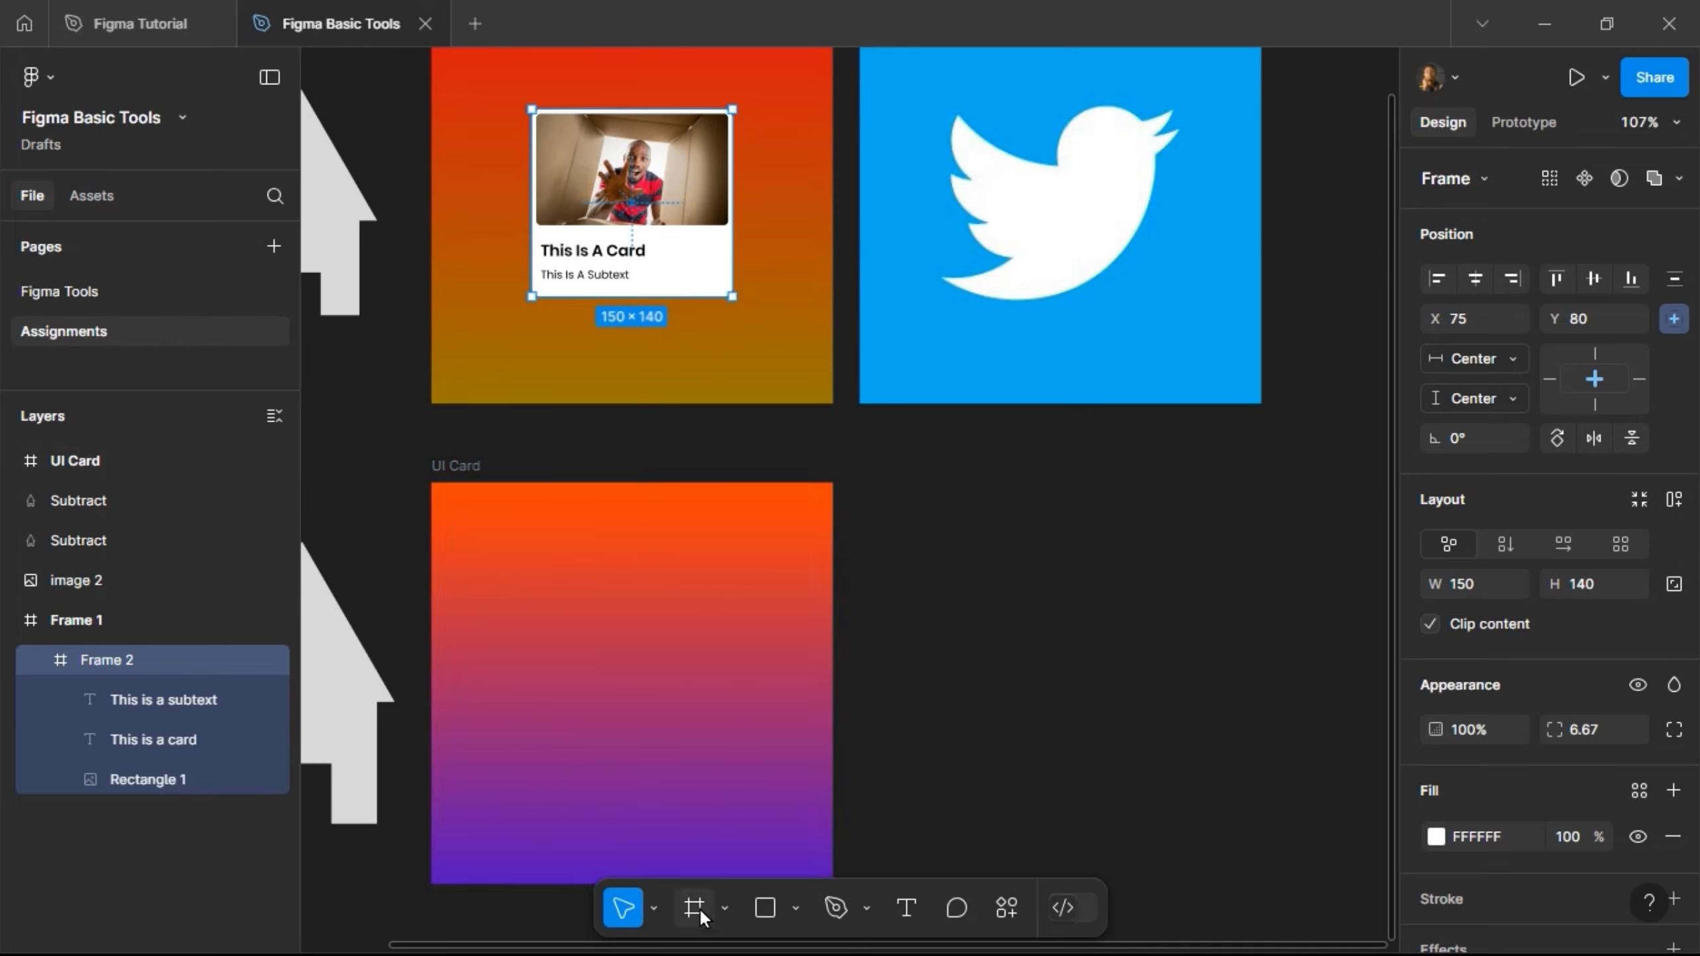
{"action": "left_click_drag", "start_coordinate": [899, 563], "coordinate": [1111, 784]}
Step: Rename the new white frame to Product Card
{"action": "double_click", "coordinate": [942, 548]}
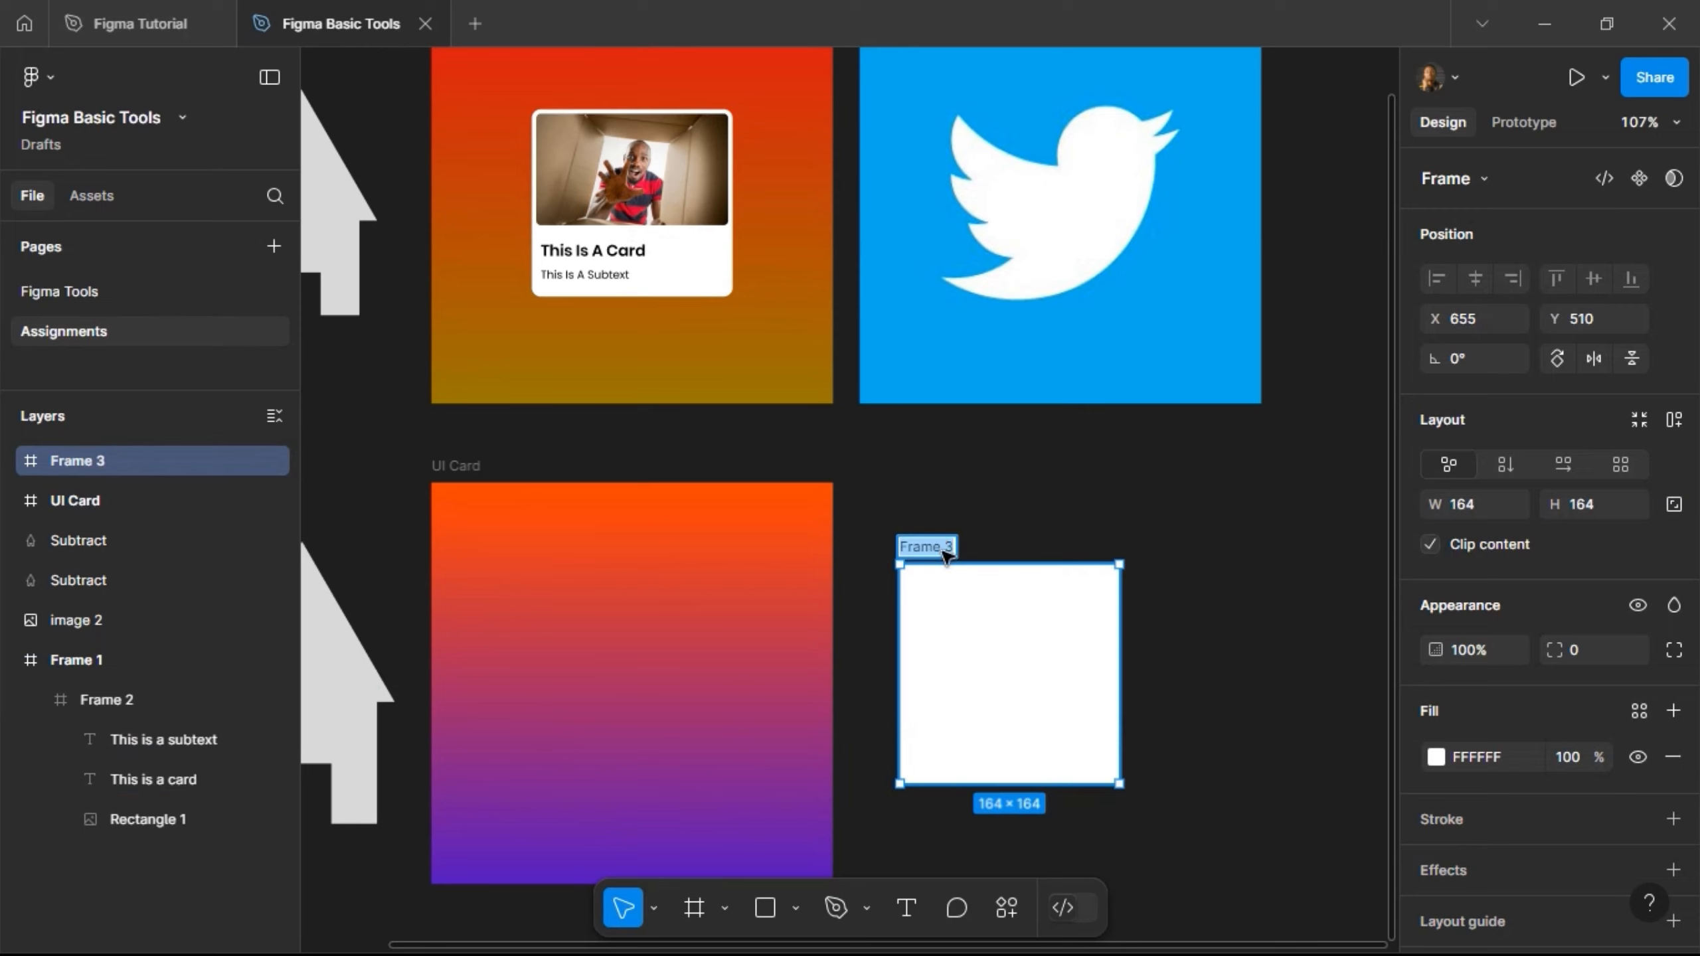
{"action": "type", "text": "Prodct"}
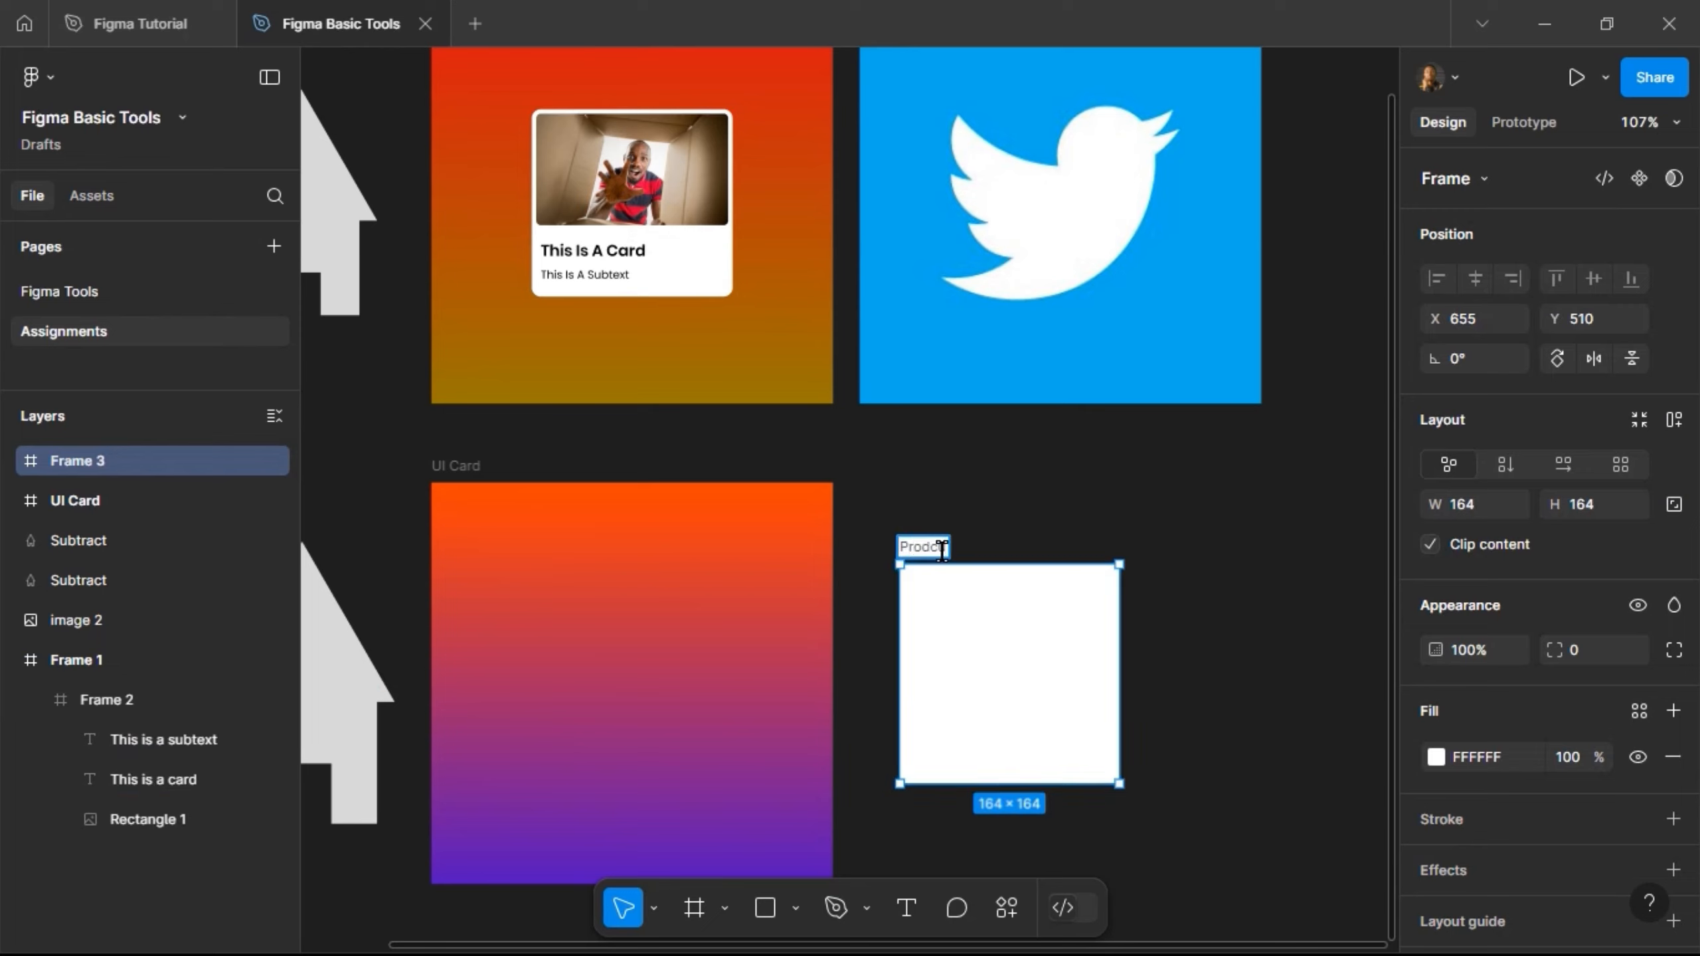
{"action": "key", "text": "BackSpace"}
{"action": "key", "text": "BackSpace"}
{"action": "key", "text": "BackSpace"}
{"action": "key", "text": "BackSpace"}
{"action": "key", "text": "BackSpace"}
{"action": "type", "text": "roduct Ca"}
{"action": "key", "text": "Return"}
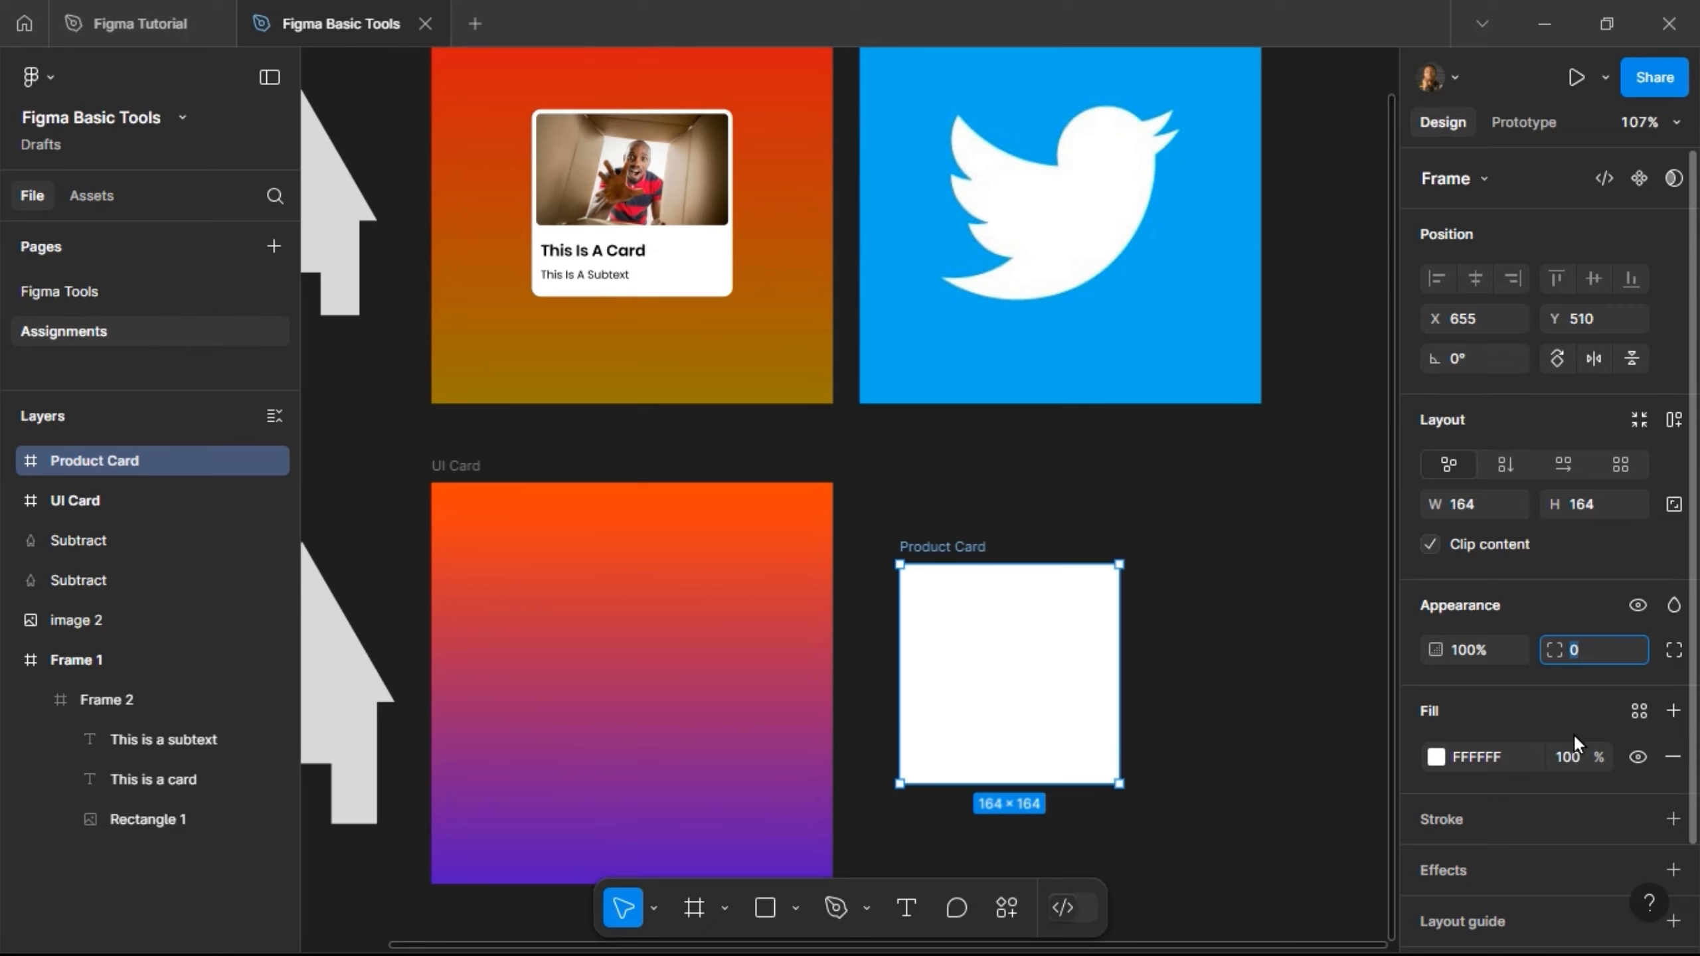
Step: Give the Product Card frame a corner radius of 12 and scale it proportionally to 160 × 160, leaving its aspect ratio unlocked
{"action": "type", "text": "12"}
{"action": "key", "text": "Return"}
{"action": "left_click", "coordinate": [1673, 506]}
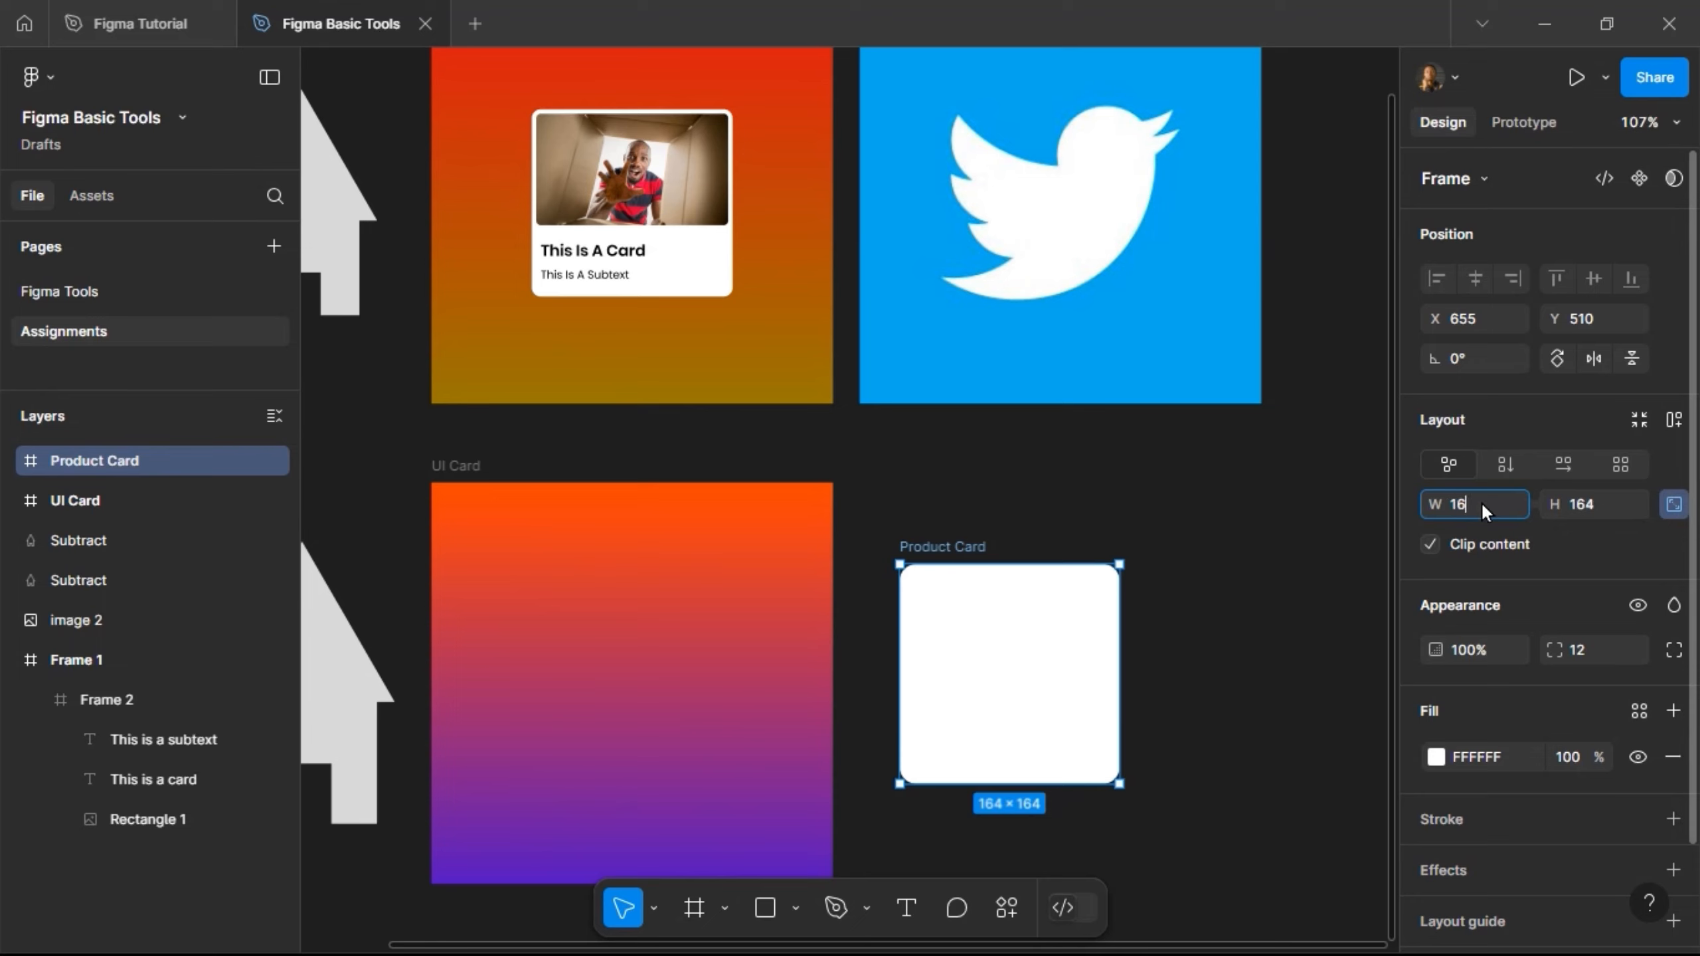
{"action": "type", "text": "0"}
{"action": "key", "text": "Return"}
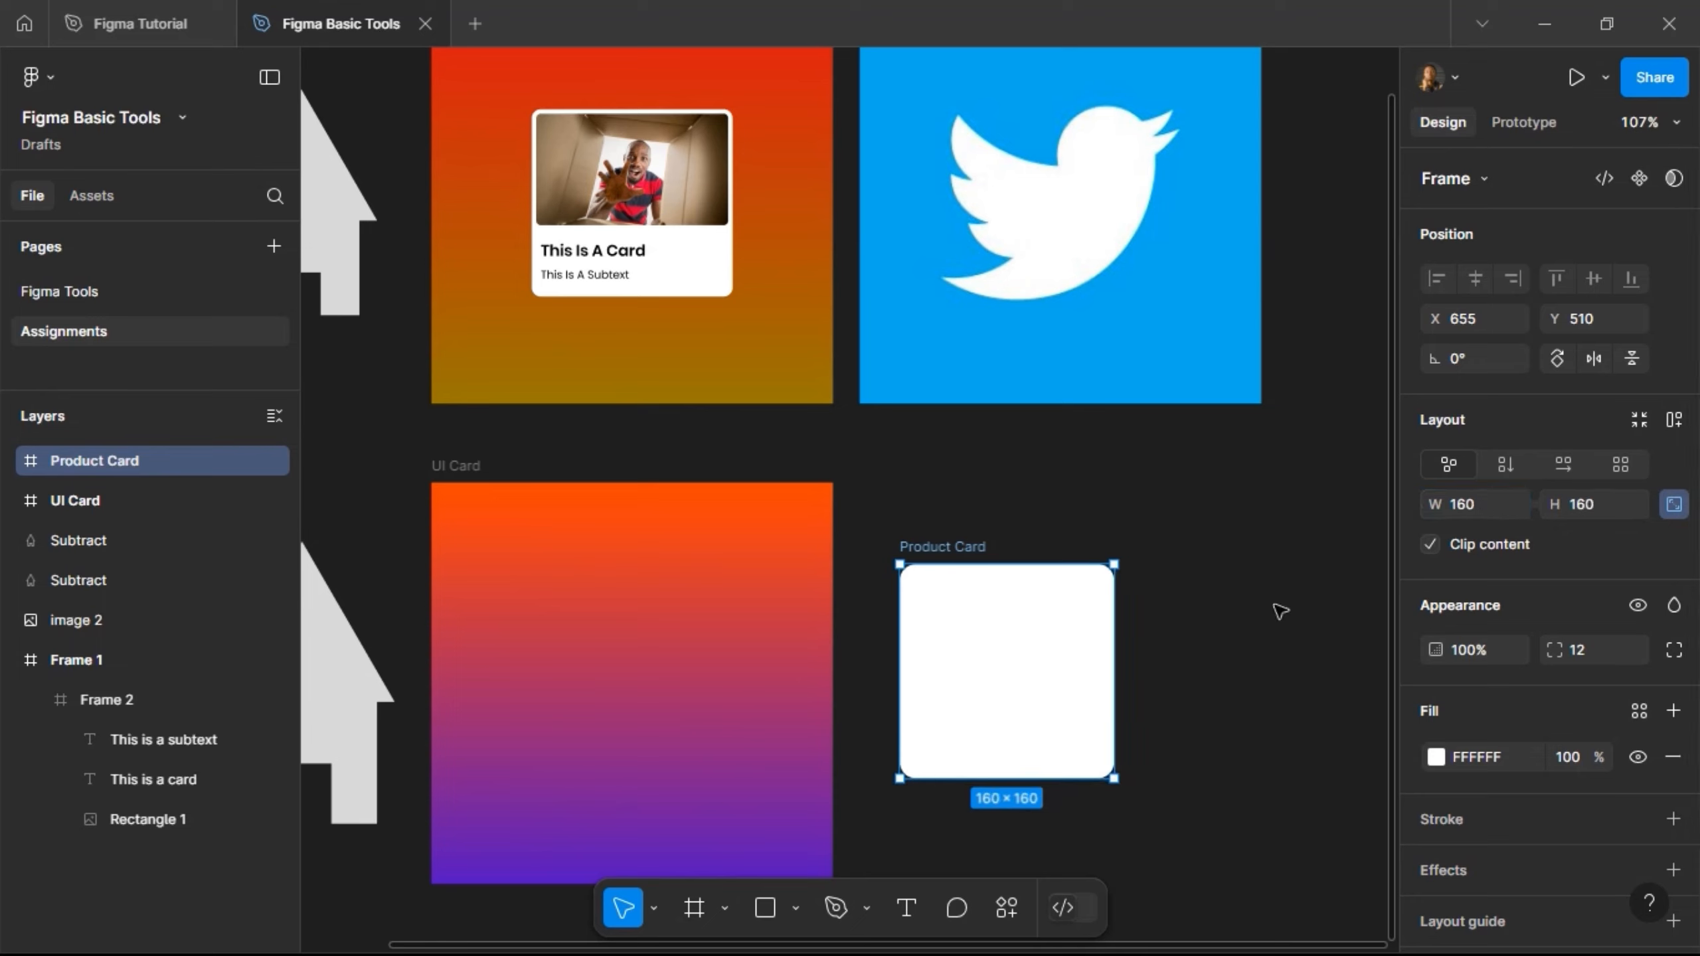
{"action": "left_click", "coordinate": [1672, 506]}
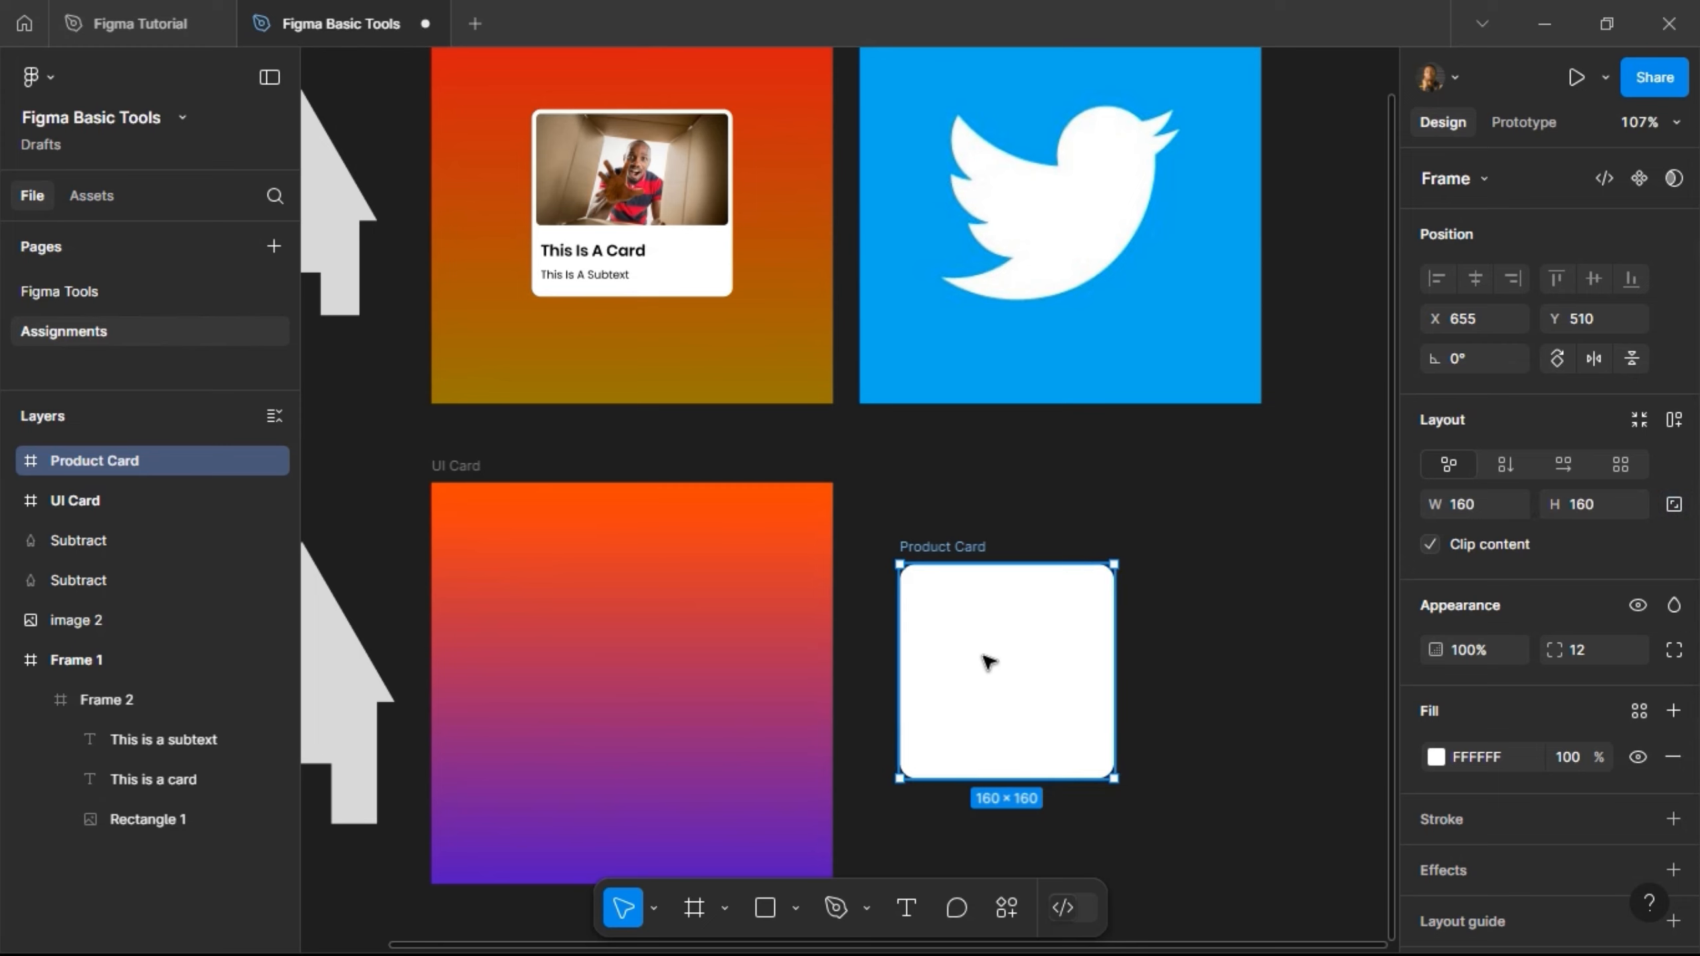
Step: Draw a rectangle about 146 × 81 inside the Product Card and centre it horizontally against the card's upper edge
{"action": "scroll", "coordinate": [1120, 633], "scroll_direction": "up", "scroll_amount": 3}
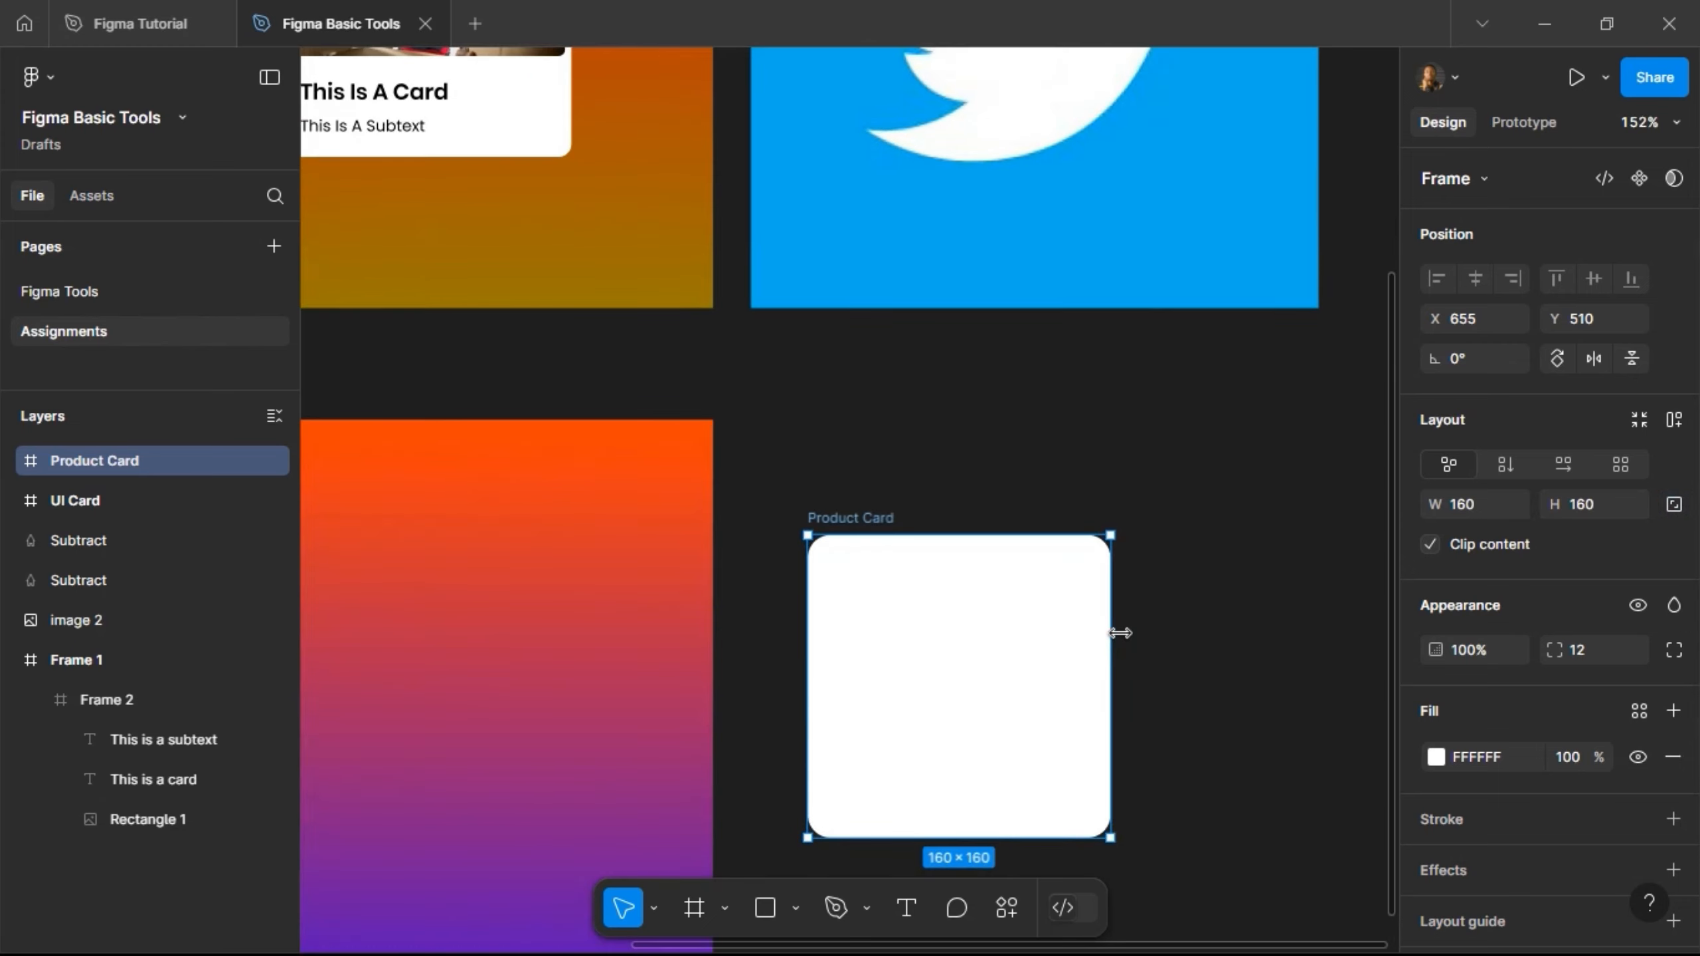
{"action": "left_click", "coordinate": [766, 909]}
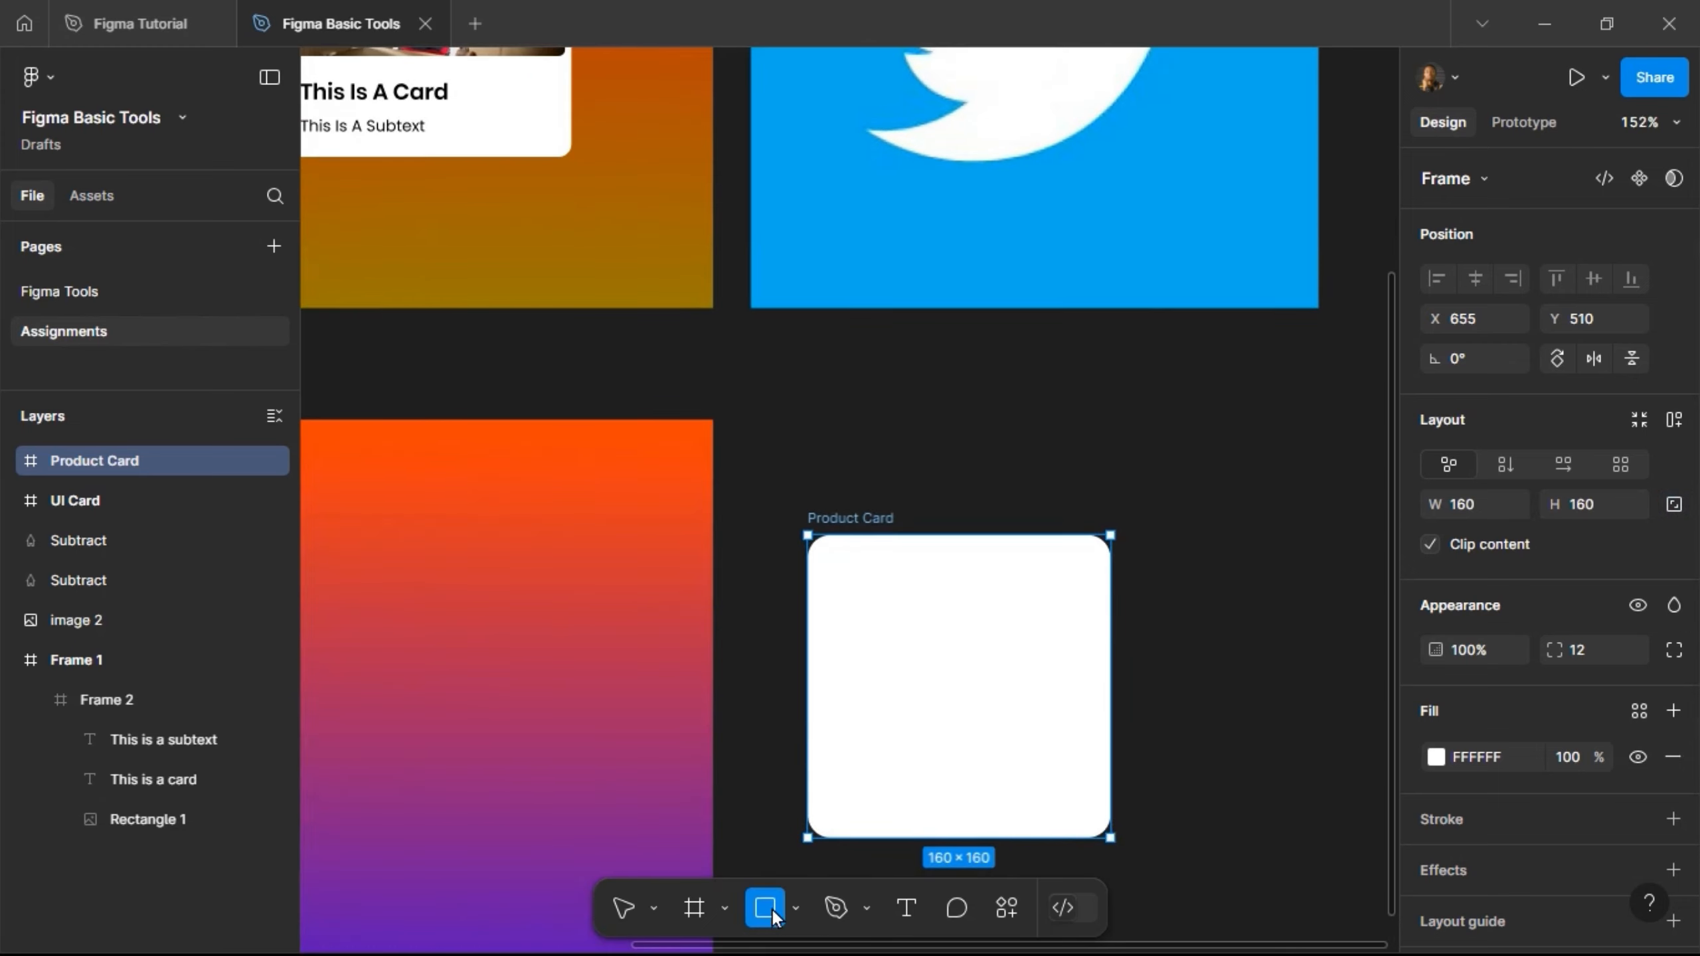
{"action": "left_click", "coordinate": [627, 906]}
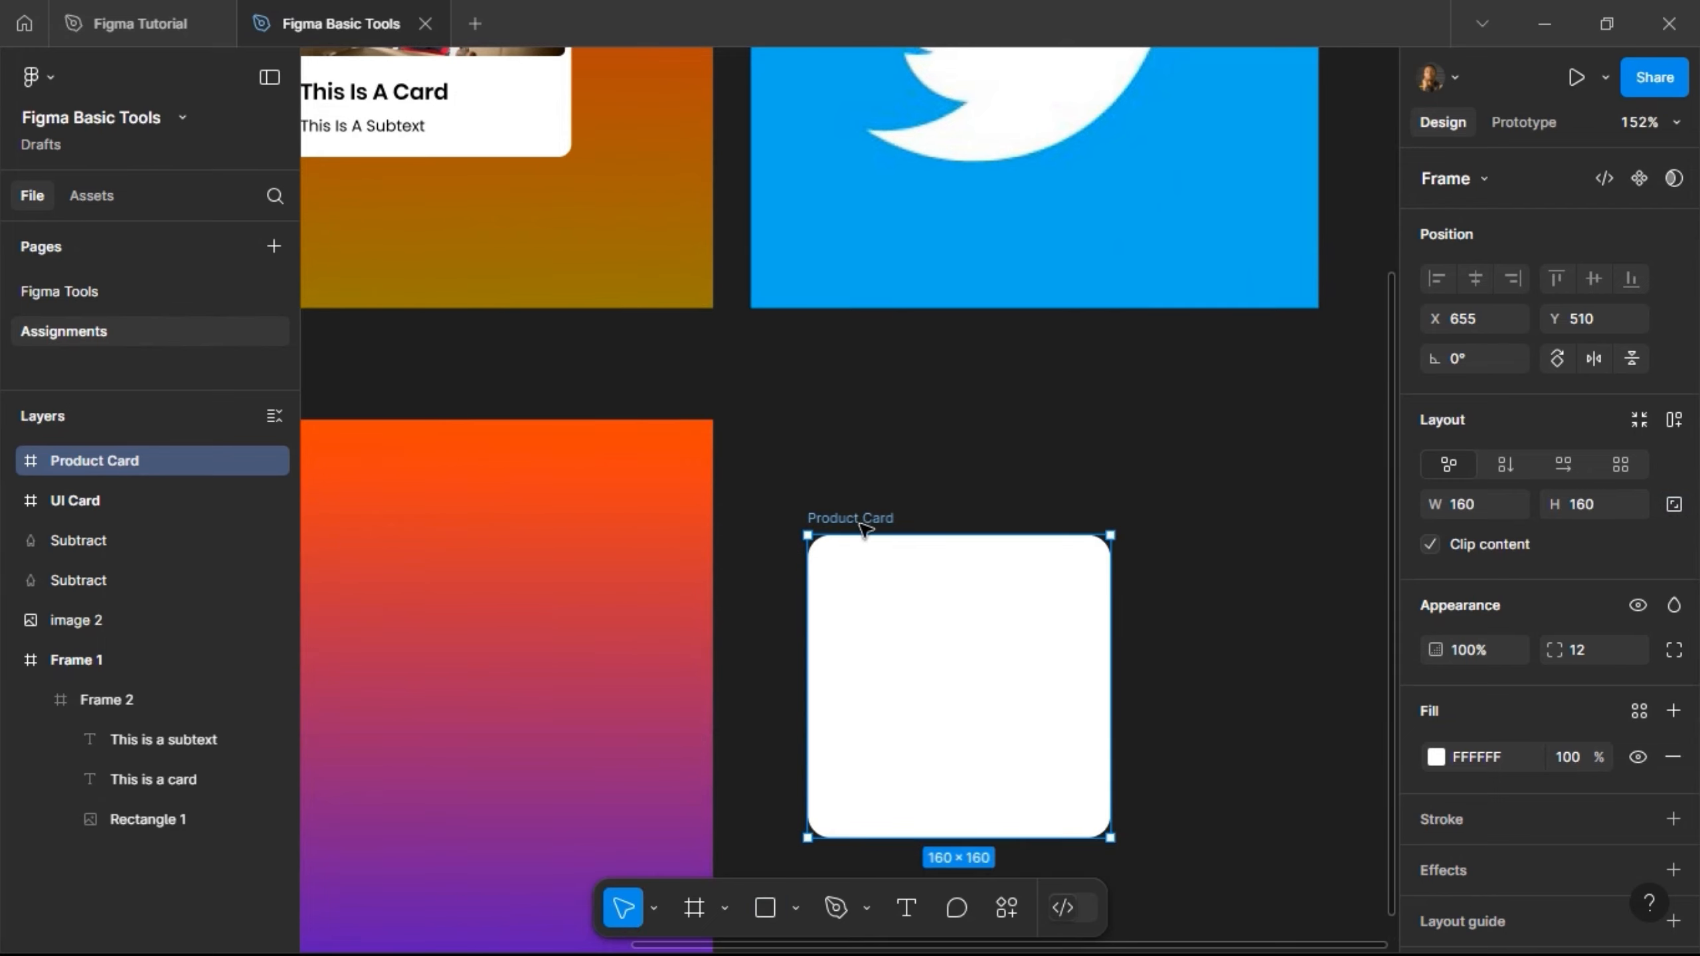
{"action": "scroll", "coordinate": [862, 562], "scroll_direction": "down", "scroll_amount": 2}
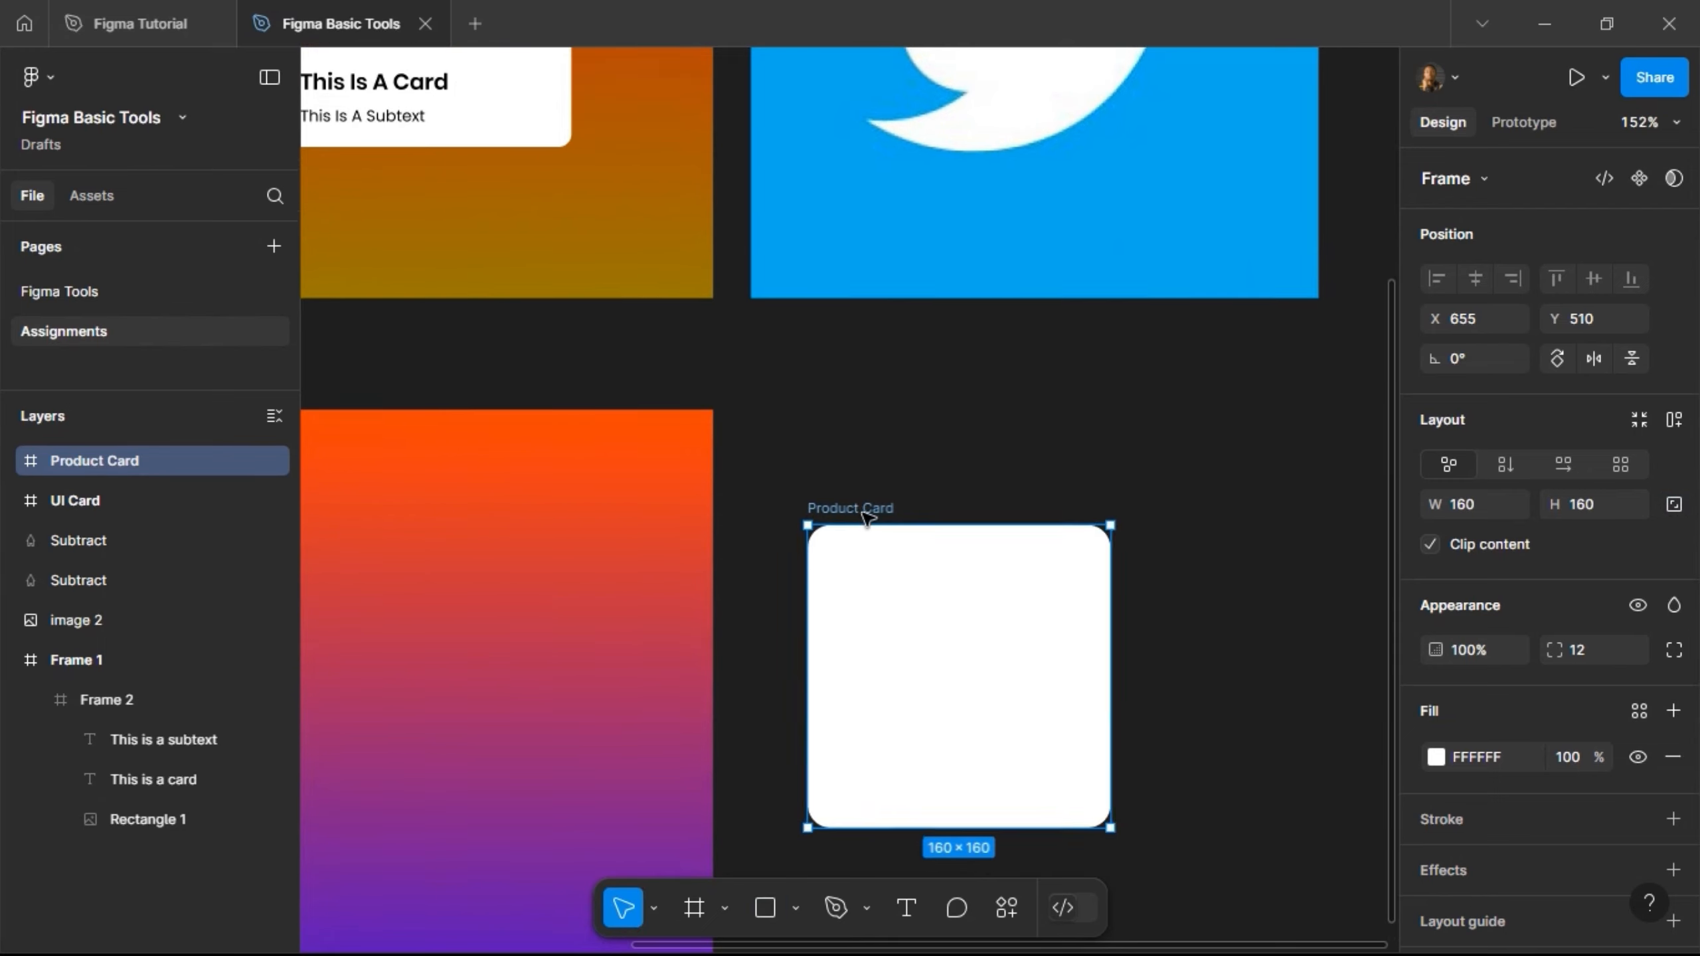
{"action": "left_click", "coordinate": [765, 908]}
{"action": "mouse_move", "coordinate": [825, 514]}
{"action": "left_mouse_down"}
{"action": "mouse_move", "coordinate": [1123, 668]}
{"action": "mouse_move", "coordinate": [1103, 667]}
{"action": "left_mouse_up"}
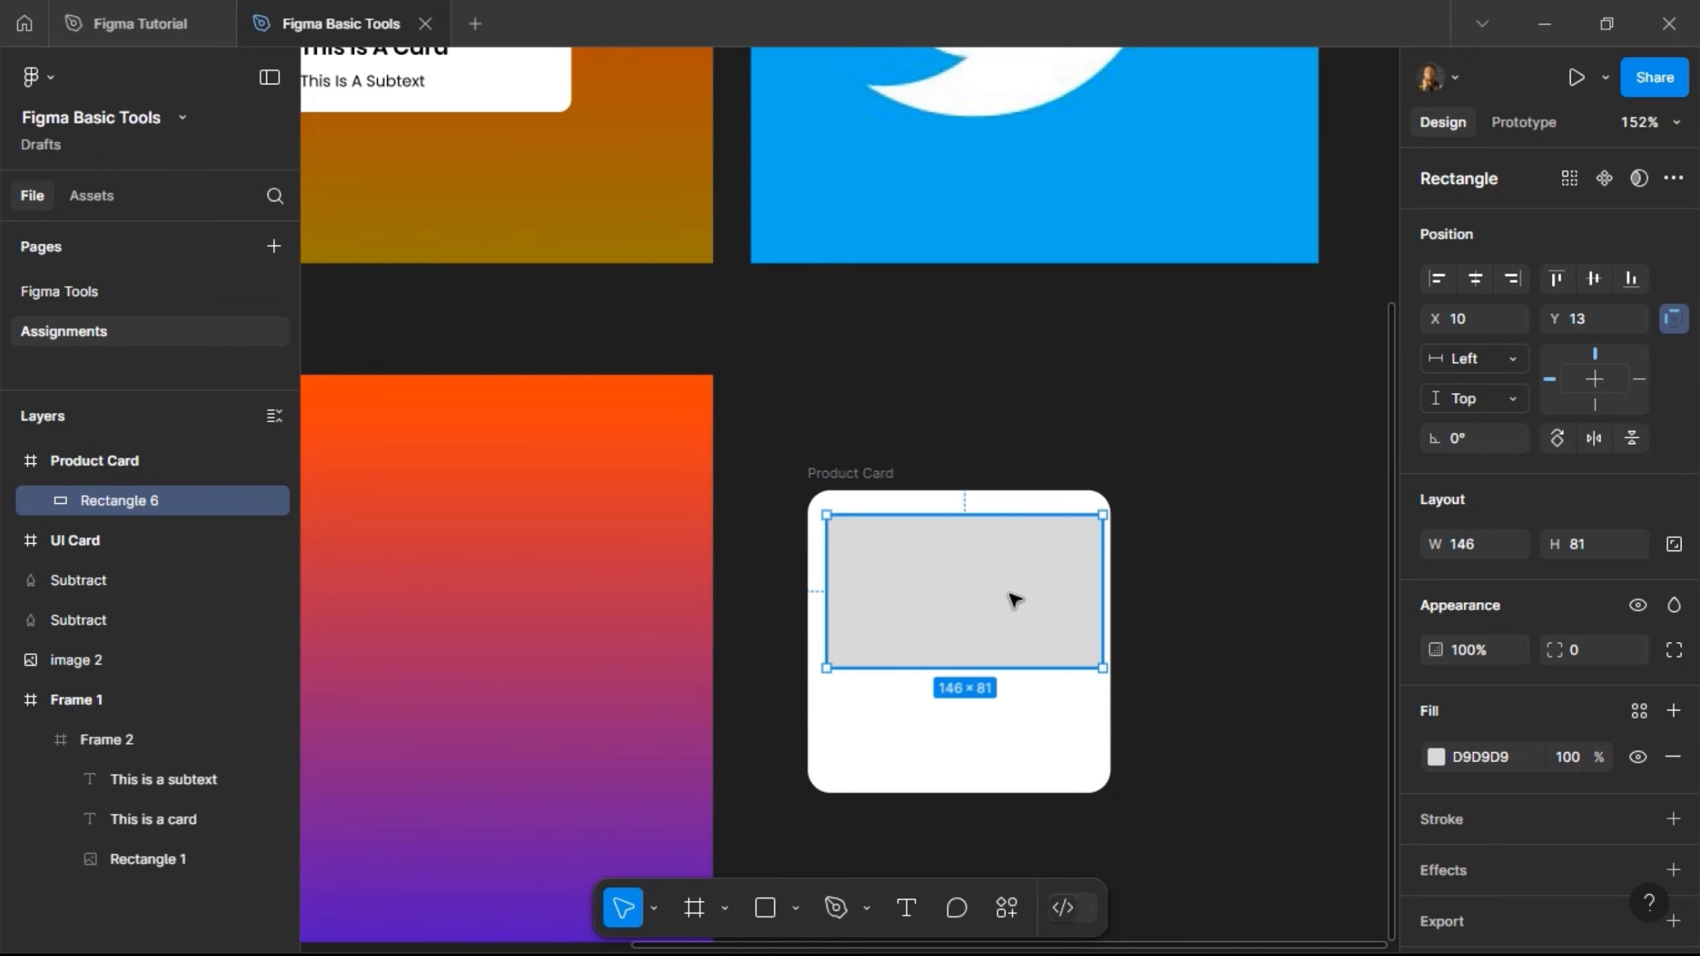
{"action": "left_click_drag", "start_coordinate": [1014, 596], "coordinate": [1011, 589]}
{"action": "scroll", "coordinate": [1012, 589], "scroll_direction": "up", "scroll_amount": 5}
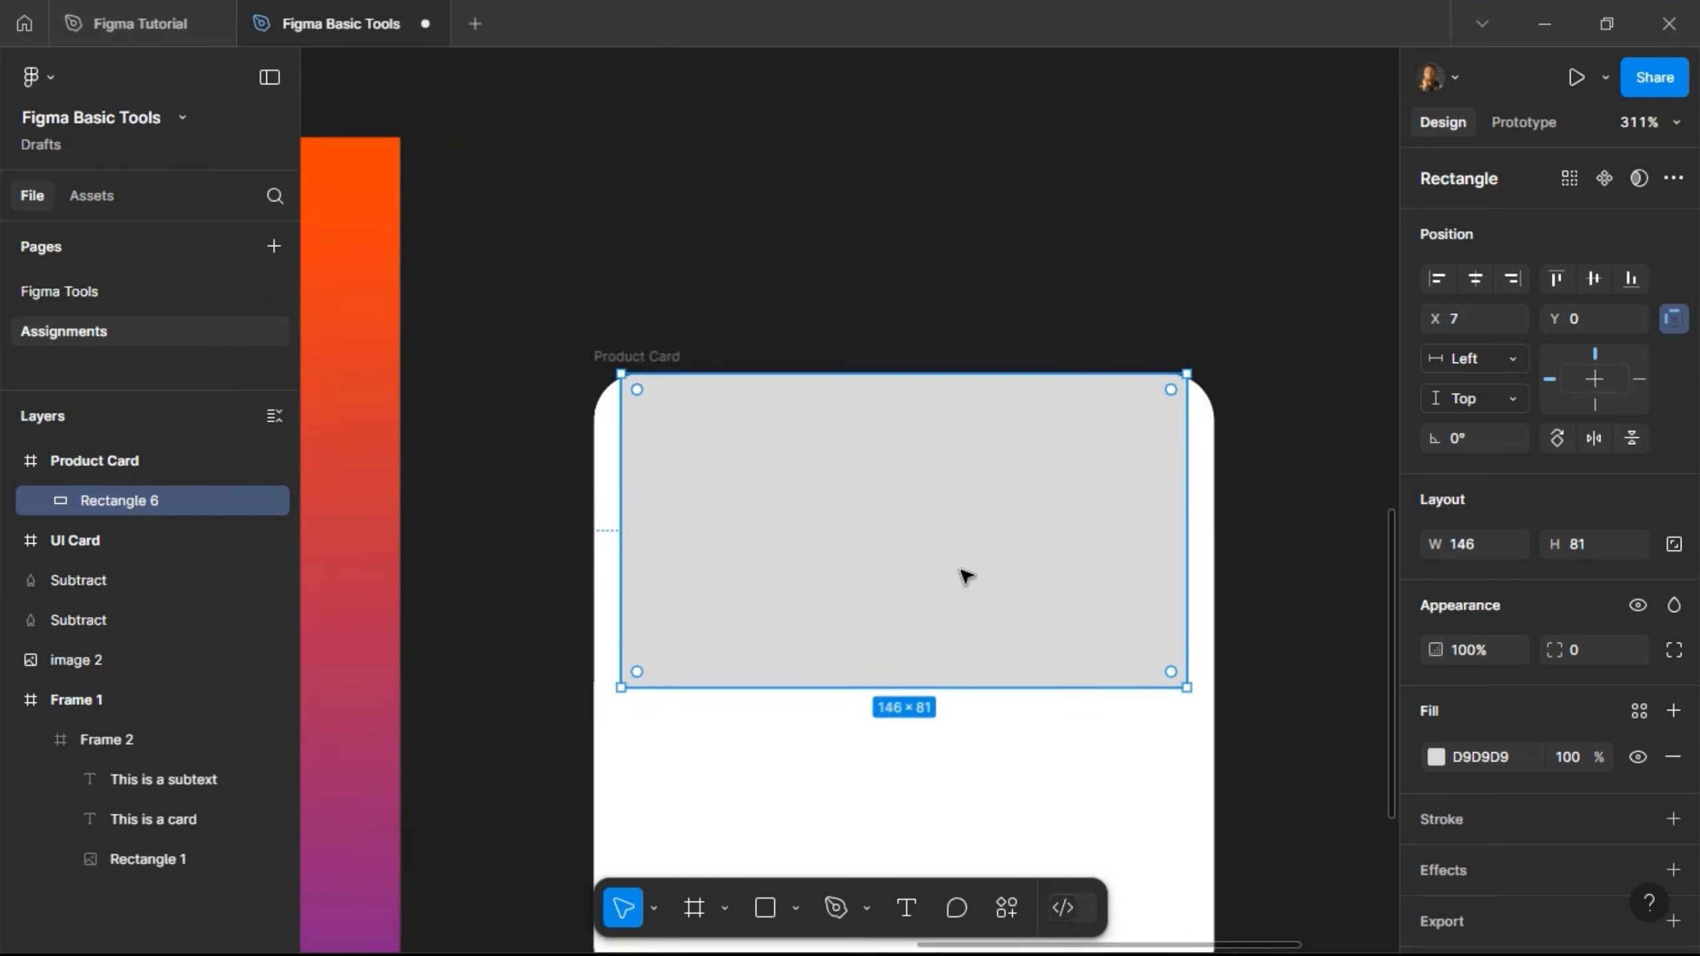
{"action": "key", "text": "alt"}
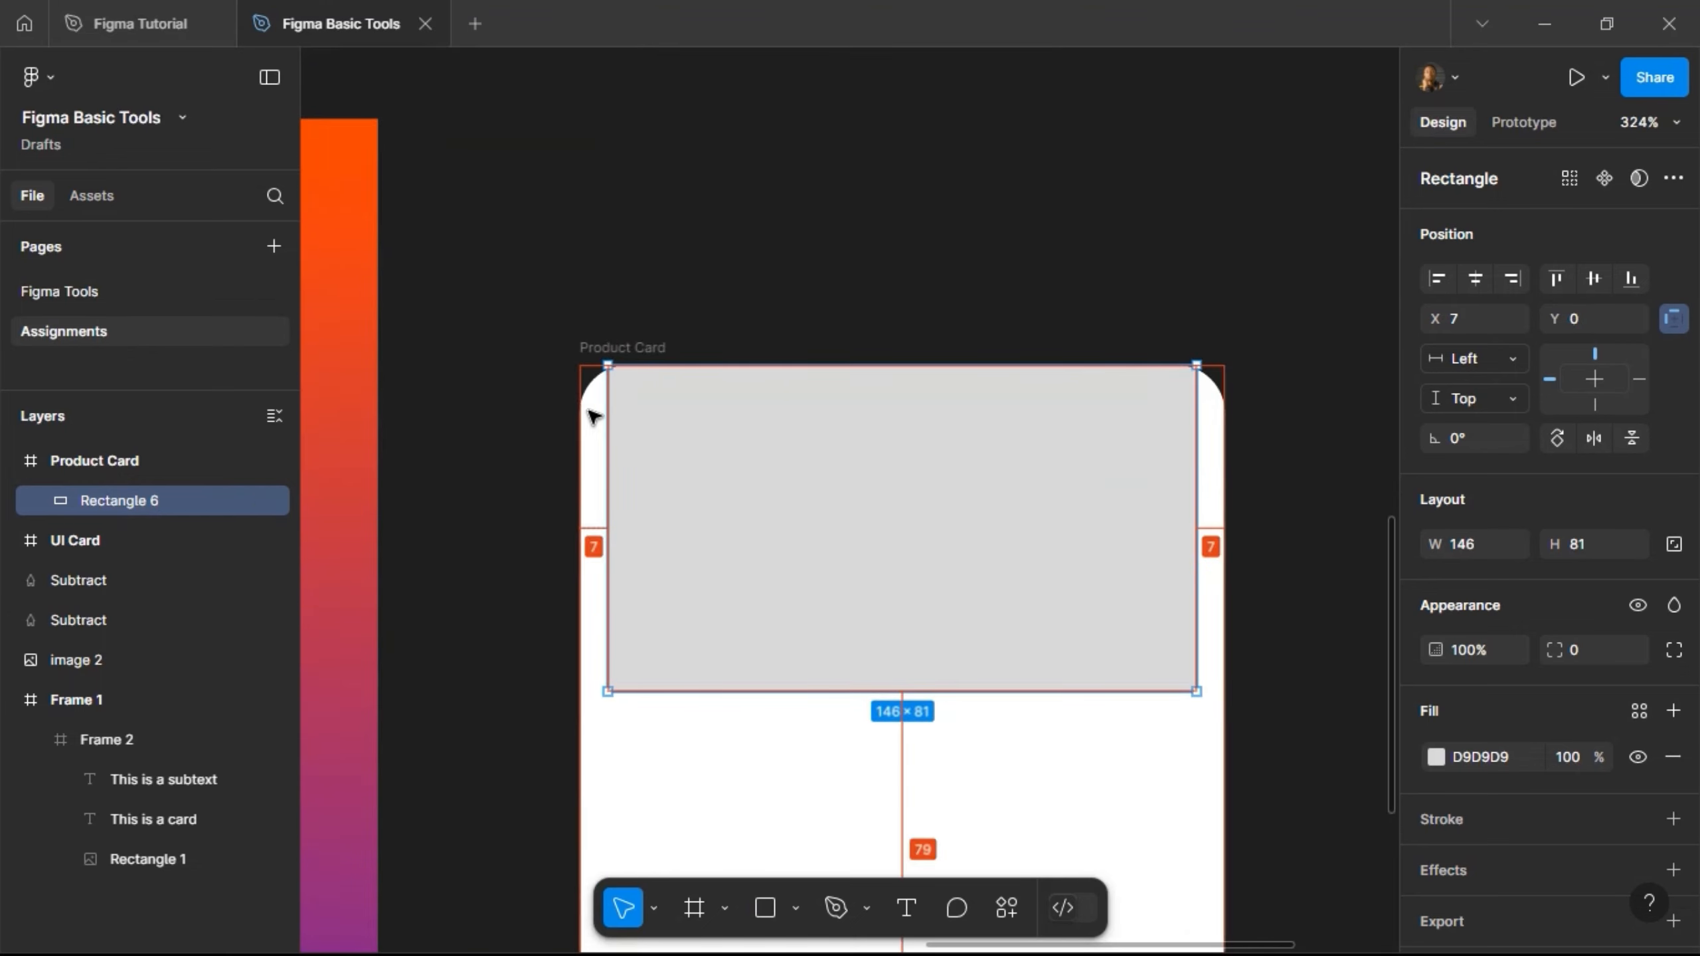
Step: Nudge the grey rectangle down from the Product Card's upper edge to Y 4
{"action": "key", "text": "shift+Down"}
{"action": "key", "text": "shift+Down"}
{"action": "key", "text": "shift+Up"}
{"action": "key", "text": "shift+Up"}
{"action": "key", "text": "shift+Down"}
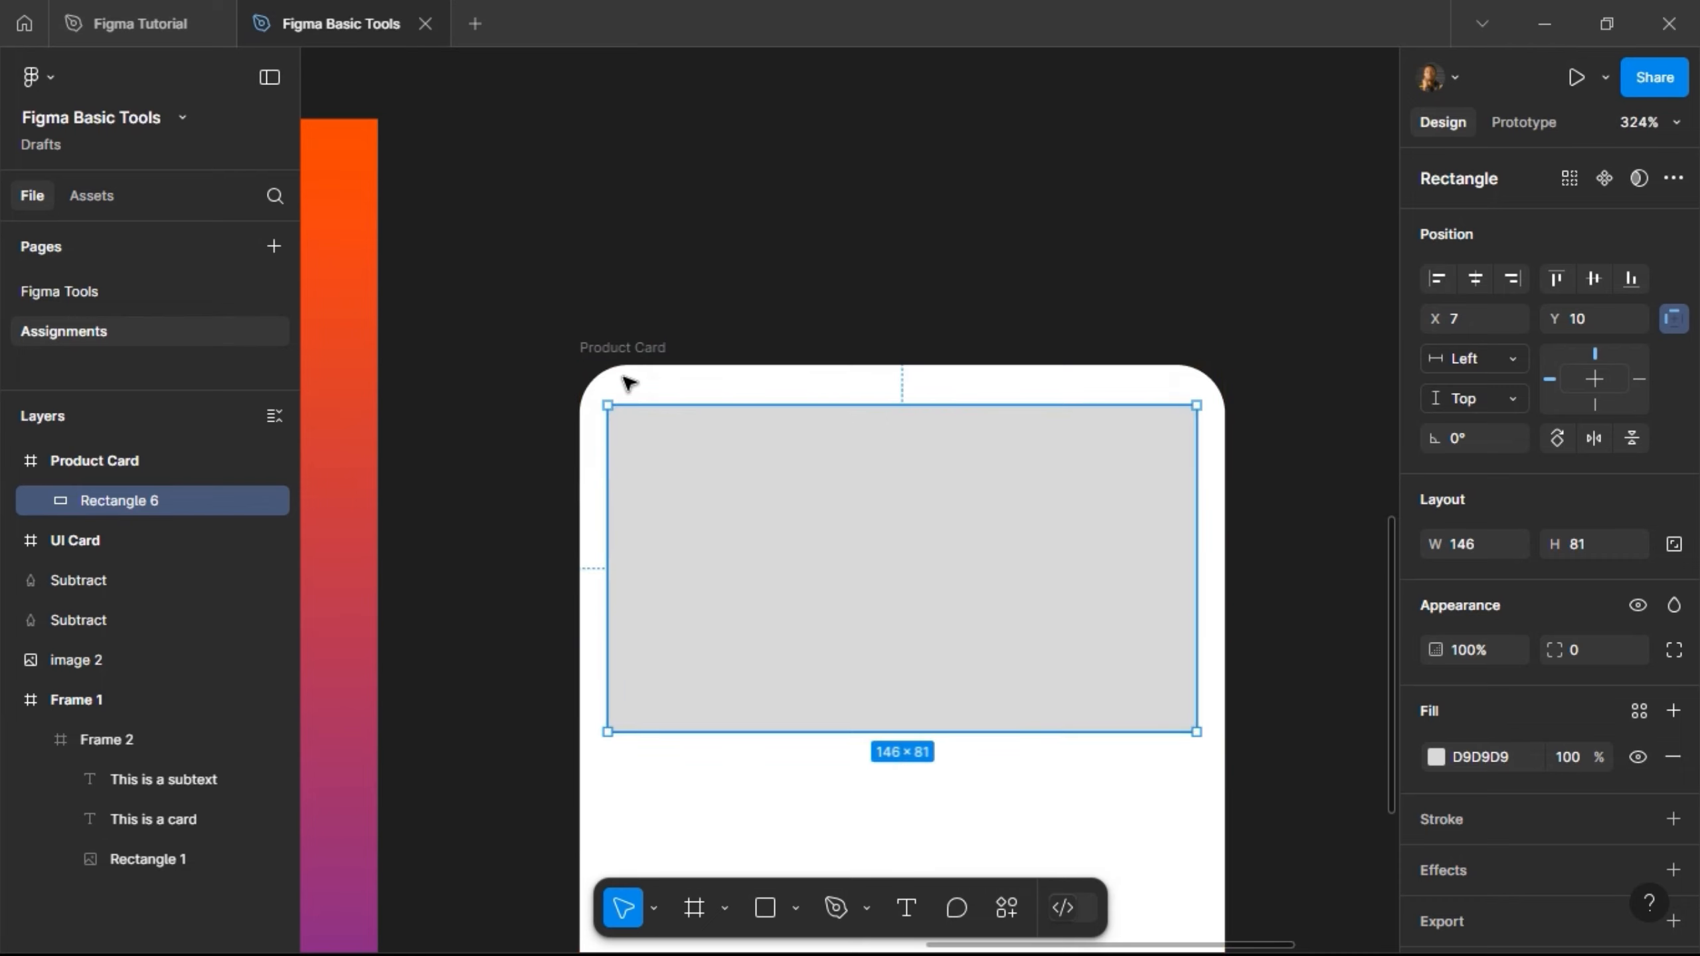
{"action": "key", "text": "Up"}
{"action": "key", "text": "Up"}
{"action": "key", "text": "Up"}
{"action": "key", "text": "Up"}
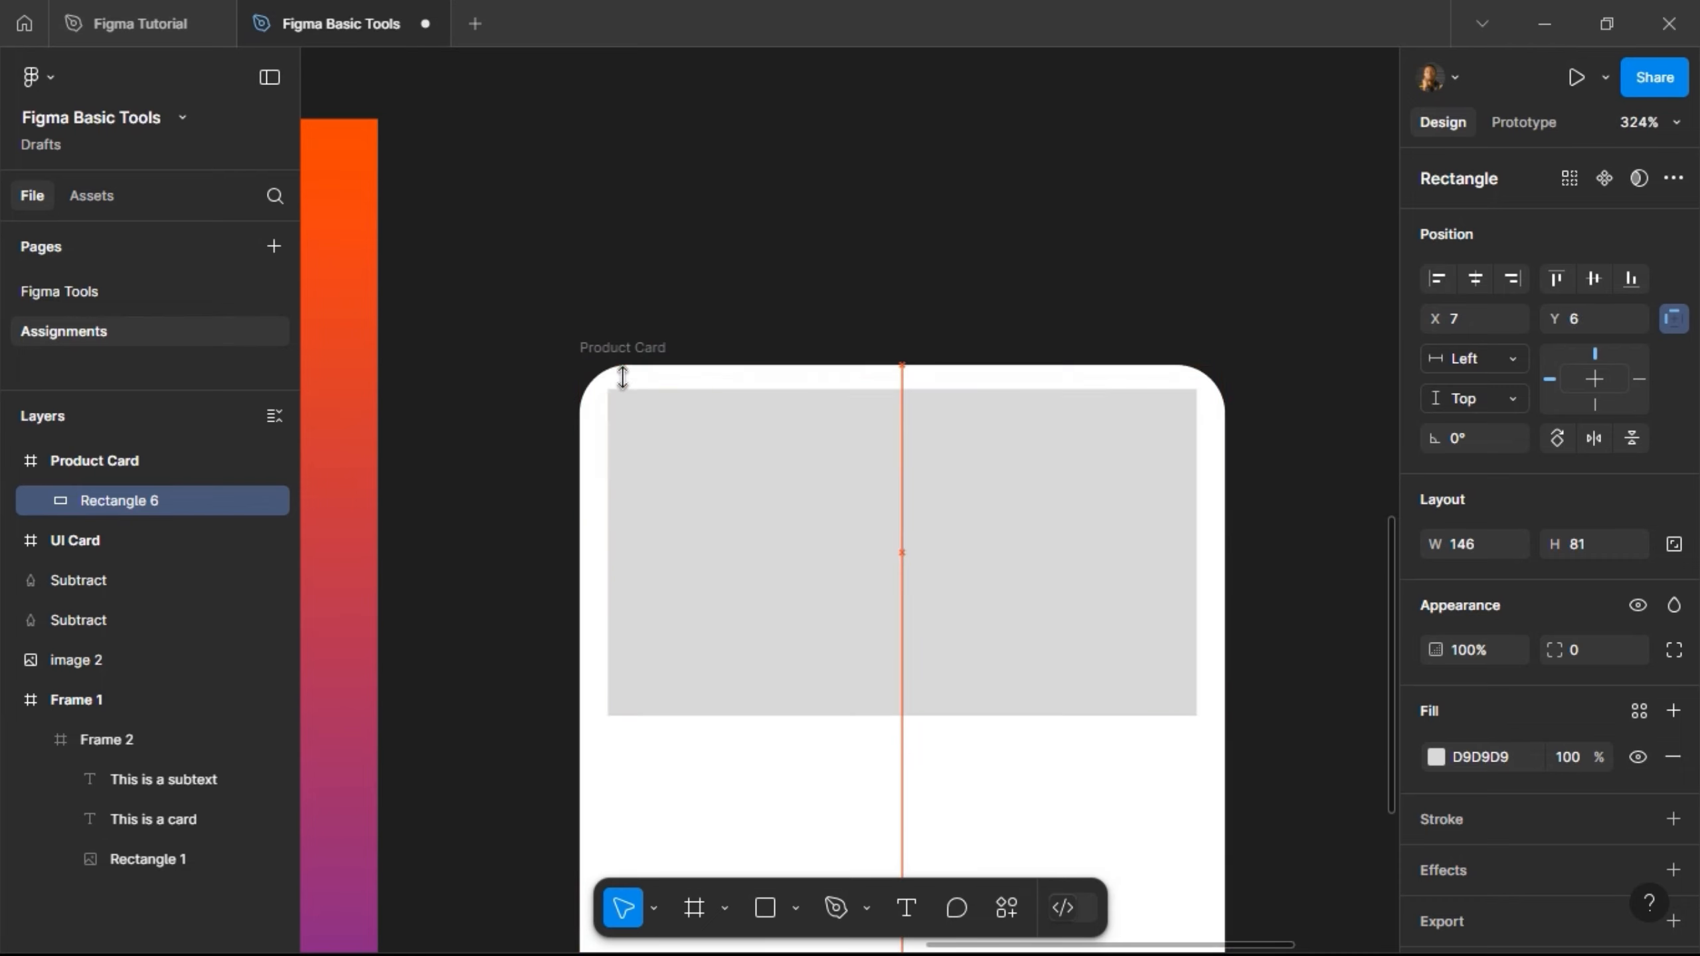
{"action": "key", "text": "Up"}
{"action": "key", "text": "Up"}
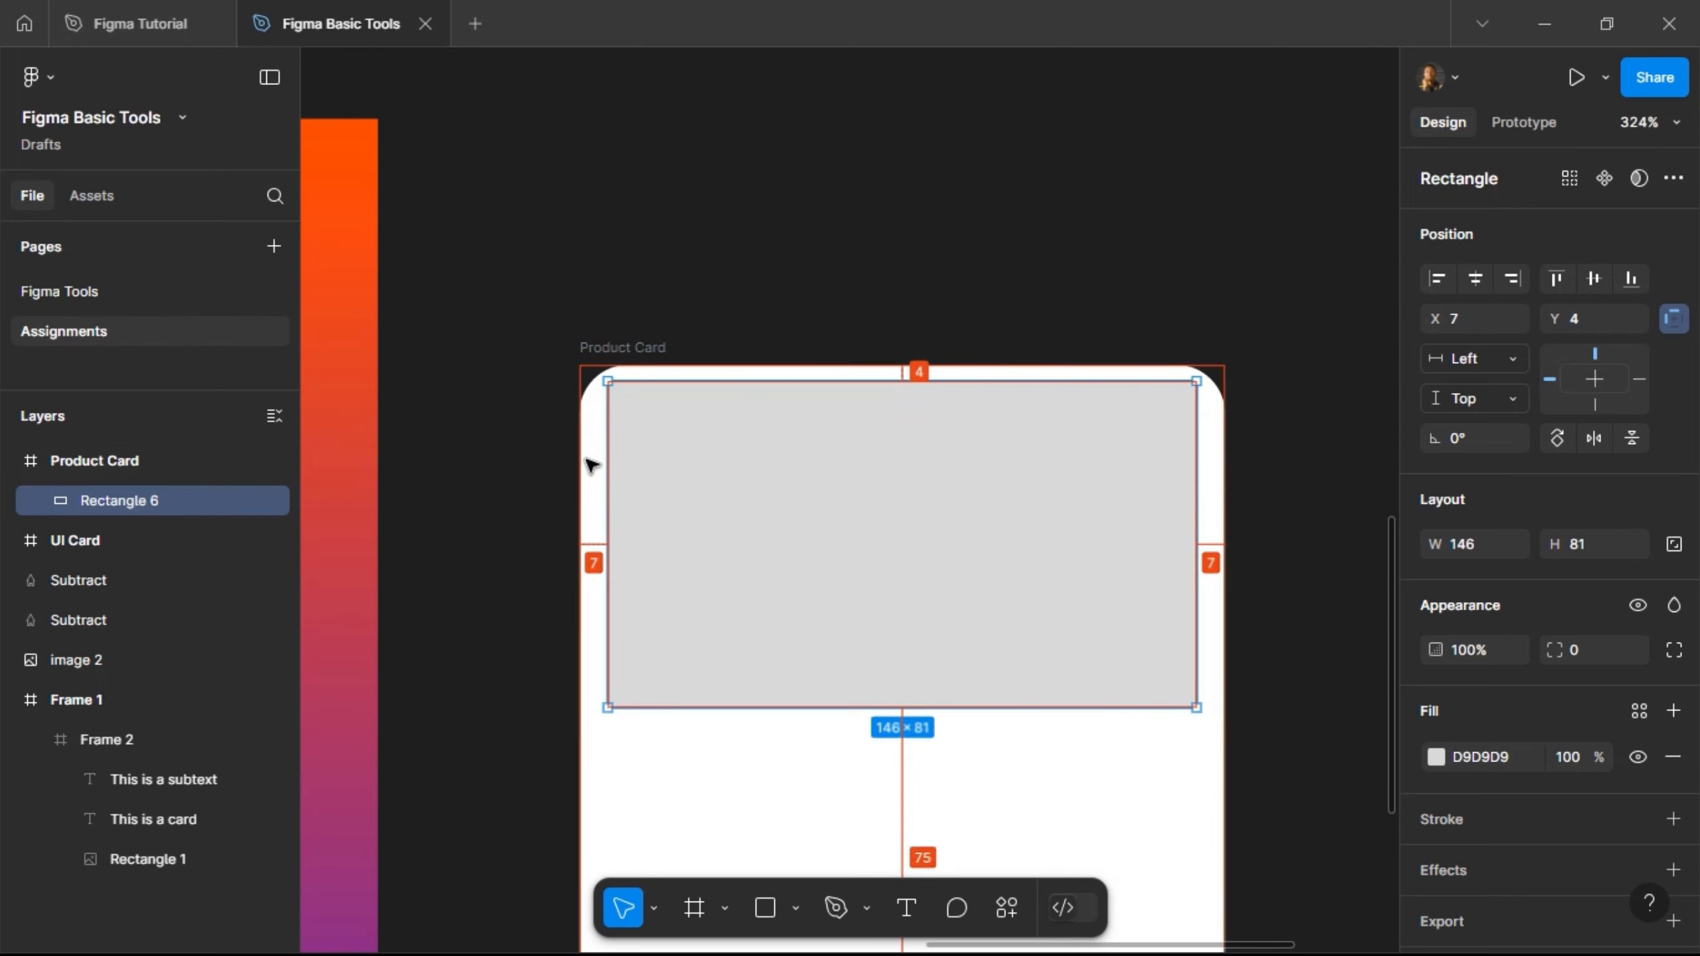
Step: Offset the grey rectangle 4 from the card's left edge and widen it to 152, leaving equal side margins
{"action": "left_click", "coordinate": [1437, 278]}
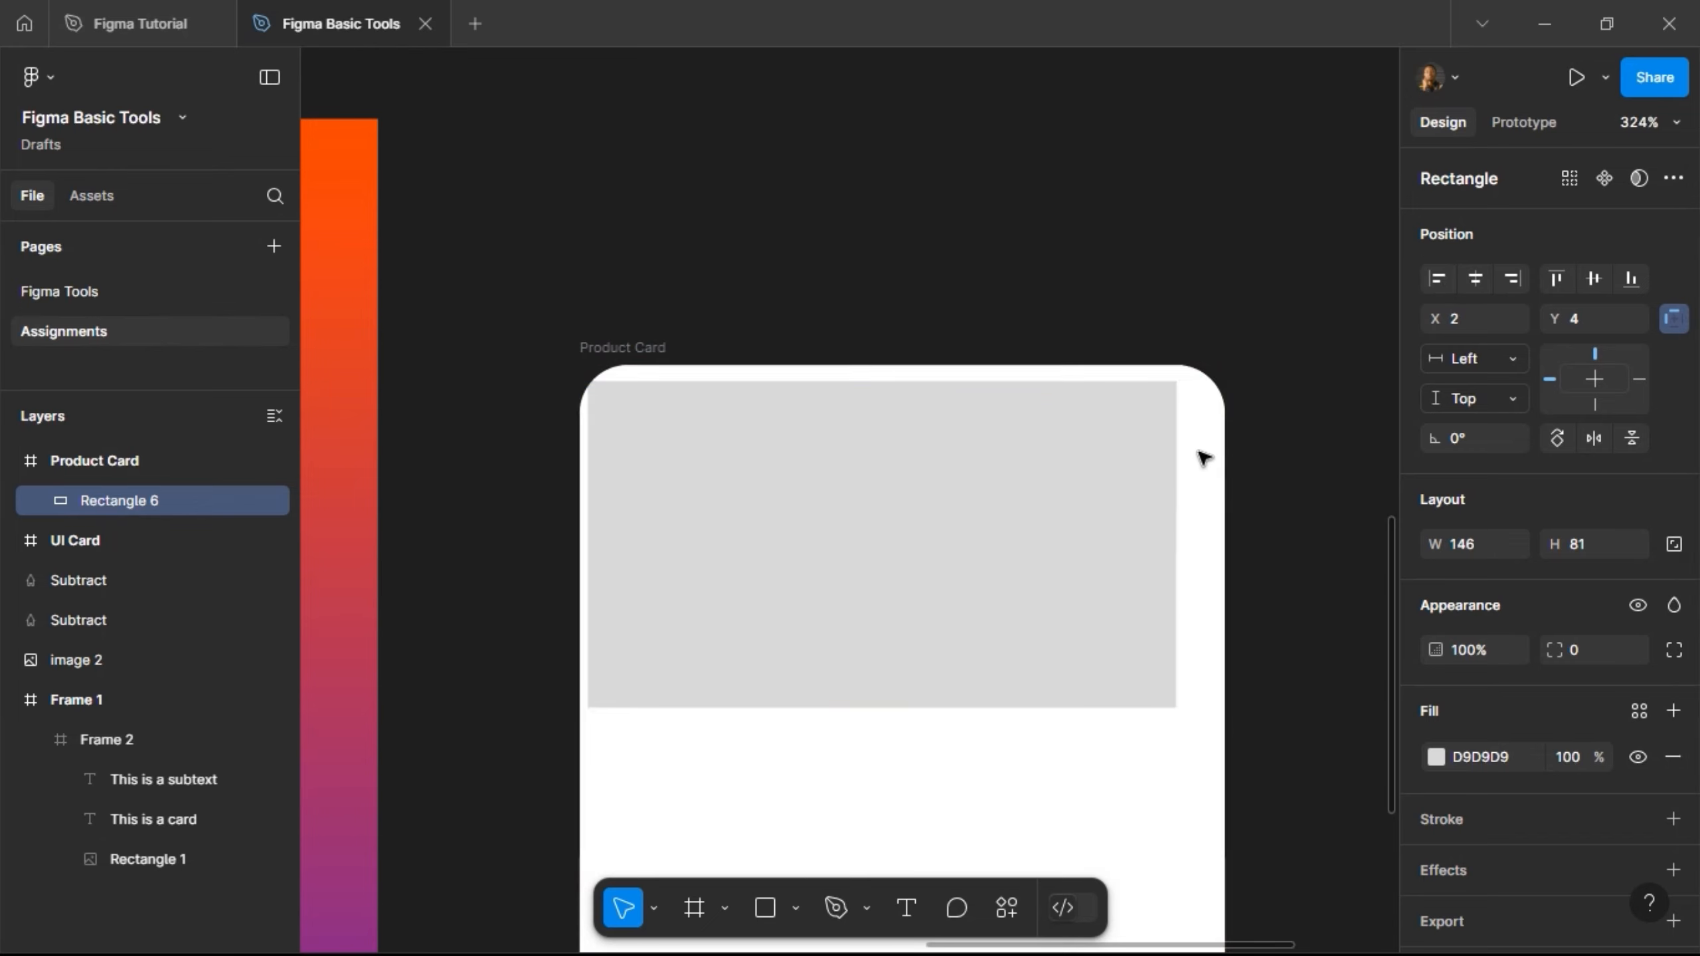
{"action": "key", "text": "Right"}
{"action": "key", "text": "Right"}
{"action": "key", "text": "Right"}
{"action": "key", "text": "Right"}
{"action": "key", "text": "Right"}
{"action": "key", "text": "Left"}
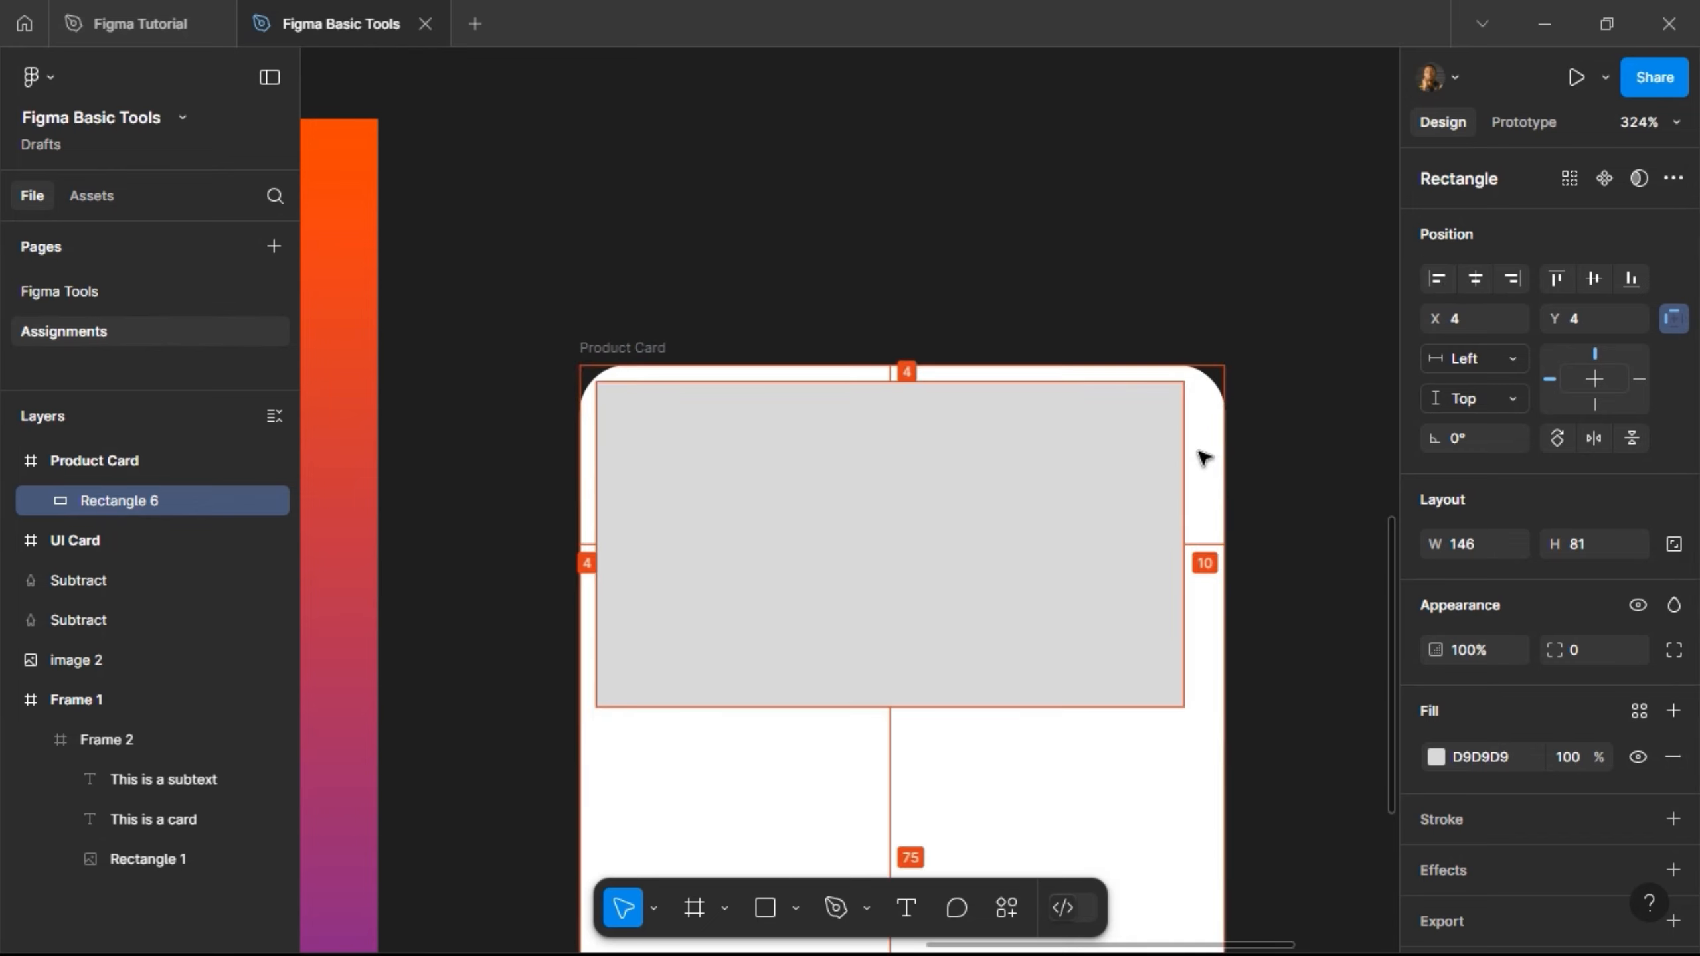
{"action": "left_click_drag", "start_coordinate": [1179, 506], "coordinate": [1214, 515]}
{"action": "key", "text": "alt"}
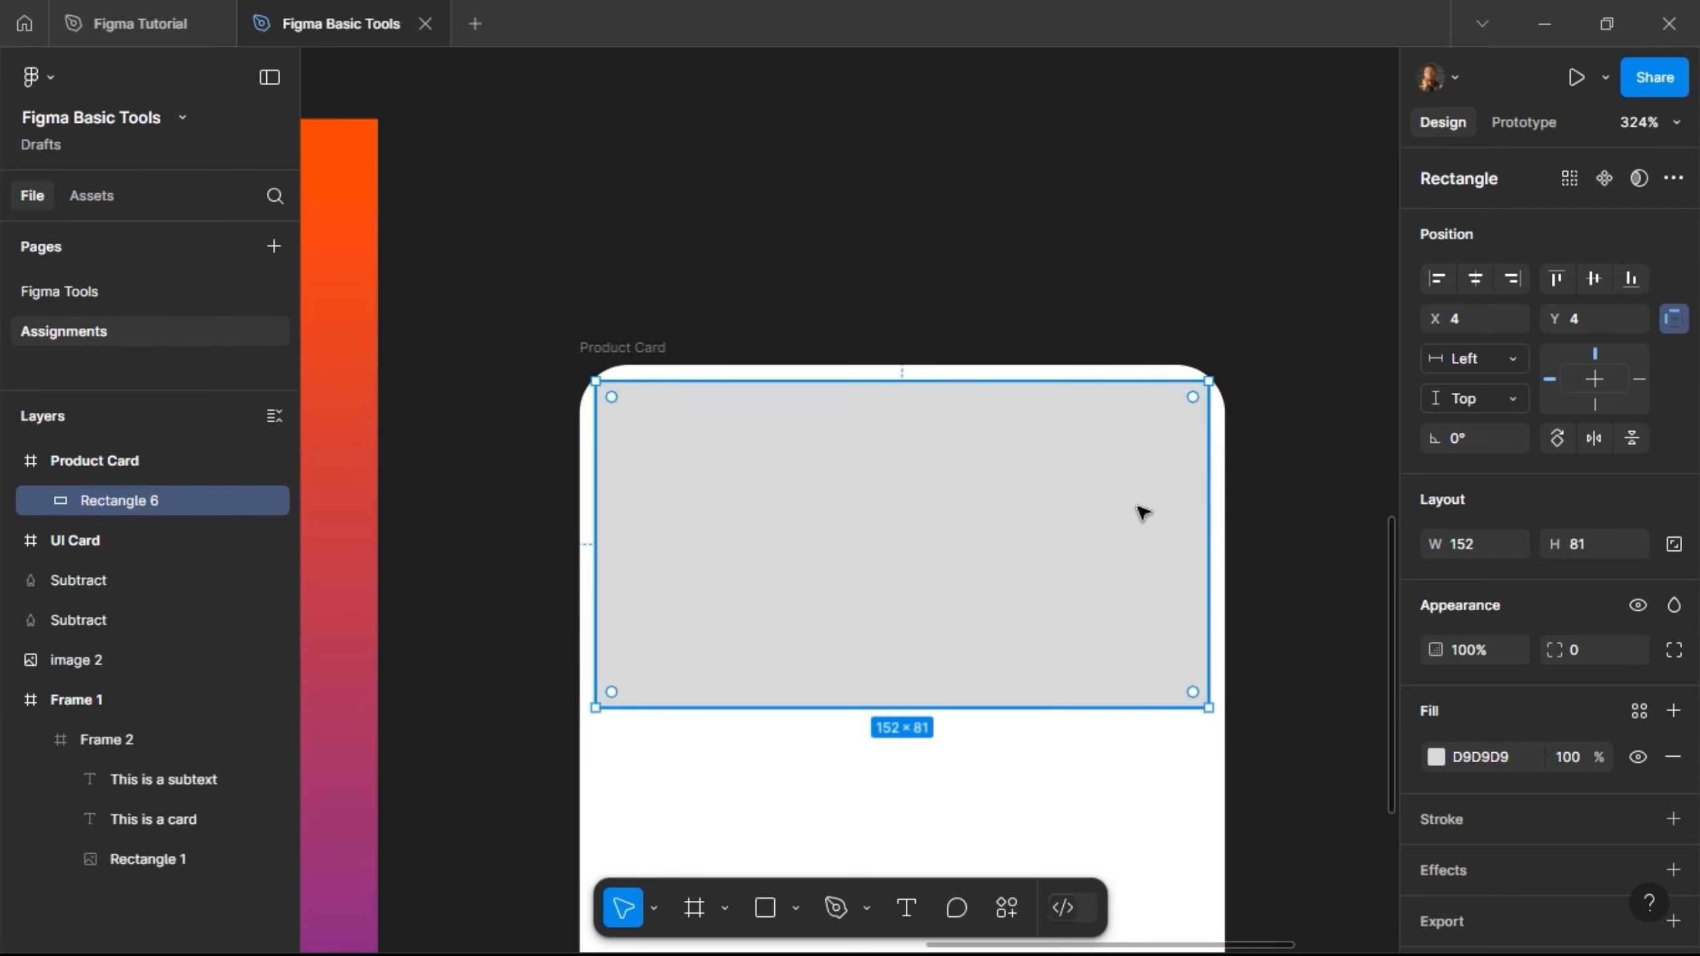
Step: Give the grey rectangle a corner radius of 8 and deselect it
{"action": "scroll", "coordinate": [1140, 515], "scroll_direction": "down", "scroll_amount": 2}
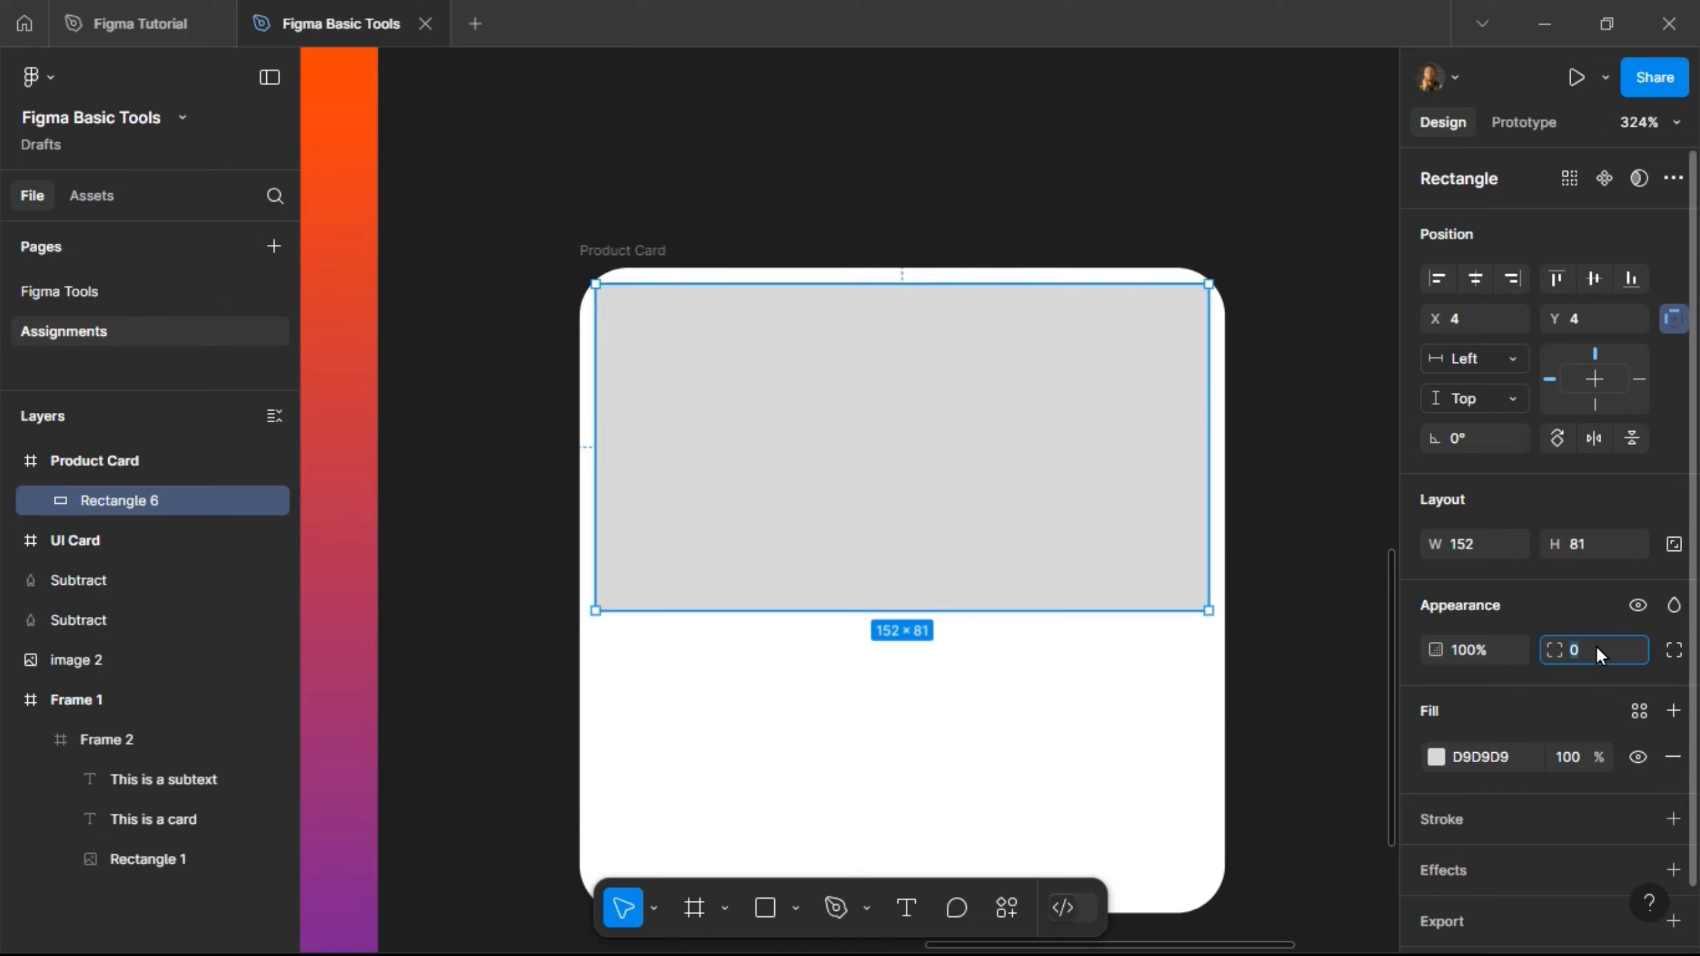
{"action": "type", "text": "8"}
{"action": "key", "text": "Return"}
{"action": "scroll", "coordinate": [826, 334], "scroll_direction": "down", "scroll_amount": 5}
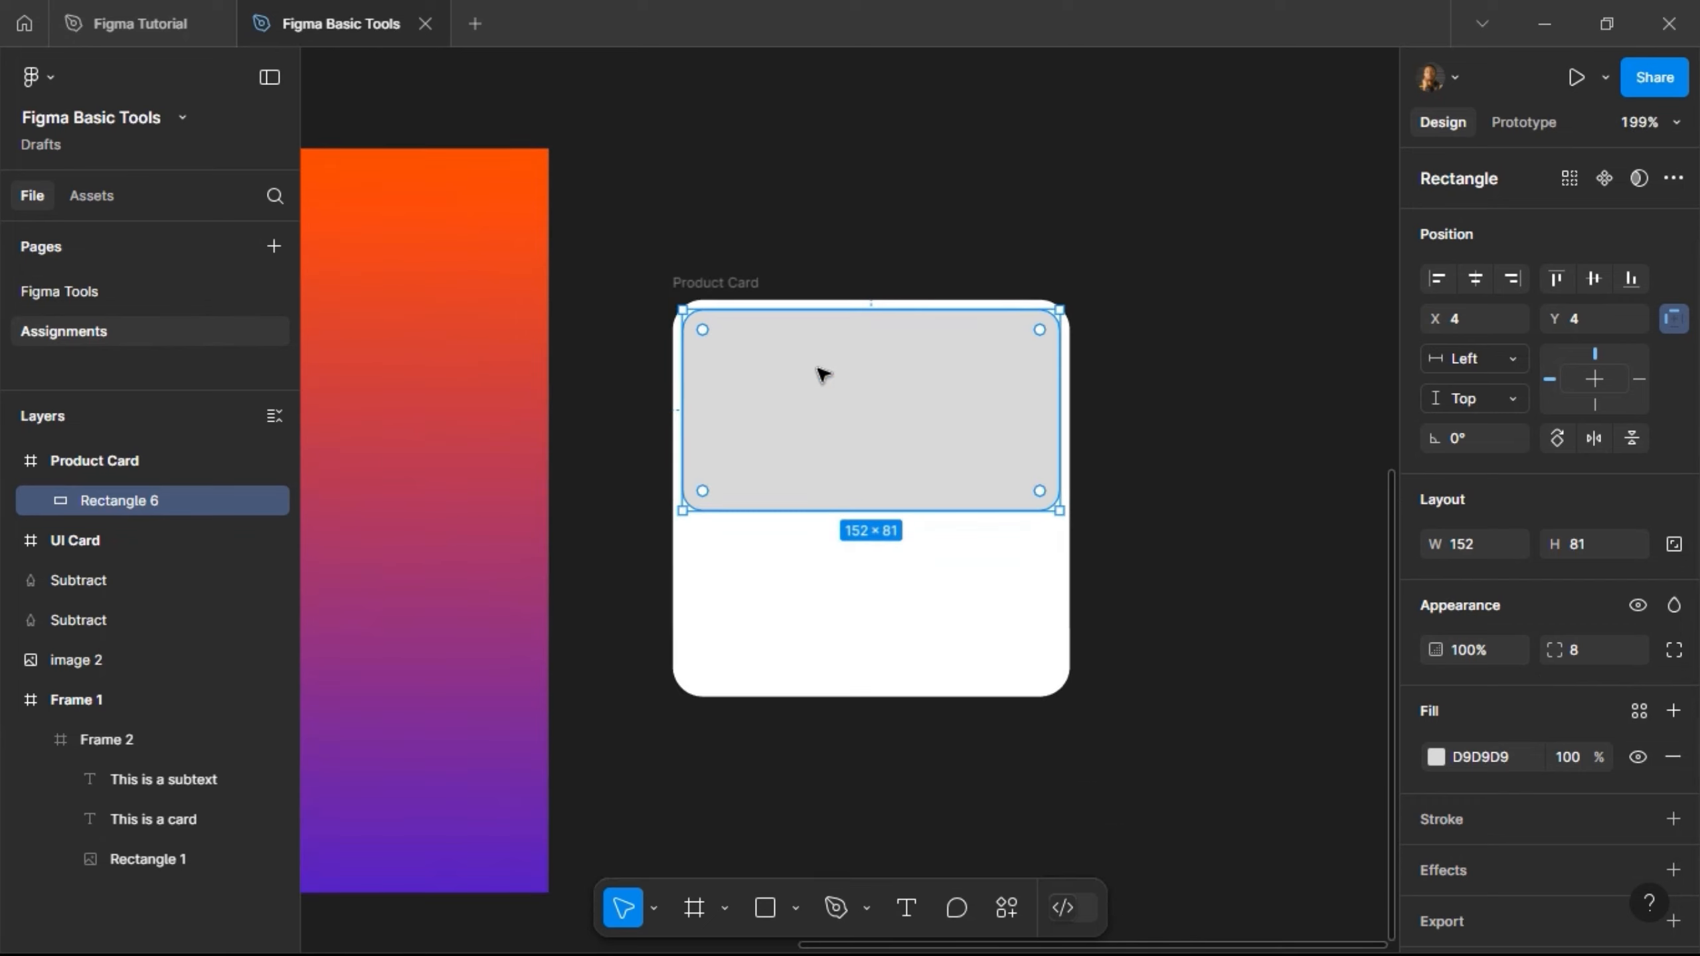
{"action": "left_click", "coordinate": [1163, 268]}
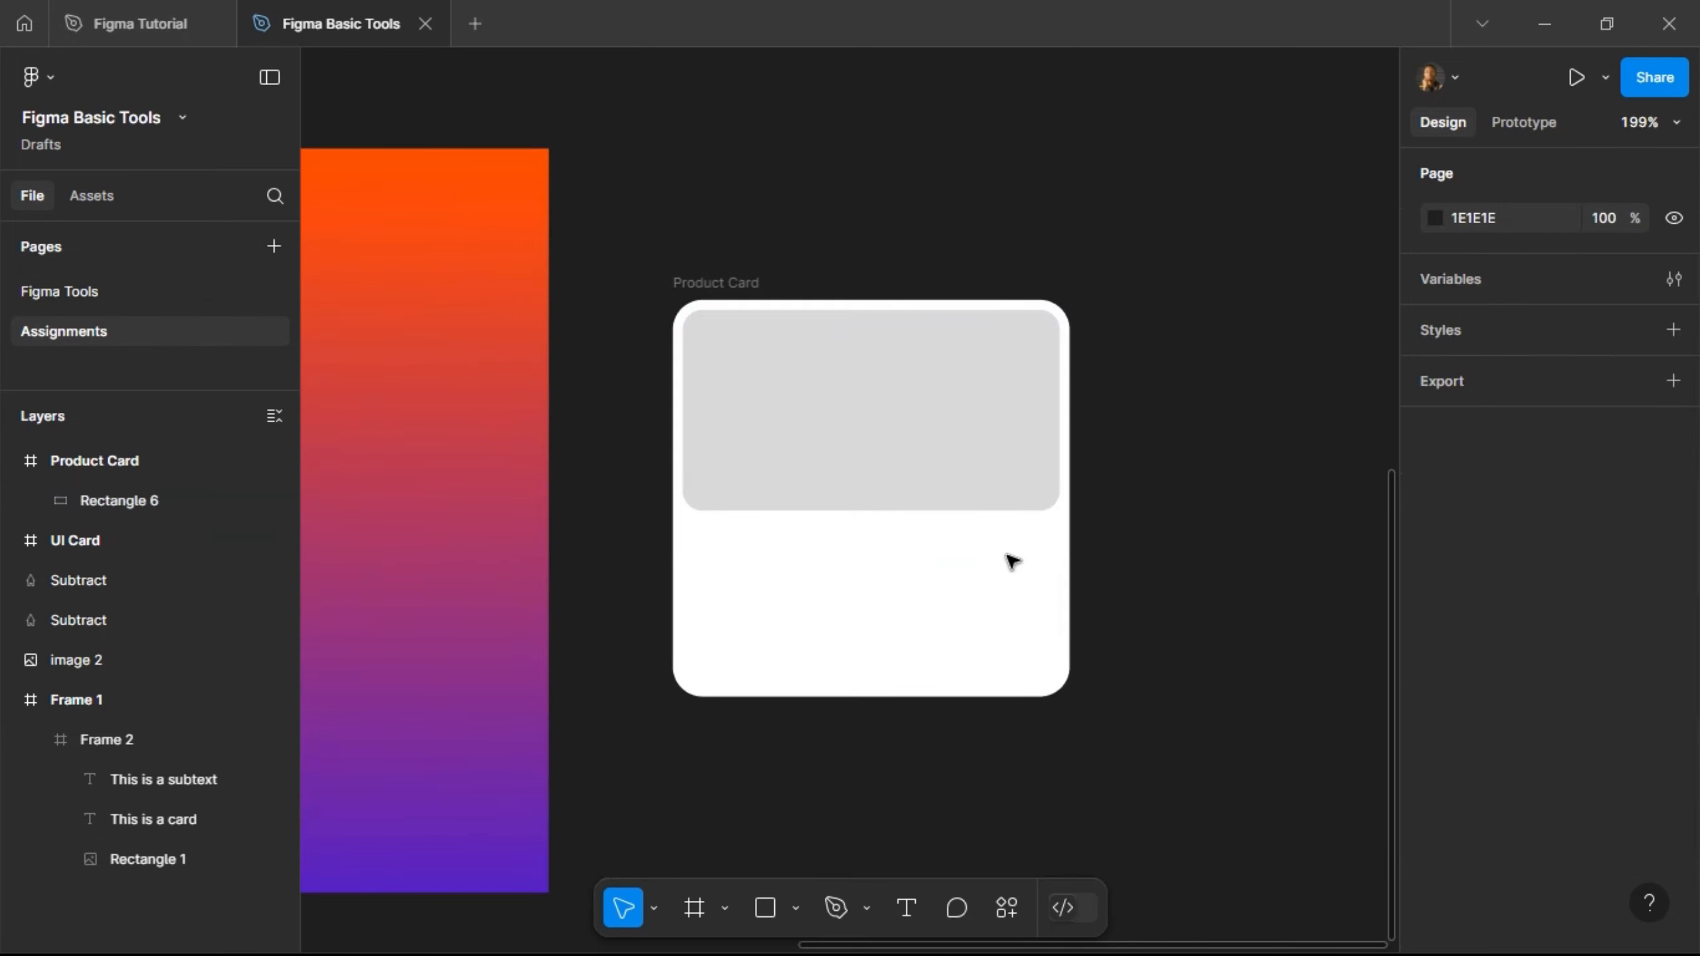
Step: Add the text "This is a Header" in the white area below the Product Card's grey rectangle
{"action": "scroll", "coordinate": [974, 546], "scroll_direction": "down", "scroll_amount": 6}
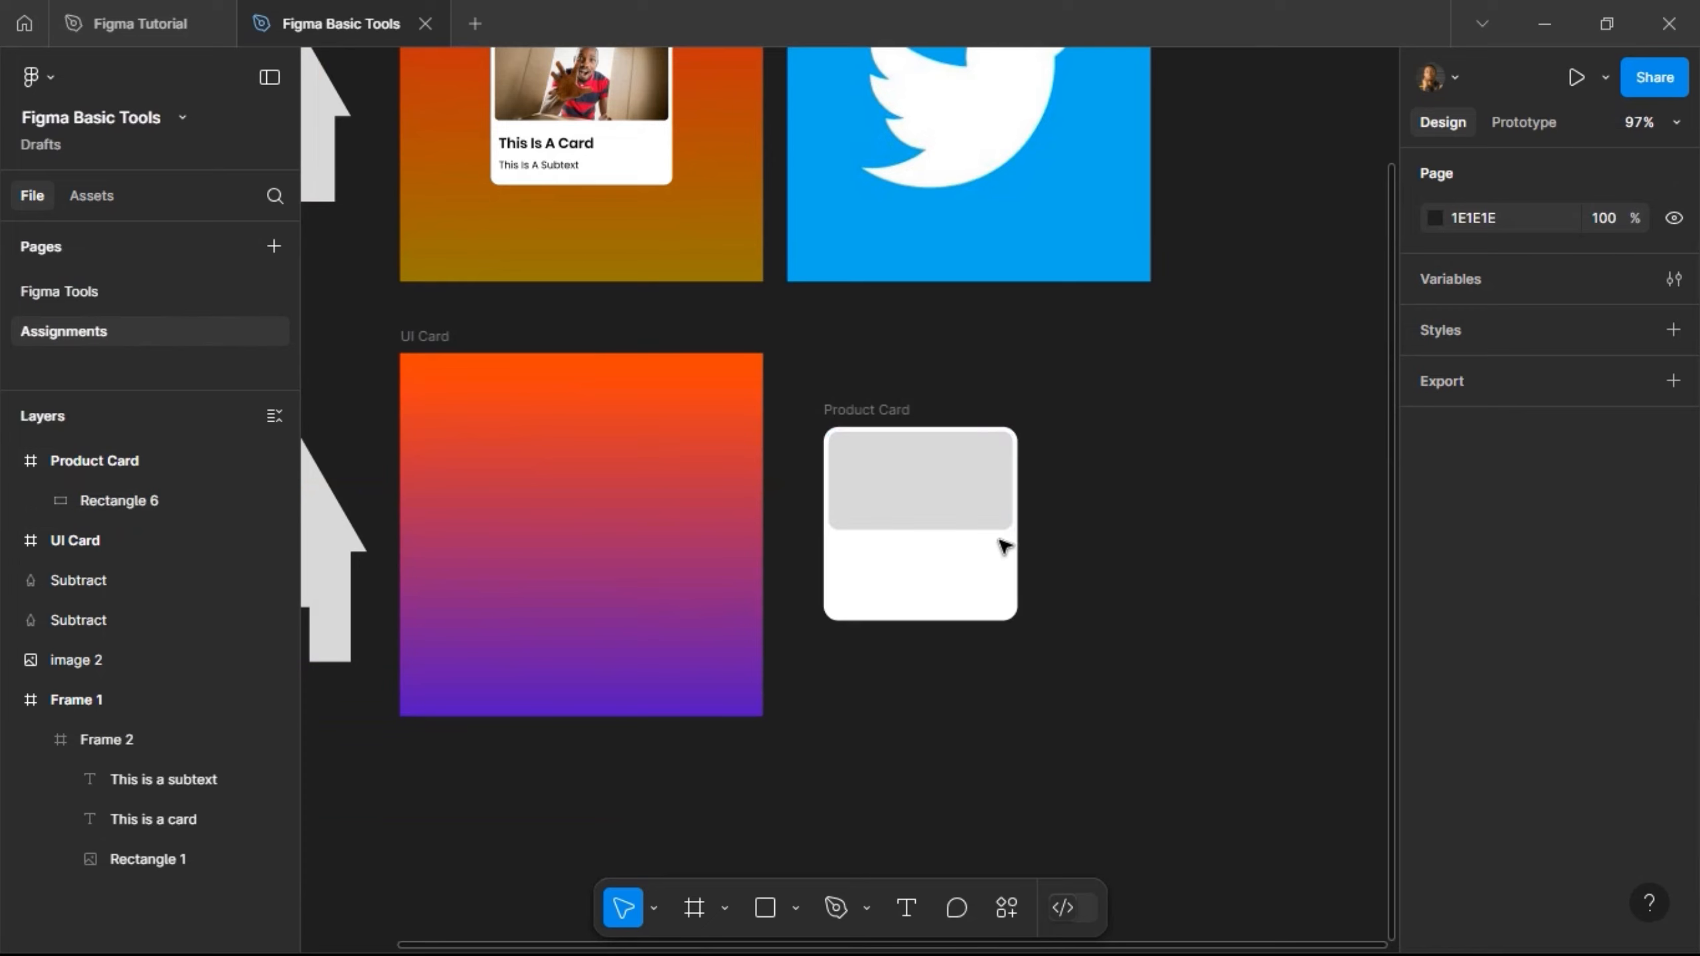
{"action": "scroll", "coordinate": [970, 539], "scroll_direction": "up", "scroll_amount": 2}
{"action": "scroll", "coordinate": [970, 539], "scroll_direction": "up", "scroll_amount": 1}
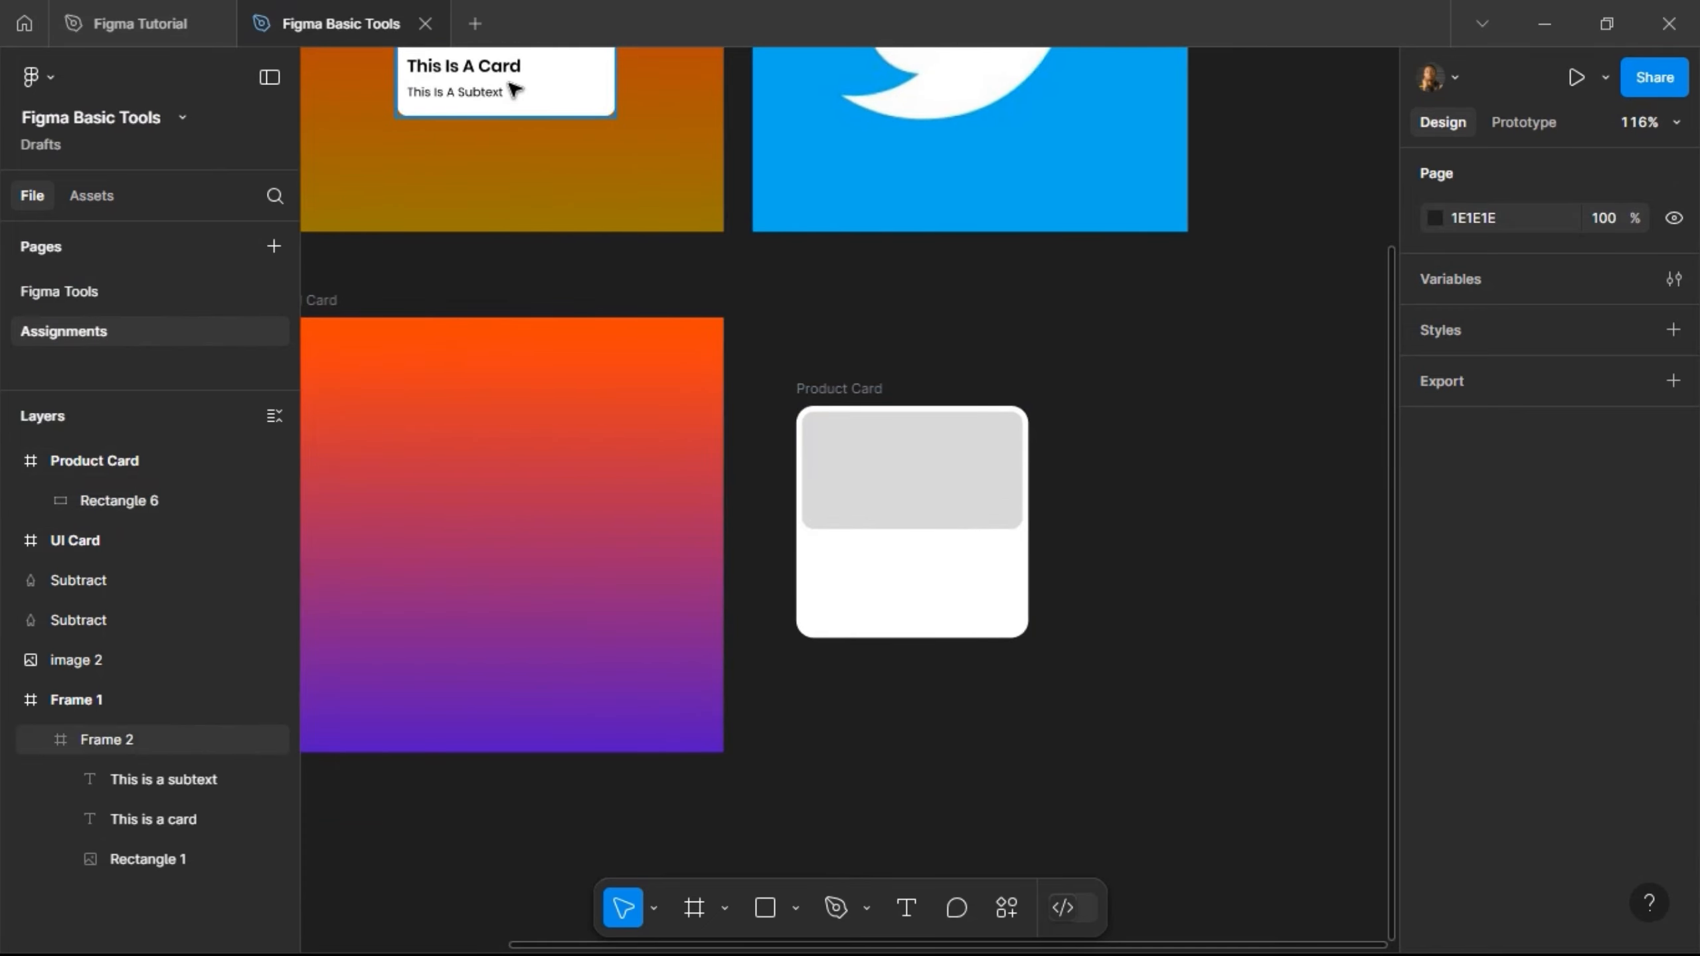
{"action": "key", "text": "t"}
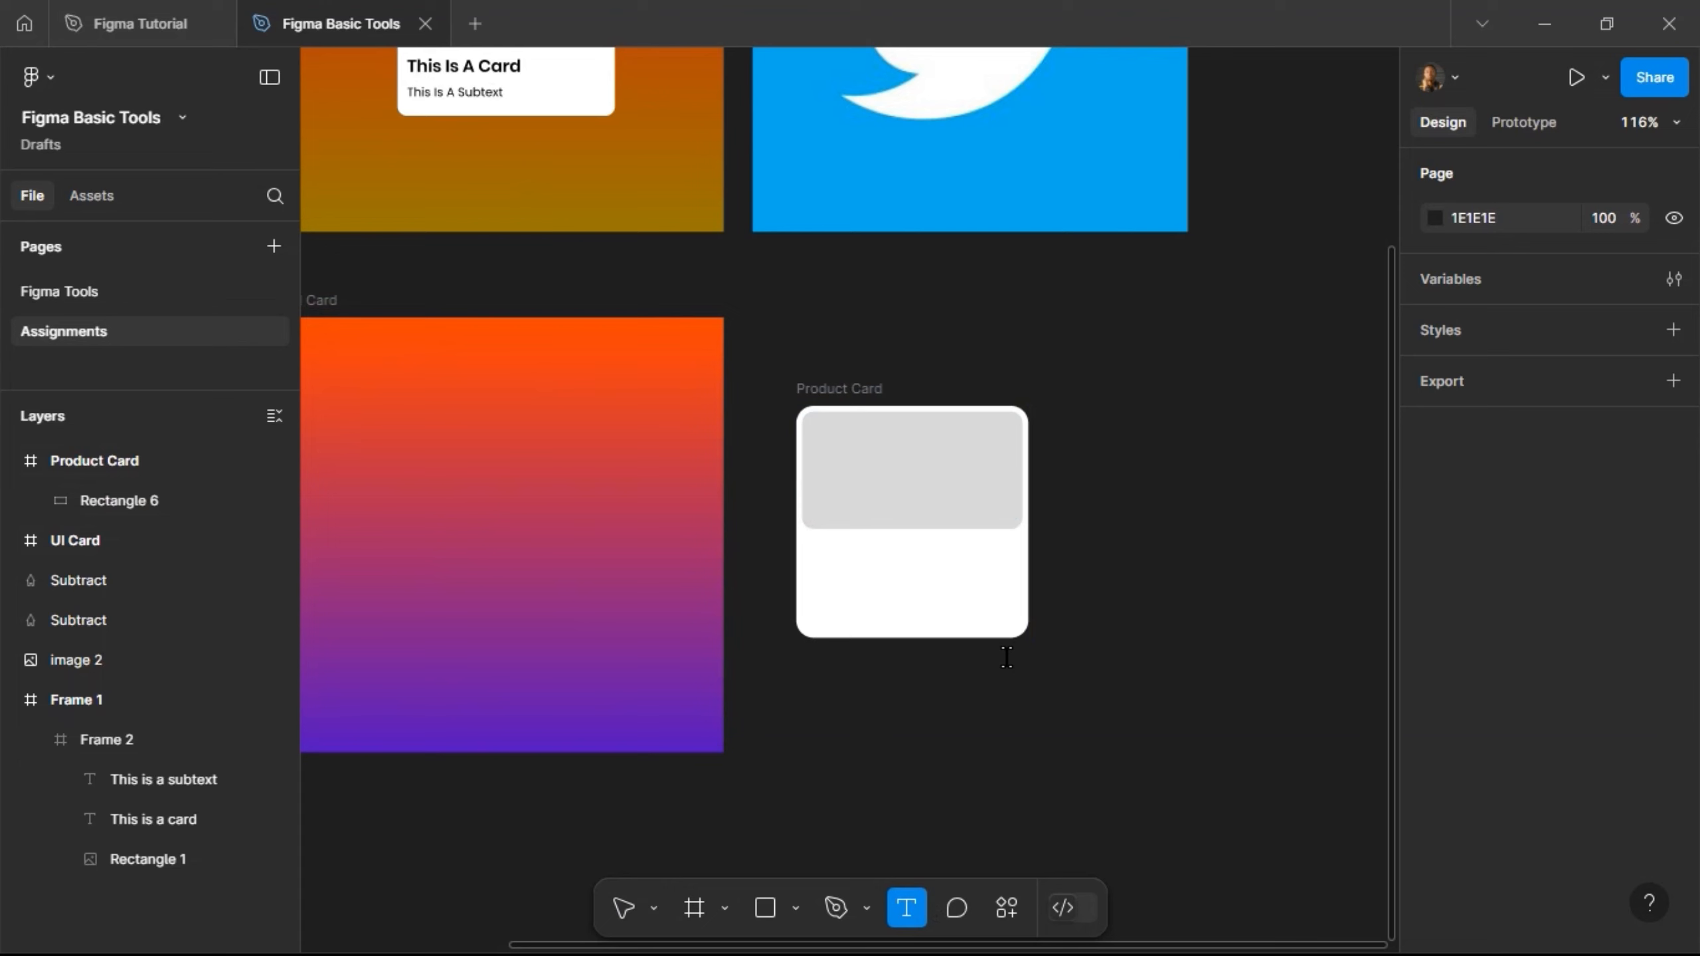
{"action": "type", "text": "This"}
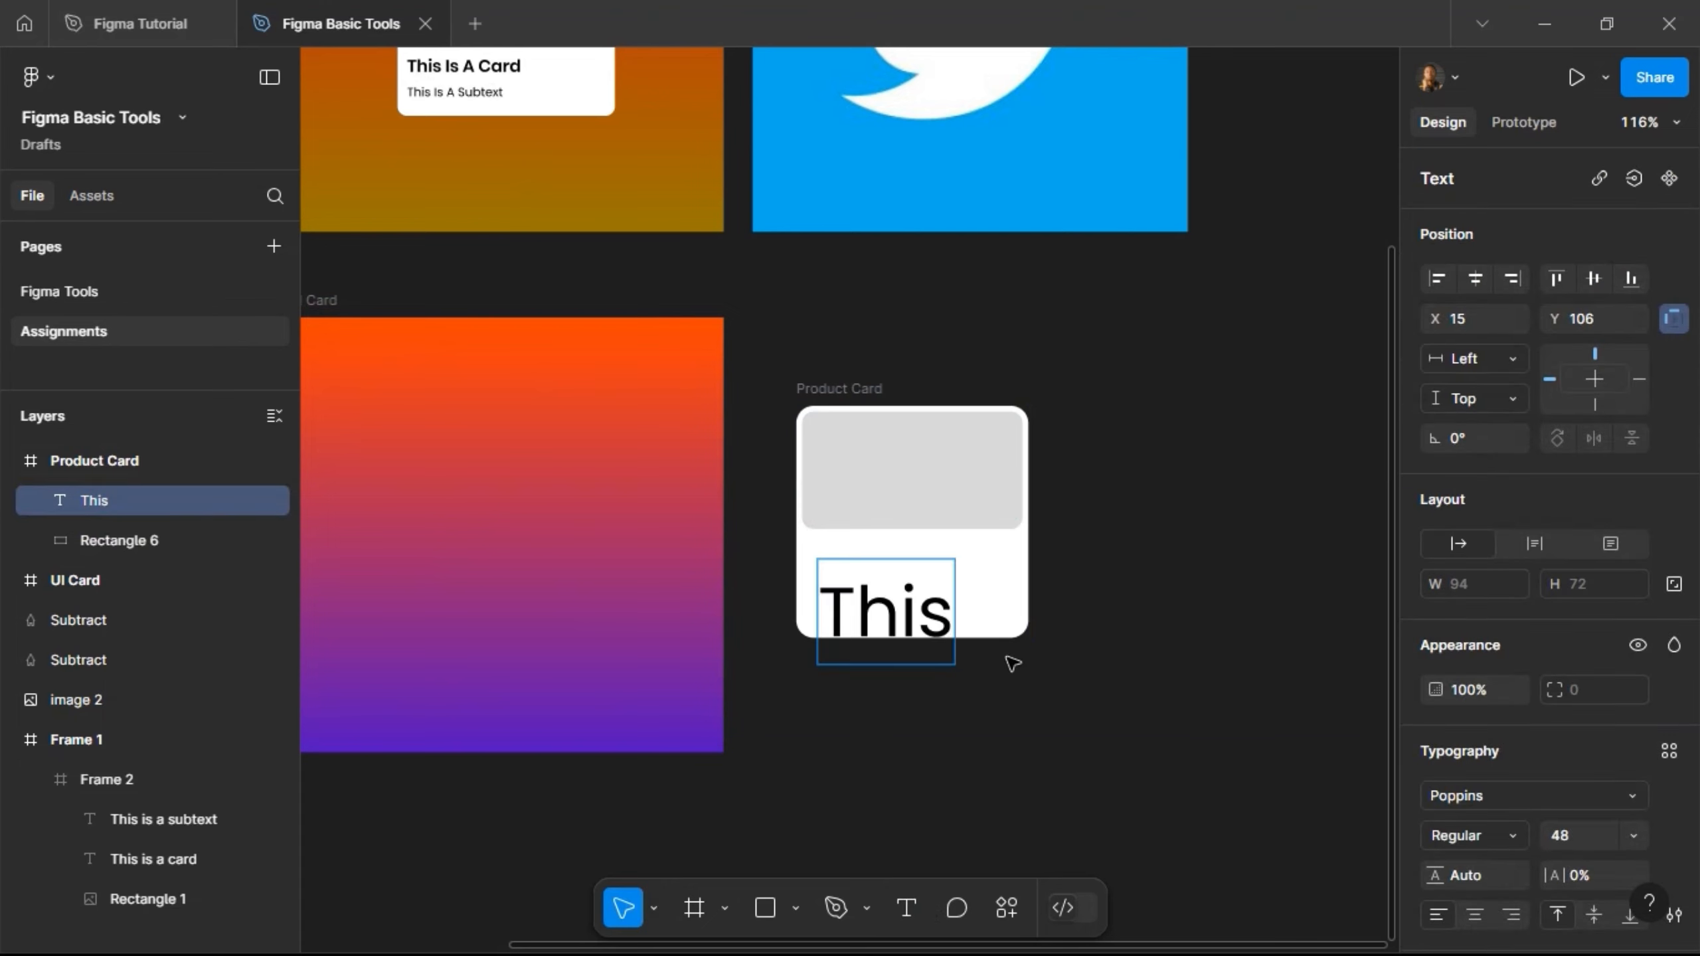
{"action": "type", "text": " is a"}
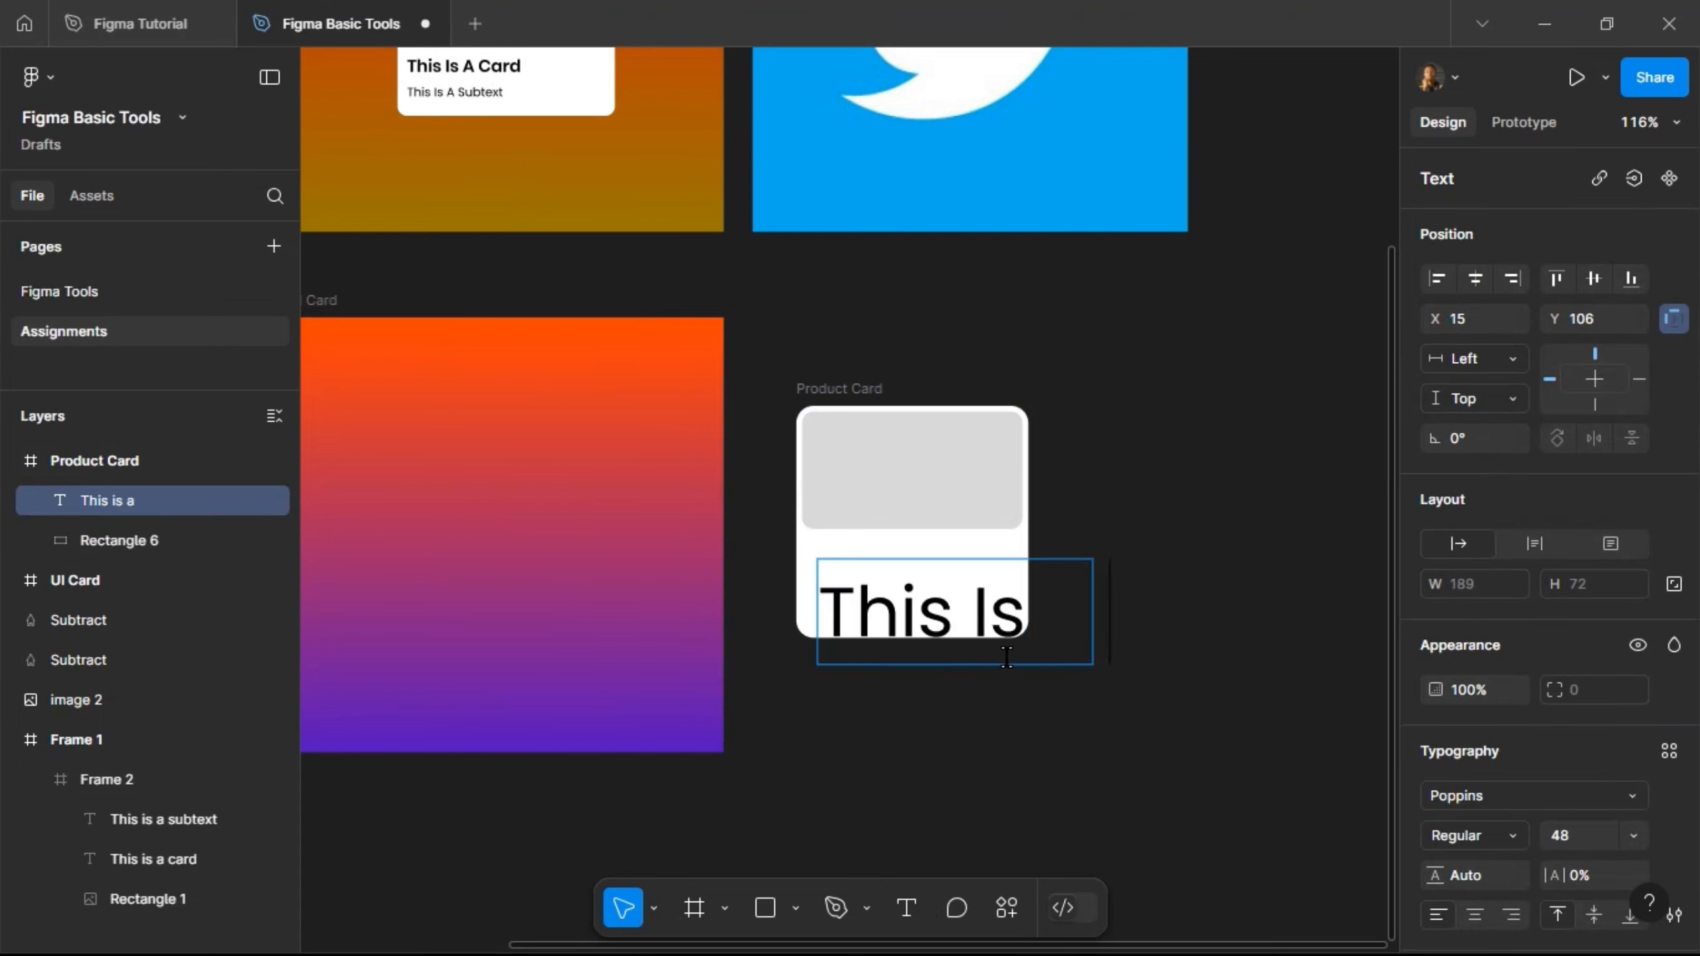
{"action": "type", "text": " Header"}
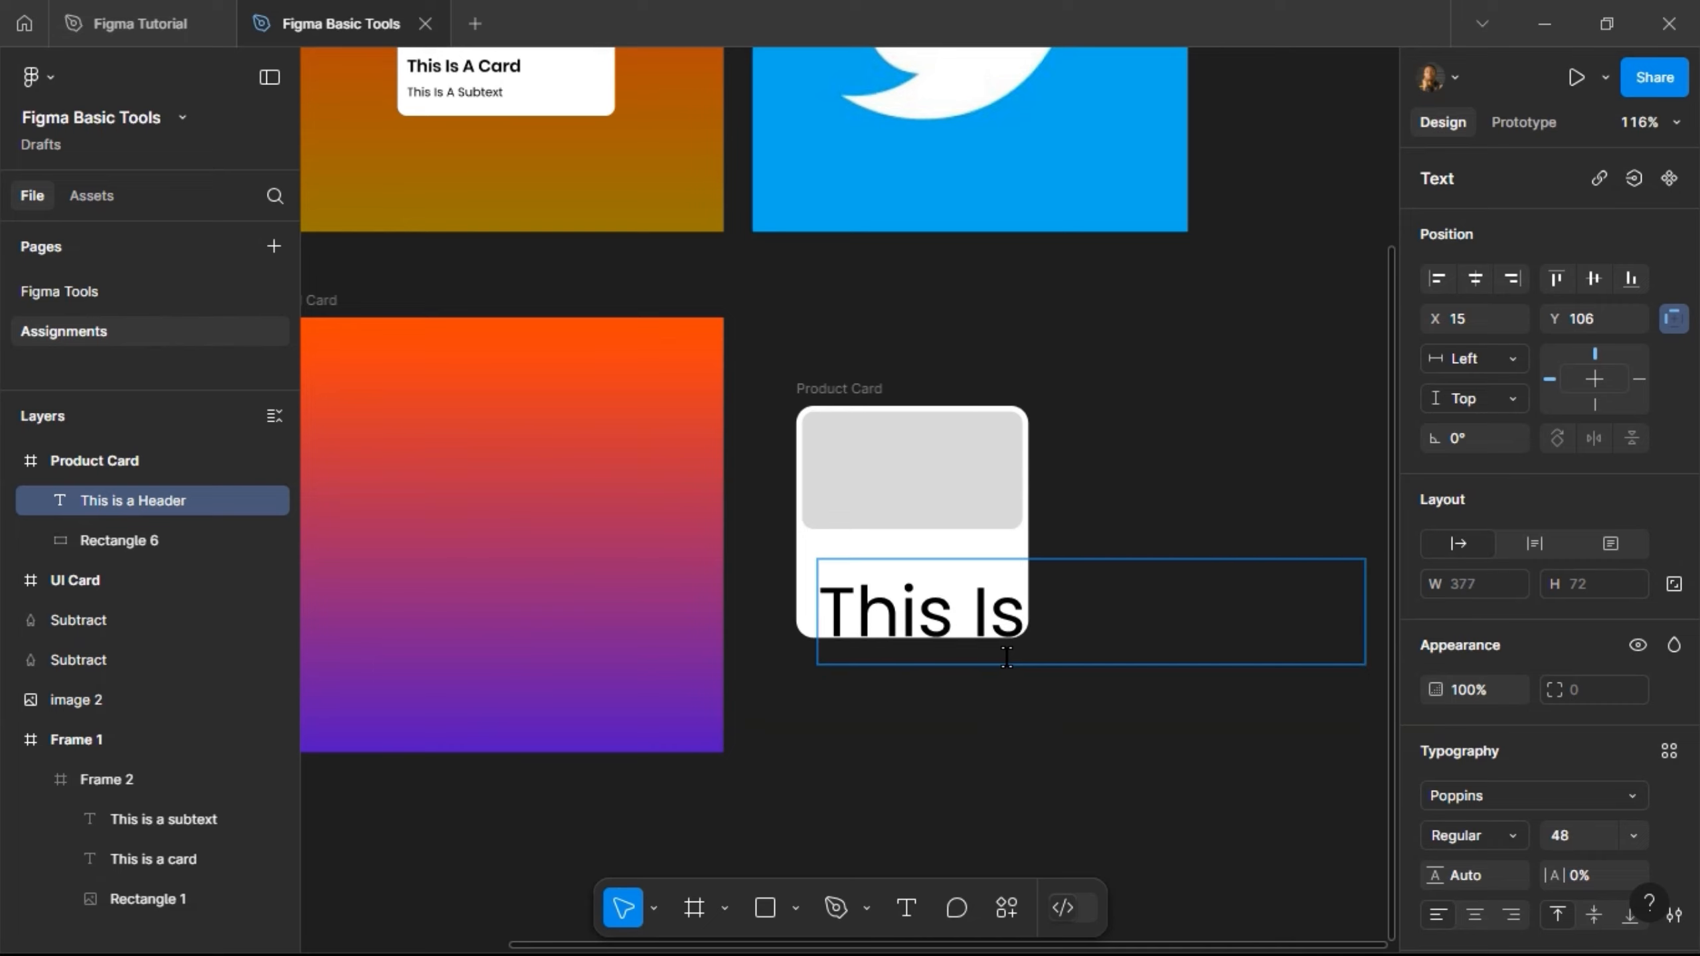
{"action": "key", "text": "Escape"}
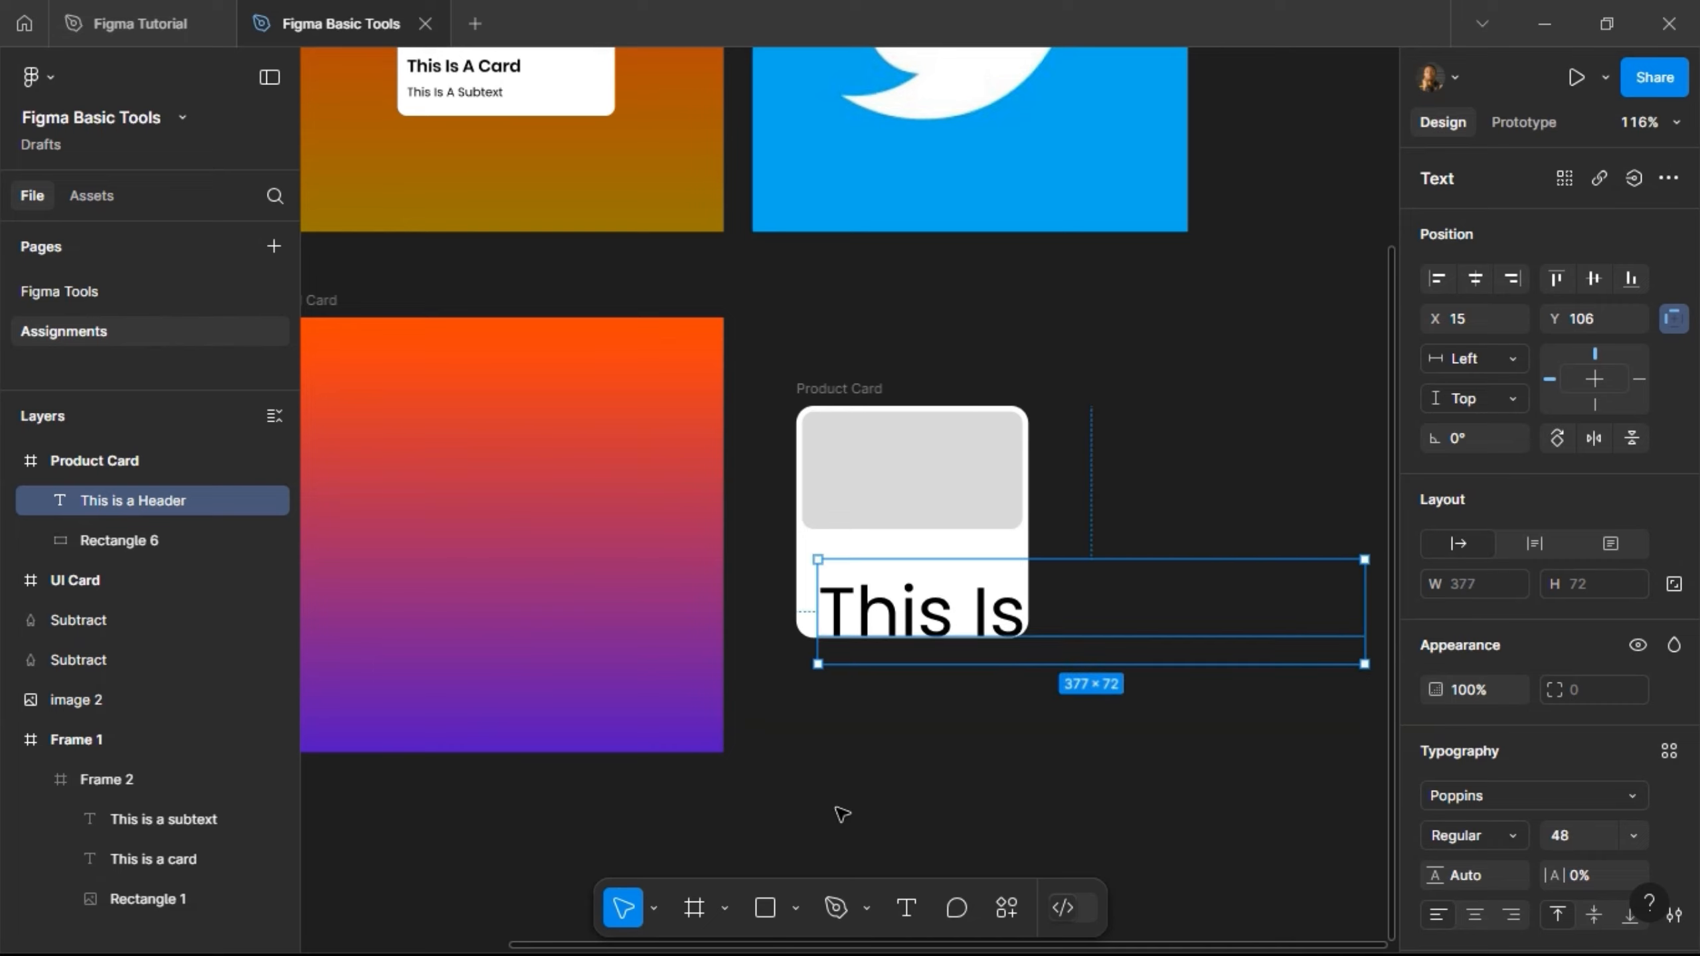
Step: Set the header text's font size to 16
{"action": "left_click", "coordinate": [1580, 837]}
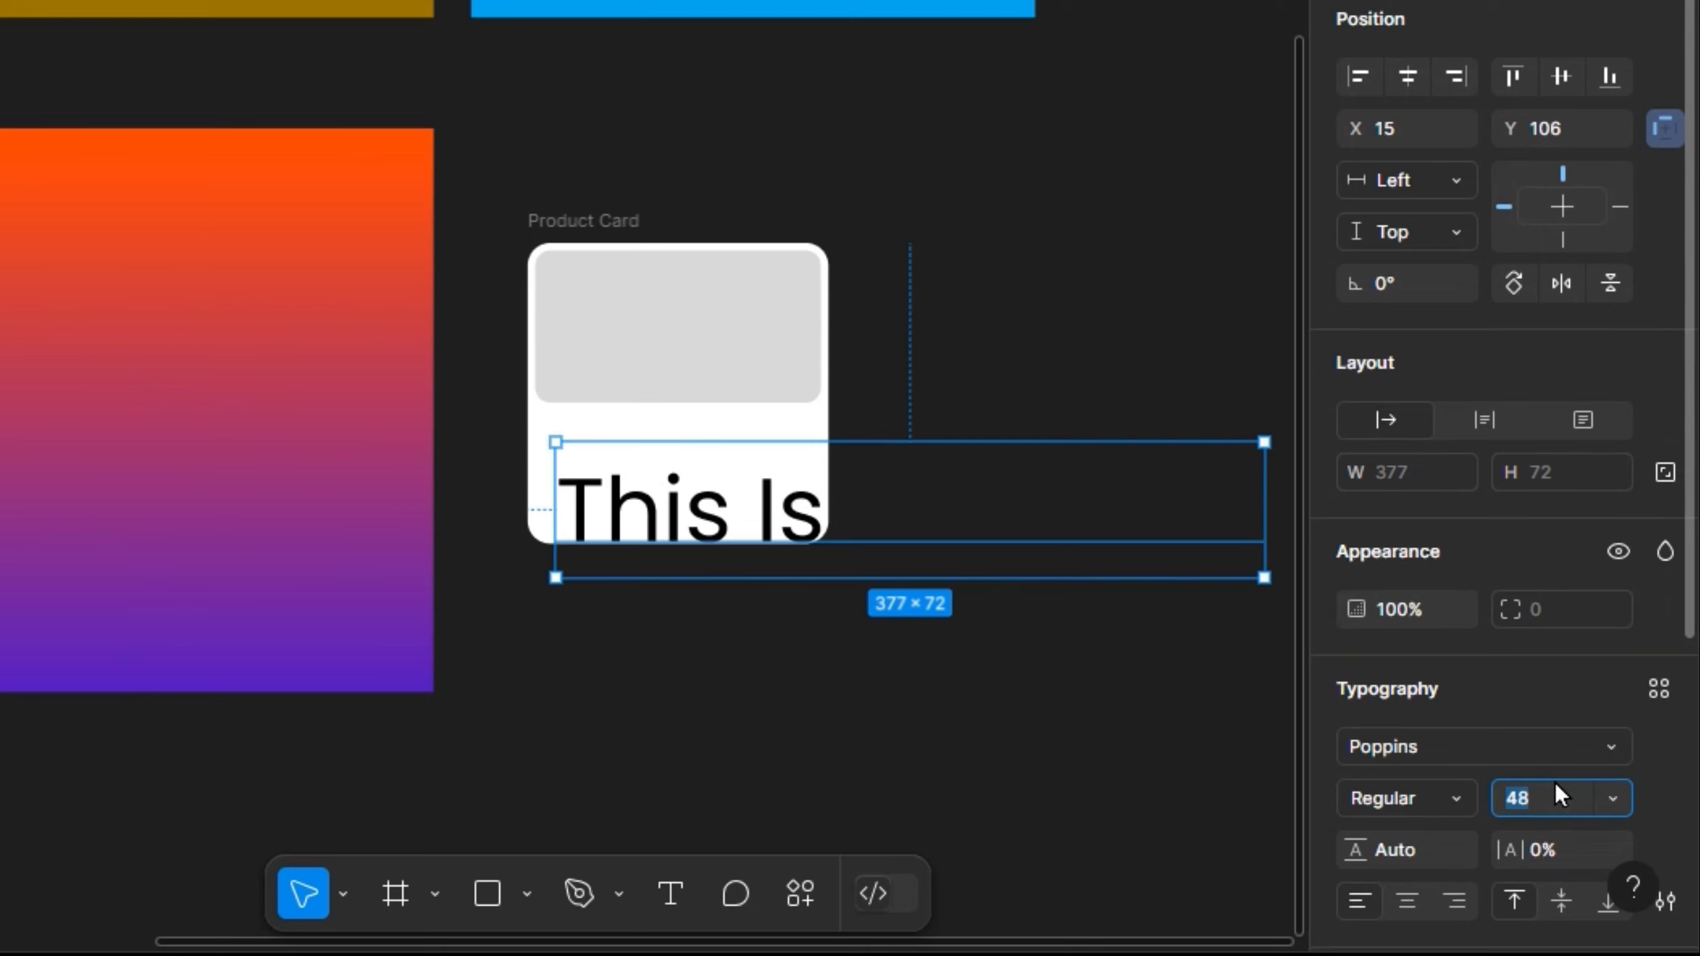
{"action": "scroll", "coordinate": [1546, 803], "scroll_direction": "down", "scroll_amount": 3}
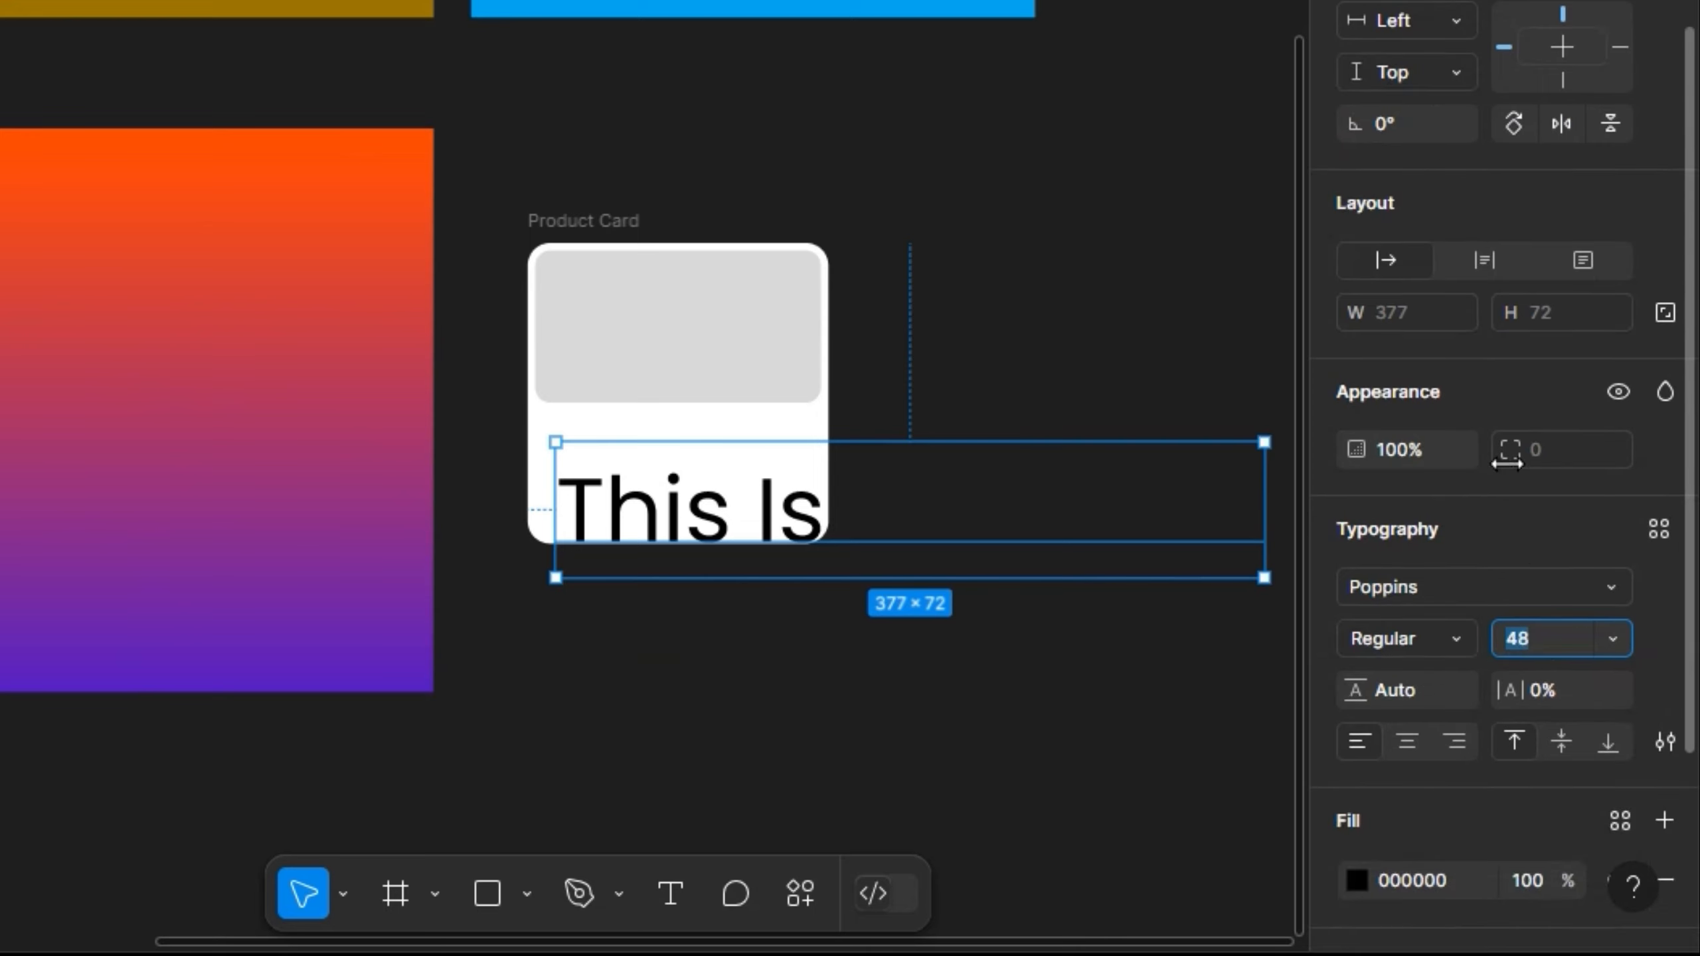
{"action": "left_click", "coordinate": [1535, 653]}
{"action": "key", "text": "Return"}
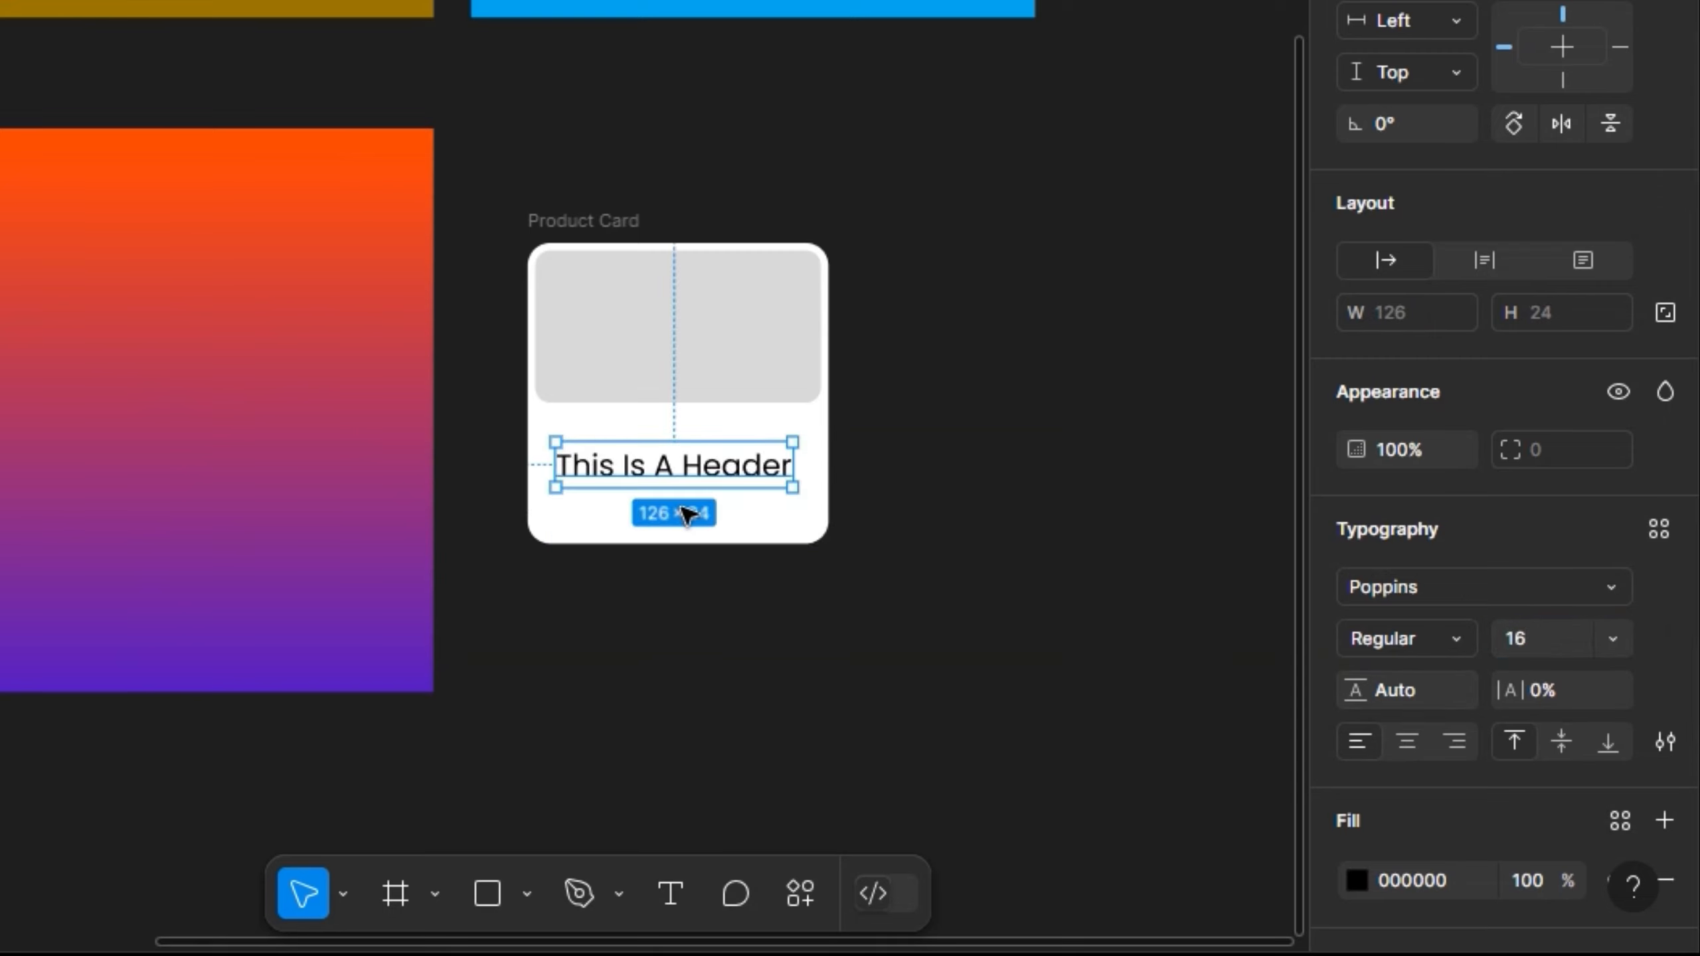
Step: Reduce the header text's font size to 14 and set its weight to SemiBold
{"action": "left_click", "coordinate": [1542, 634]}
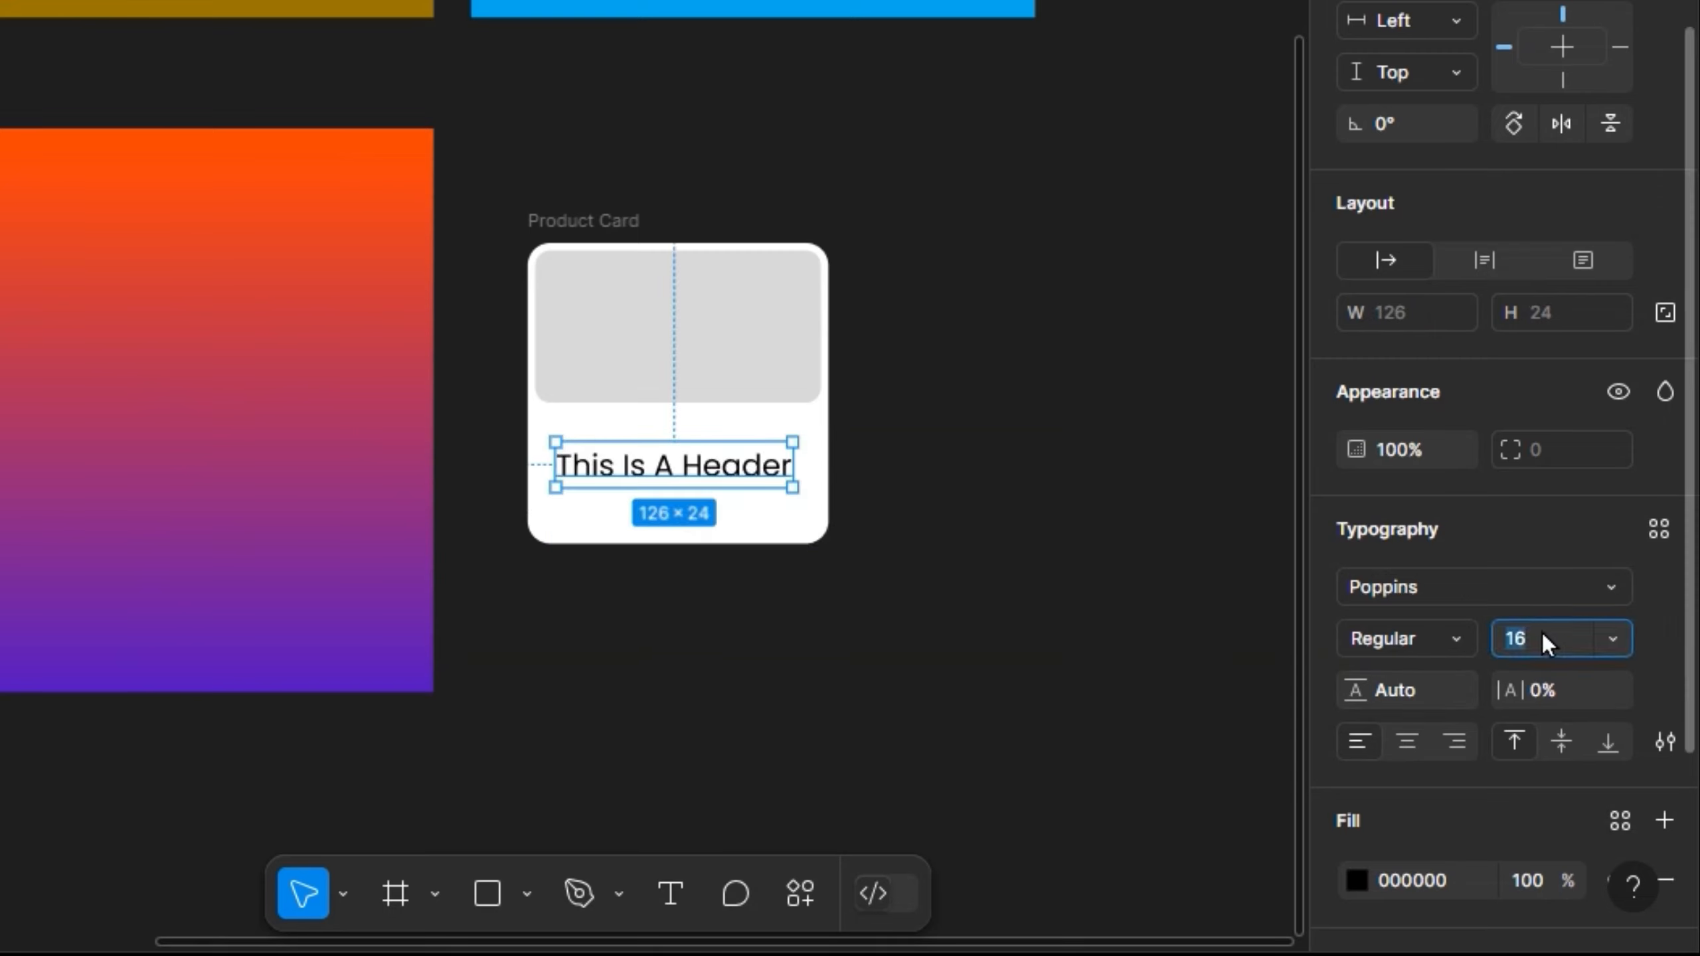
{"action": "key", "text": "Return"}
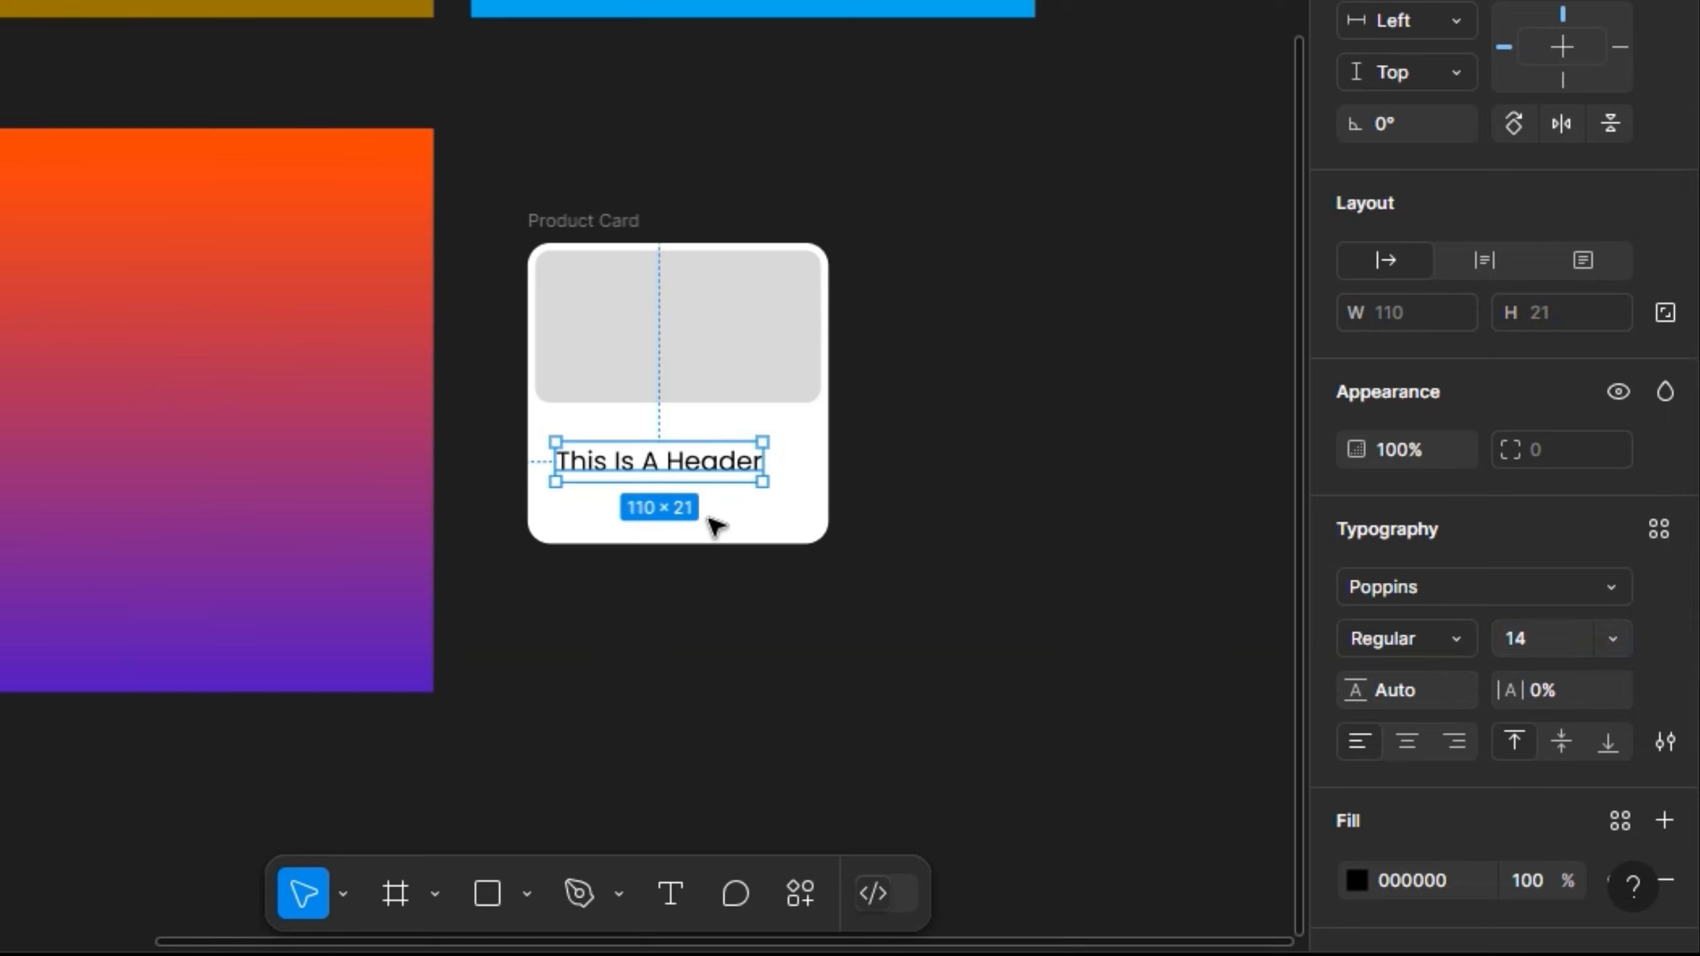
{"action": "left_click", "coordinate": [1458, 635]}
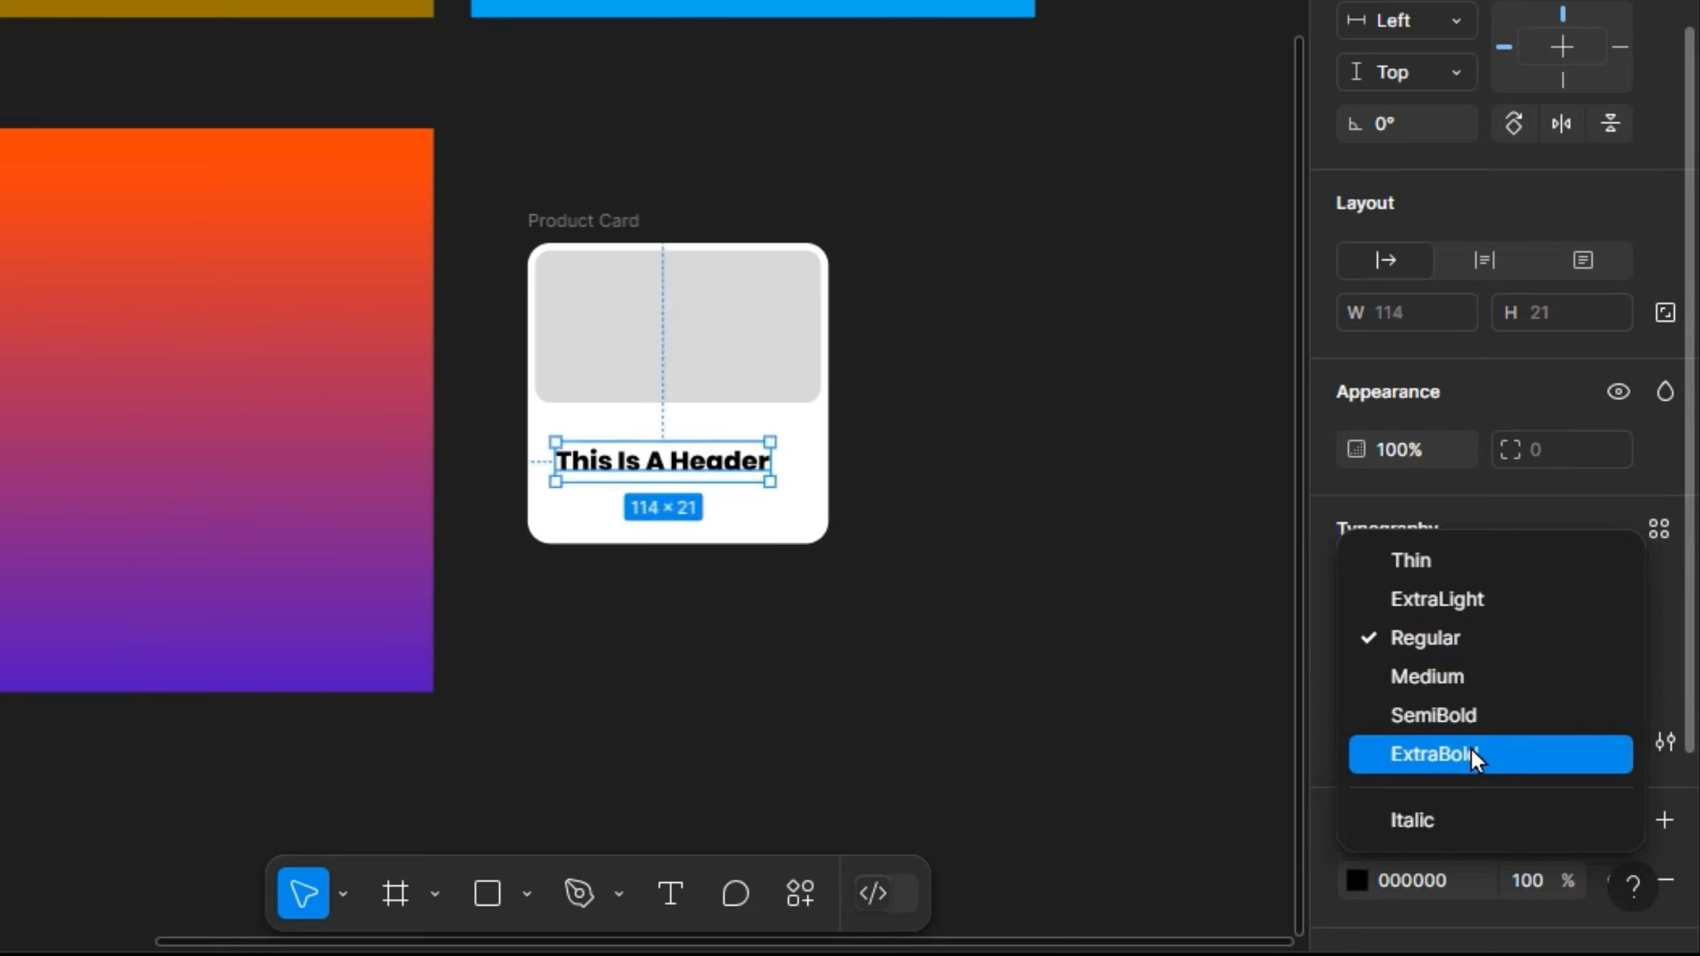
{"action": "left_click", "coordinate": [1467, 729]}
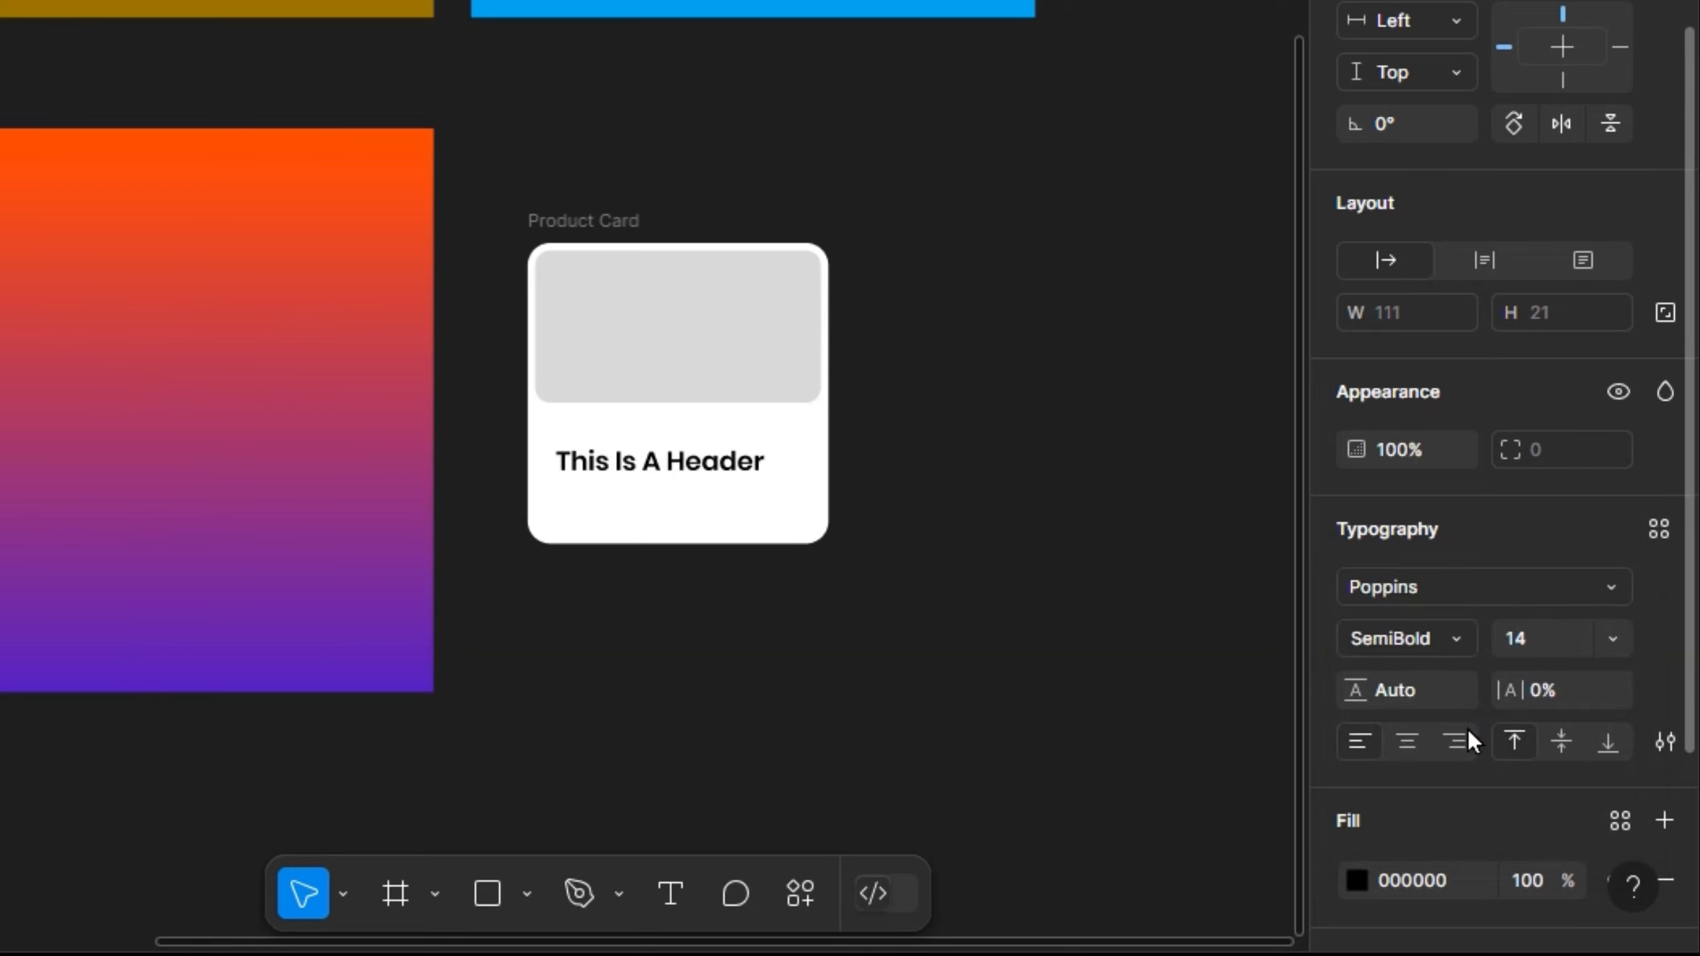
Step: Nudge the header text up by 1 and measure its spacing from the grey rectangle and the card's edges
{"action": "scroll", "coordinate": [622, 443], "scroll_direction": "up", "scroll_amount": 3}
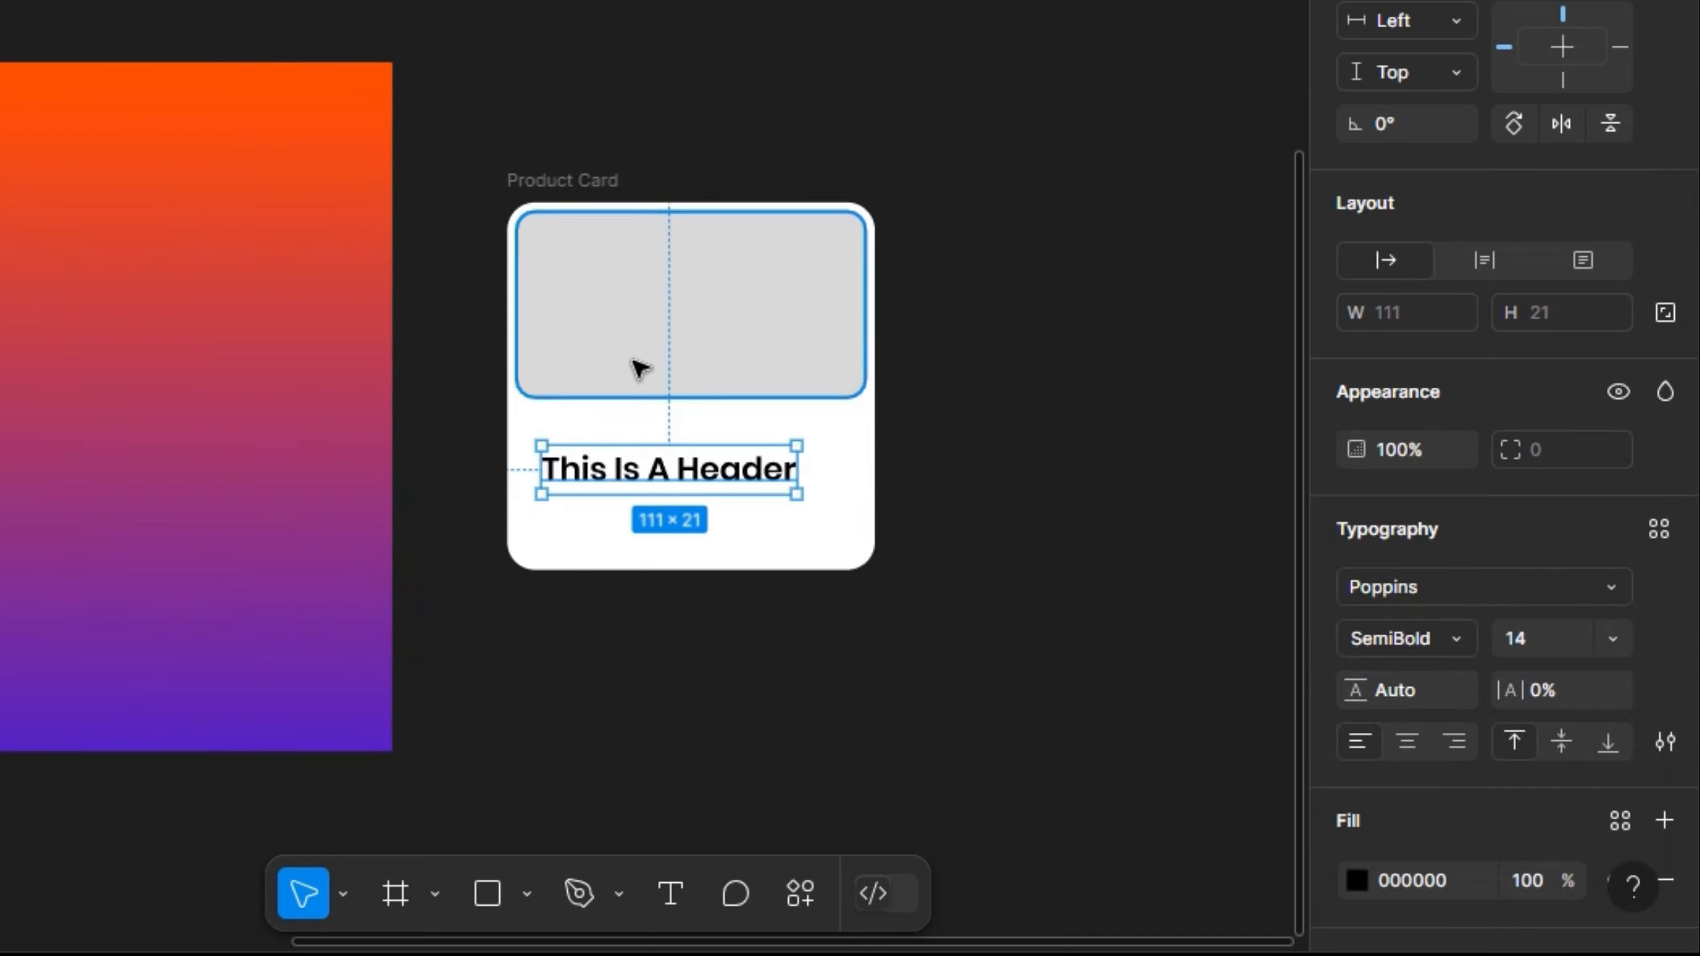
{"action": "key", "text": "Escape"}
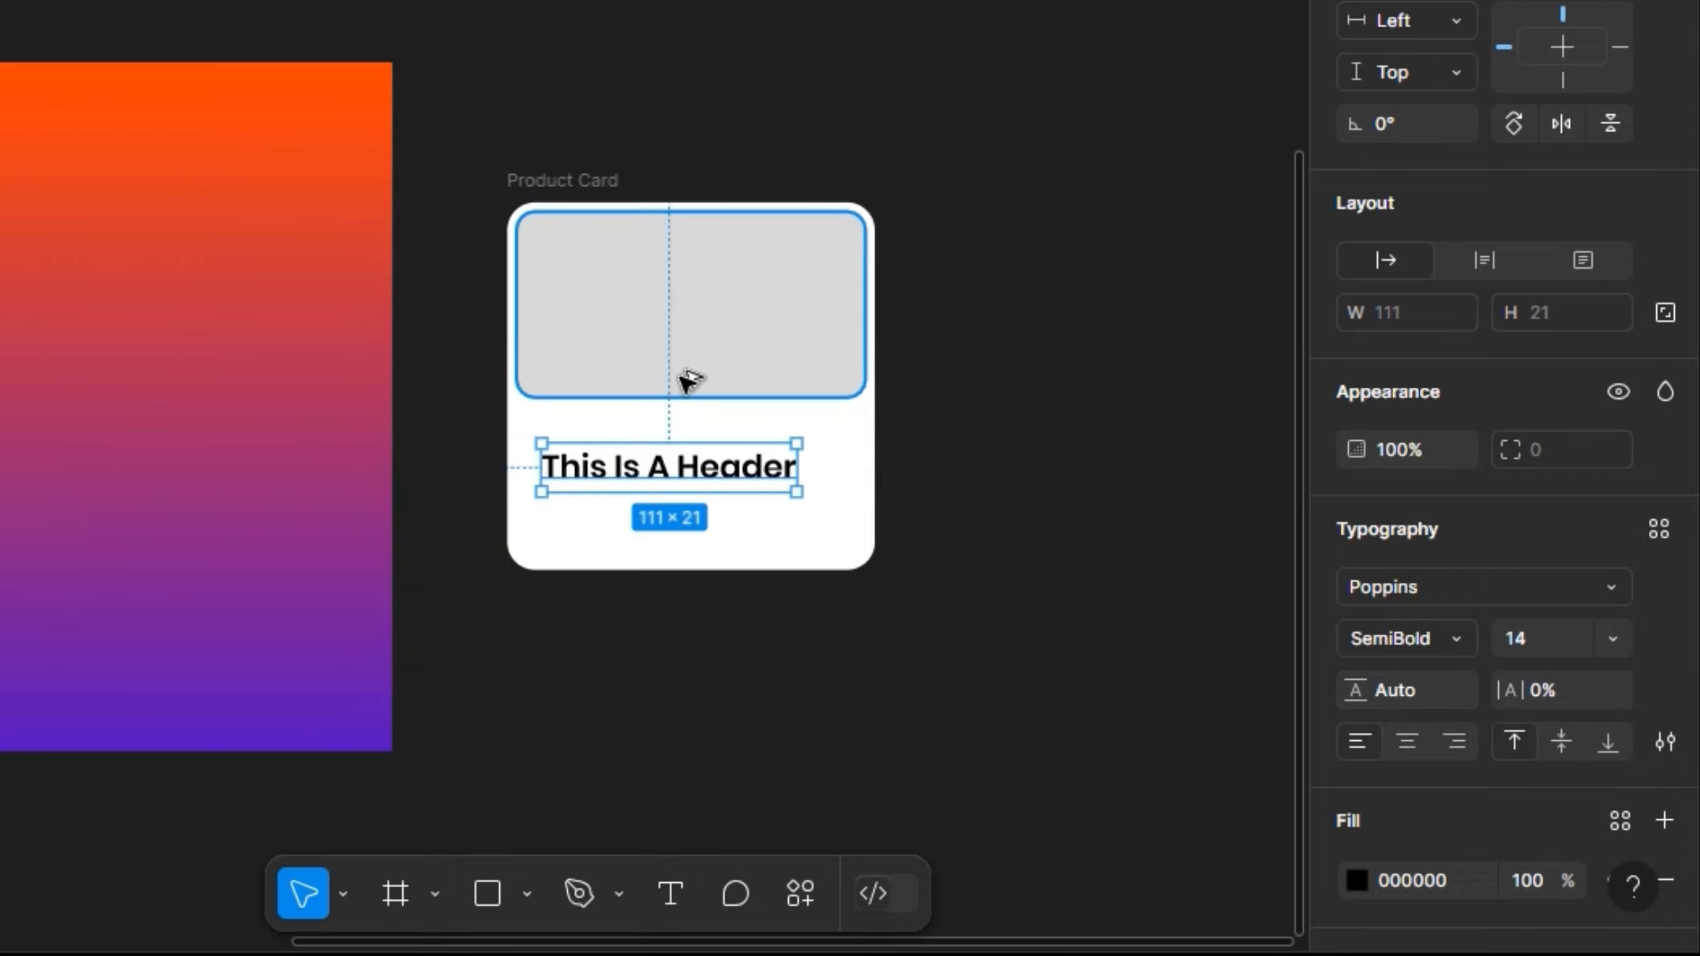
{"action": "key", "text": "alt"}
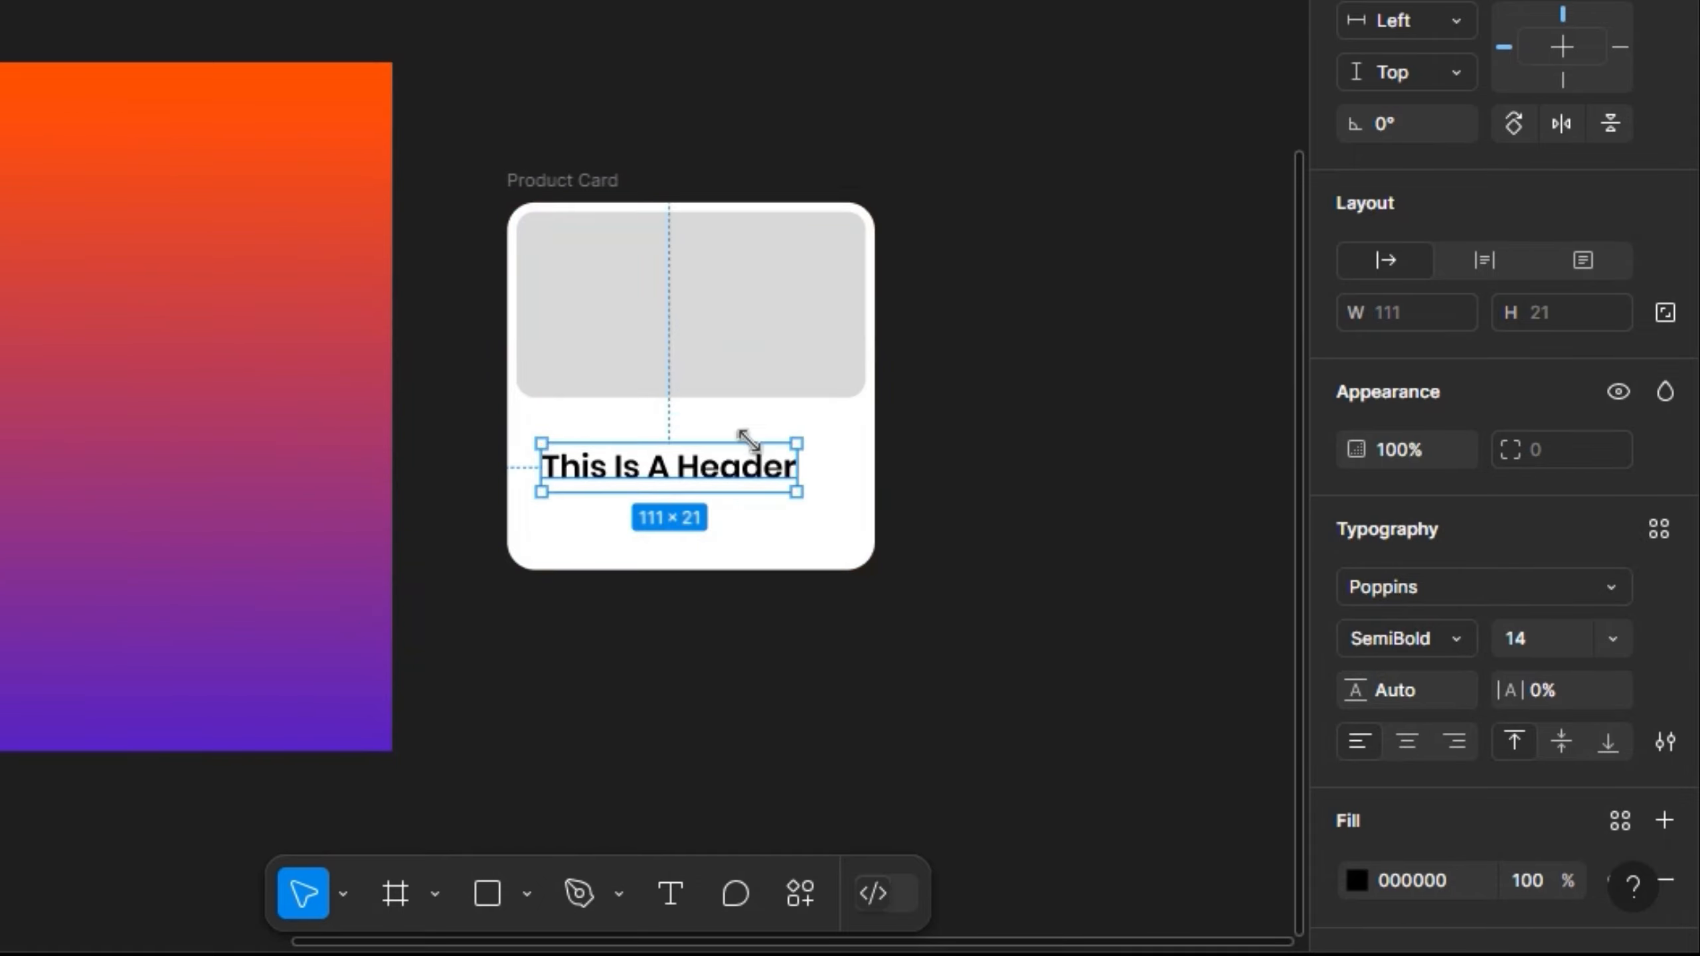
{"action": "key", "text": "alt"}
{"action": "key", "text": "alt"}
{"action": "key", "text": "alt"}
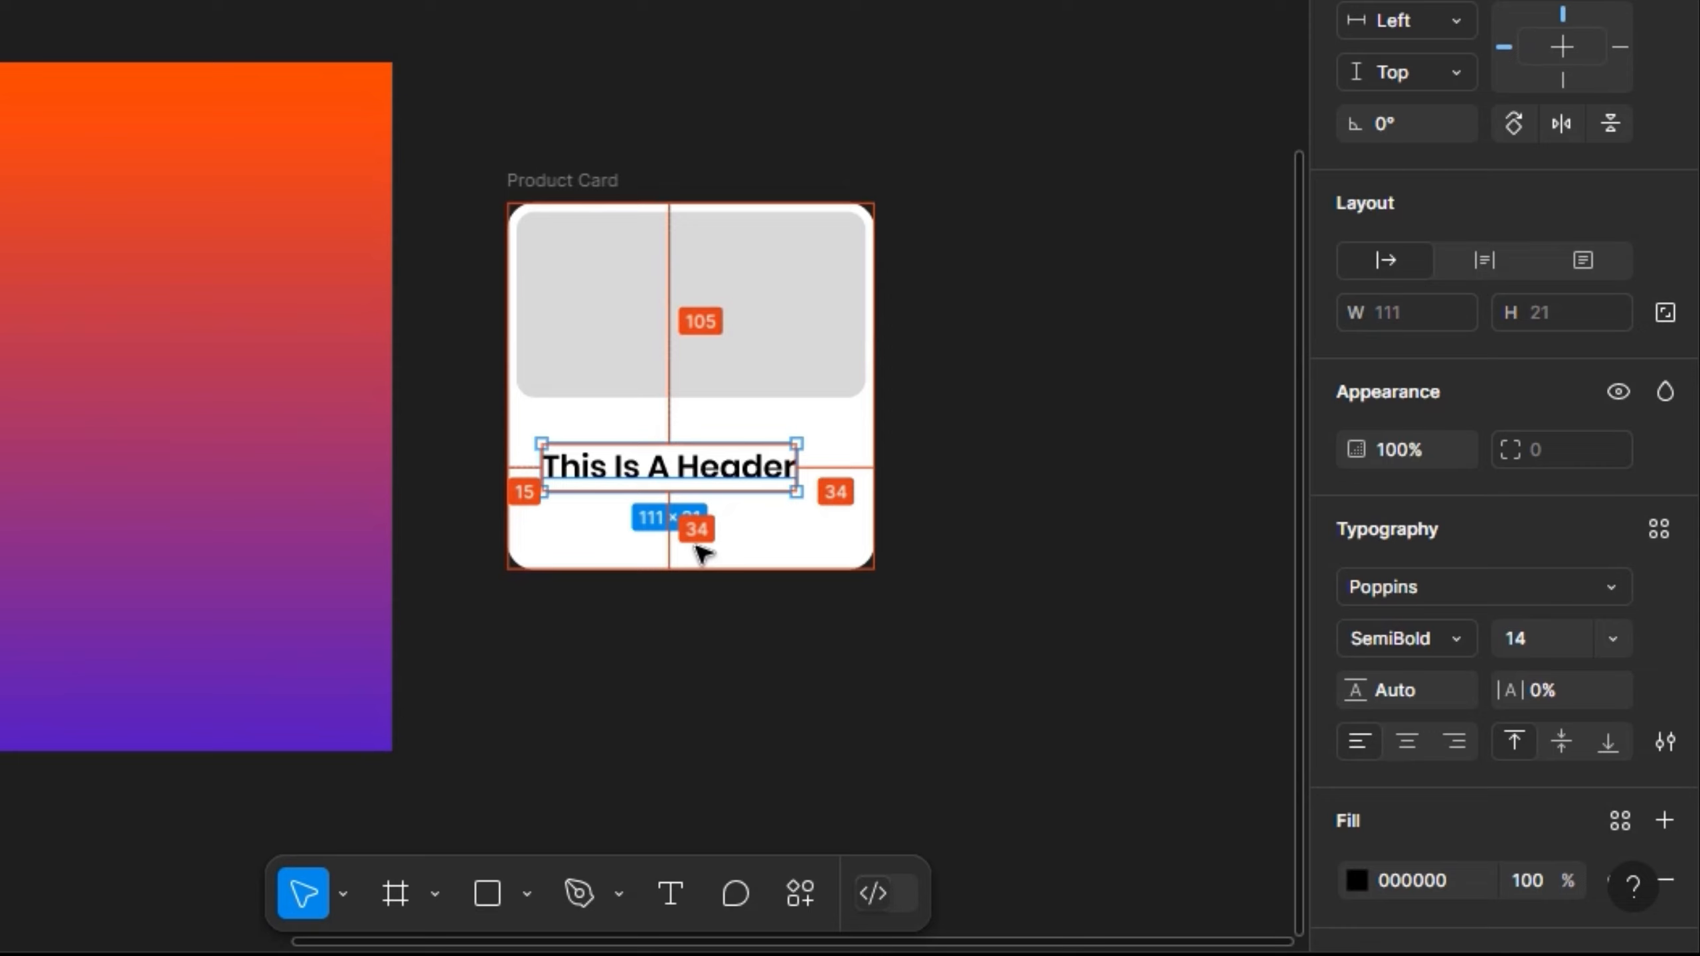
{"action": "key", "text": "alt"}
{"action": "key", "text": "alt"}
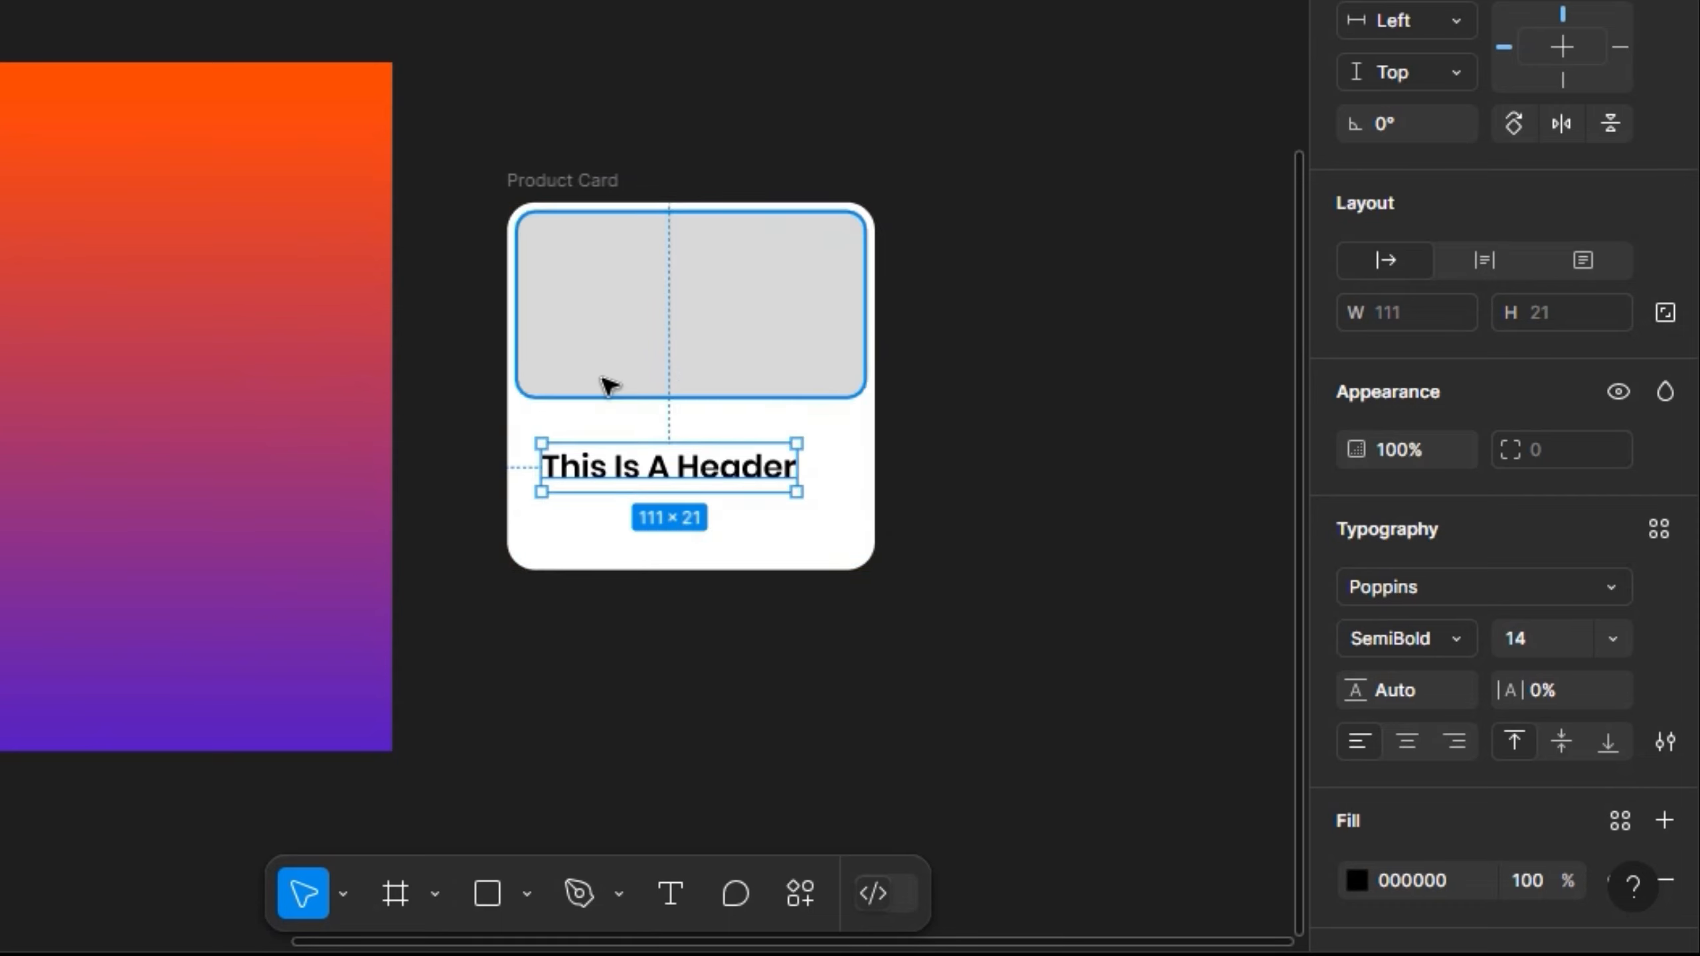
Step: Move the header text left until it sits 4 from the grey rectangle's left edge
{"action": "key", "text": "alt"}
{"action": "key", "text": "Left"}
{"action": "key", "text": "Left"}
{"action": "key", "text": "Left"}
{"action": "key", "text": "Left"}
{"action": "key", "text": "Left"}
{"action": "key", "text": "Left"}
{"action": "key", "text": "Left"}
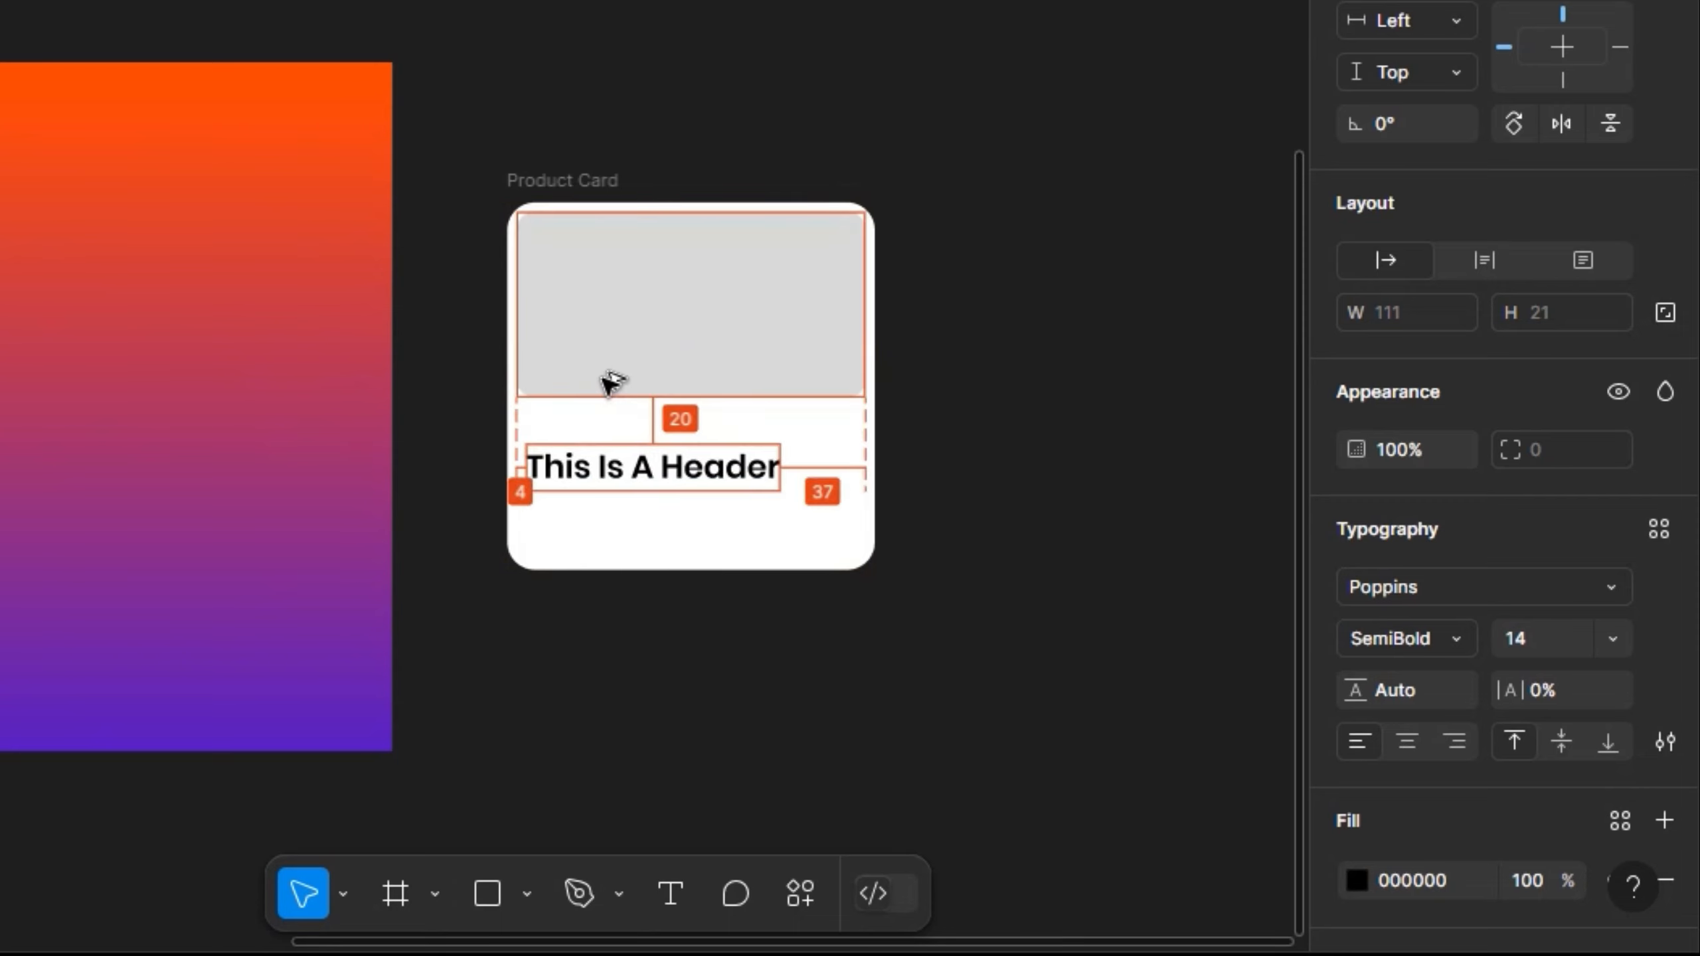
{"action": "key", "text": "alt"}
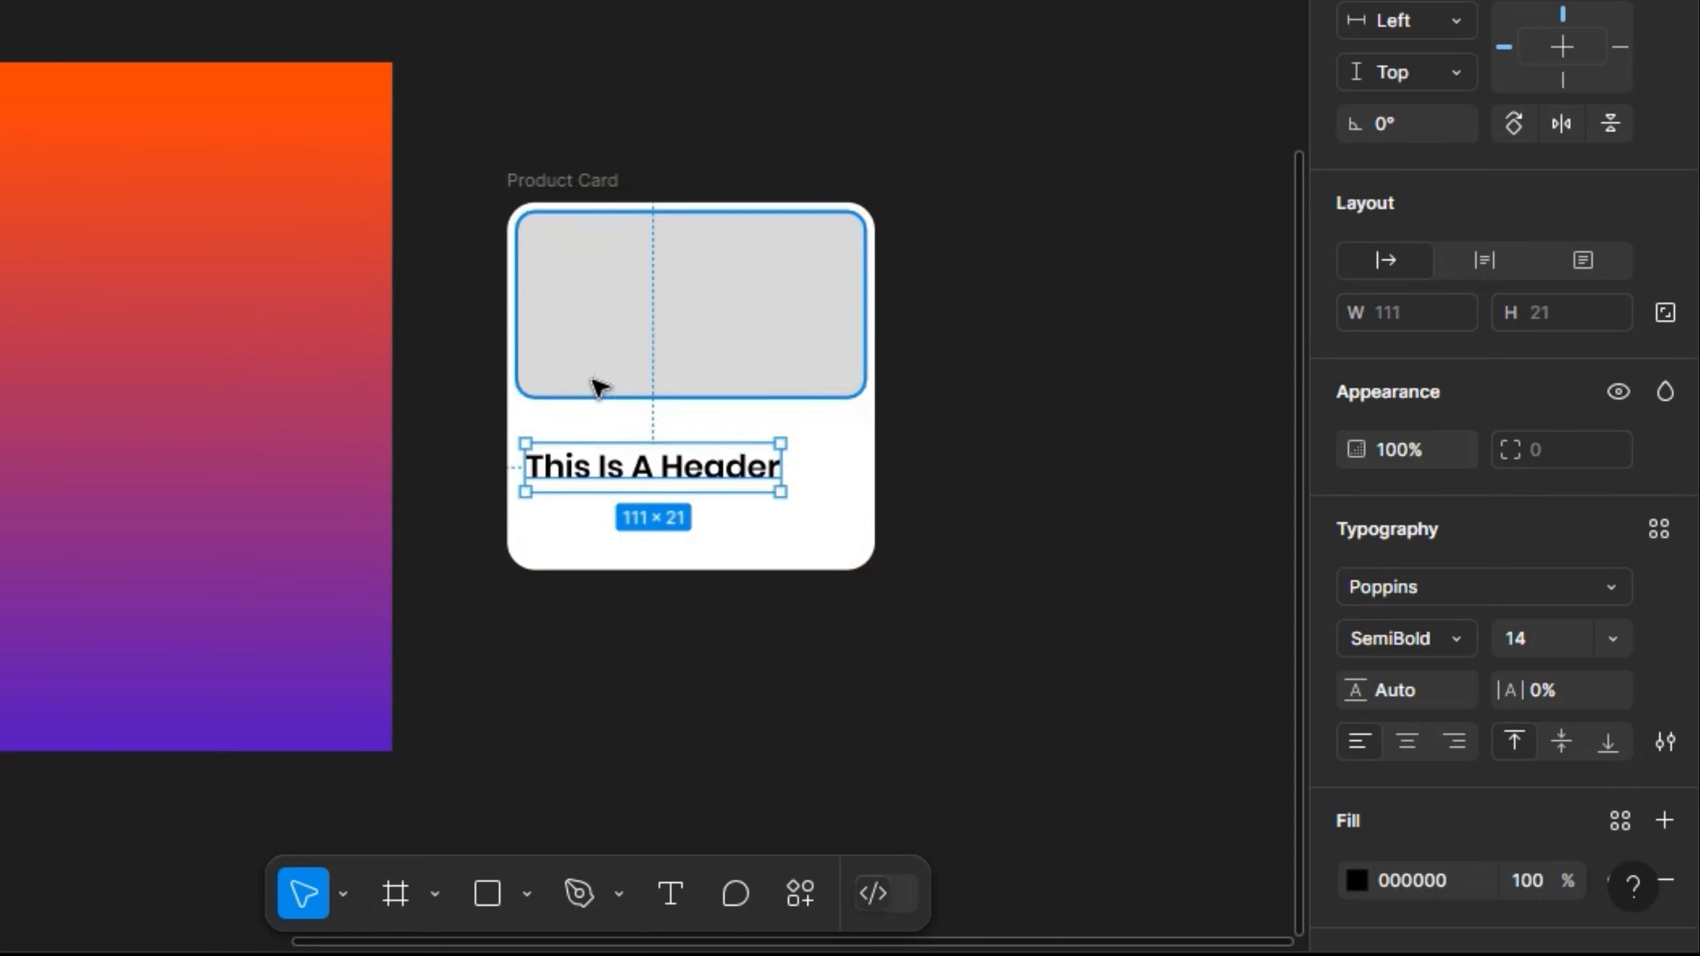
Step: Nudge the header text down by 2 and up by 10 so it sits 12 below the grey rectangle
{"action": "key", "text": "alt"}
{"action": "key", "text": "Down"}
{"action": "key", "text": "Down"}
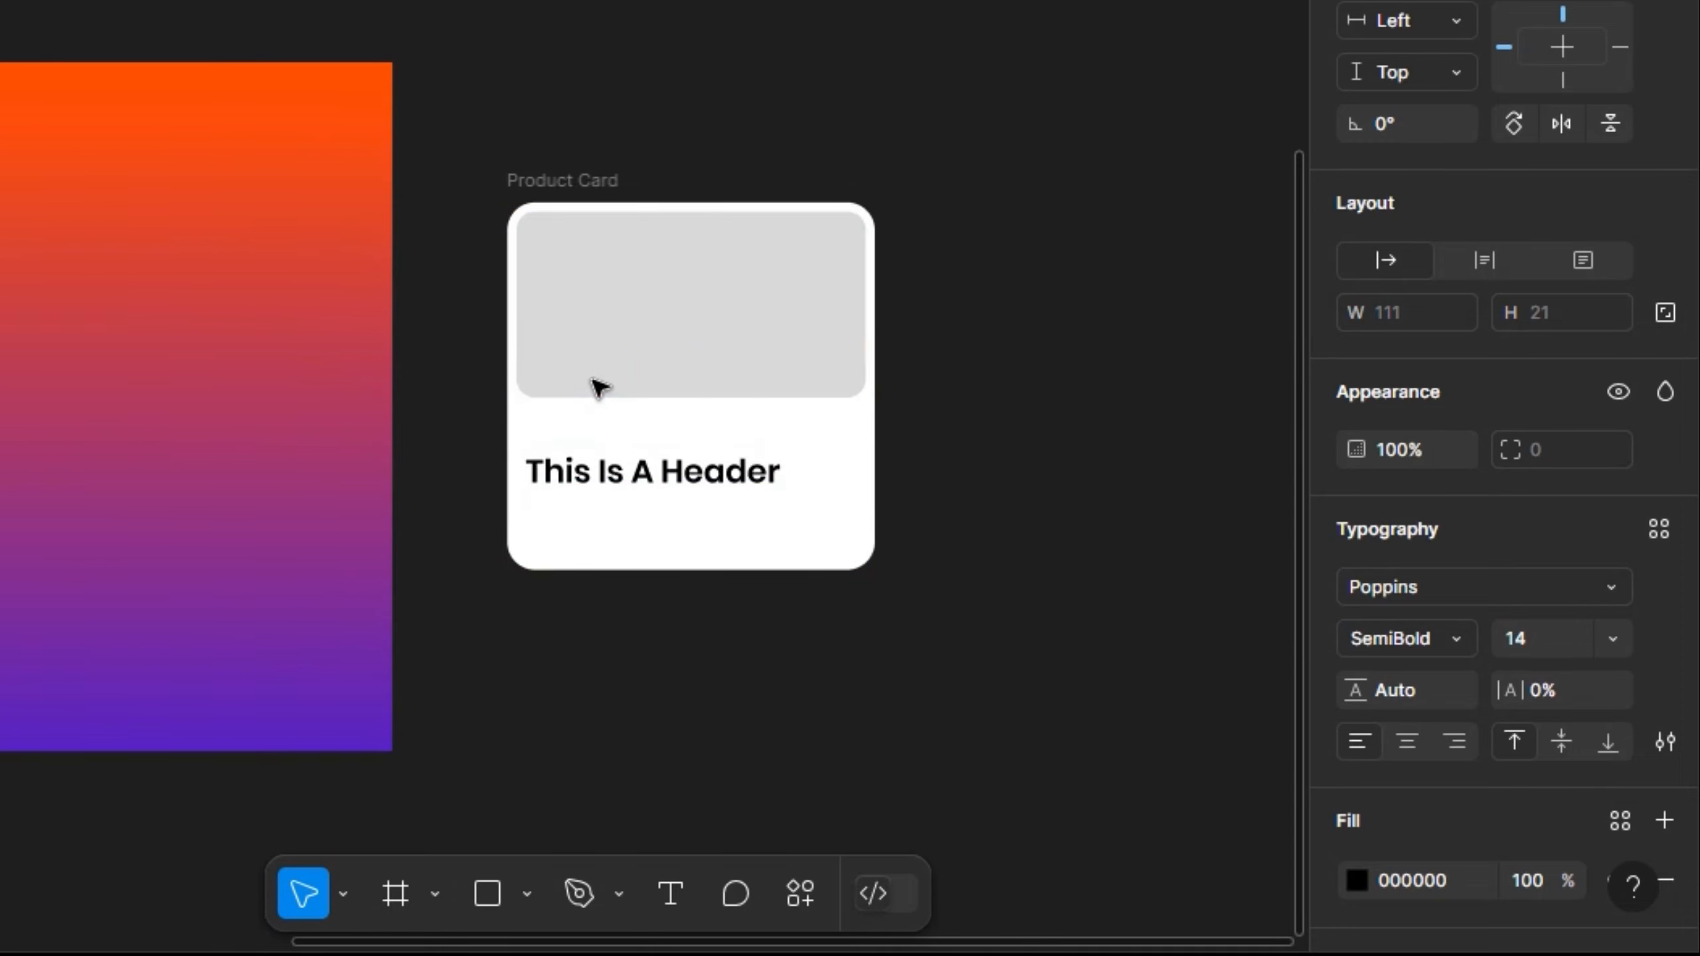
{"action": "key", "text": "alt"}
{"action": "key", "text": "shift+Up"}
{"action": "key", "text": "alt"}
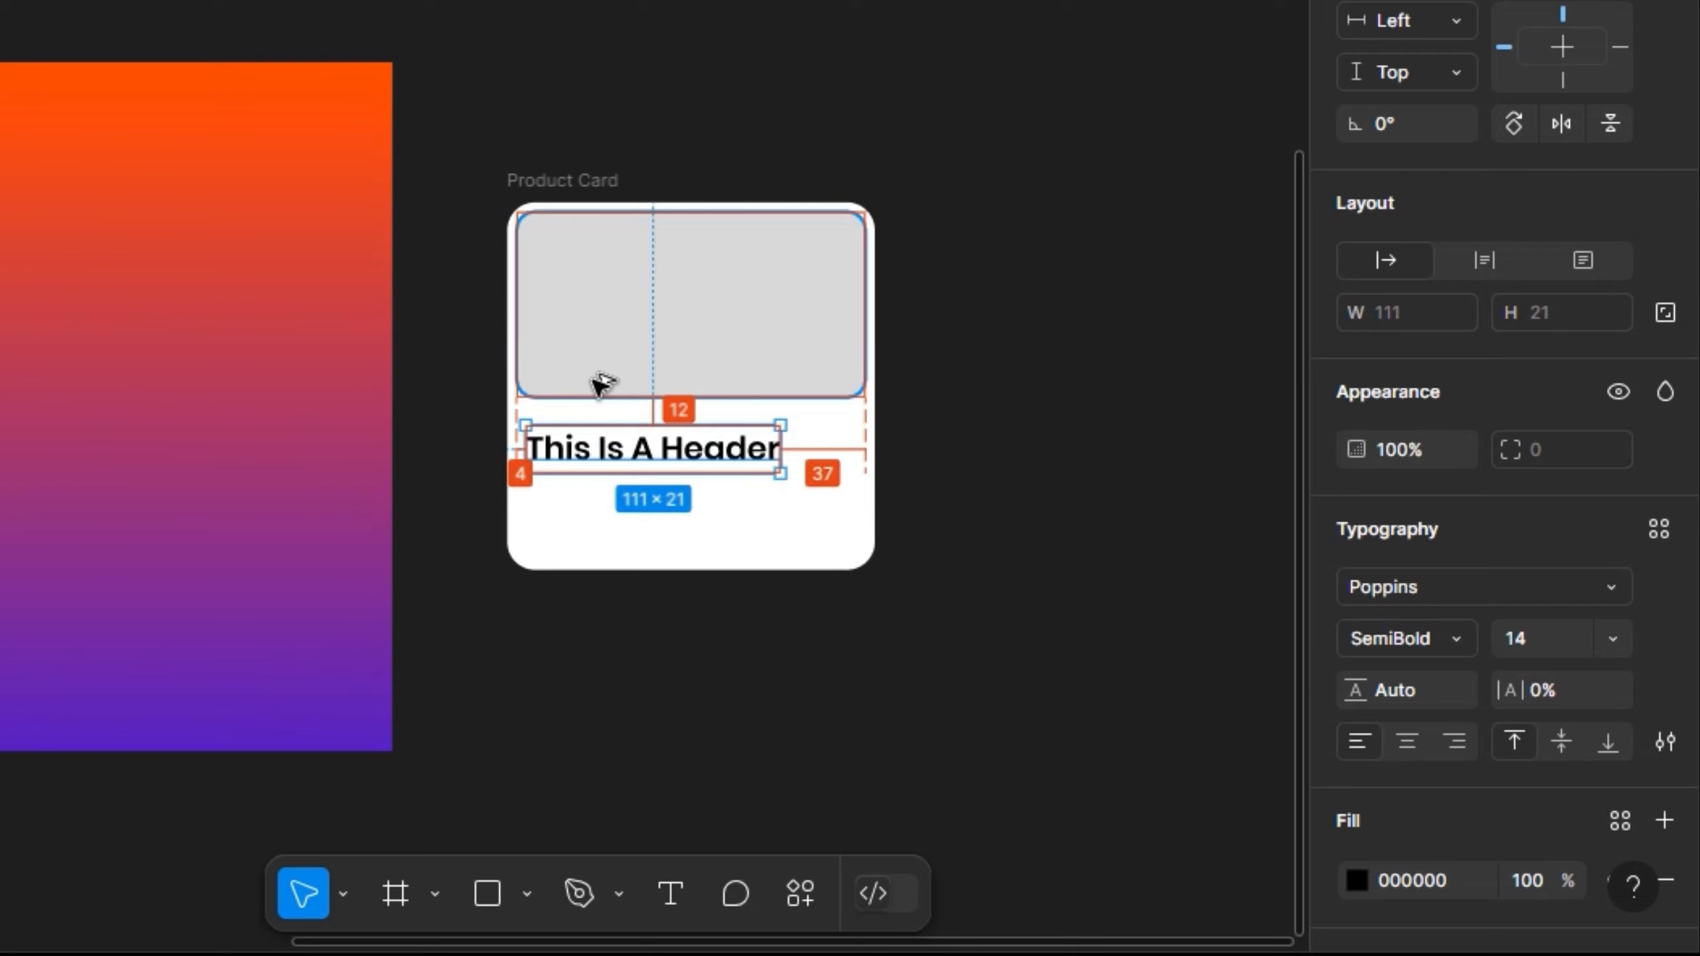
Step: Shift the header text down to the card's lower edge in increments of 10 and back up the same distance
{"action": "key", "text": "shift+Down"}
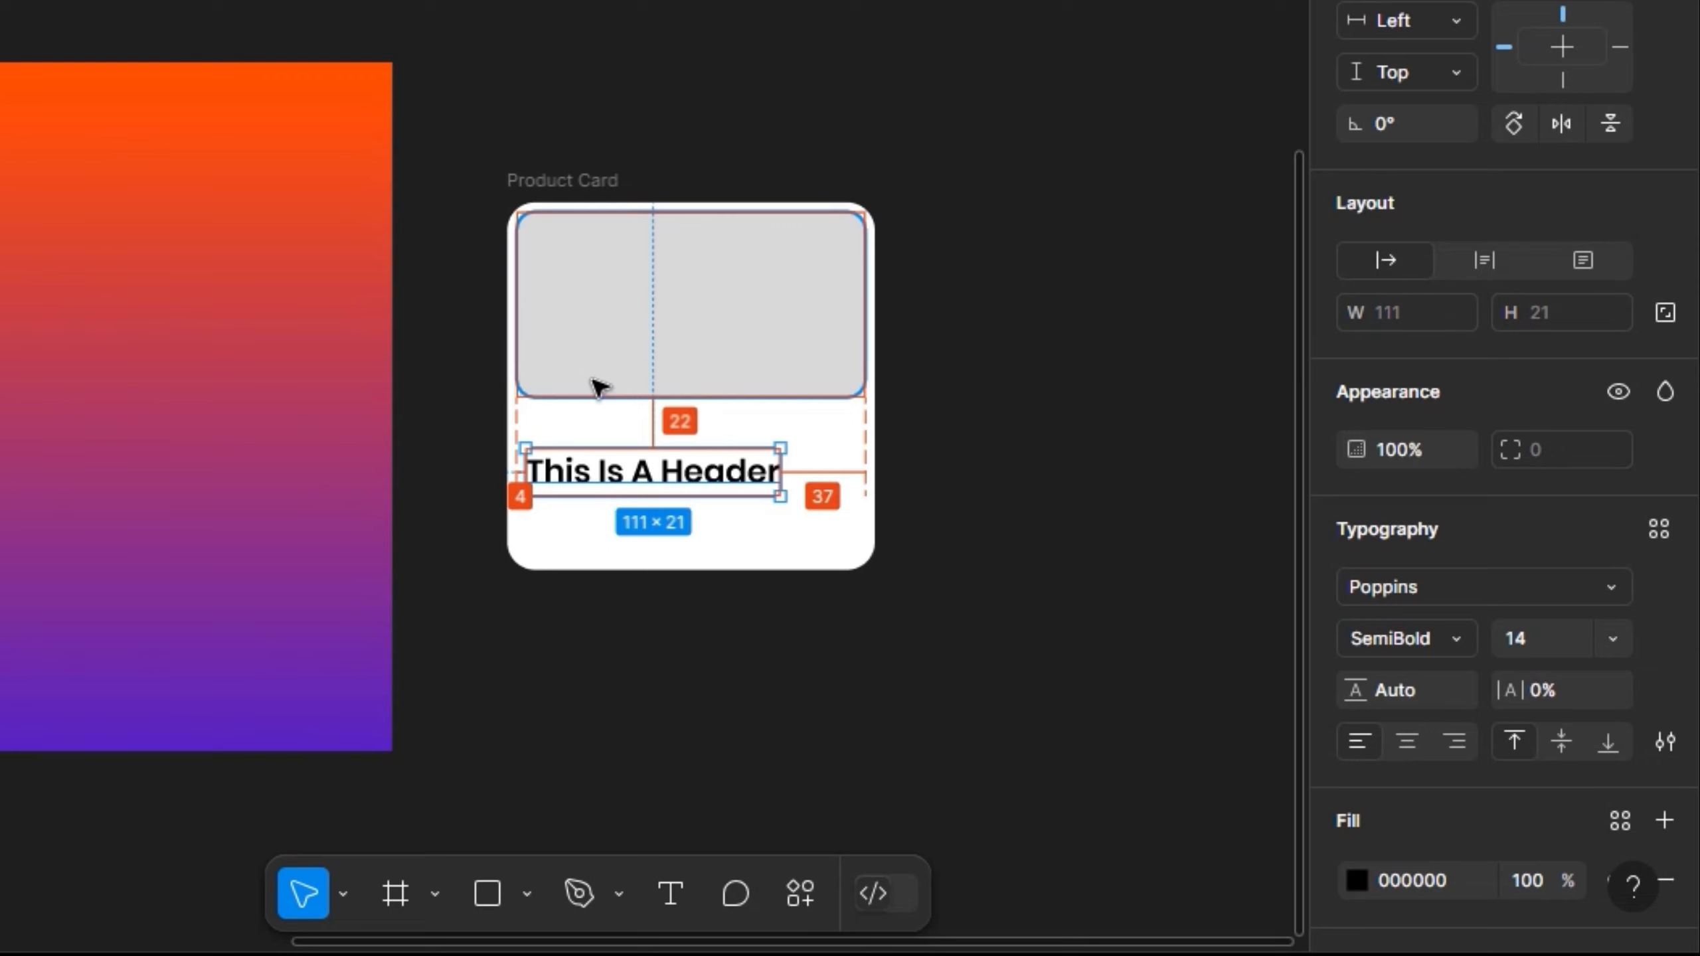
{"action": "key", "text": "shift+Down"}
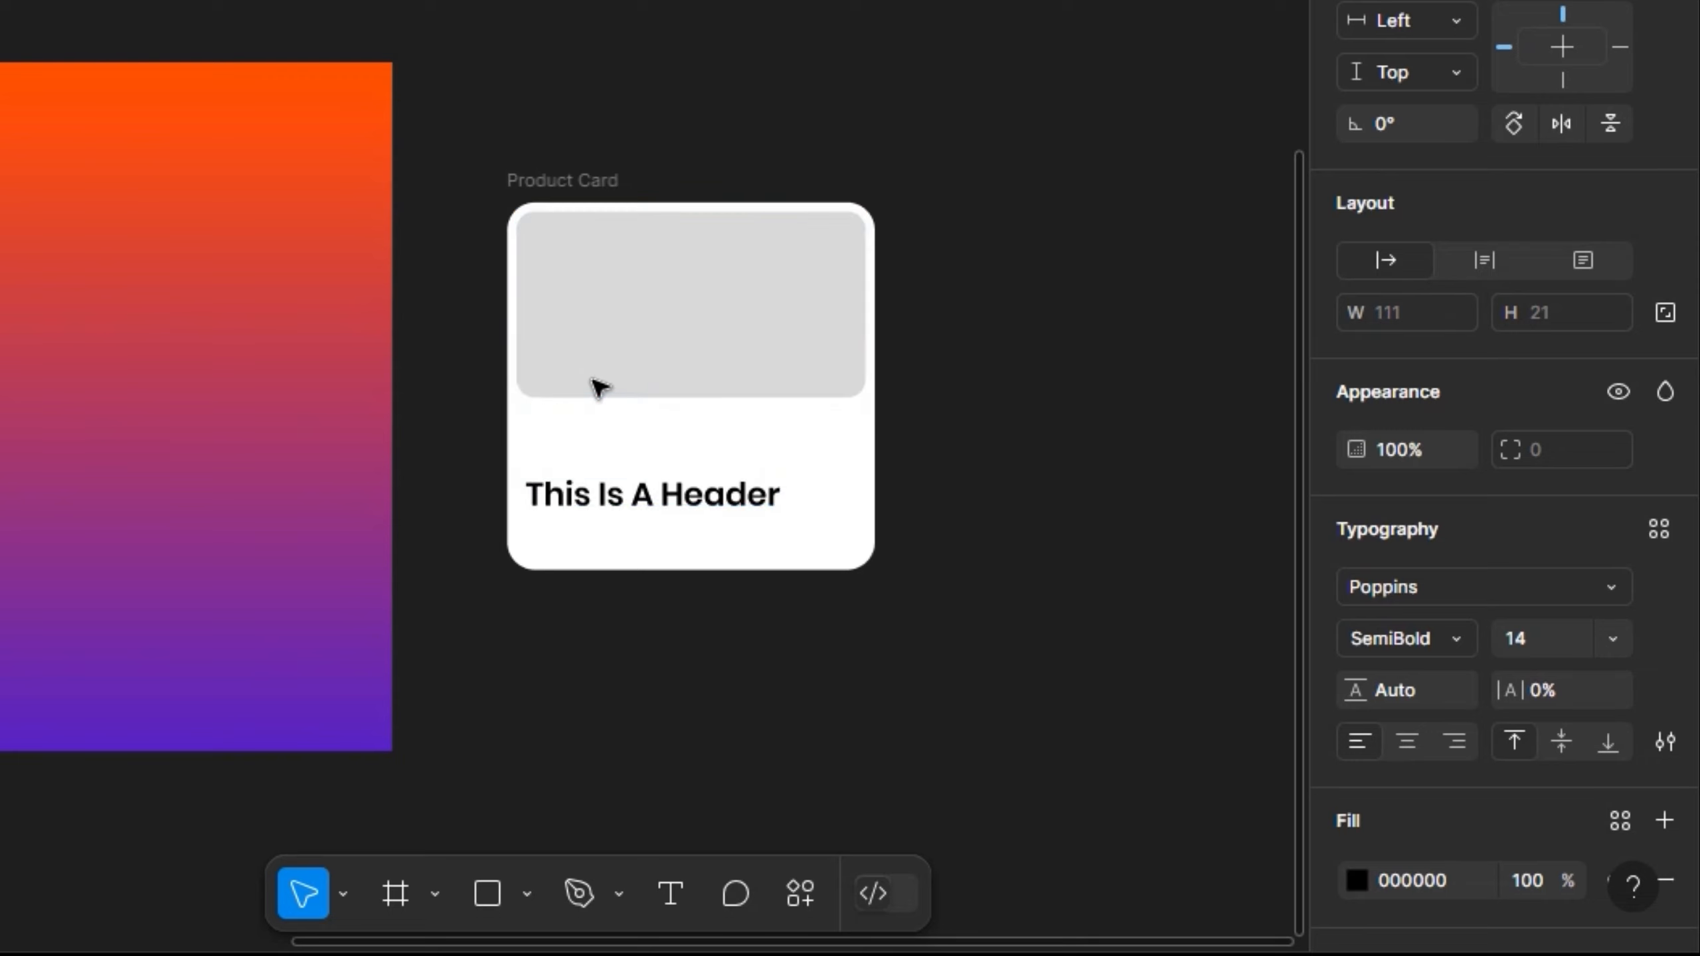
{"action": "key", "text": "shift+Down"}
{"action": "key", "text": "shift+Down"}
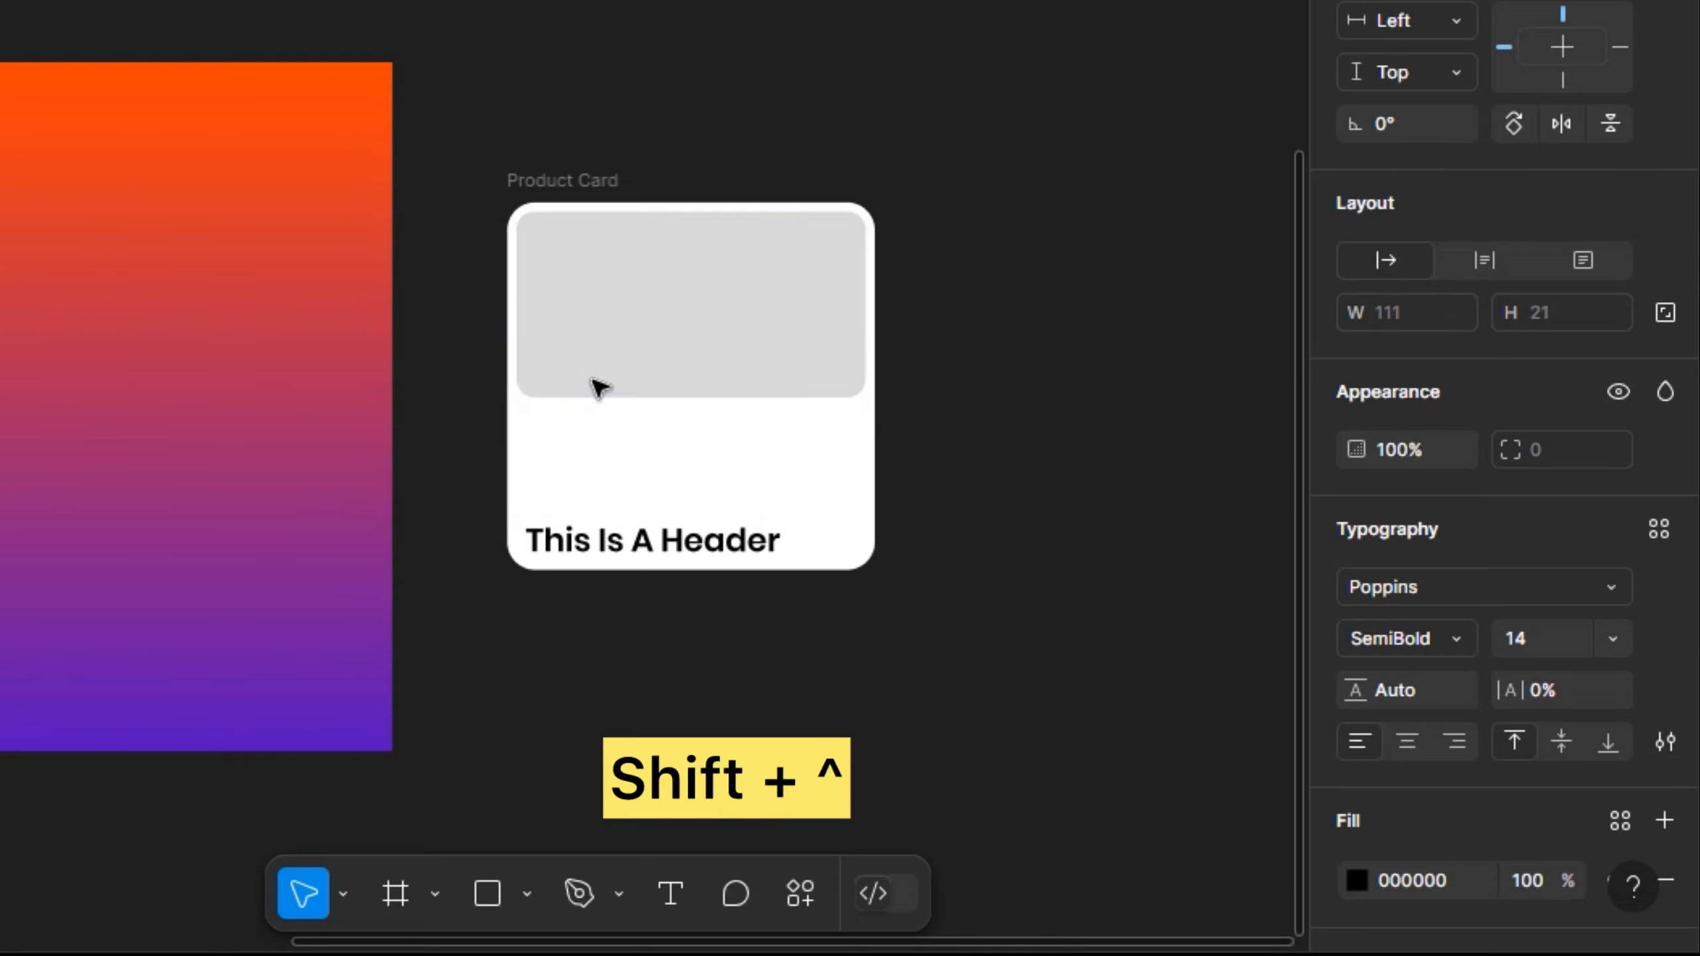
{"action": "key", "text": "shift+Up"}
{"action": "key", "text": "shift+Up"}
{"action": "key", "text": "shift+Up"}
{"action": "key", "text": "shift+Up"}
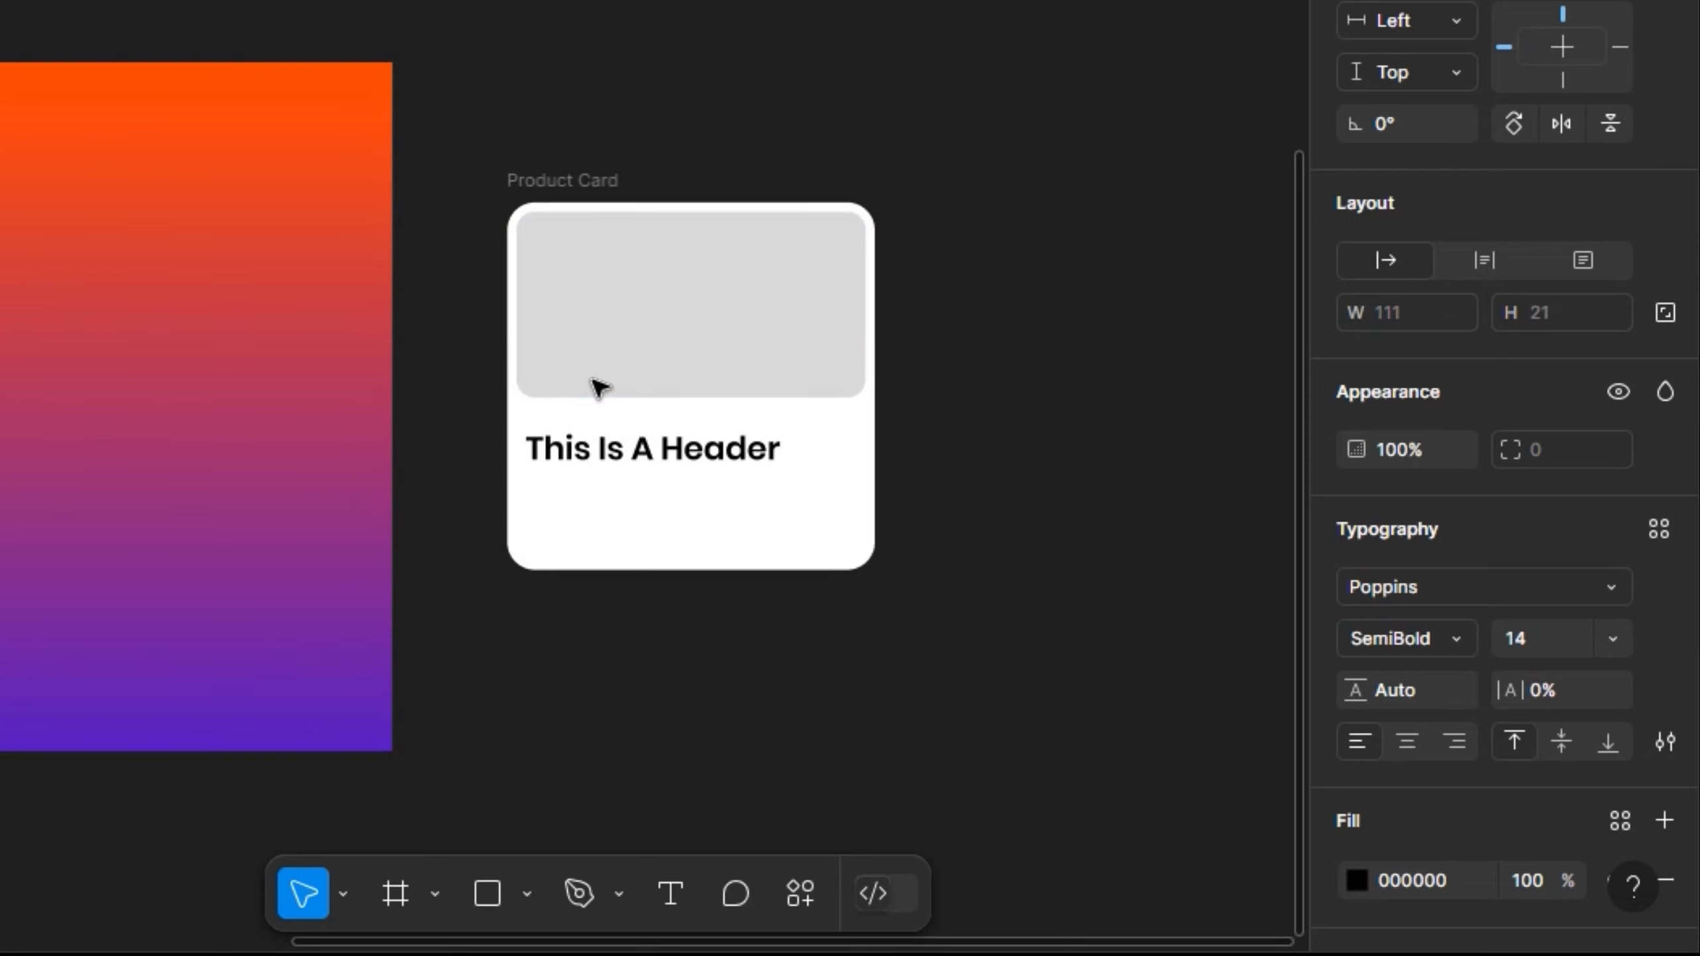
{"action": "key", "text": "alt"}
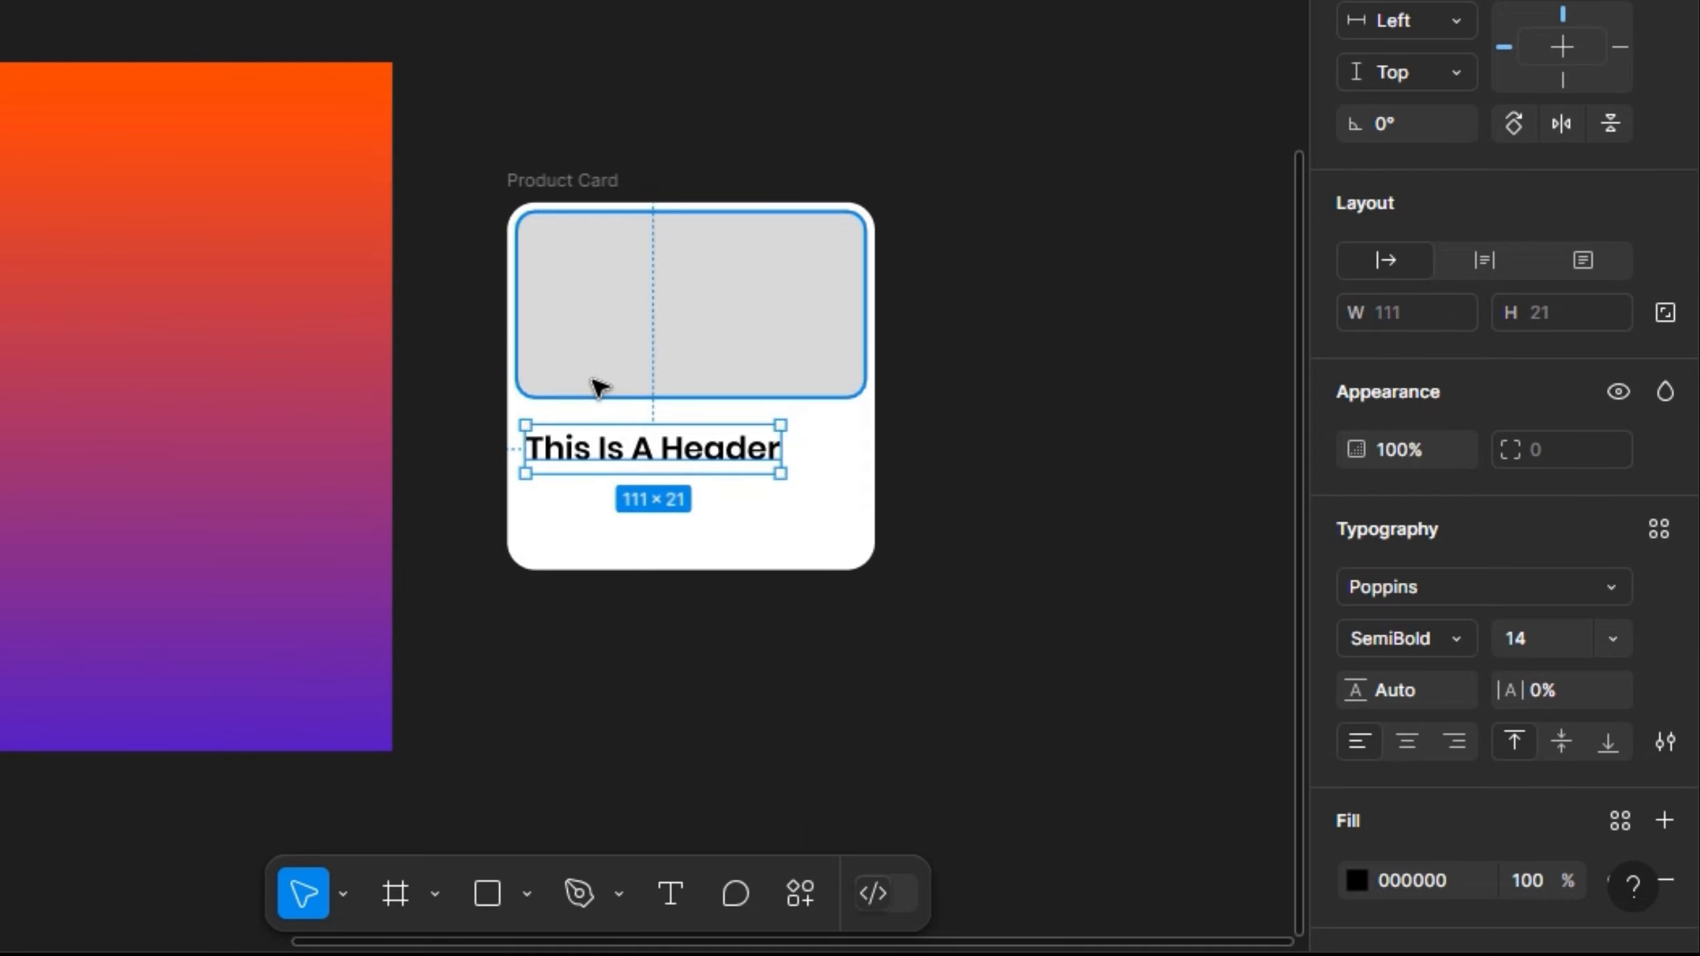
Step: Shift the header text down by 20, back up by 20 and down again, checking its spacing from the grey rectangle
{"action": "key", "text": "shift+Down"}
{"action": "key", "text": "shift+Down"}
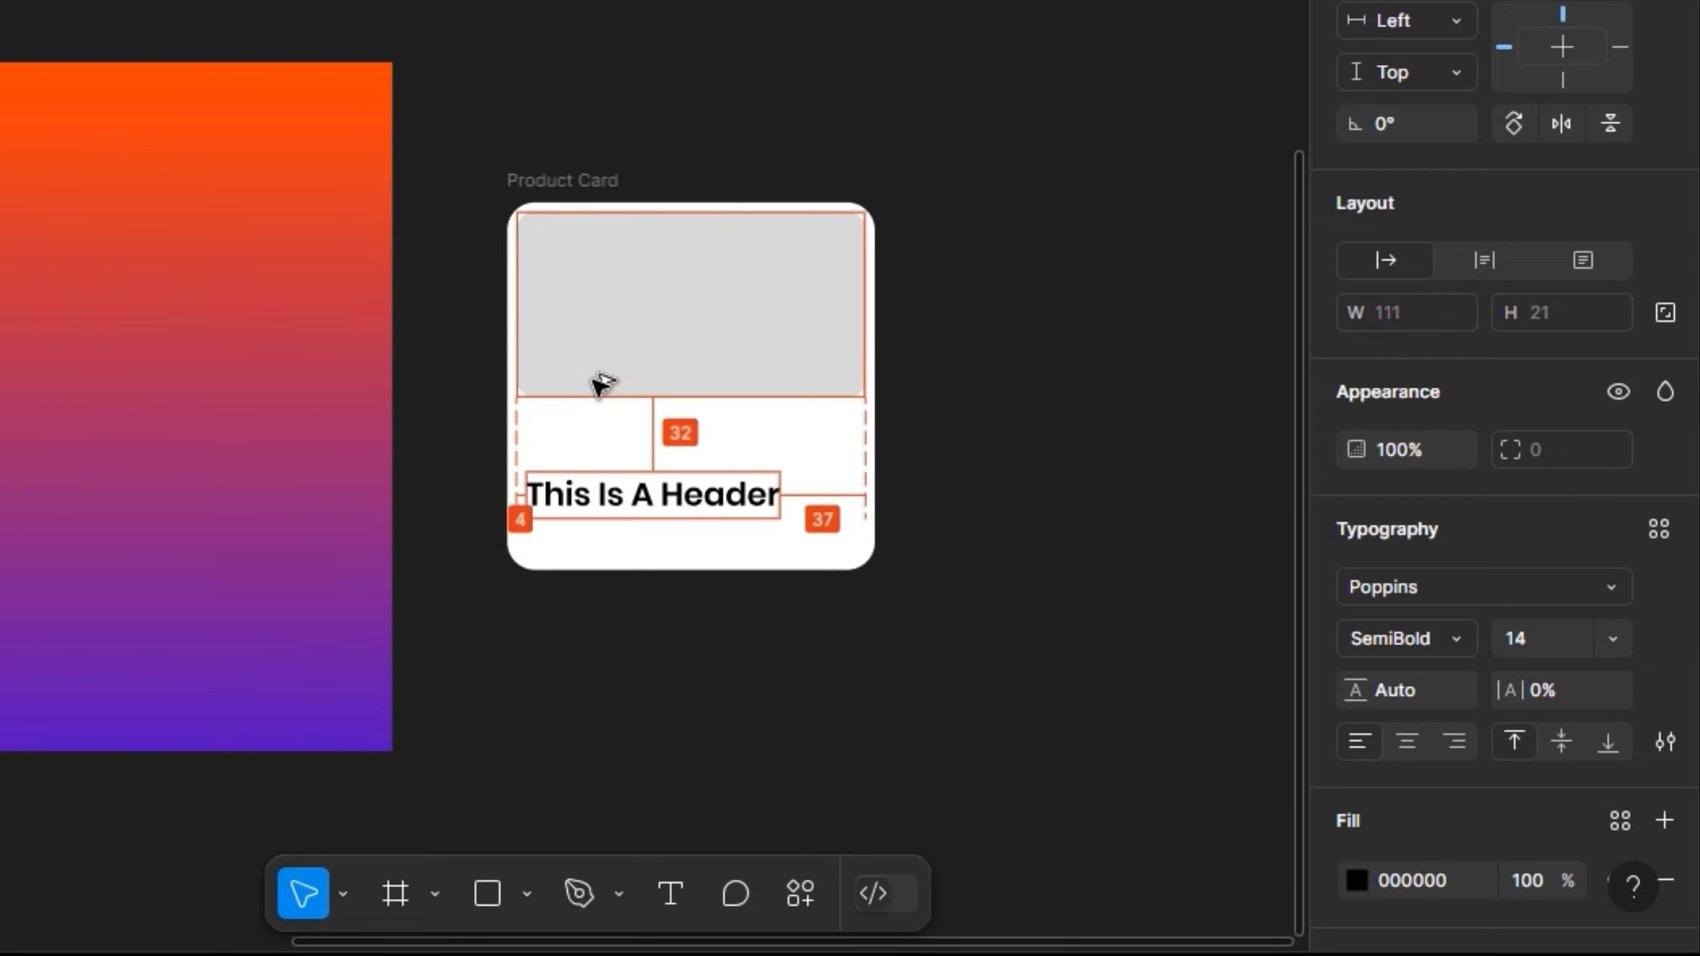
{"action": "key", "text": "shift+Up"}
{"action": "key", "text": "shift+Up"}
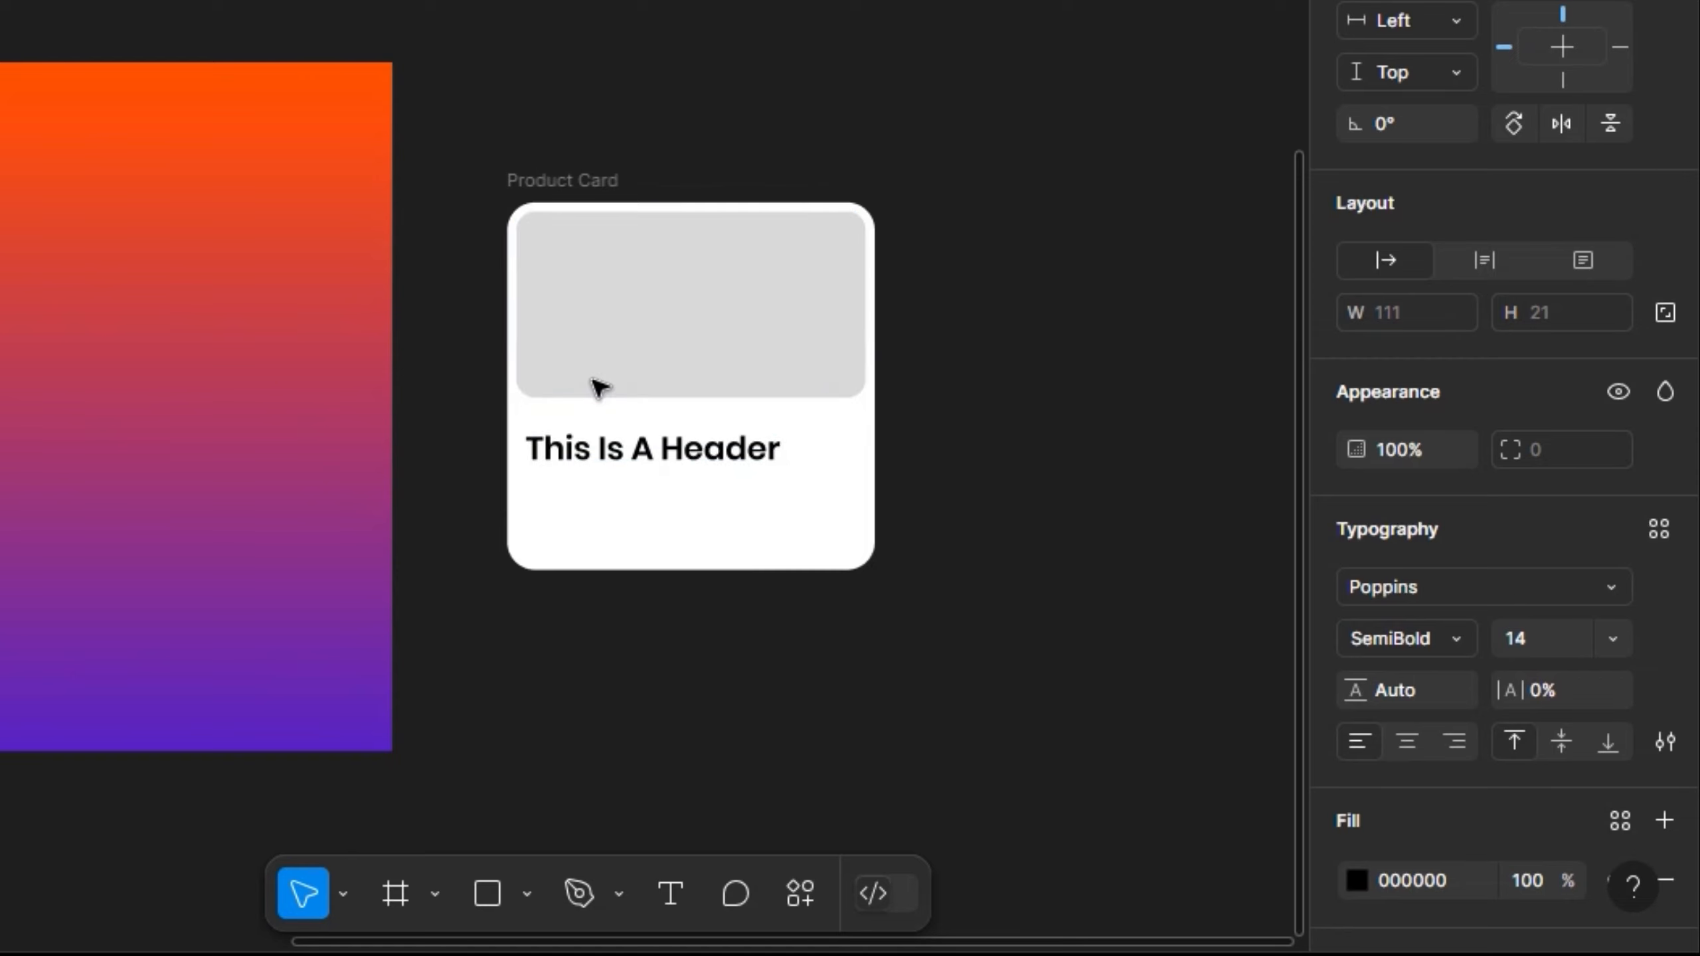
{"action": "key", "text": "shift+Down"}
{"action": "key", "text": "shift+Down"}
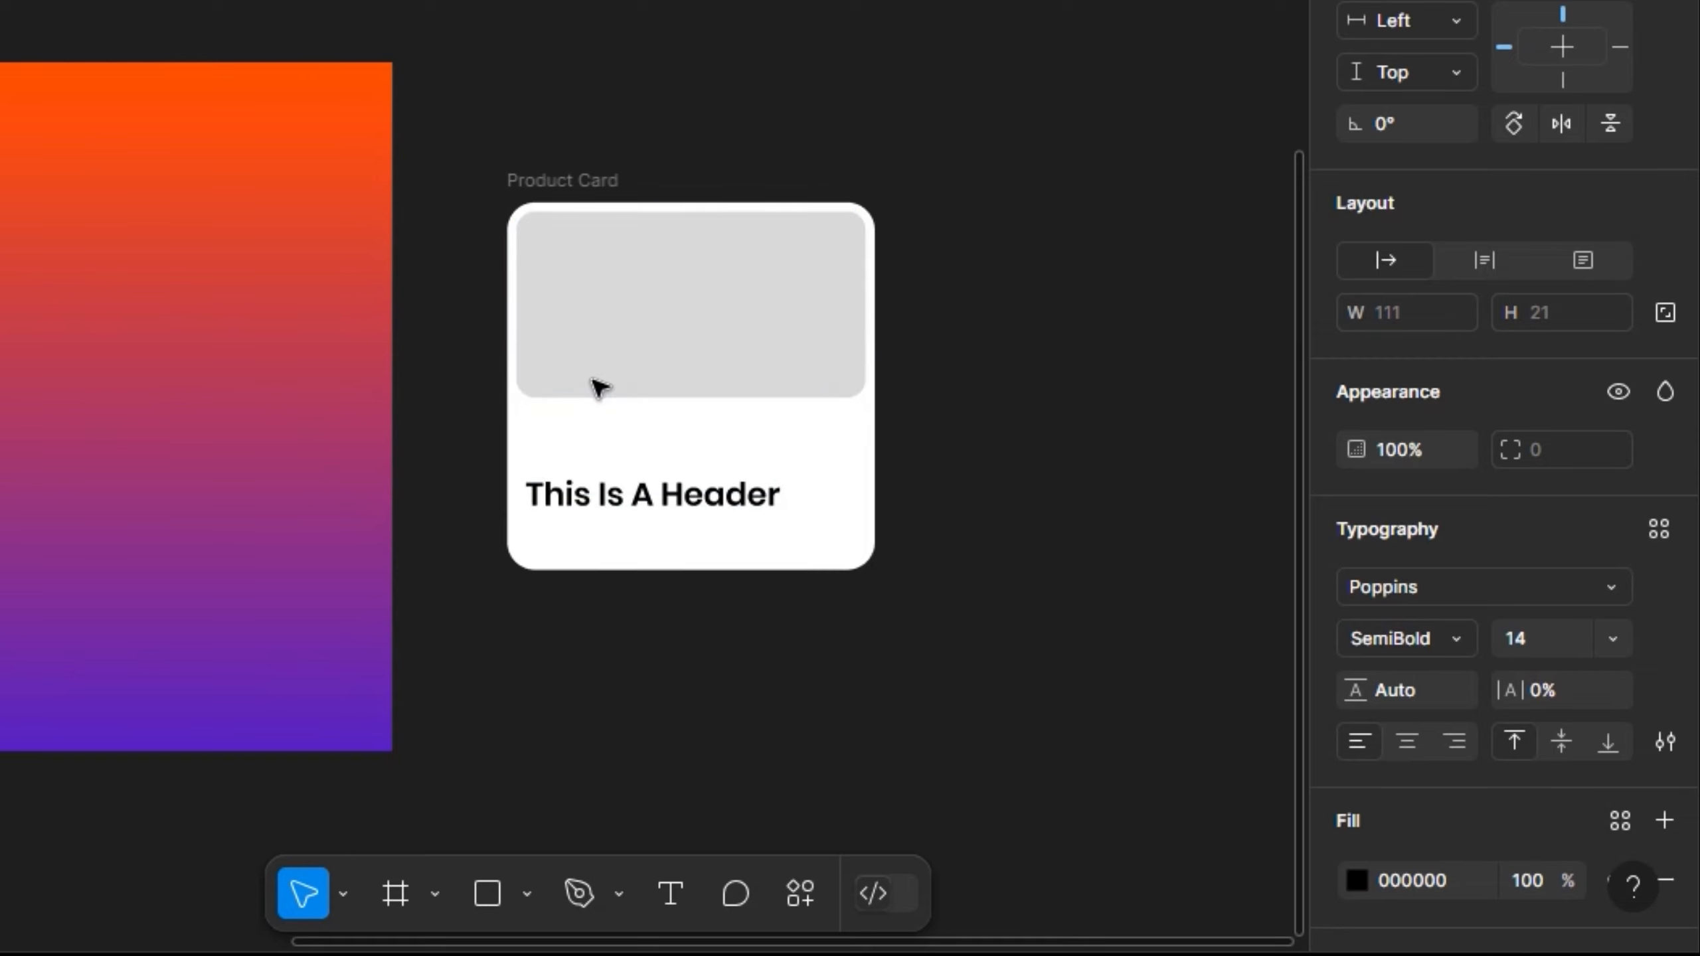
{"action": "key", "text": "alt"}
{"action": "key", "text": "alt"}
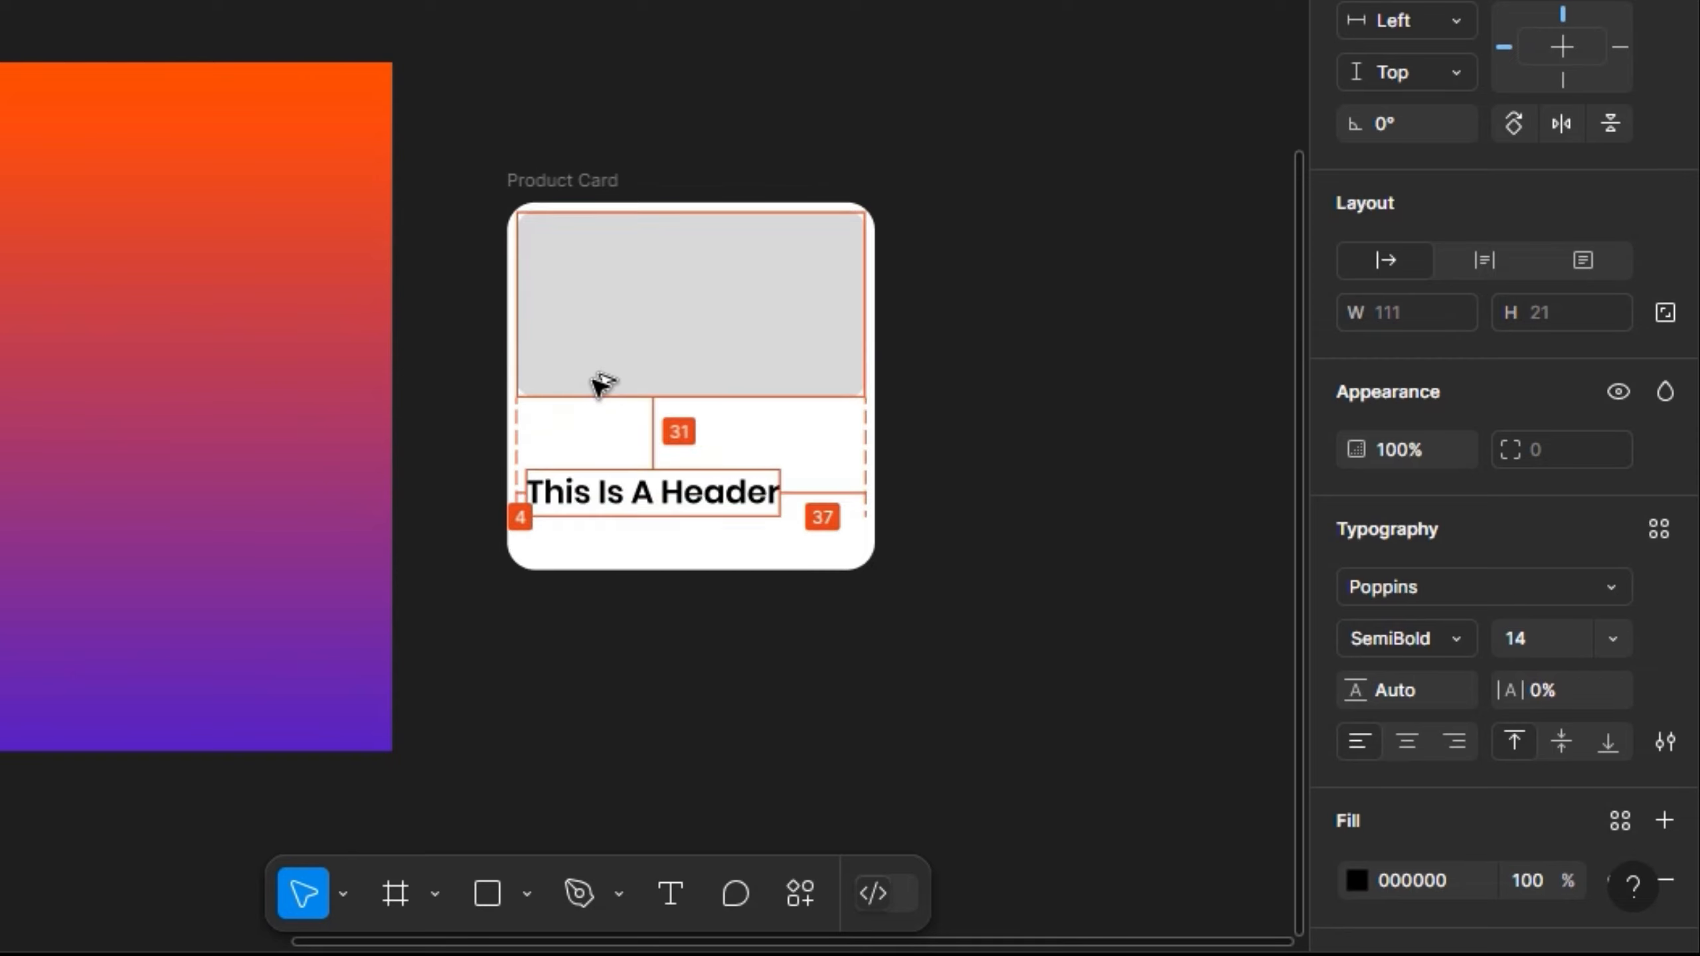
Step: Nudge the header text up and down in increments of 1, then return it to 12 below the grey rectangle
{"action": "key", "text": "Up"}
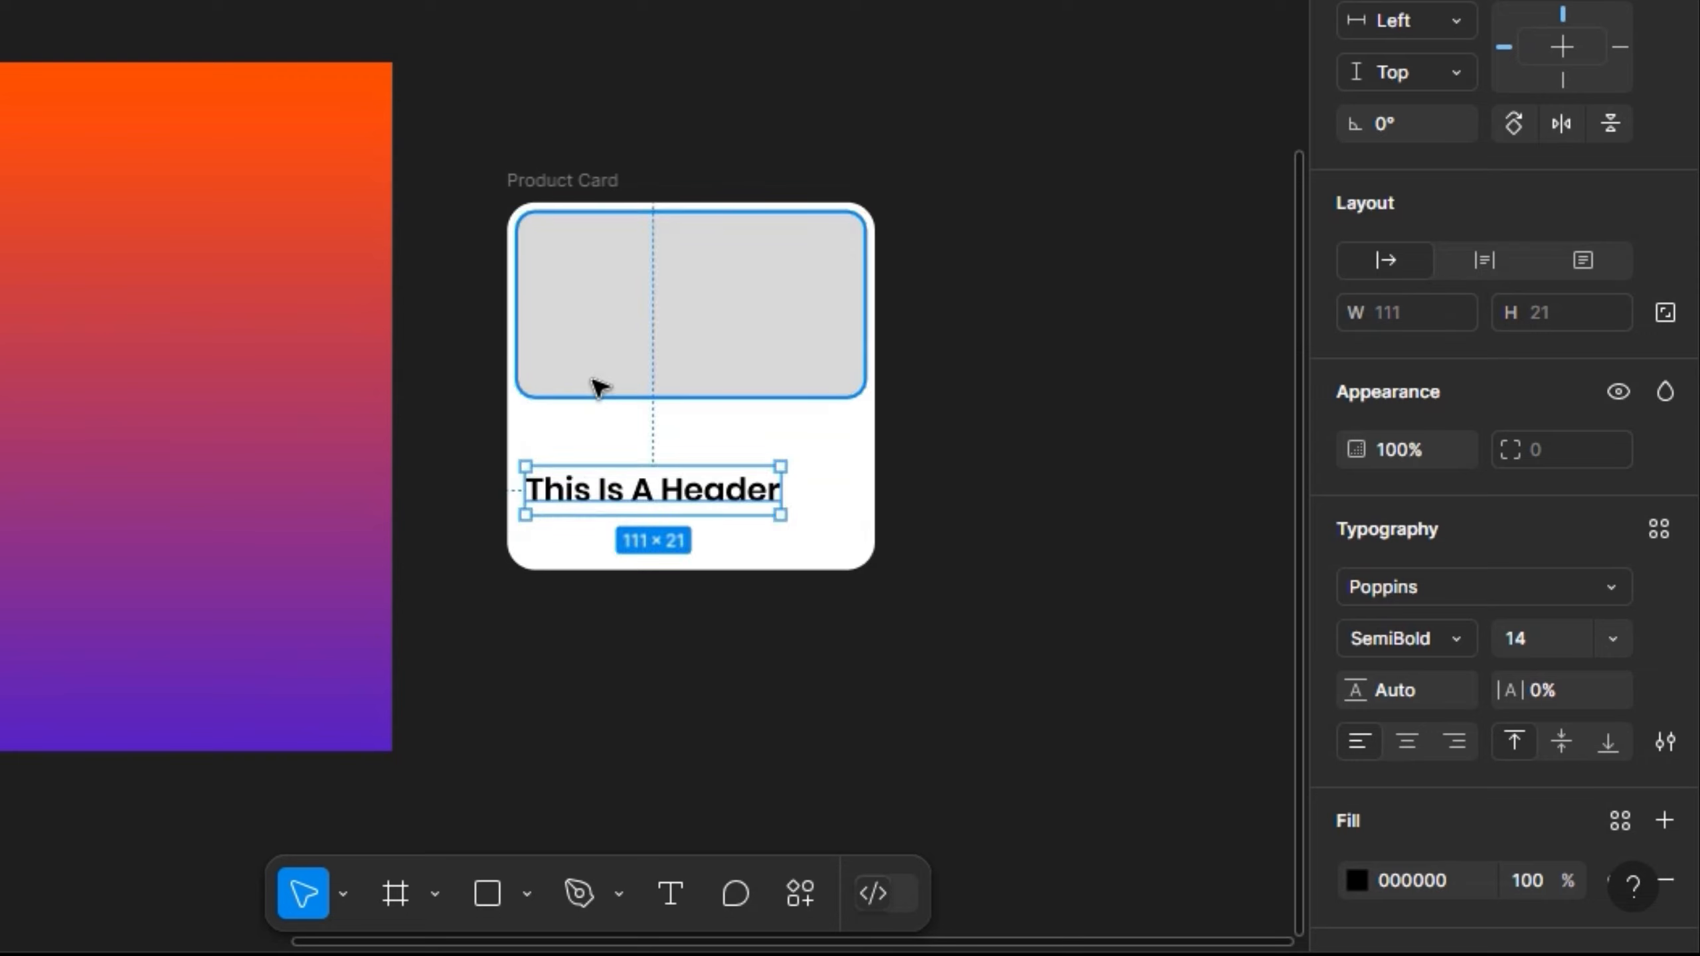
{"action": "key", "text": "alt"}
{"action": "key", "text": "Up"}
{"action": "key", "text": "alt"}
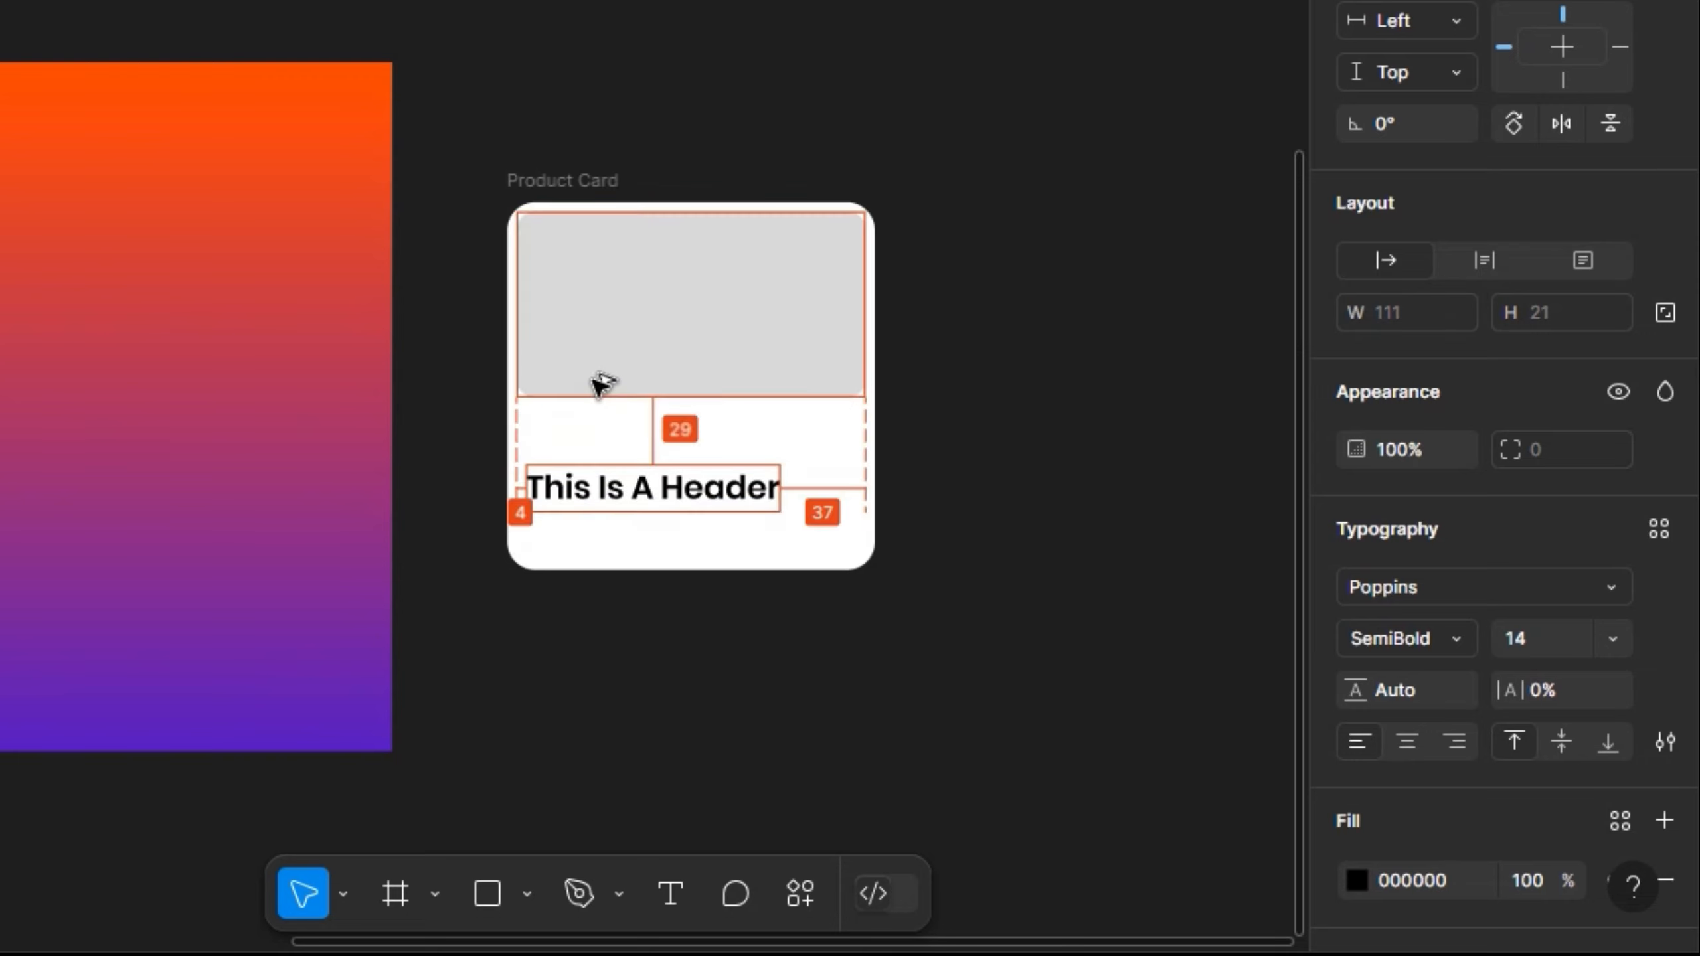
{"action": "key", "text": "Down"}
{"action": "key", "text": "Down"}
{"action": "key", "text": "Down"}
{"action": "key", "text": "alt"}
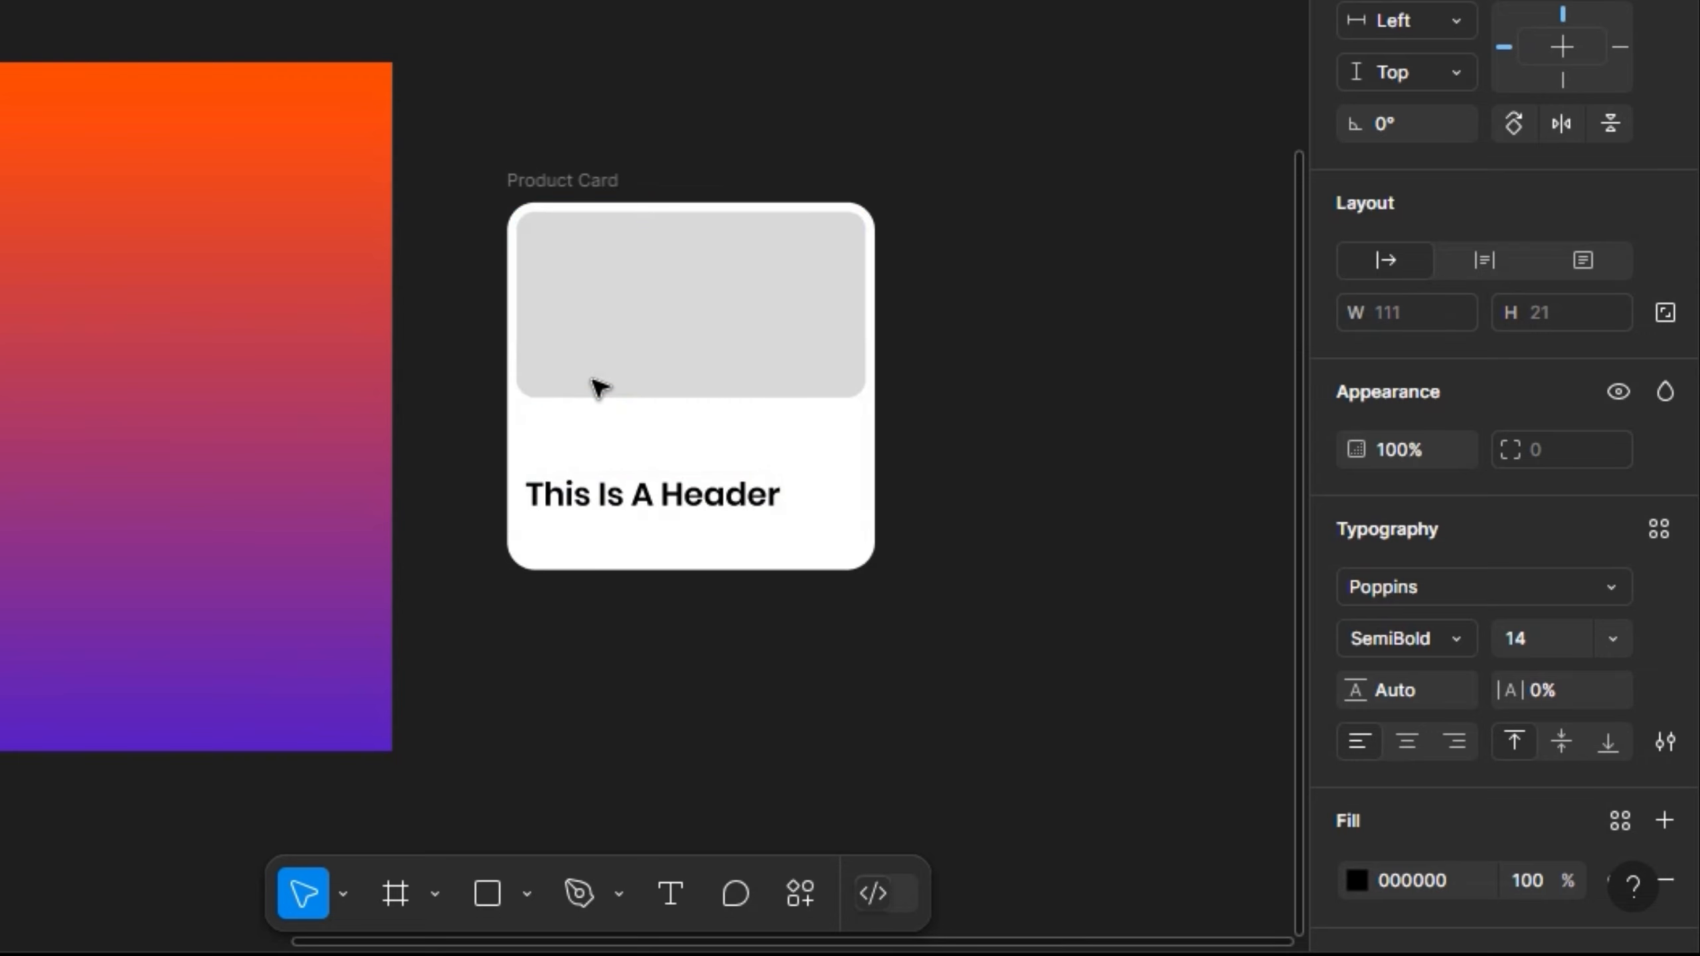
{"action": "key", "text": "shift+Up"}
{"action": "key", "text": "shift+Up"}
{"action": "key", "text": "alt"}
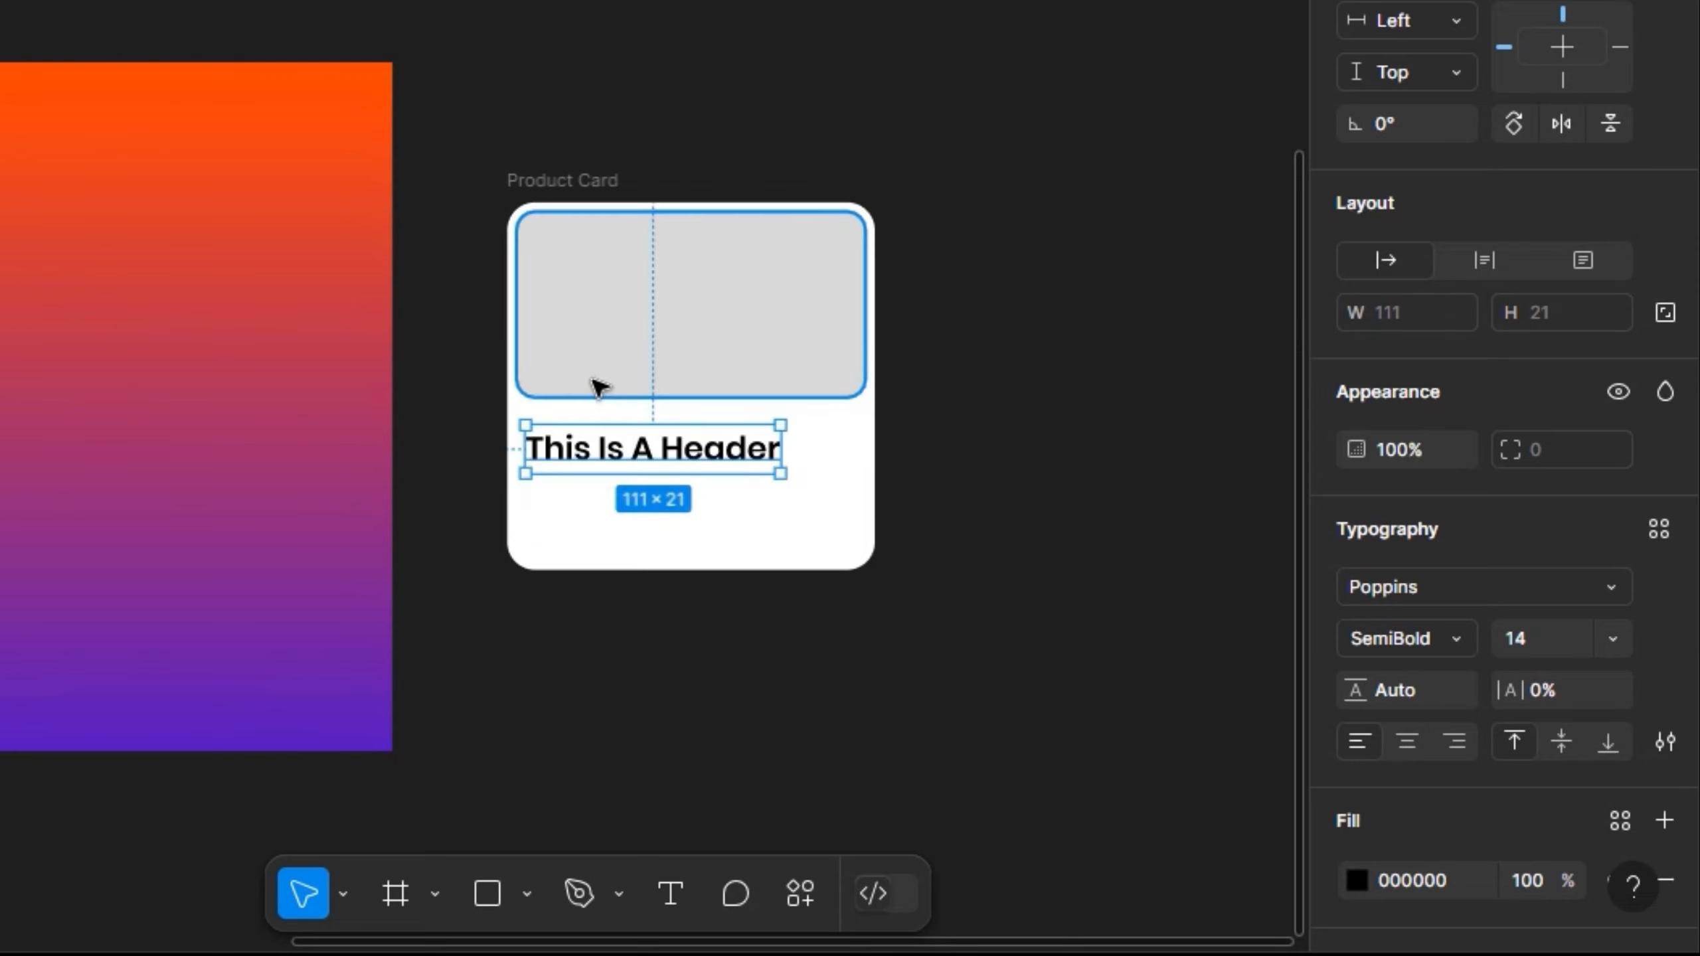
Step: Duplicate the header text just below the original and set the copy to font size 12 and Regular weight
{"action": "left_click_drag", "start_coordinate": [631, 493], "coordinate": [629, 520]}
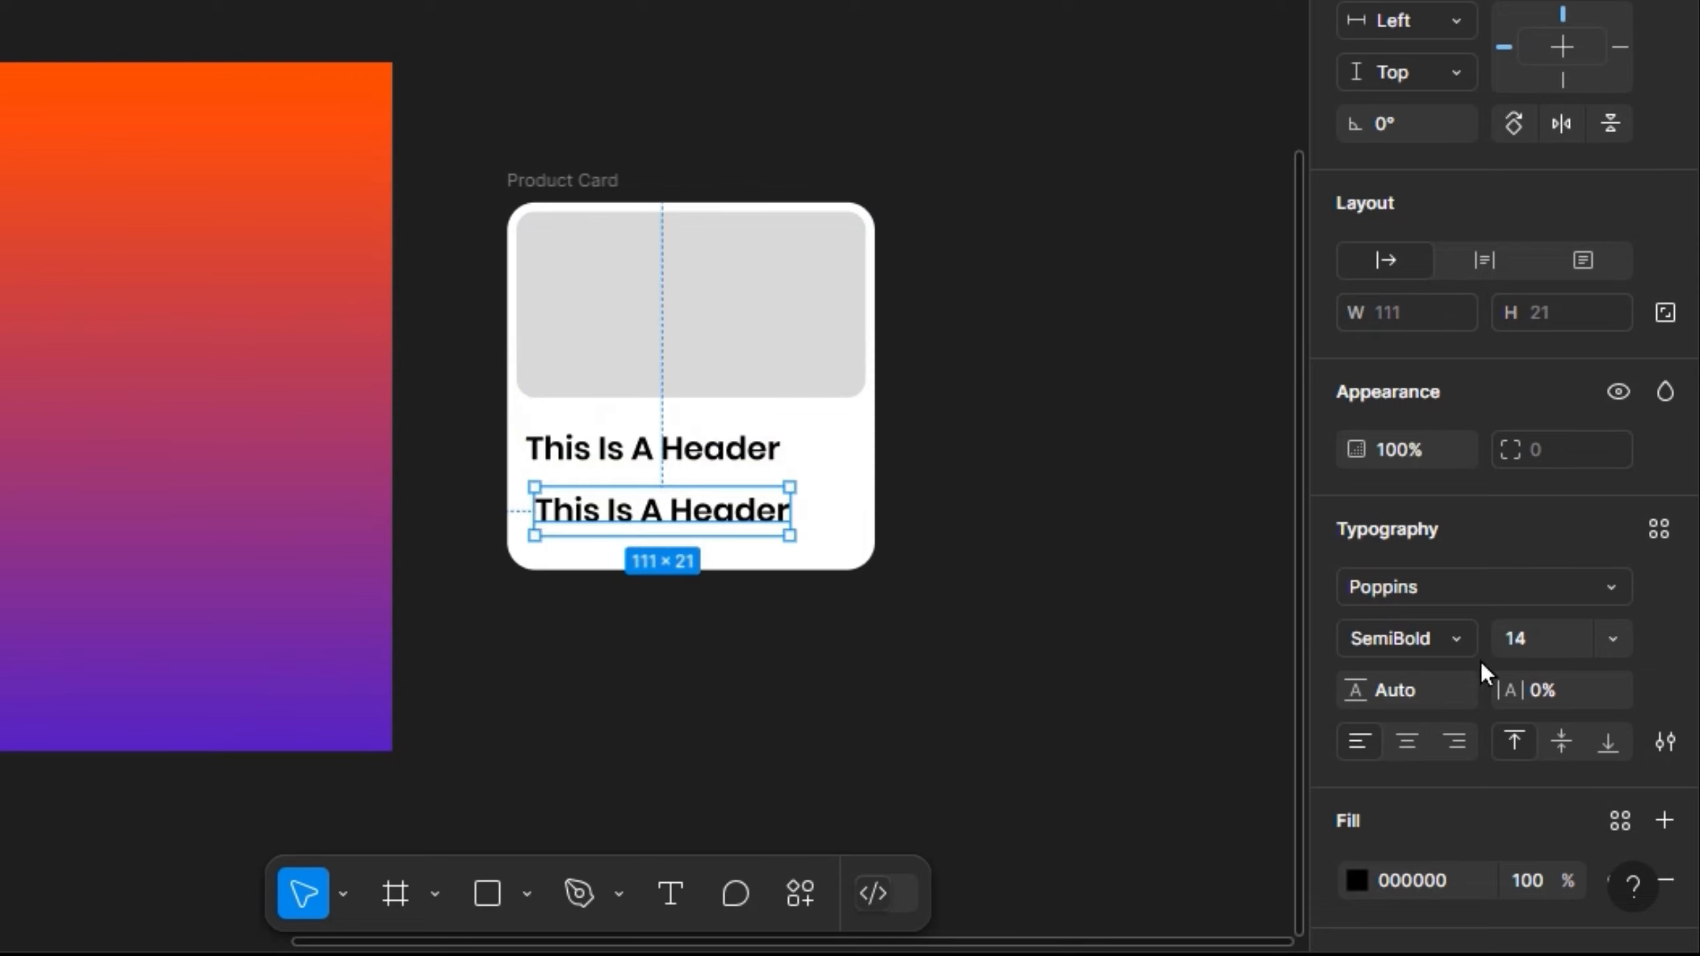
{"action": "left_click", "coordinate": [1538, 641]}
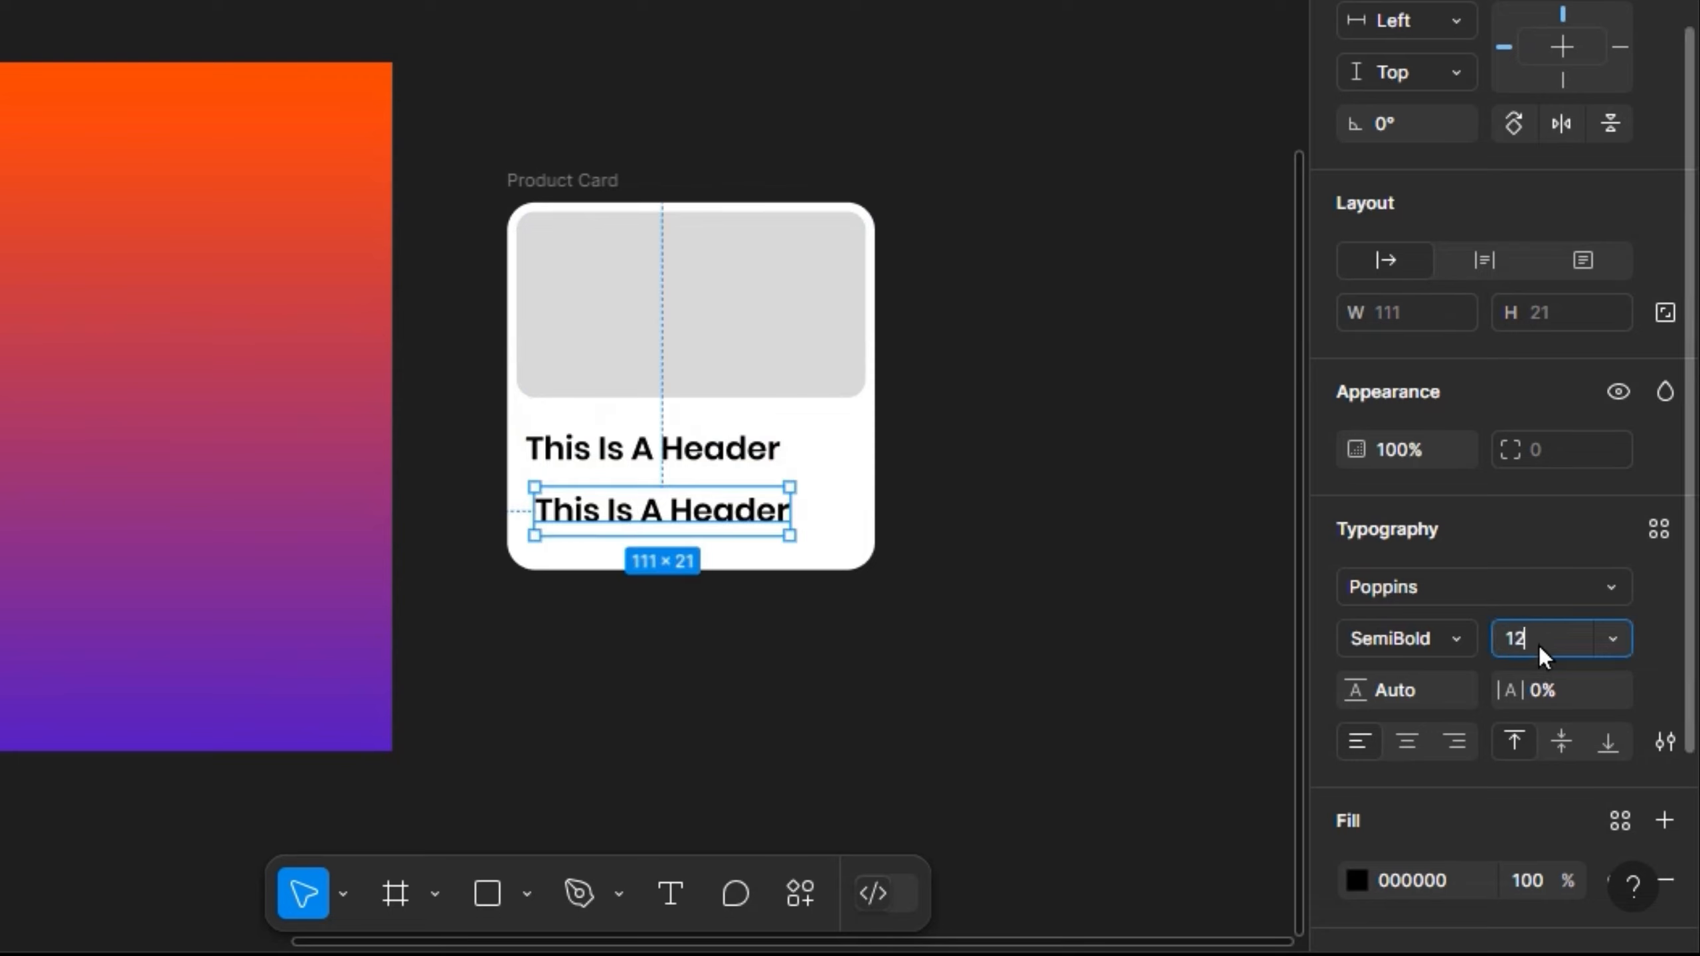
{"action": "key", "text": "Return"}
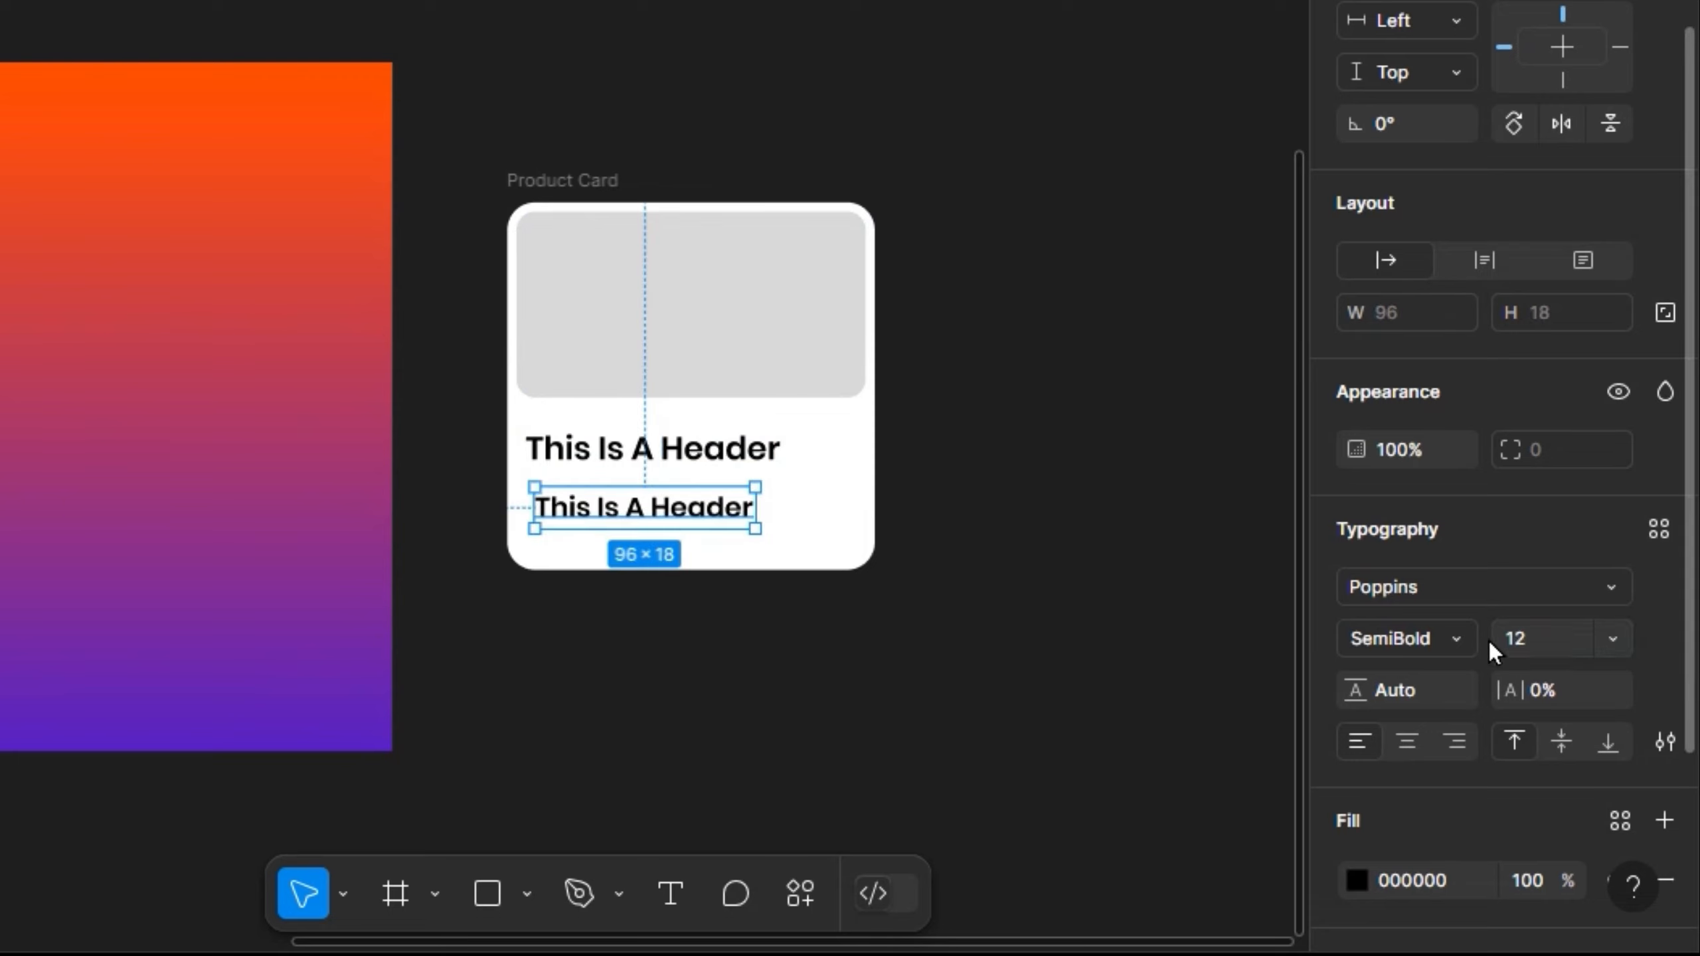
{"action": "left_click", "coordinate": [1458, 646]}
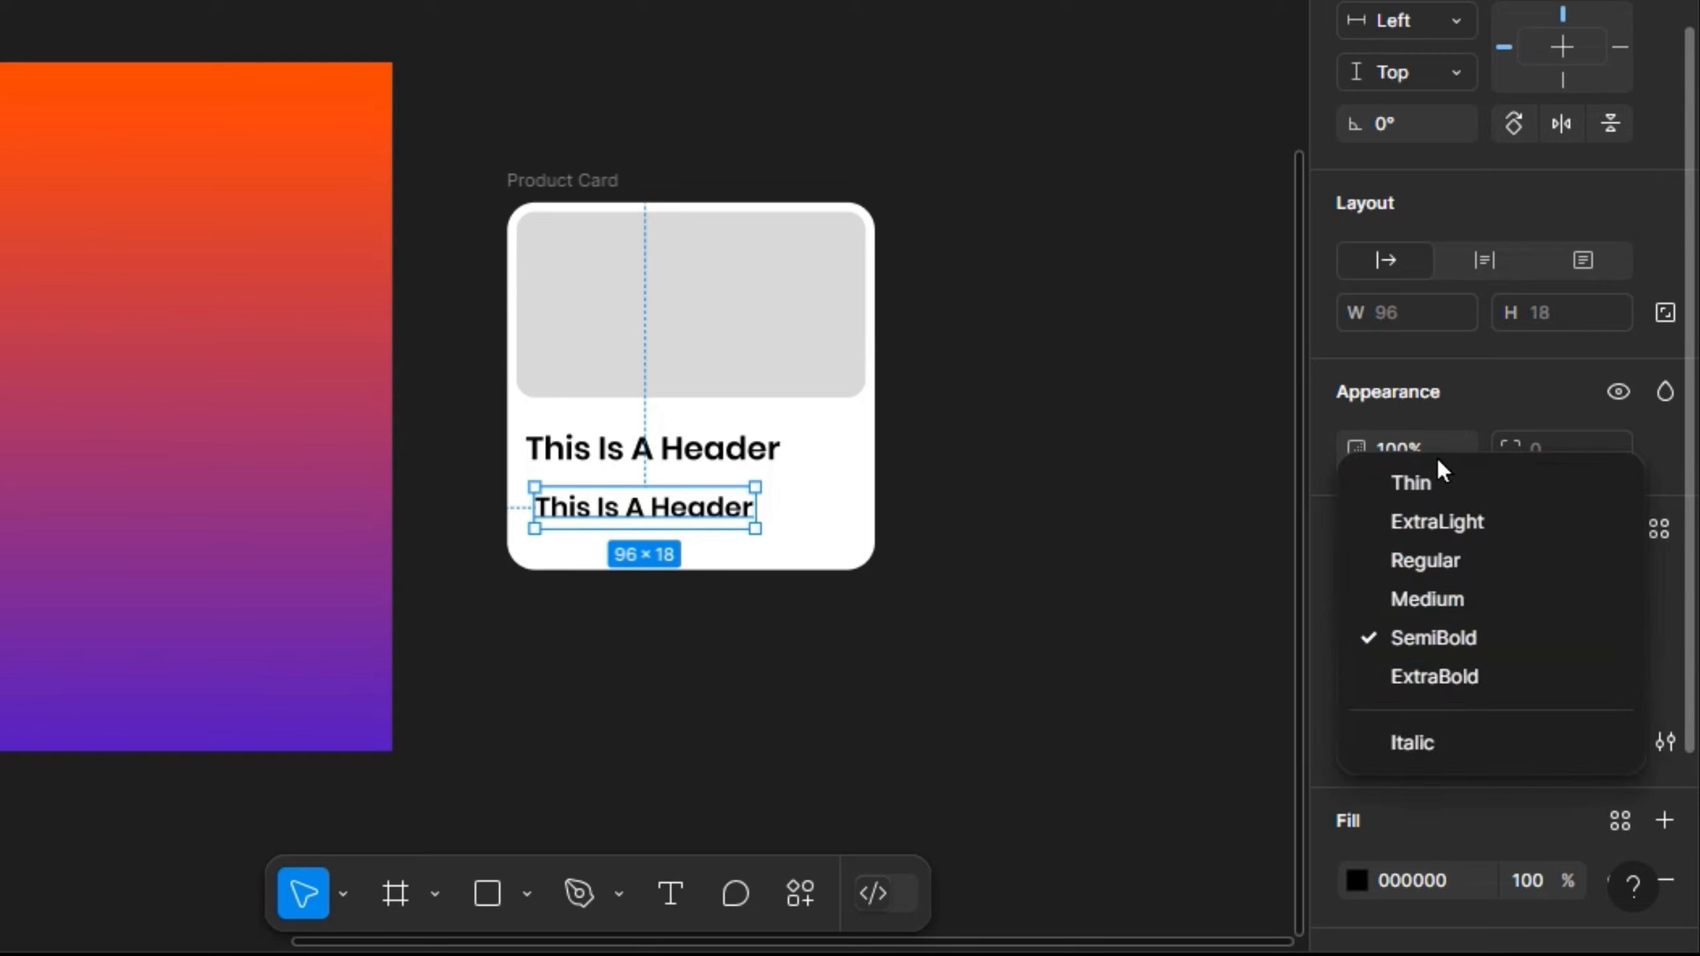
{"action": "left_click", "coordinate": [1443, 556]}
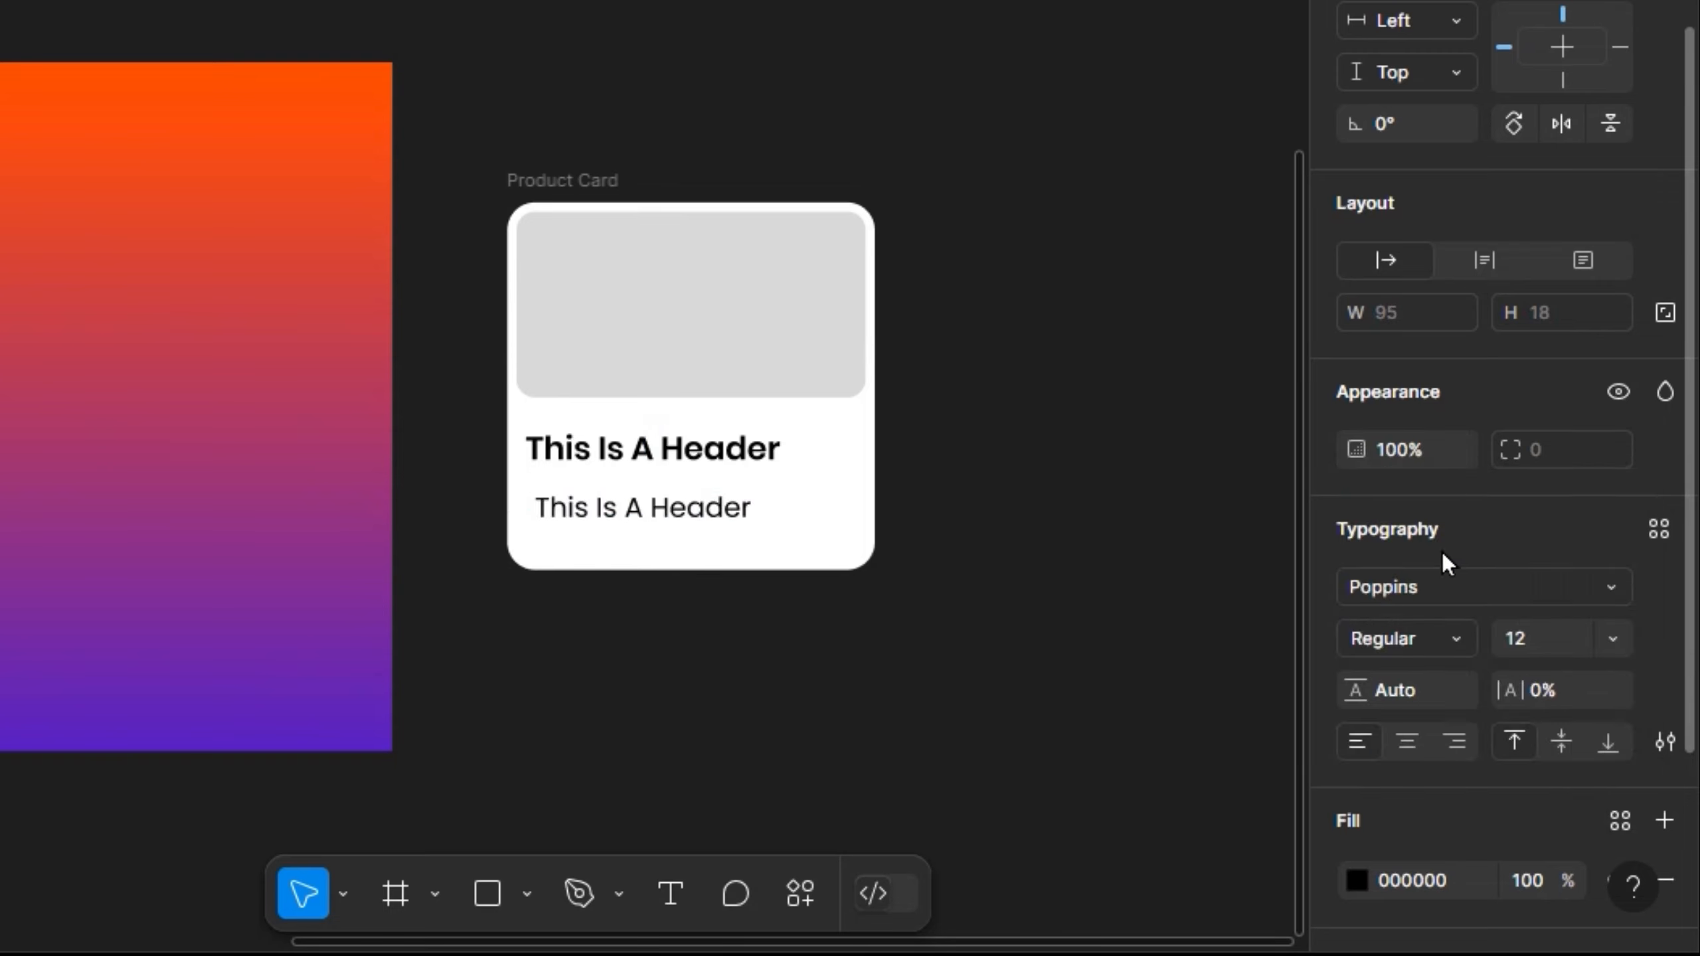
{"action": "left_click", "coordinate": [1543, 637]}
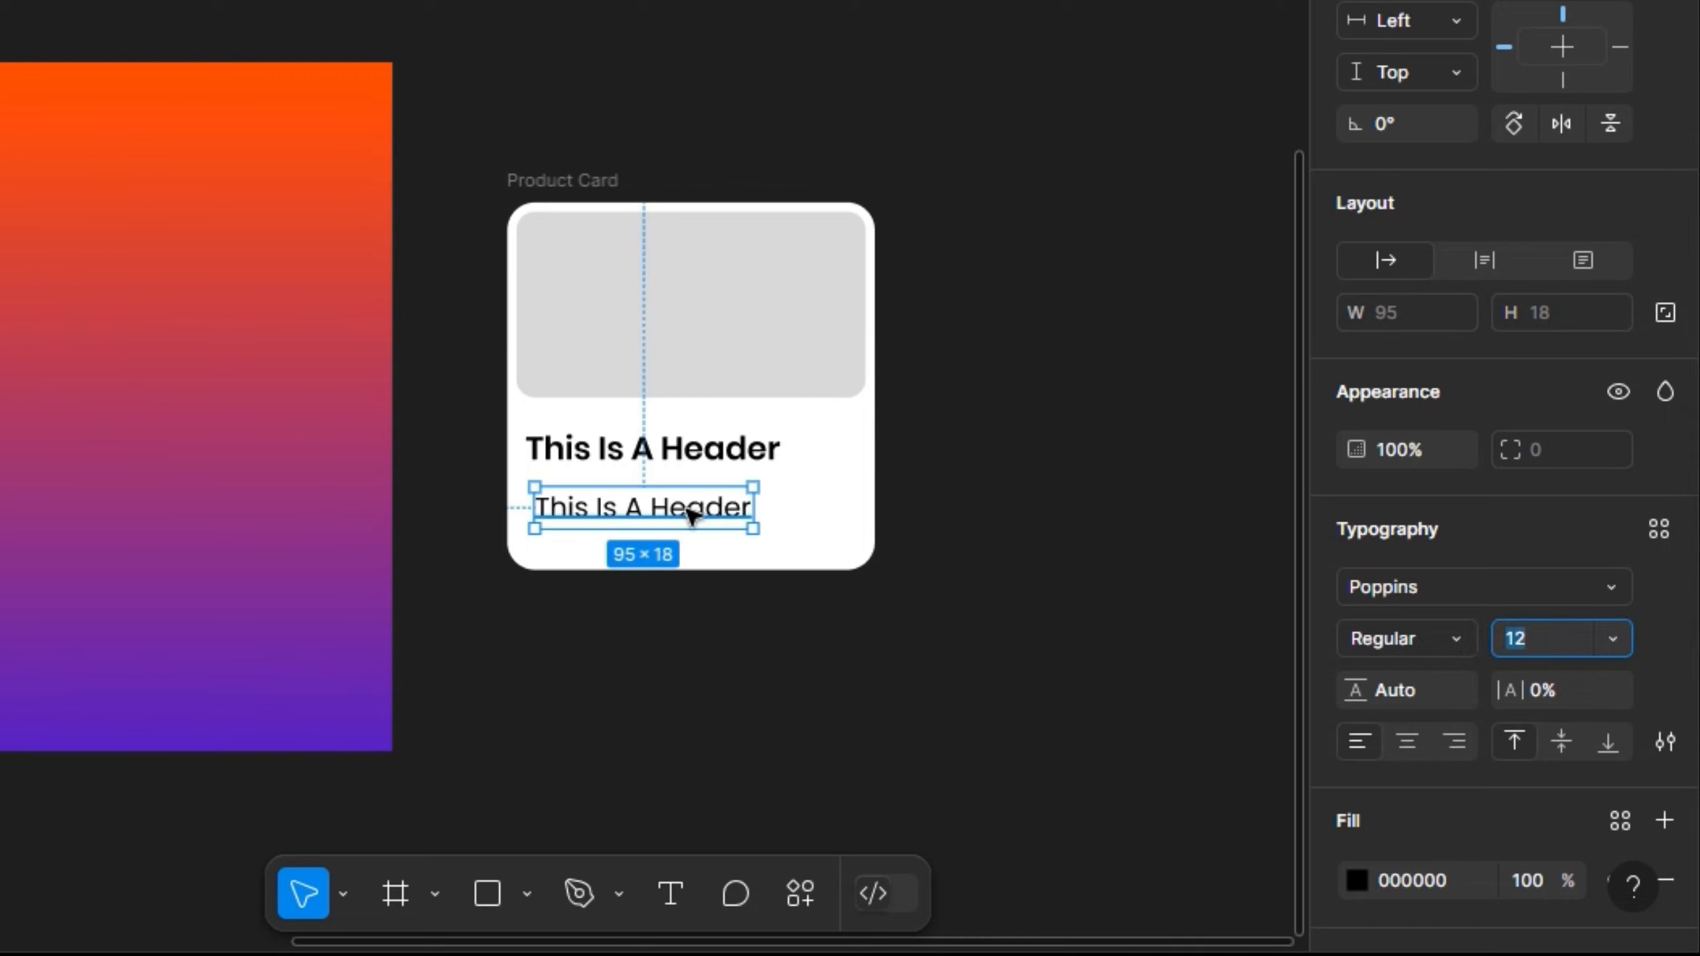
Step: Set the upper, SemiBold header text's font size to 16
{"action": "left_click", "coordinate": [711, 463]}
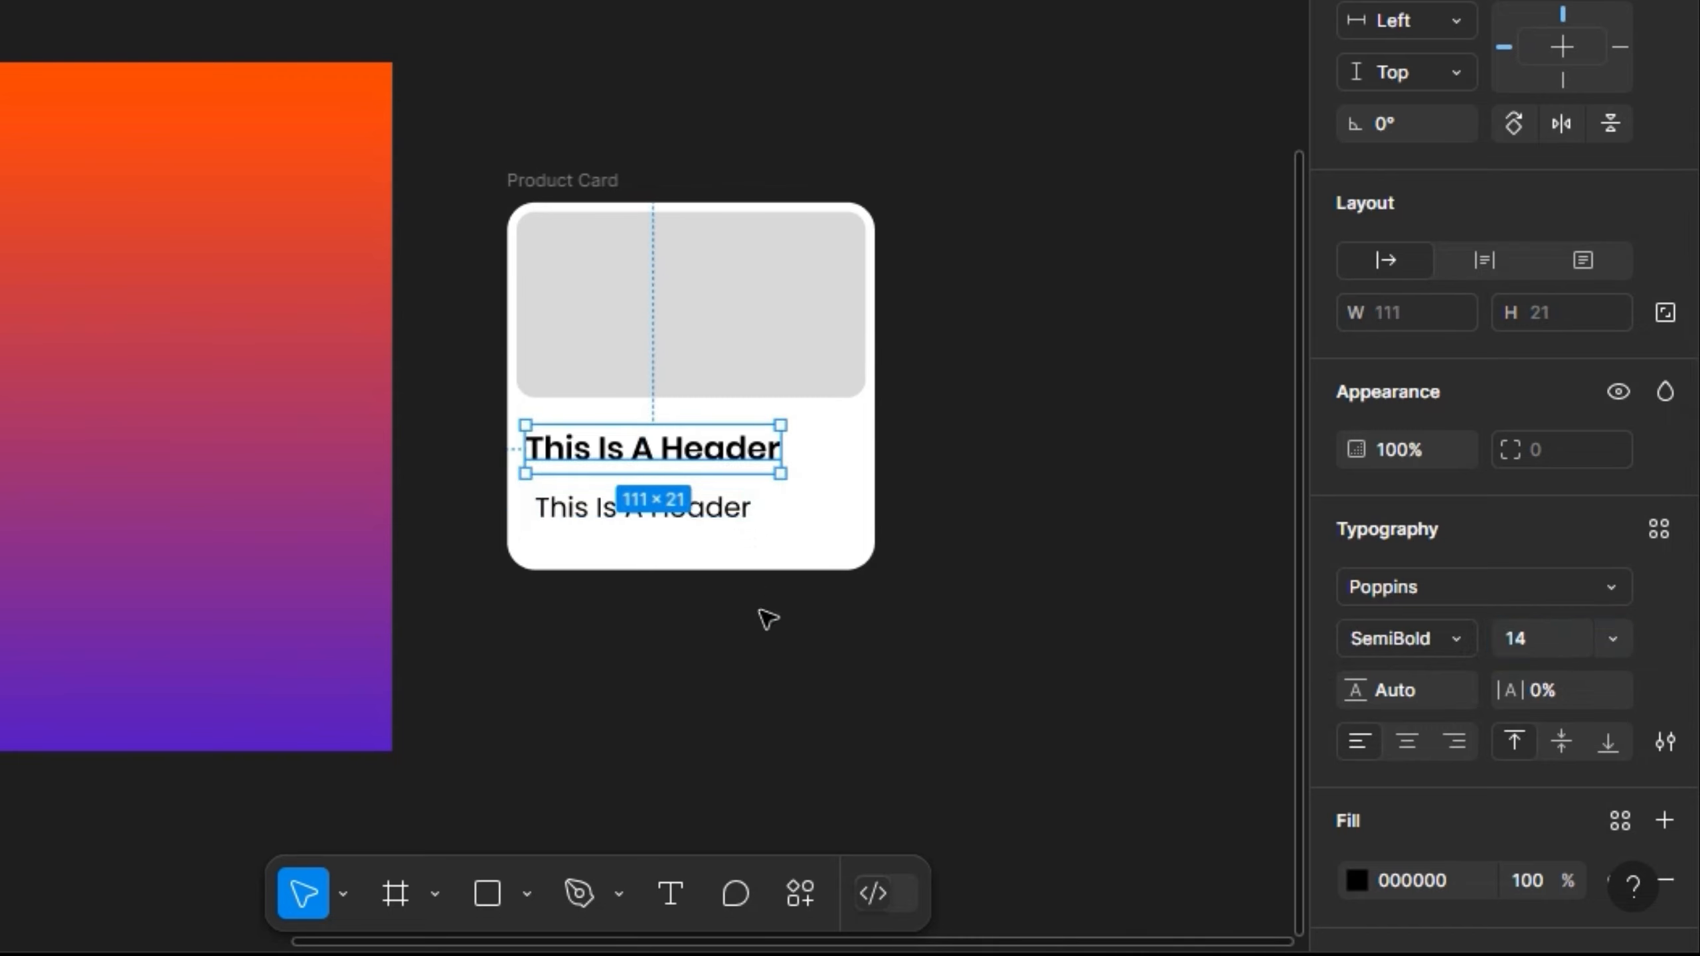
{"action": "left_click", "coordinate": [1550, 655]}
{"action": "type", "text": "16"}
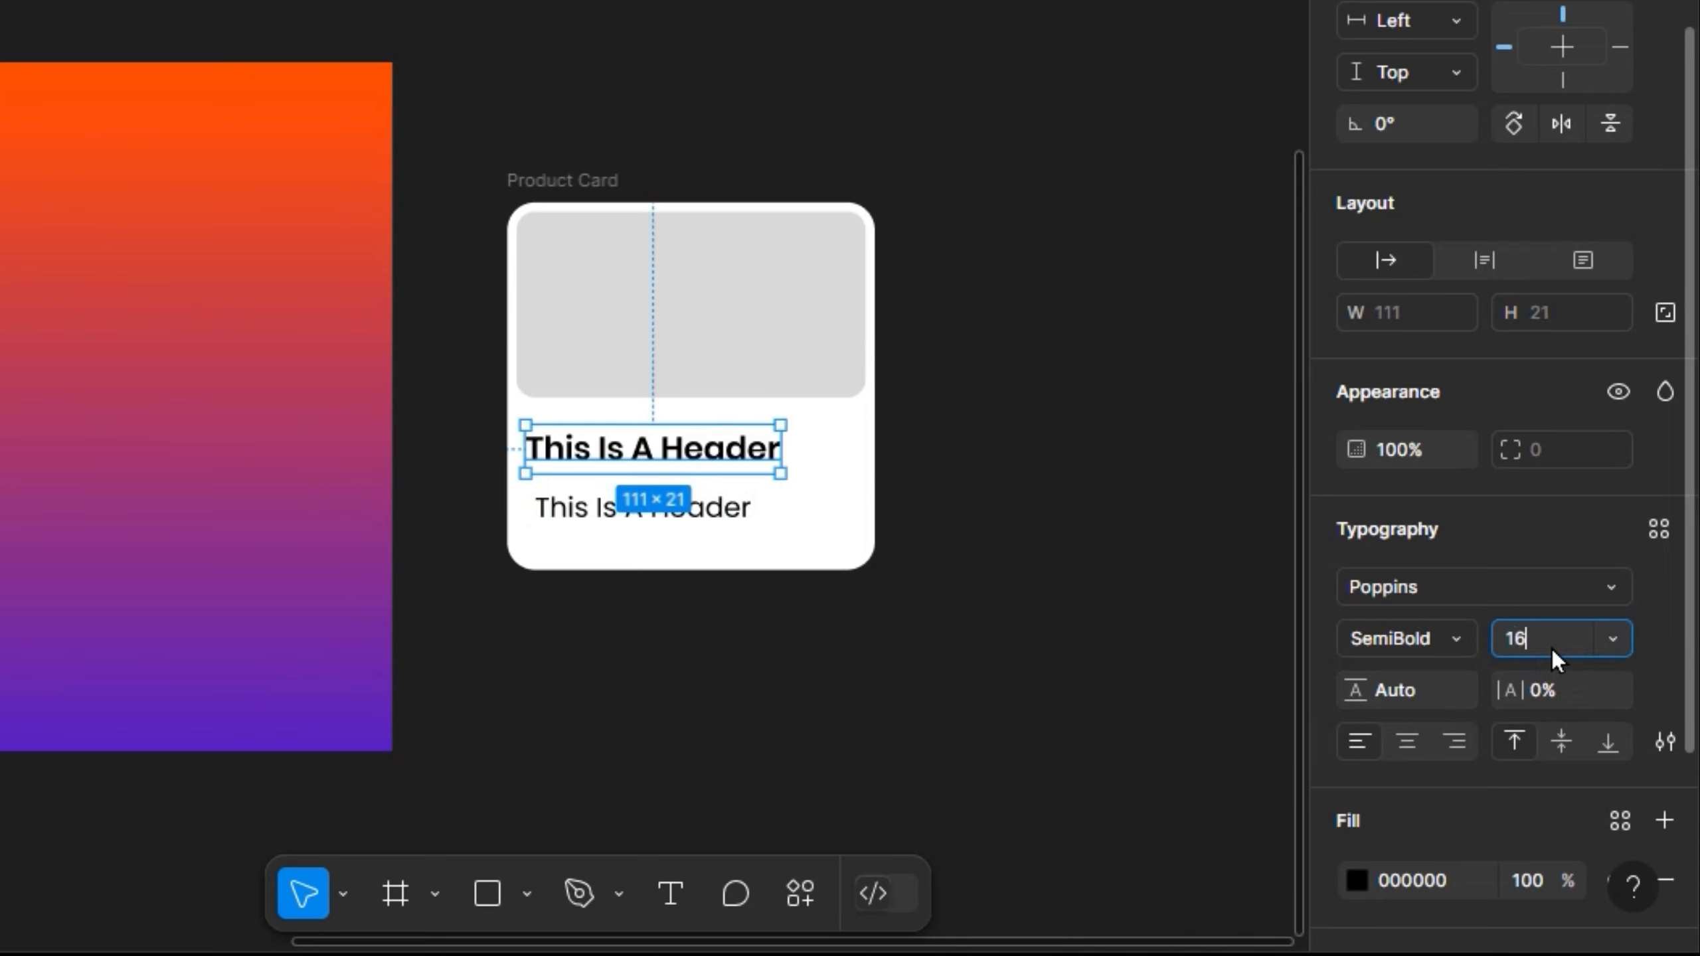
{"action": "key", "text": "Return"}
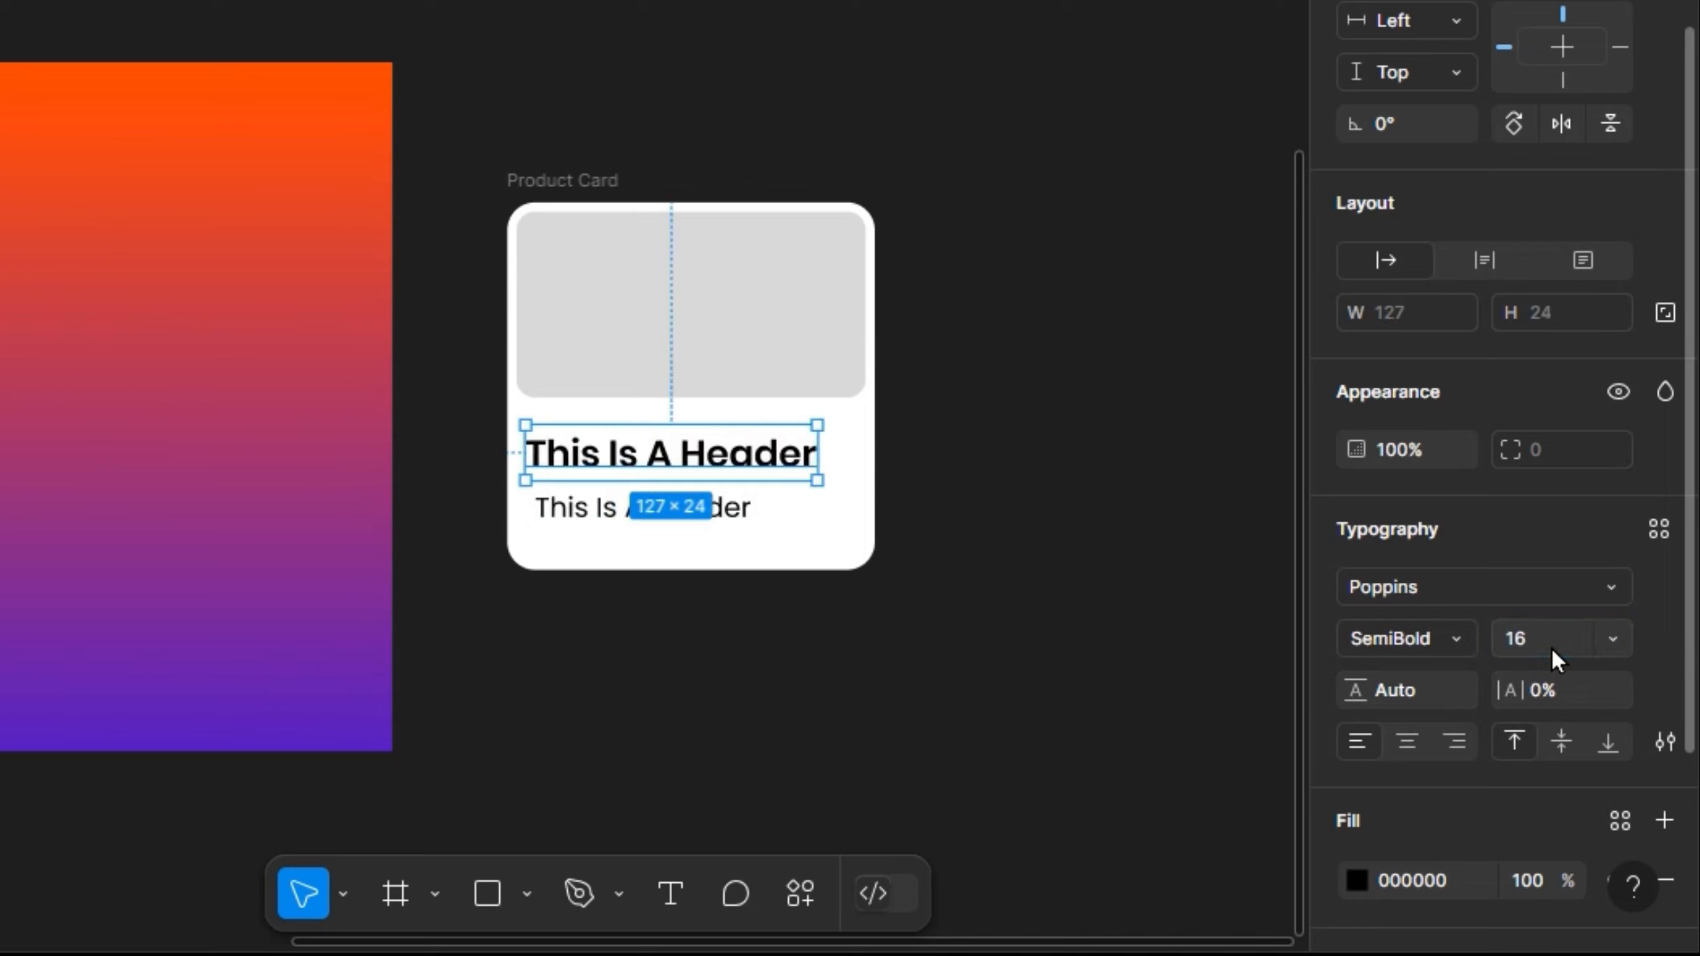
Step: Position the smaller text 4 below the header and align its left edge with the header's
{"action": "left_click", "coordinate": [634, 520]}
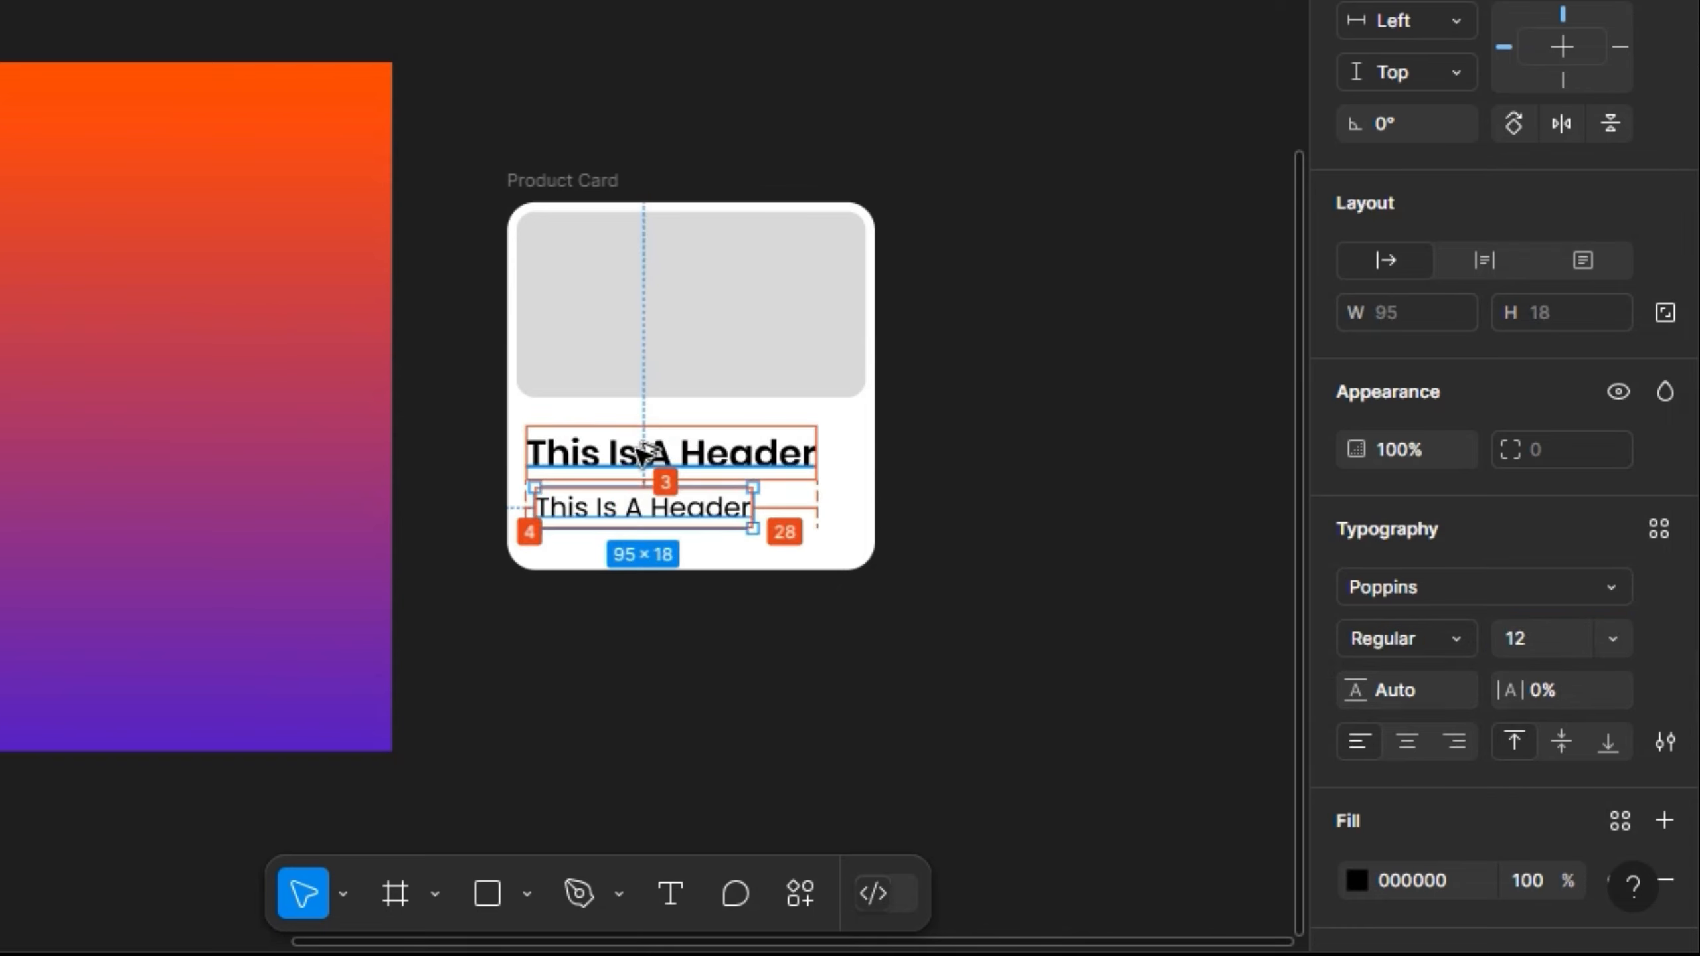
{"action": "key", "text": "Down"}
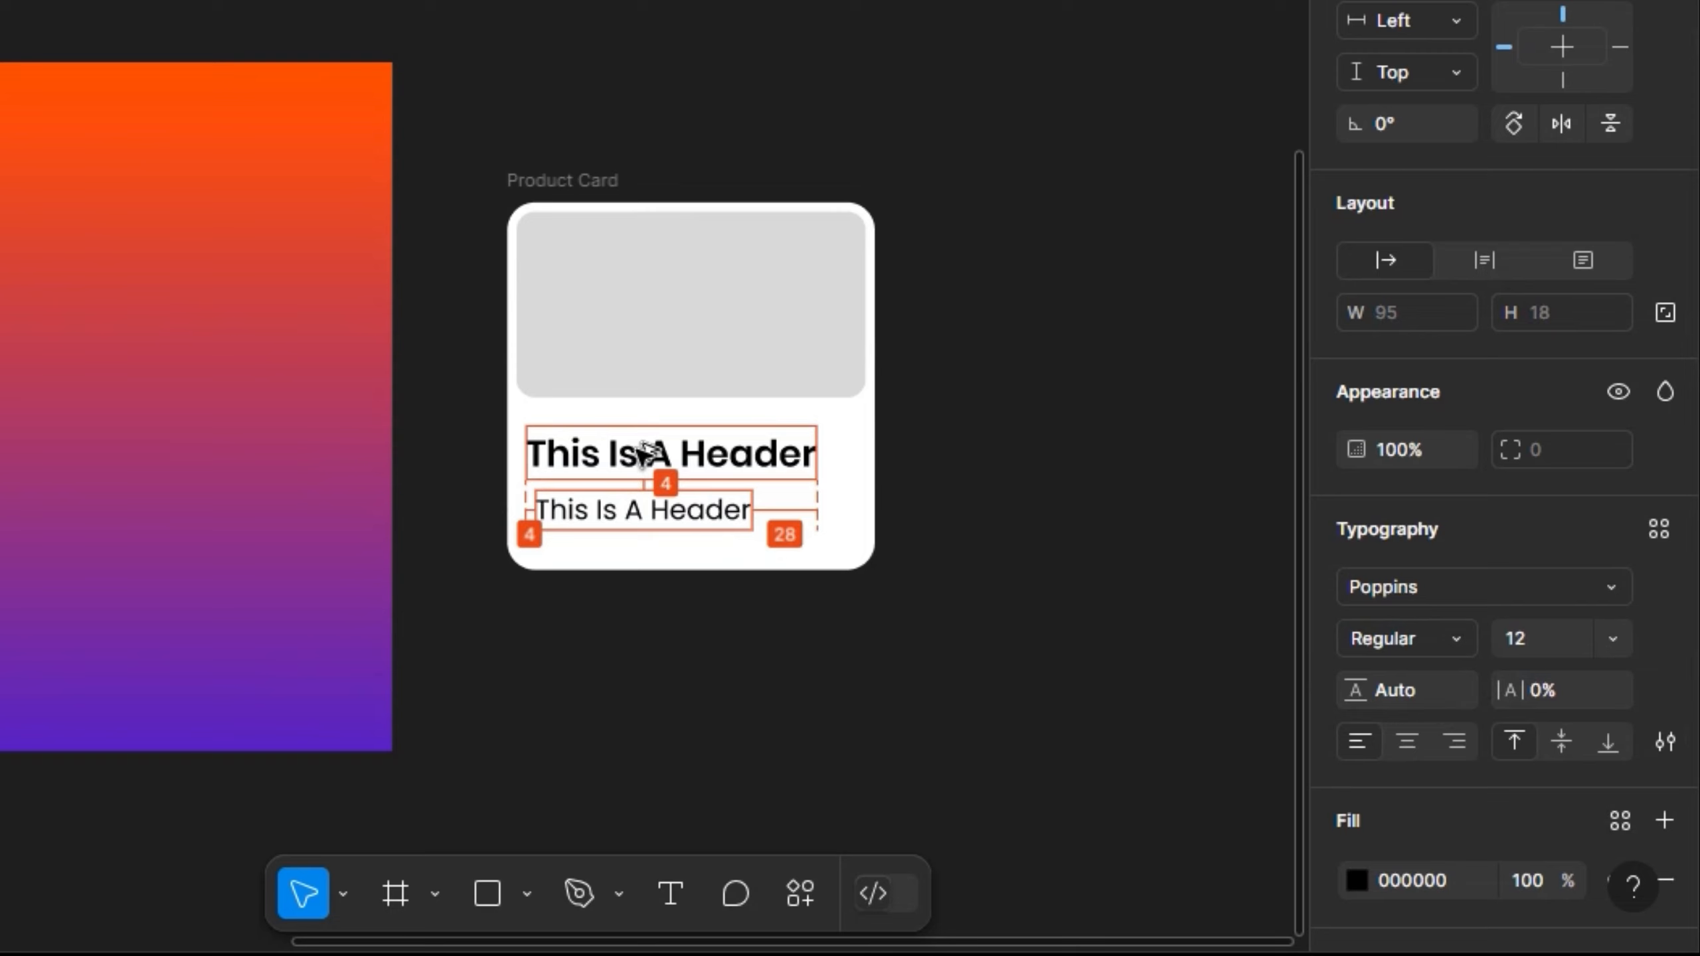
{"action": "key", "text": "Left"}
{"action": "key", "text": "Left"}
{"action": "key", "text": "Left"}
{"action": "key", "text": "Left"}
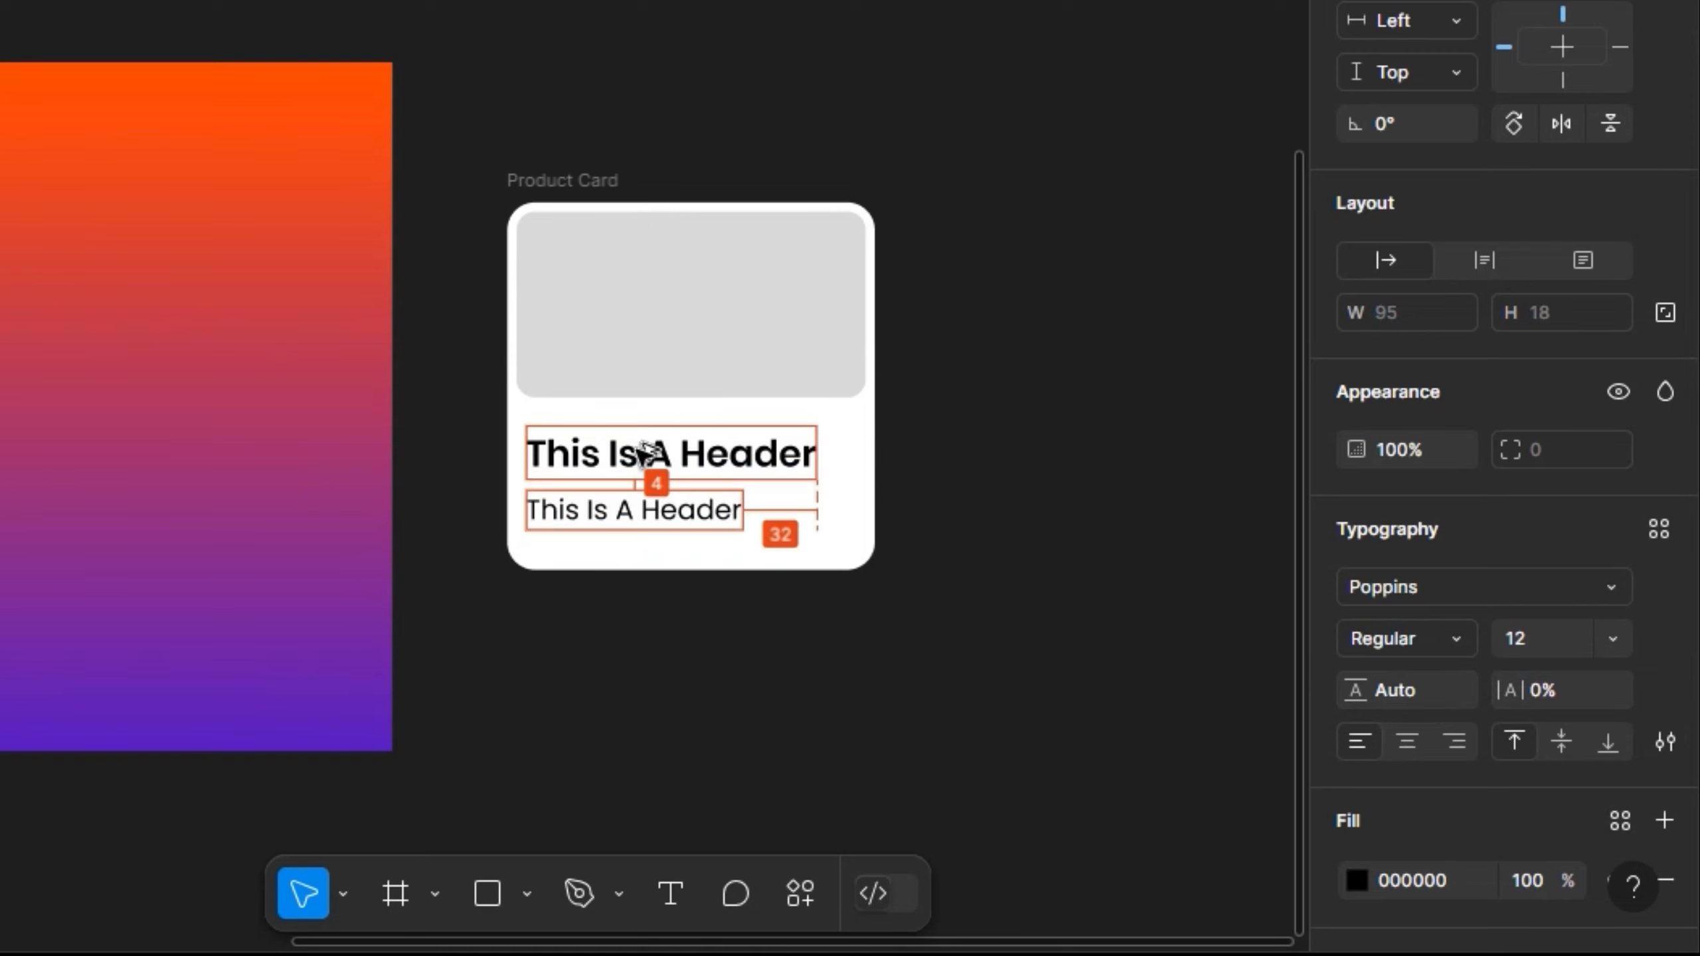
{"action": "key", "text": "alt"}
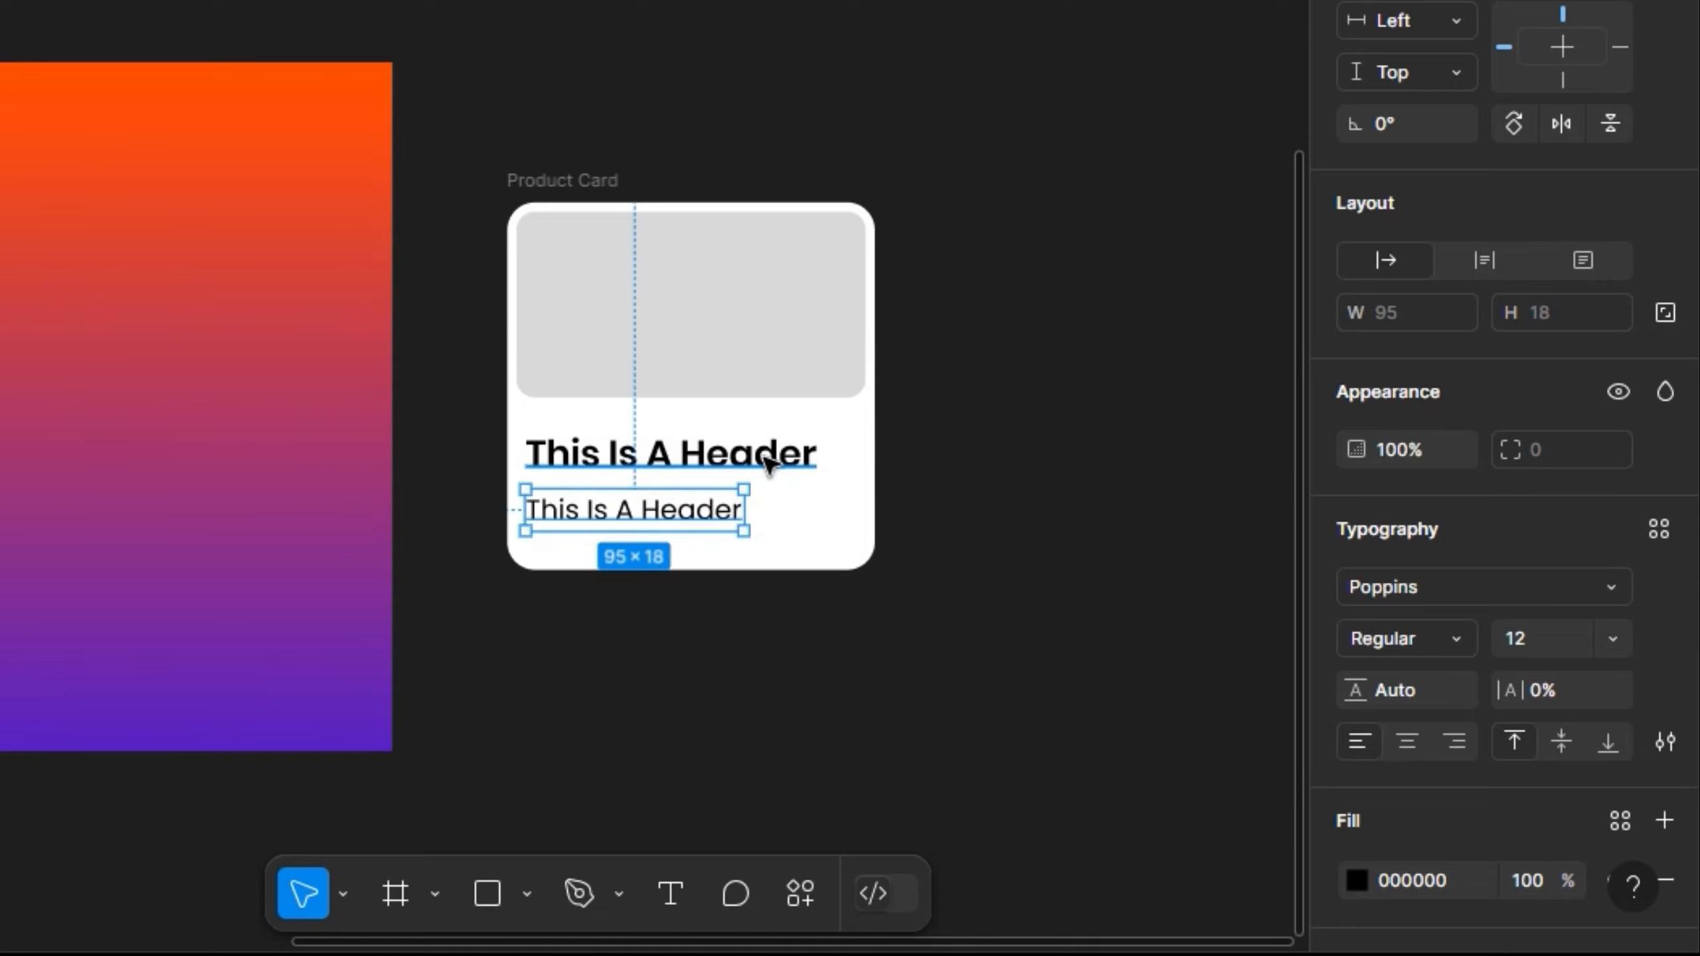
Step: Group the header and the smaller text, and rename the group Header_&_Subtext
{"action": "left_click", "coordinate": [721, 450], "text": "shift"}
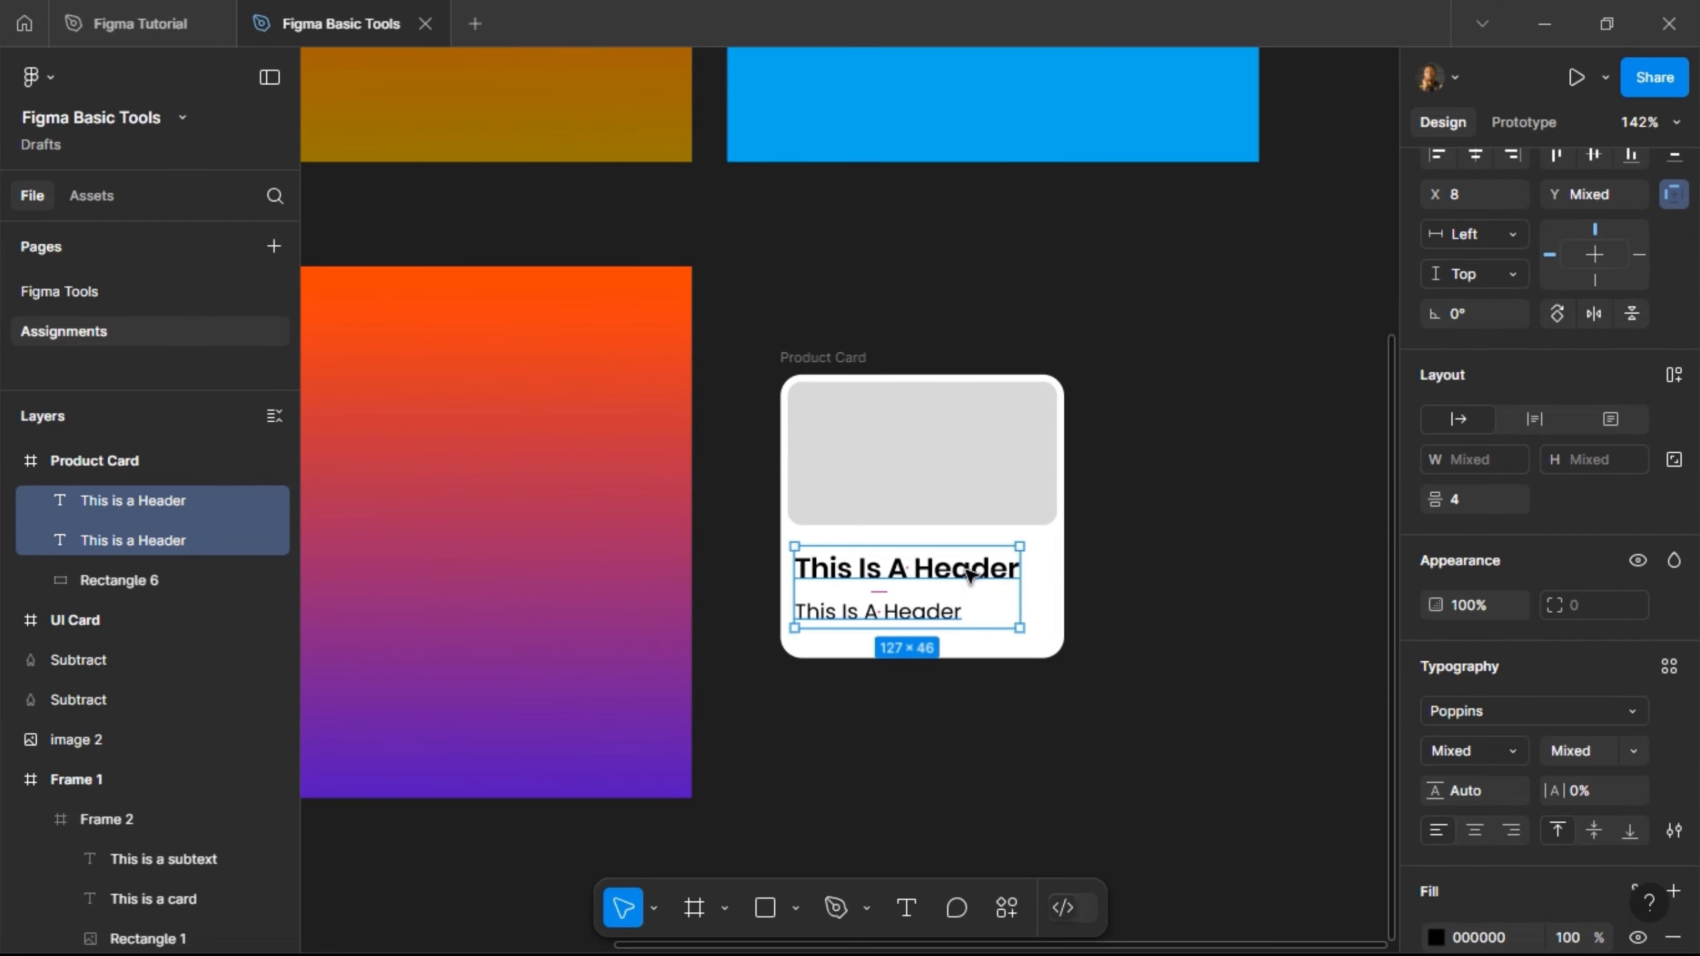
{"action": "key", "text": "ctrl+g"}
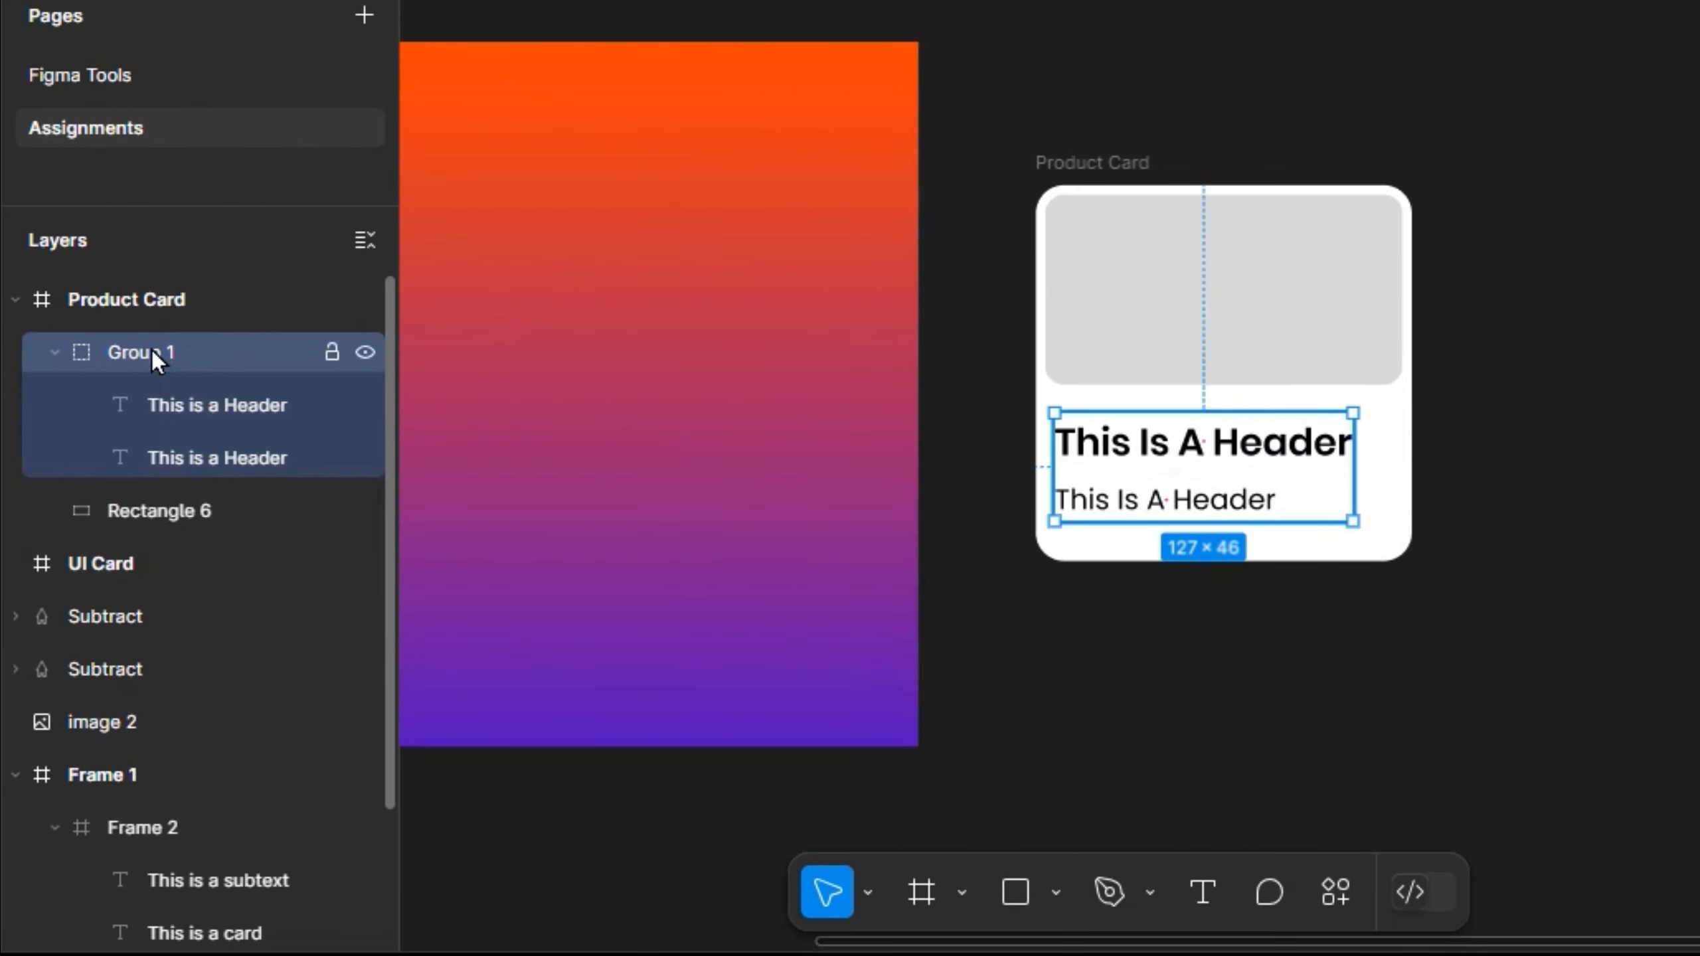
{"action": "double_click", "coordinate": [152, 349]}
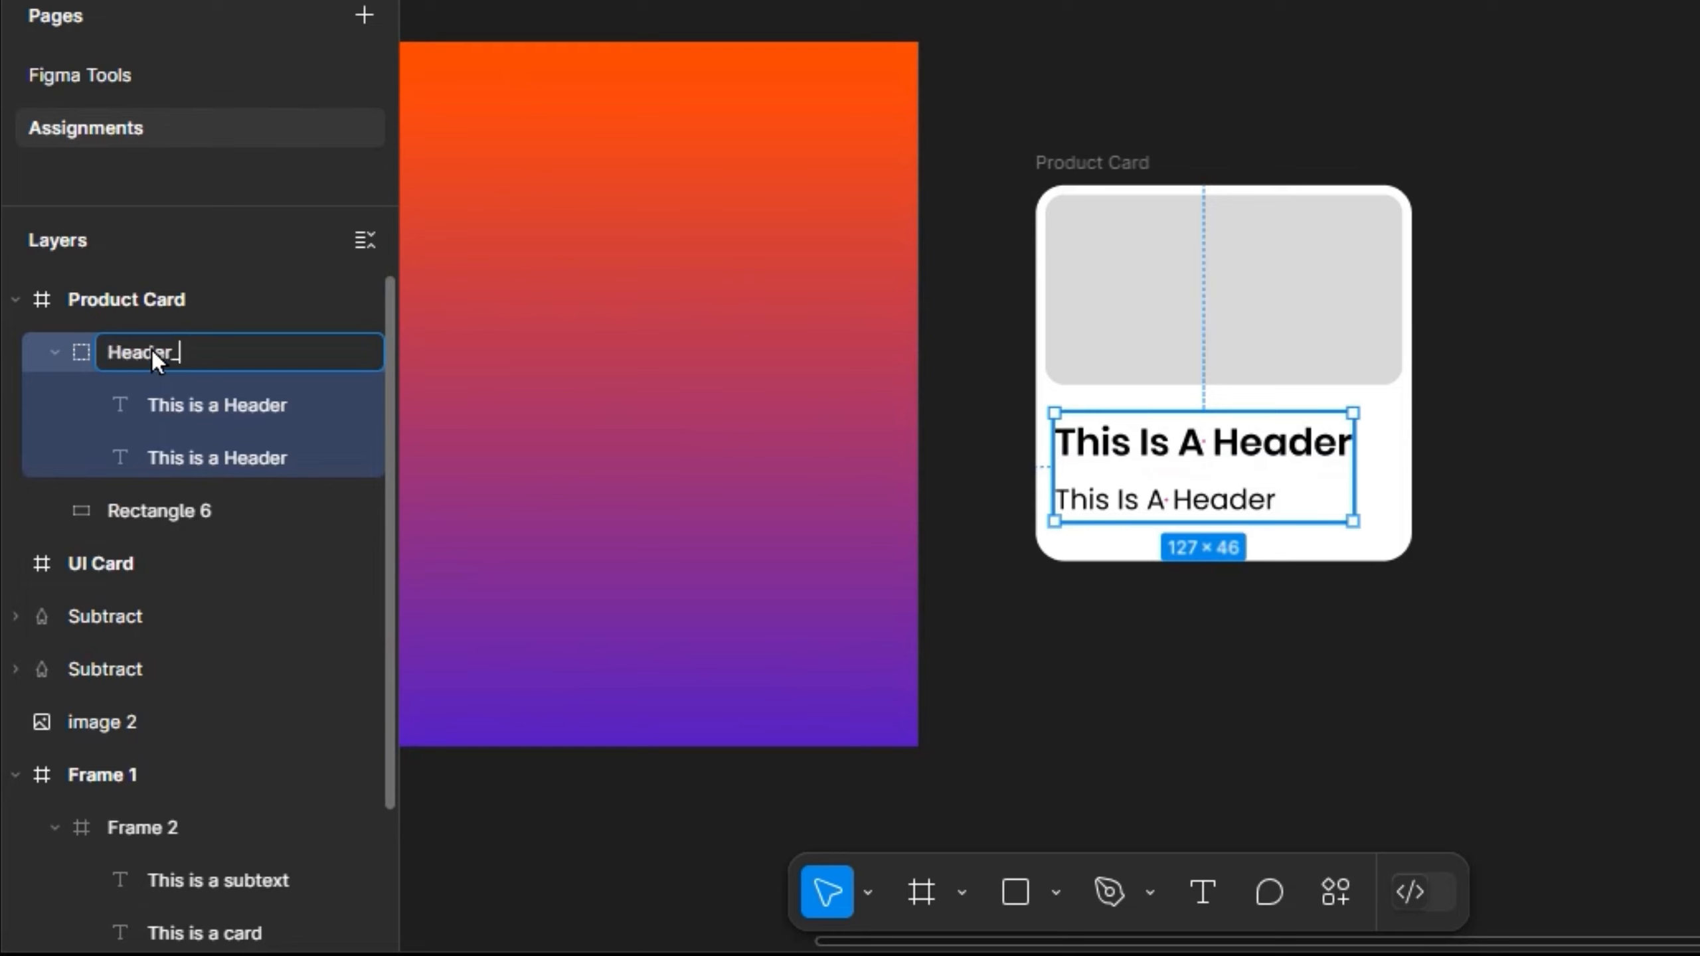
{"action": "type", "text": "Header_&_Te"}
{"action": "key", "text": "BackSpace"}
{"action": "key", "text": "BackSpace"}
{"action": "type", "text": "Subtex"}
{"action": "key", "text": "BackSpace"}
{"action": "type", "text": "xt"}
{"action": "key", "text": "Return"}
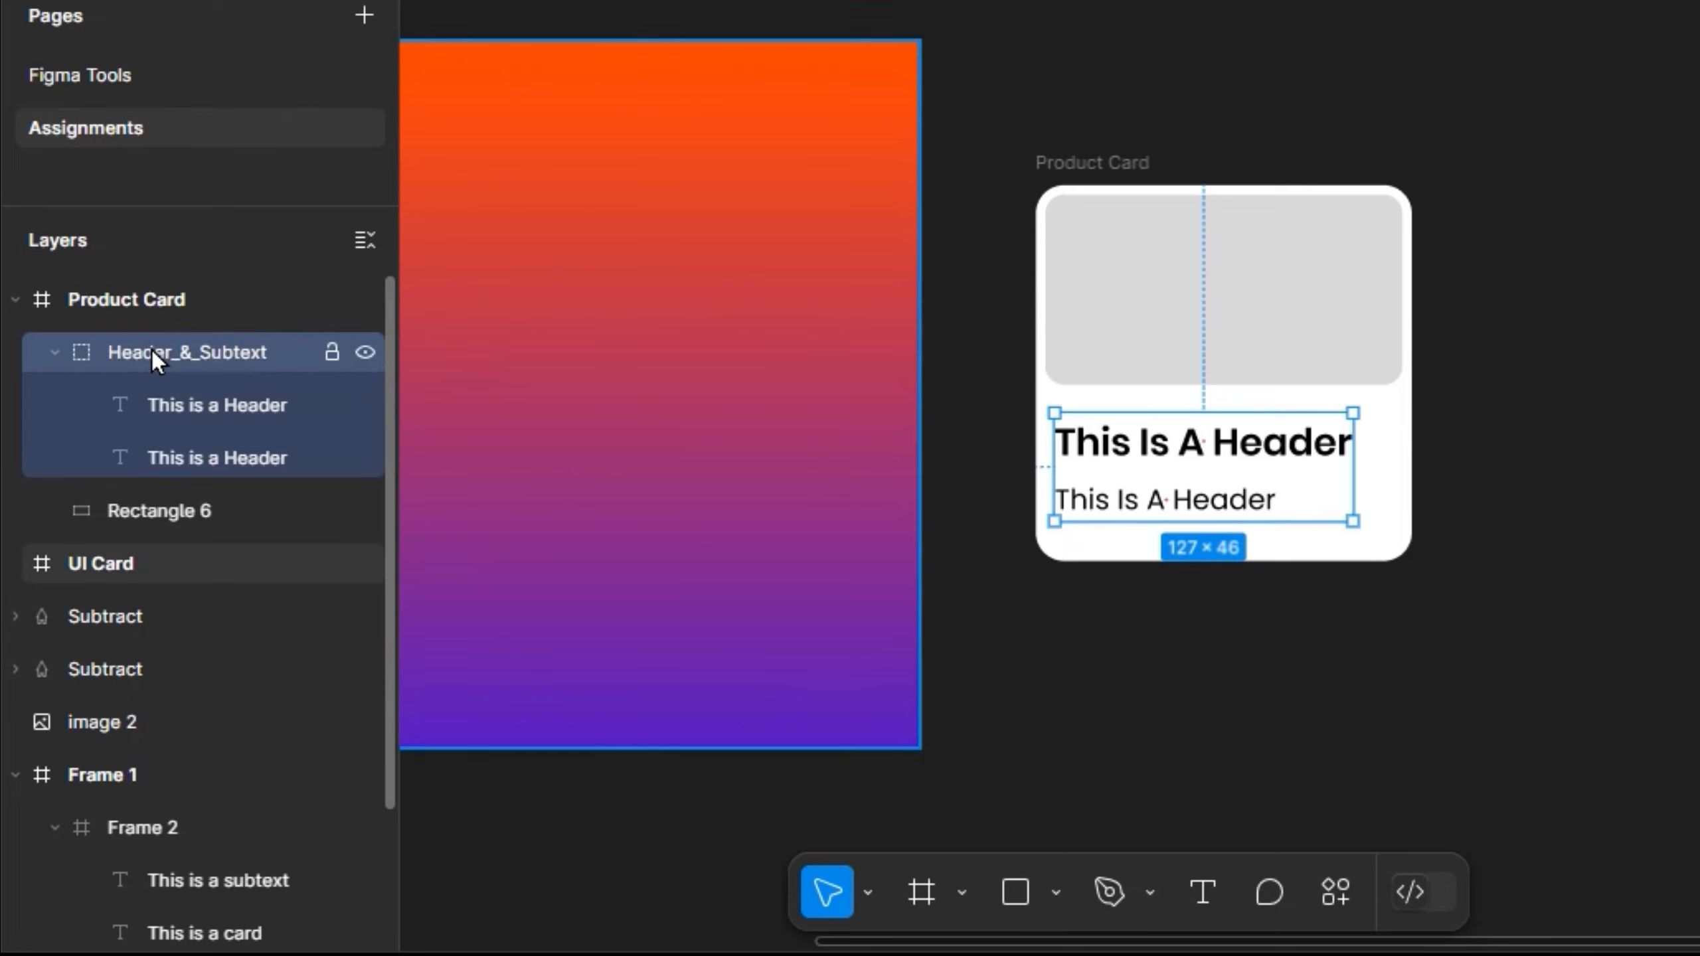
Step: Replace the smaller text below the header with "This is A Subtext"
{"action": "double_click", "coordinate": [1135, 509]}
{"action": "scroll", "coordinate": [1454, 464], "scroll_direction": "down", "scroll_amount": 3, "text": "ctrl"}
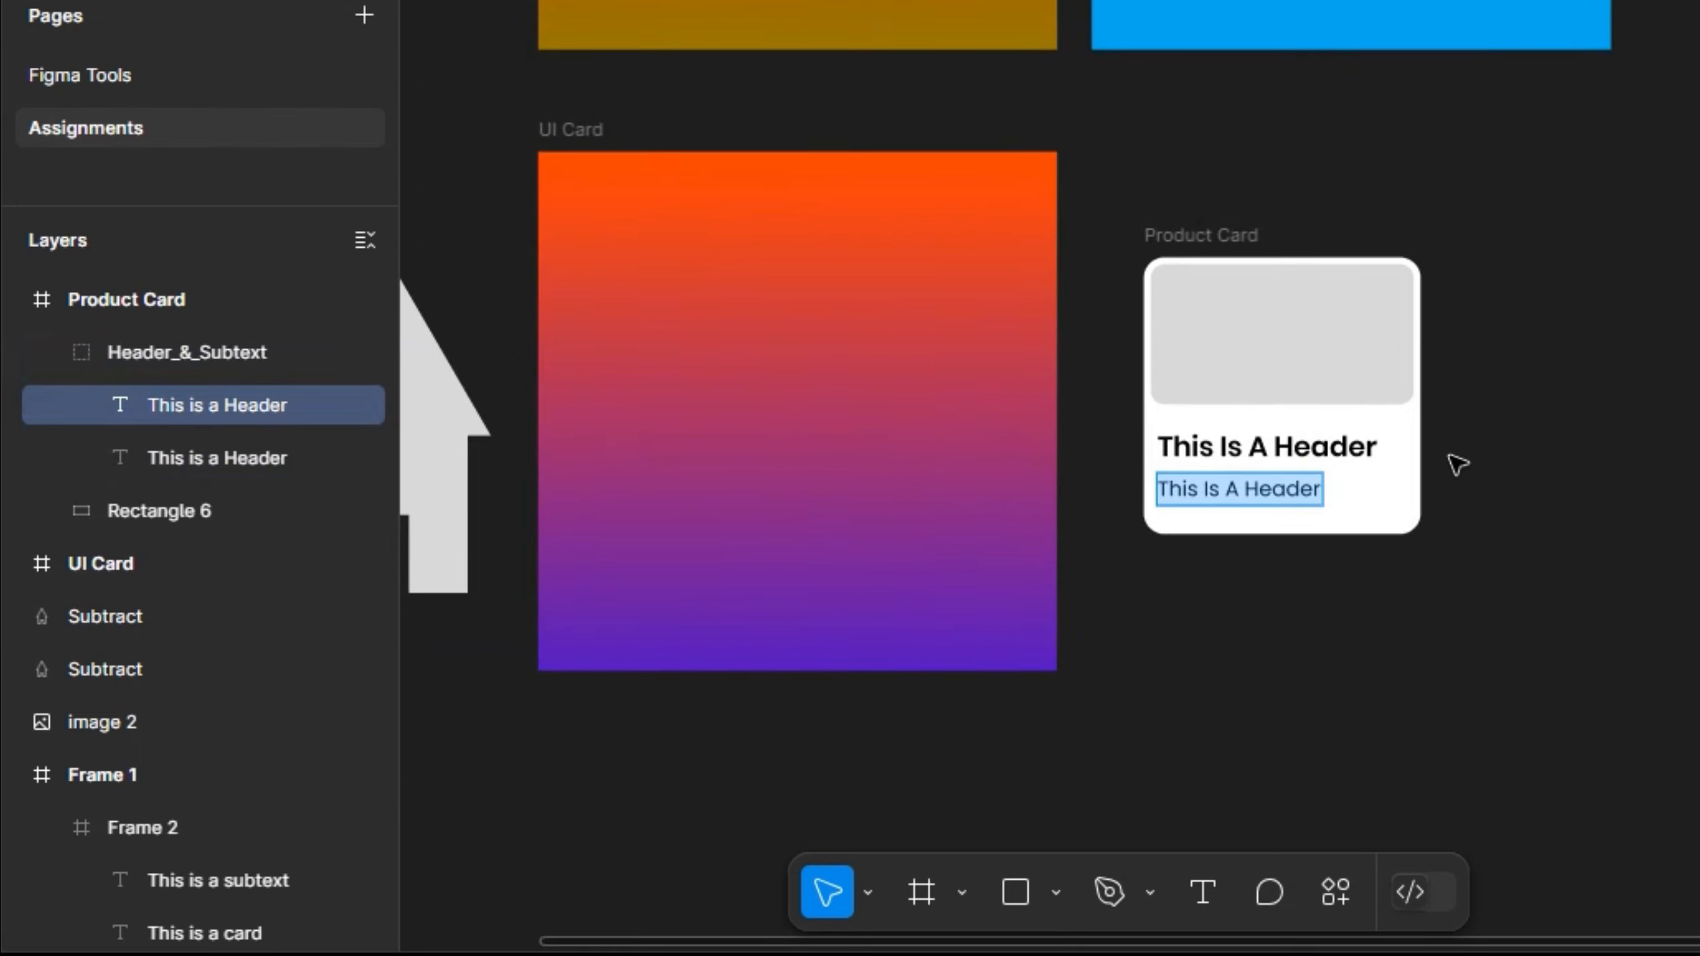
{"action": "type", "text": "This is a"}
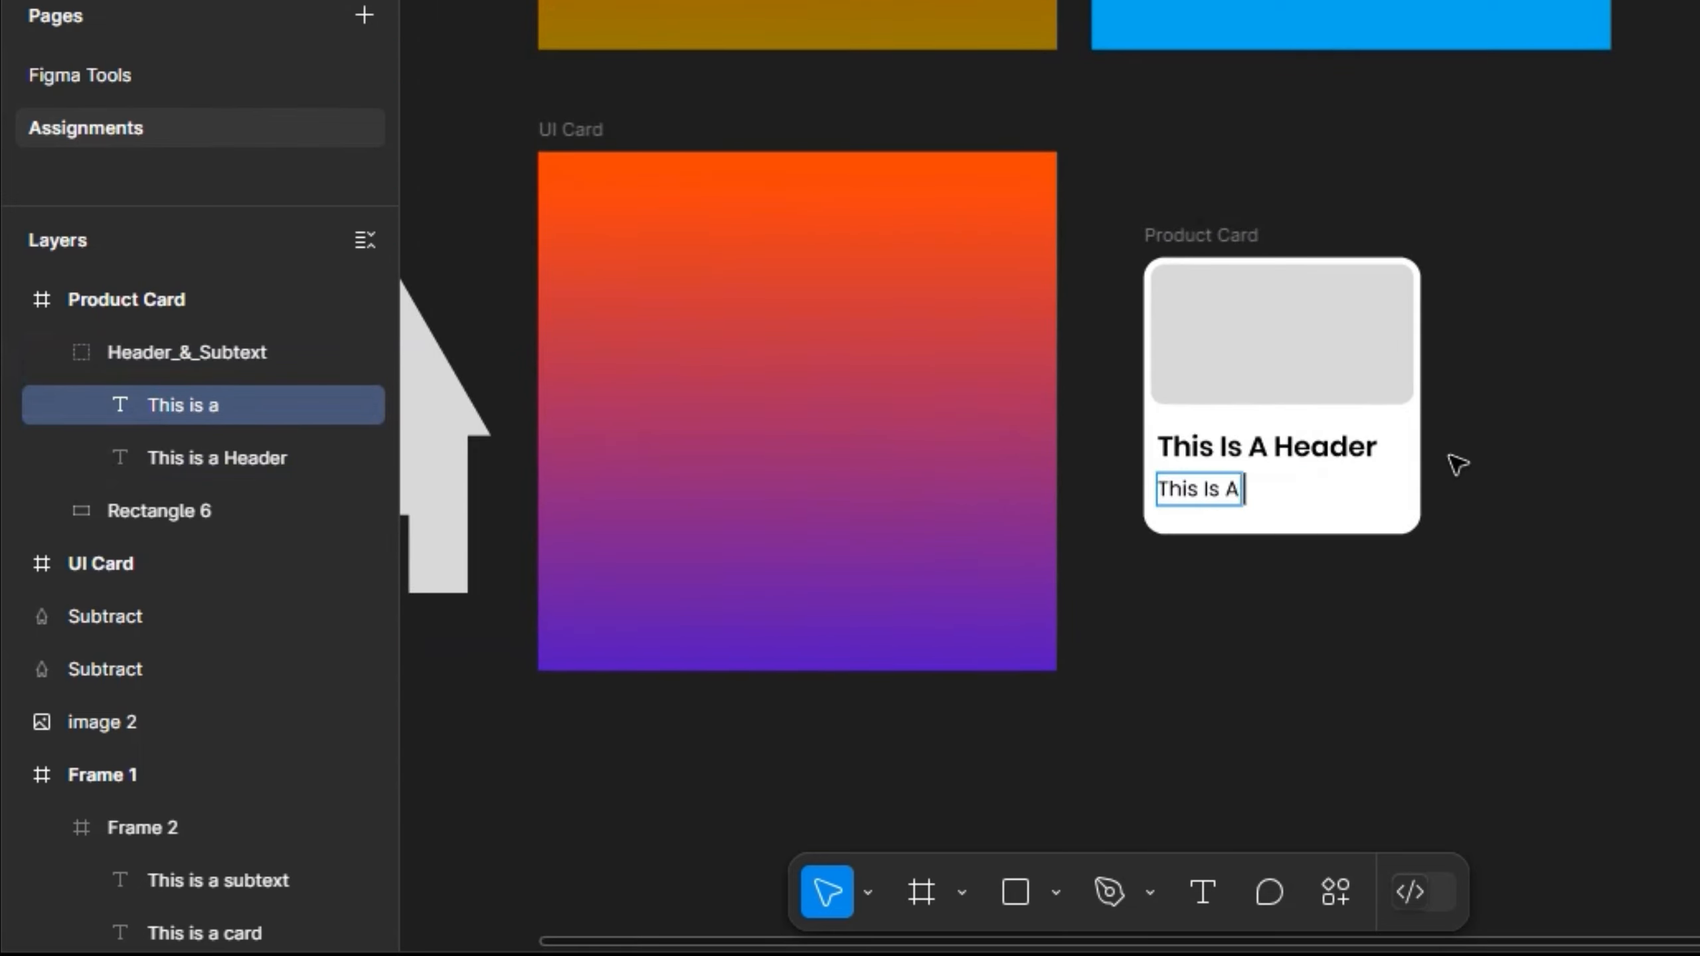
{"action": "key", "text": "BackSpace"}
{"action": "type", "text": "A "}
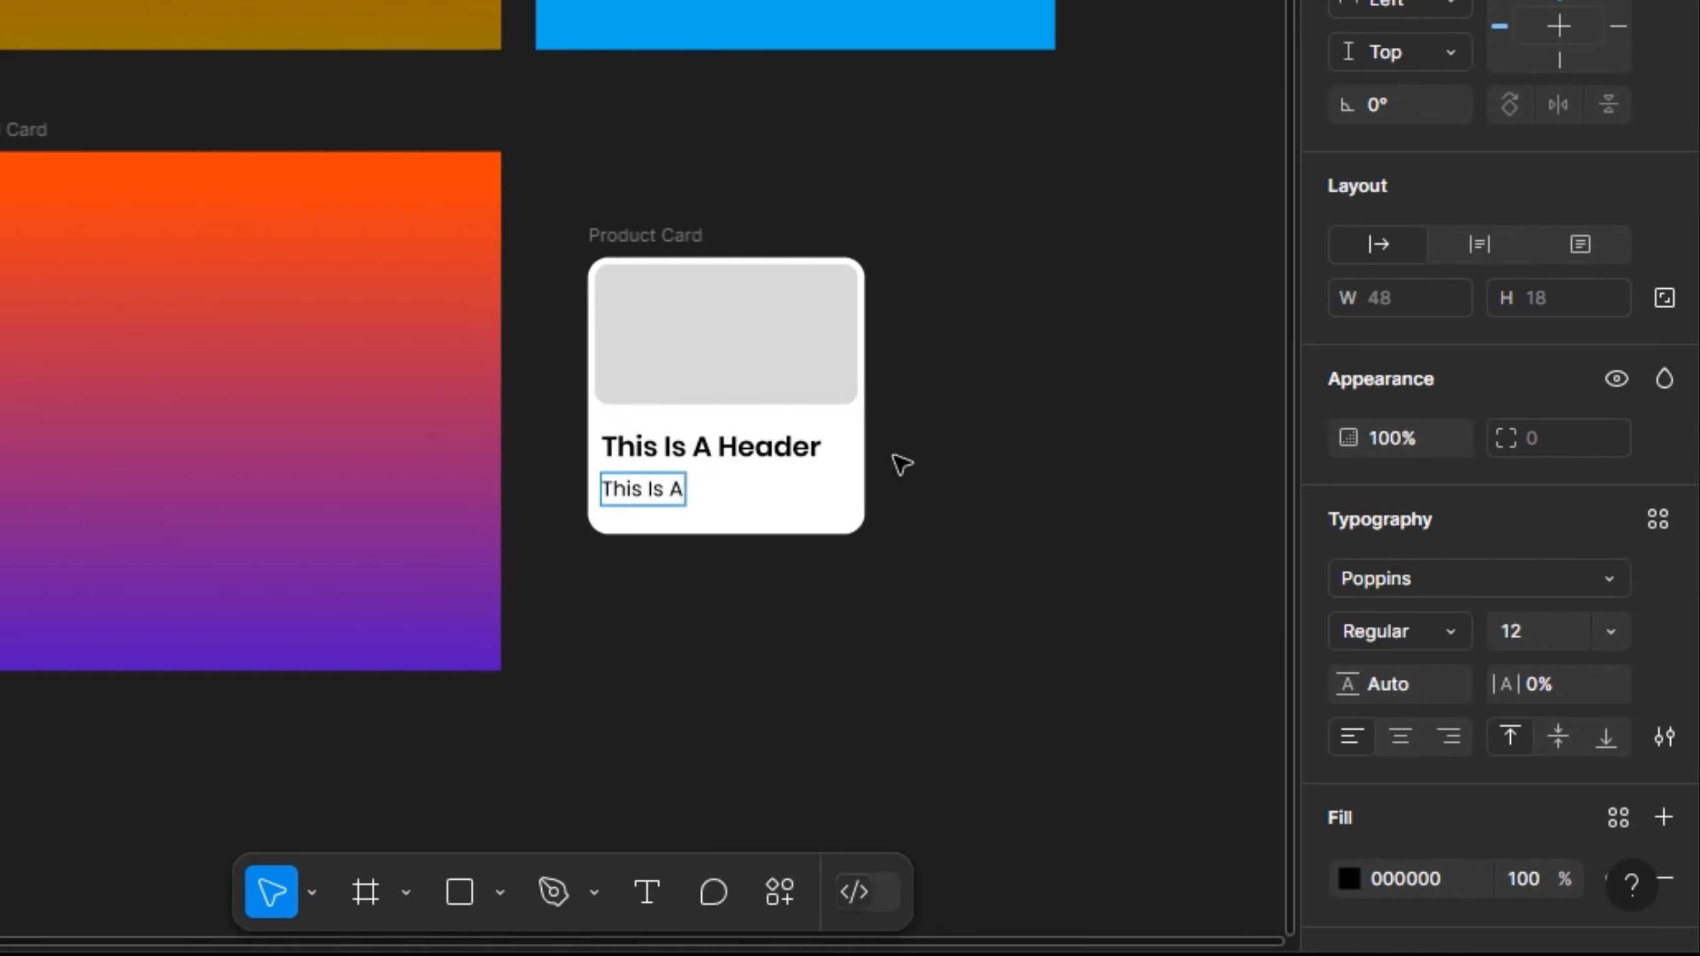
{"action": "type", "text": "S"}
{"action": "key", "text": "BackSpace"}
{"action": "type", "text": "Subtext"}
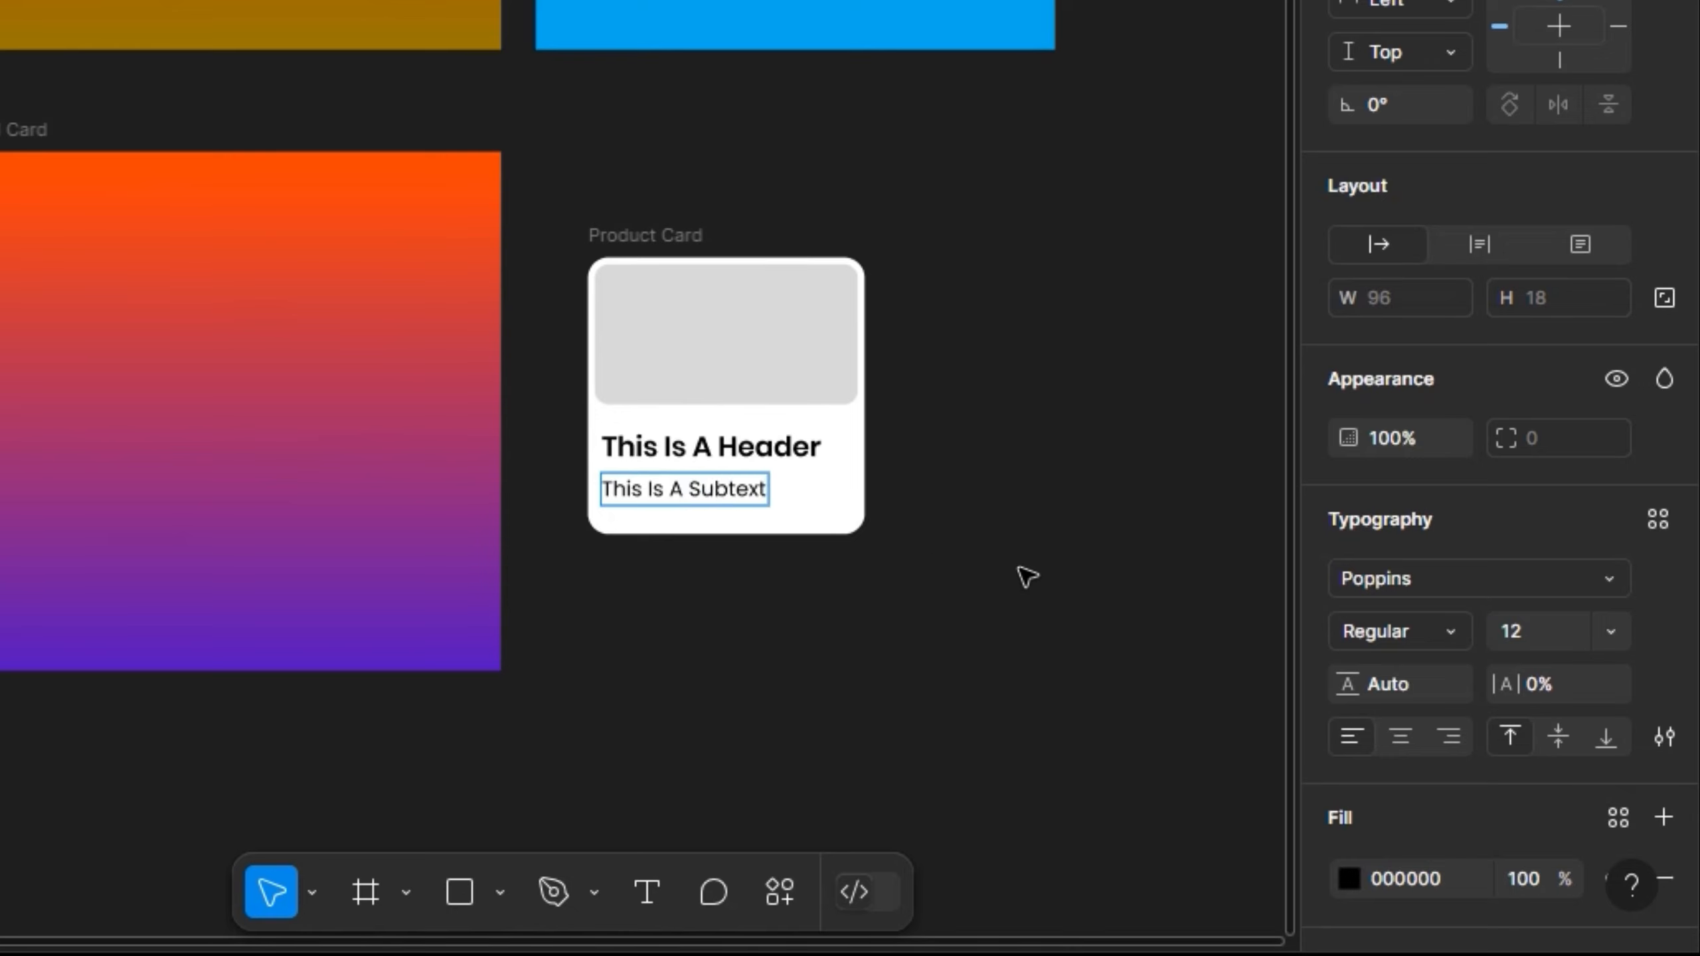
{"action": "key", "text": "Escape"}
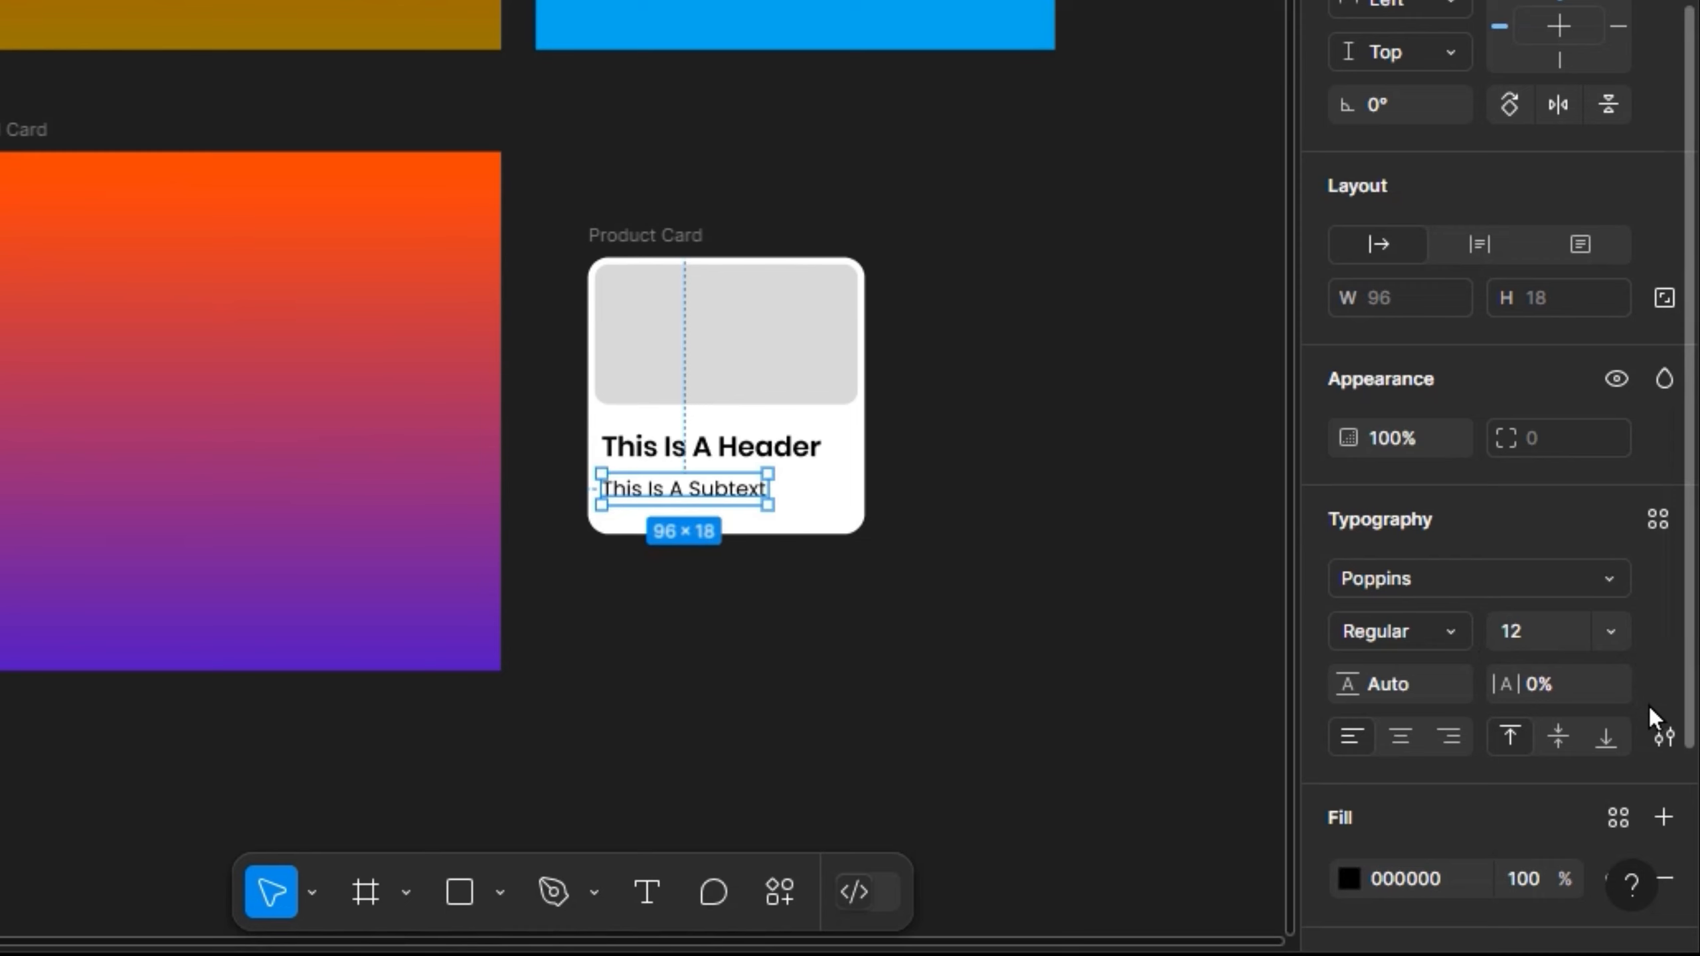
Step: Change the smaller text's letter case from title case to As typed
{"action": "left_click", "coordinate": [1664, 738]}
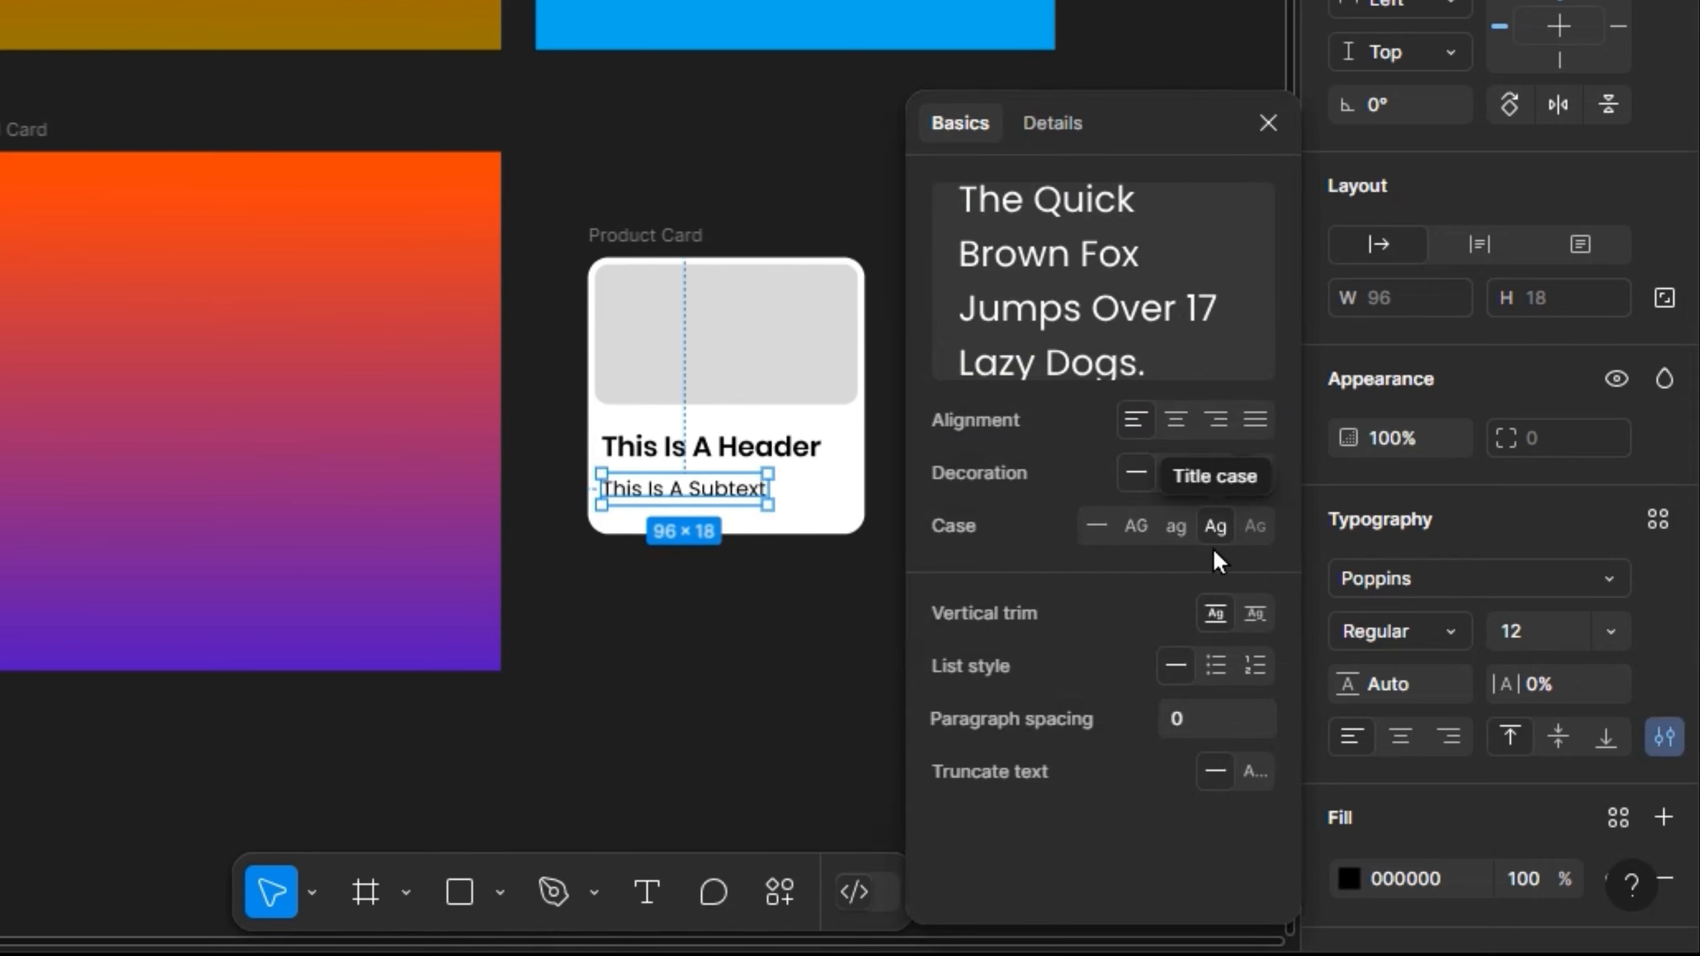
{"action": "left_click", "coordinate": [1213, 526]}
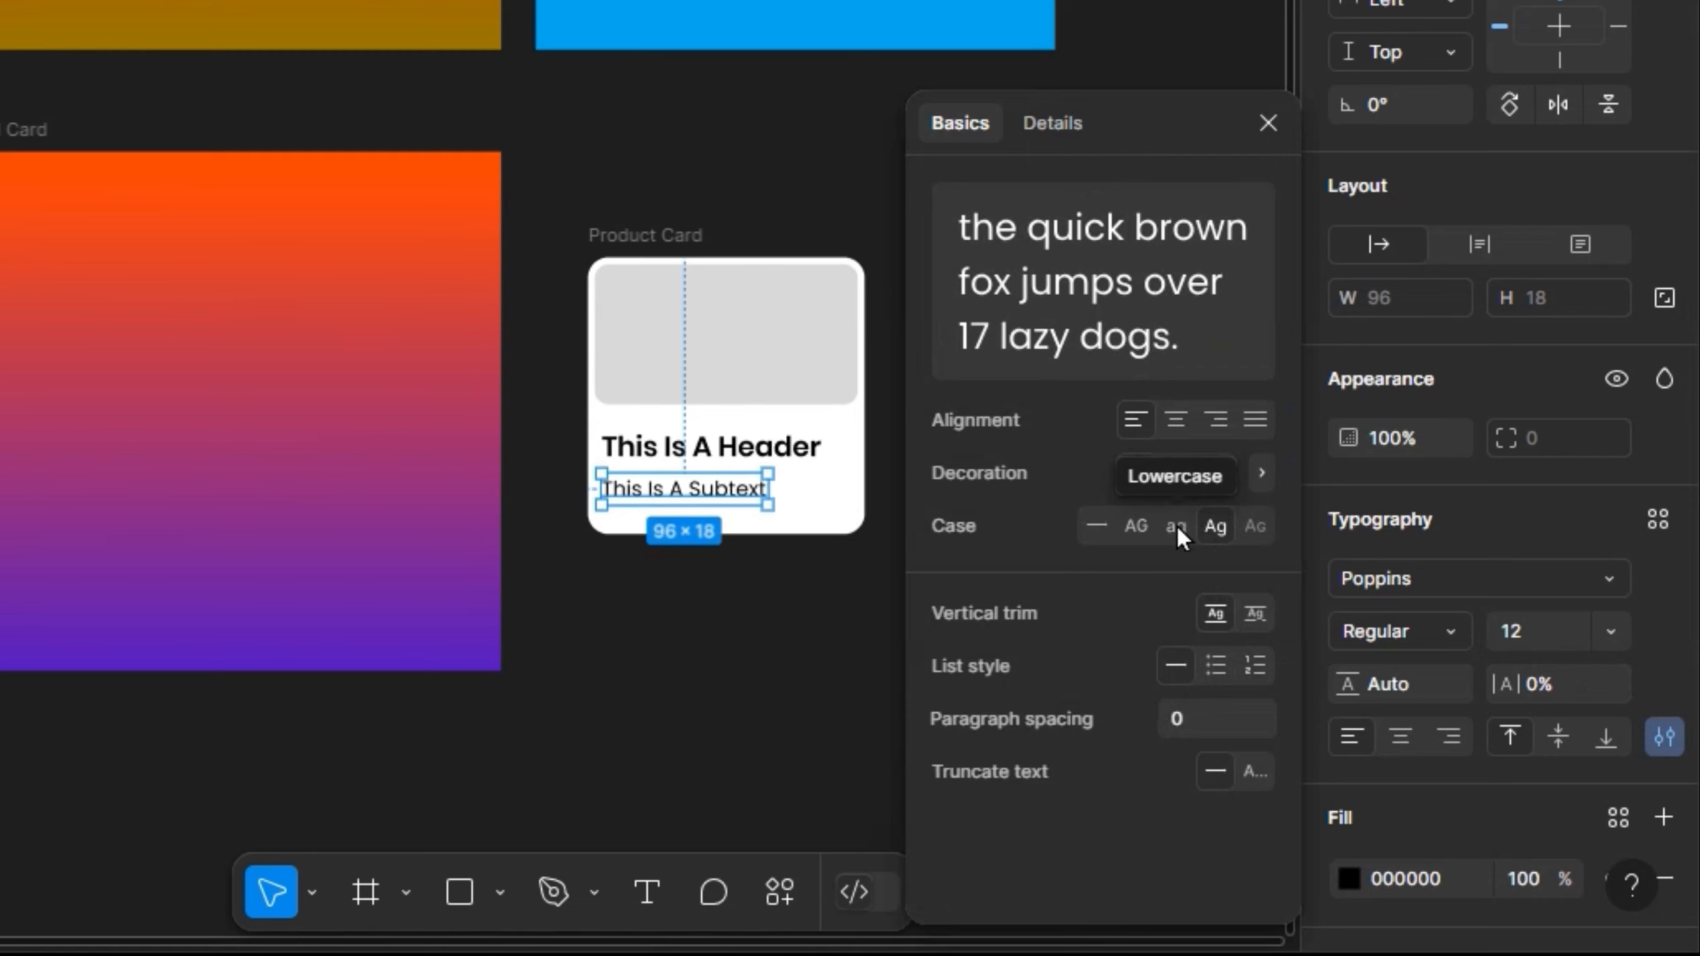
{"action": "left_click", "coordinate": [1096, 526]}
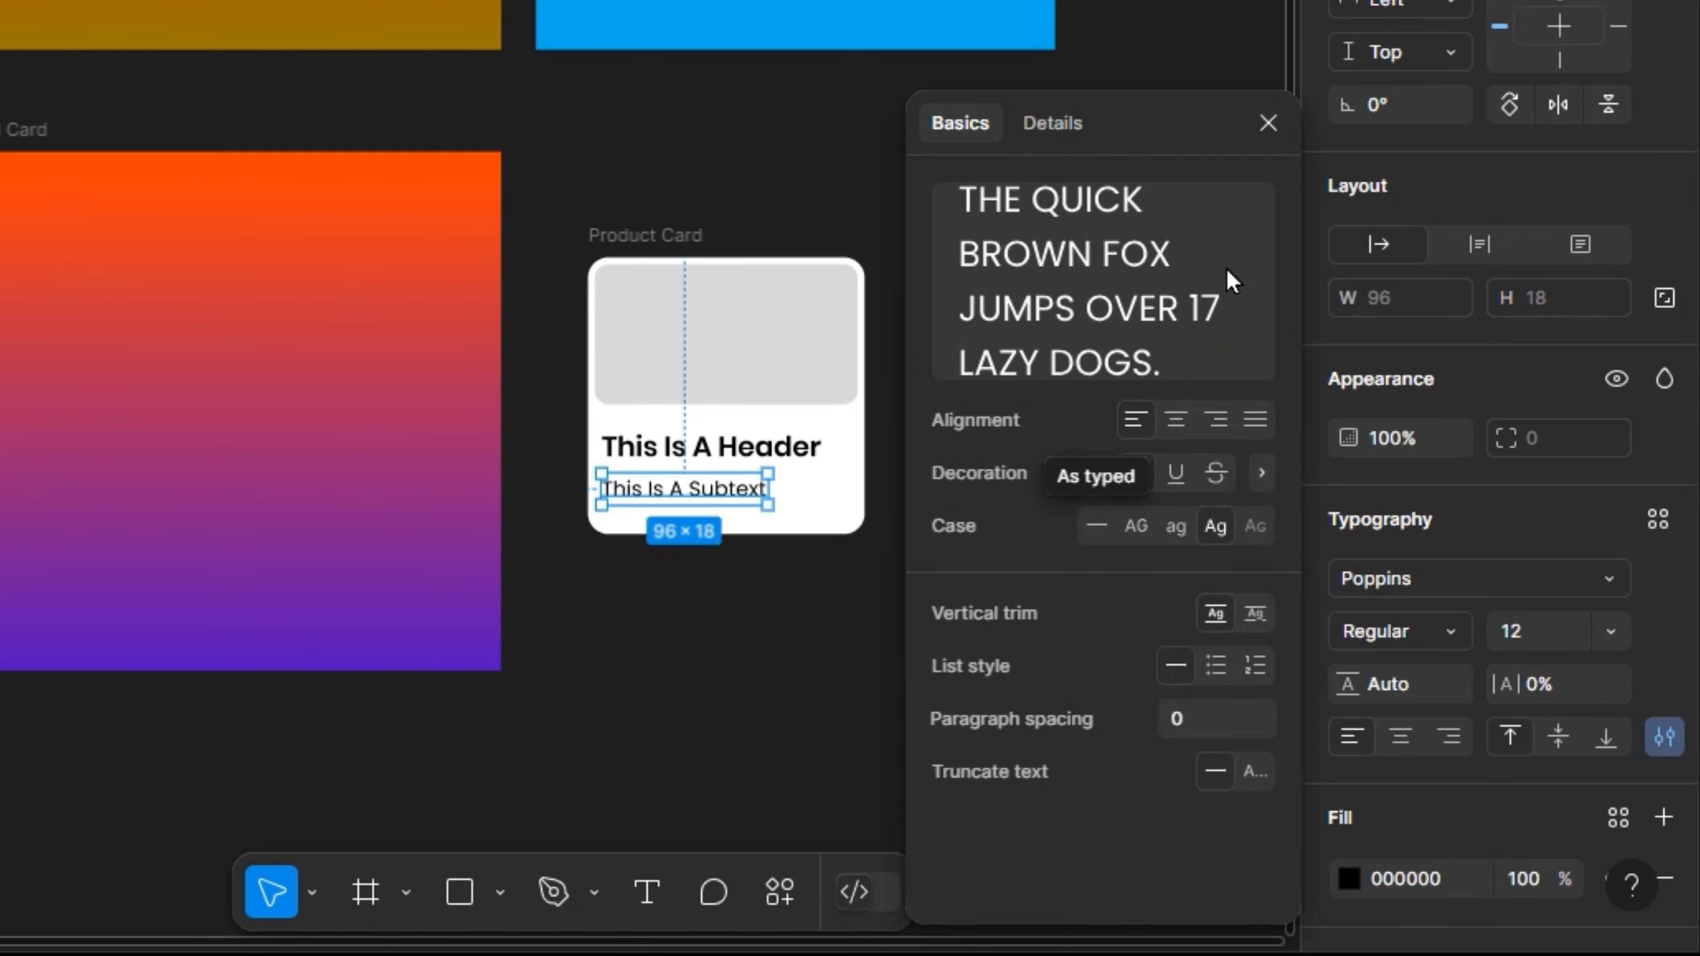
{"action": "left_click", "coordinate": [1267, 123]}
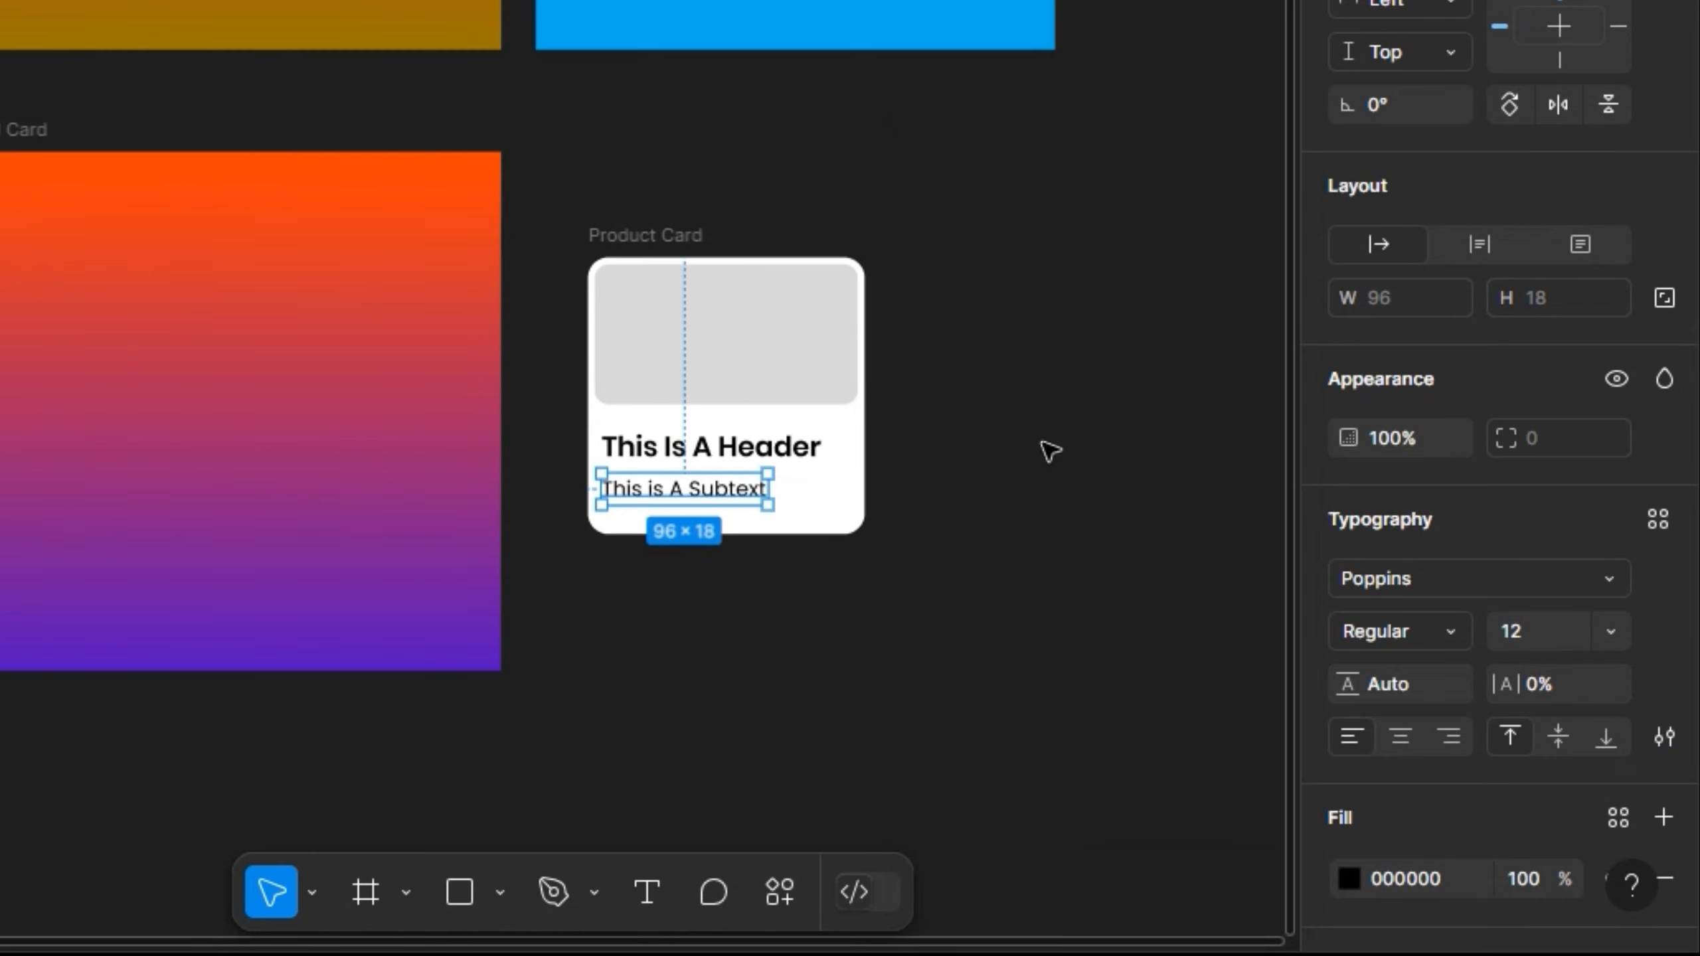
Step: Rewrite the smaller text below the header as "This is a subtext"
{"action": "double_click", "coordinate": [694, 488]}
{"action": "type", "text": "This"}
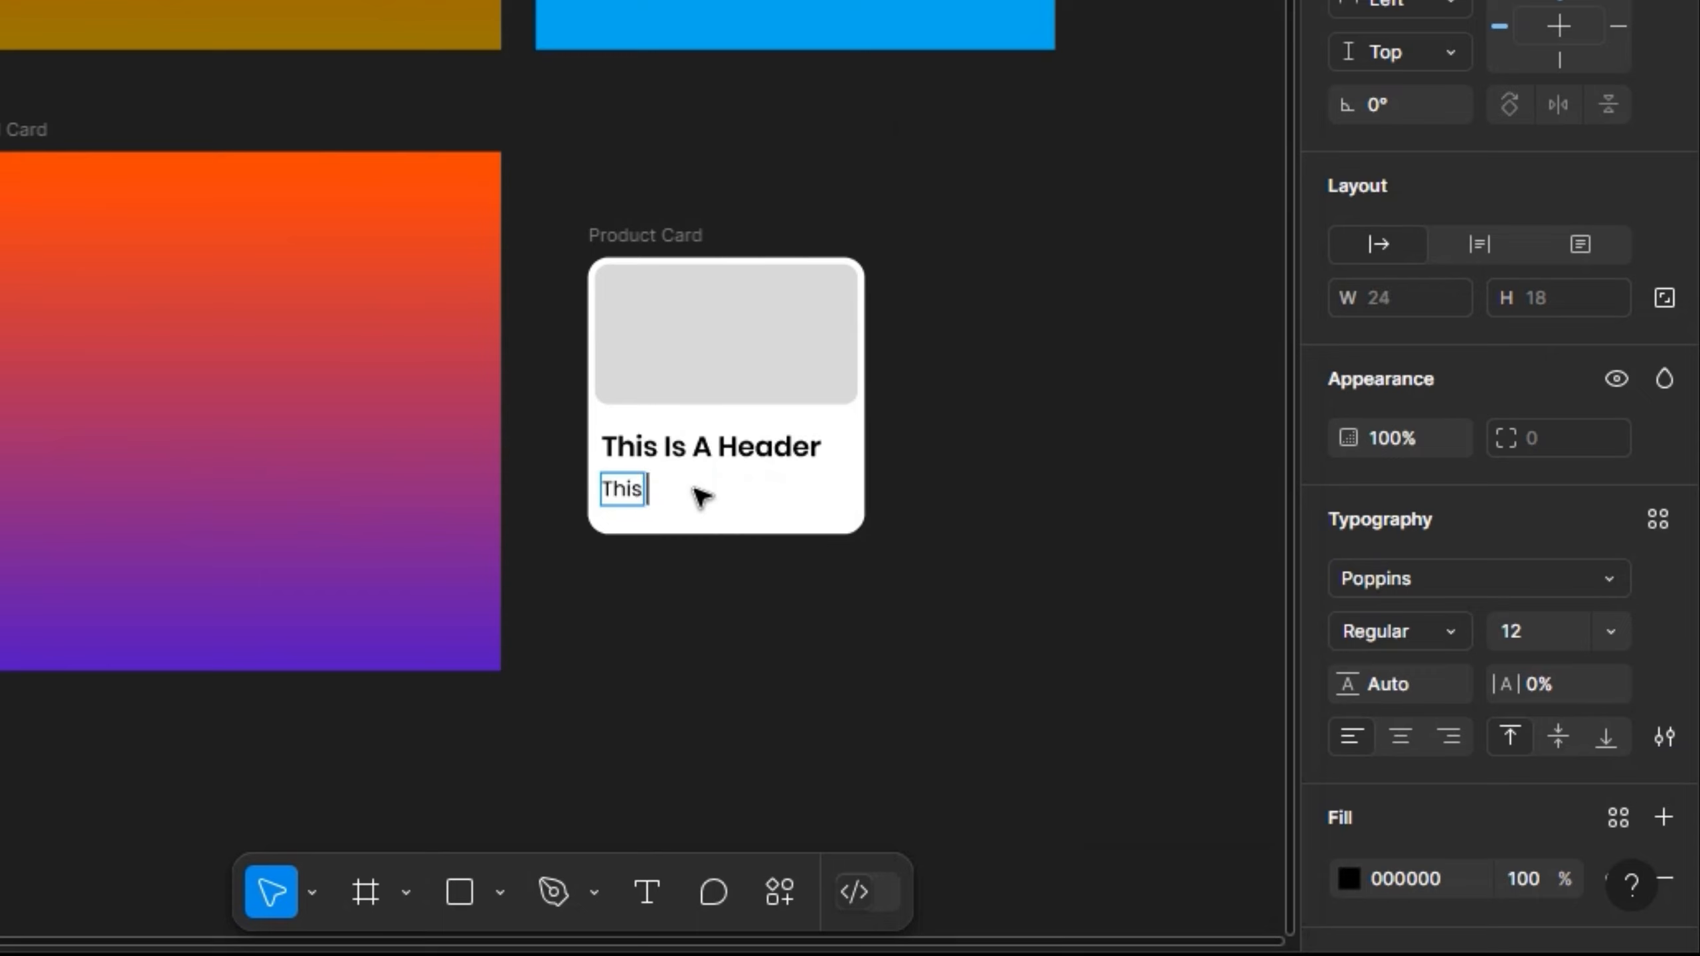
{"action": "type", "text": " is a"}
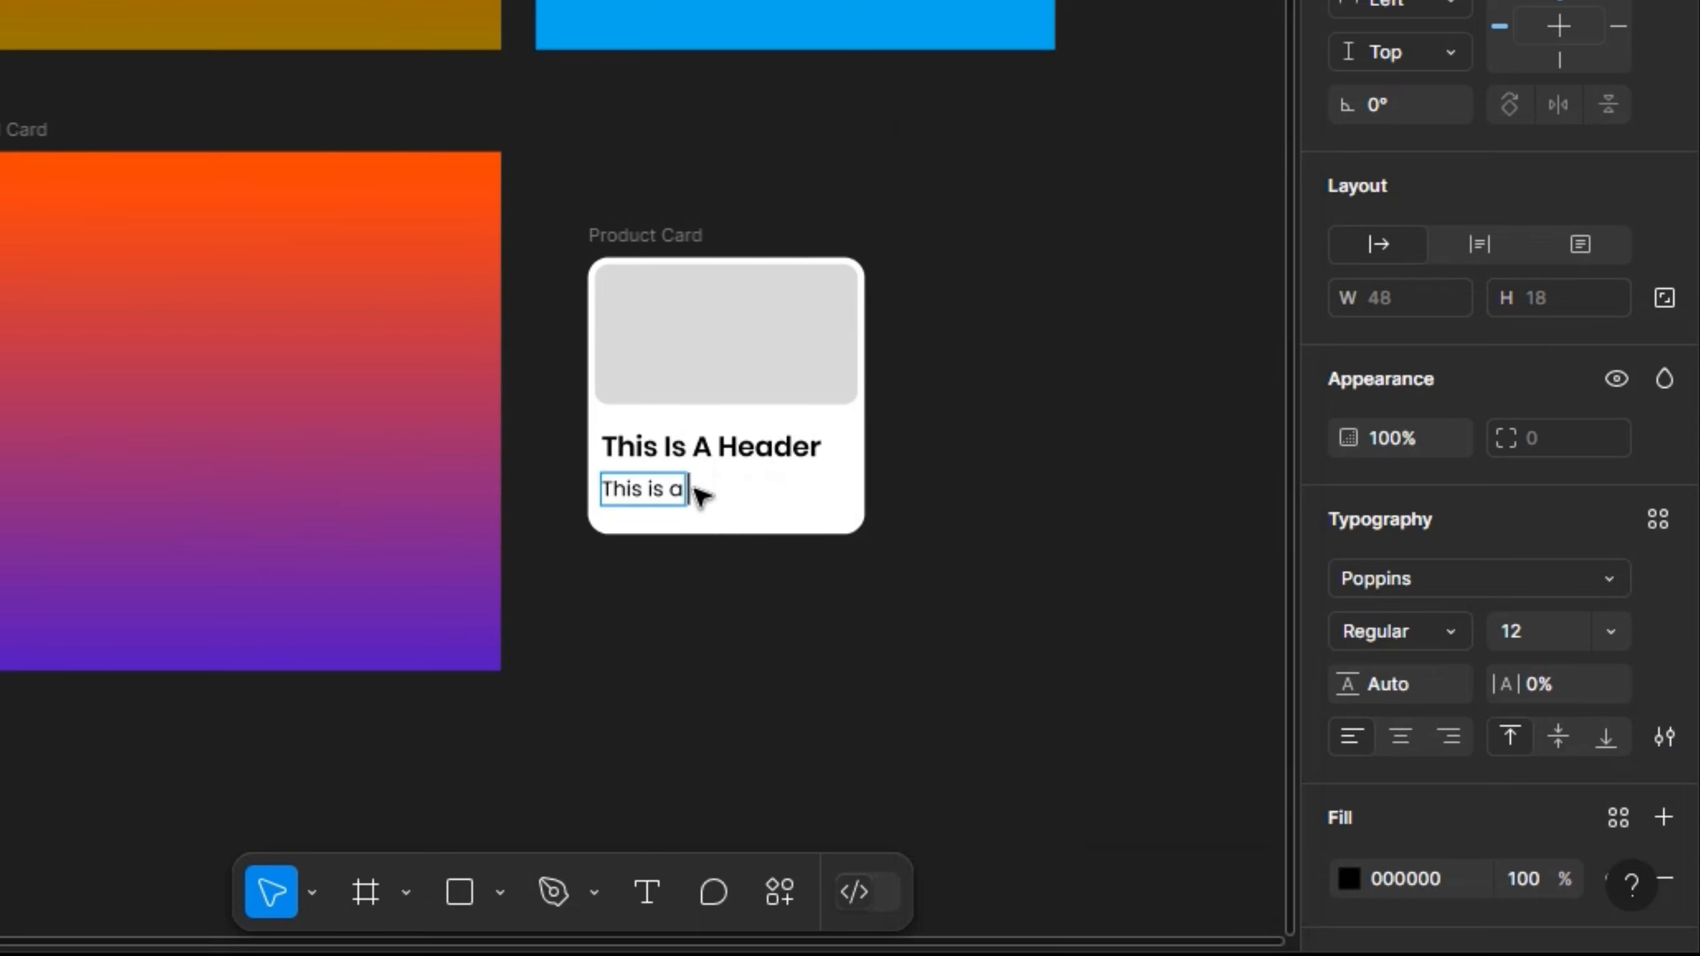
{"action": "type", "text": " subtext"}
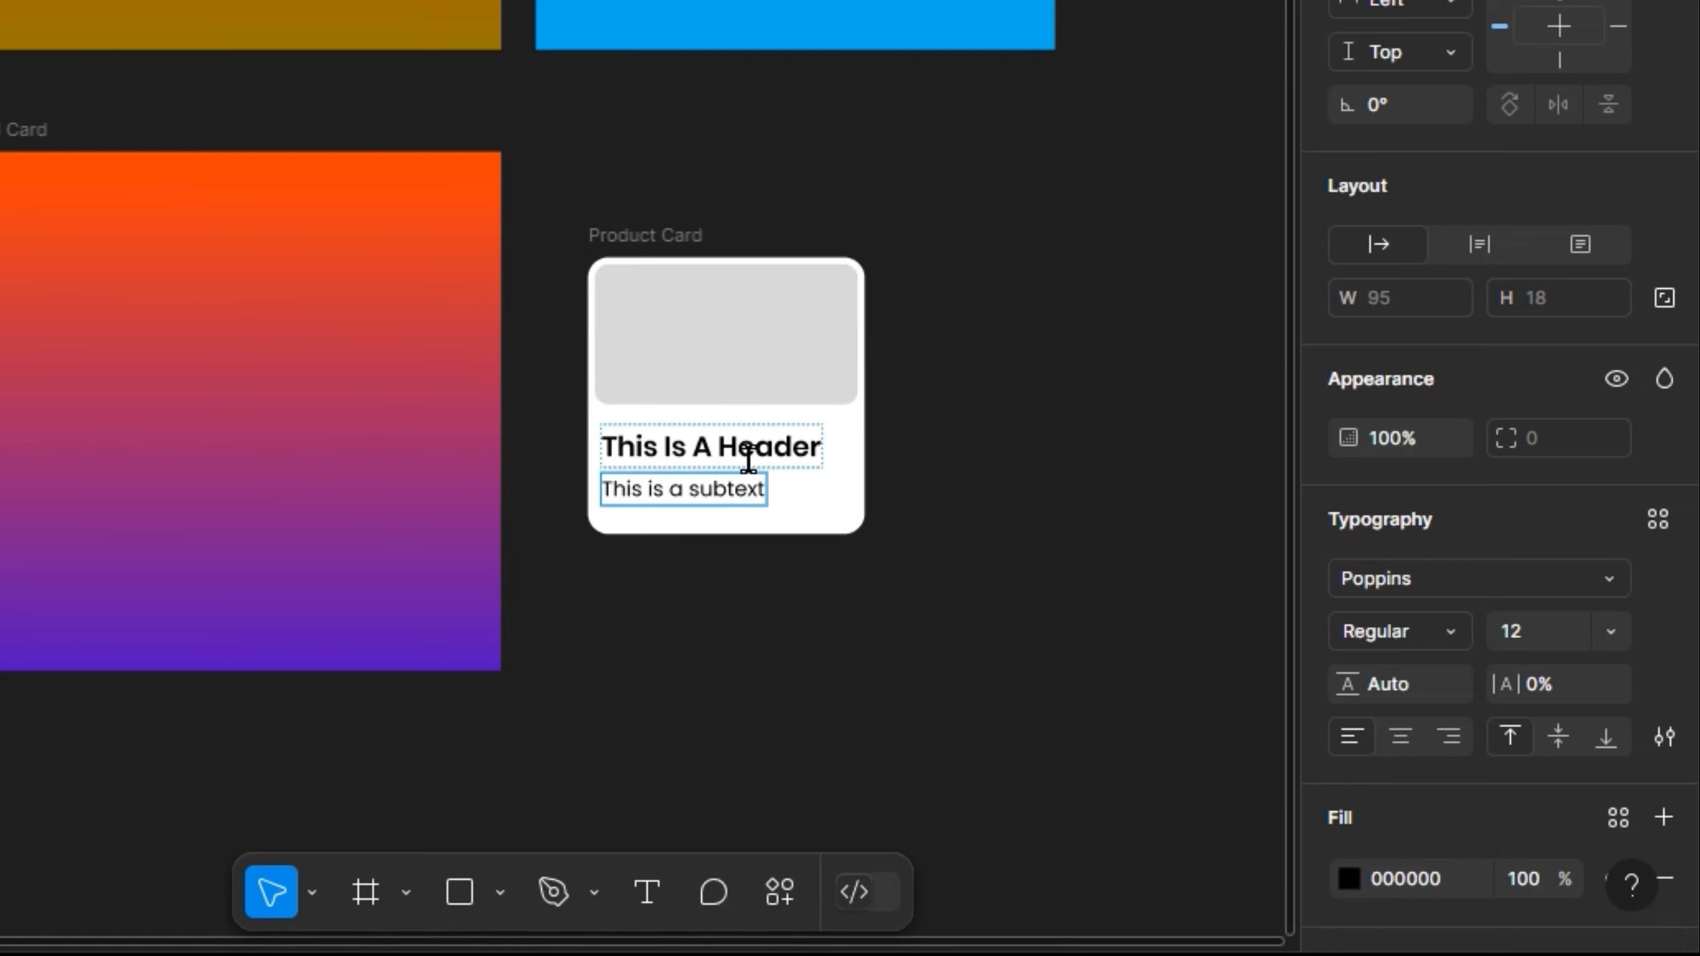
Step: Retype the letter A in the header text and set the header's letter case to As typed
{"action": "left_click", "coordinate": [729, 447]}
{"action": "key", "text": "Left"}
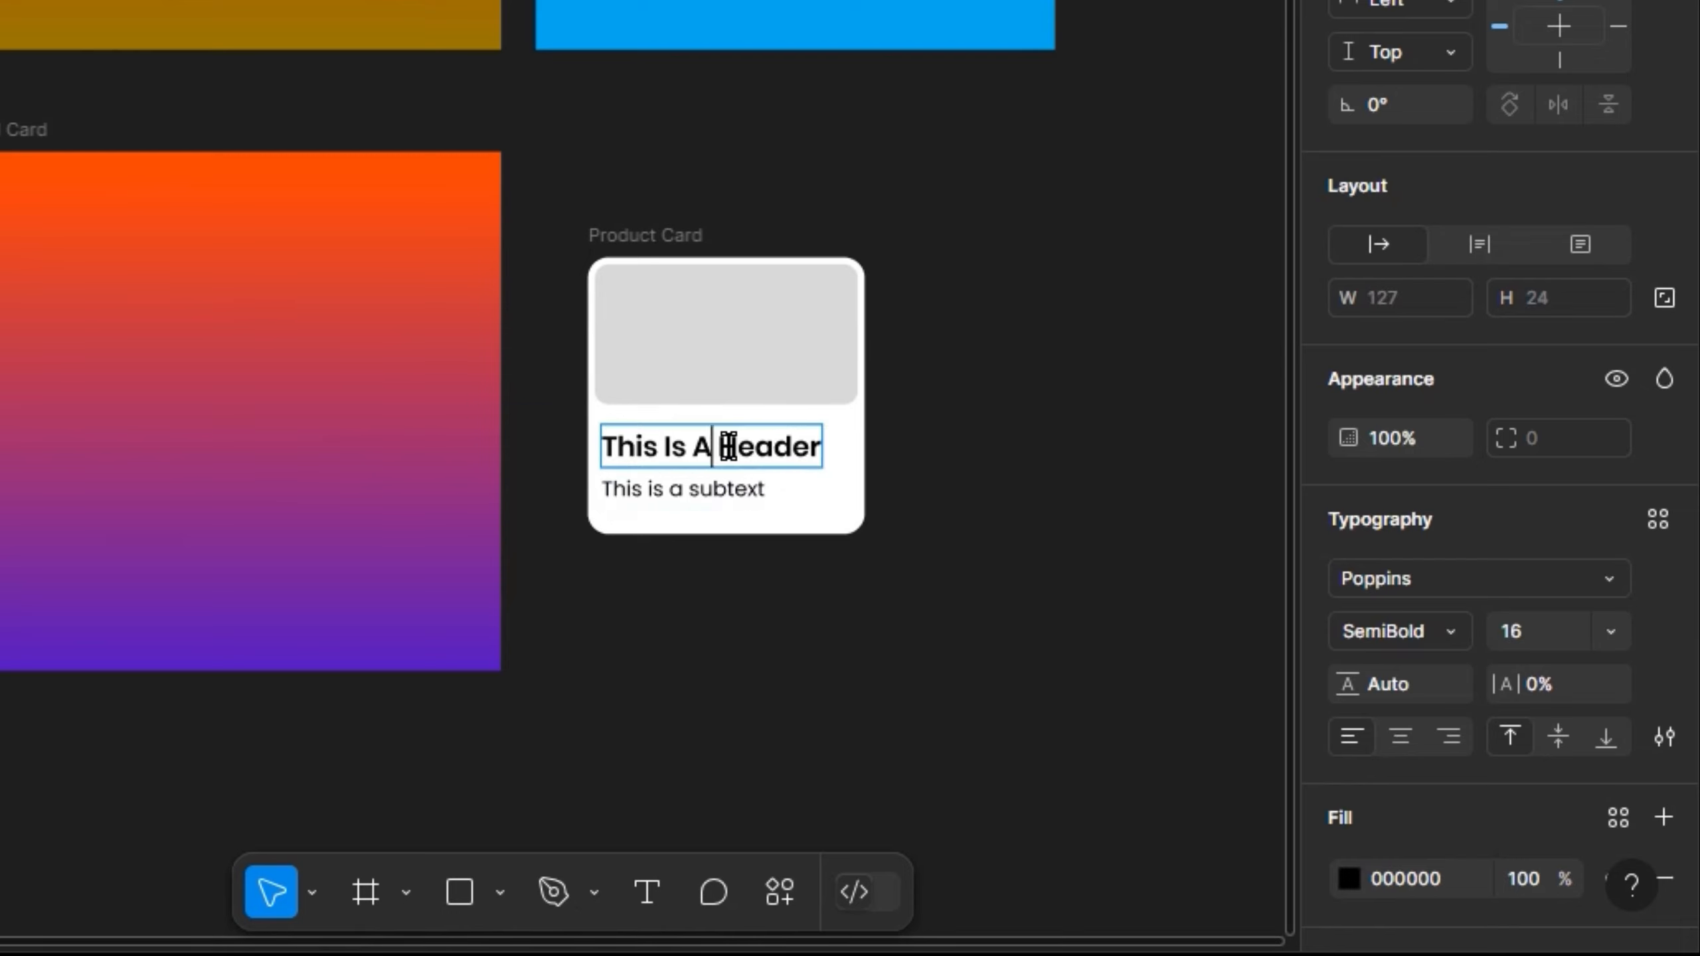
{"action": "key", "text": "BackSpace"}
{"action": "type", "text": "A"}
{"action": "key", "text": "Escape"}
{"action": "scroll", "coordinate": [1690, 743], "scroll_direction": "down", "scroll_amount": 4}
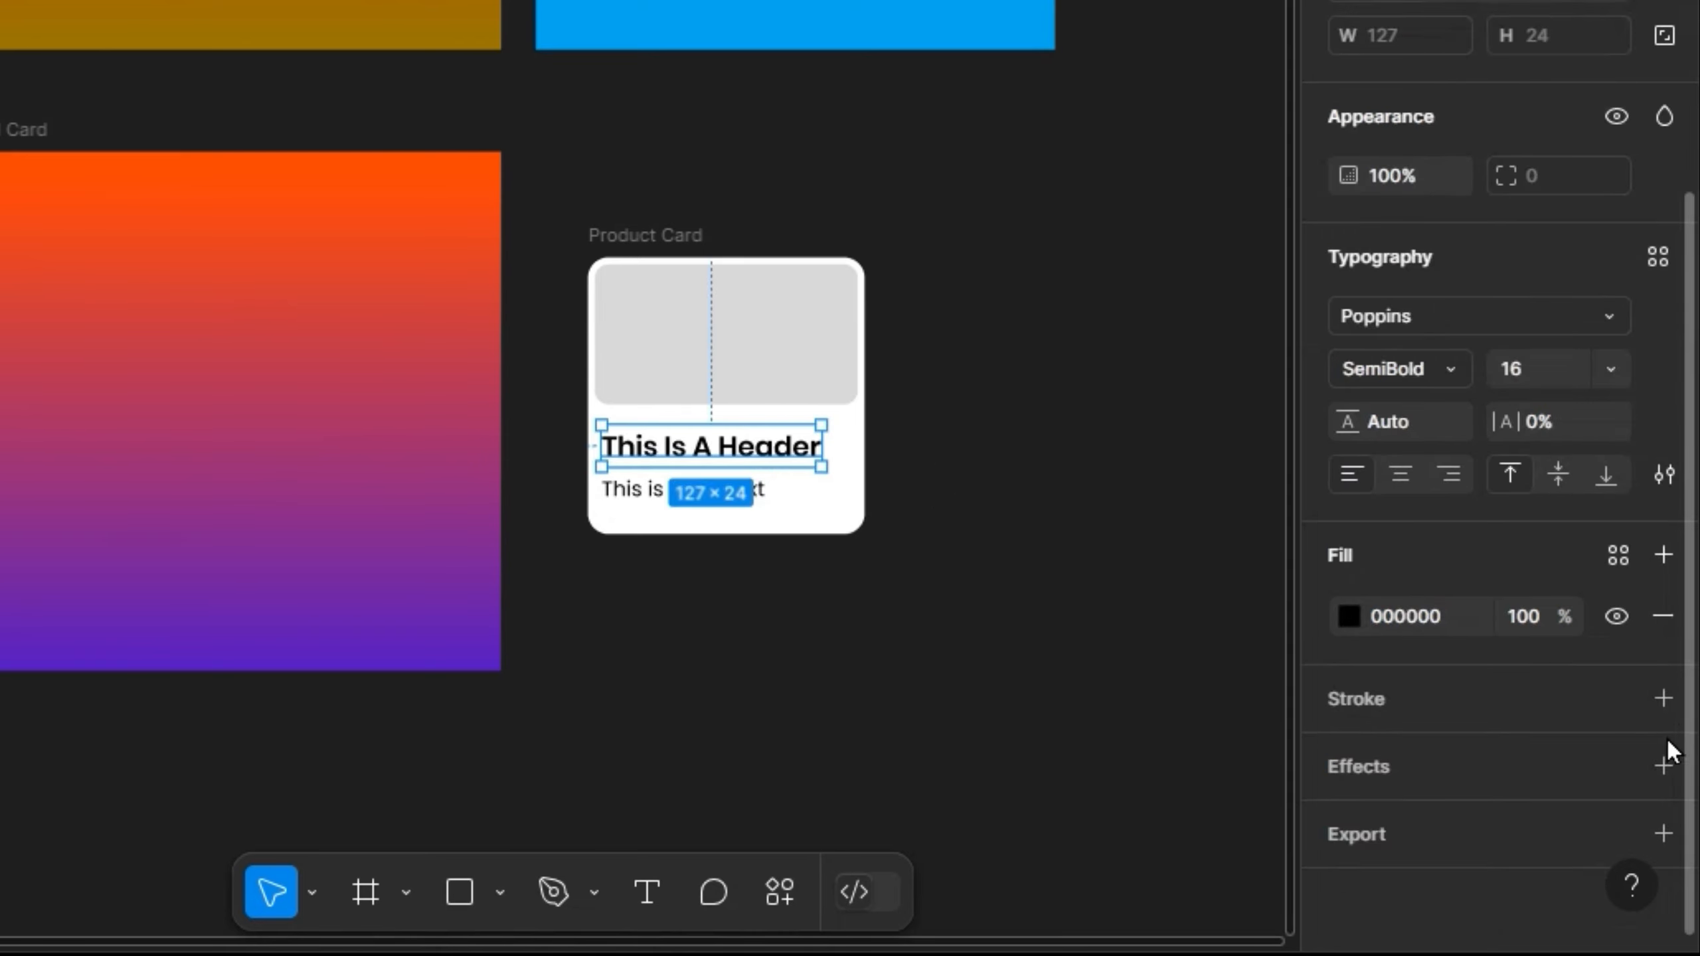
{"action": "left_click", "coordinate": [1664, 474]}
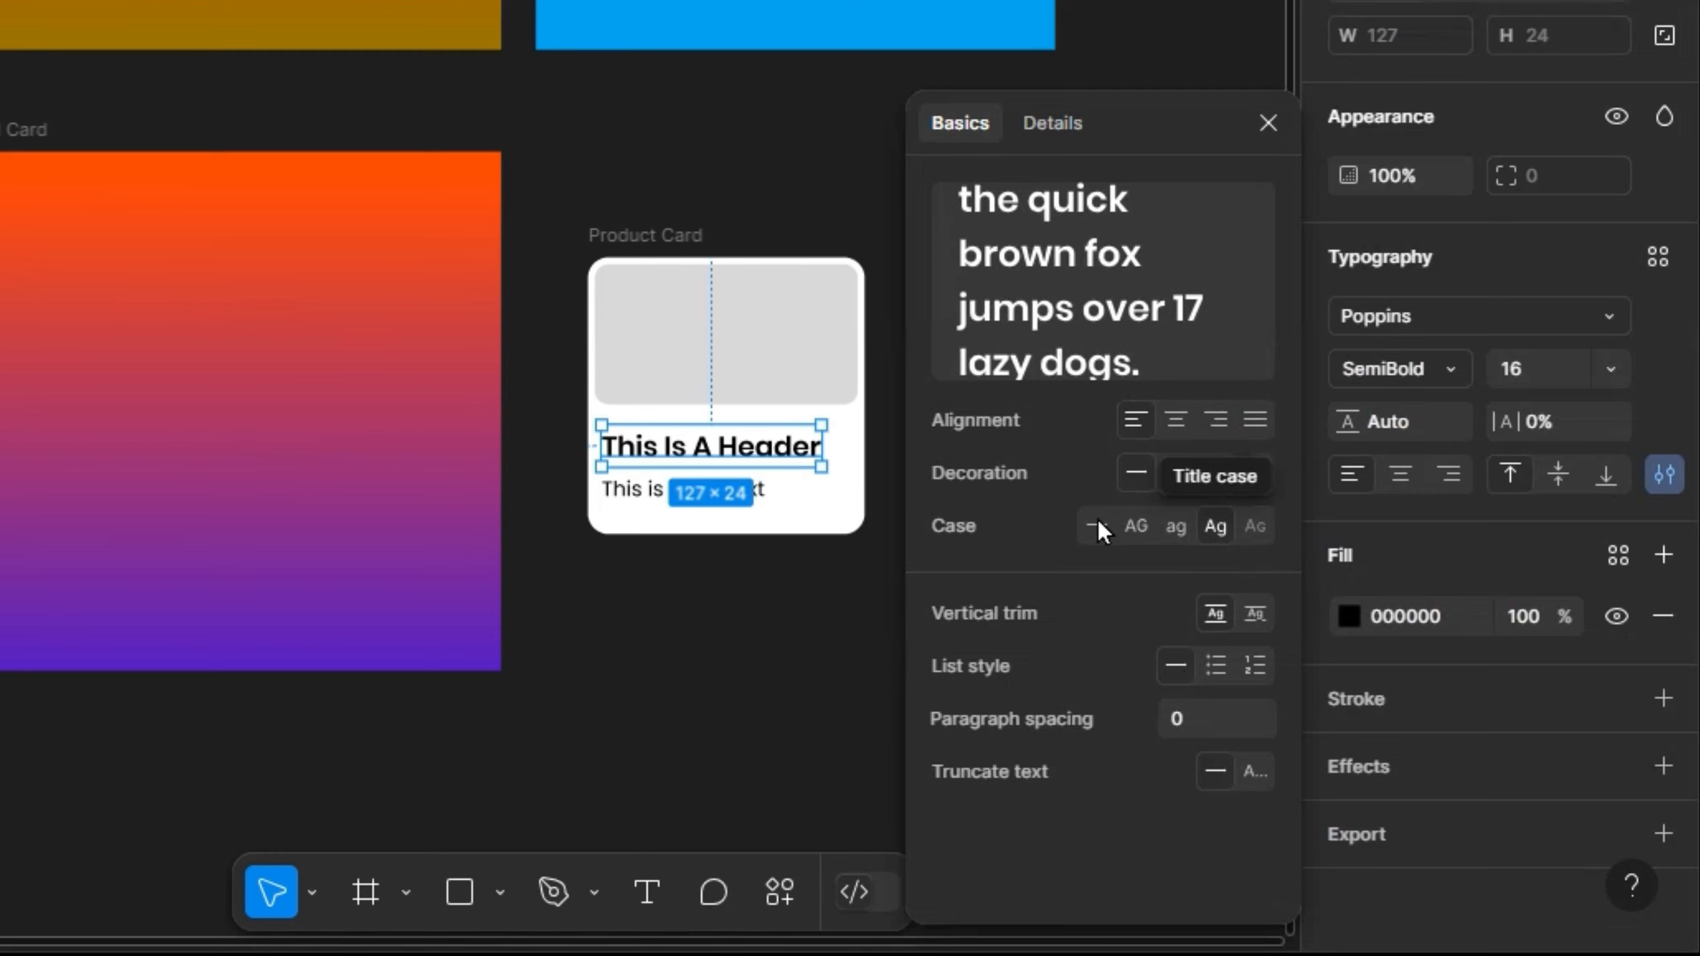
{"action": "left_click", "coordinate": [1268, 124]}
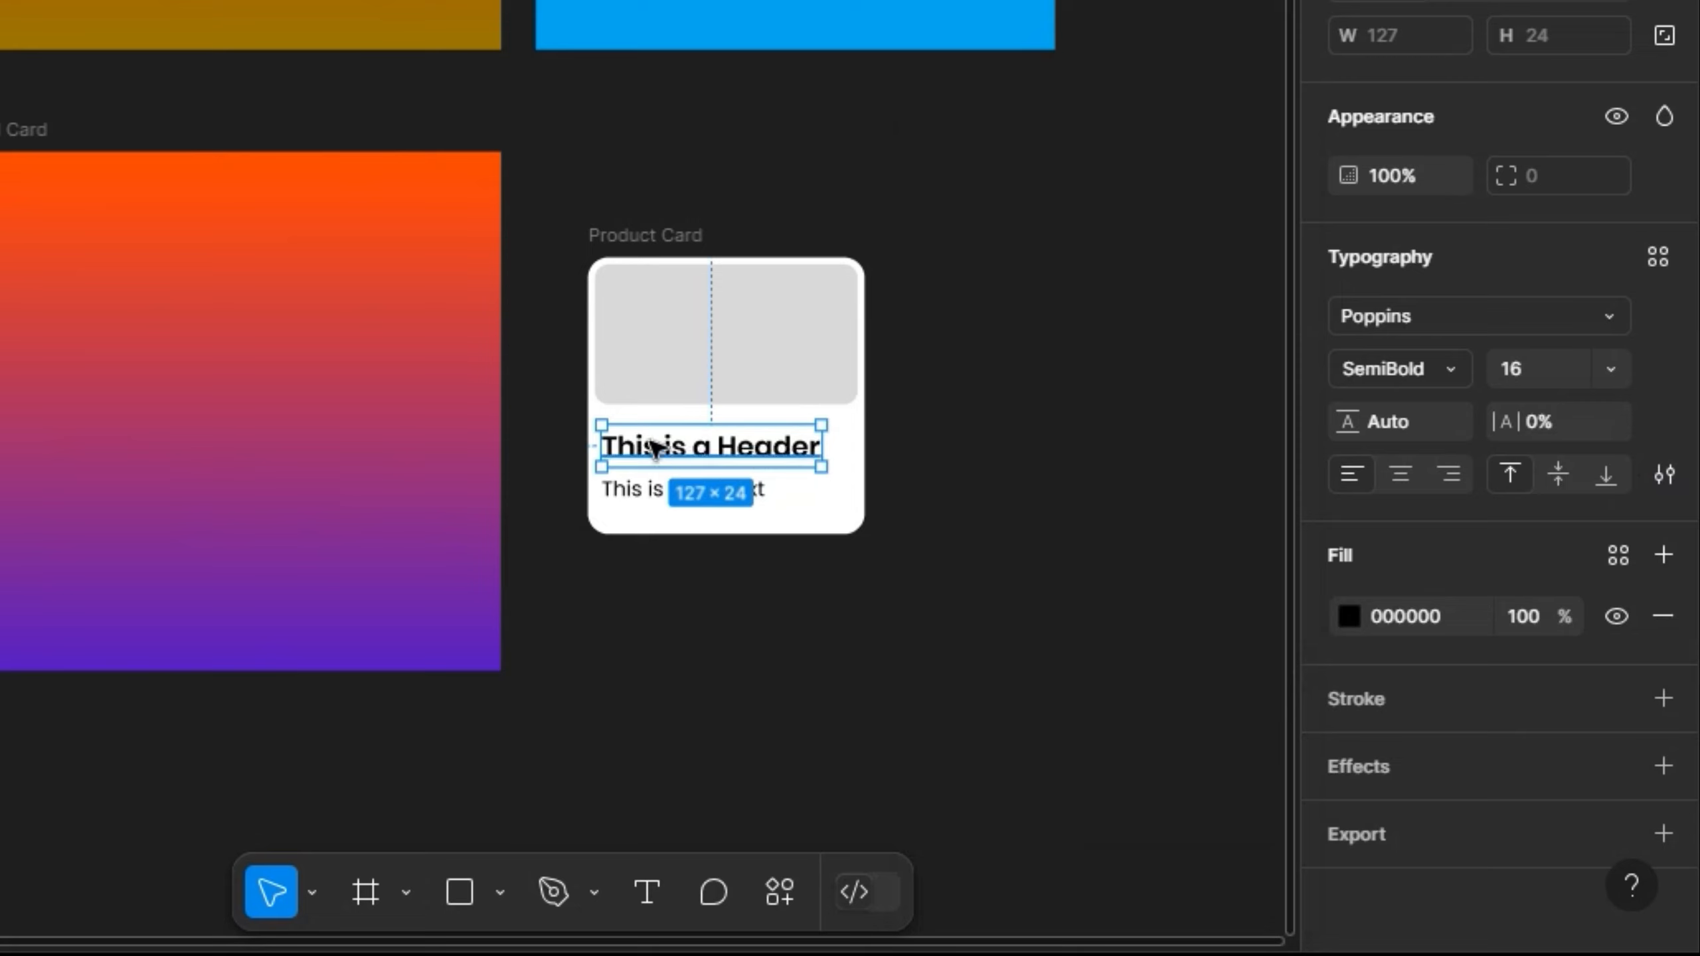
{"action": "double_click", "coordinate": [705, 444]}
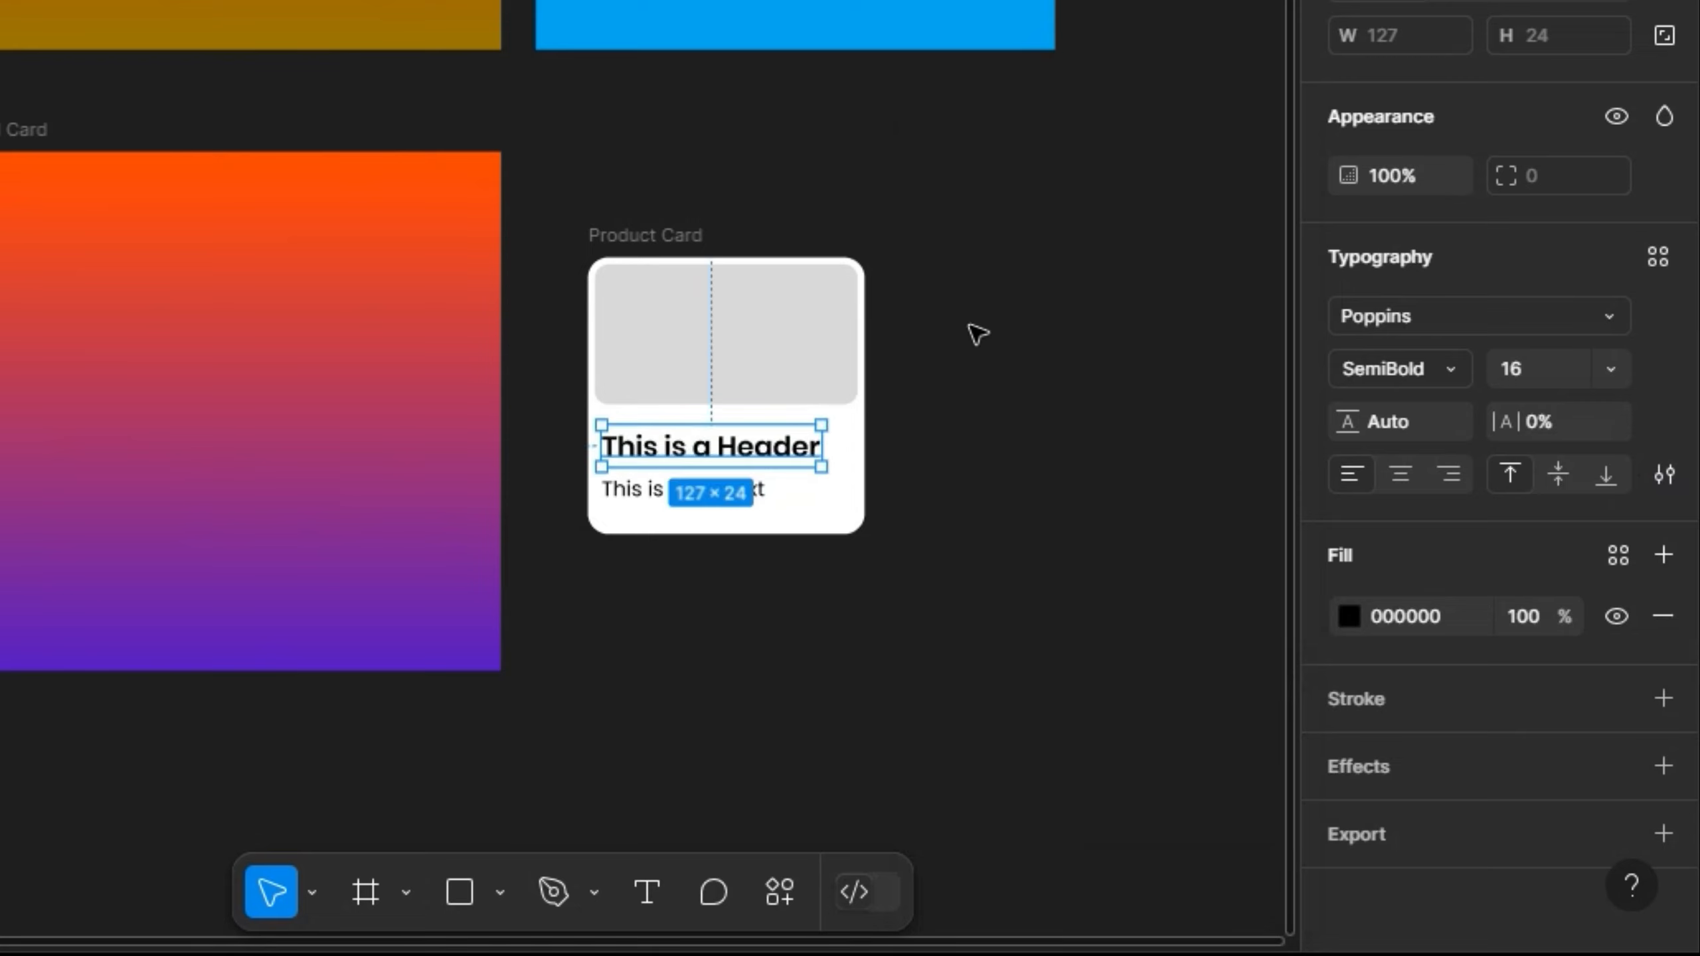
{"action": "left_click", "coordinate": [629, 562]}
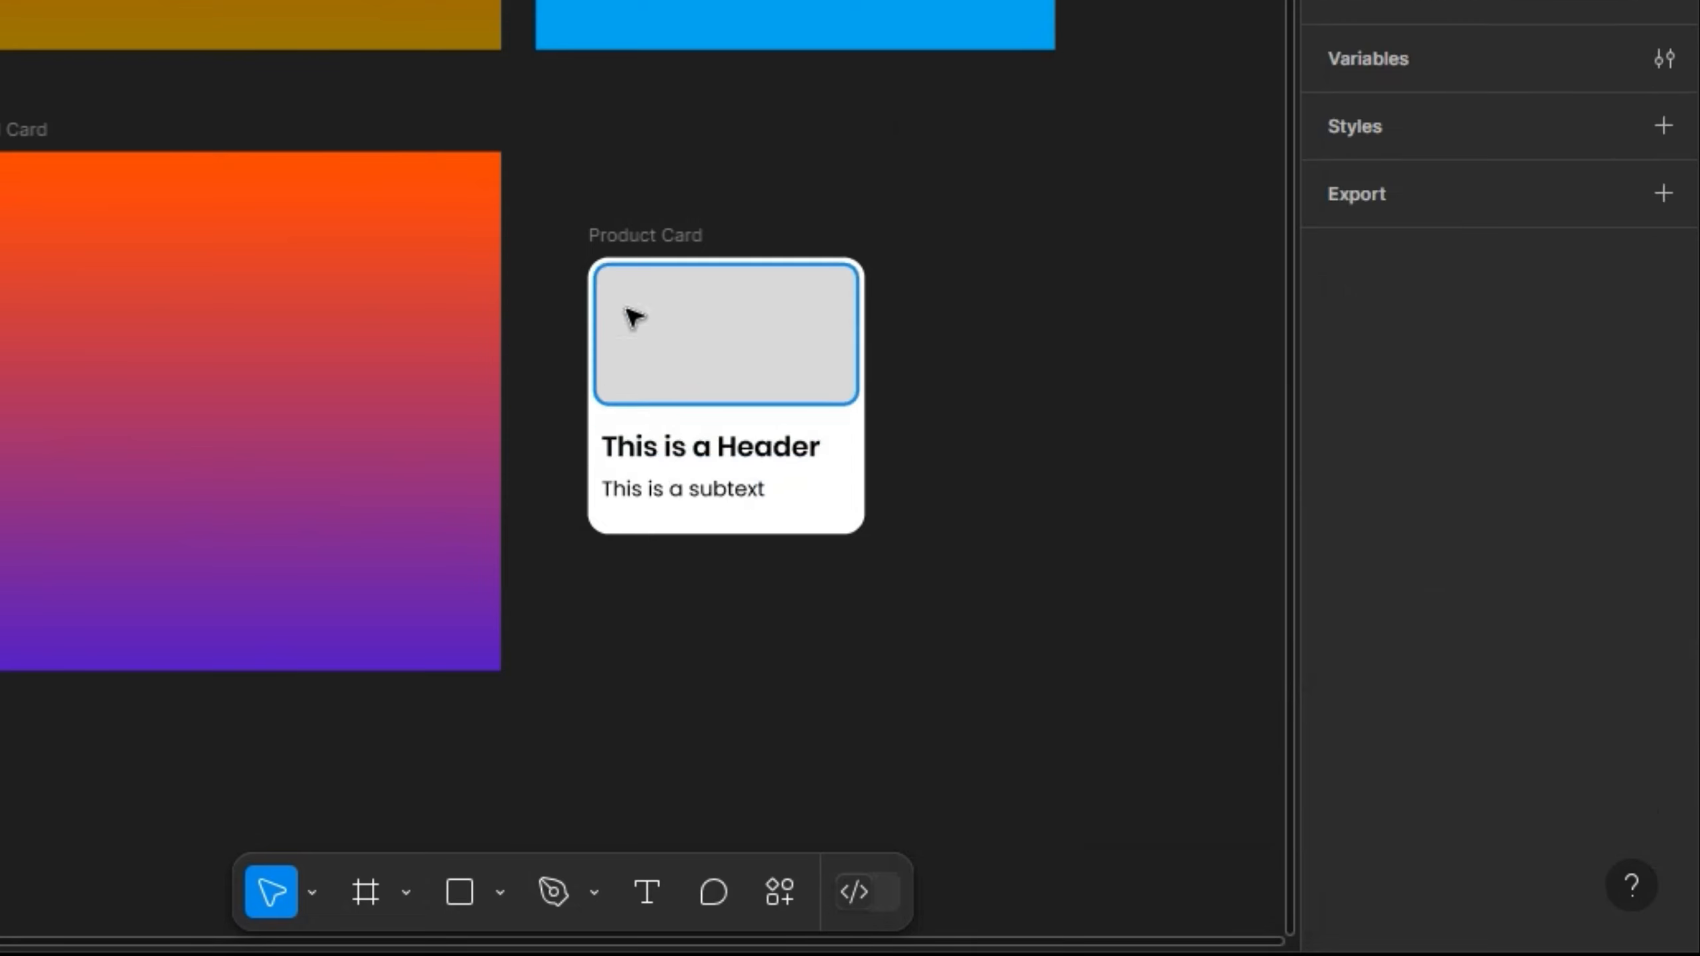
Step: Move the Product Card into the UI Card frame and centre it there horizontally and vertically
{"action": "left_click_drag", "start_coordinate": [626, 234], "coordinate": [153, 262]}
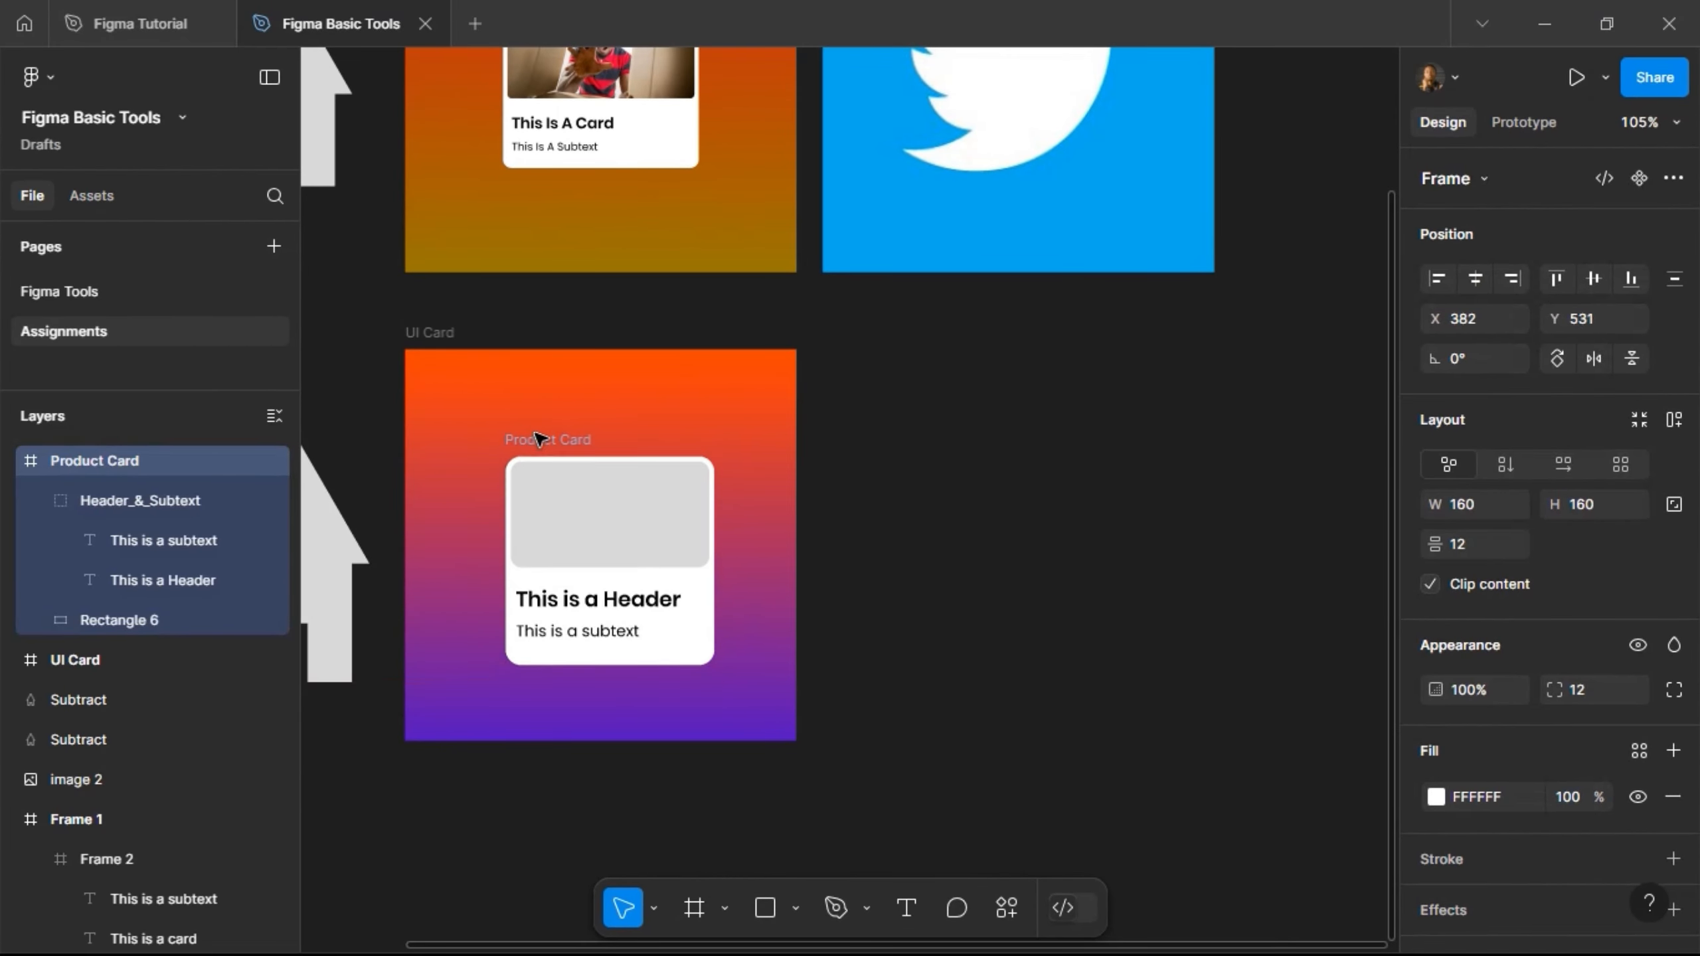
{"action": "mouse_move", "coordinate": [539, 439]}
{"action": "left_mouse_down"}
{"action": "mouse_move", "coordinate": [466, 370]}
{"action": "mouse_move", "coordinate": [478, 471]}
{"action": "mouse_move", "coordinate": [581, 418]}
{"action": "mouse_move", "coordinate": [545, 428]}
{"action": "left_mouse_up"}
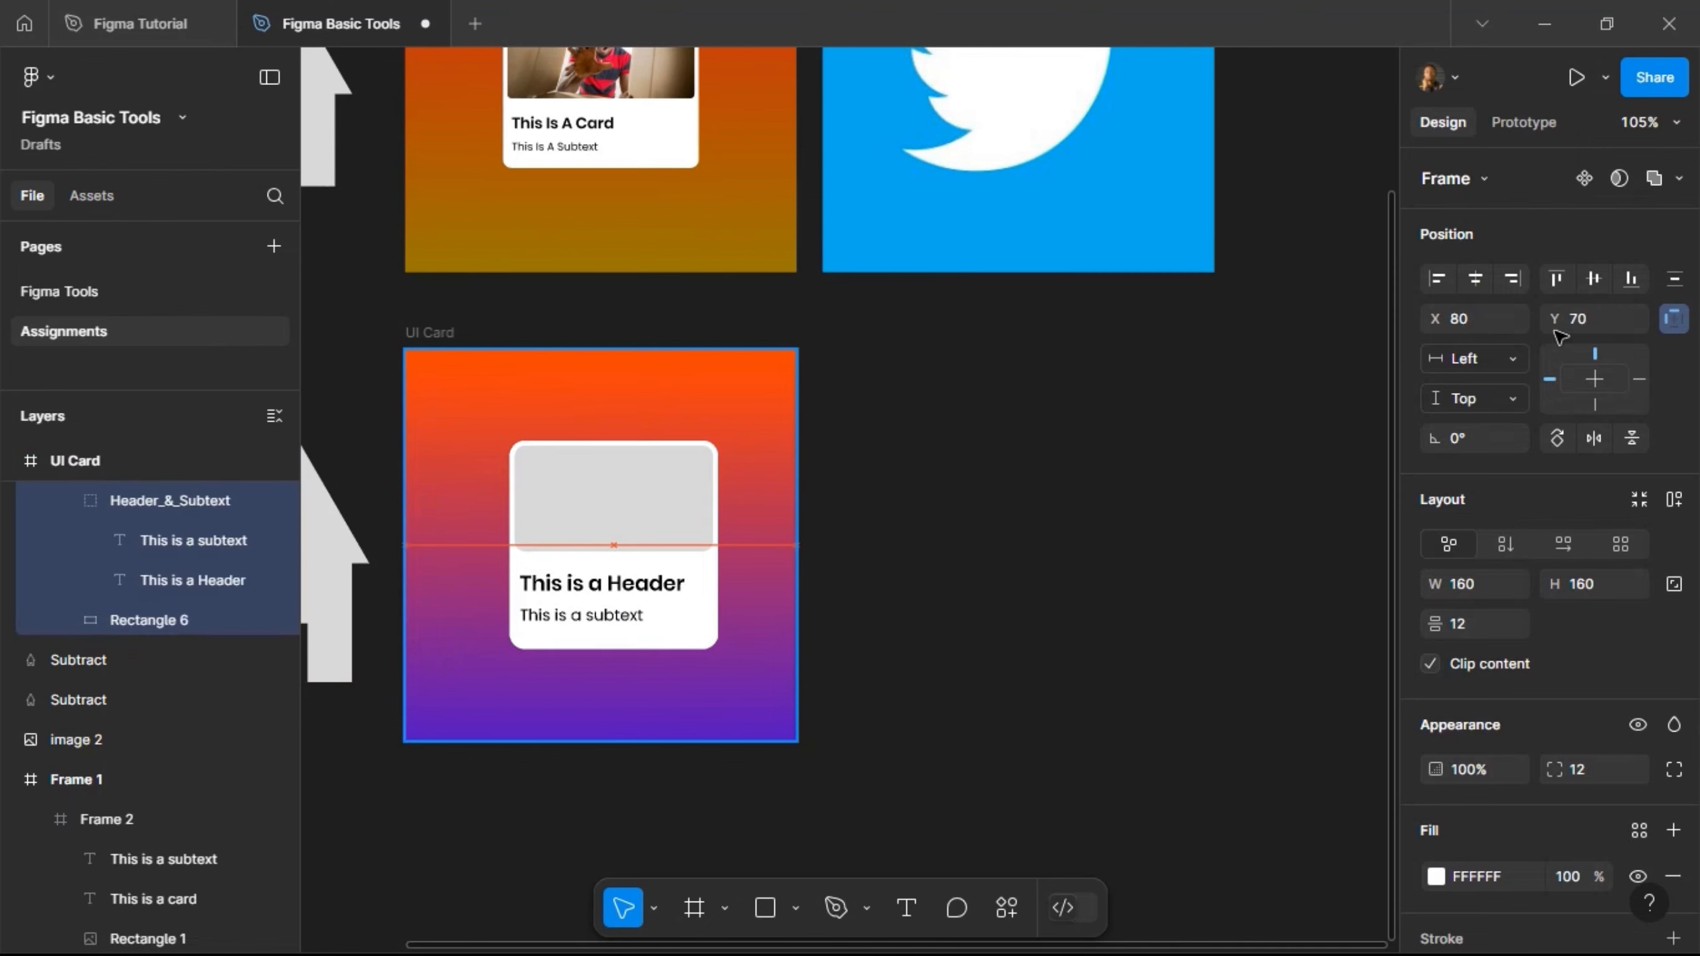
{"action": "left_click", "coordinate": [1475, 277]}
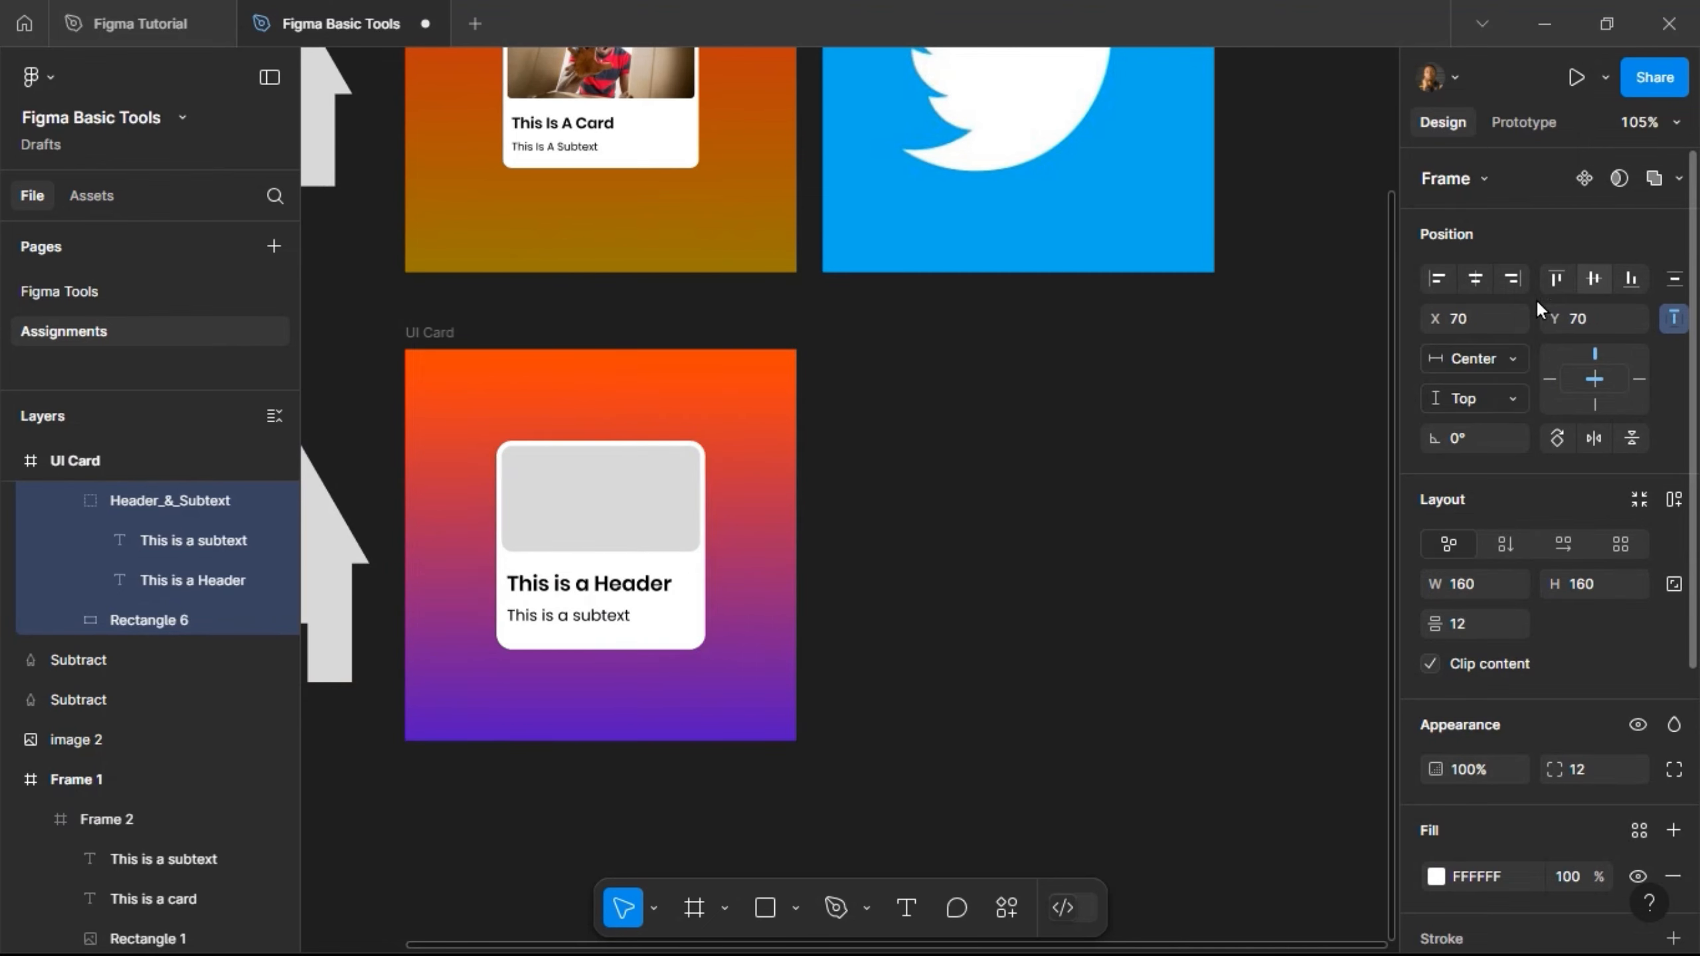
{"action": "left_click", "coordinate": [1594, 277]}
Step: Give the card's grey placeholder rectangle an image fill using dbd153f74f4c894e77a4a6eba0d49216 from the Downloads folder
{"action": "left_click_drag", "start_coordinate": [807, 424], "coordinate": [1028, 421]}
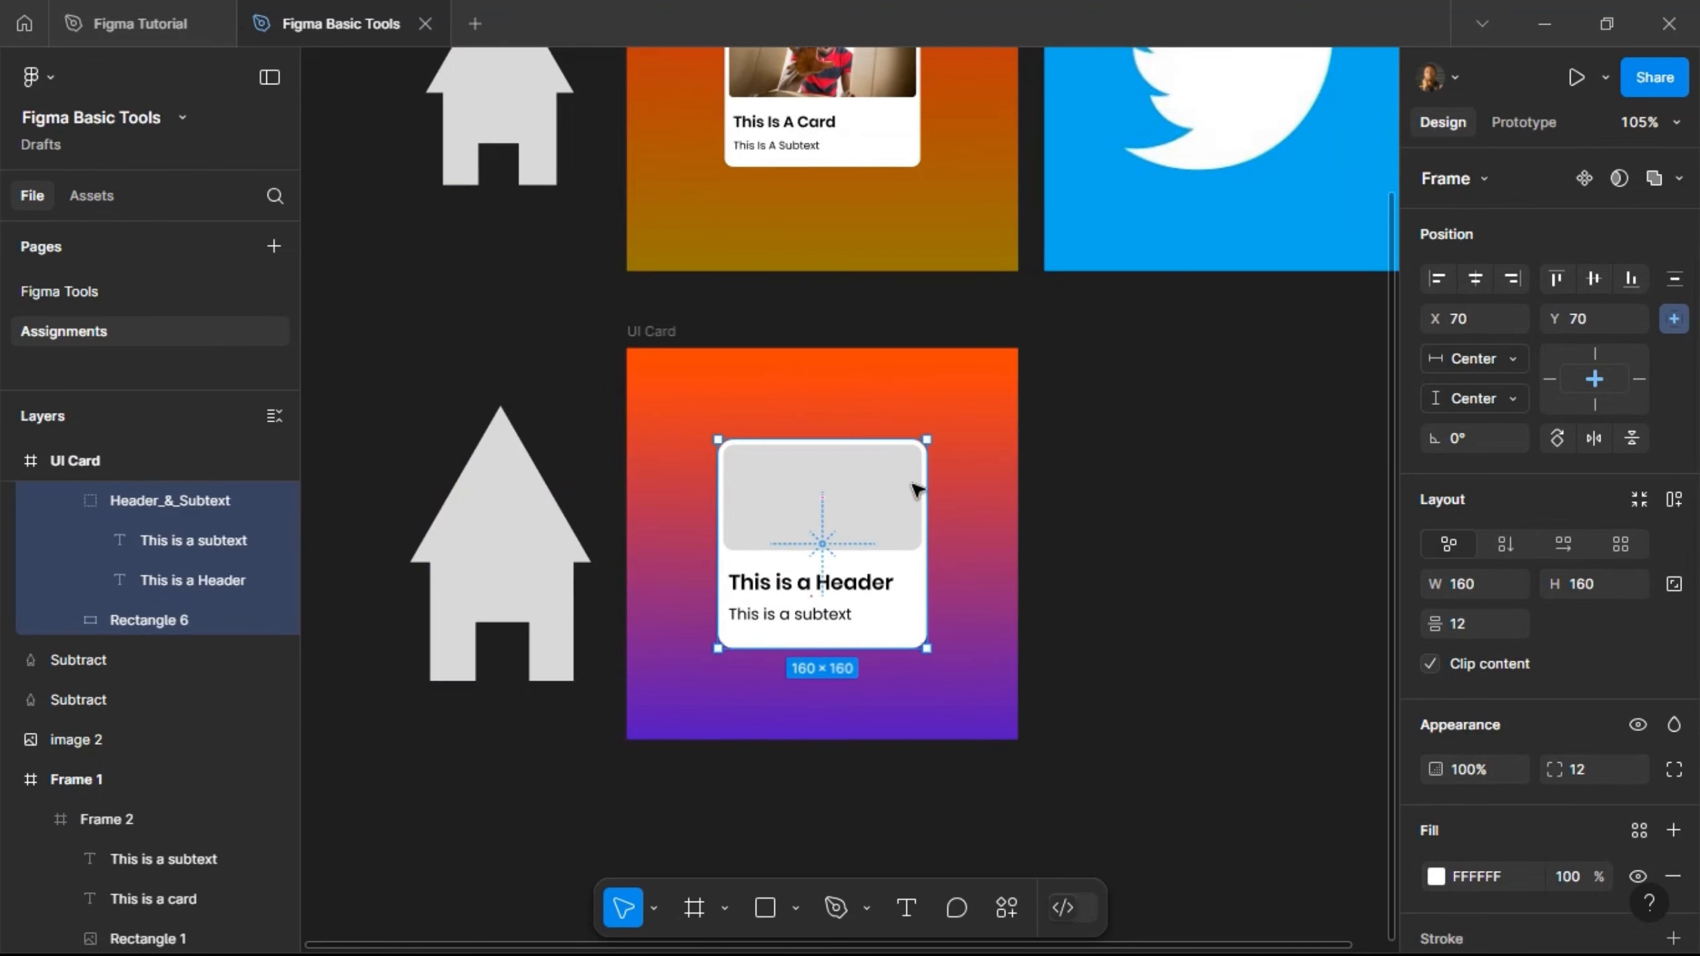
{"action": "left_click", "coordinate": [848, 491]}
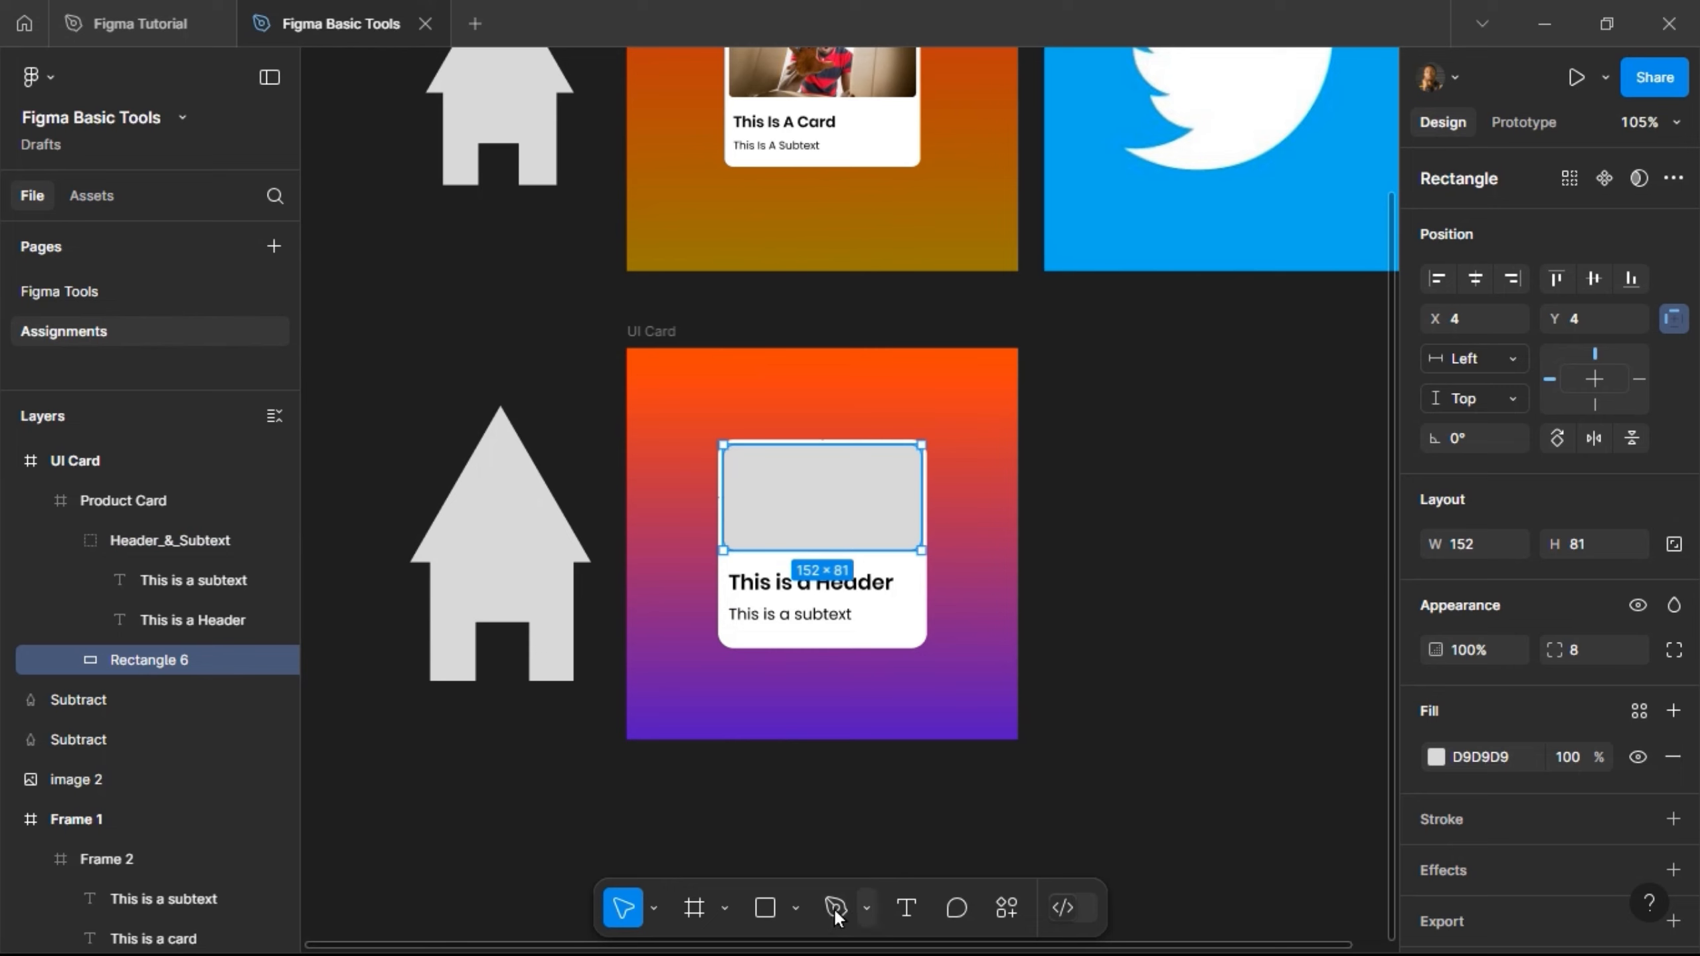
{"action": "left_click", "coordinate": [795, 908]}
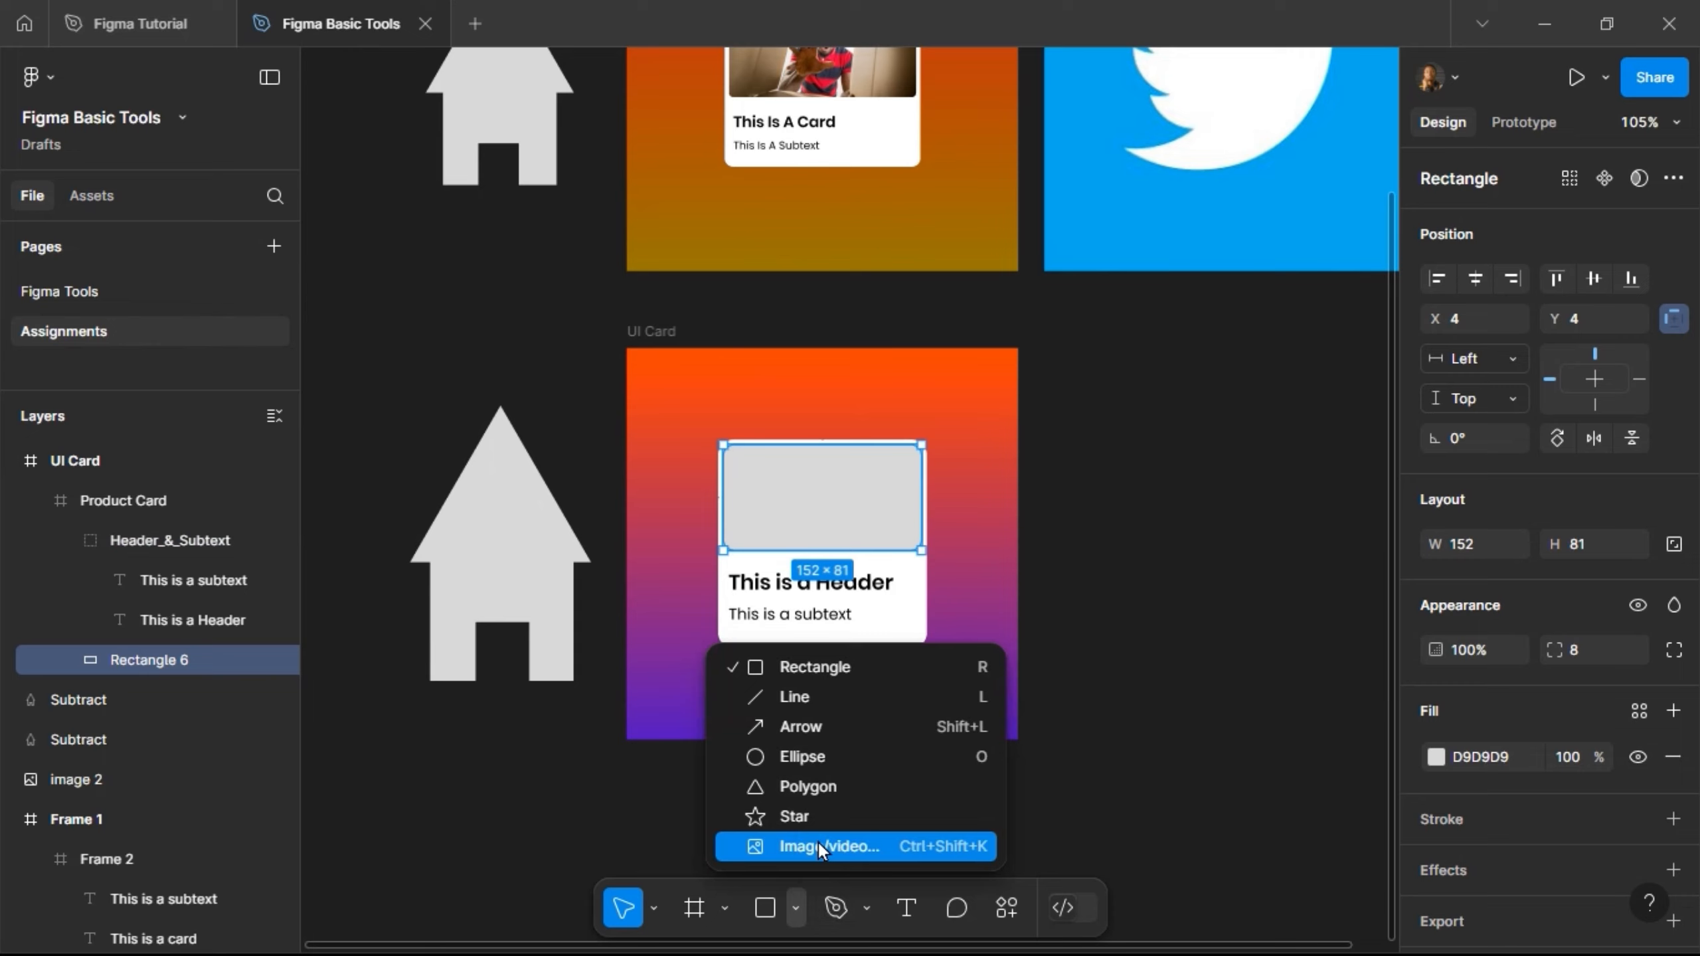
{"action": "left_click", "coordinate": [901, 532]}
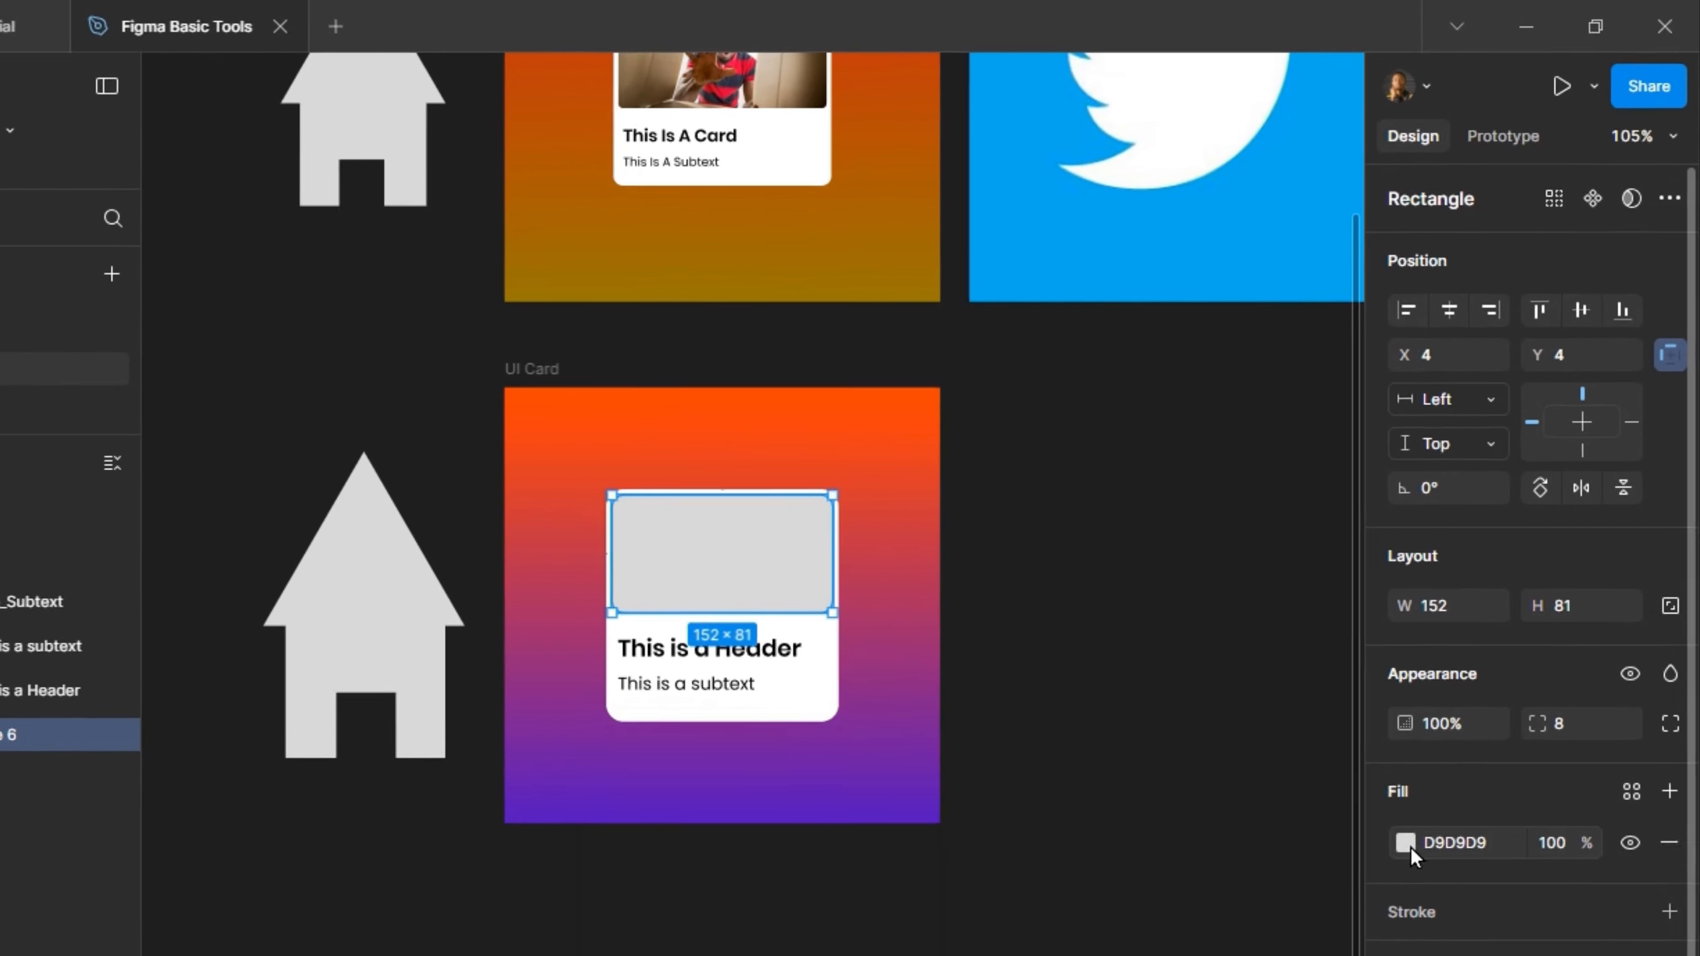
{"action": "left_click", "coordinate": [1406, 843]}
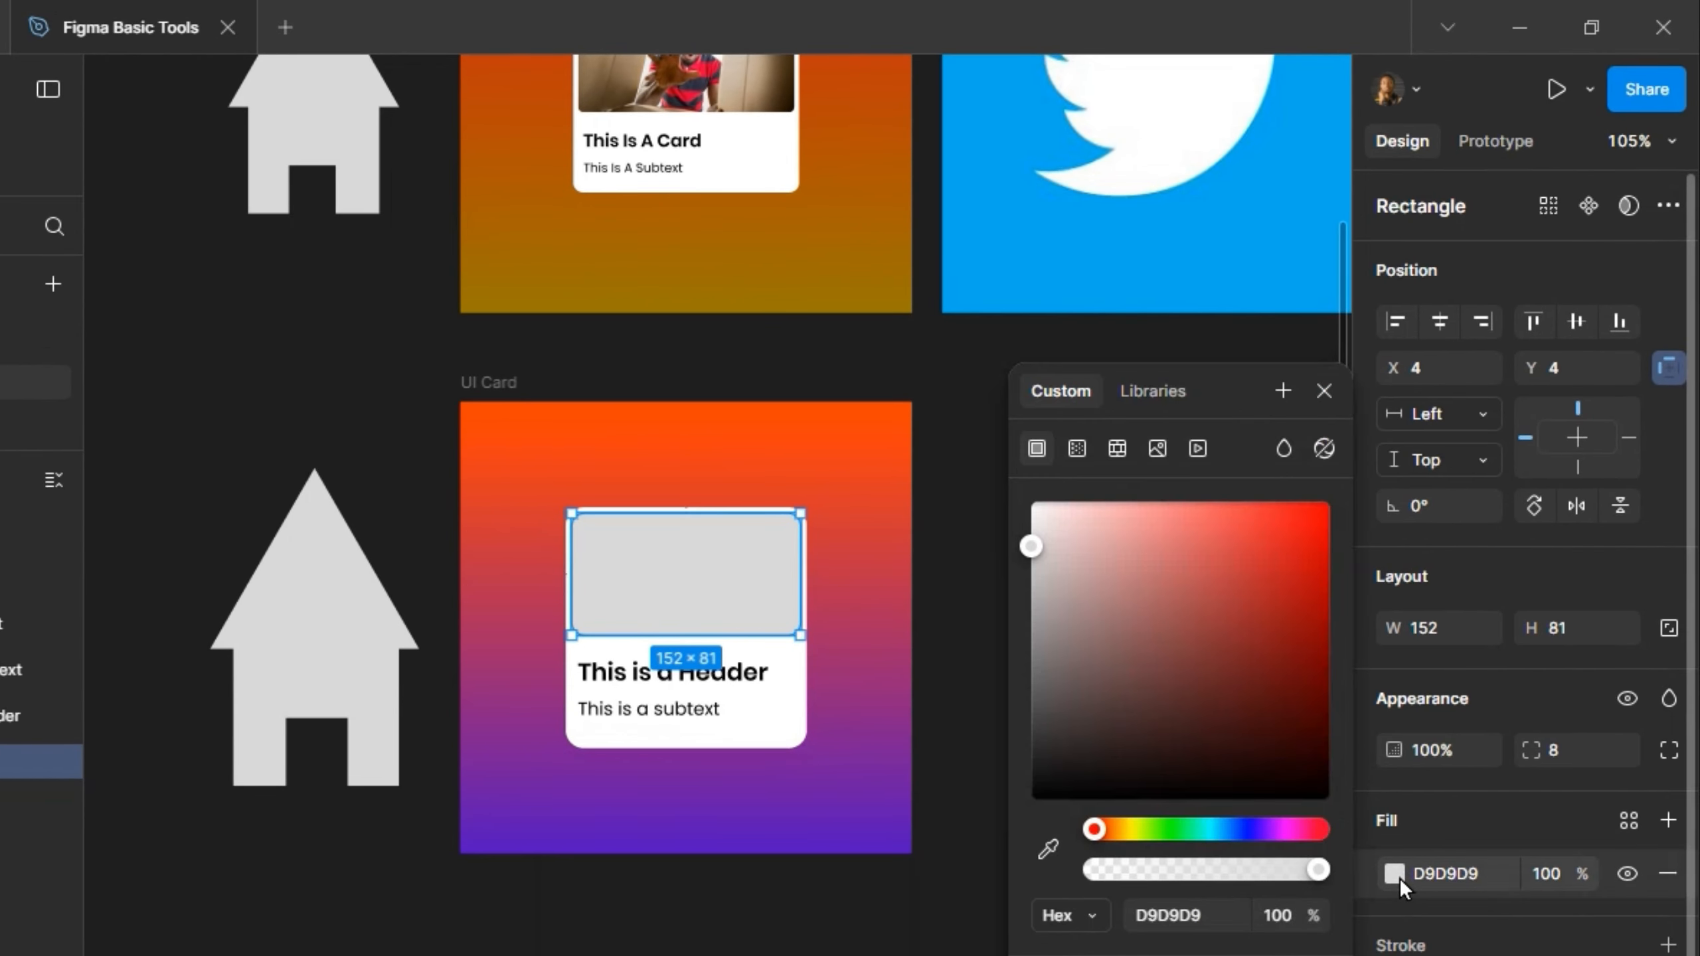
{"action": "left_click", "coordinate": [1159, 459]}
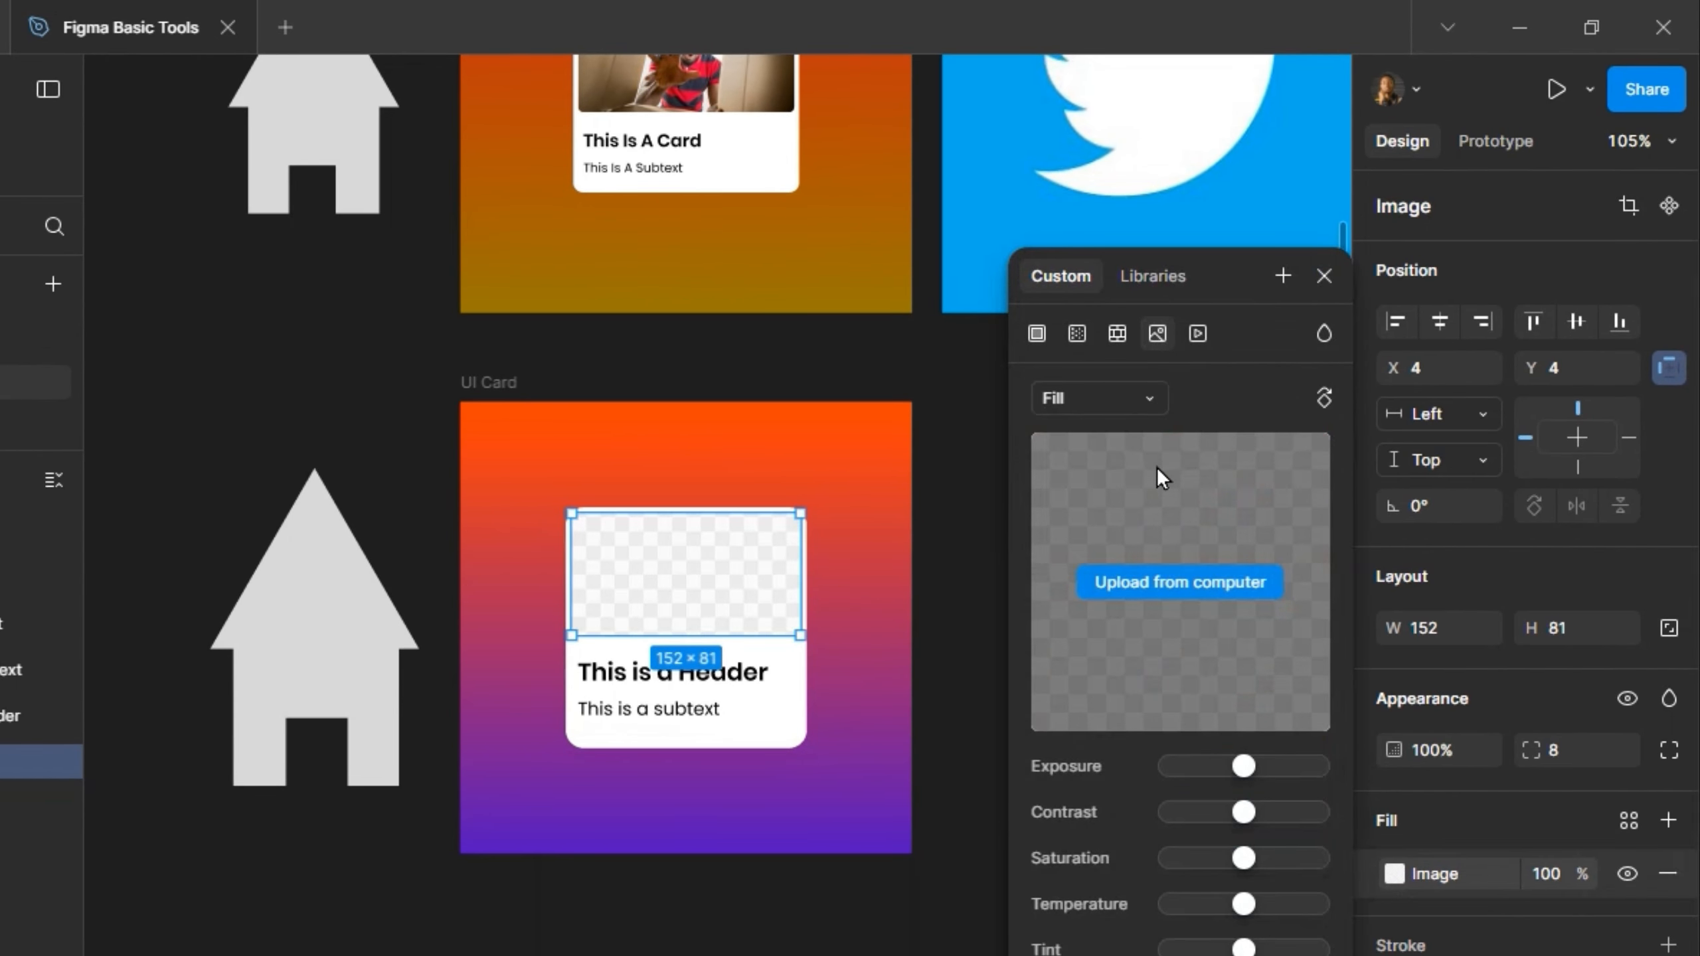
{"action": "left_click", "coordinate": [1168, 584]}
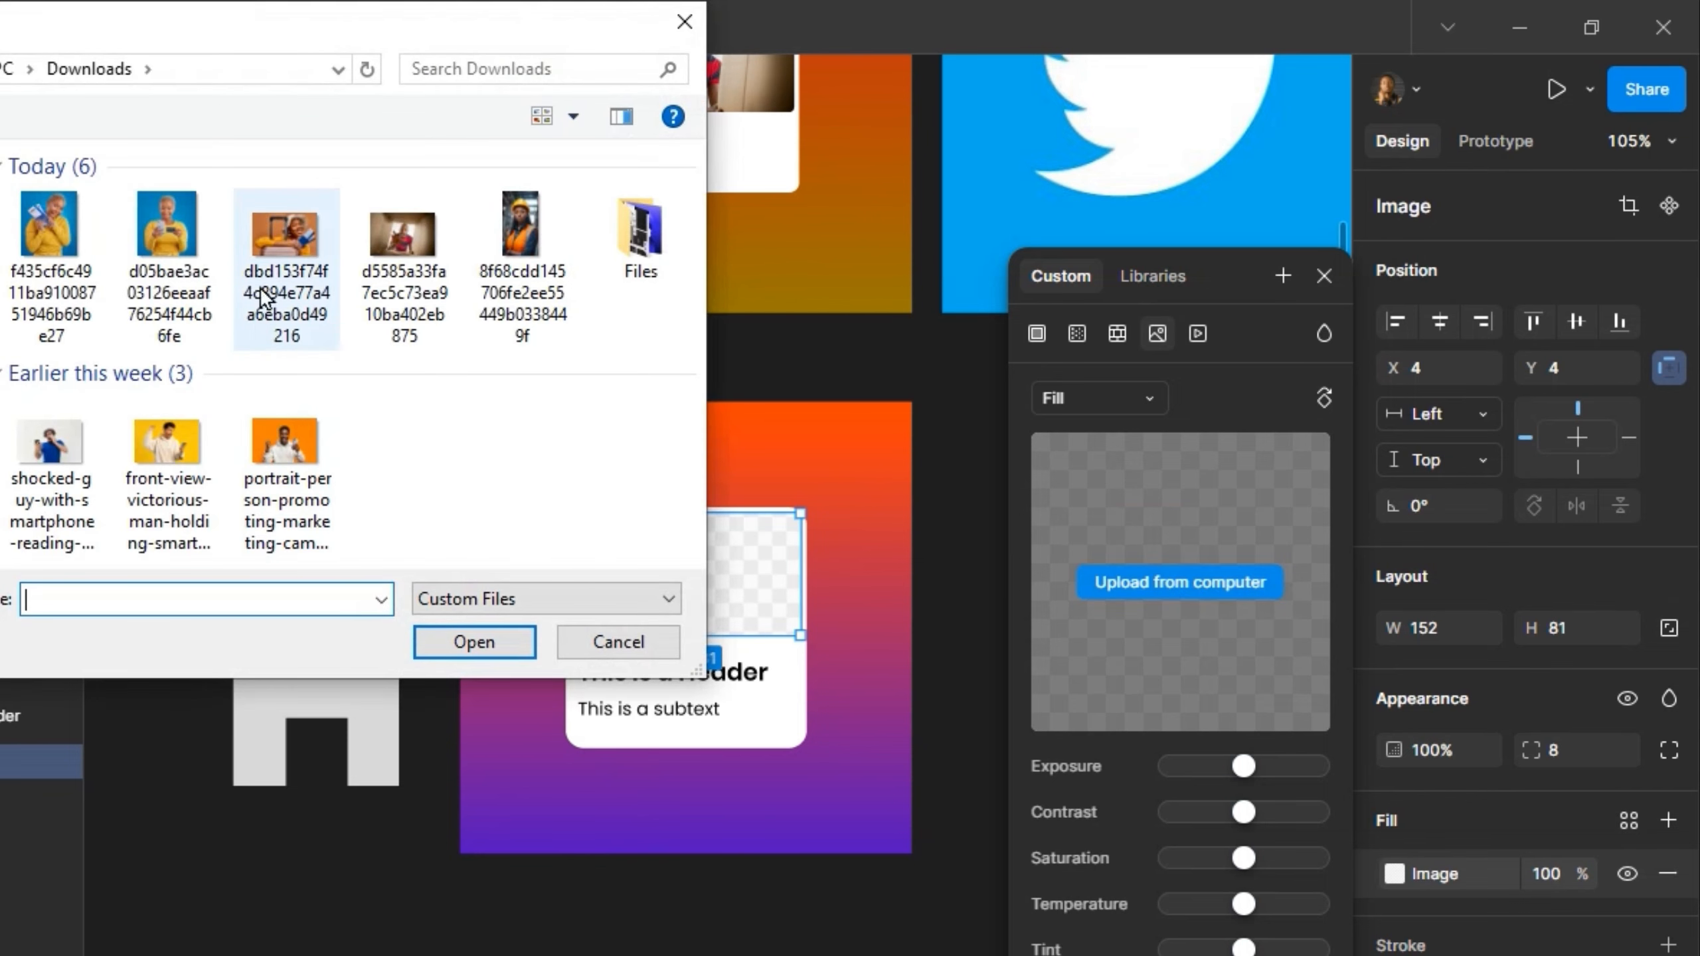
{"action": "left_click", "coordinate": [261, 289]}
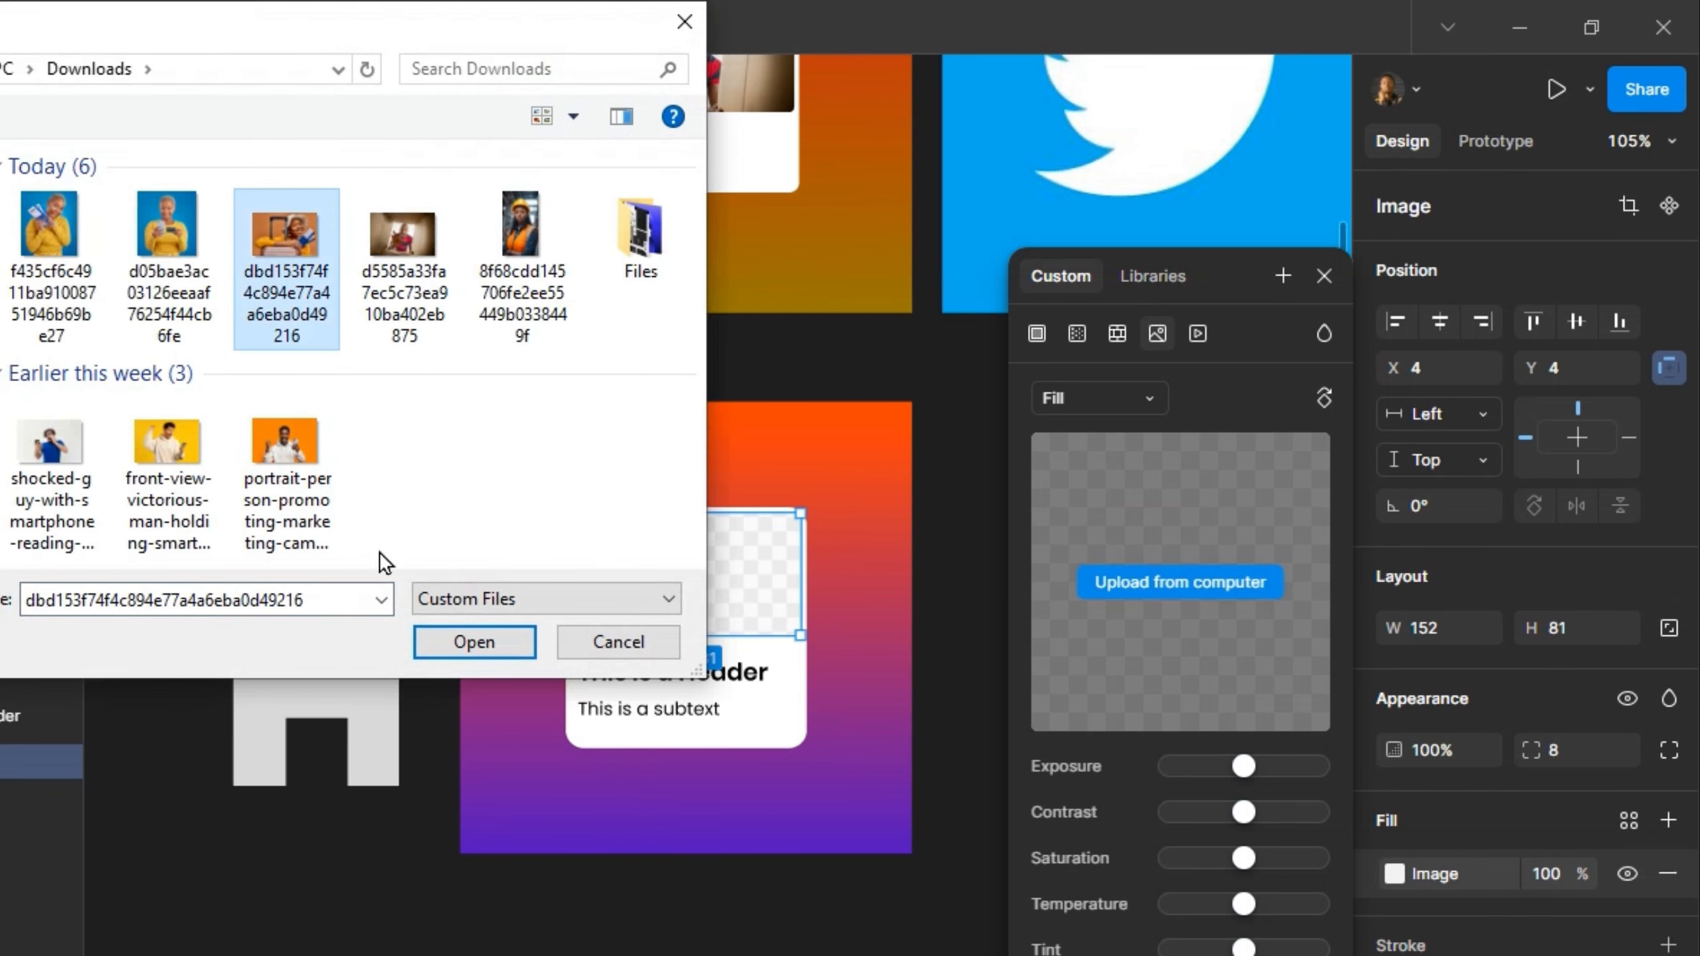
{"action": "left_click", "coordinate": [457, 651]}
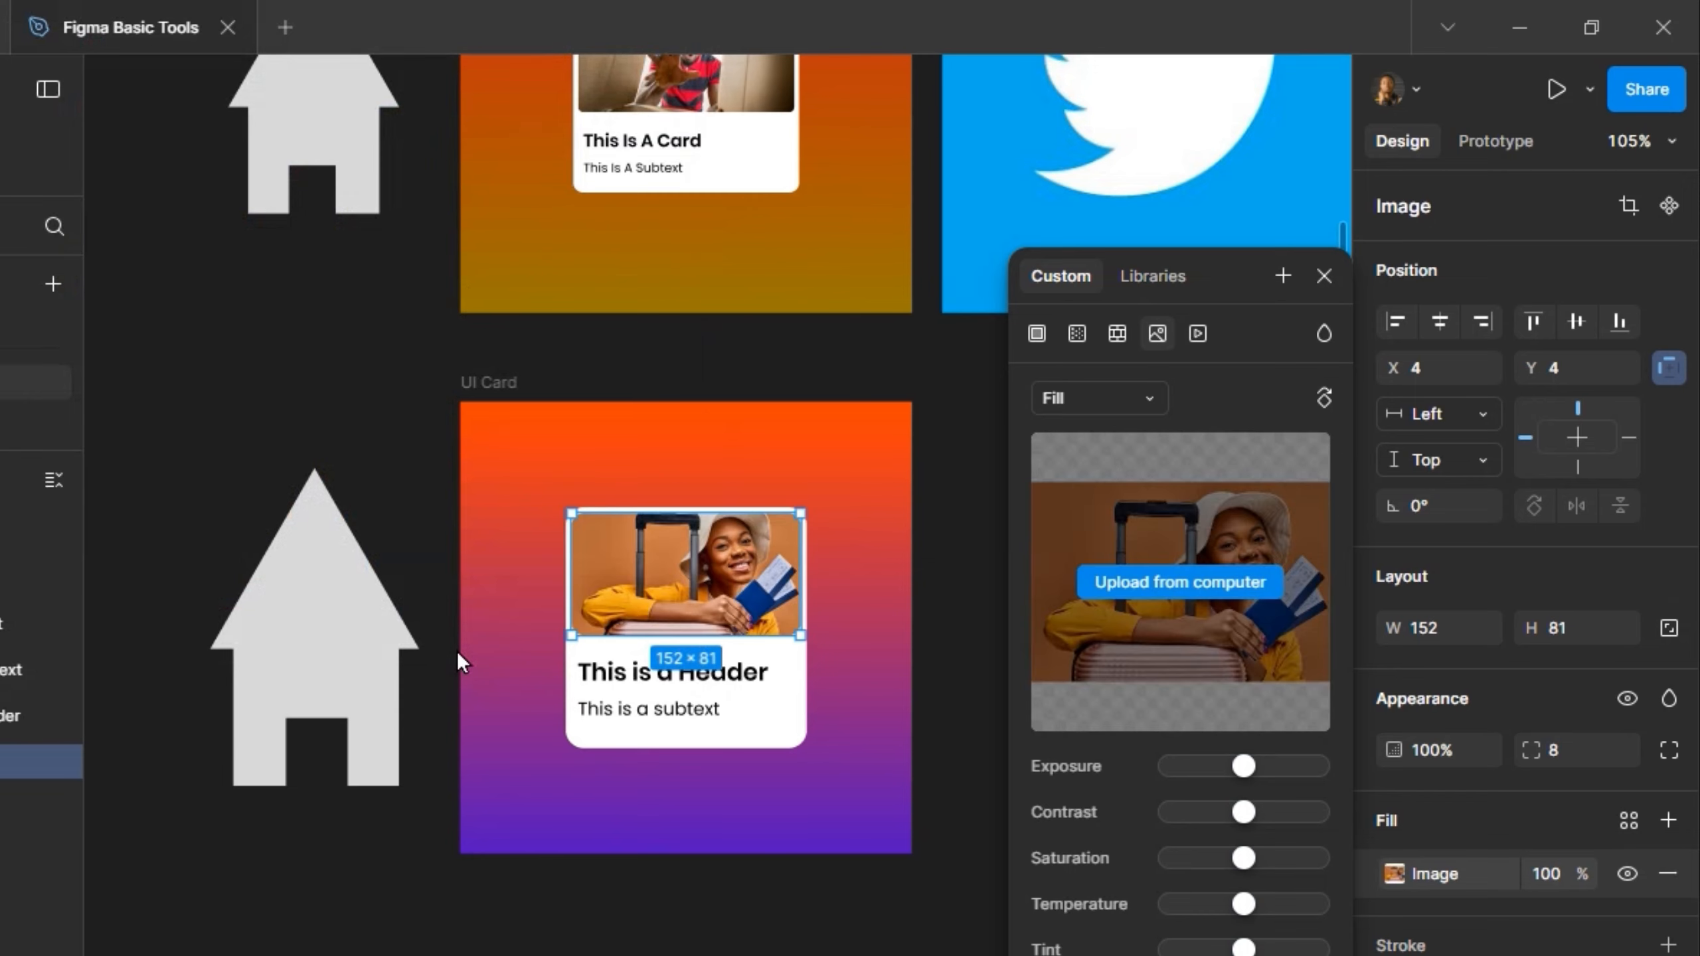
{"action": "left_click", "coordinate": [1325, 276]}
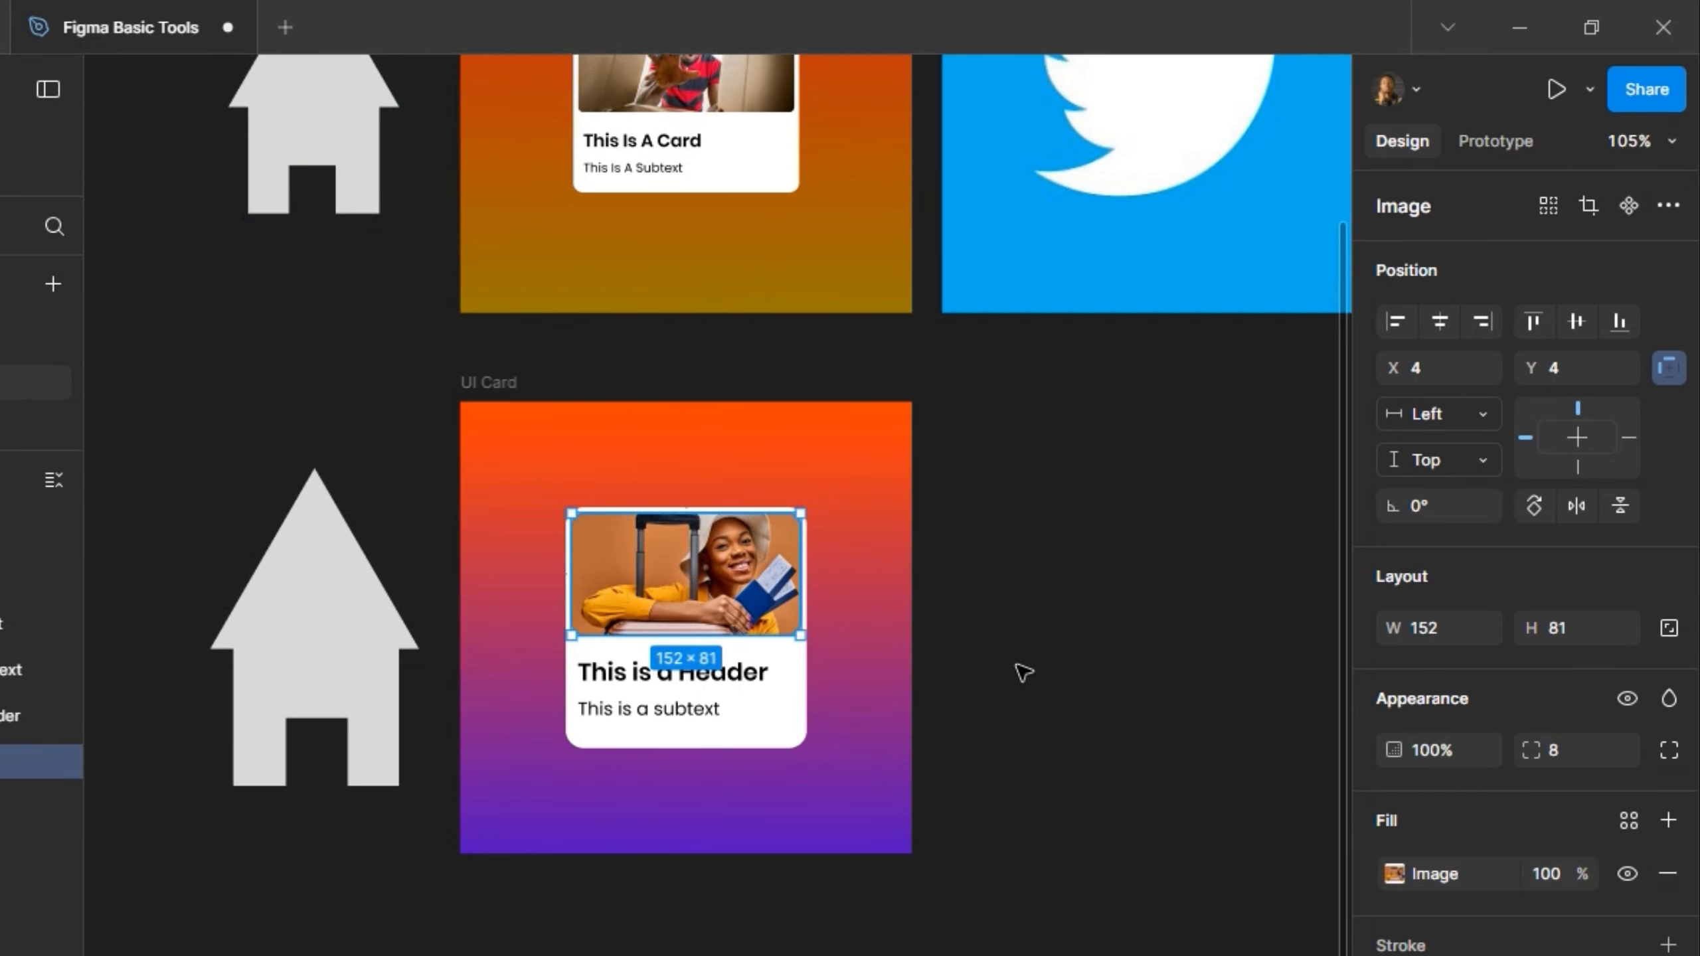
{"action": "left_click", "coordinate": [1017, 675]}
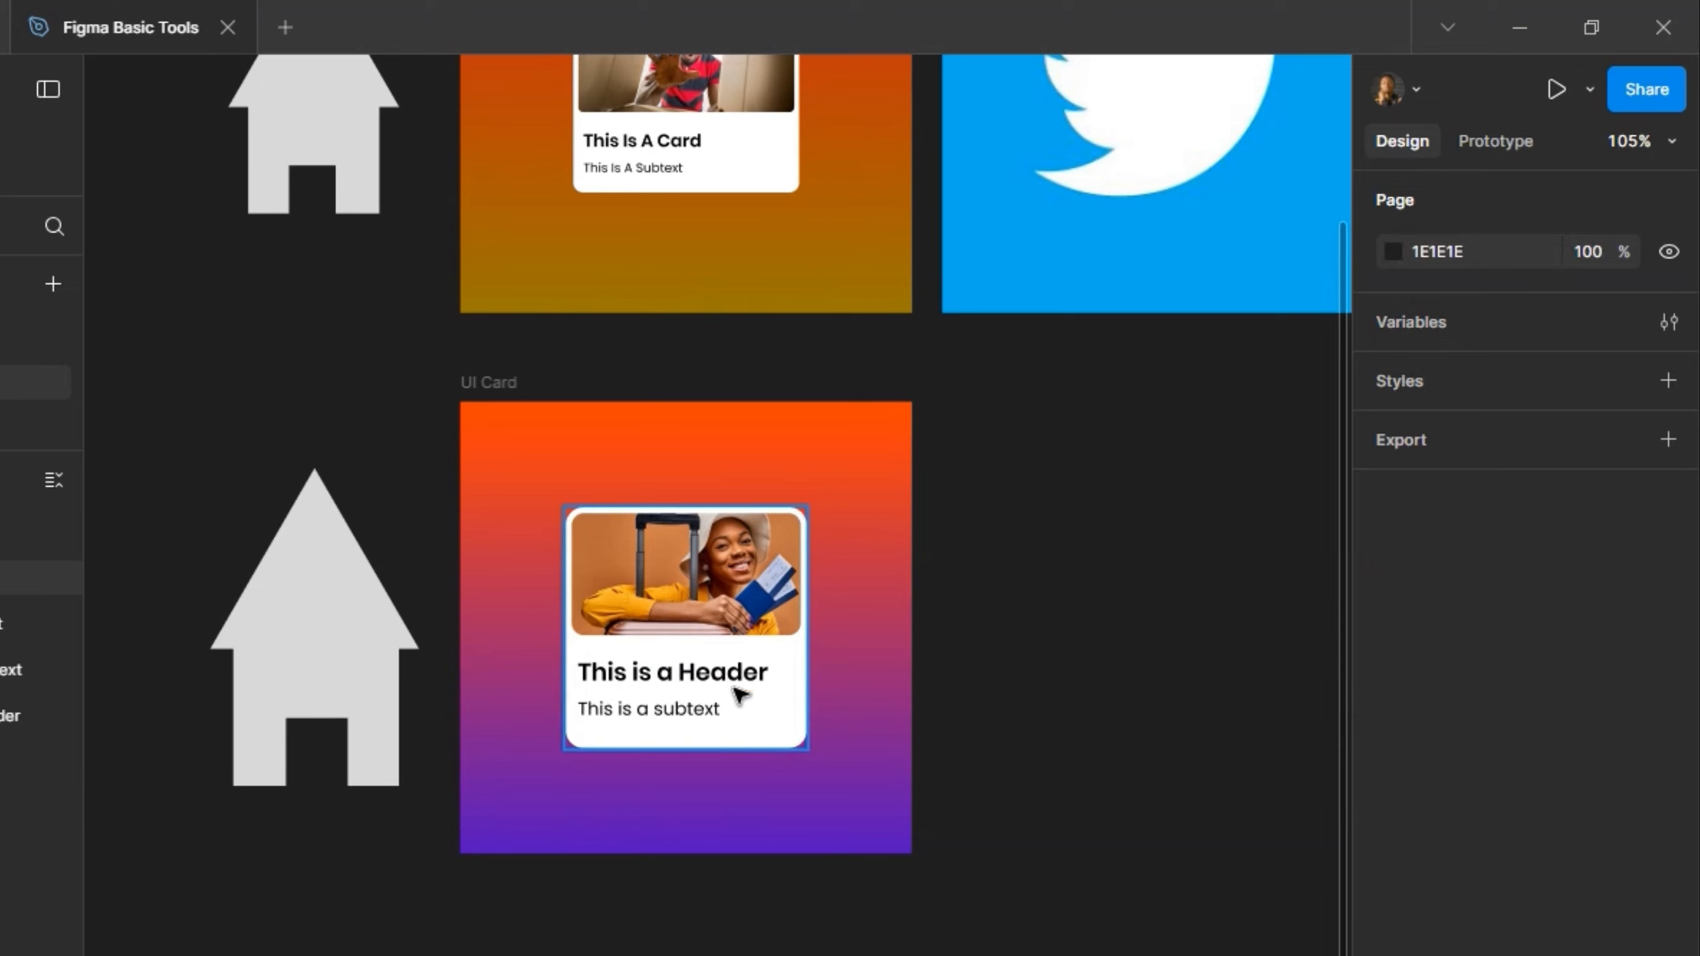
{"action": "left_click", "coordinate": [755, 628]}
{"action": "left_click", "coordinate": [754, 627]}
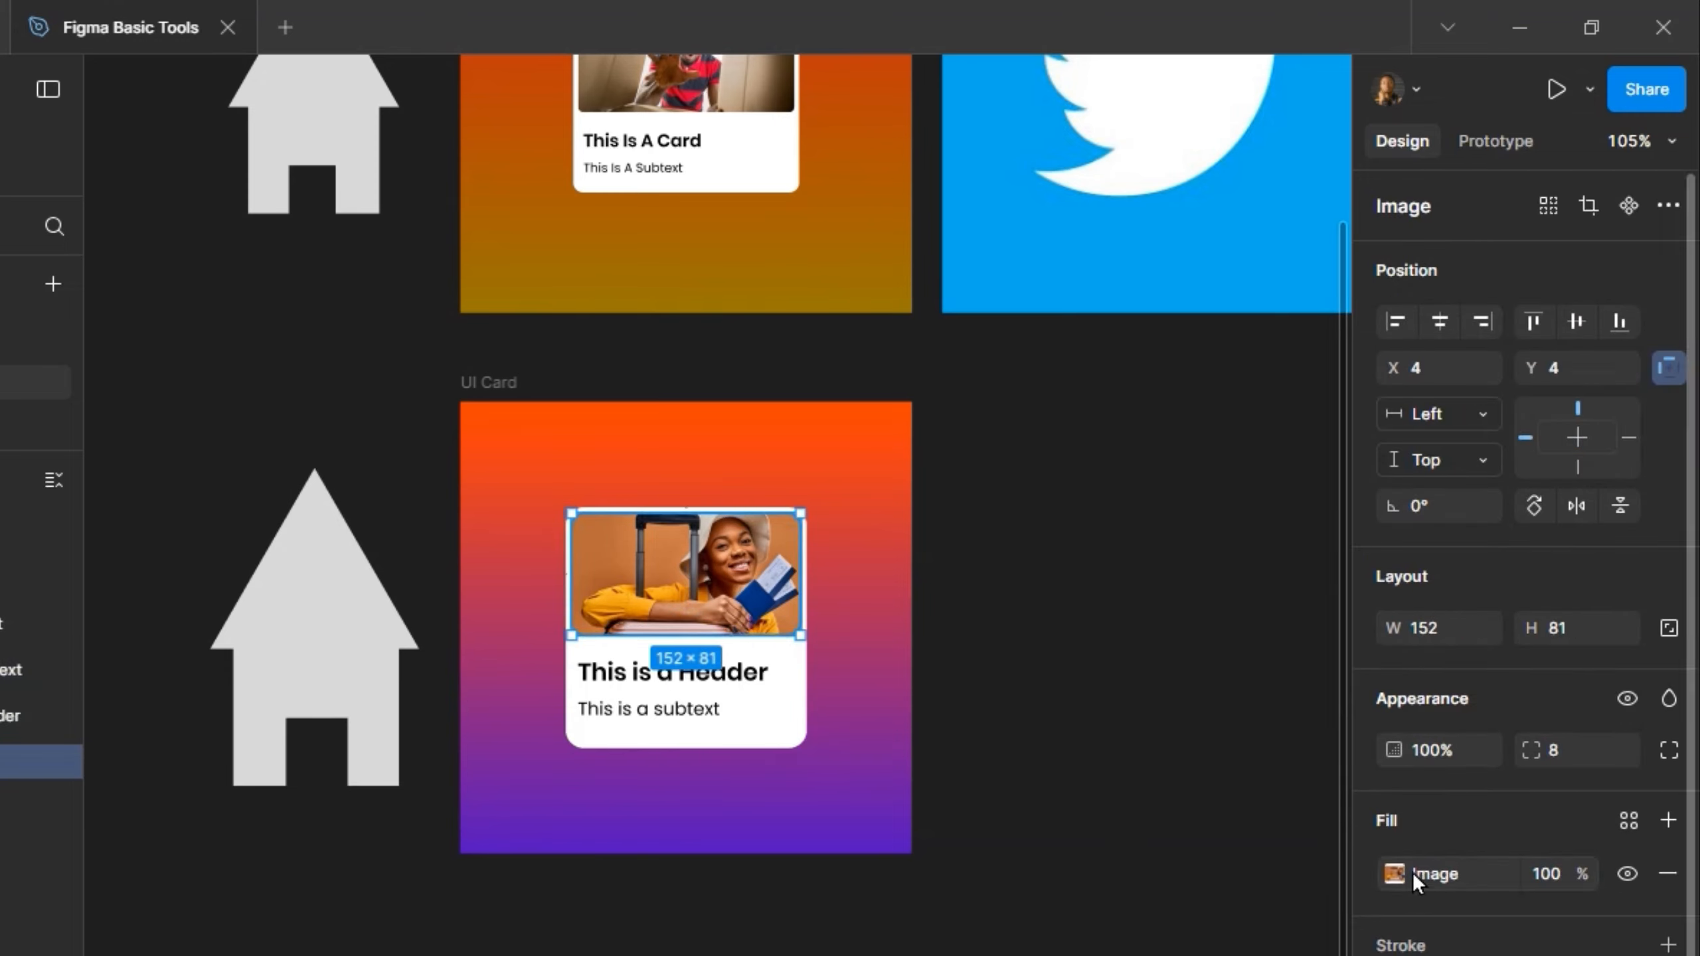
{"action": "left_click", "coordinate": [1394, 870]}
{"action": "mouse_move", "coordinate": [1206, 549]}
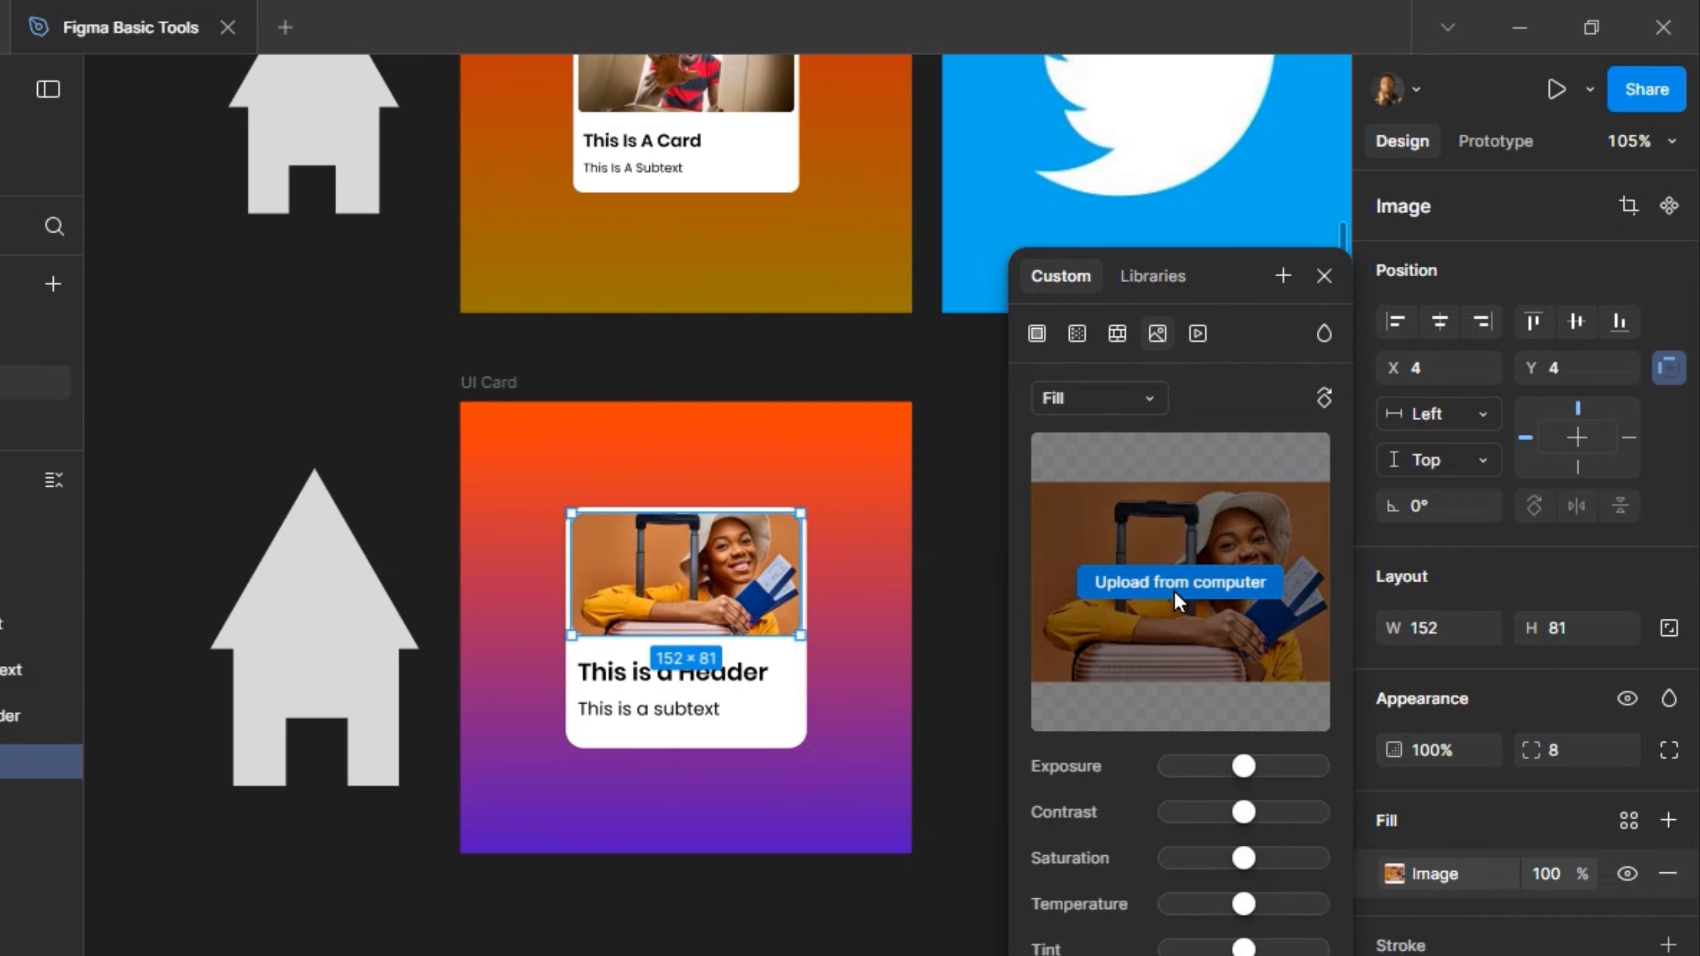
{"action": "left_click", "coordinate": [1190, 637]}
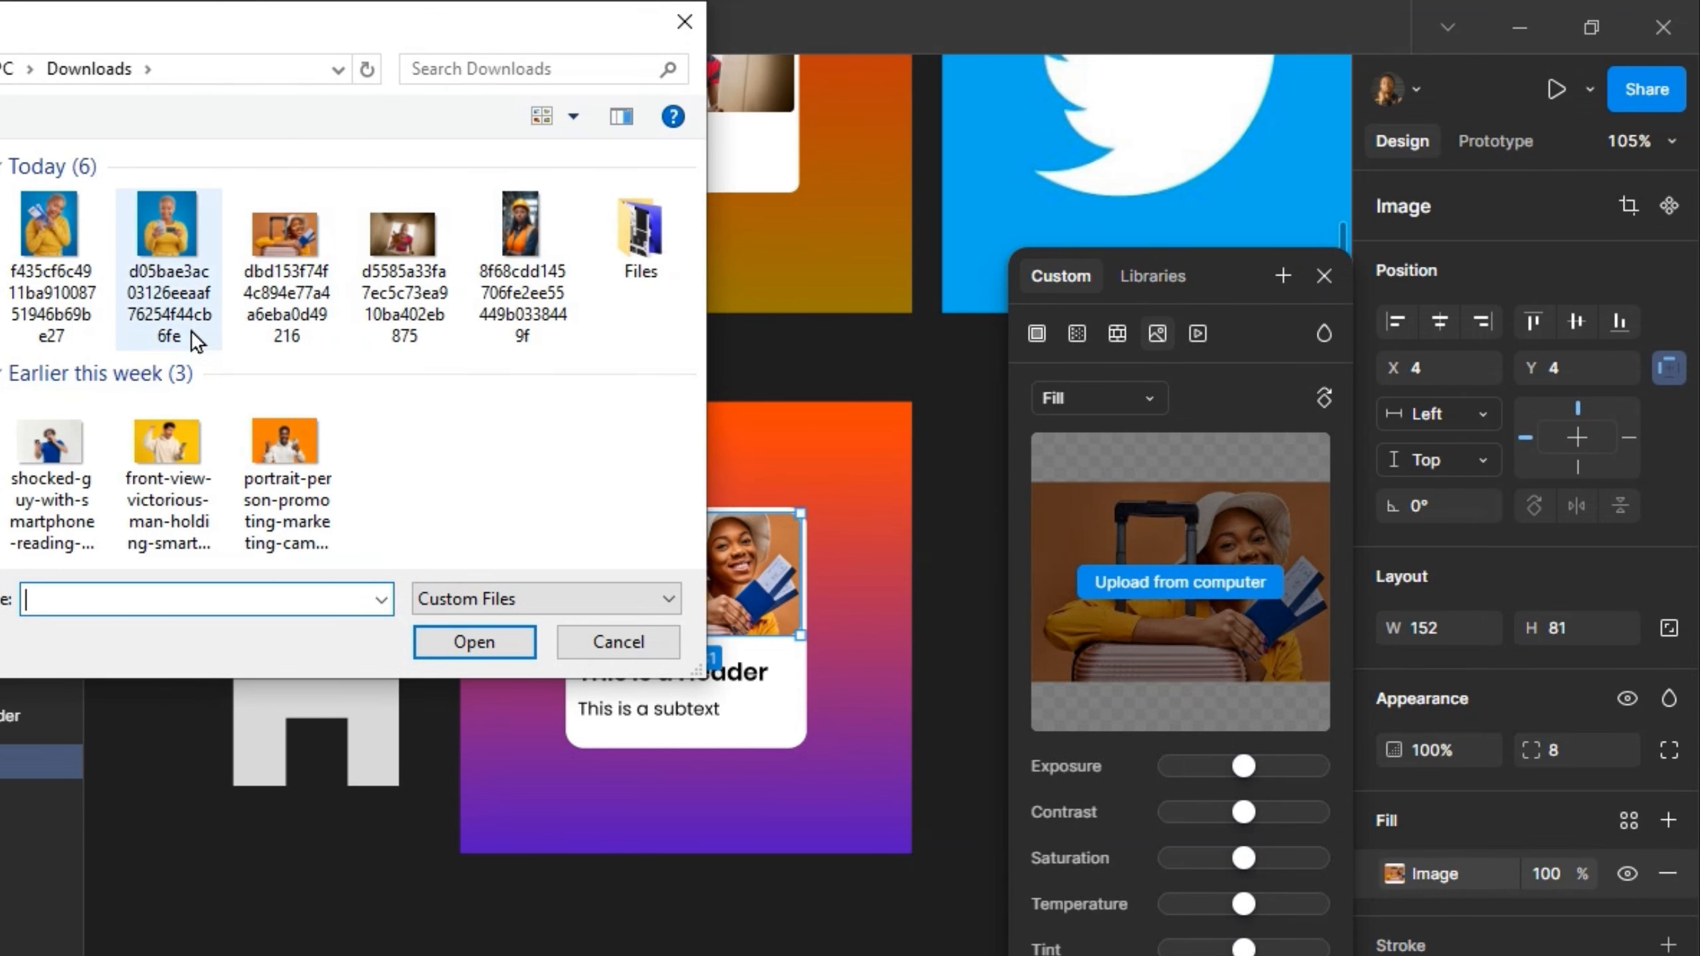
{"action": "left_click", "coordinate": [618, 644]}
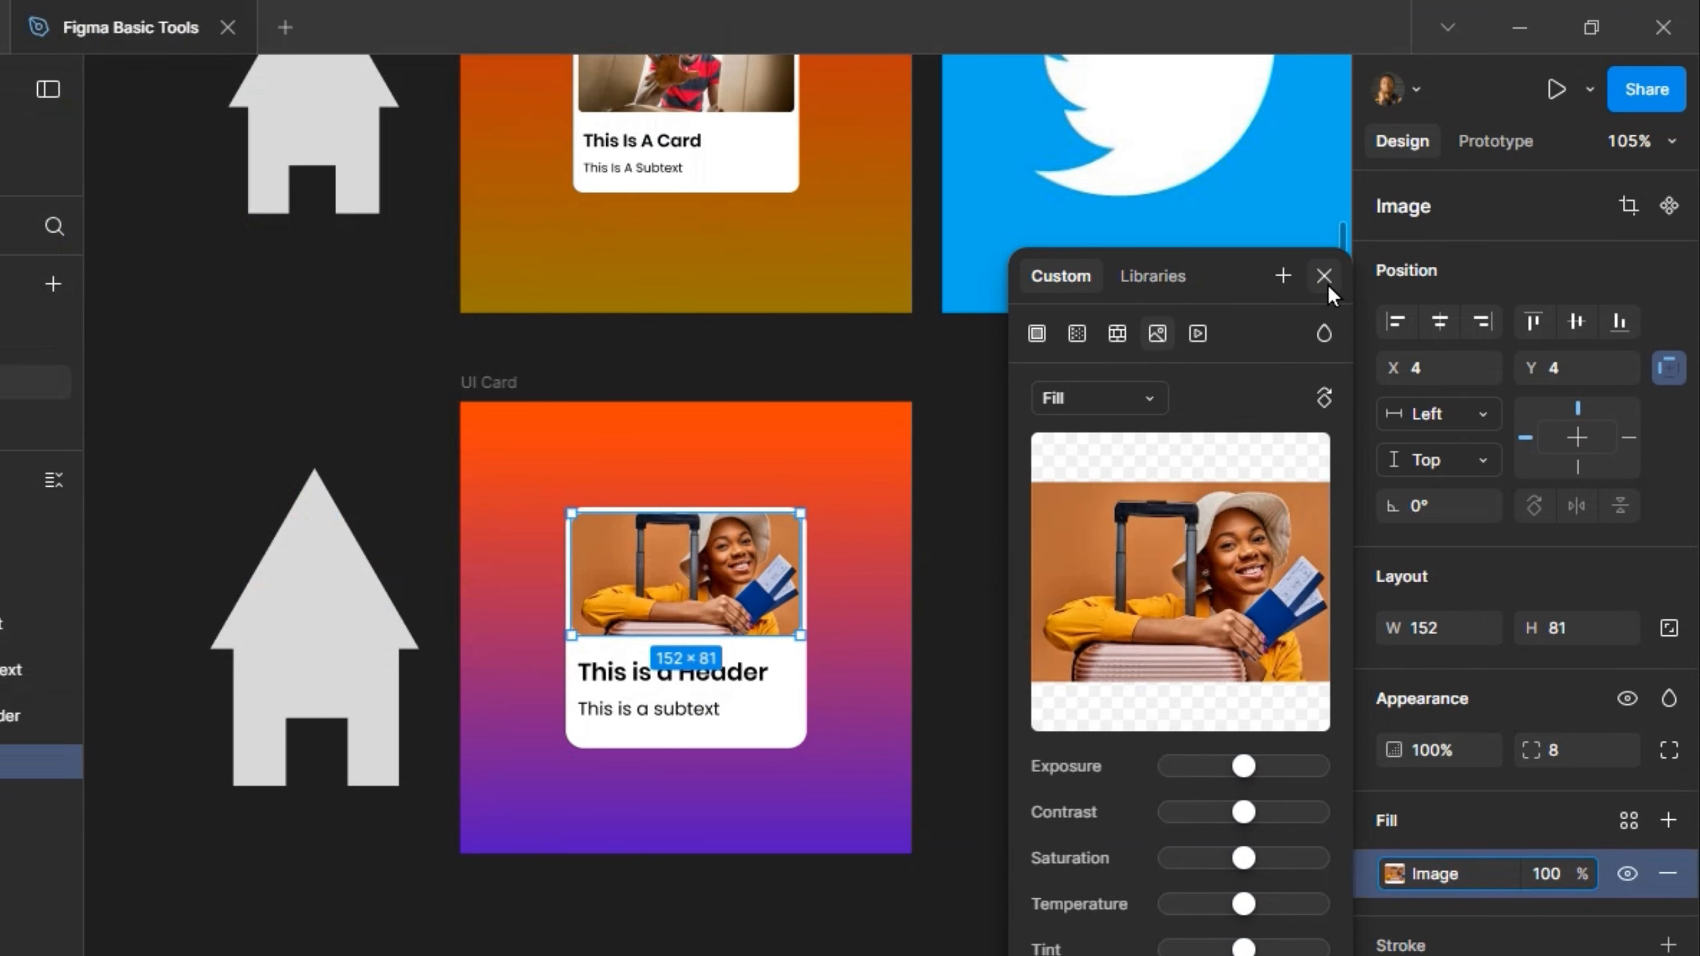
{"action": "left_click", "coordinate": [1325, 276]}
{"action": "left_click", "coordinate": [1027, 470]}
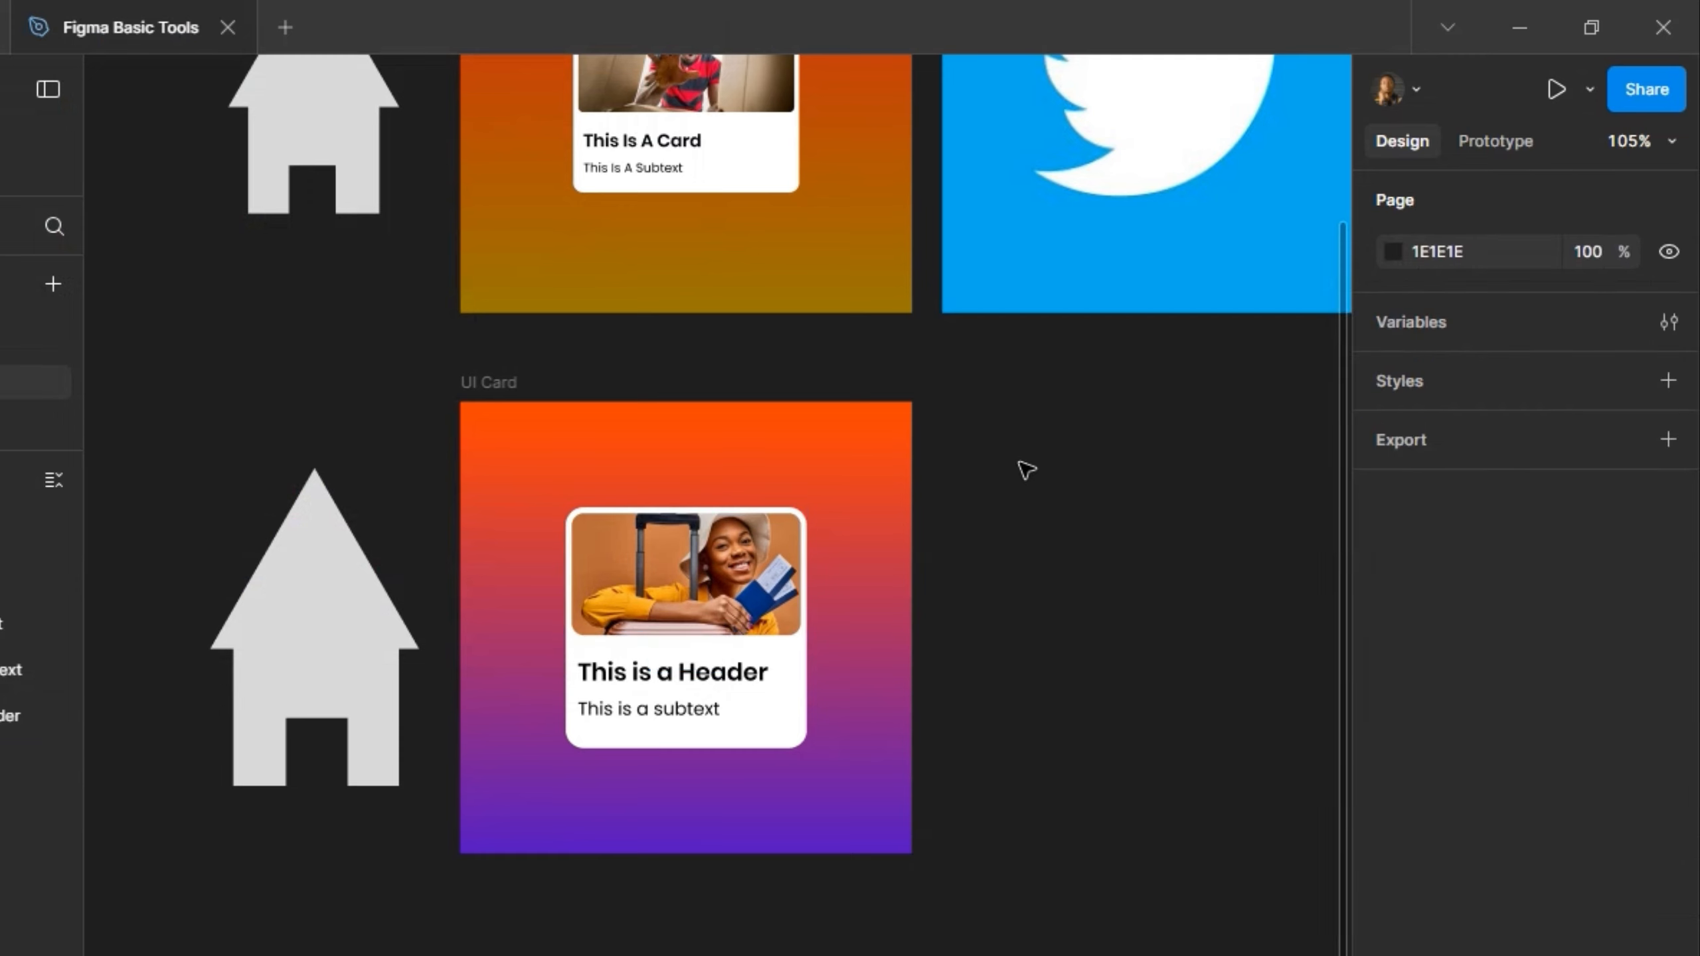
Step: Compare the finished UI Card with the reference card above it and examine the Twitter bird reference image
{"action": "scroll", "coordinate": [899, 619], "scroll_direction": "up", "scroll_amount": 3}
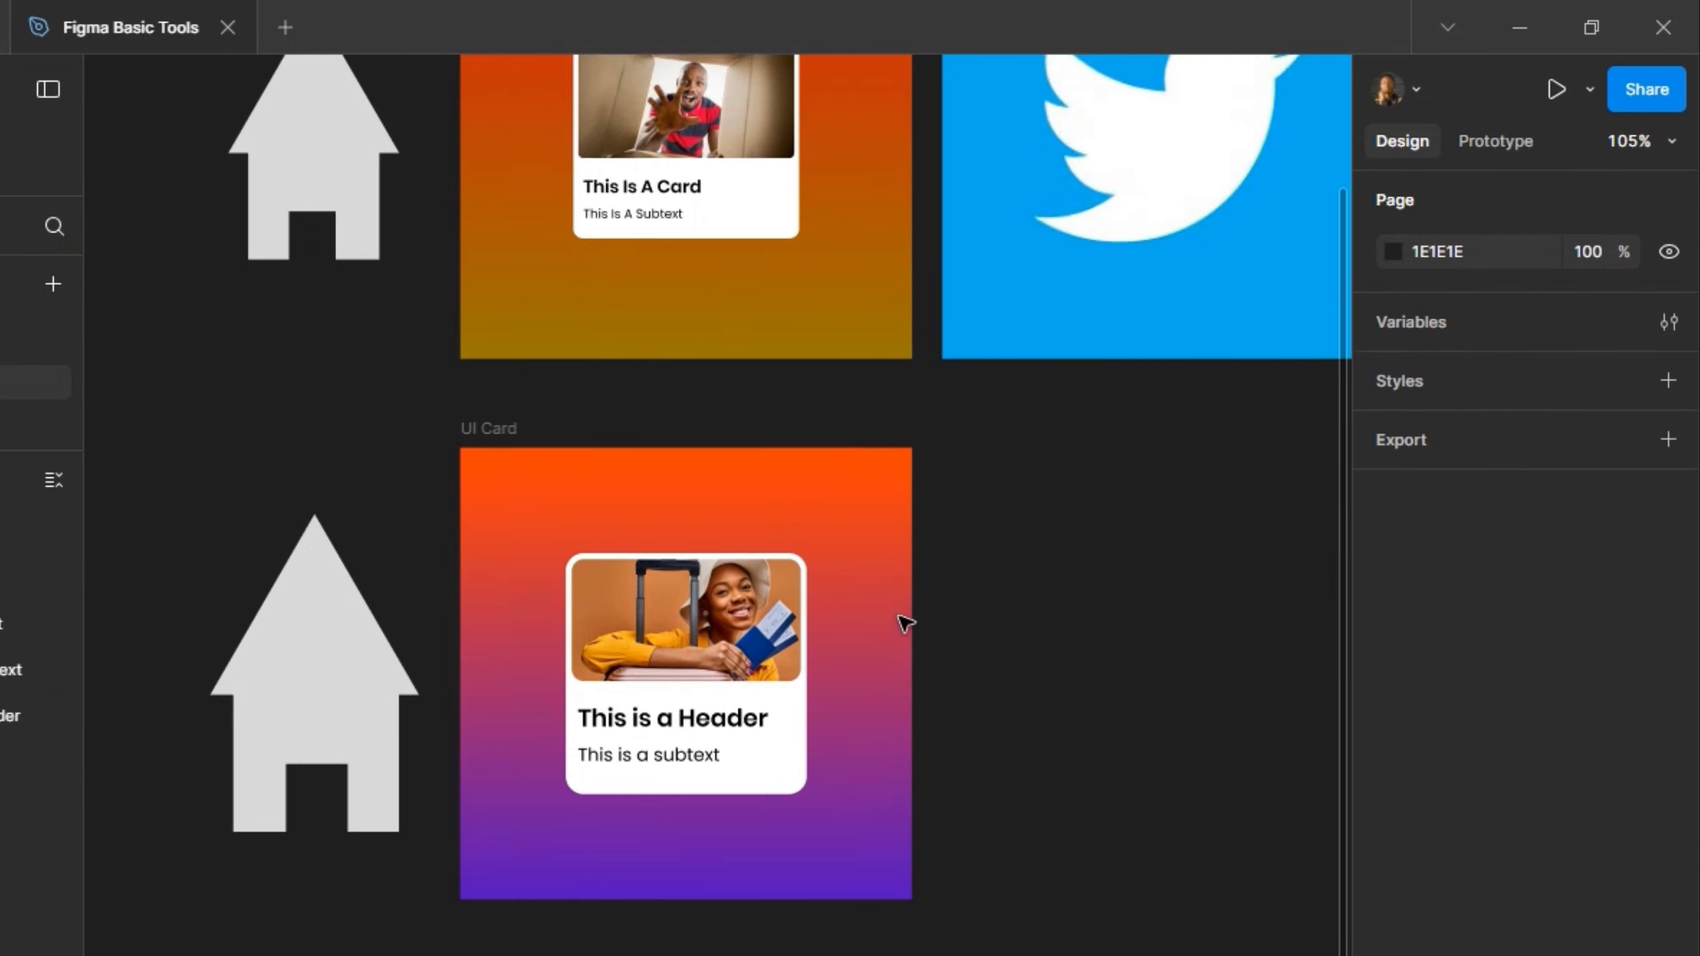
{"action": "scroll", "coordinate": [916, 622], "scroll_direction": "down", "scroll_amount": 4}
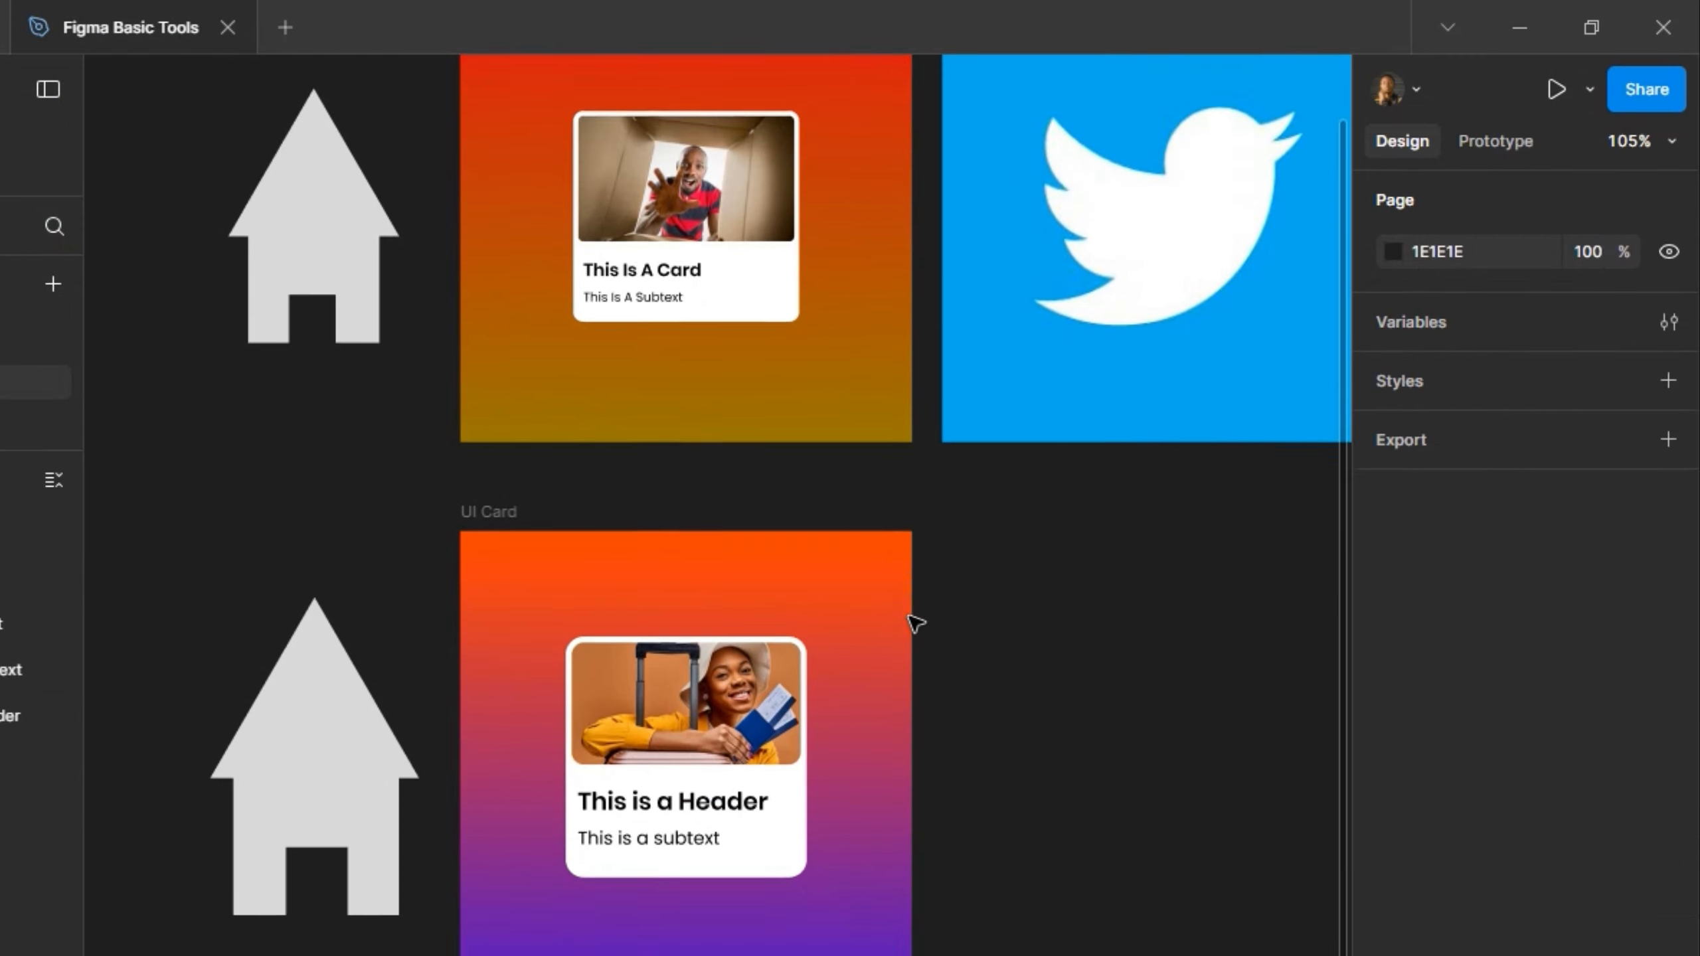
{"action": "scroll", "coordinate": [915, 623], "scroll_direction": "up", "scroll_amount": 3}
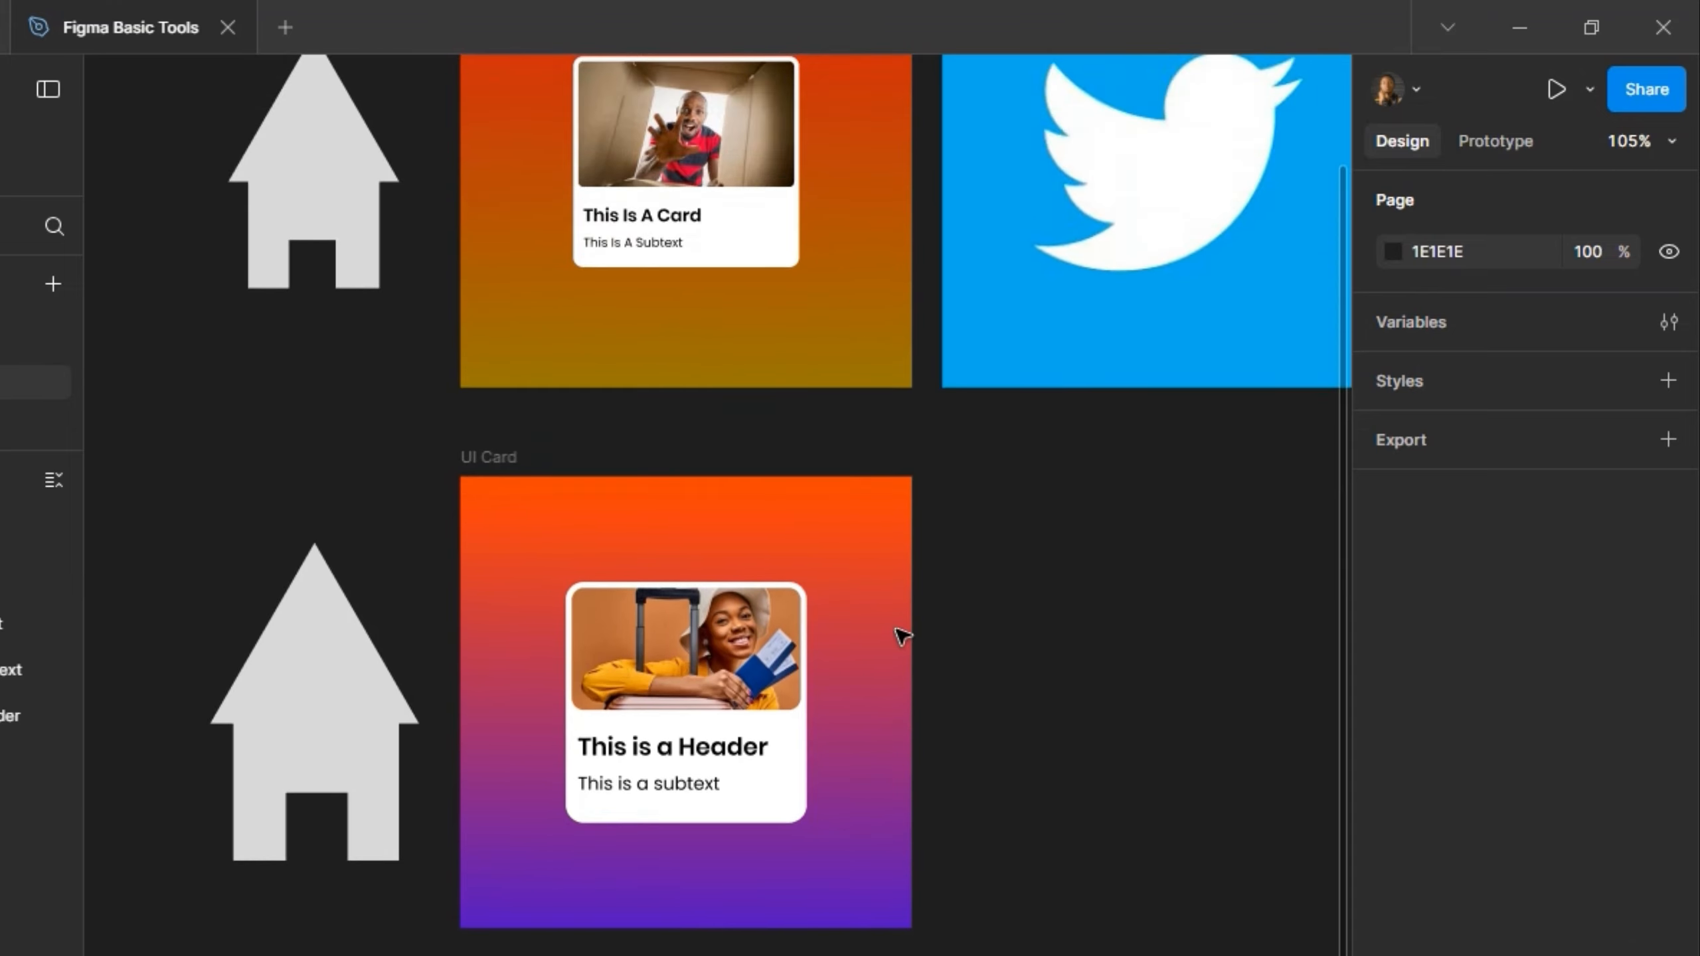
{"action": "scroll", "coordinate": [901, 620], "scroll_direction": "up", "scroll_amount": 1}
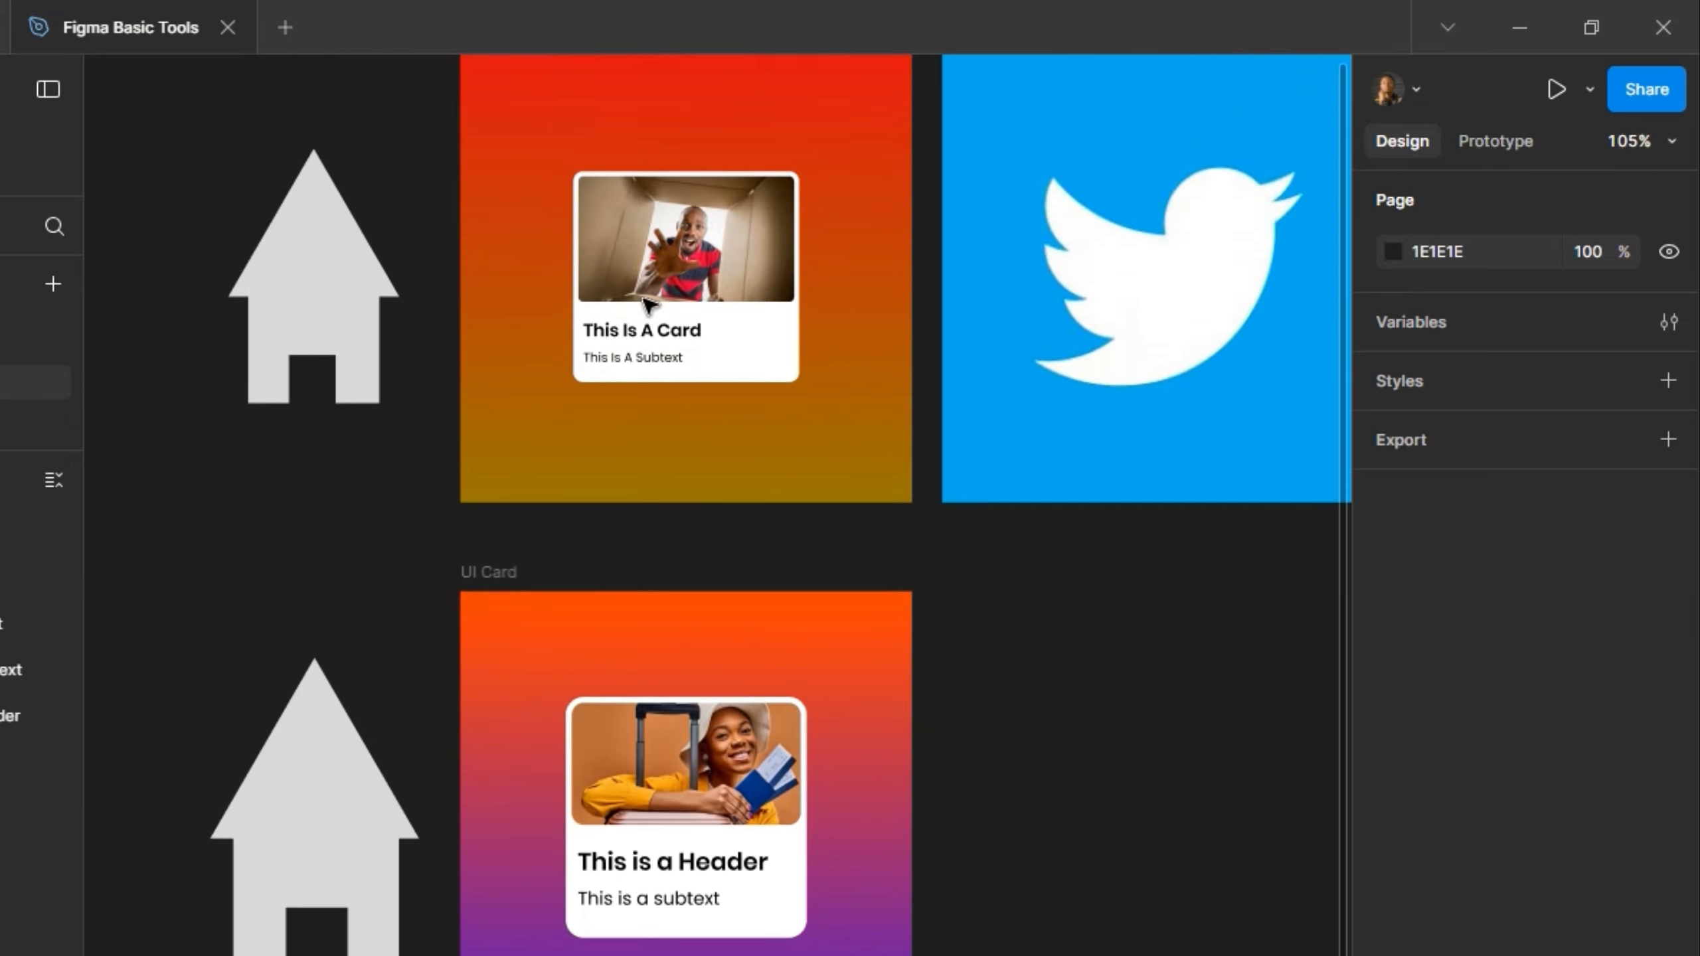
{"action": "scroll", "coordinate": [1105, 616], "scroll_direction": "right", "scroll_amount": 5}
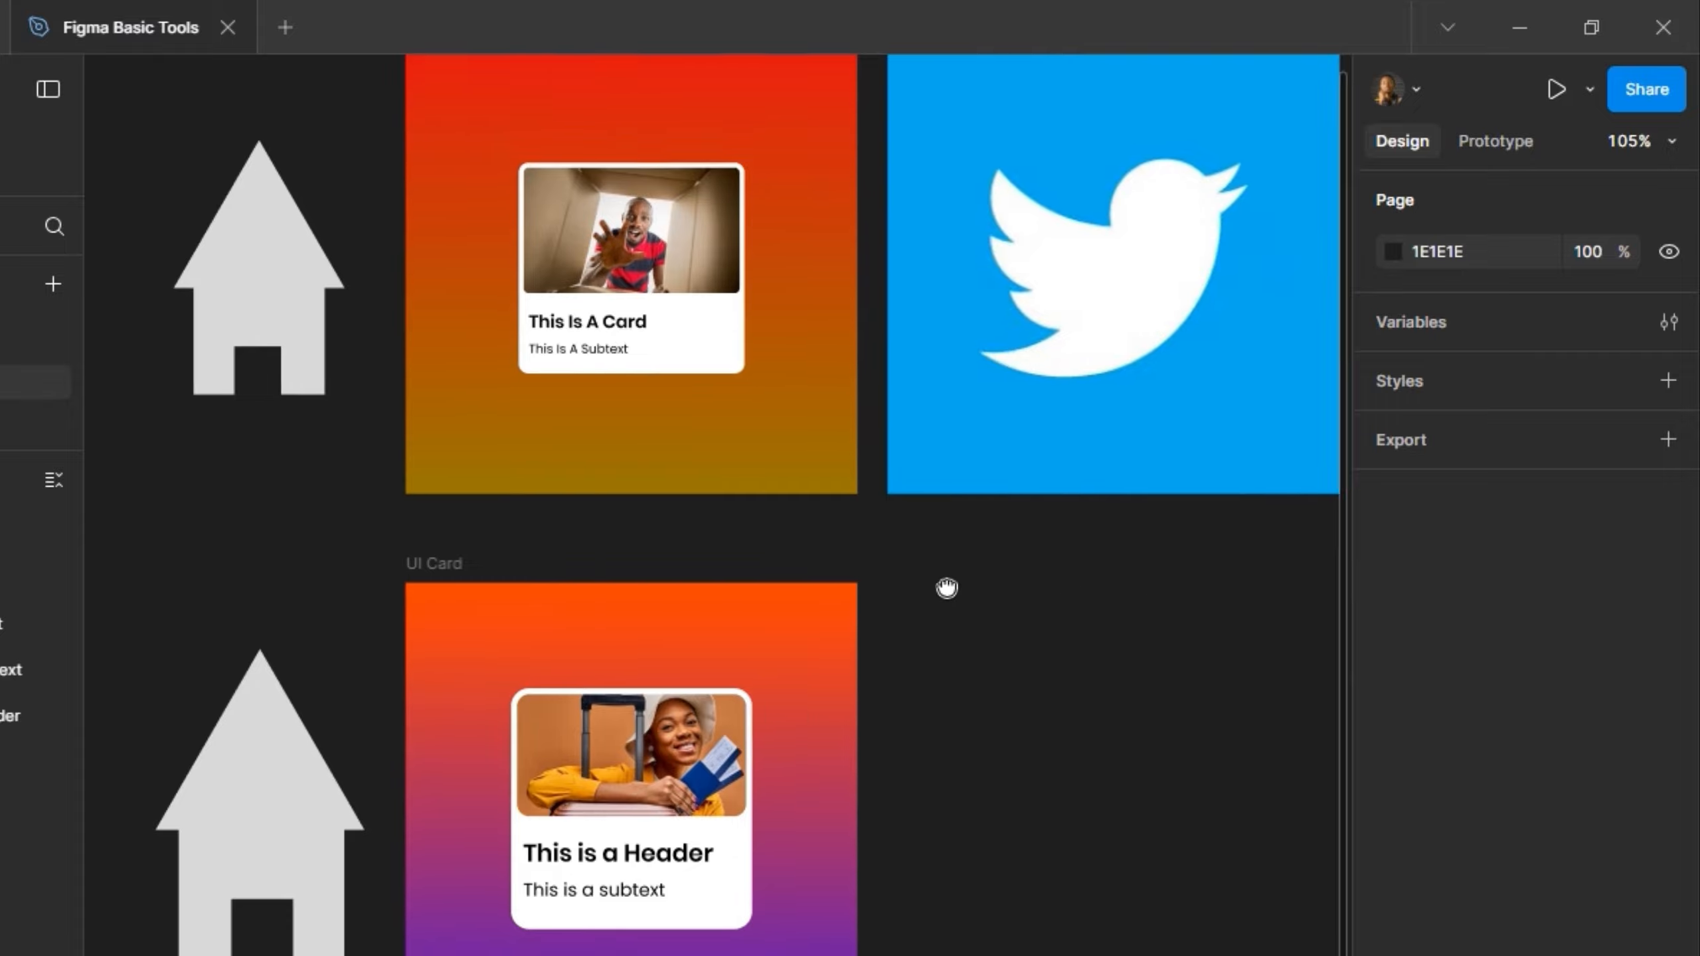
{"action": "scroll", "coordinate": [948, 588], "scroll_direction": "down", "scroll_amount": 1}
{"action": "scroll", "coordinate": [867, 468], "scroll_direction": "up", "scroll_amount": 1}
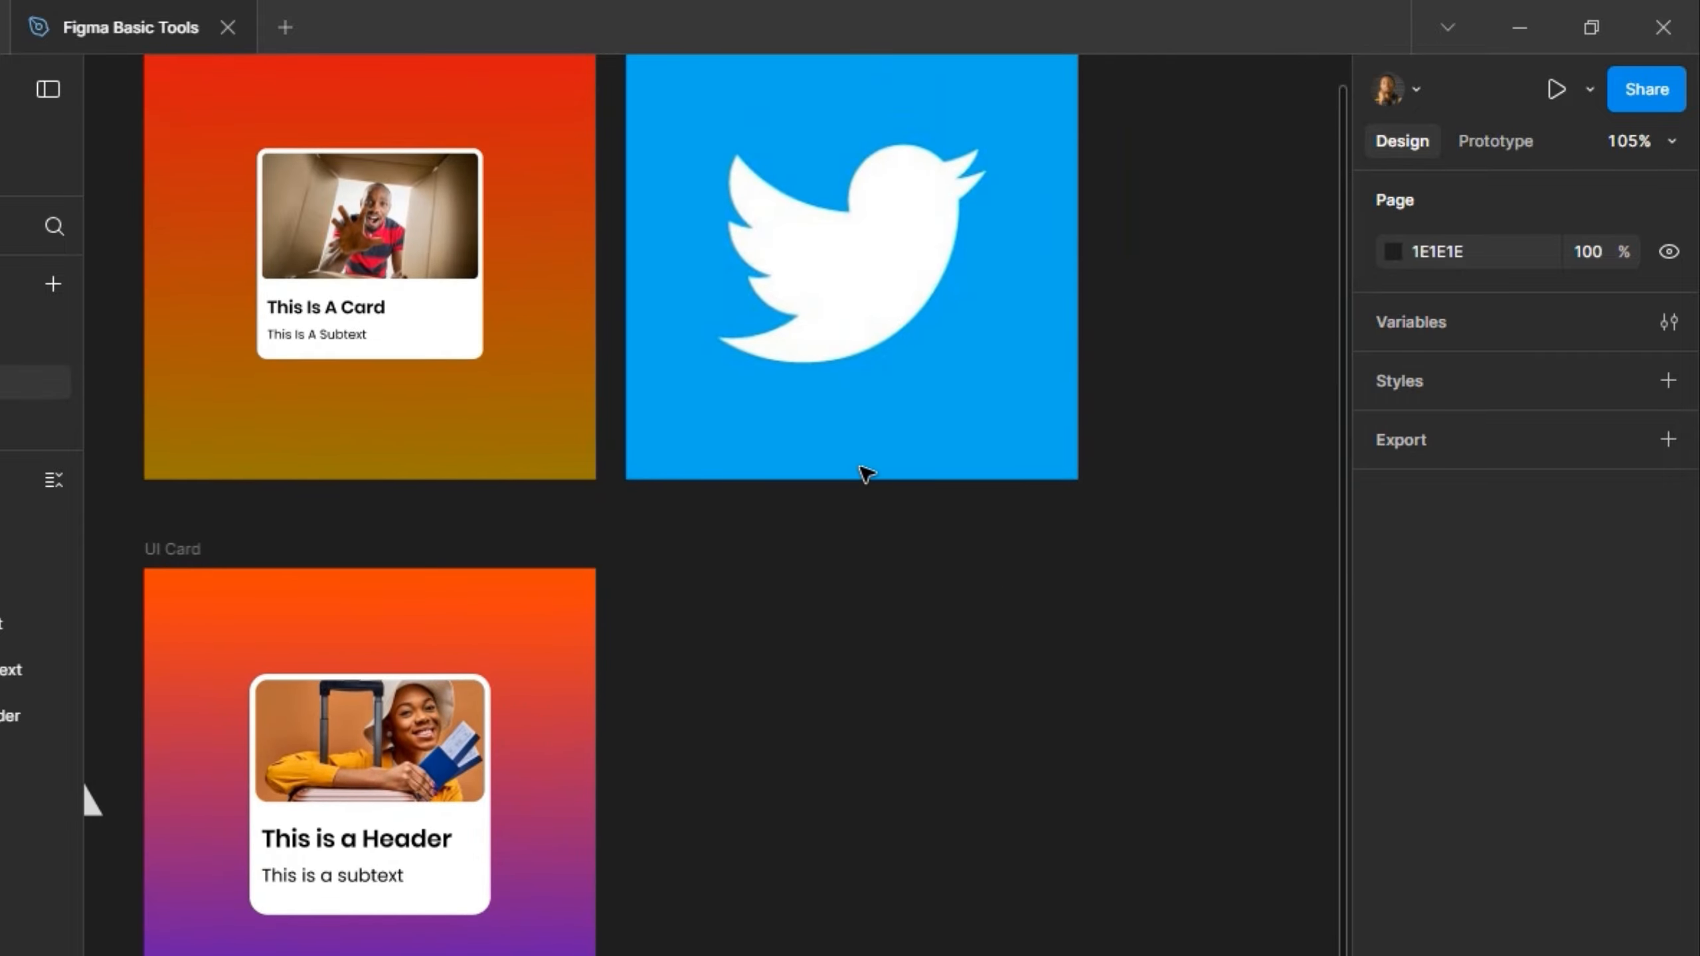
{"action": "scroll", "coordinate": [843, 345], "scroll_direction": "up", "scroll_amount": 8}
{"action": "scroll", "coordinate": [839, 475], "scroll_direction": "down", "scroll_amount": 1}
{"action": "scroll", "coordinate": [841, 544], "scroll_direction": "down", "scroll_amount": 3}
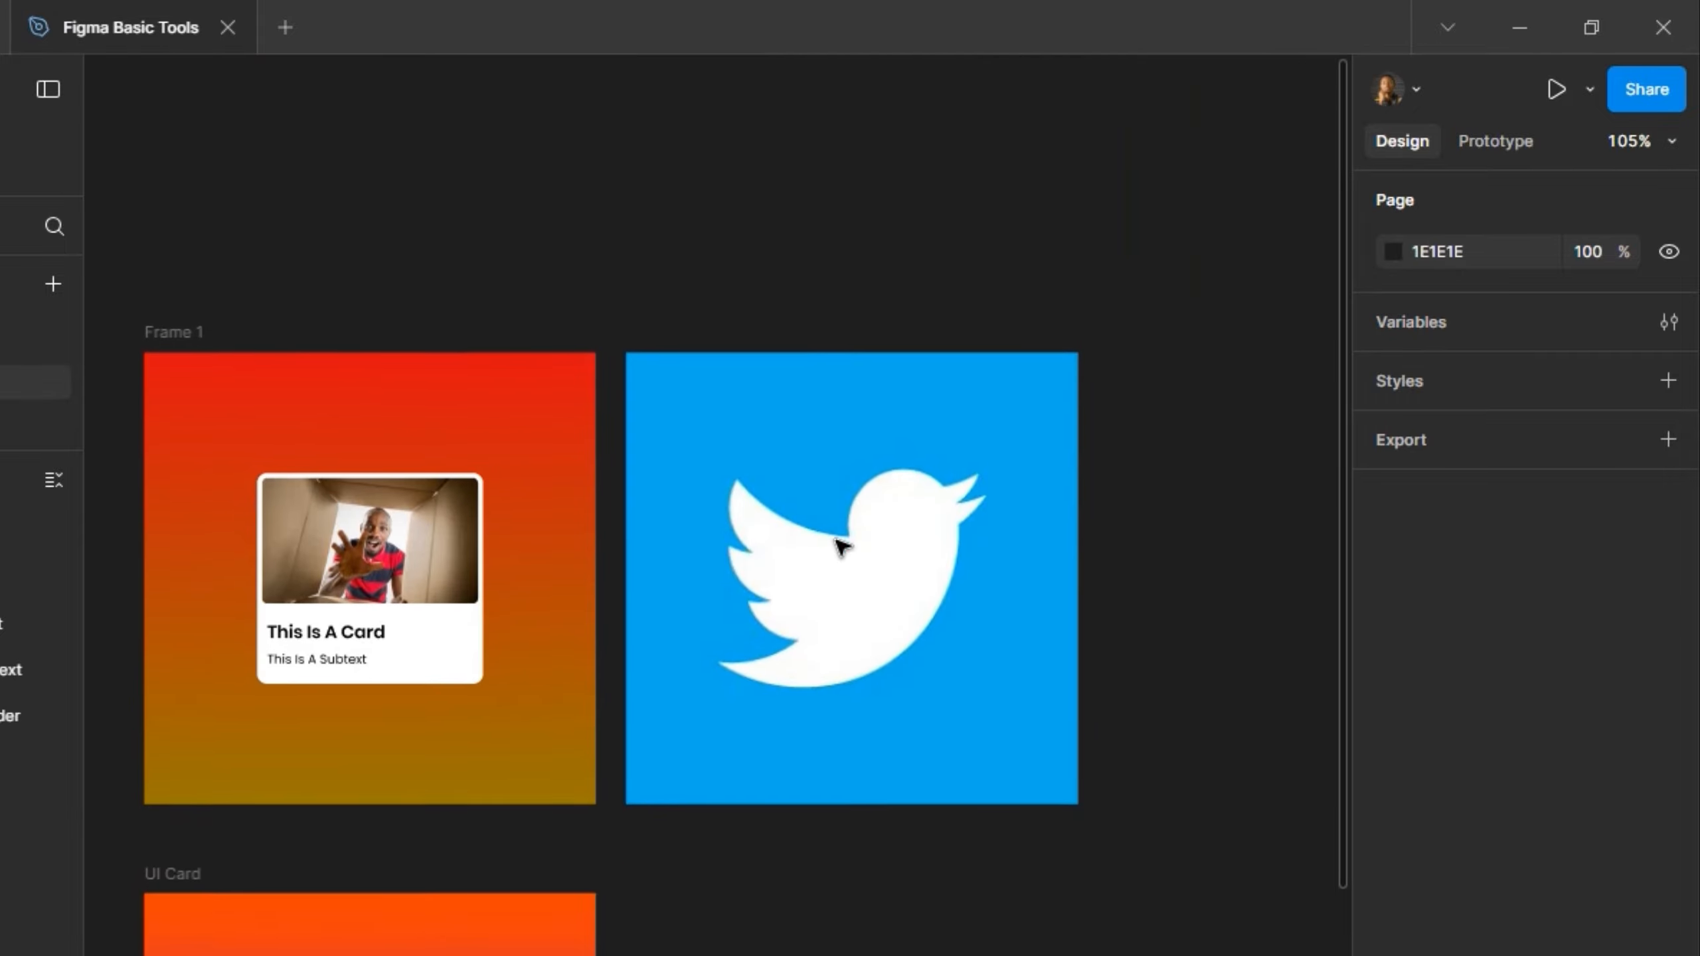
{"action": "scroll", "coordinate": [828, 498], "scroll_direction": "down", "scroll_amount": 3}
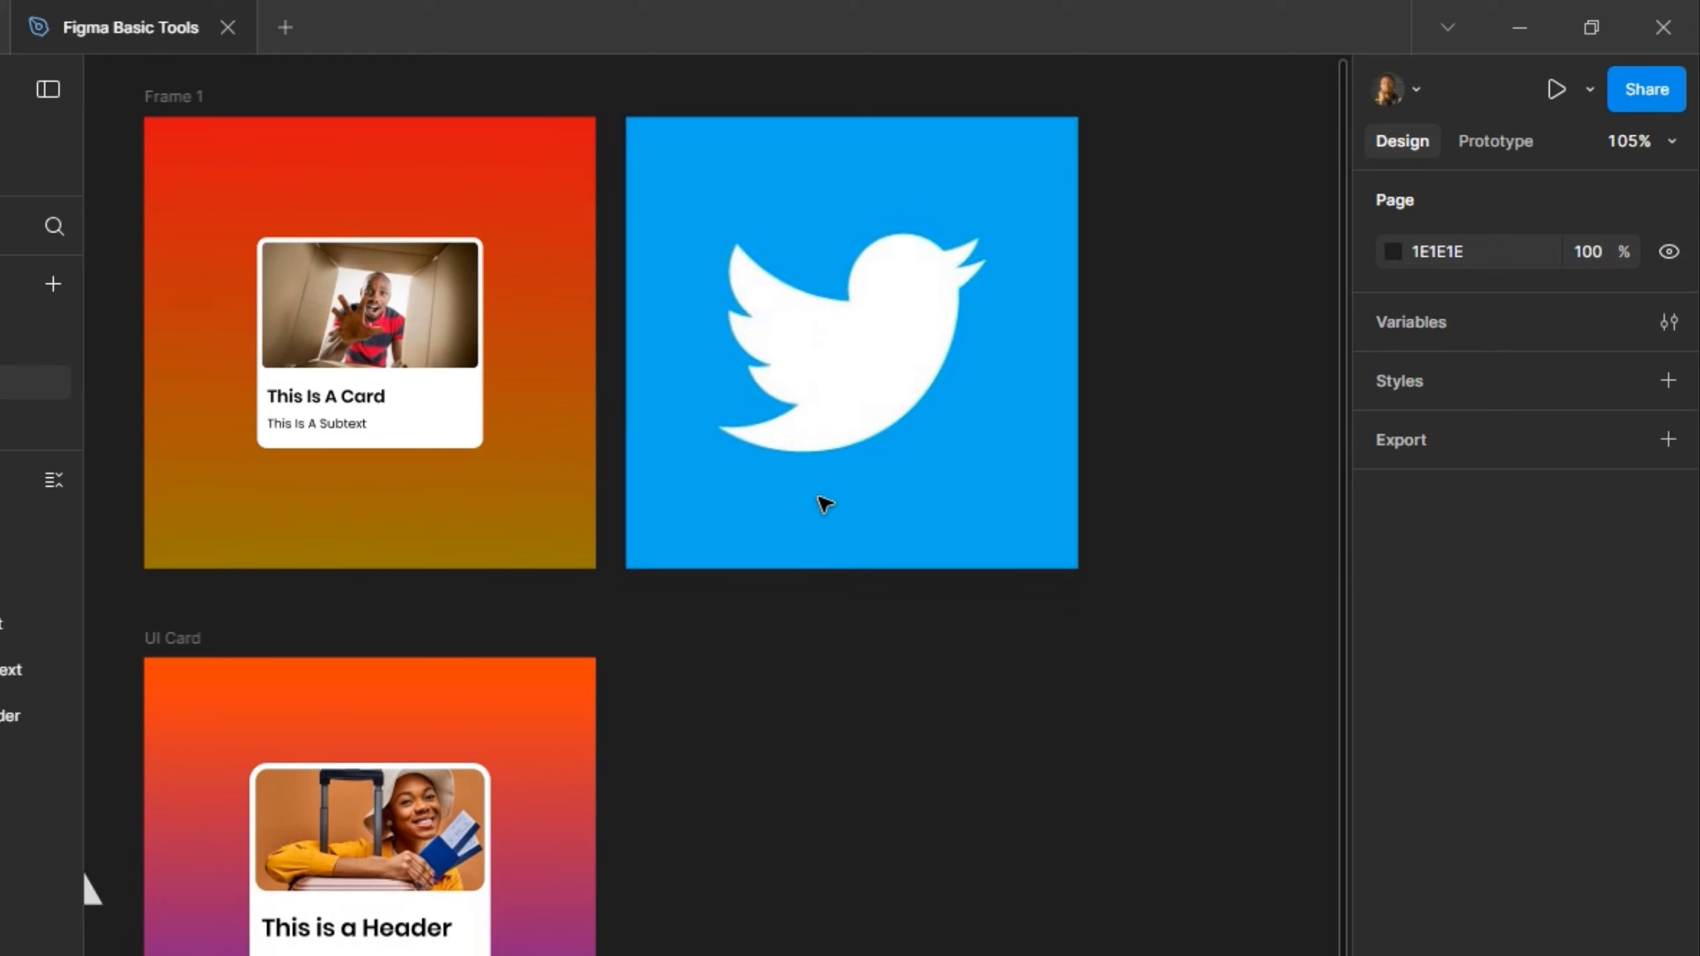
{"action": "scroll", "coordinate": [822, 503], "scroll_direction": "up", "scroll_amount": 1}
{"action": "scroll", "coordinate": [824, 512], "scroll_direction": "down", "scroll_amount": 1}
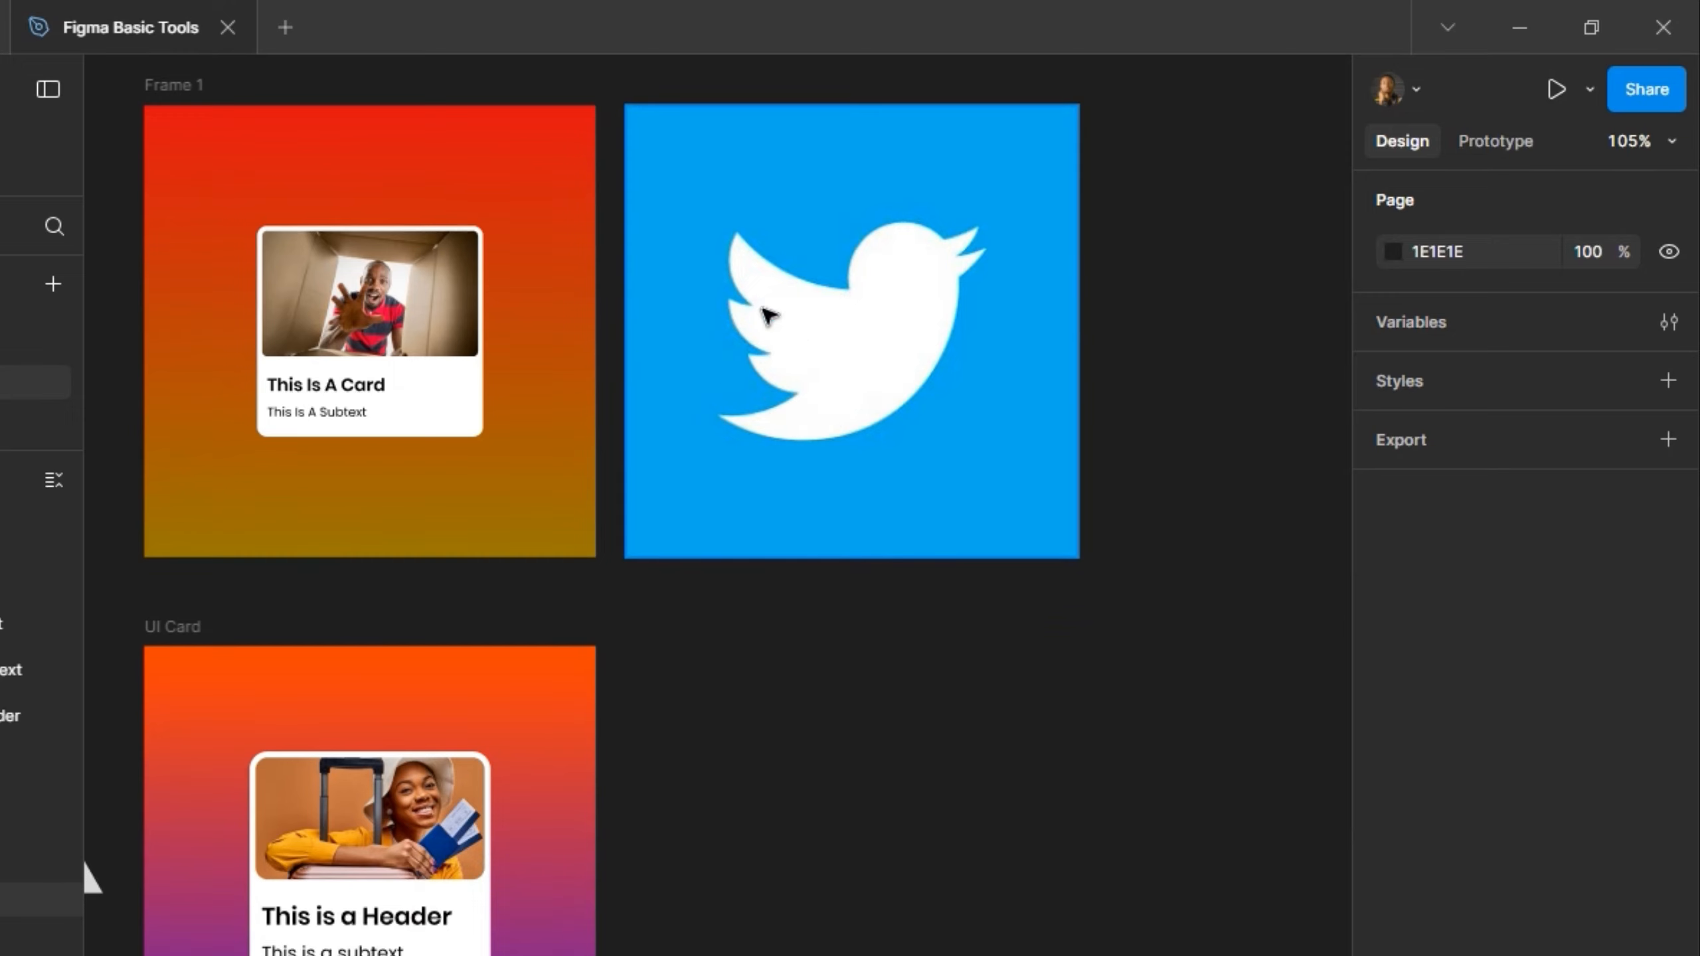
{"action": "left_click", "coordinate": [636, 138]}
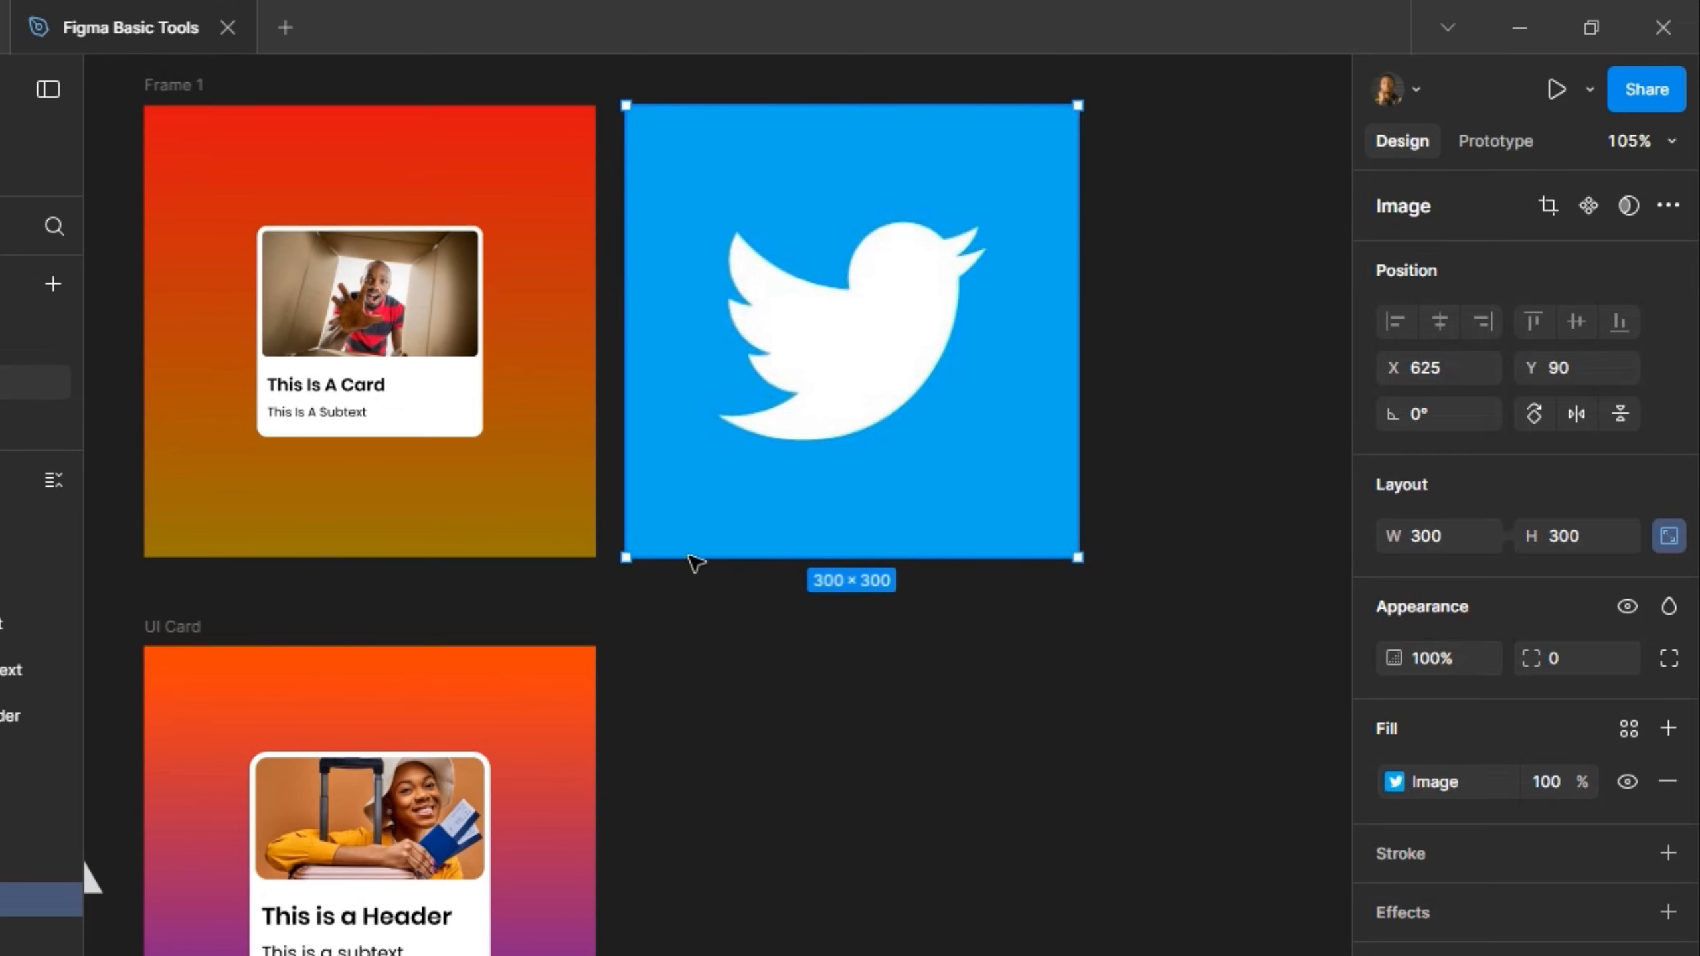
Step: Duplicate the UI Card frame beneath the Twitter bird image, 20 px from the original, and delete the Product Card from the copy
{"action": "scroll", "coordinate": [1004, 536], "scroll_direction": "down", "scroll_amount": 3}
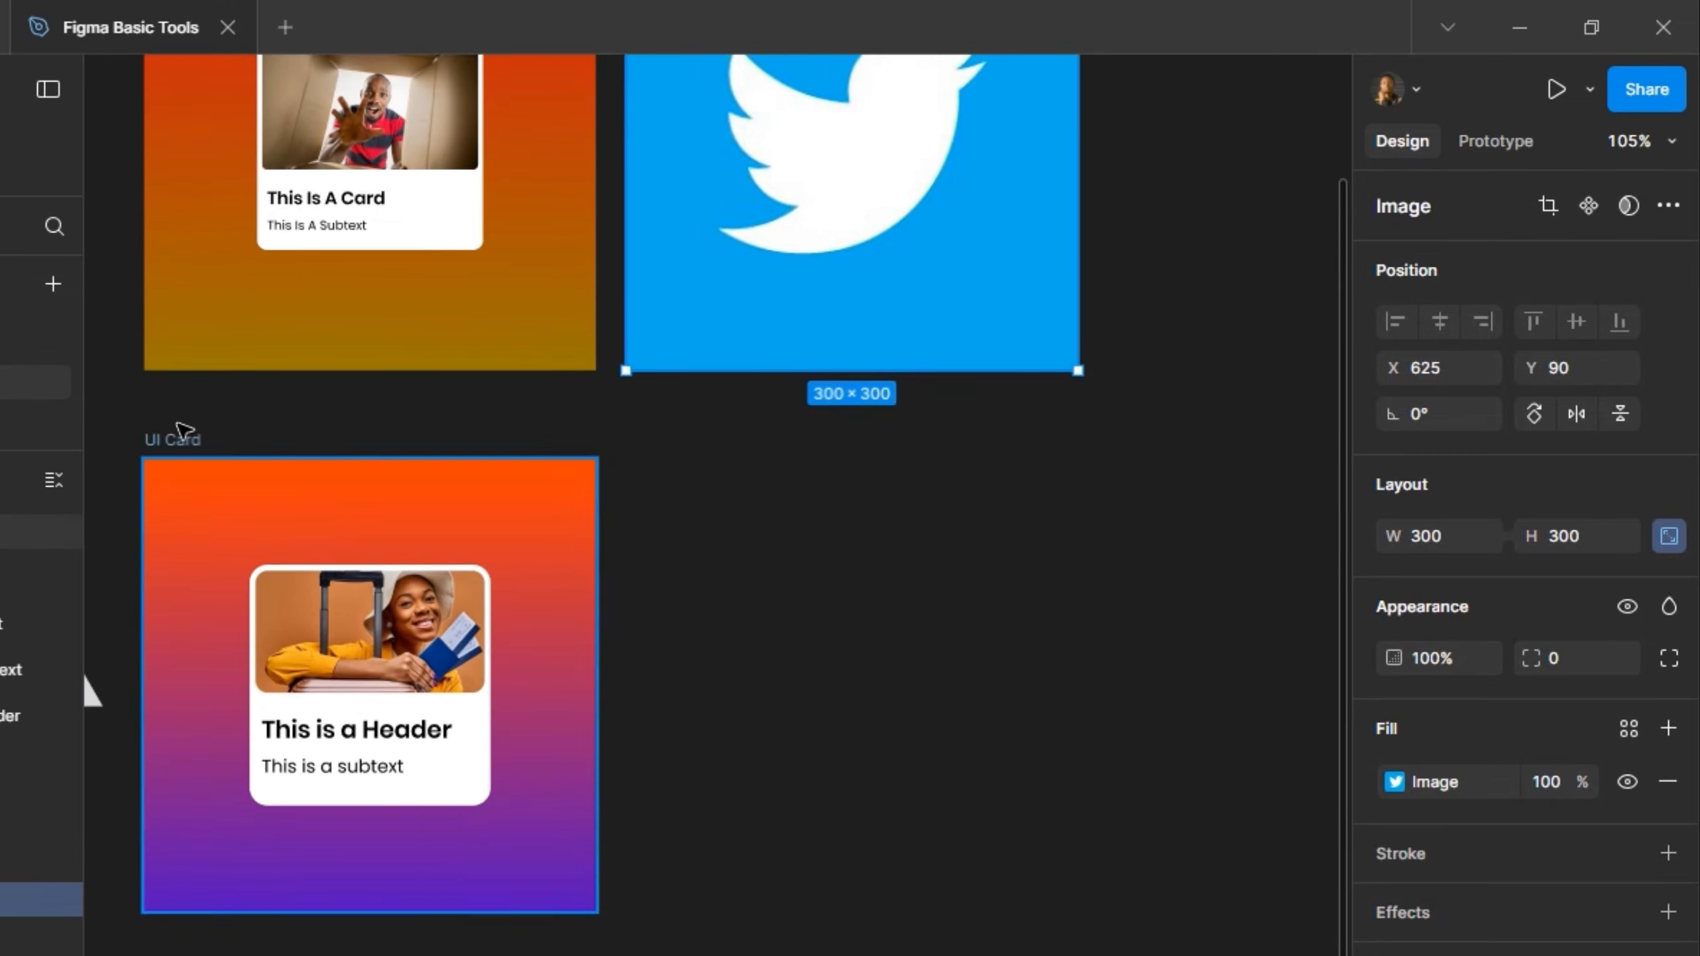
{"action": "left_click", "coordinate": [187, 440]}
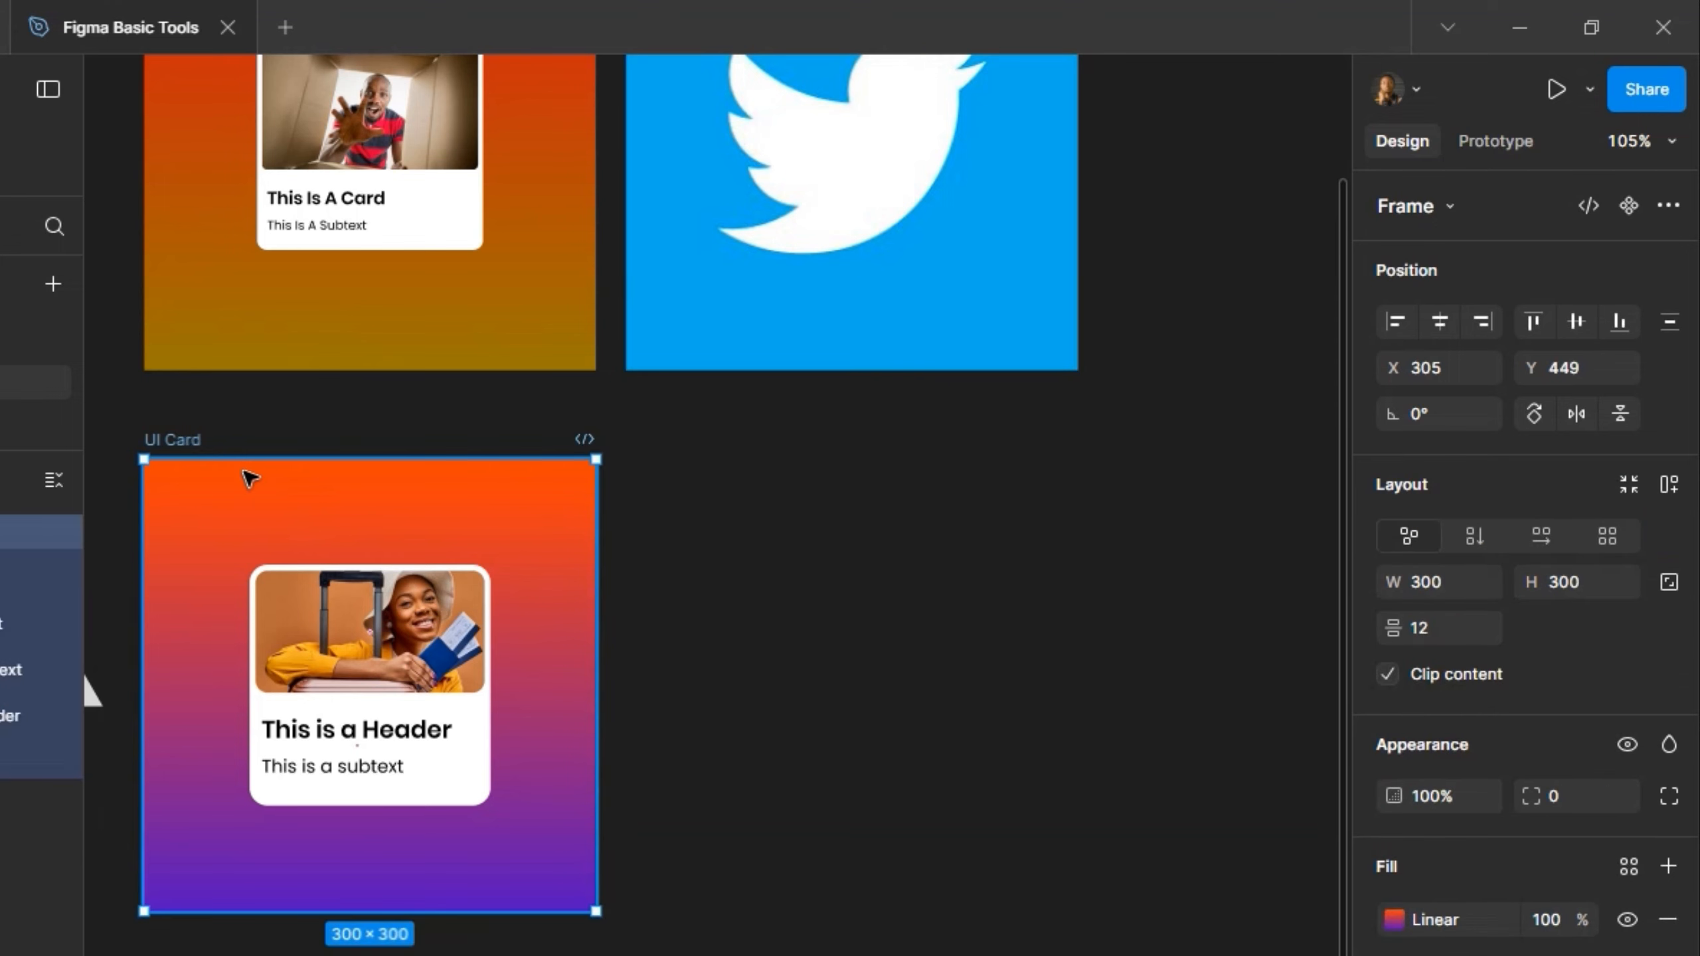
{"action": "left_click_drag", "start_coordinate": [197, 441], "coordinate": [671, 447], "text": "alt"}
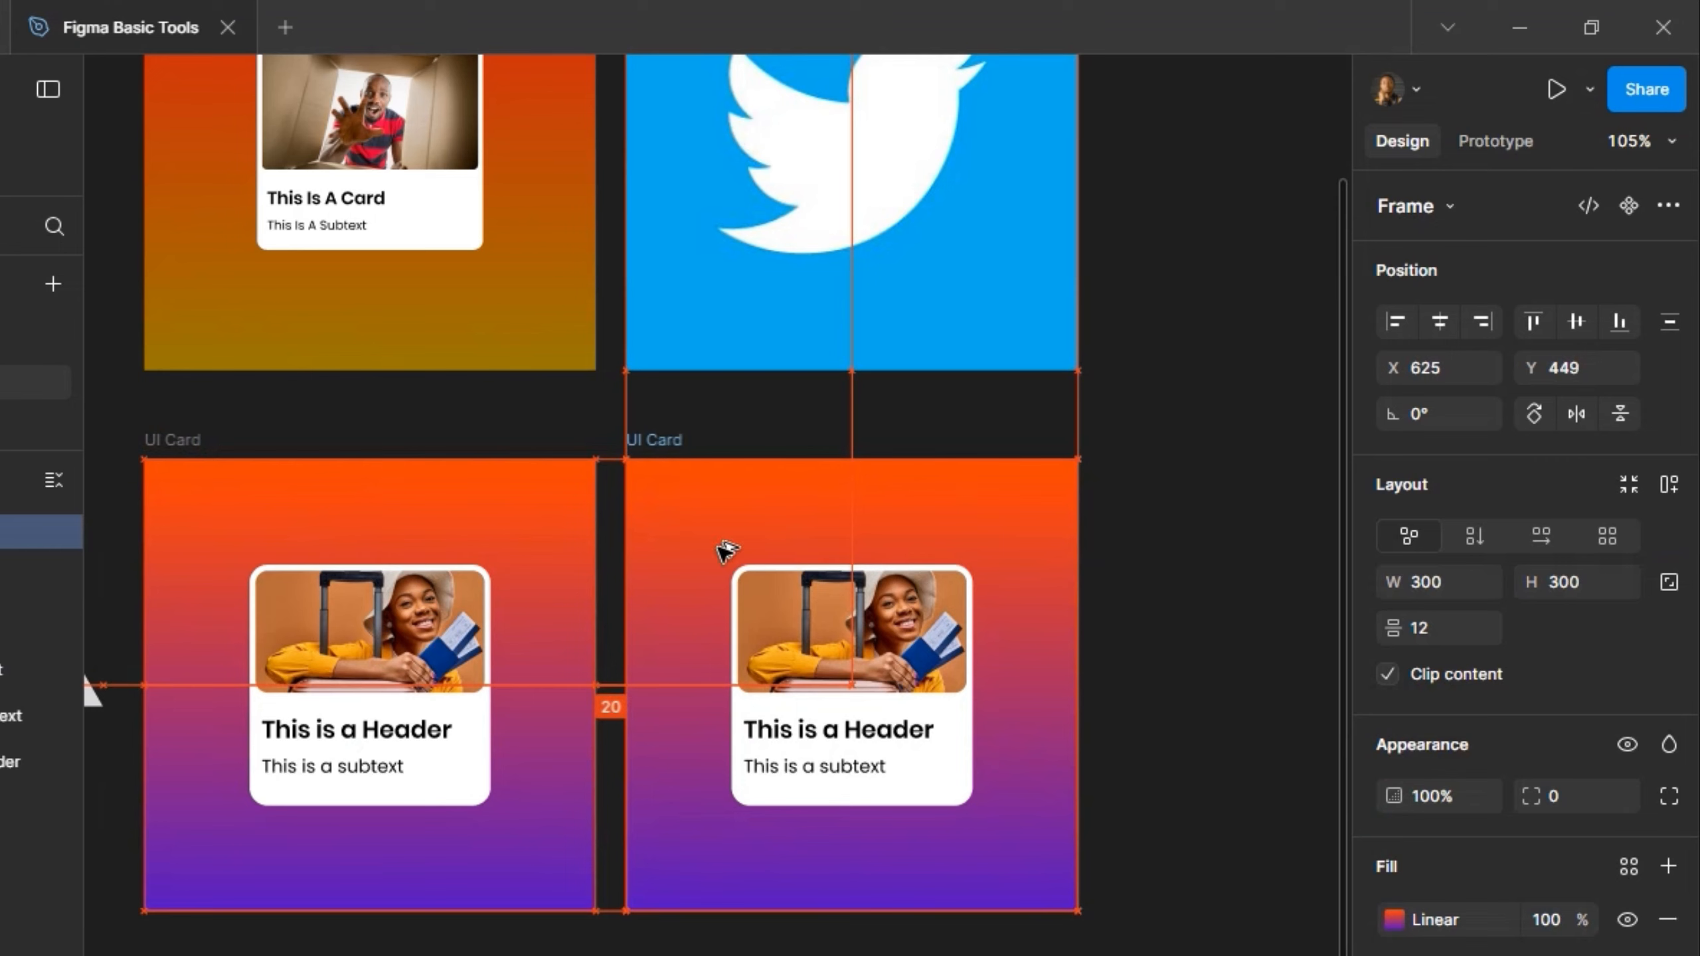
{"action": "left_click", "coordinate": [796, 637]}
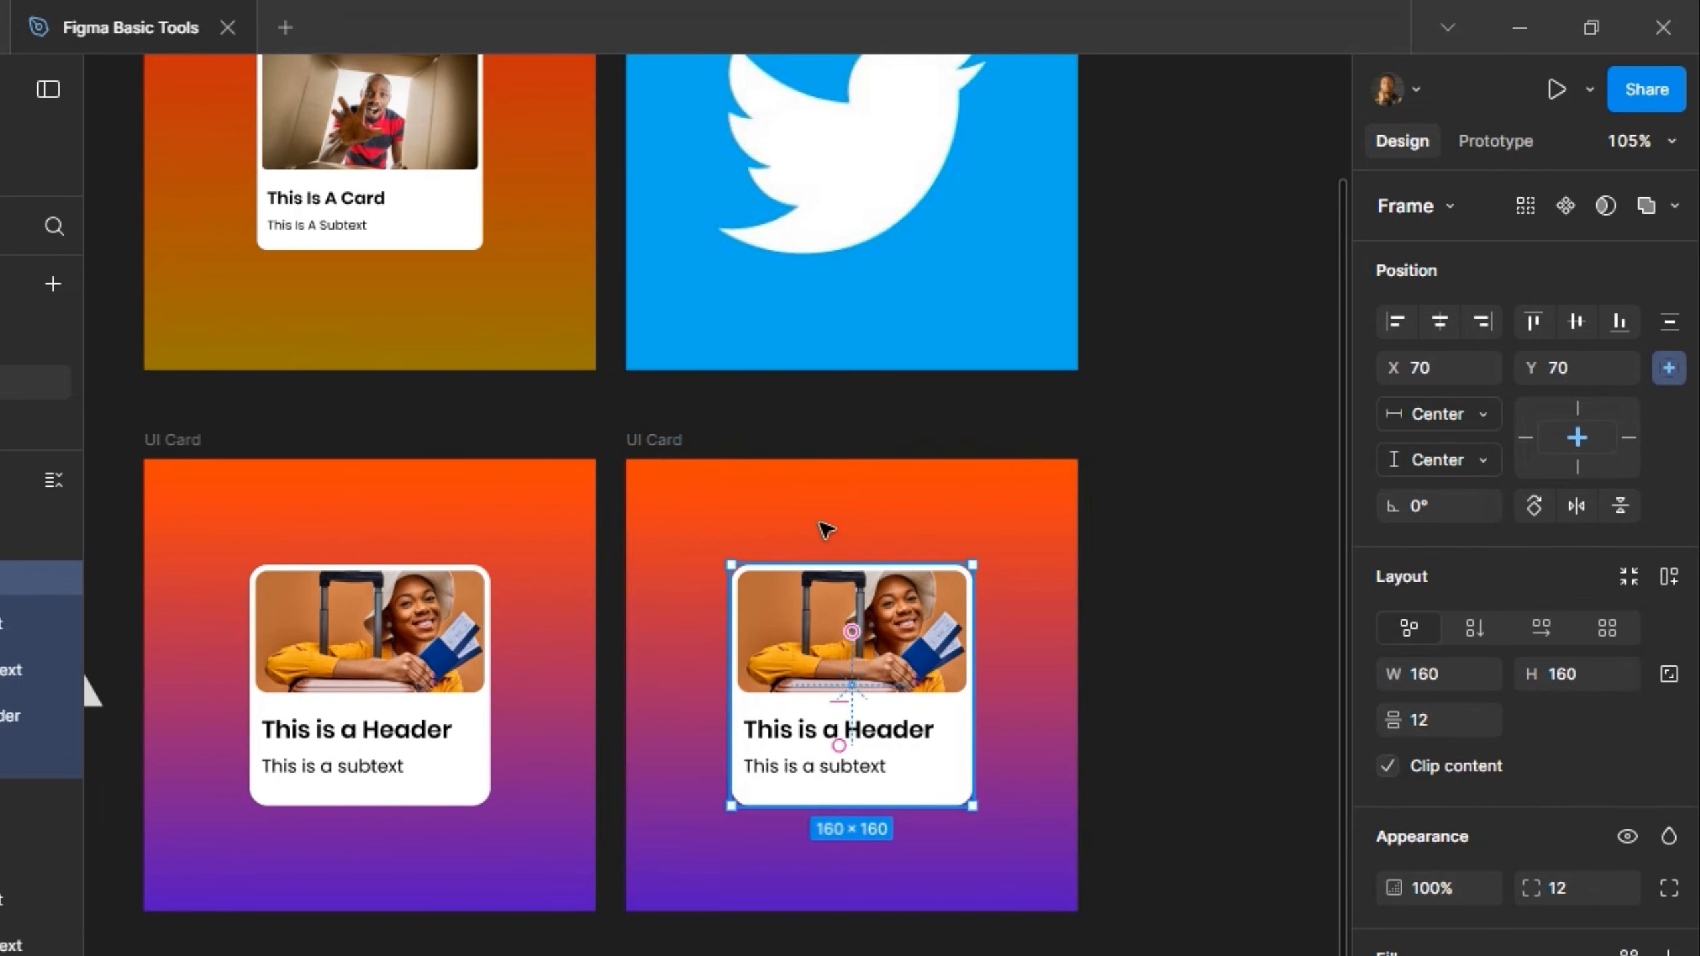
{"action": "key", "text": "Delete"}
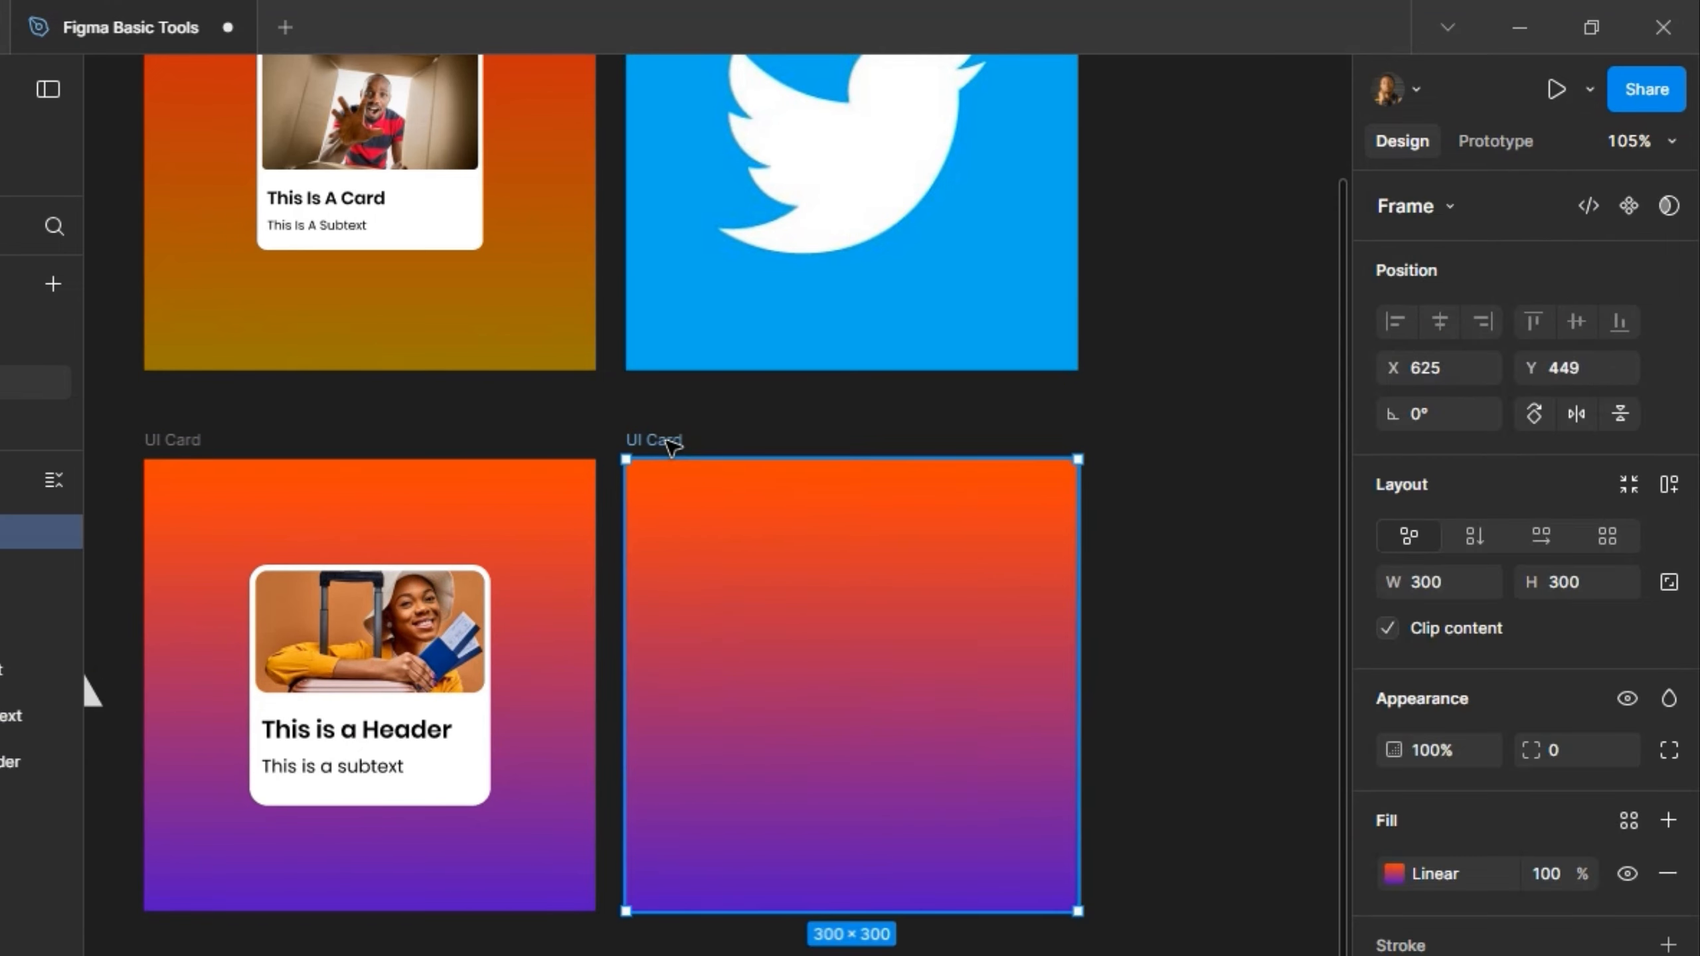
Step: Rename the duplicated gradient frame as "Former X Logo"
{"action": "double_click", "coordinate": [667, 441]}
{"action": "type", "text": "Former X"}
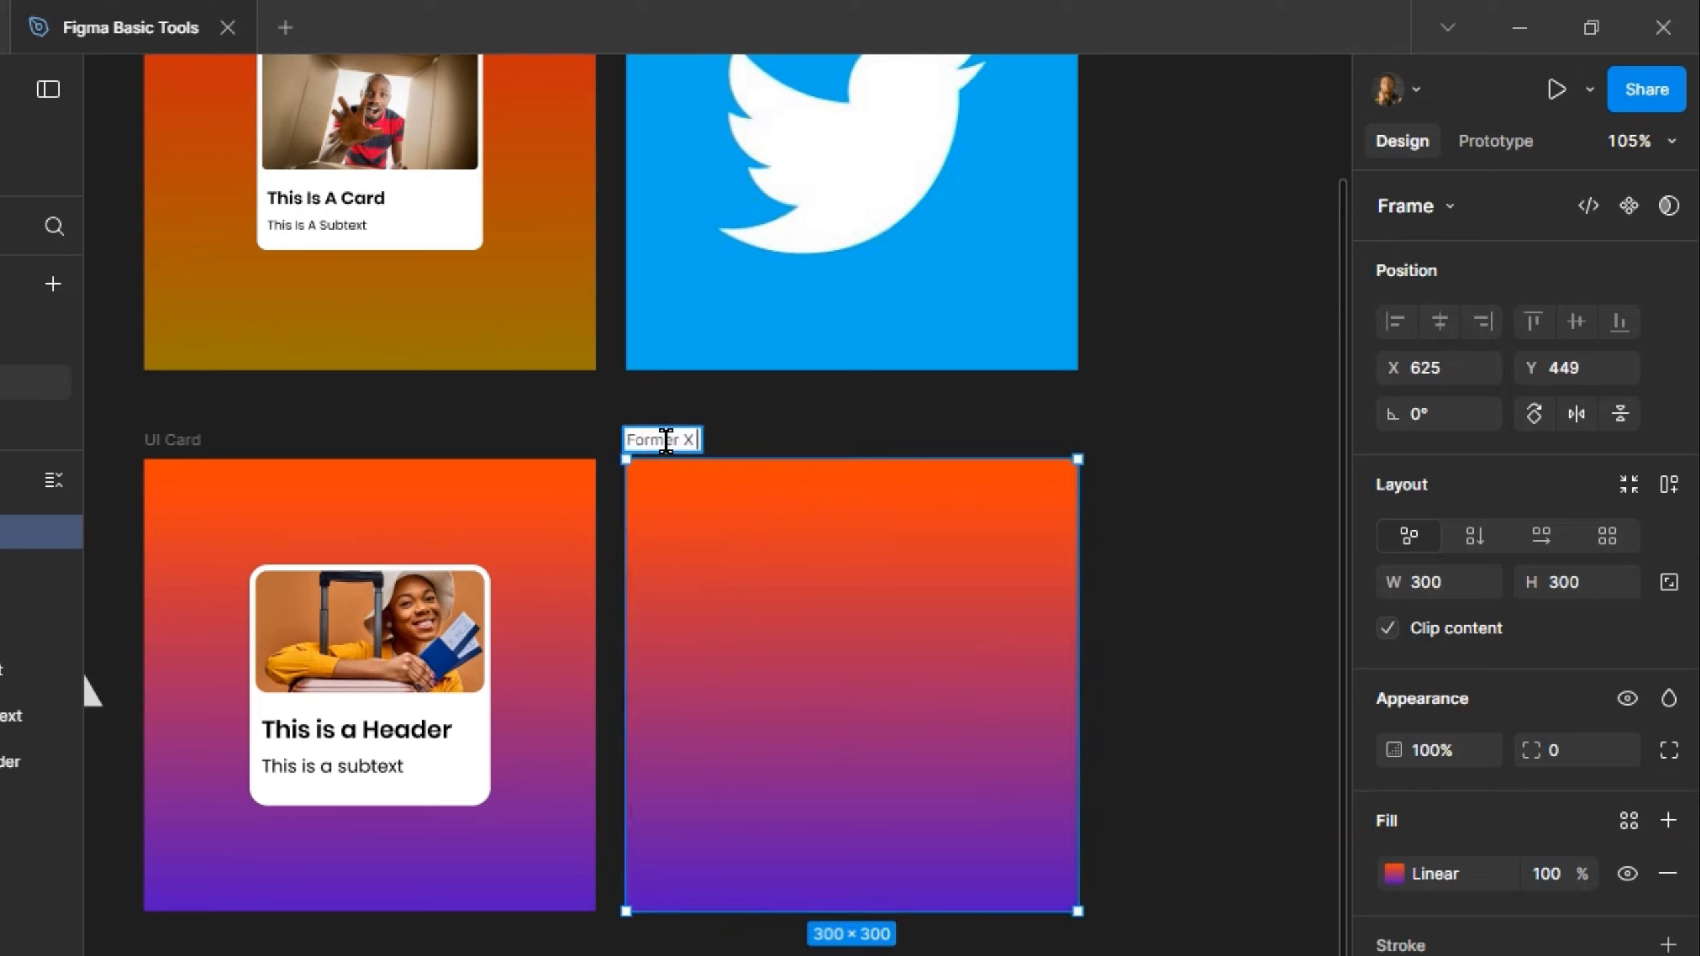
{"action": "type", "text": " Logo"}
{"action": "key", "text": "Return"}
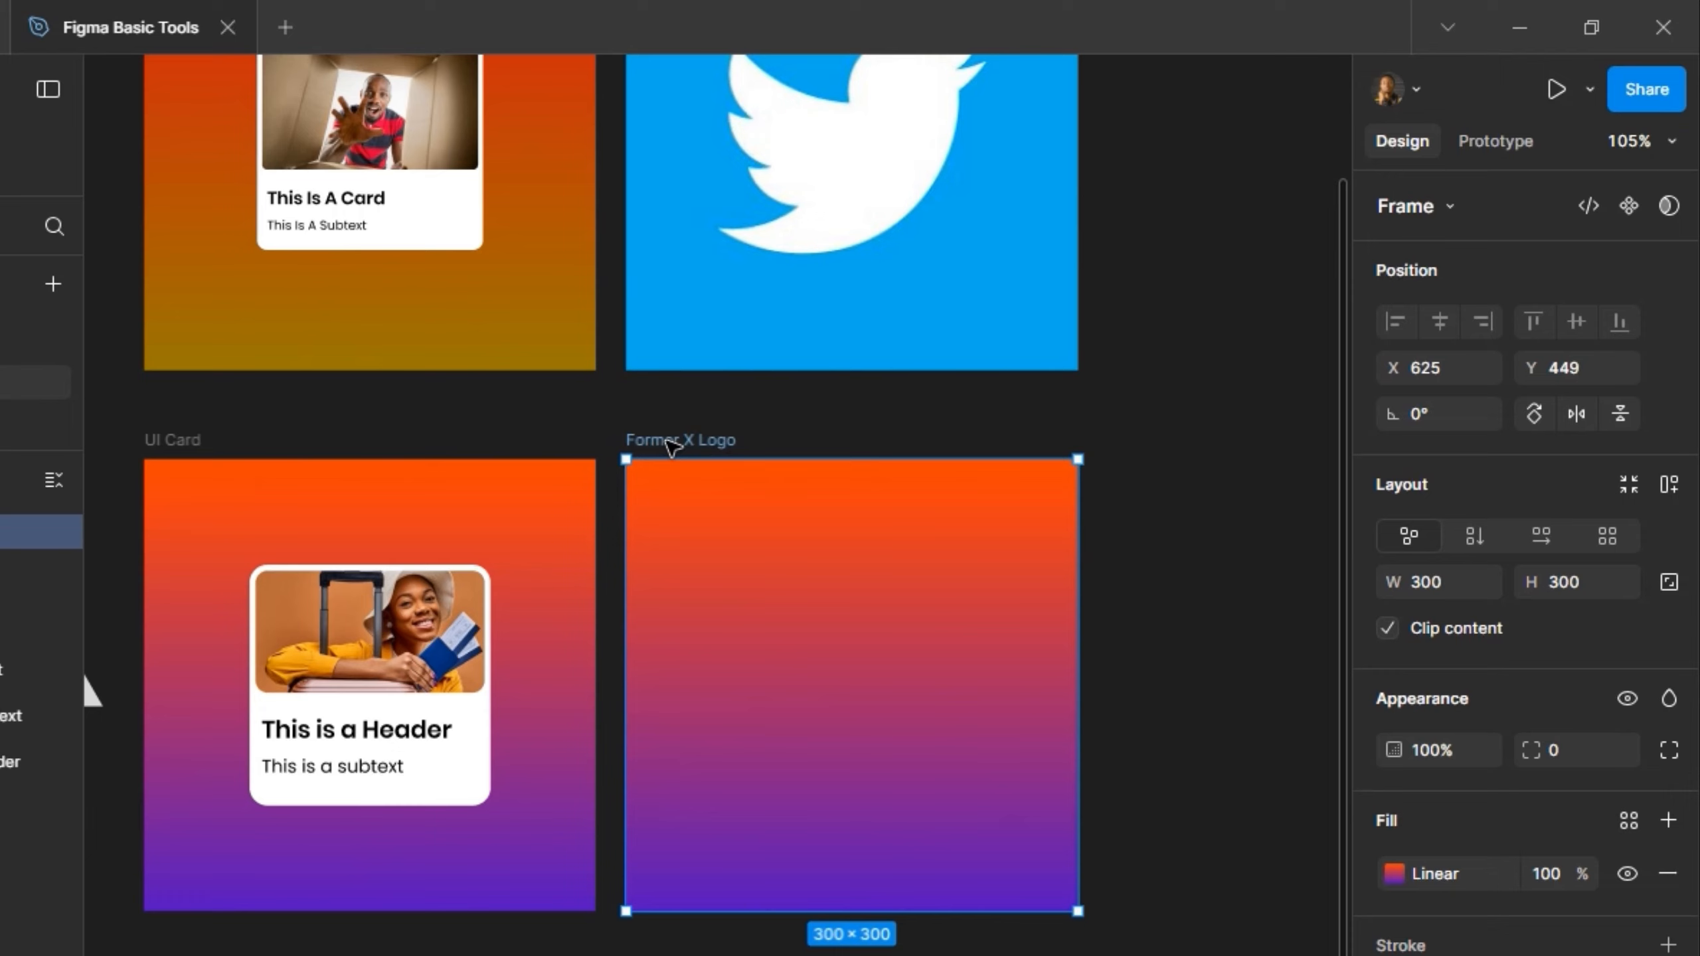
Step: Change the Former X Logo frame's fill to a solid colour sampled from the Twitter image's blue background, 00ACEE
{"action": "left_click", "coordinate": [1395, 873]}
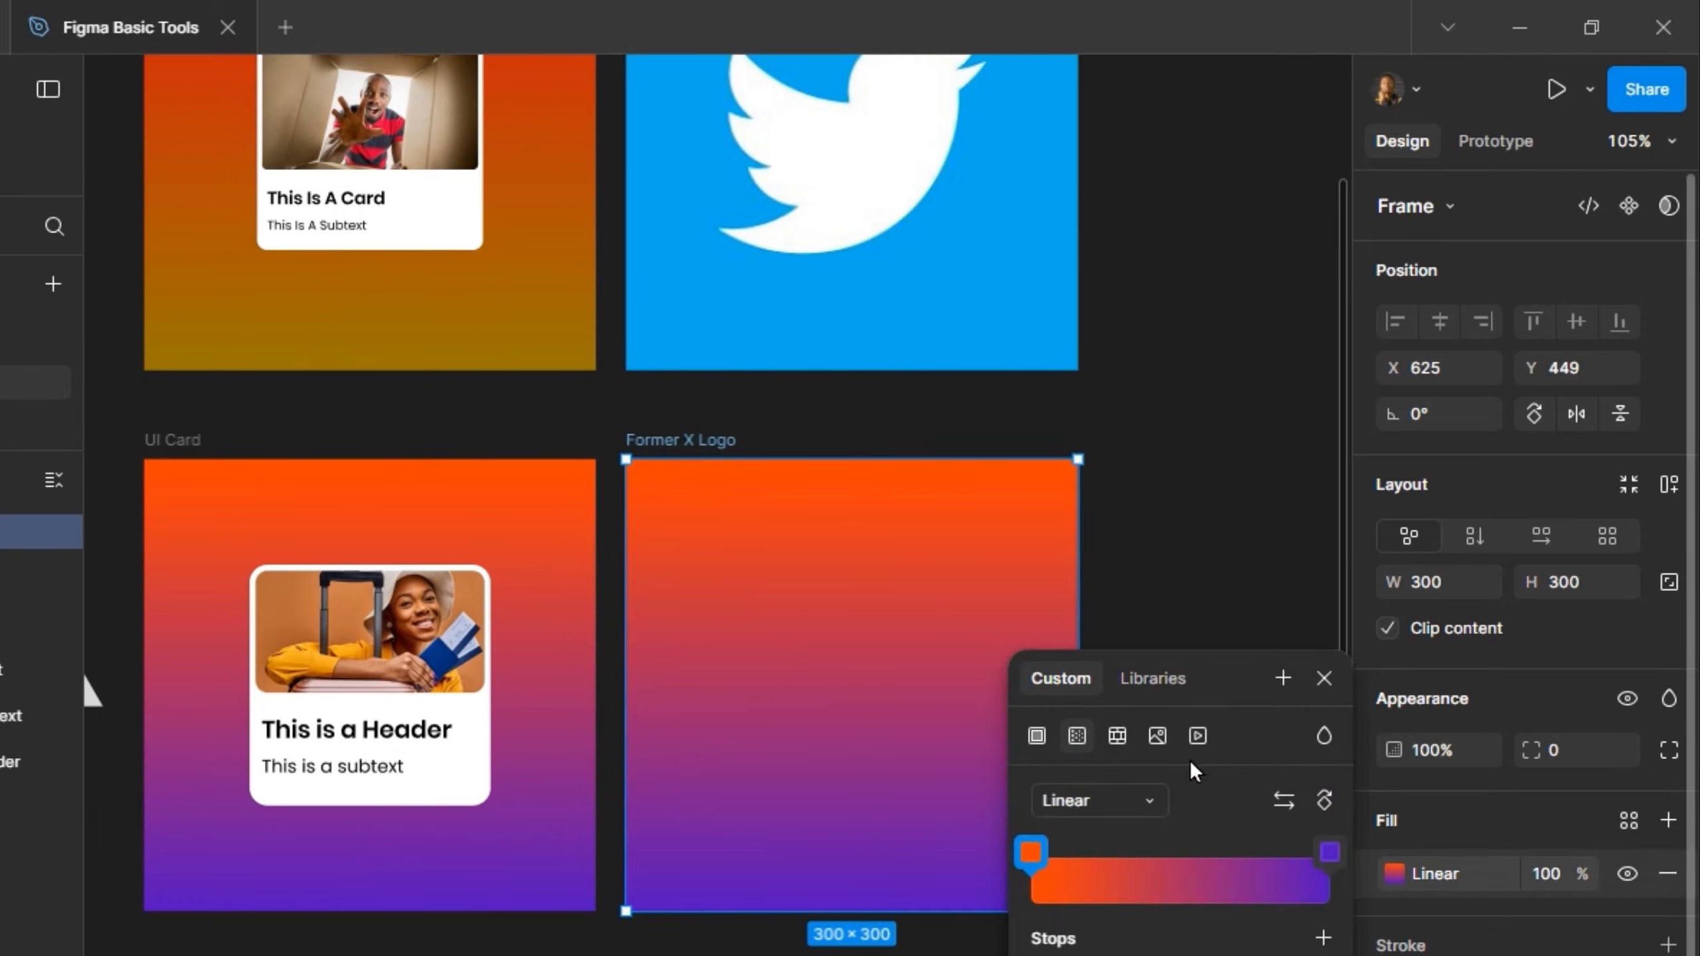
{"action": "left_click", "coordinate": [1036, 736]}
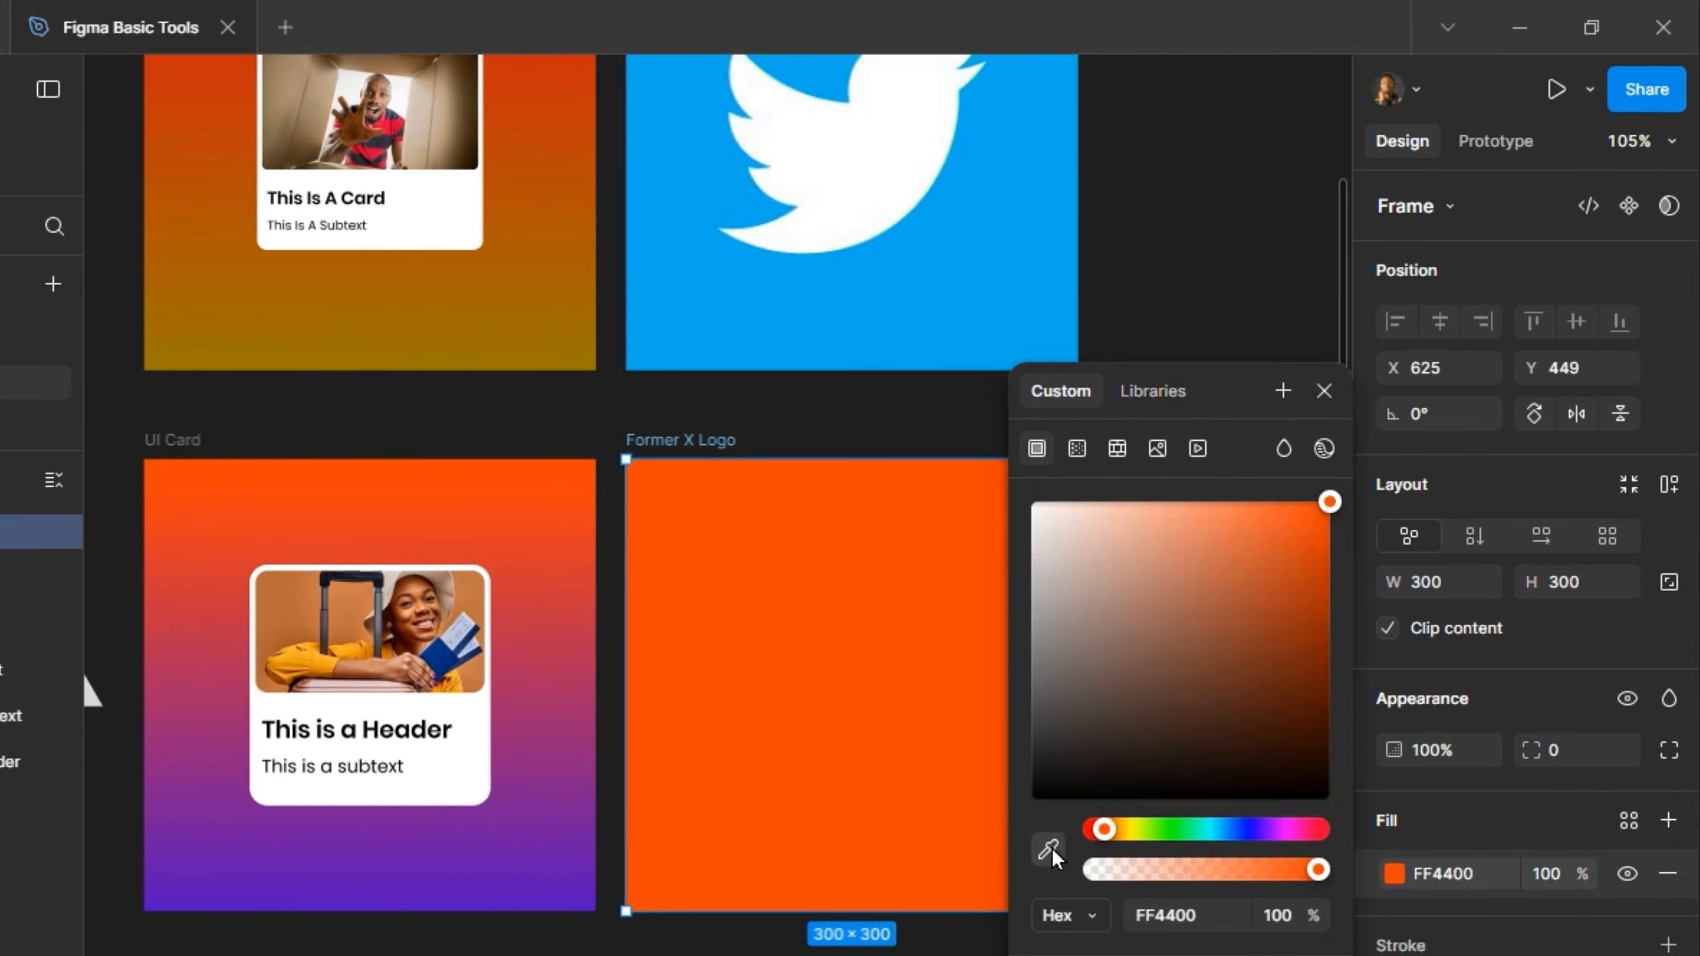
{"action": "left_click", "coordinate": [904, 308]}
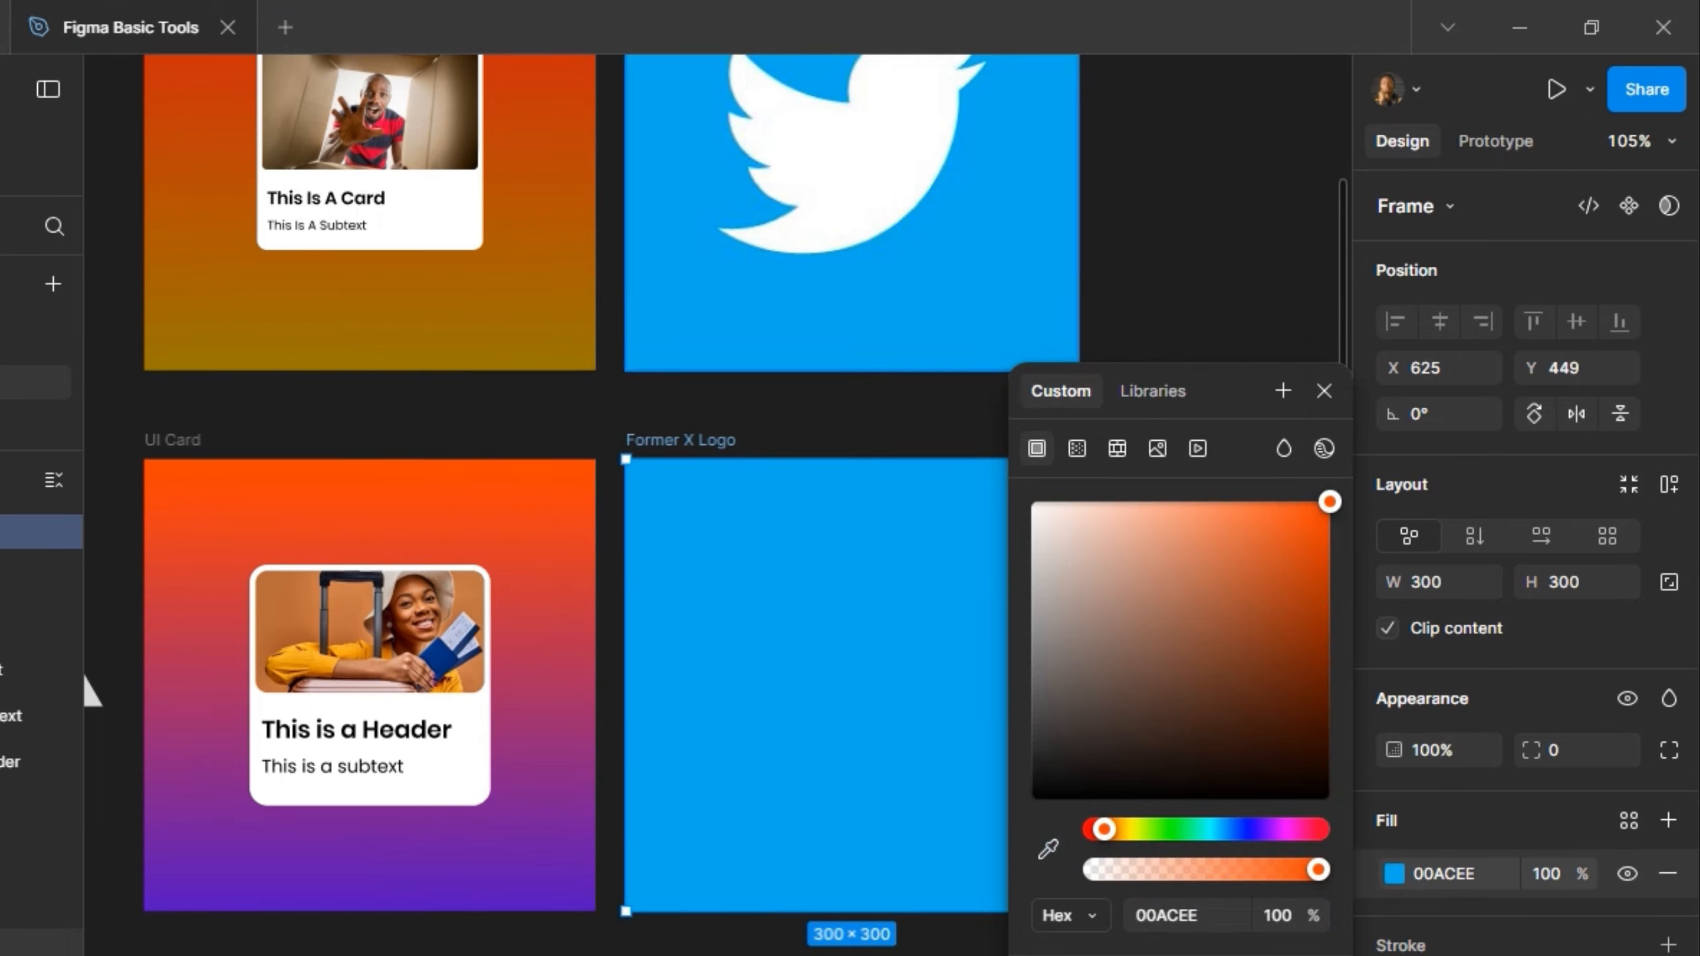
{"action": "left_click", "coordinate": [1324, 391]}
Step: Duplicate the Twitter bird image and place the copy beside the Former X Logo frame at X 945, Y 449
{"action": "scroll", "coordinate": [1106, 404], "scroll_direction": "up", "scroll_amount": 3}
{"action": "scroll", "coordinate": [1106, 404], "scroll_direction": "up", "scroll_amount": 2}
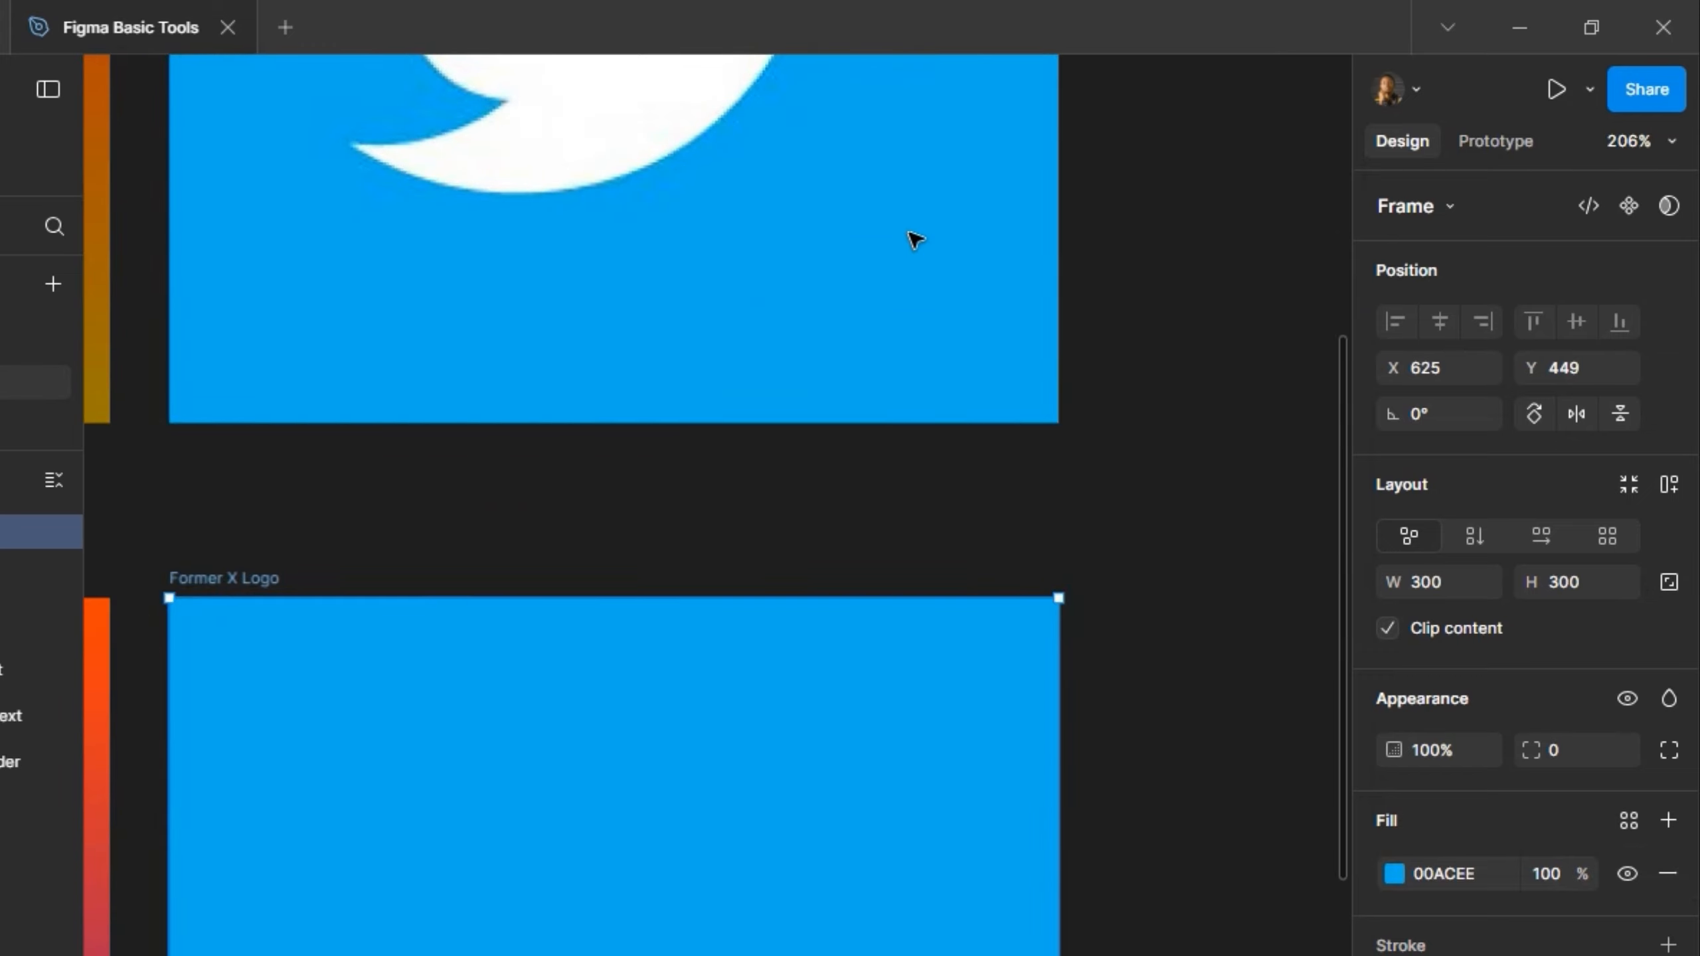
{"action": "scroll", "coordinate": [914, 239], "scroll_direction": "down", "scroll_amount": 3}
{"action": "scroll", "coordinate": [914, 237], "scroll_direction": "up", "scroll_amount": 5}
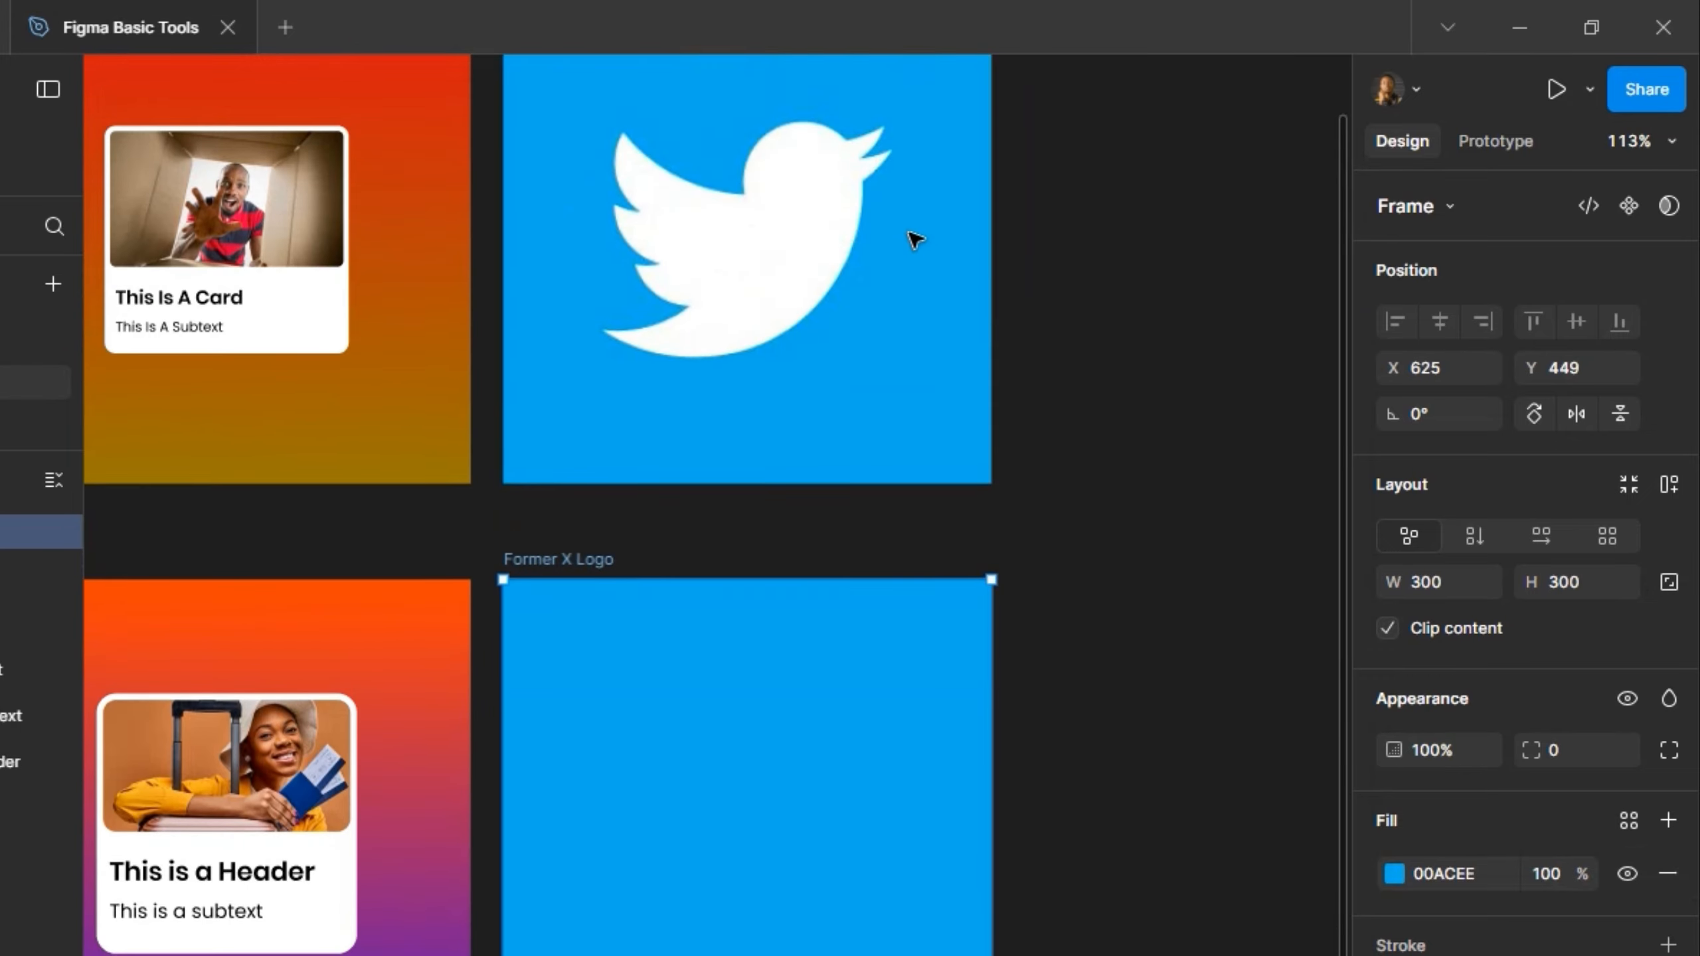
{"action": "left_click", "coordinate": [806, 316]}
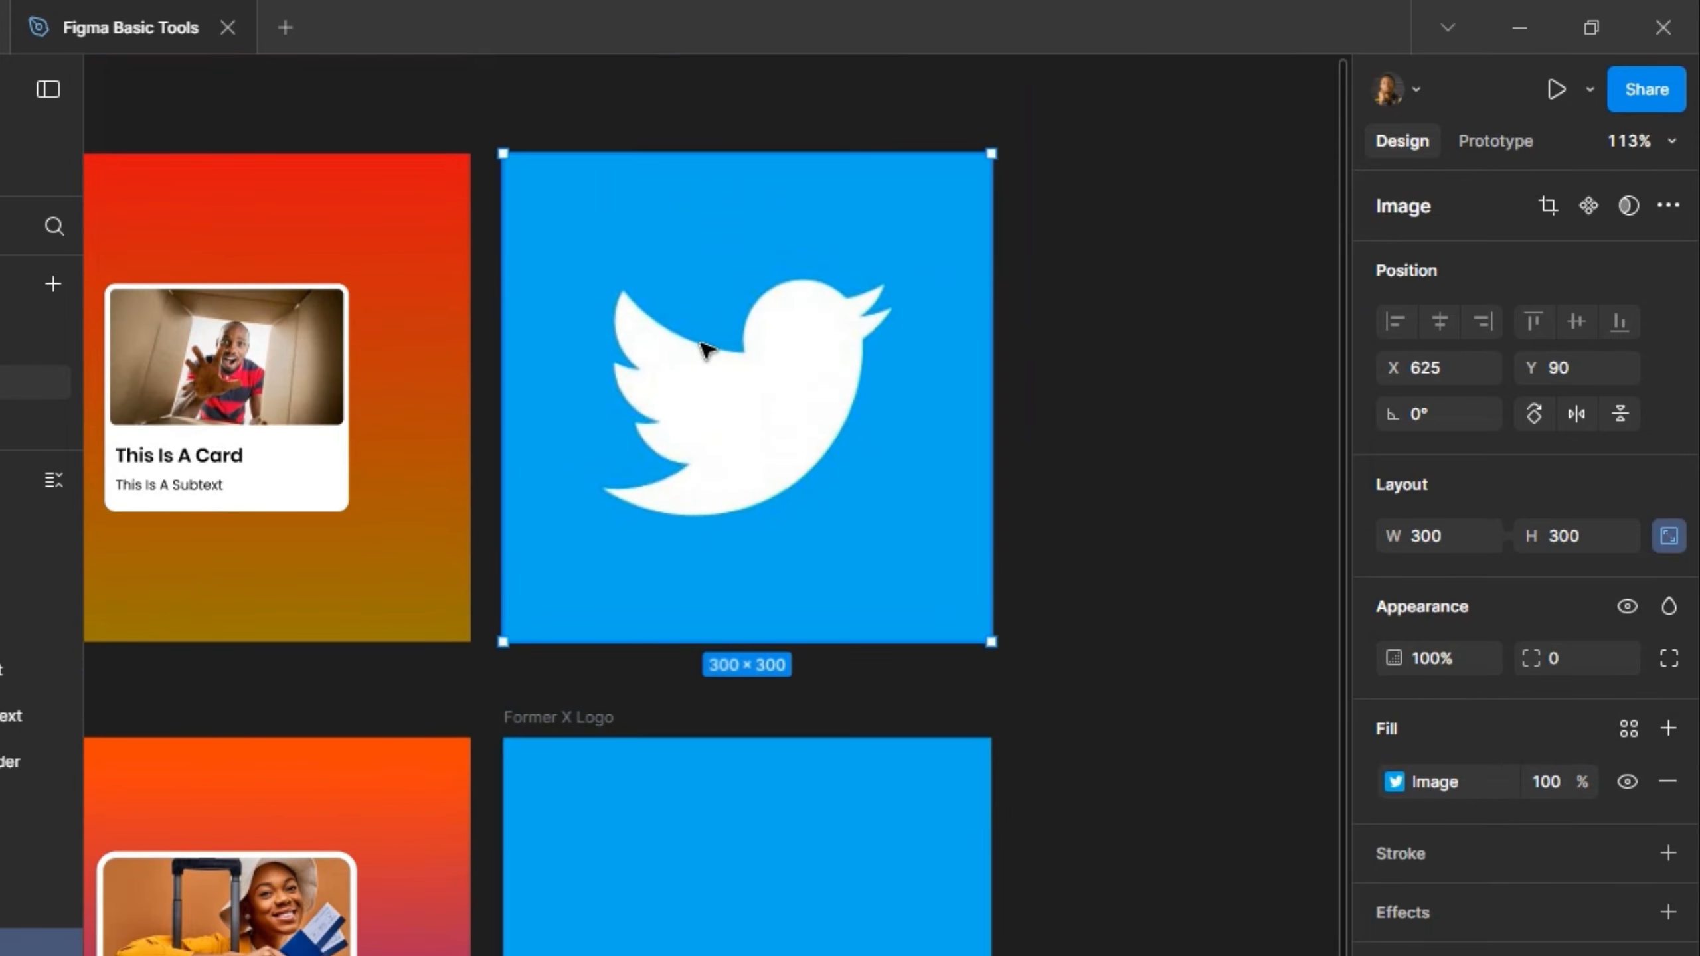
{"action": "left_click", "coordinate": [1394, 781]}
{"action": "left_click", "coordinate": [1261, 222]}
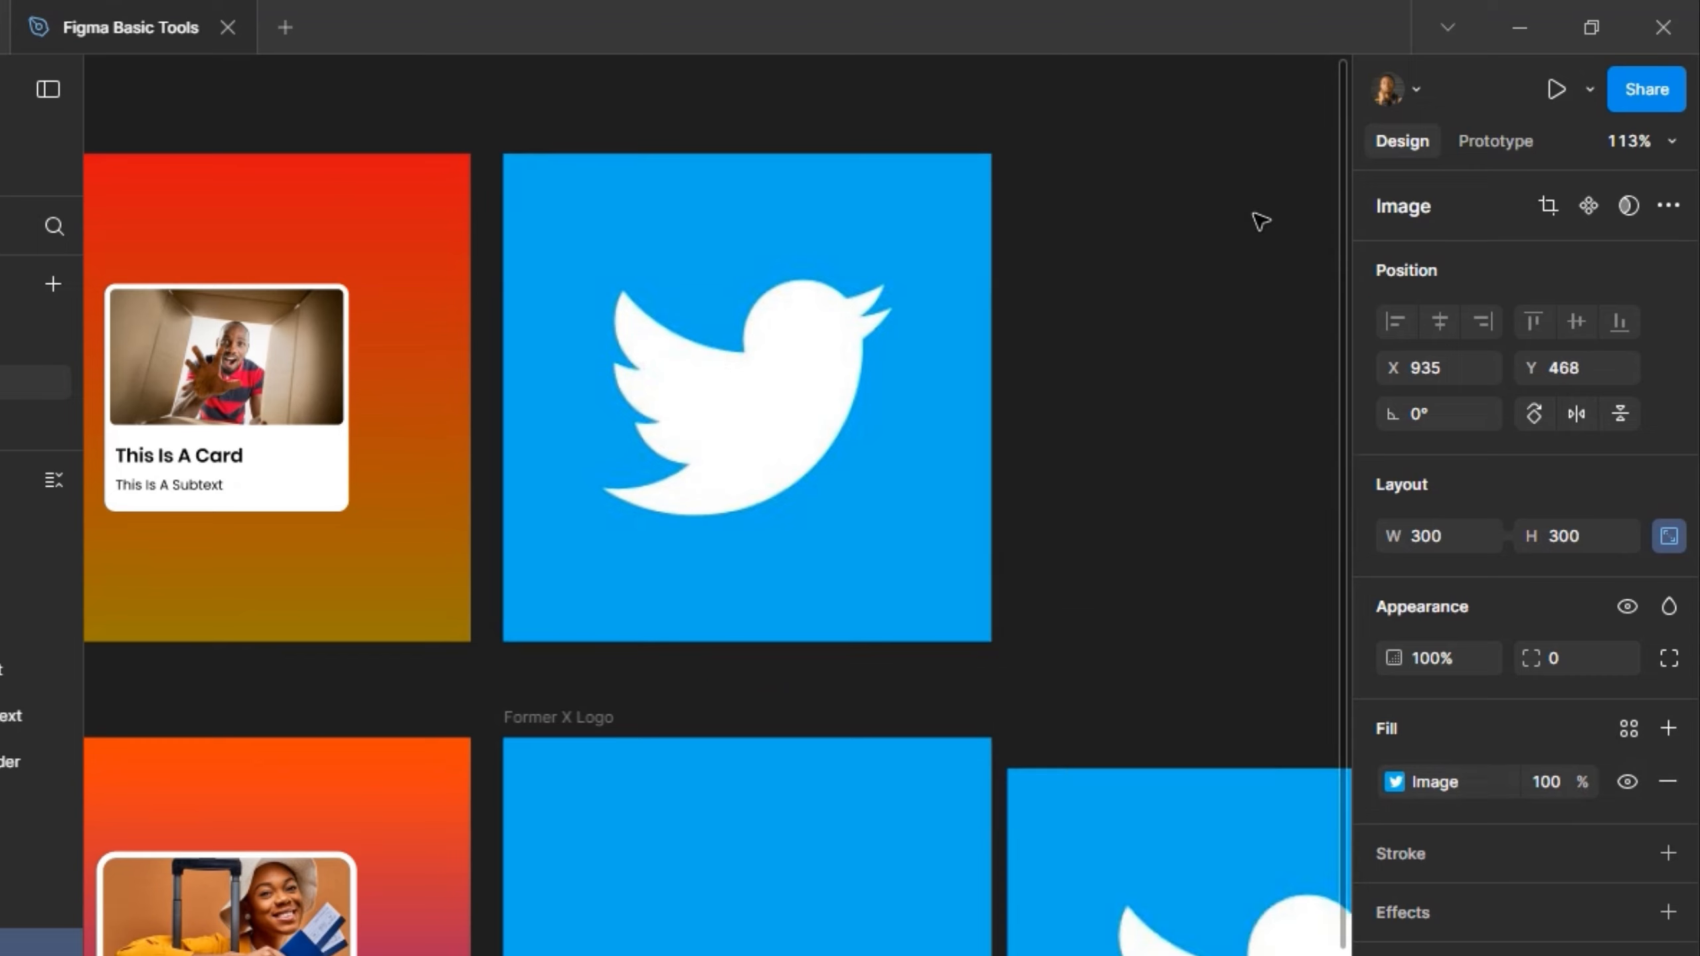
{"action": "key", "text": "space"}
{"action": "left_click_drag", "start_coordinate": [1169, 660], "coordinate": [868, 204]}
{"action": "mouse_move", "coordinate": [857, 574]}
{"action": "left_mouse_down"}
{"action": "mouse_move", "coordinate": [866, 539]}
{"action": "mouse_move", "coordinate": [867, 569]}
{"action": "left_mouse_up"}
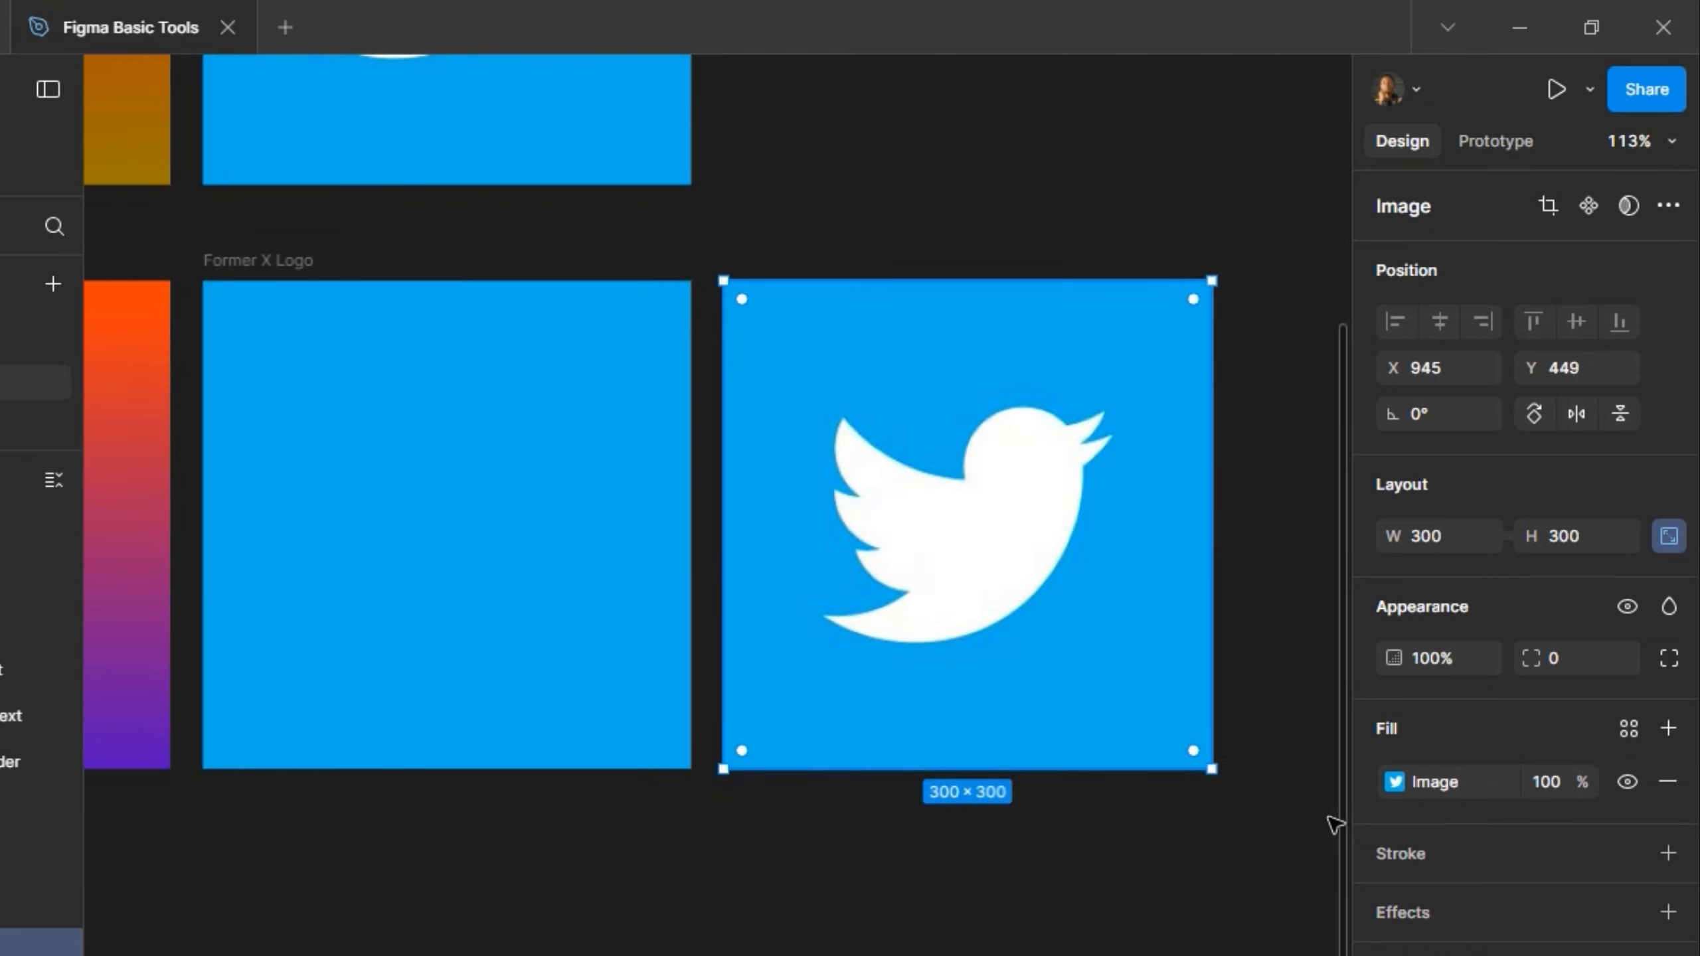
Step: Set the copied bird image's fill opacity to 12% and lock the image
{"action": "left_click", "coordinate": [1548, 793]}
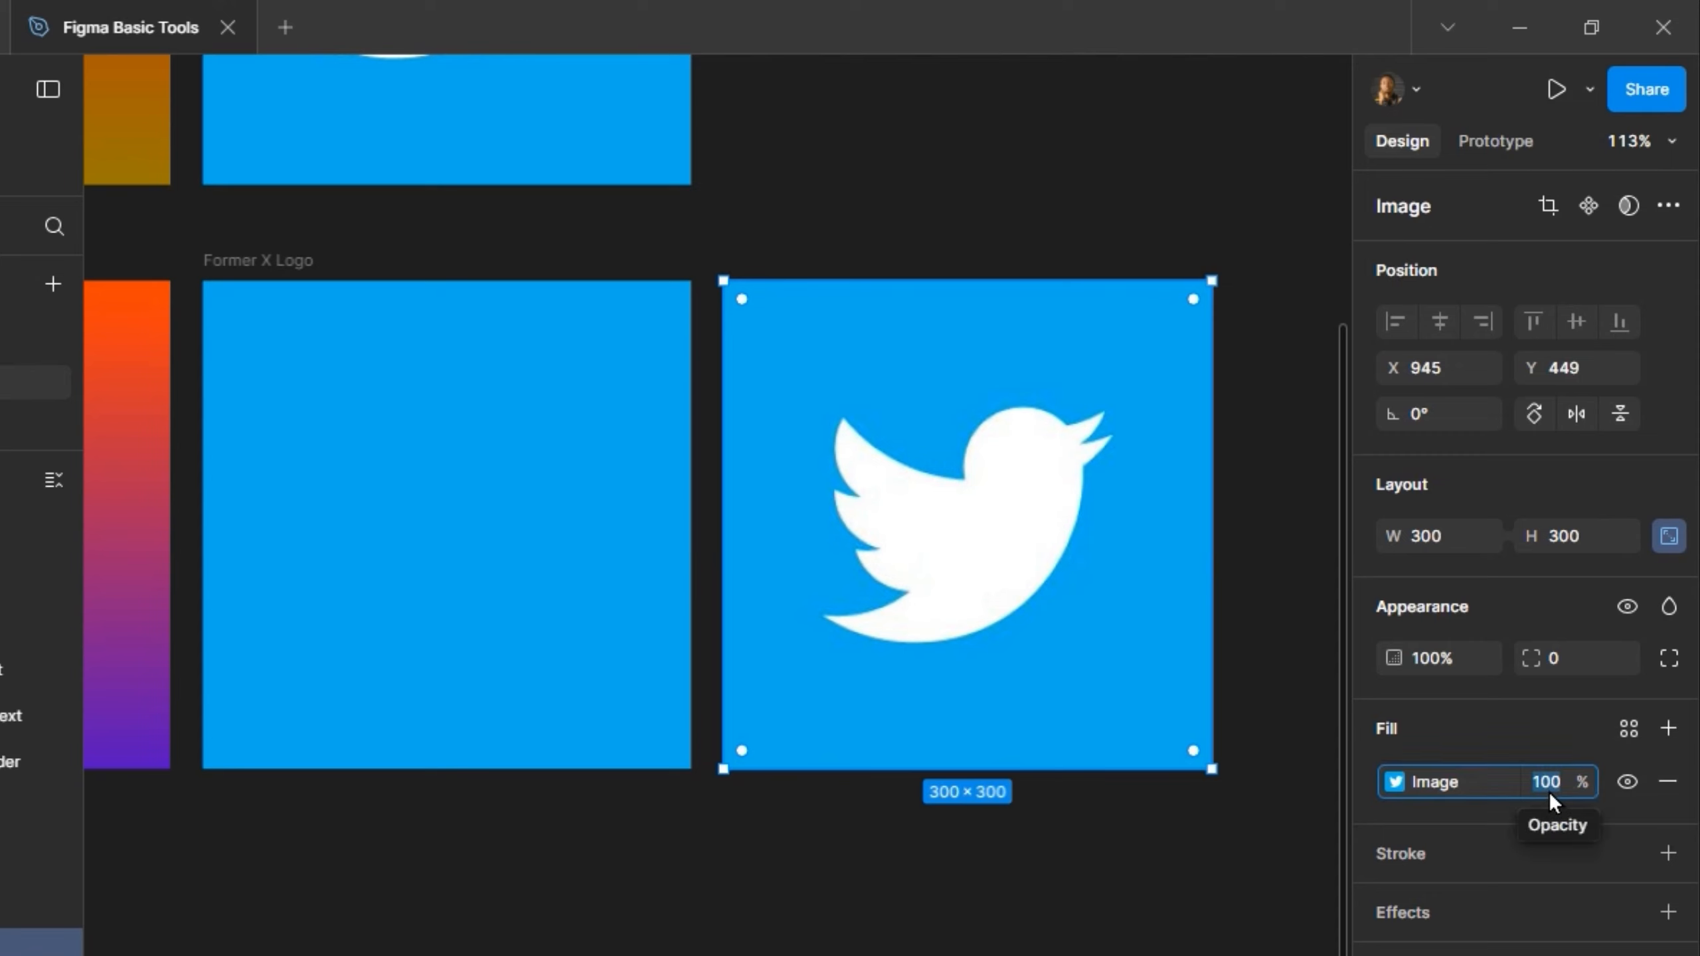
{"action": "type", "text": "12"}
{"action": "key", "text": "Return"}
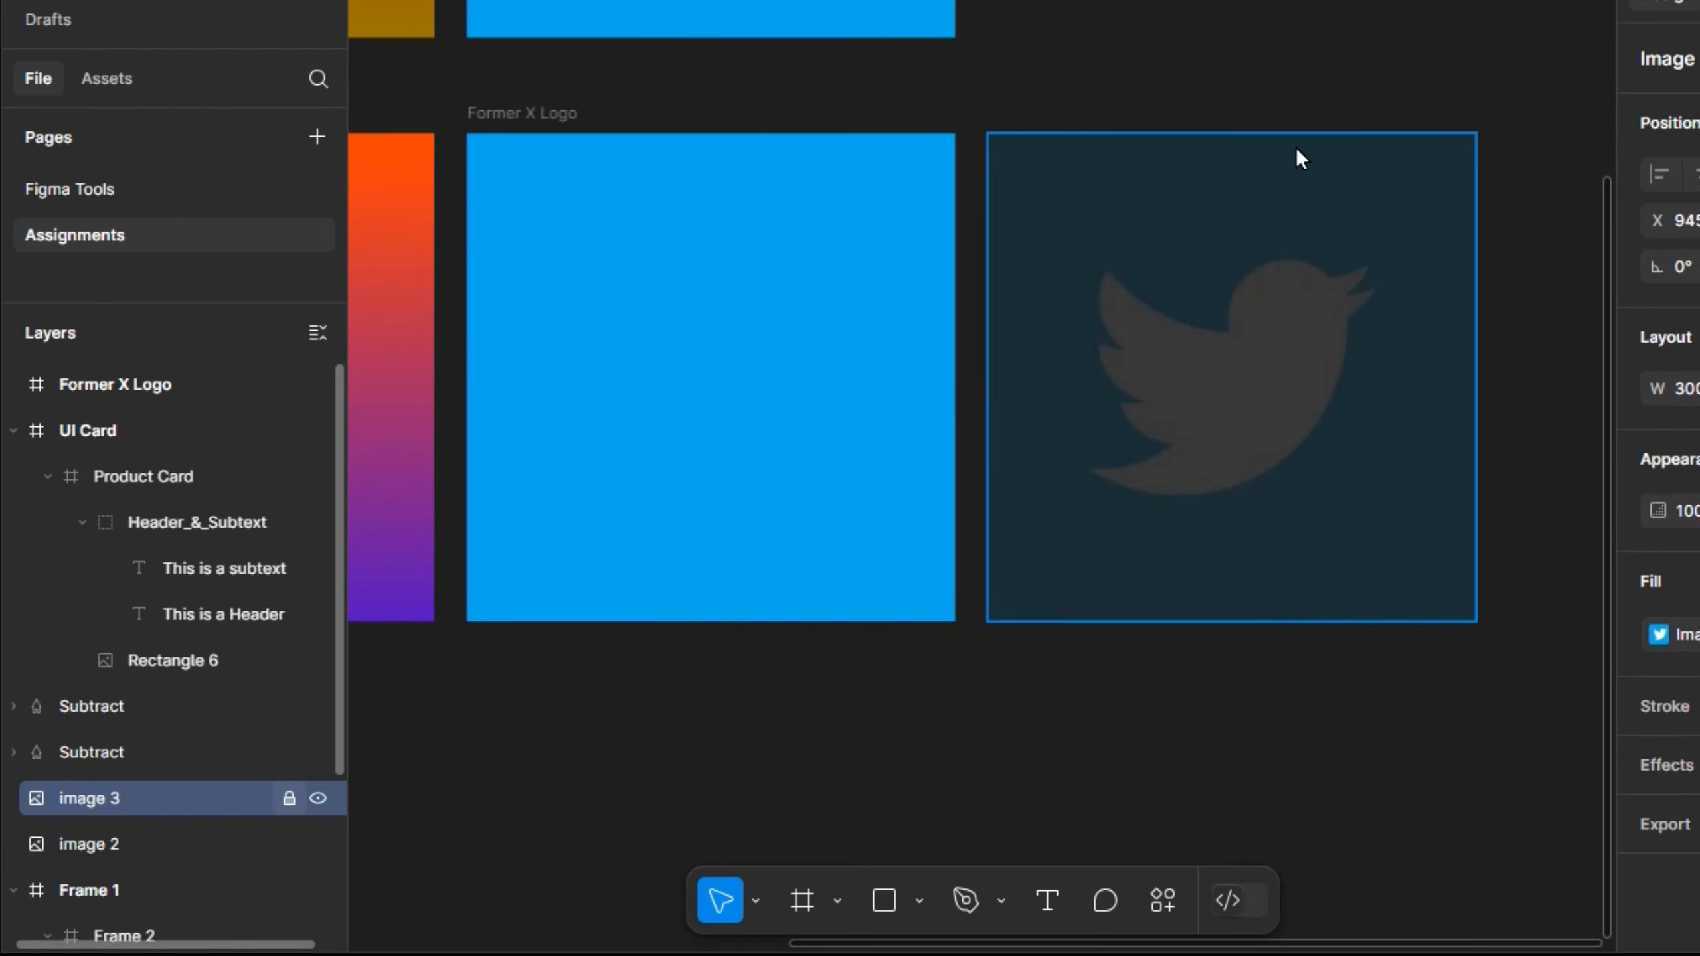
Step: Start a Pen path at the bird's tail tip and place corner points along the wing feather tips and notches up to the wing tip
{"action": "left_click_drag", "start_coordinate": [1391, 305], "coordinate": [1258, 328]}
{"action": "scroll", "coordinate": [1435, 340], "scroll_direction": "up", "scroll_amount": 2}
{"action": "scroll", "coordinate": [1439, 345], "scroll_direction": "up", "scroll_amount": 6}
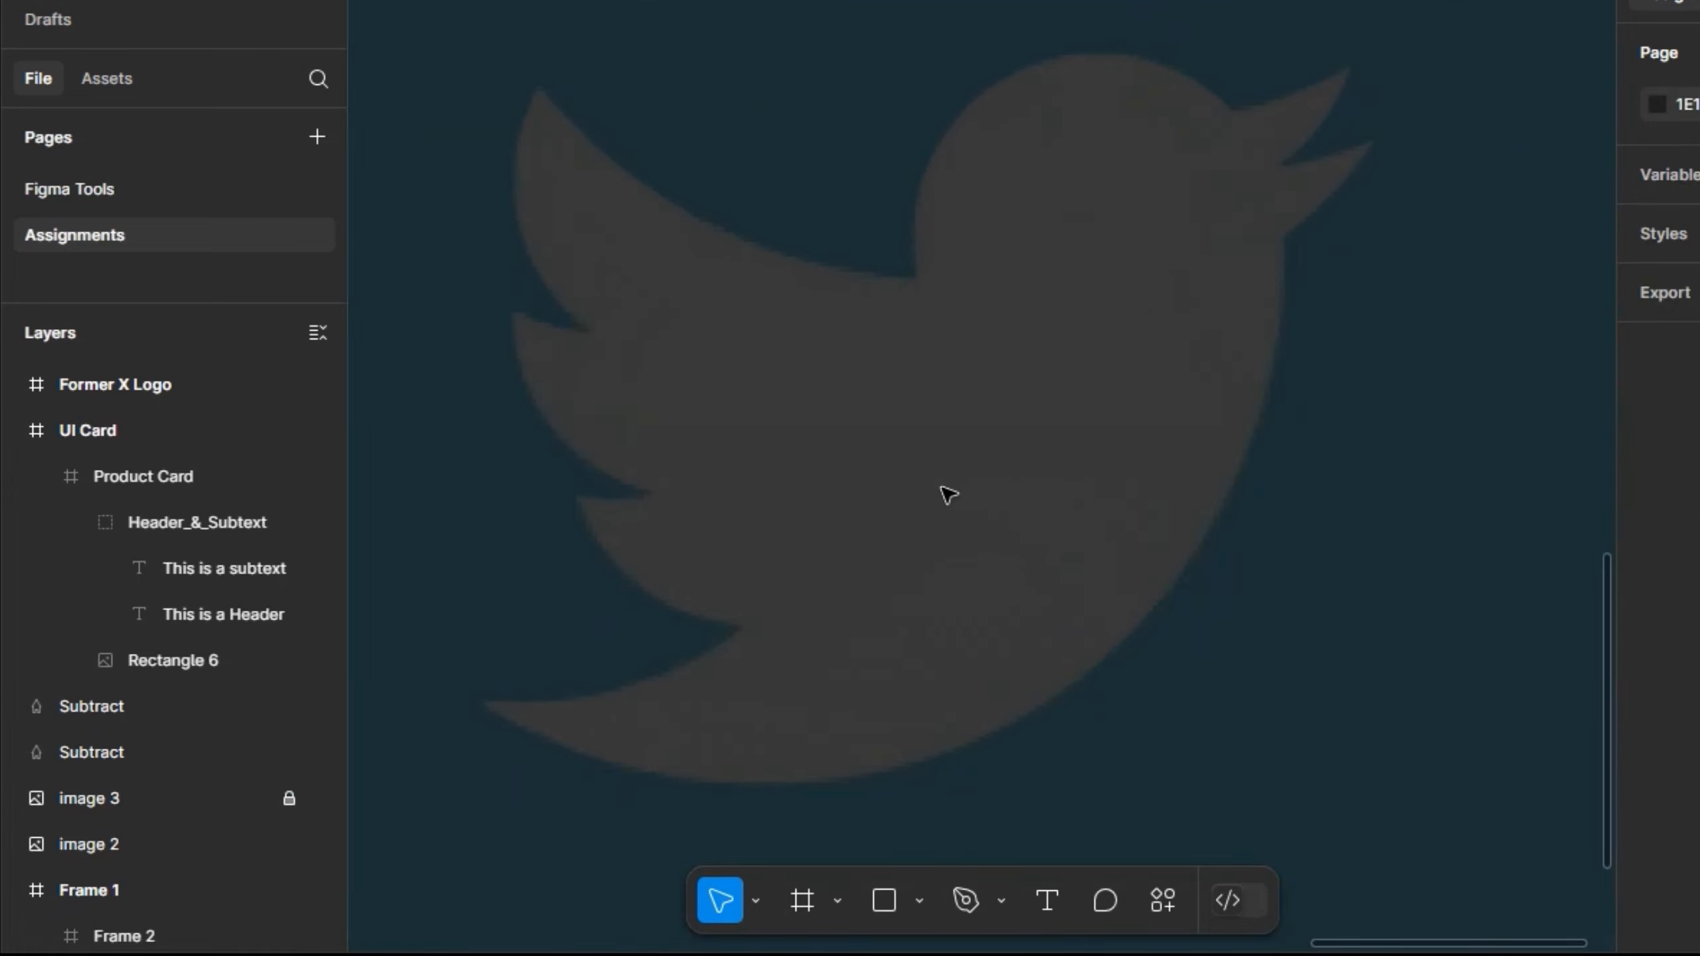
{"action": "left_click", "coordinate": [945, 913]}
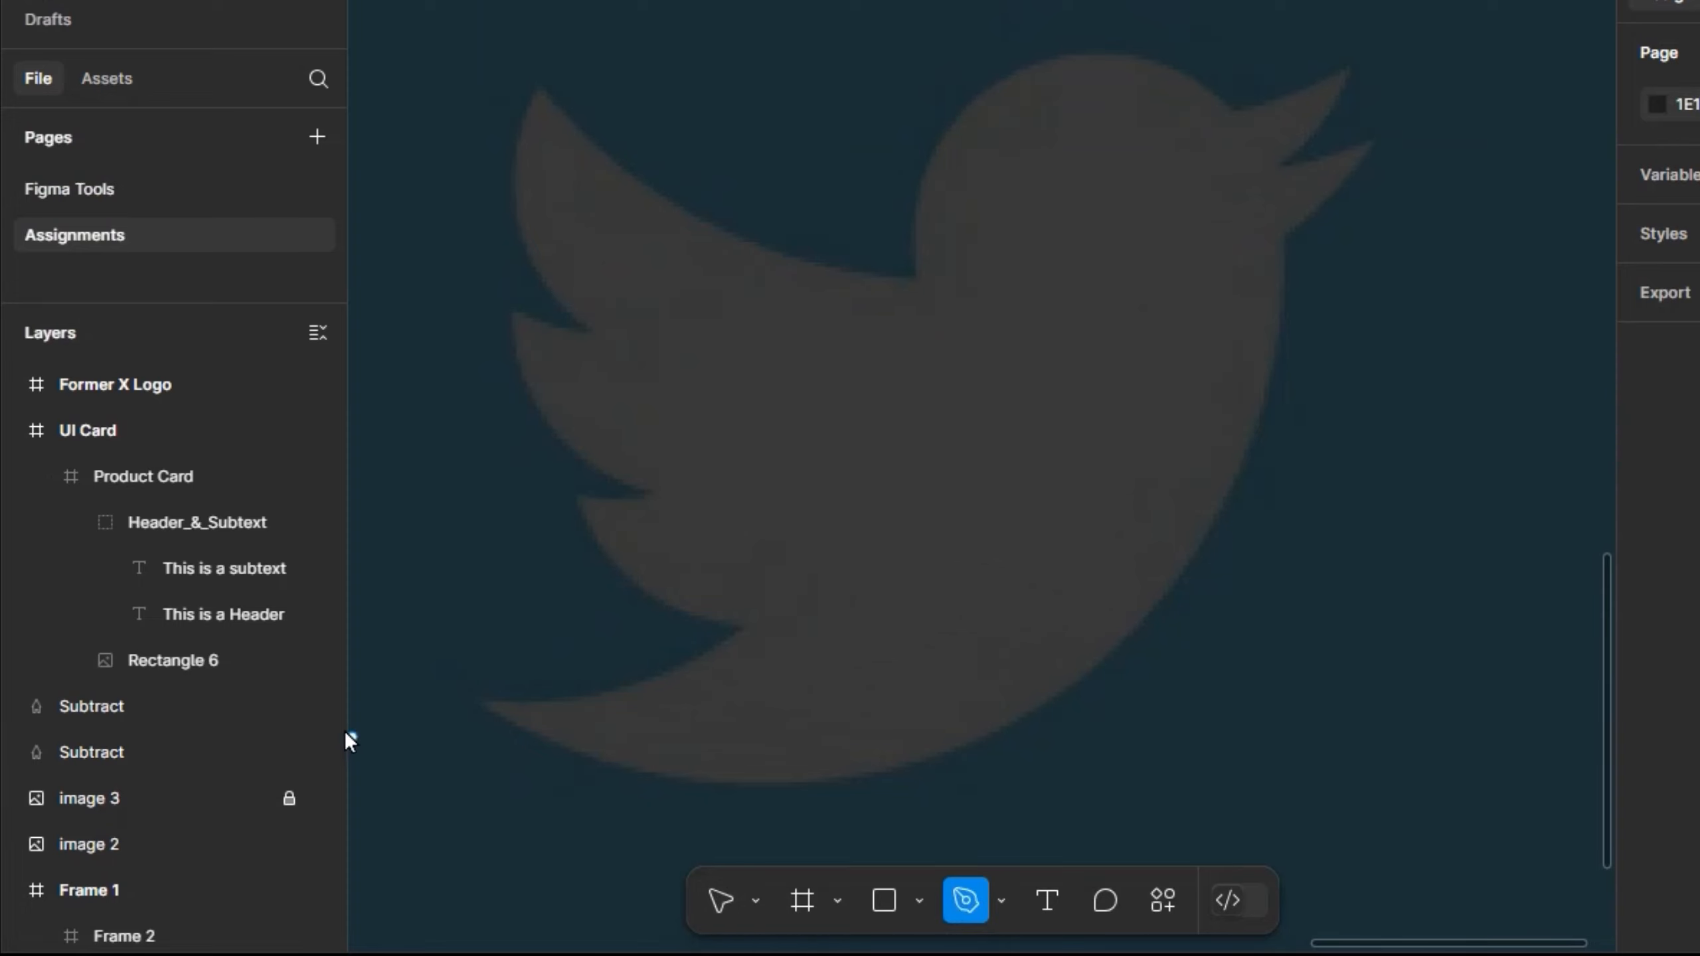
{"action": "left_click", "coordinate": [481, 704]}
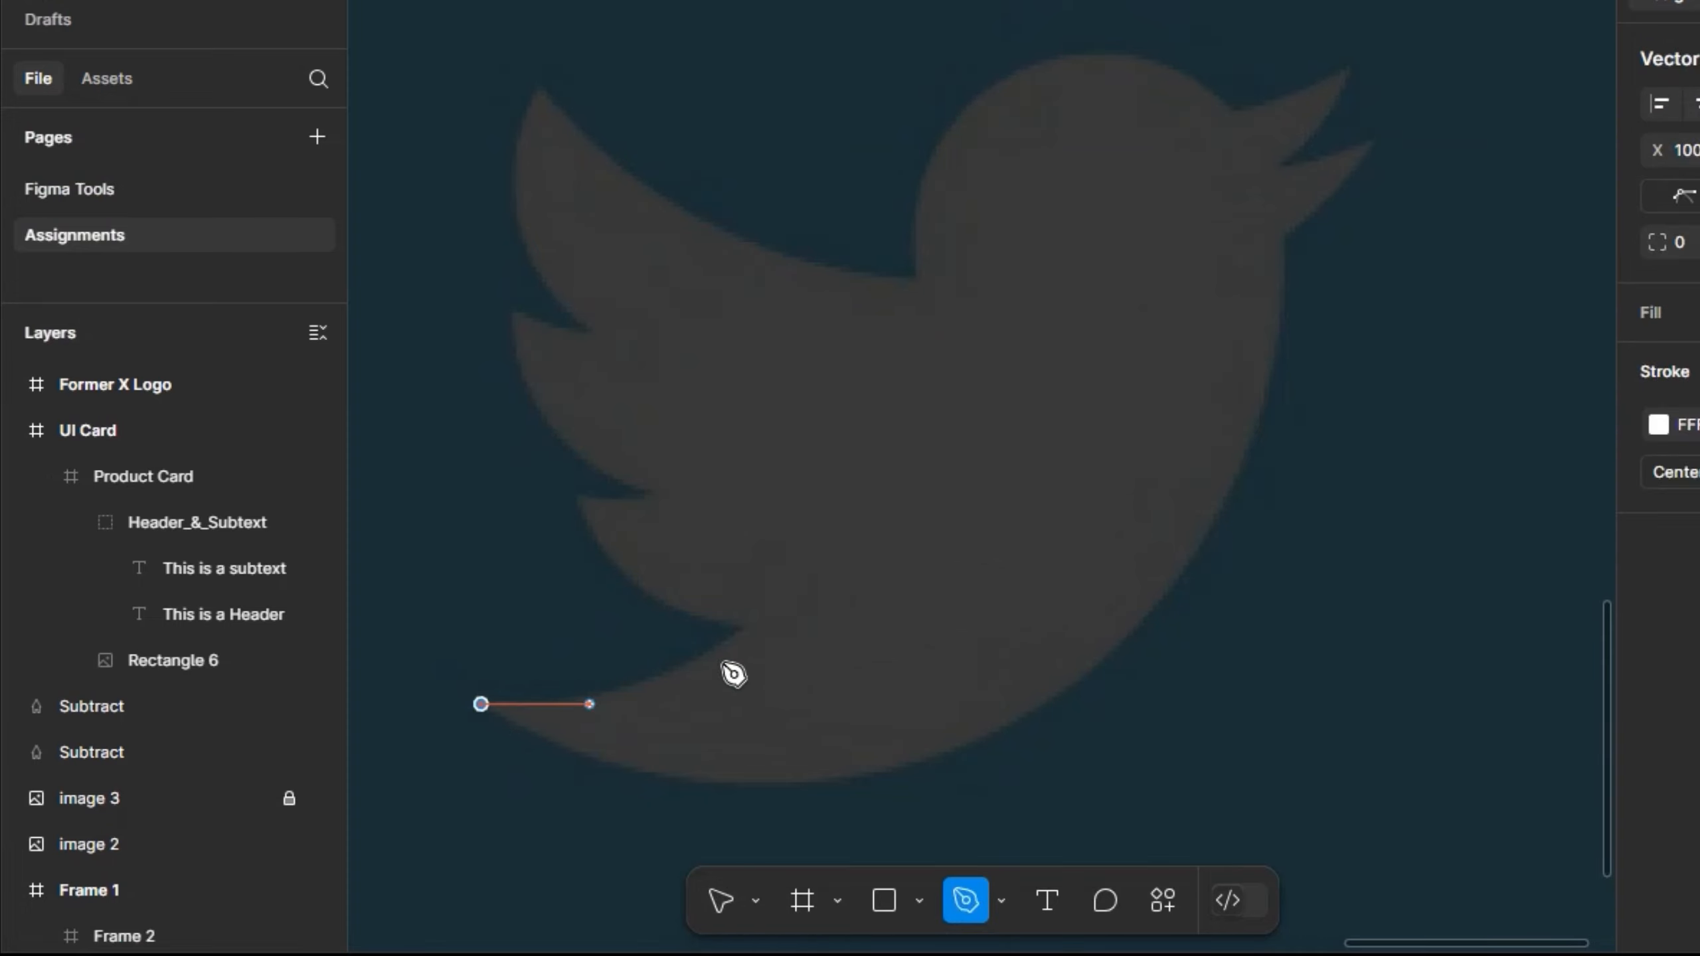
{"action": "left_click", "coordinate": [739, 628]}
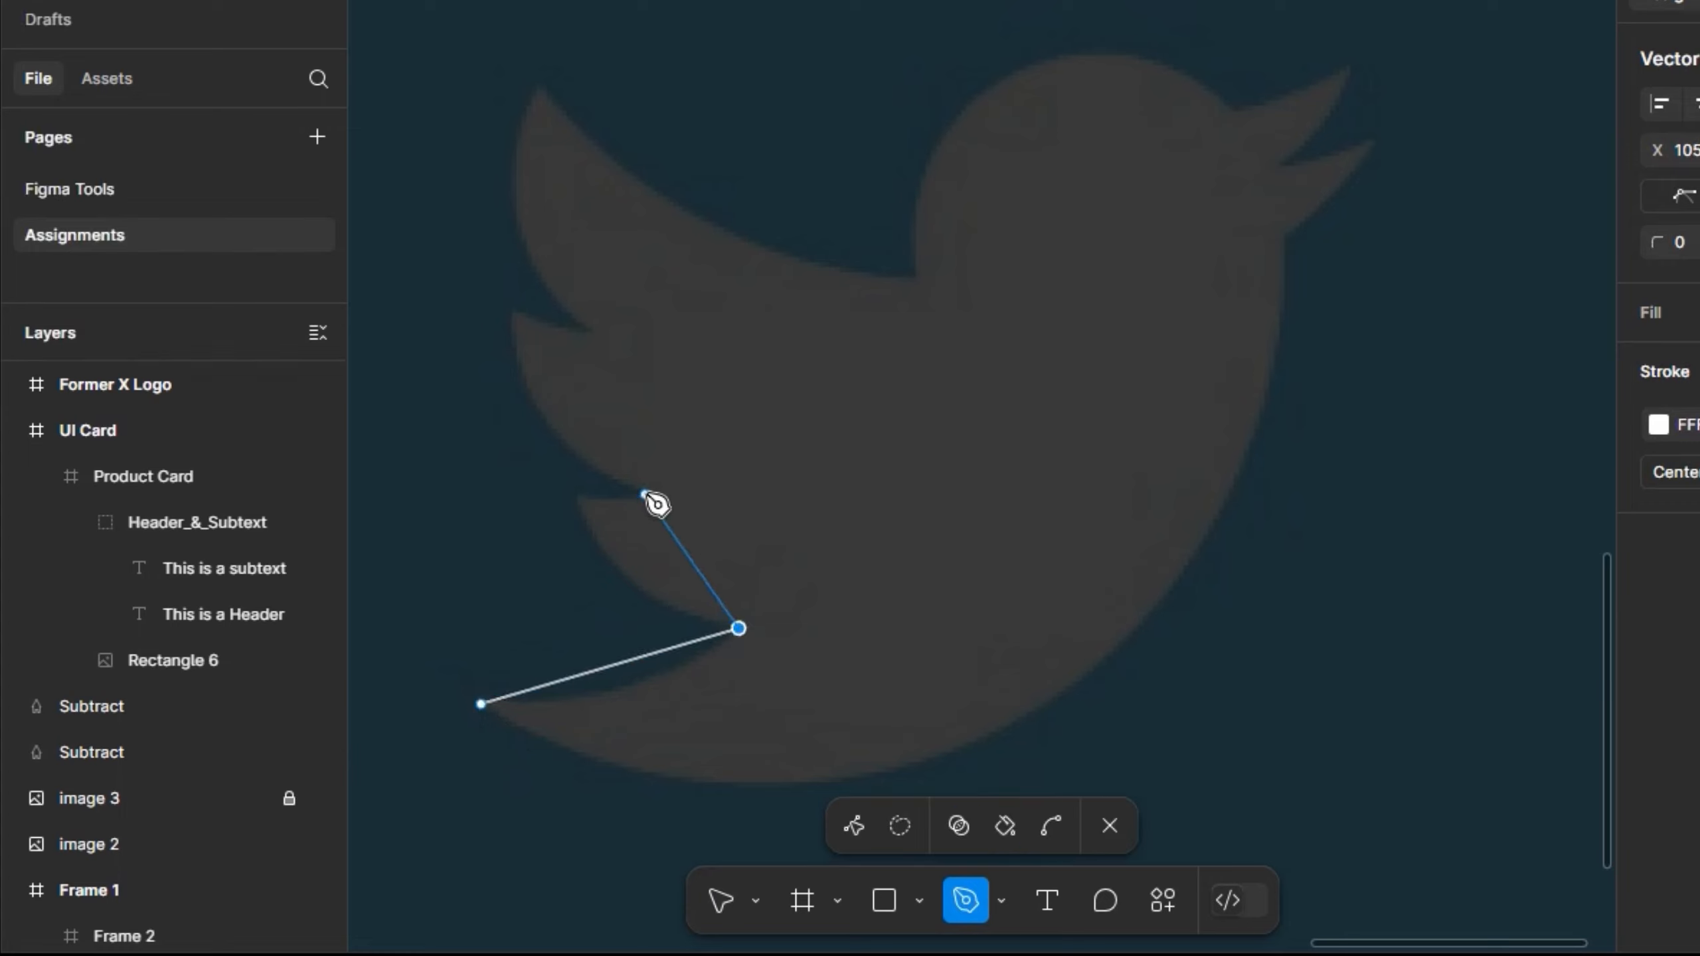
{"action": "left_click", "coordinate": [574, 494]}
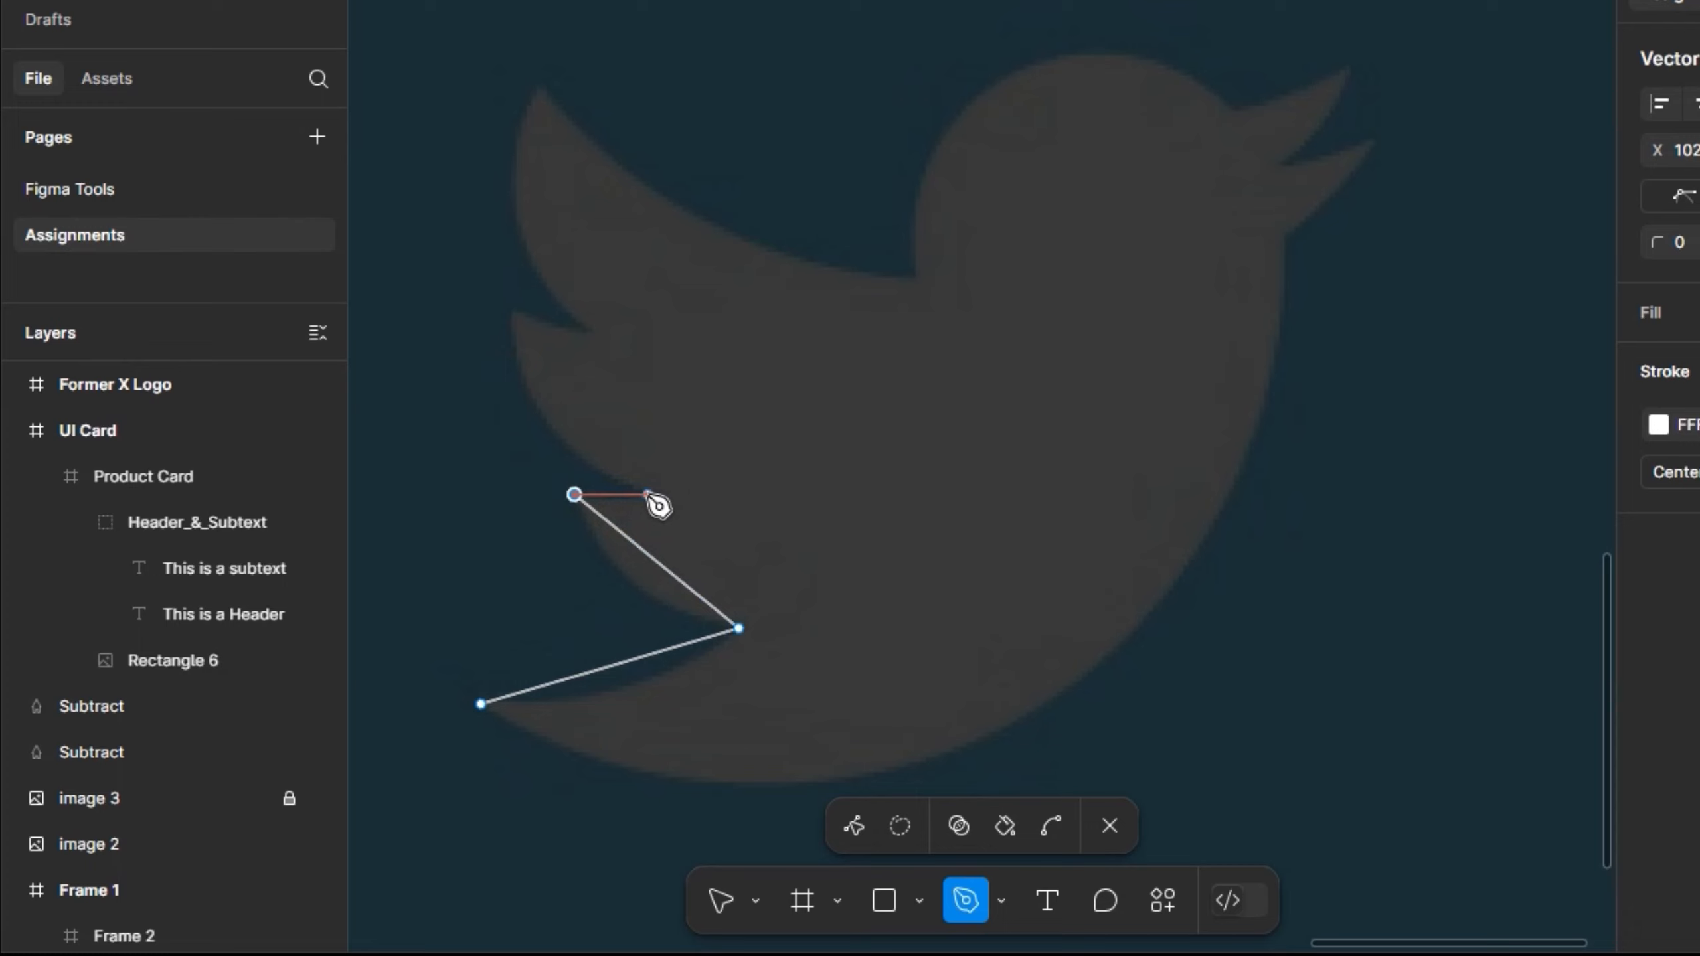
{"action": "left_click", "coordinate": [654, 494]}
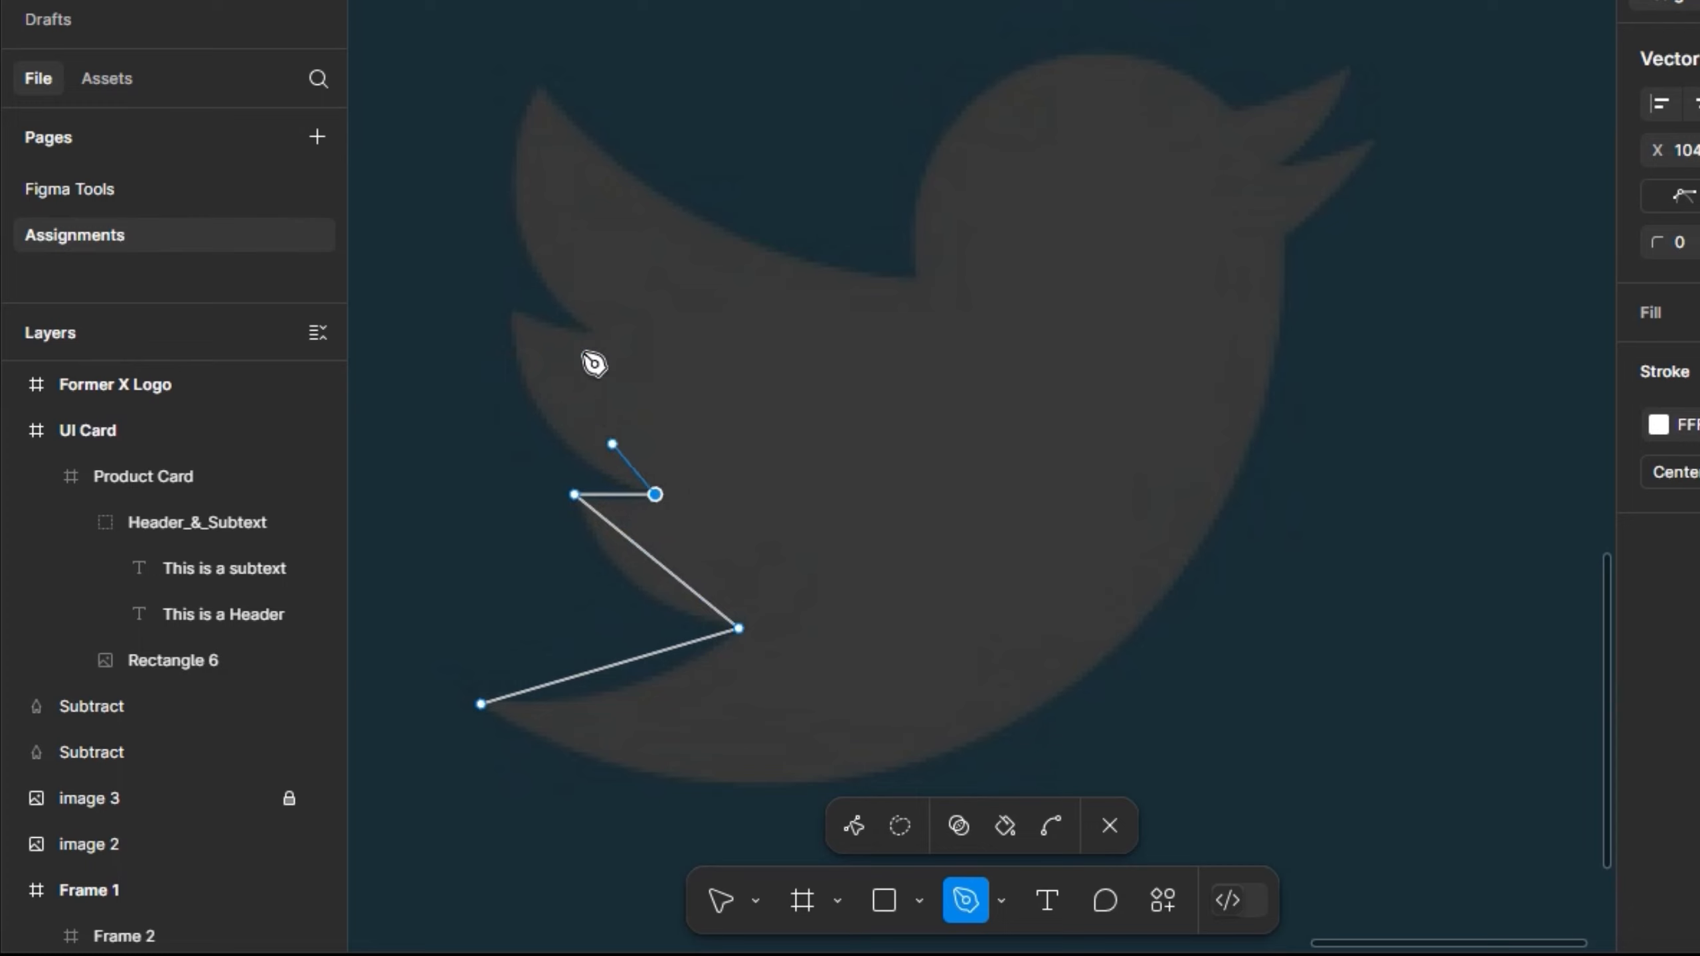
{"action": "left_click", "coordinate": [518, 309]}
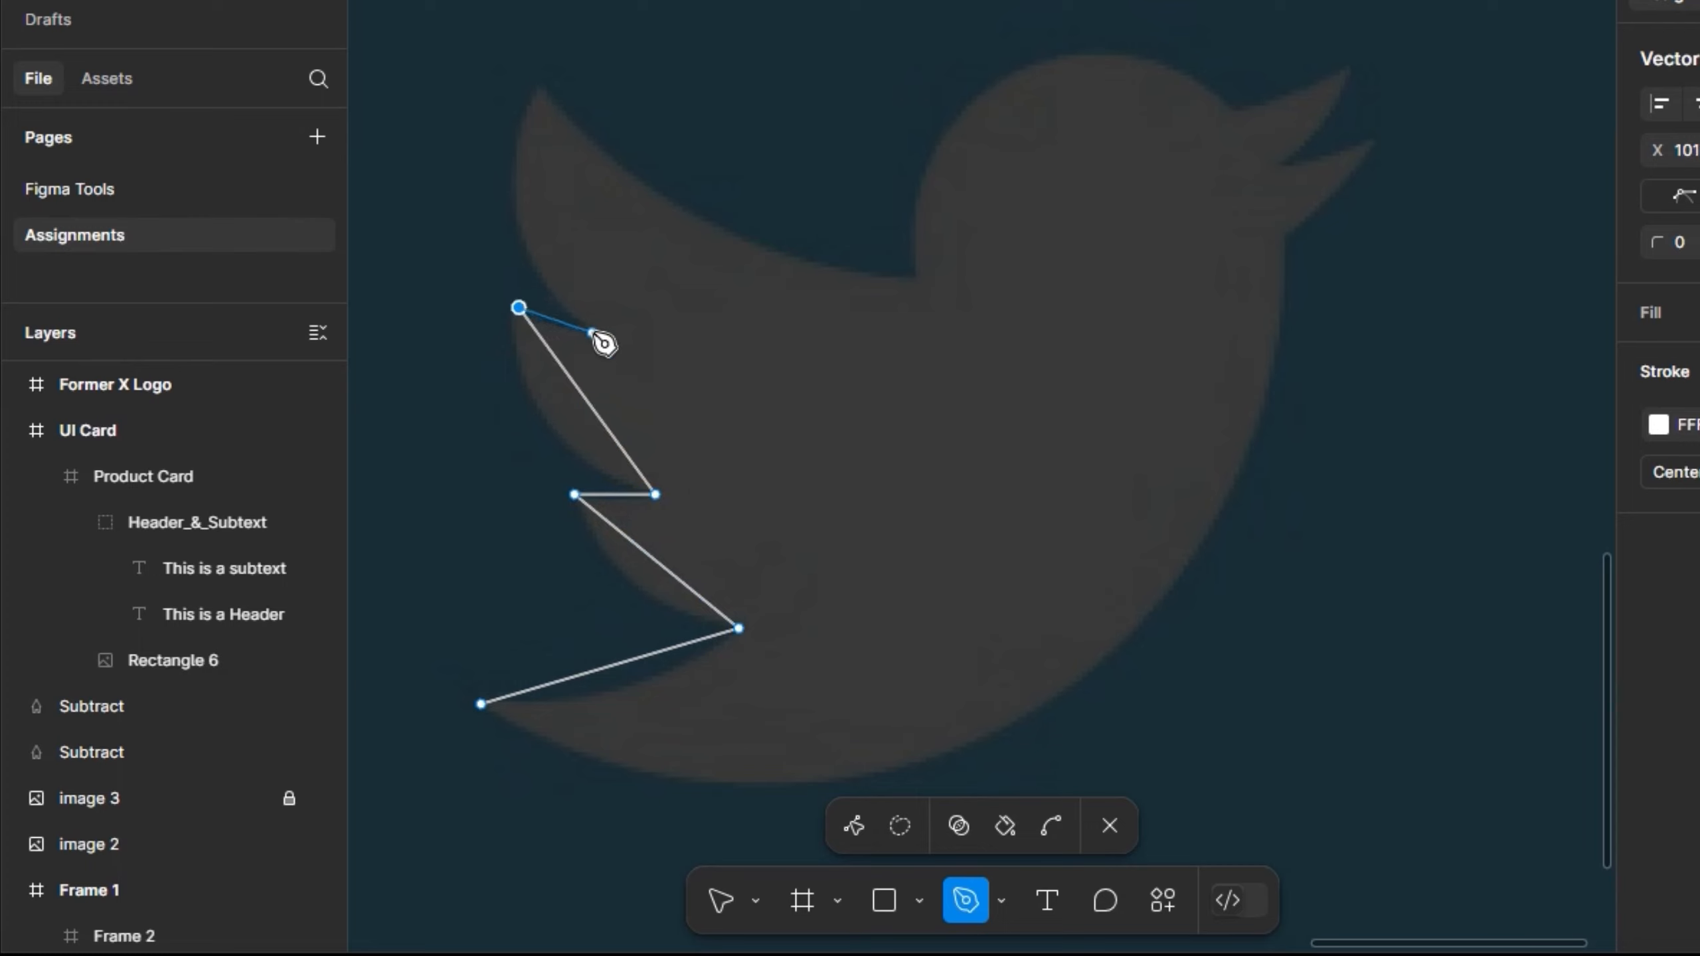
{"action": "left_click", "coordinate": [592, 333]}
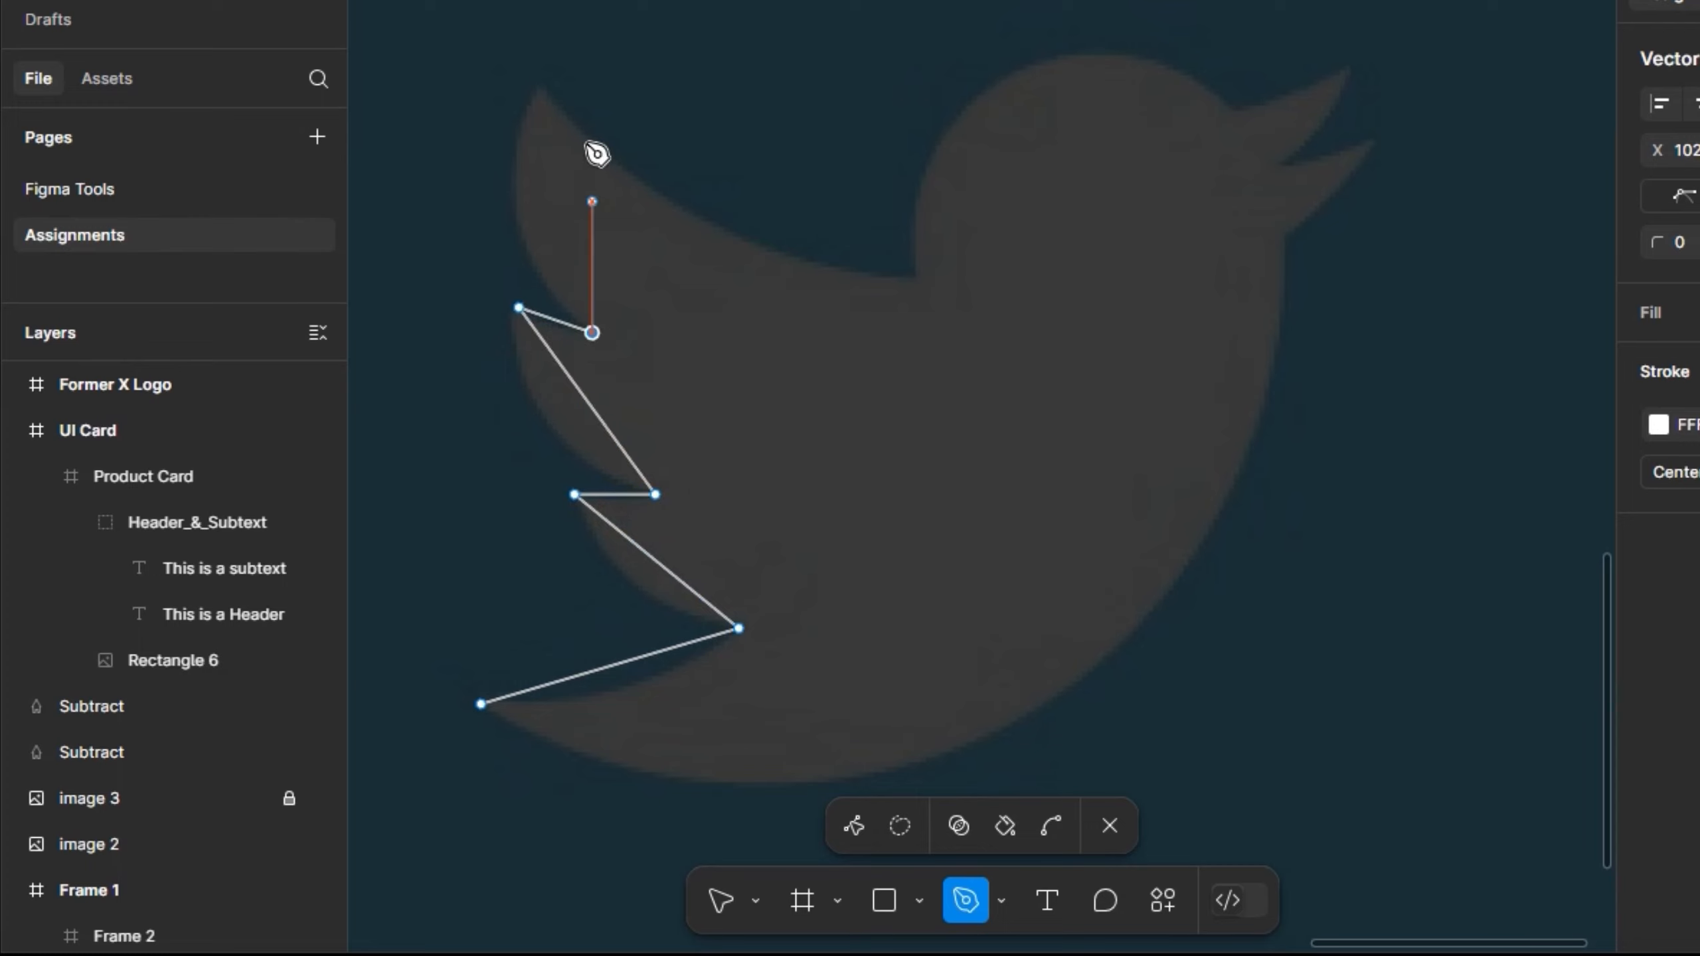
{"action": "left_click", "coordinate": [541, 79]}
Step: Continue the path with corner points at the neck, forehead, both beak tips and throat, and close it at the tail tip
{"action": "left_click", "coordinate": [913, 276]}
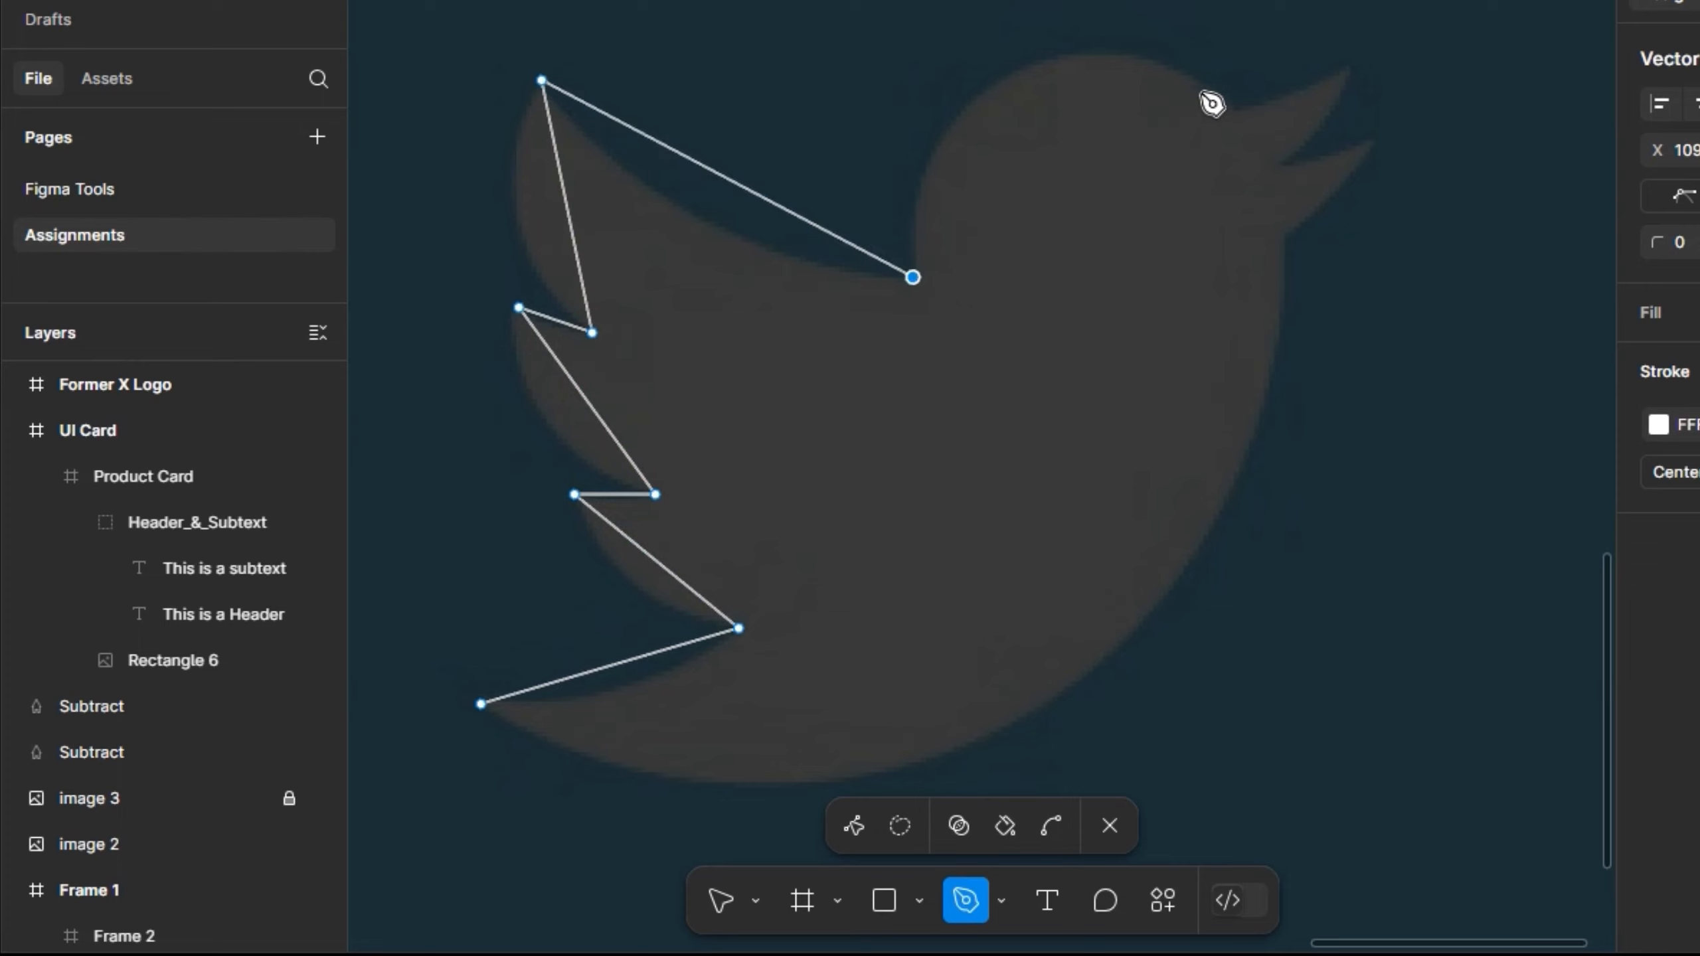
{"action": "left_click", "coordinate": [1227, 112]}
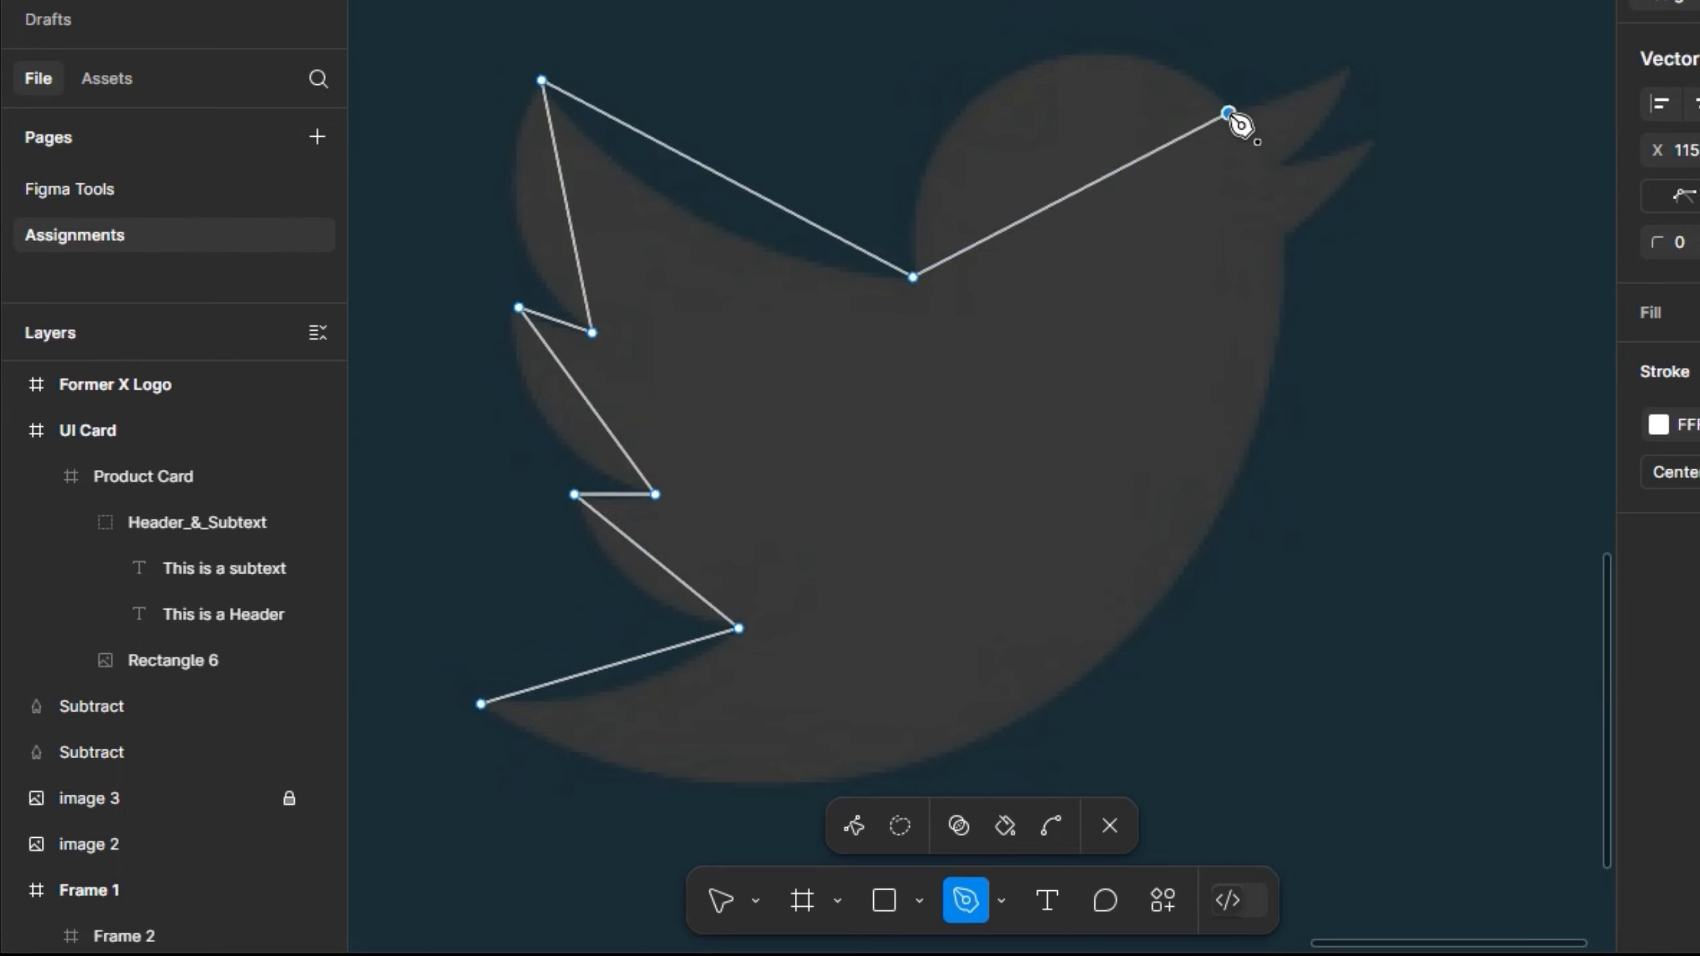
{"action": "left_click", "coordinate": [1342, 65]}
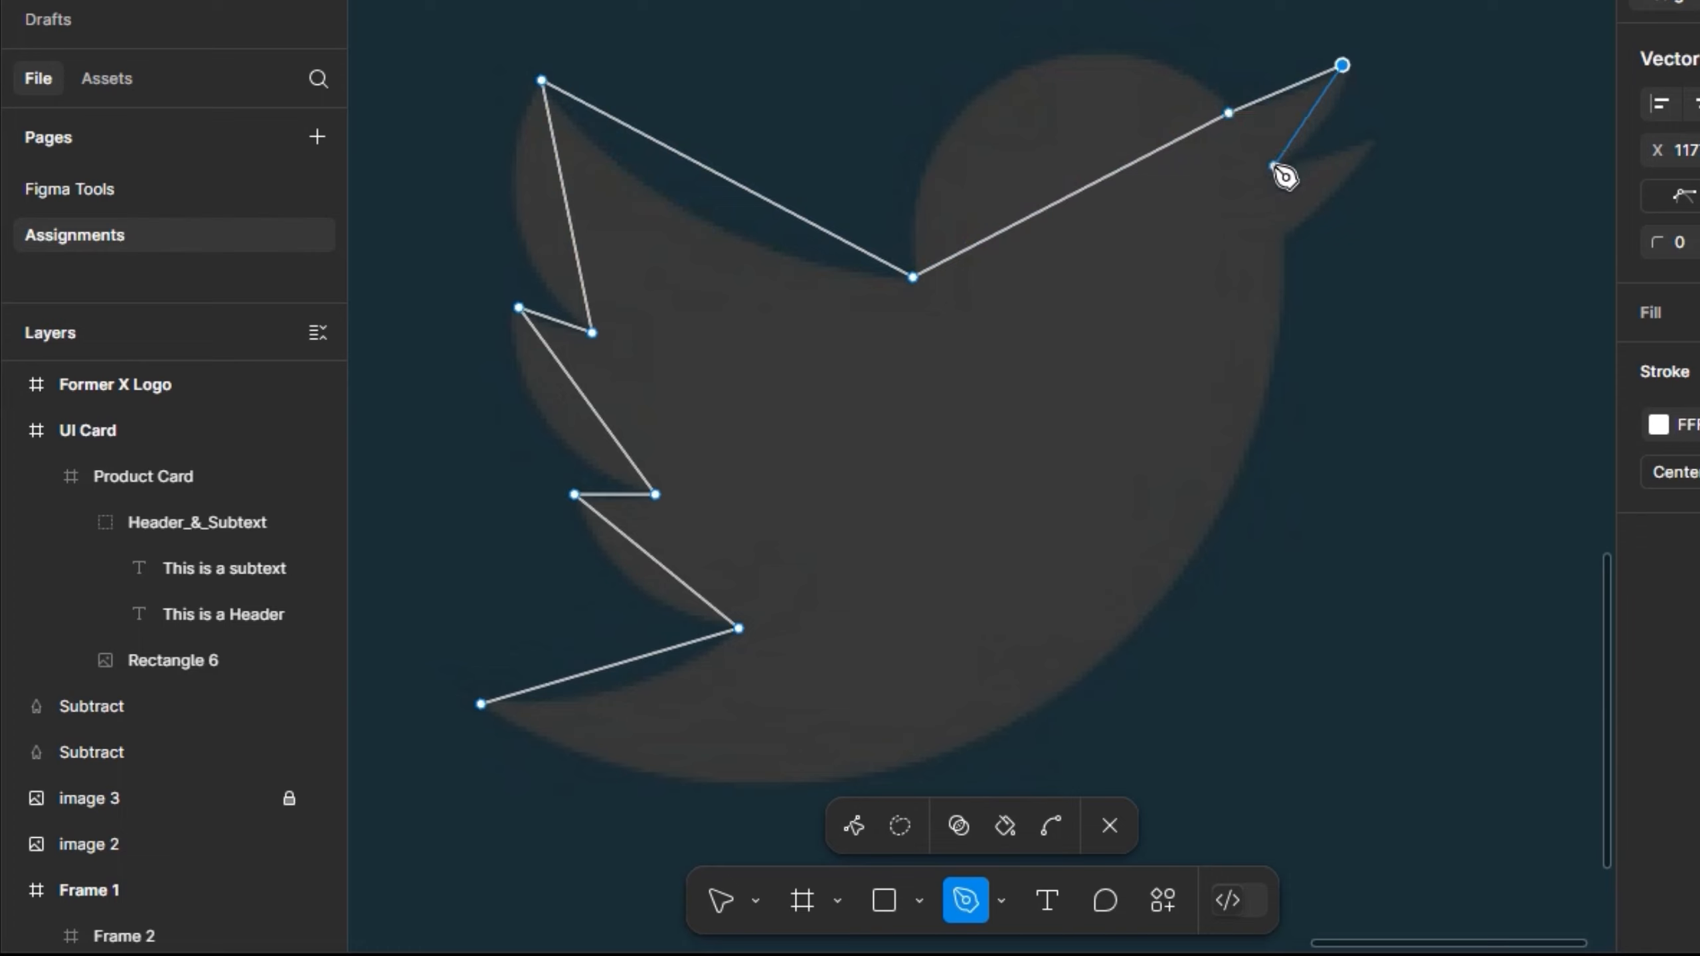
{"action": "left_click", "coordinate": [1276, 166]}
{"action": "left_click", "coordinate": [1377, 139]}
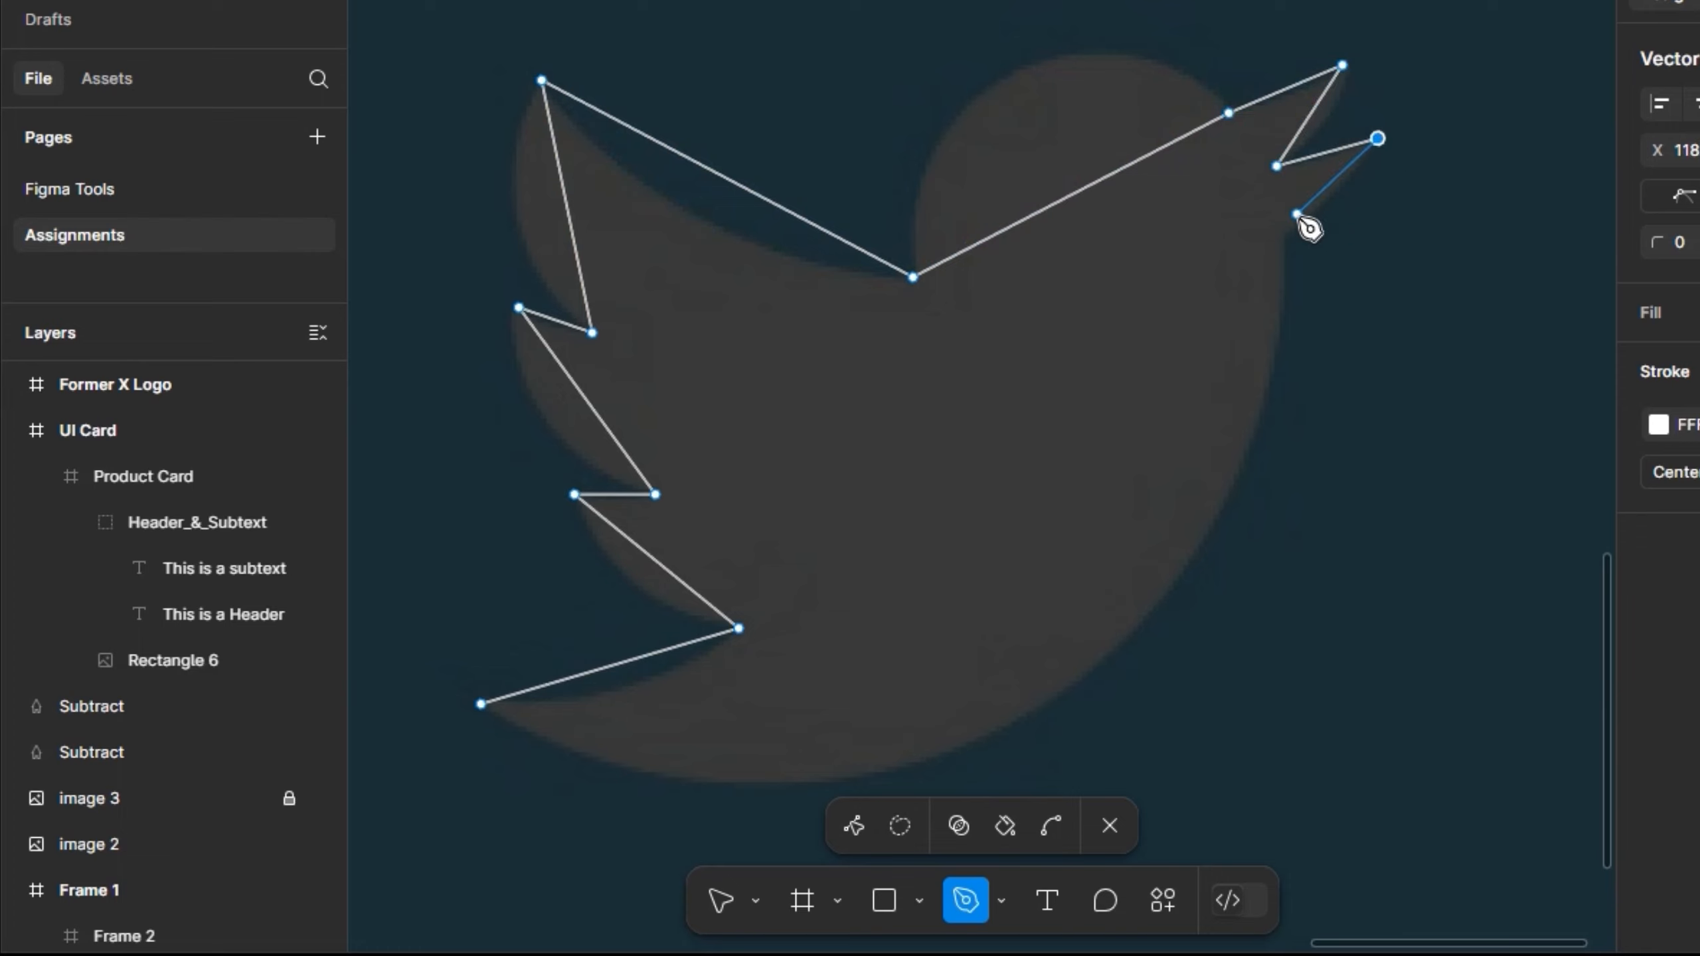
{"action": "left_click", "coordinate": [1276, 234]}
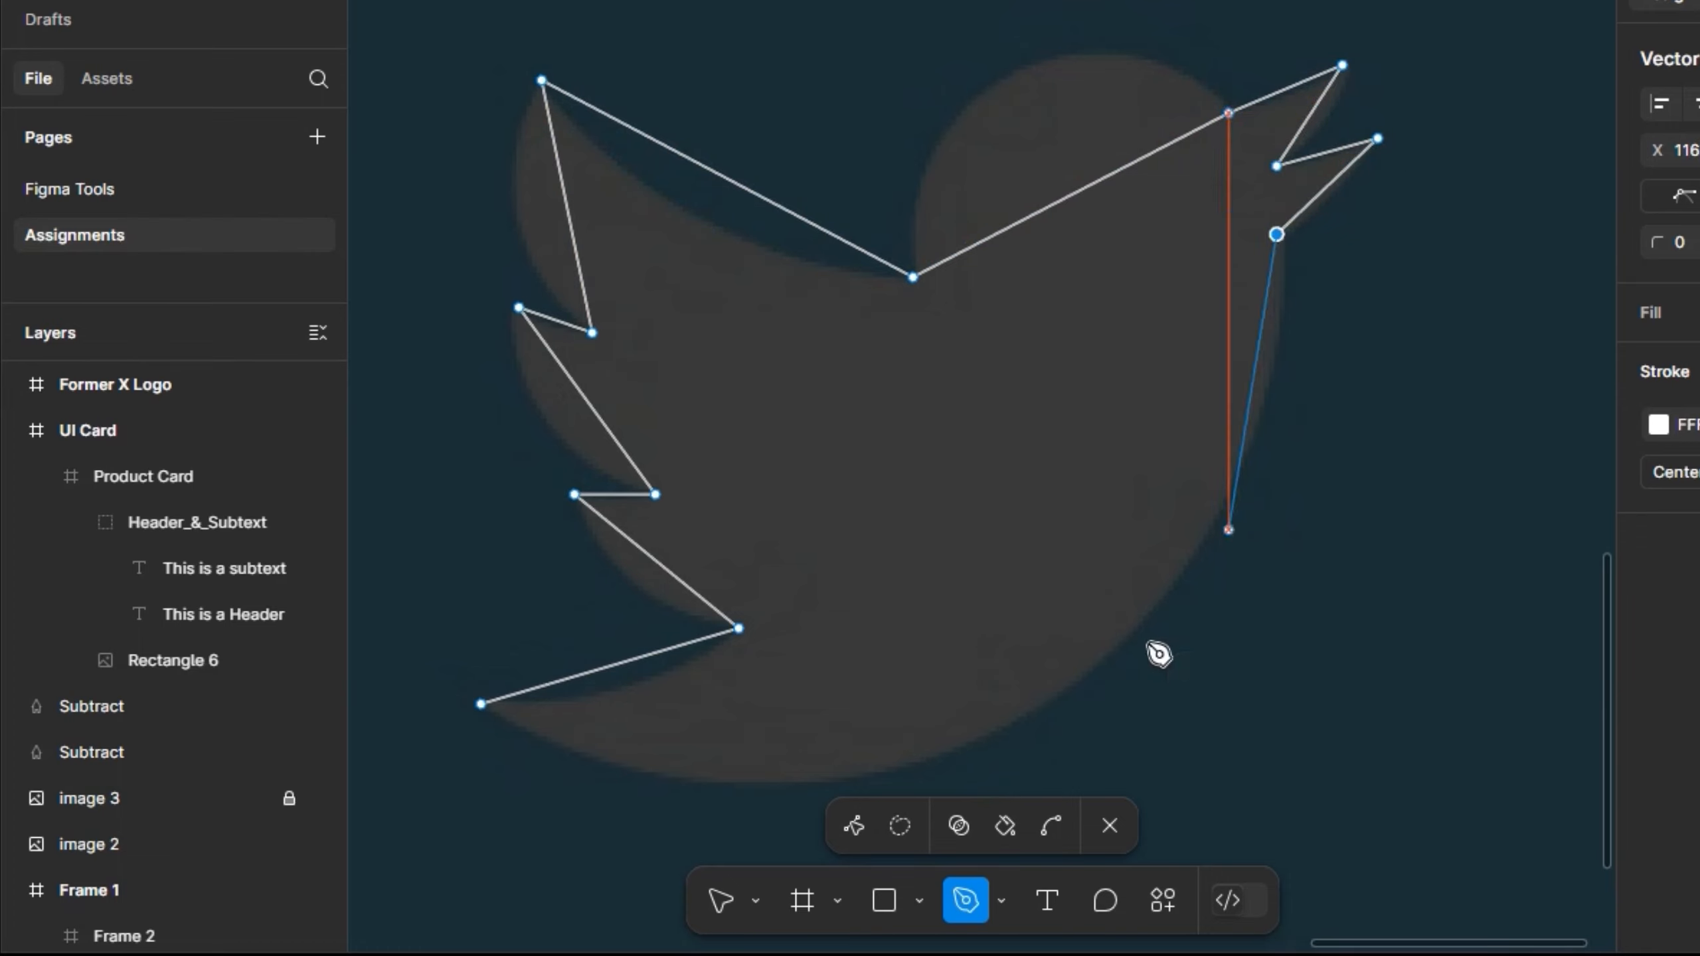
{"action": "left_click", "coordinate": [481, 703]}
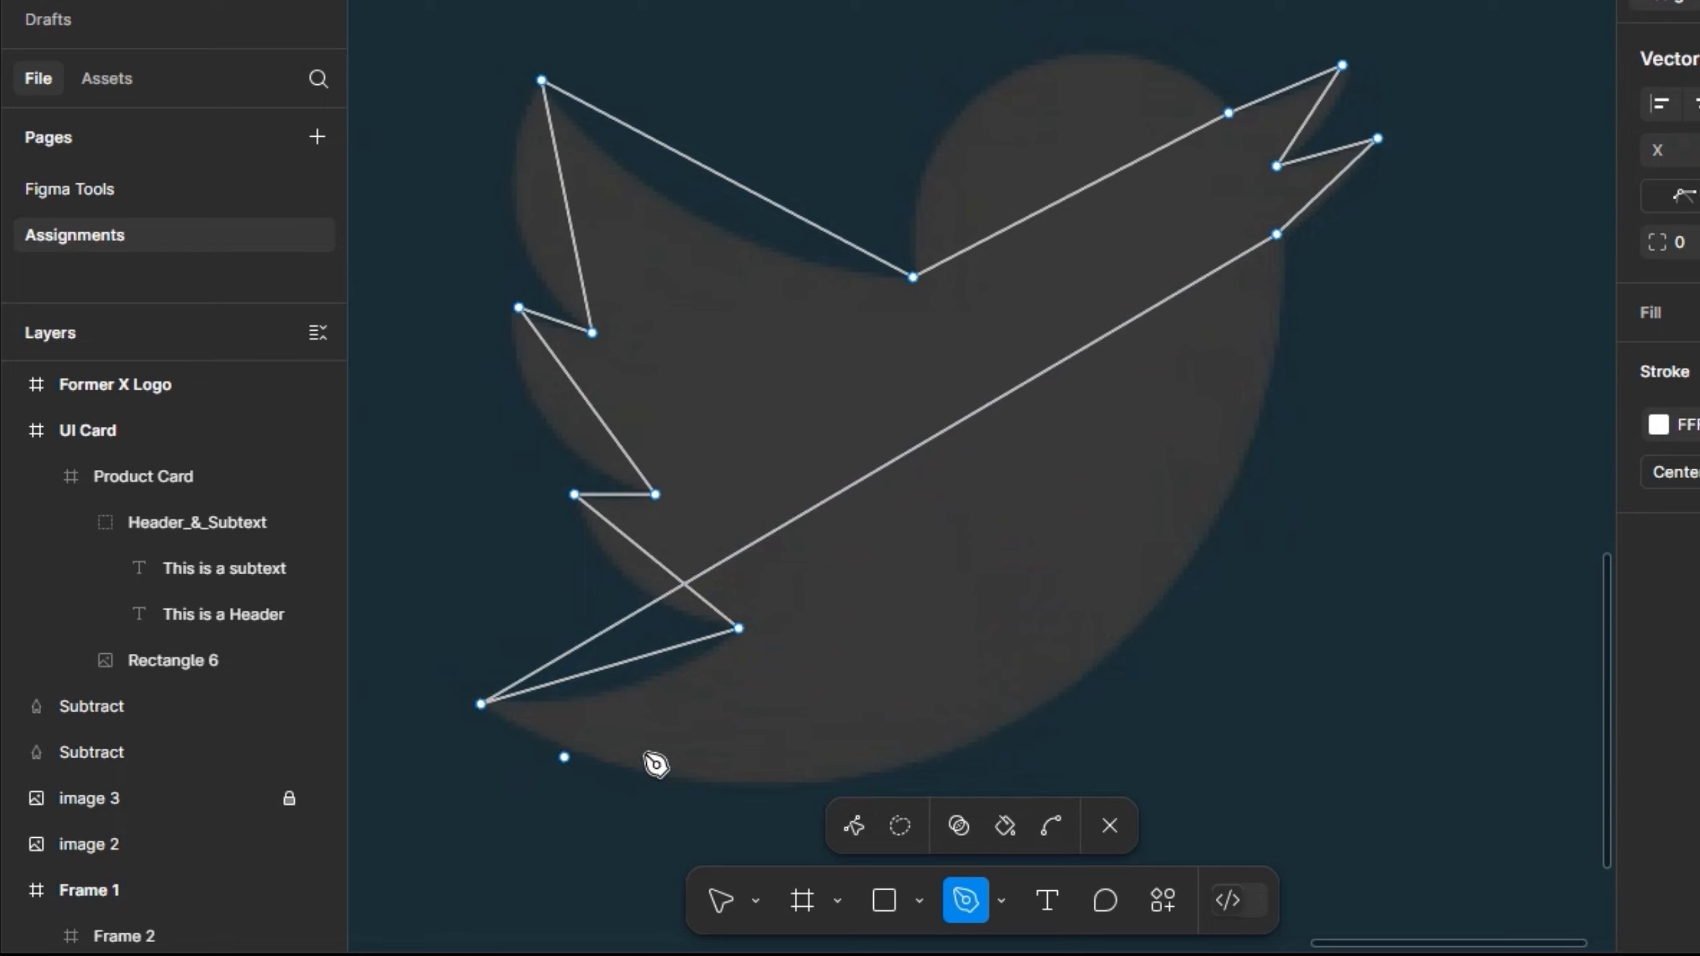
Step: Bend the straight throat-to-tail segment and adjust both of its handles to follow the bird's chest and belly outline
{"action": "left_click", "coordinate": [1049, 826]}
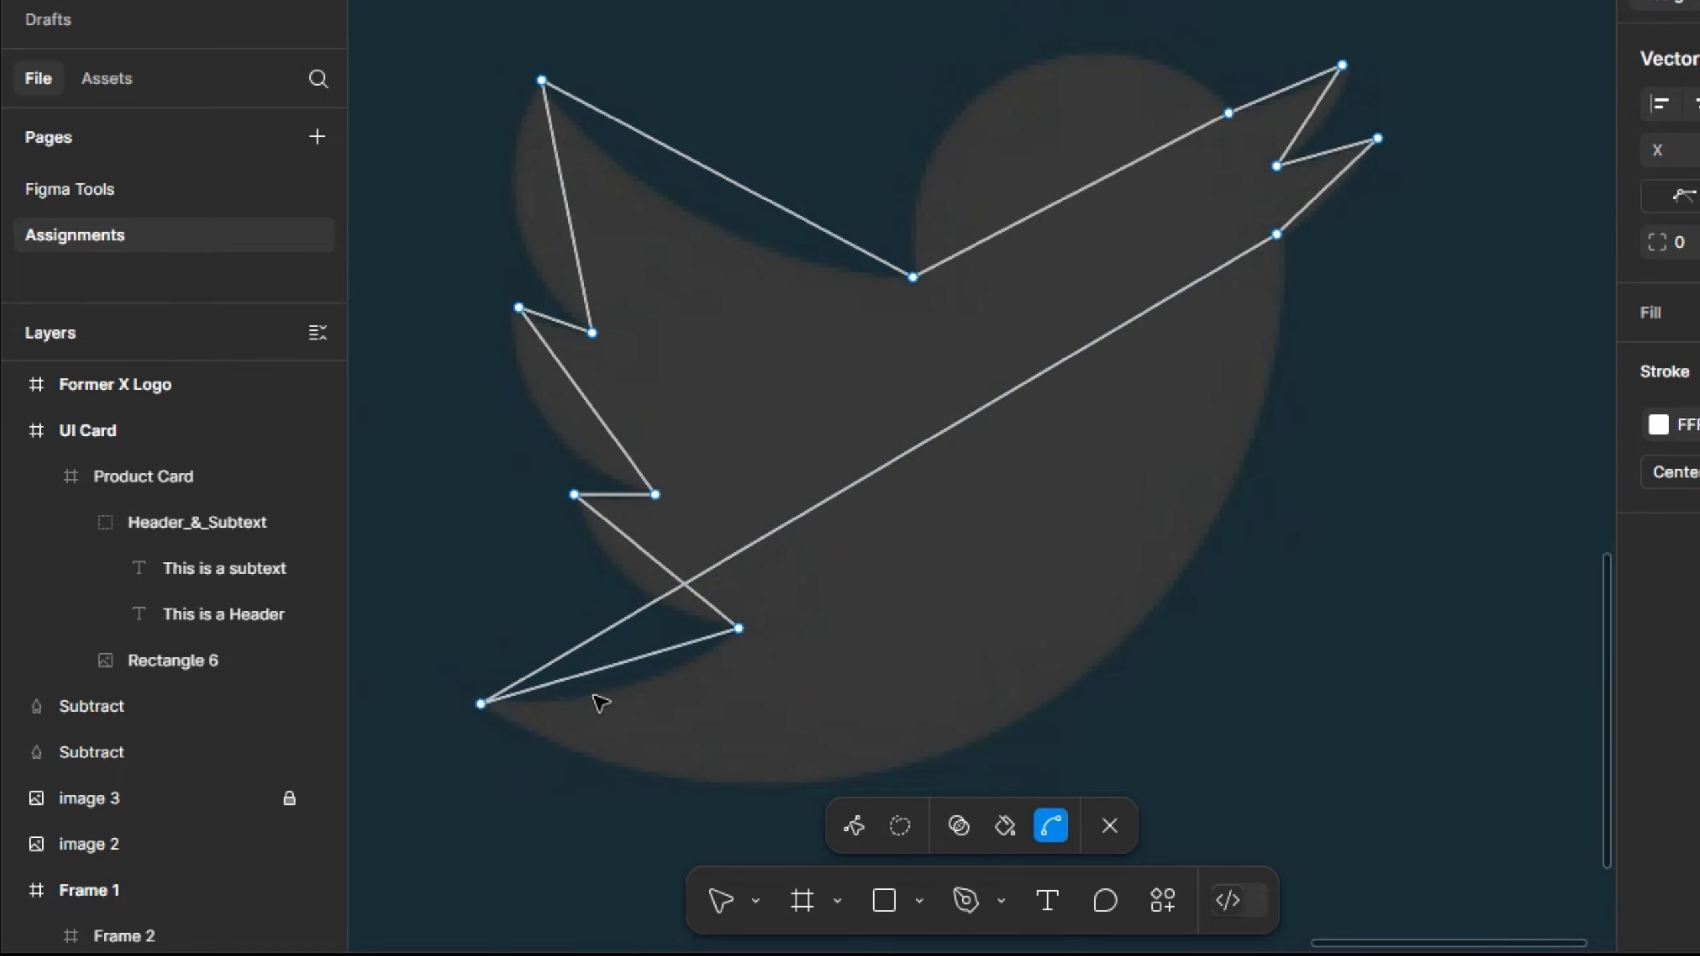
{"action": "scroll", "coordinate": [525, 743], "scroll_direction": "up", "scroll_amount": 3}
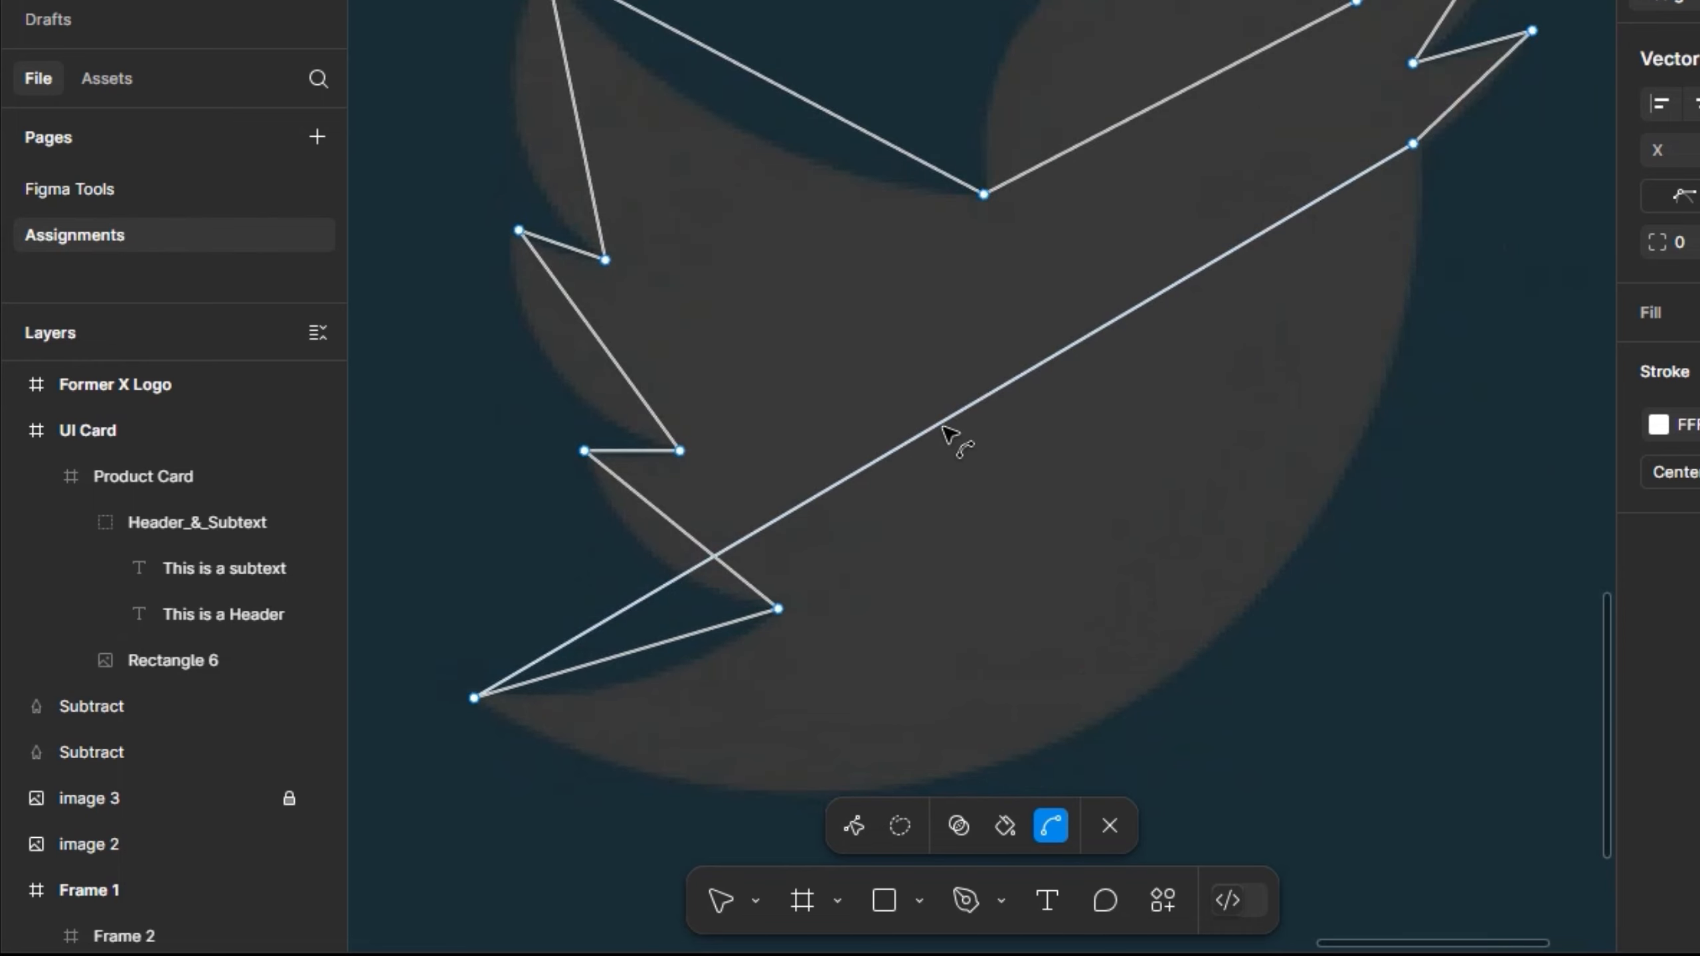
{"action": "left_click", "coordinate": [945, 422]}
{"action": "left_click_drag", "start_coordinate": [945, 421], "coordinate": [1142, 697]}
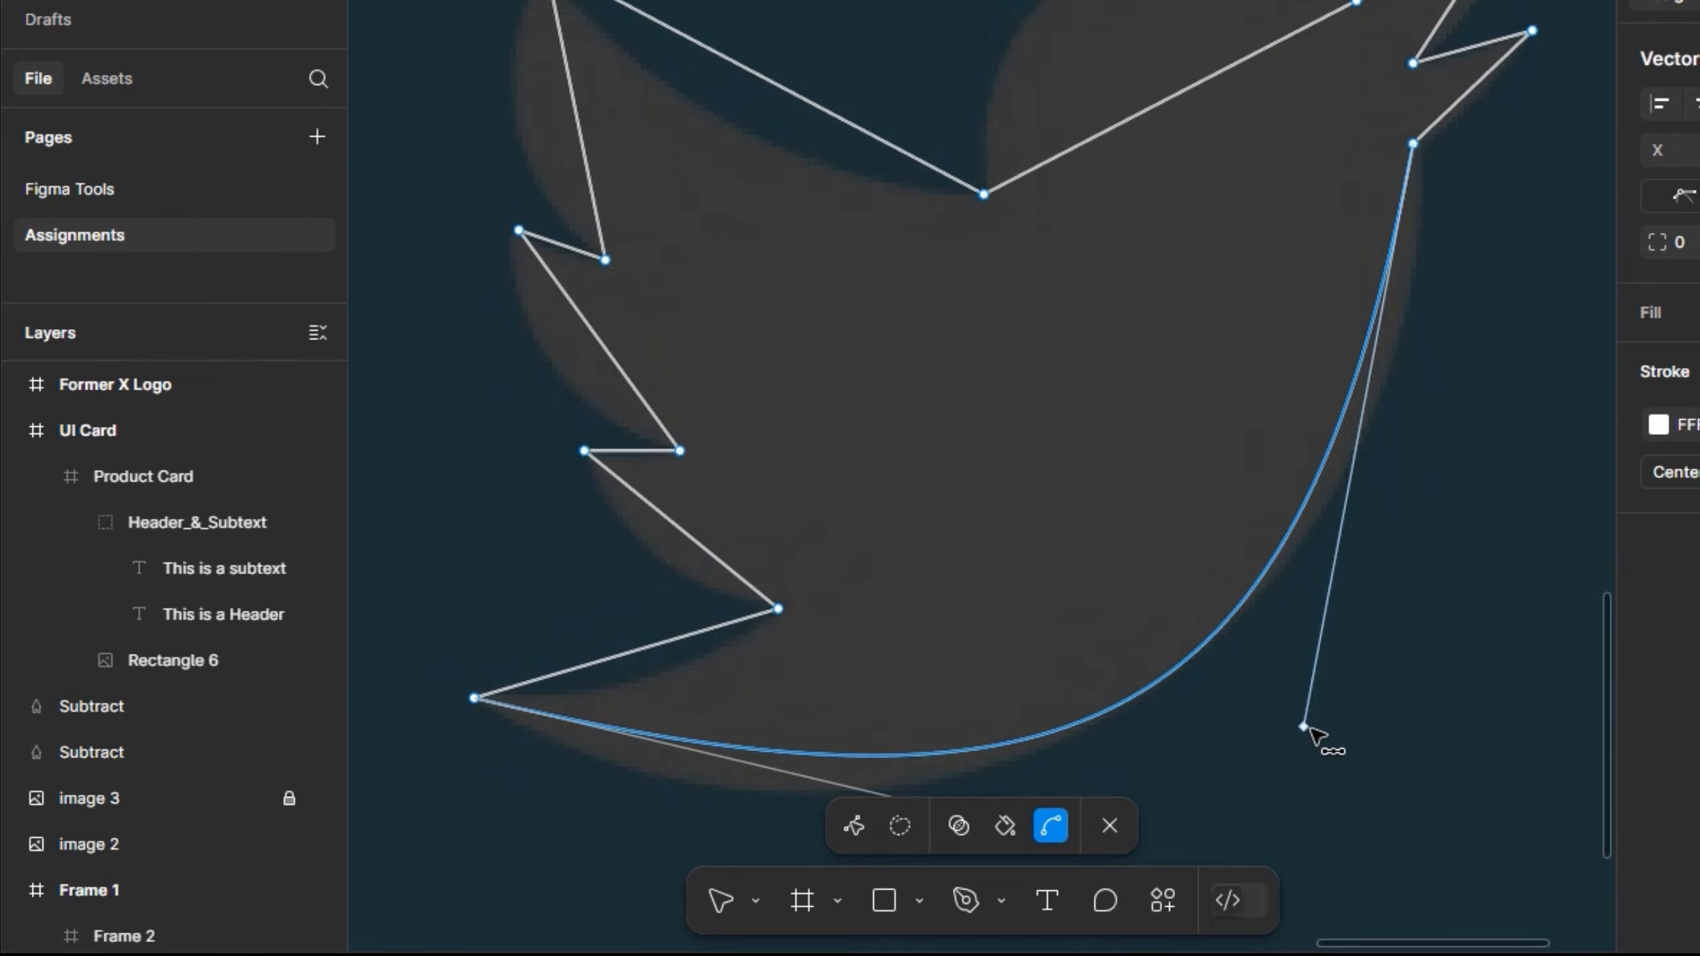
{"action": "left_click_drag", "start_coordinate": [1302, 727], "coordinate": [1413, 633]}
{"action": "scroll", "coordinate": [1411, 331], "scroll_direction": "down", "scroll_amount": 1}
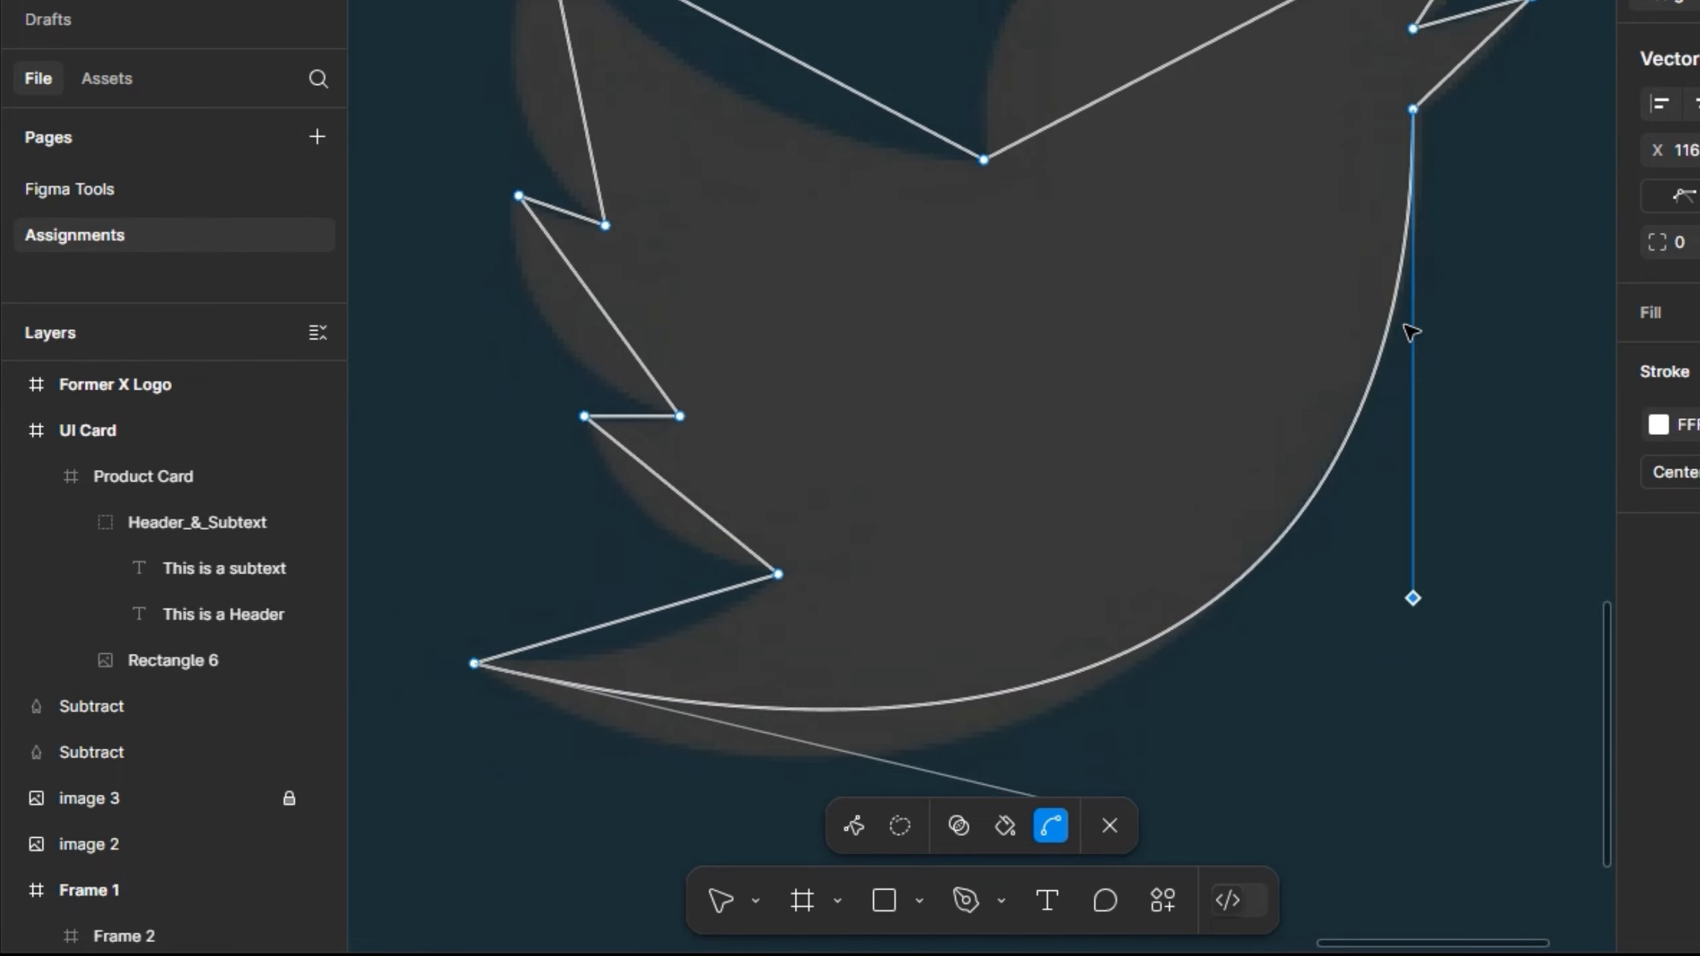
{"action": "scroll", "coordinate": [1411, 330], "scroll_direction": "down", "scroll_amount": 2}
{"action": "left_click_drag", "start_coordinate": [1101, 736], "coordinate": [991, 840]}
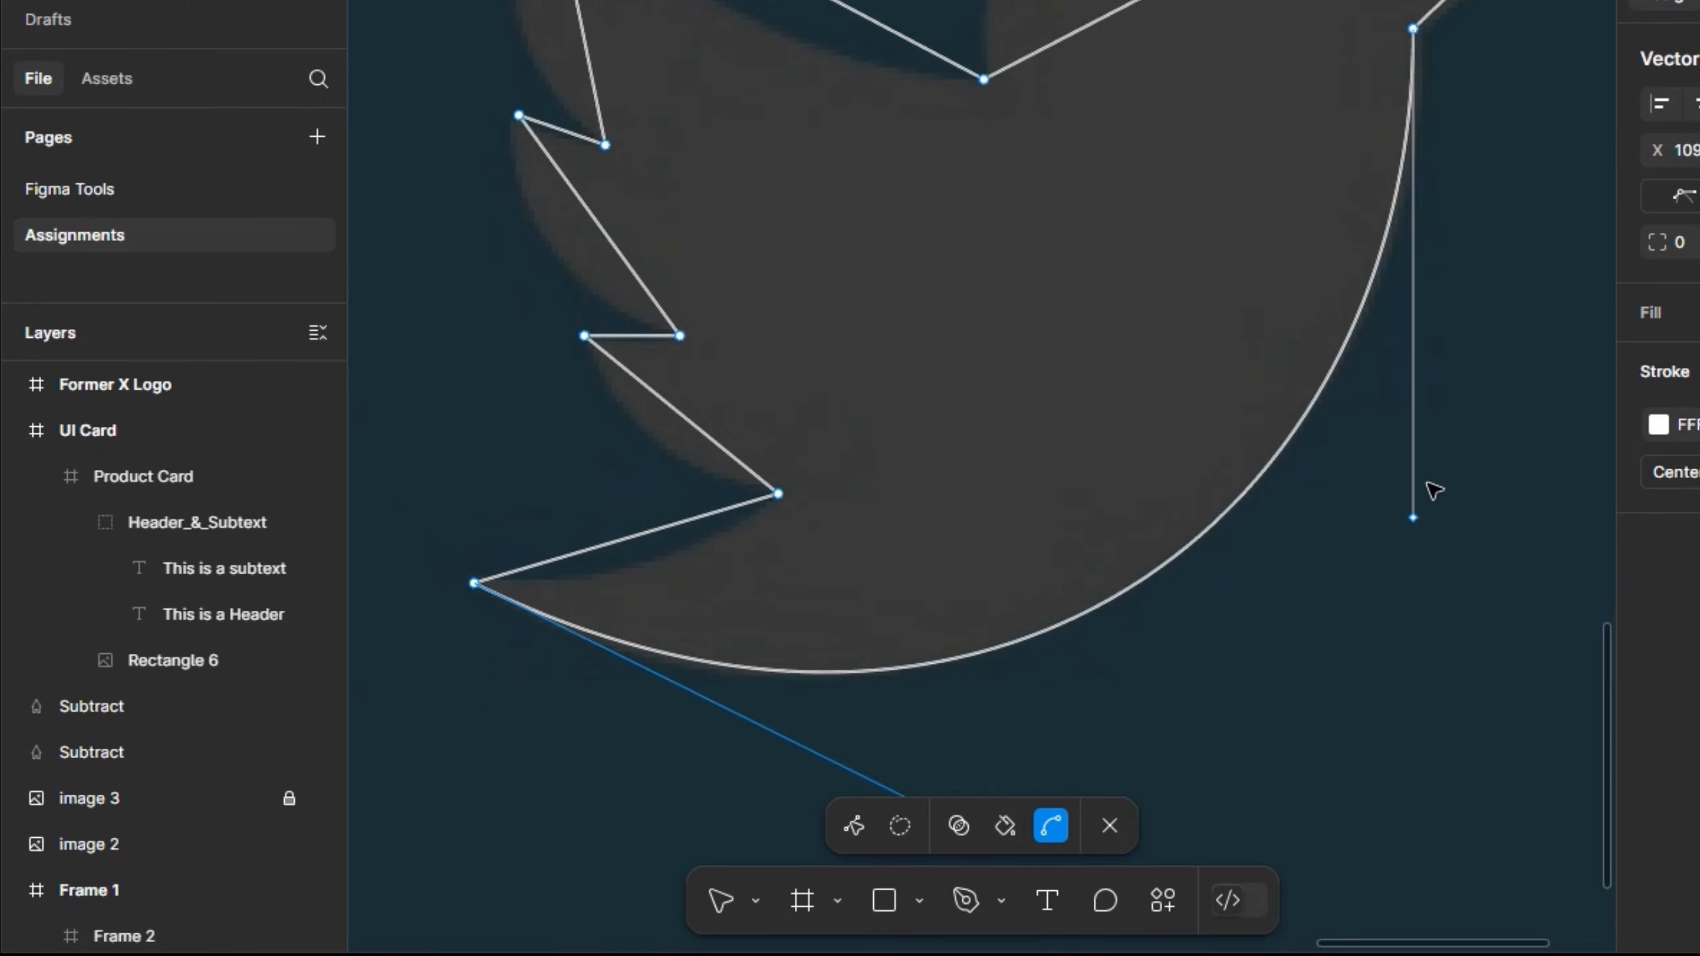
{"action": "mouse_move", "coordinate": [1414, 518]}
{"action": "left_mouse_down"}
{"action": "mouse_move", "coordinate": [1428, 528]}
{"action": "mouse_move", "coordinate": [1438, 501]}
{"action": "left_mouse_up"}
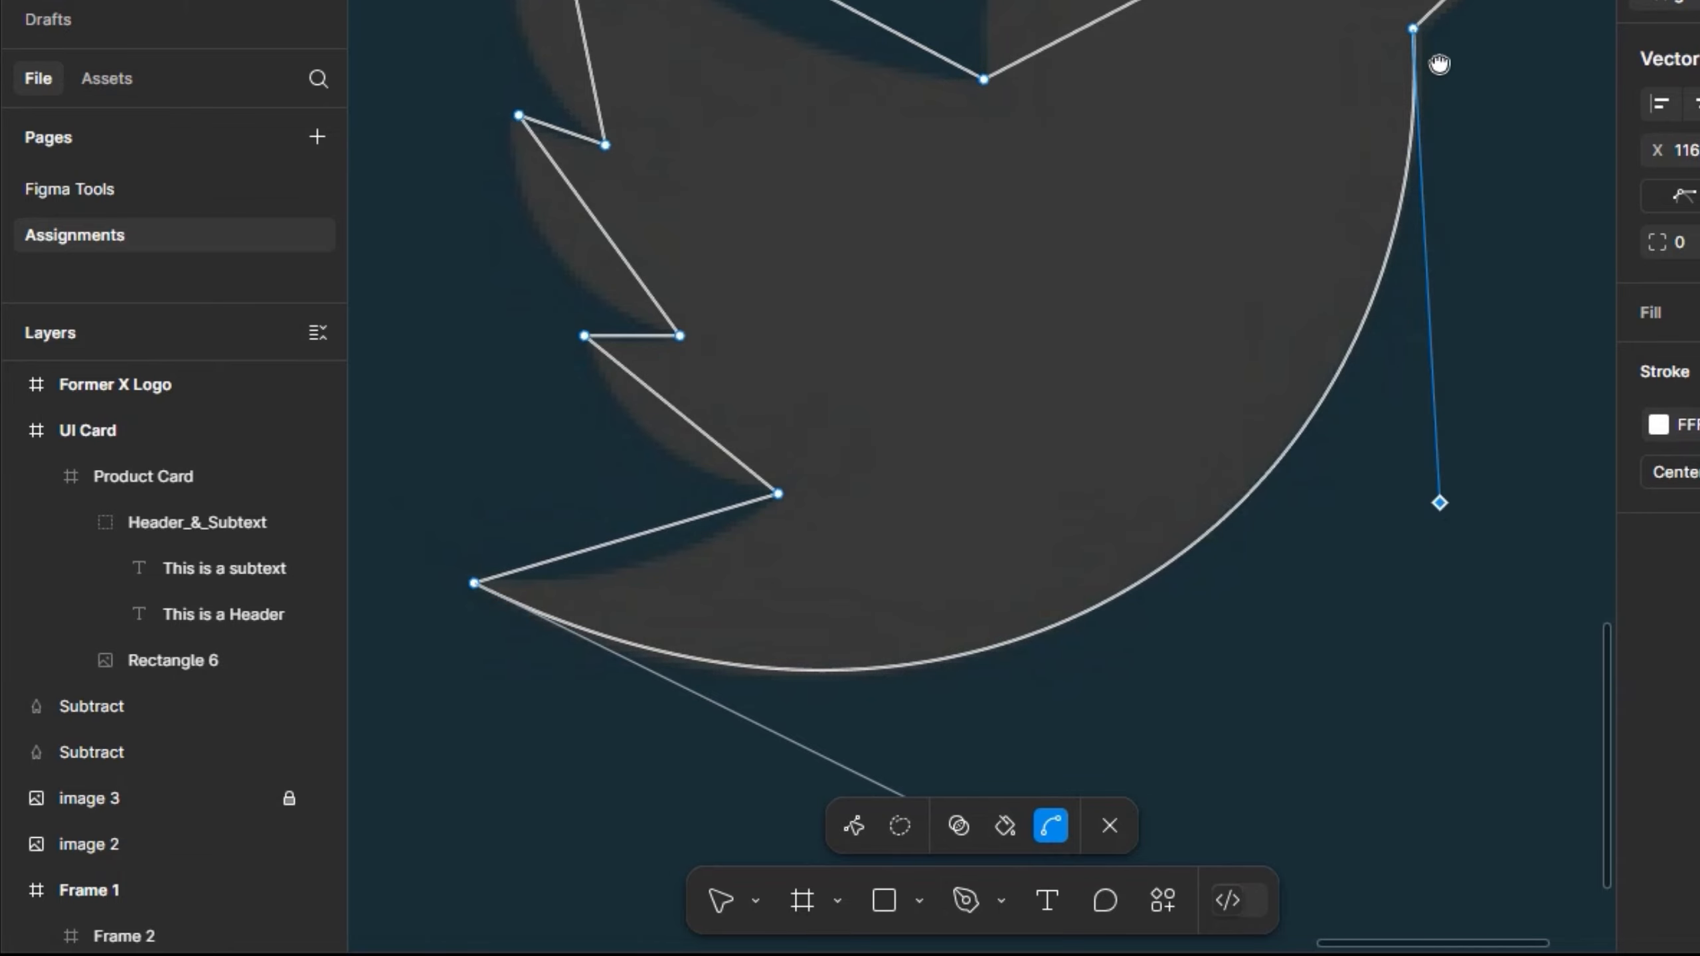
Step: Bend the underside of the lower beak outward to match the traced bird's outline
{"action": "scroll", "coordinate": [1188, 383], "scroll_direction": "up", "scroll_amount": 6}
{"action": "scroll", "coordinate": [1188, 384], "scroll_direction": "right", "scroll_amount": 5}
{"action": "scroll", "coordinate": [1188, 384], "scroll_direction": "up", "scroll_amount": 5}
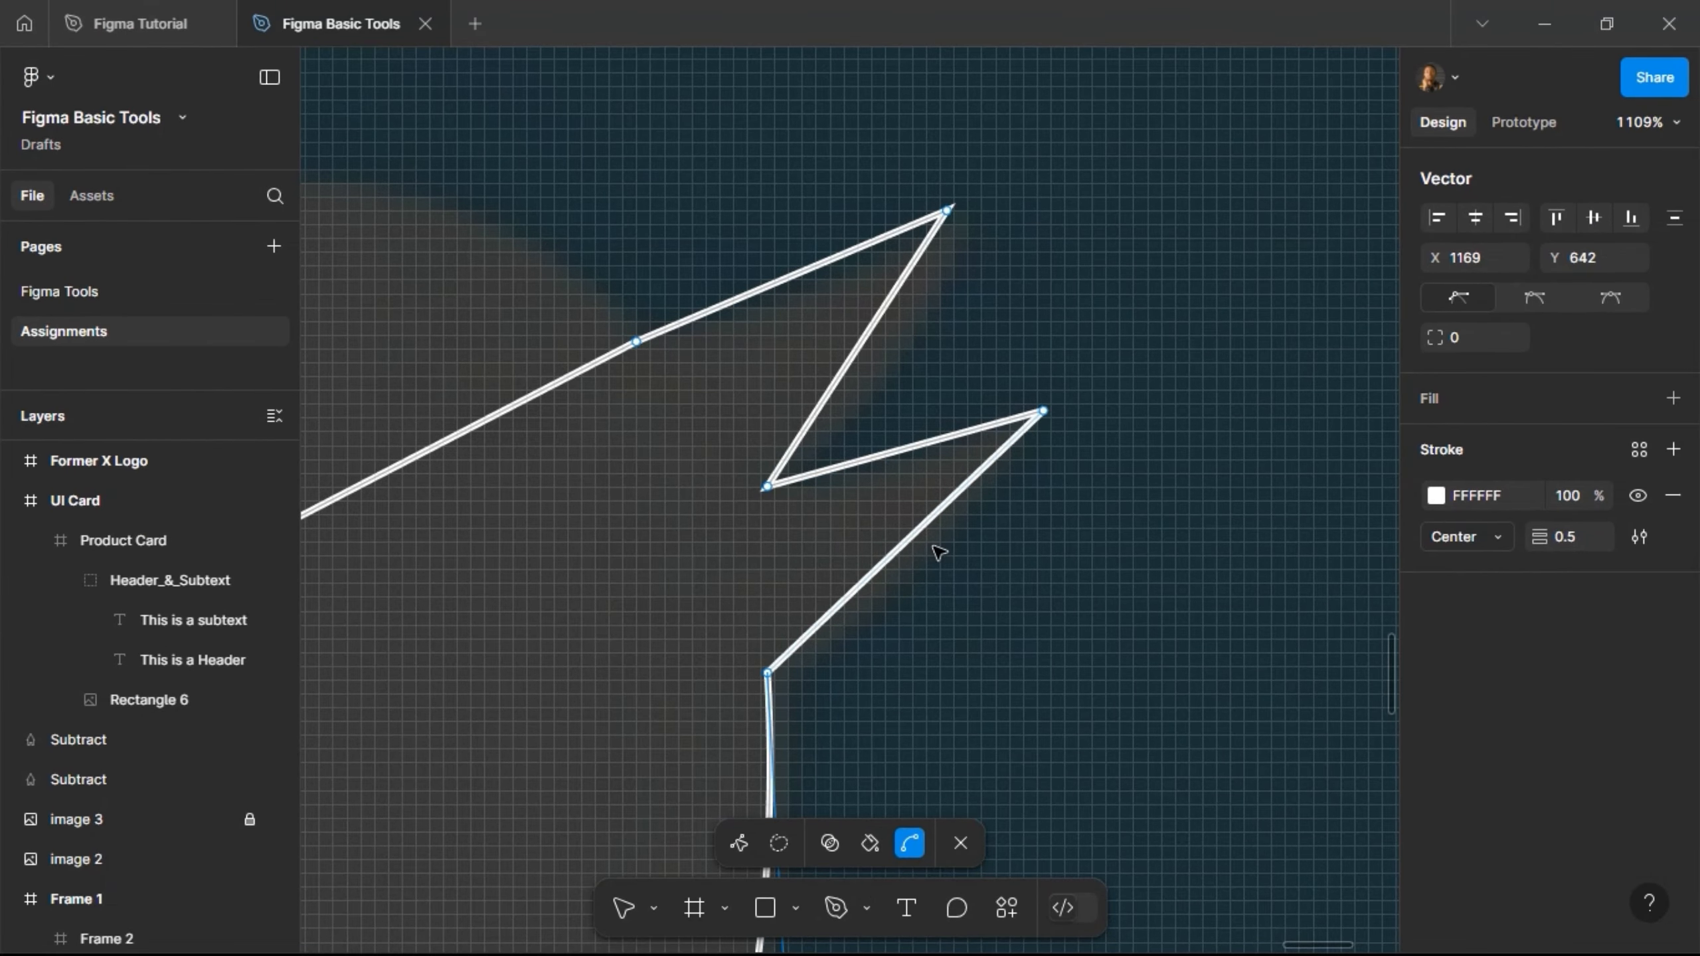
{"action": "key", "text": "Escape"}
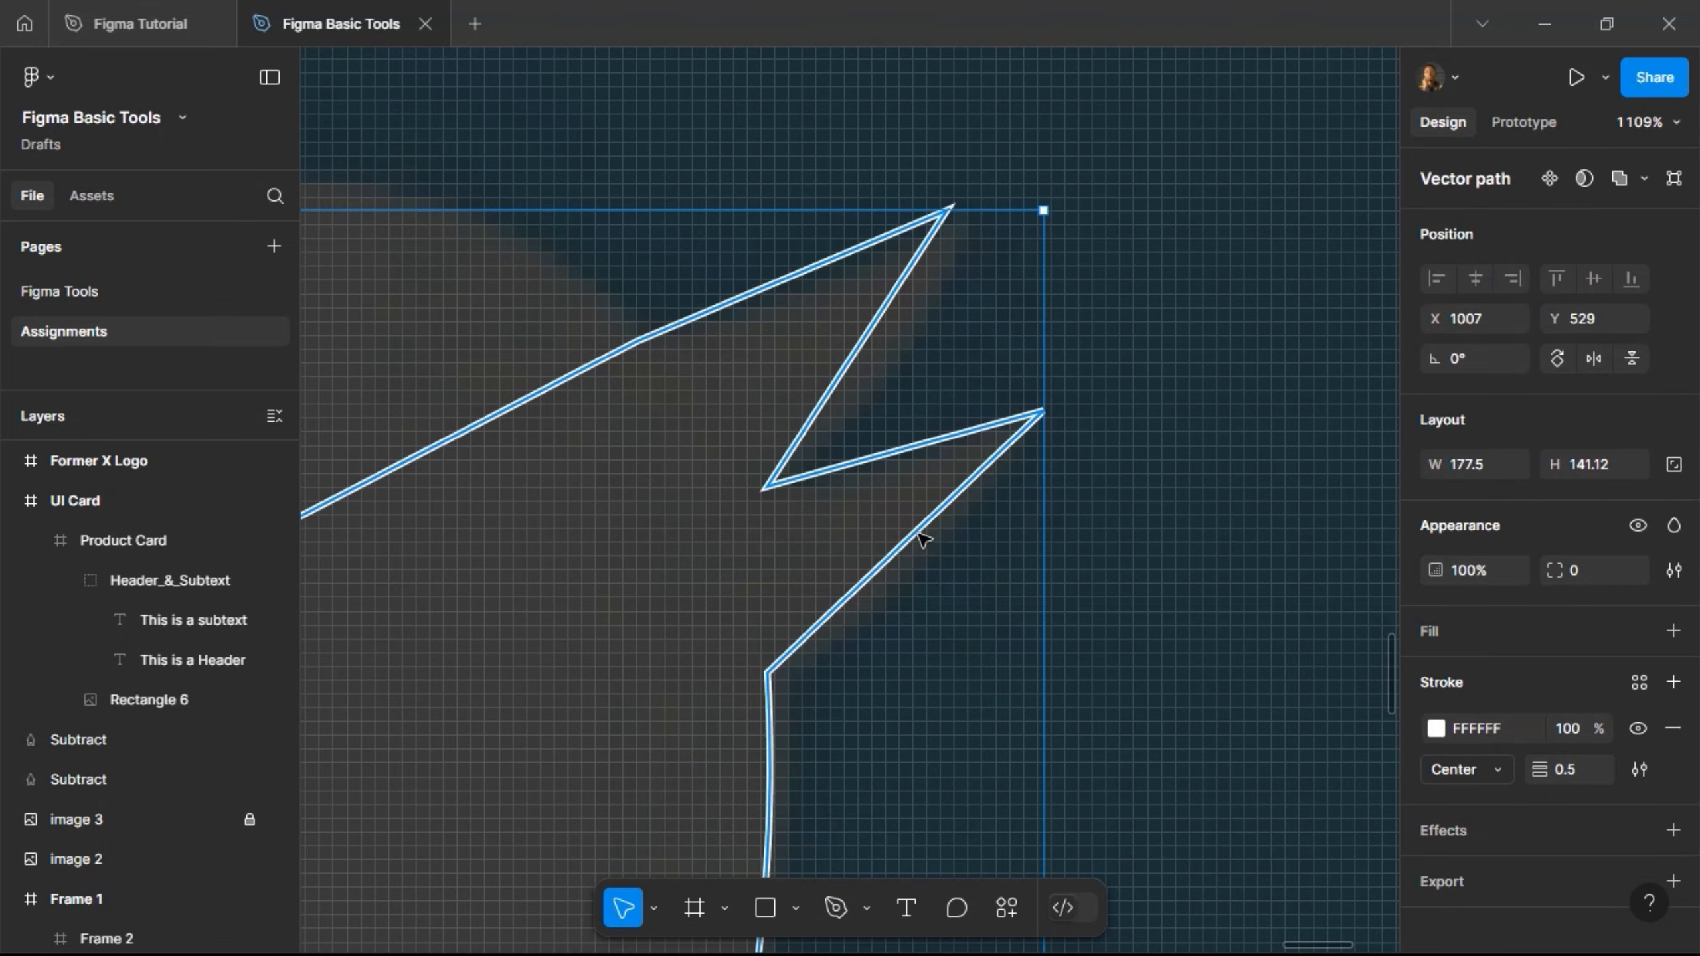
{"action": "double_click", "coordinate": [923, 544]}
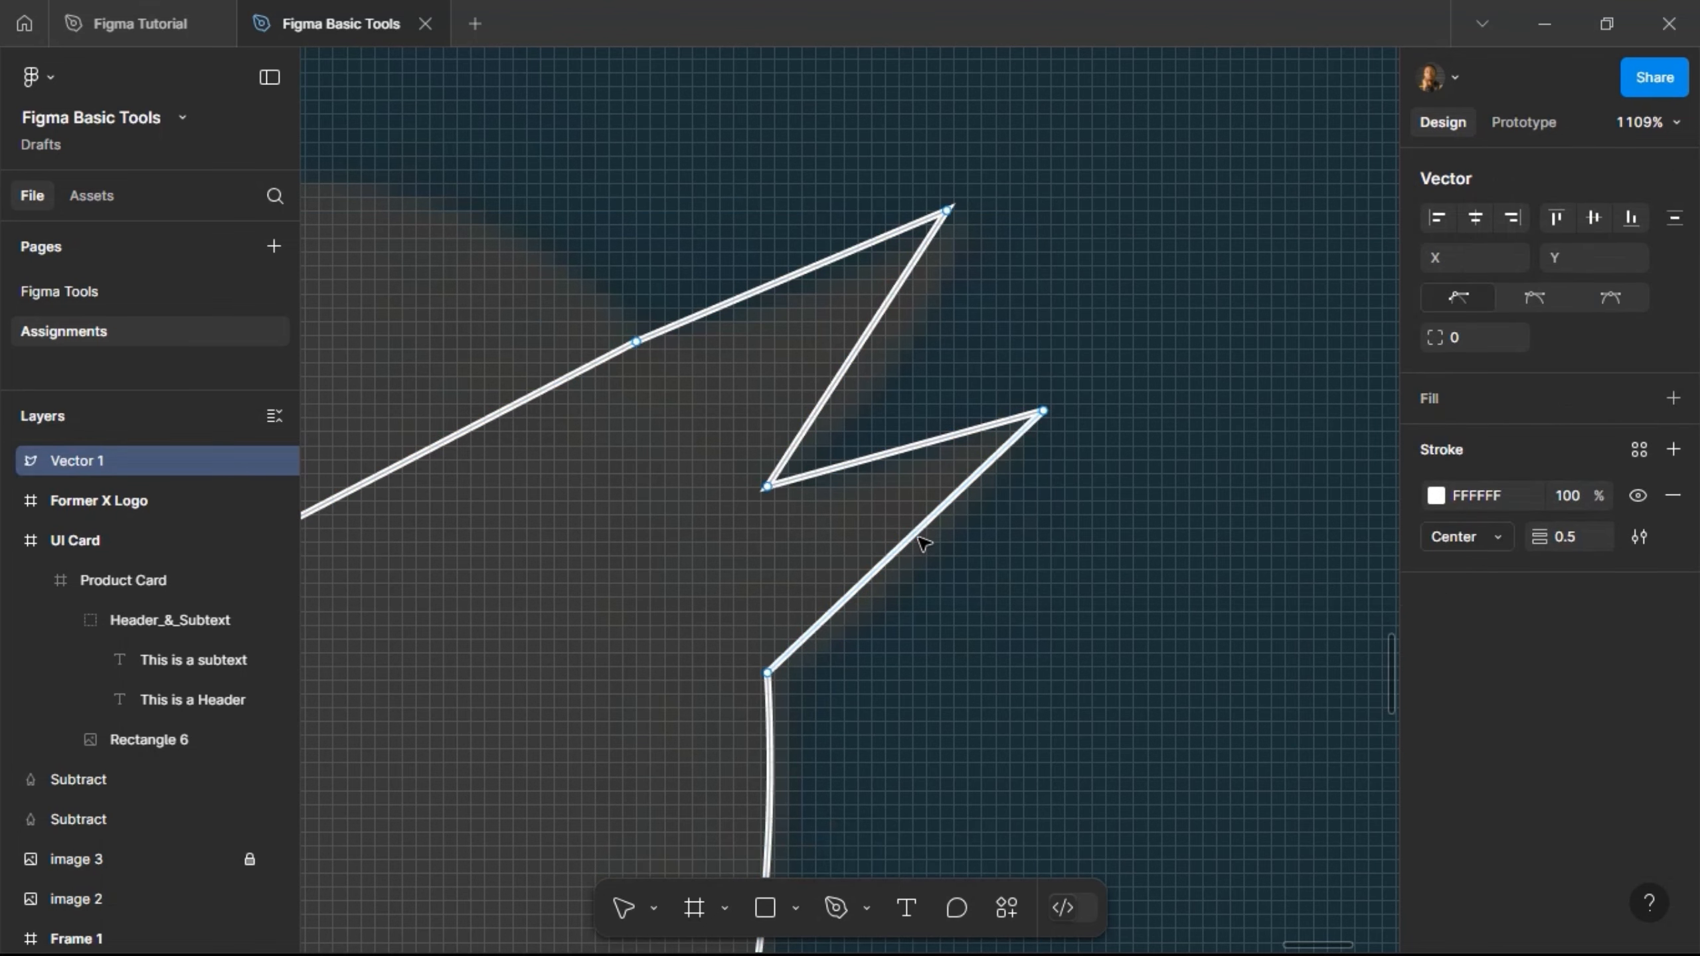
{"action": "scroll", "coordinate": [923, 543], "scroll_direction": "down", "scroll_amount": 4}
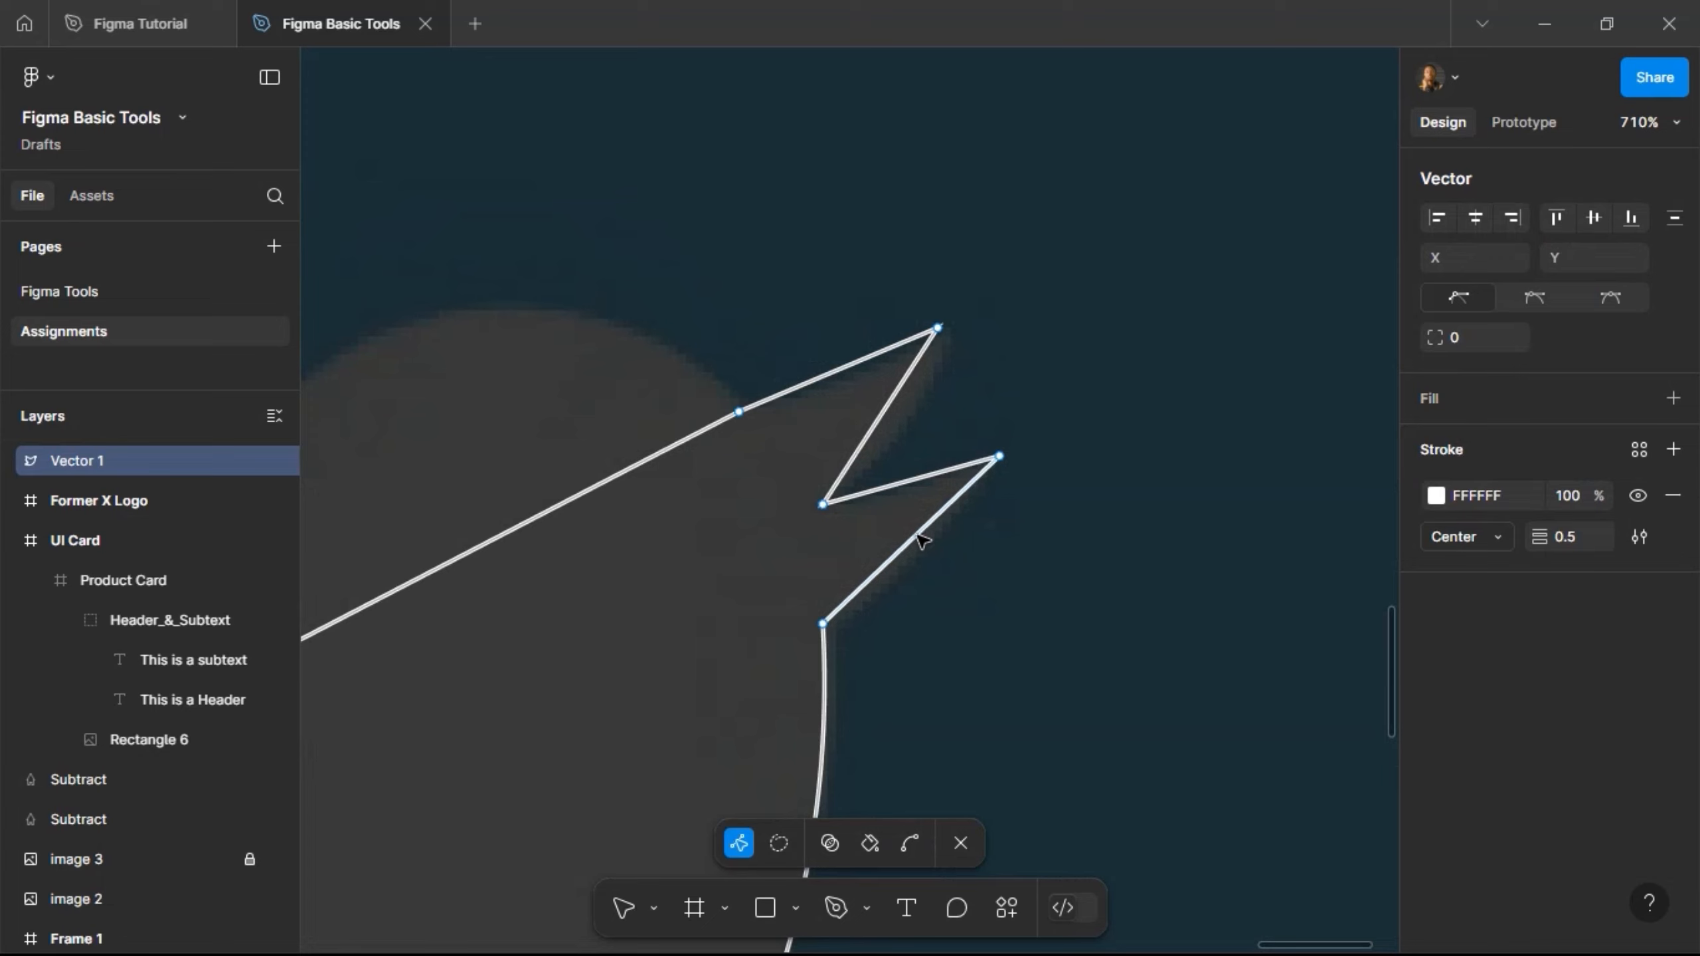
{"action": "left_click_drag", "start_coordinate": [909, 544], "coordinate": [924, 565]}
{"action": "key", "text": "ctrl+z"}
{"action": "key", "text": "ctrl"}
{"action": "left_click_drag", "start_coordinate": [916, 543], "coordinate": [918, 558]}
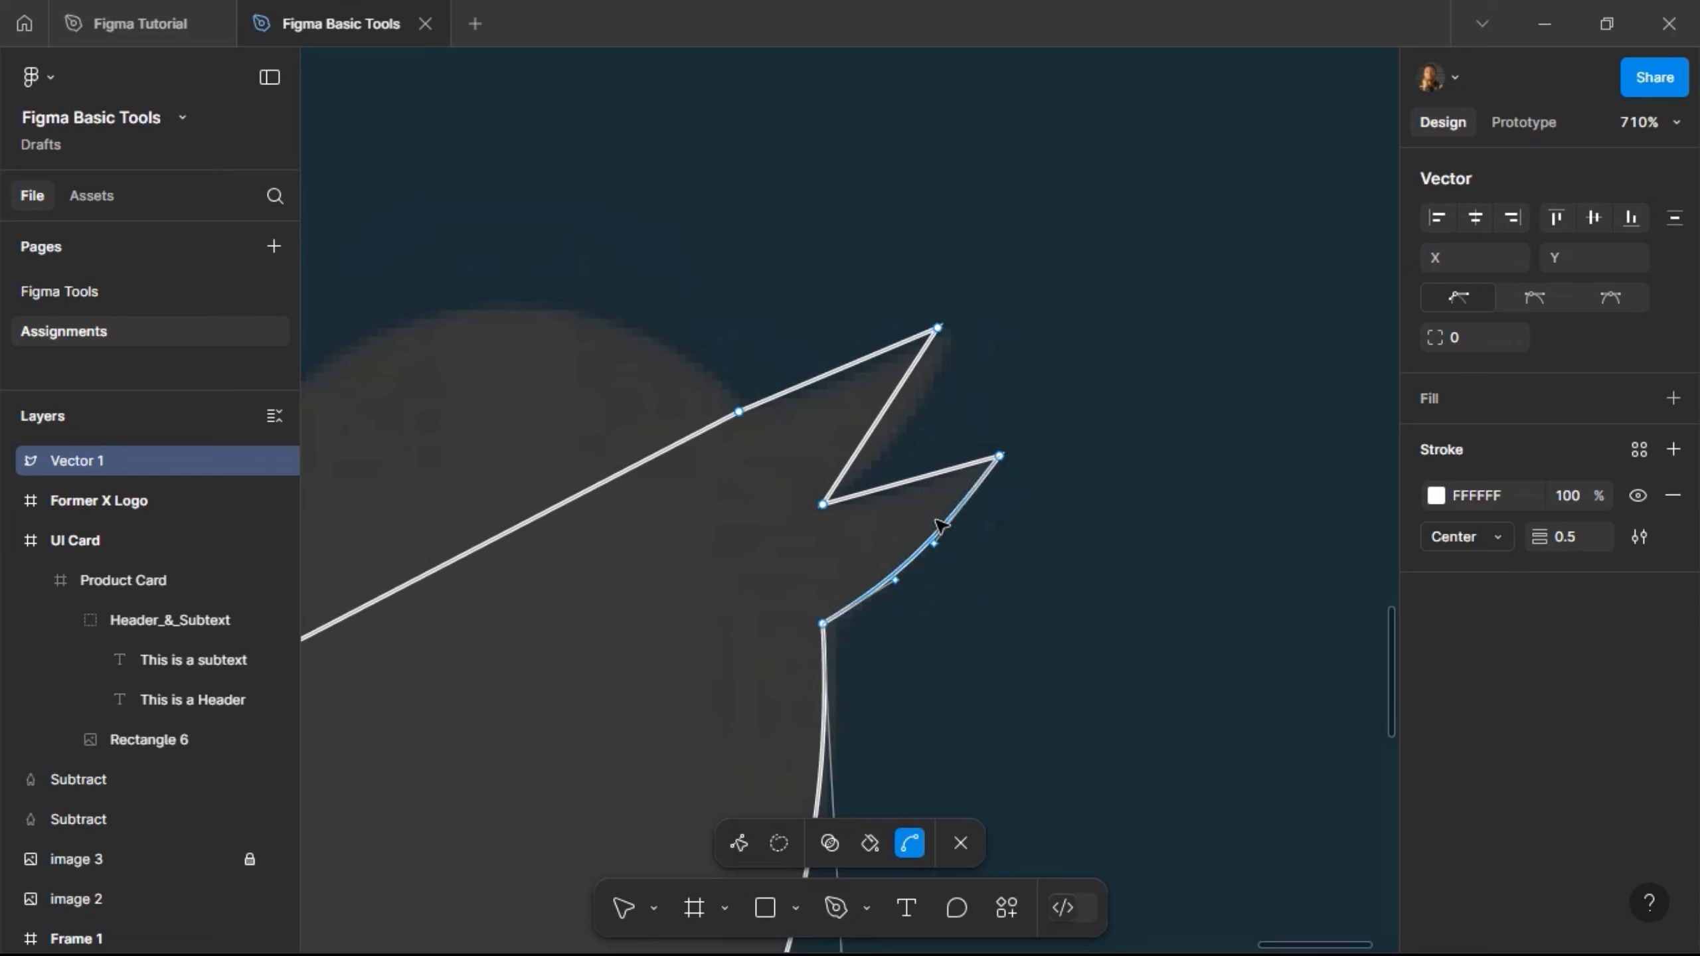
Step: Bend the inner and upper edges of the upper beak to follow the bird's outline
{"action": "left_click", "coordinate": [882, 413]}
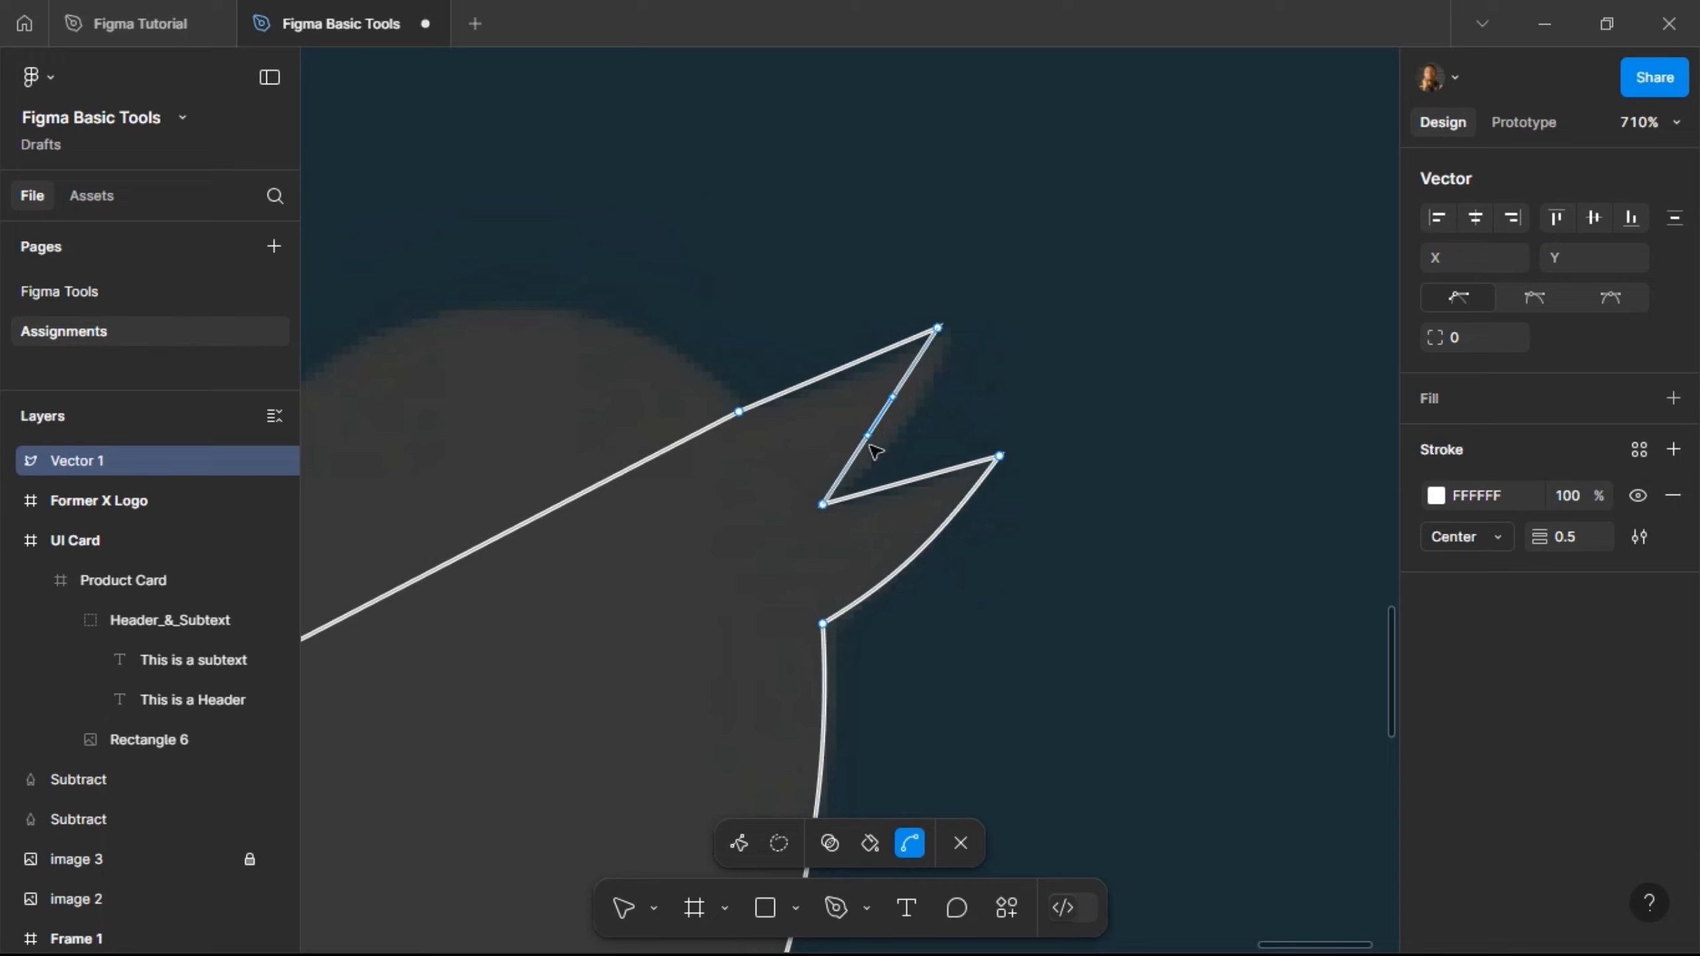
{"action": "left_click_drag", "start_coordinate": [882, 422], "coordinate": [916, 419]}
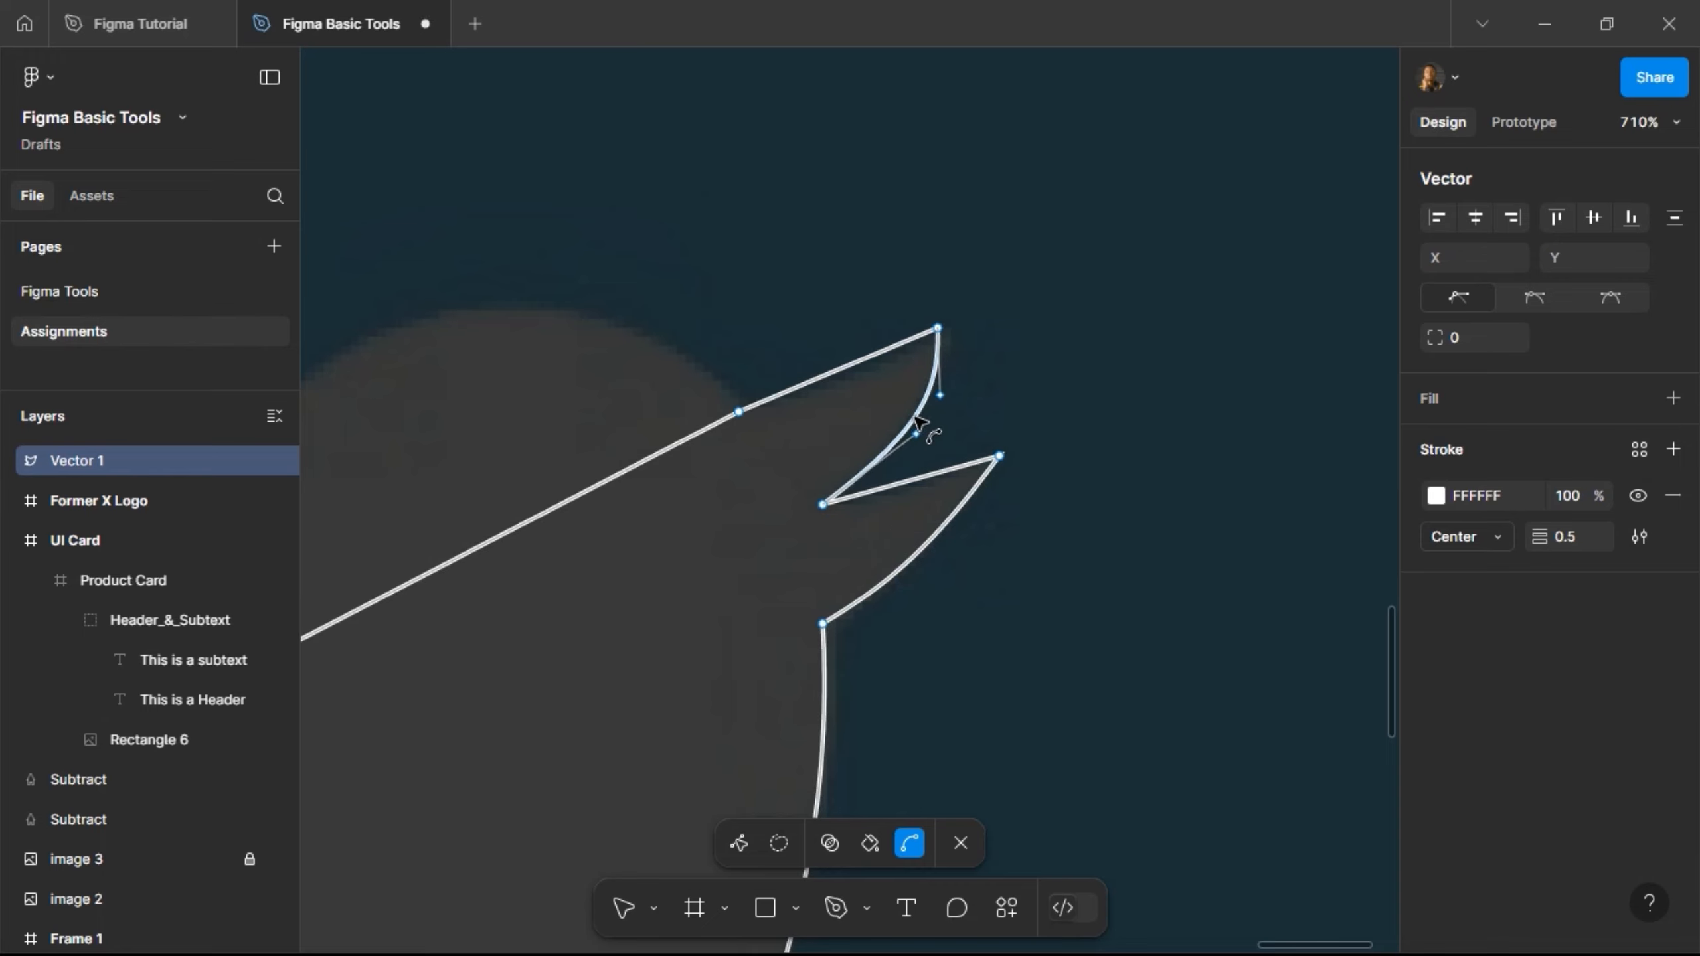
{"action": "left_click_drag", "start_coordinate": [843, 368], "coordinate": [844, 390]}
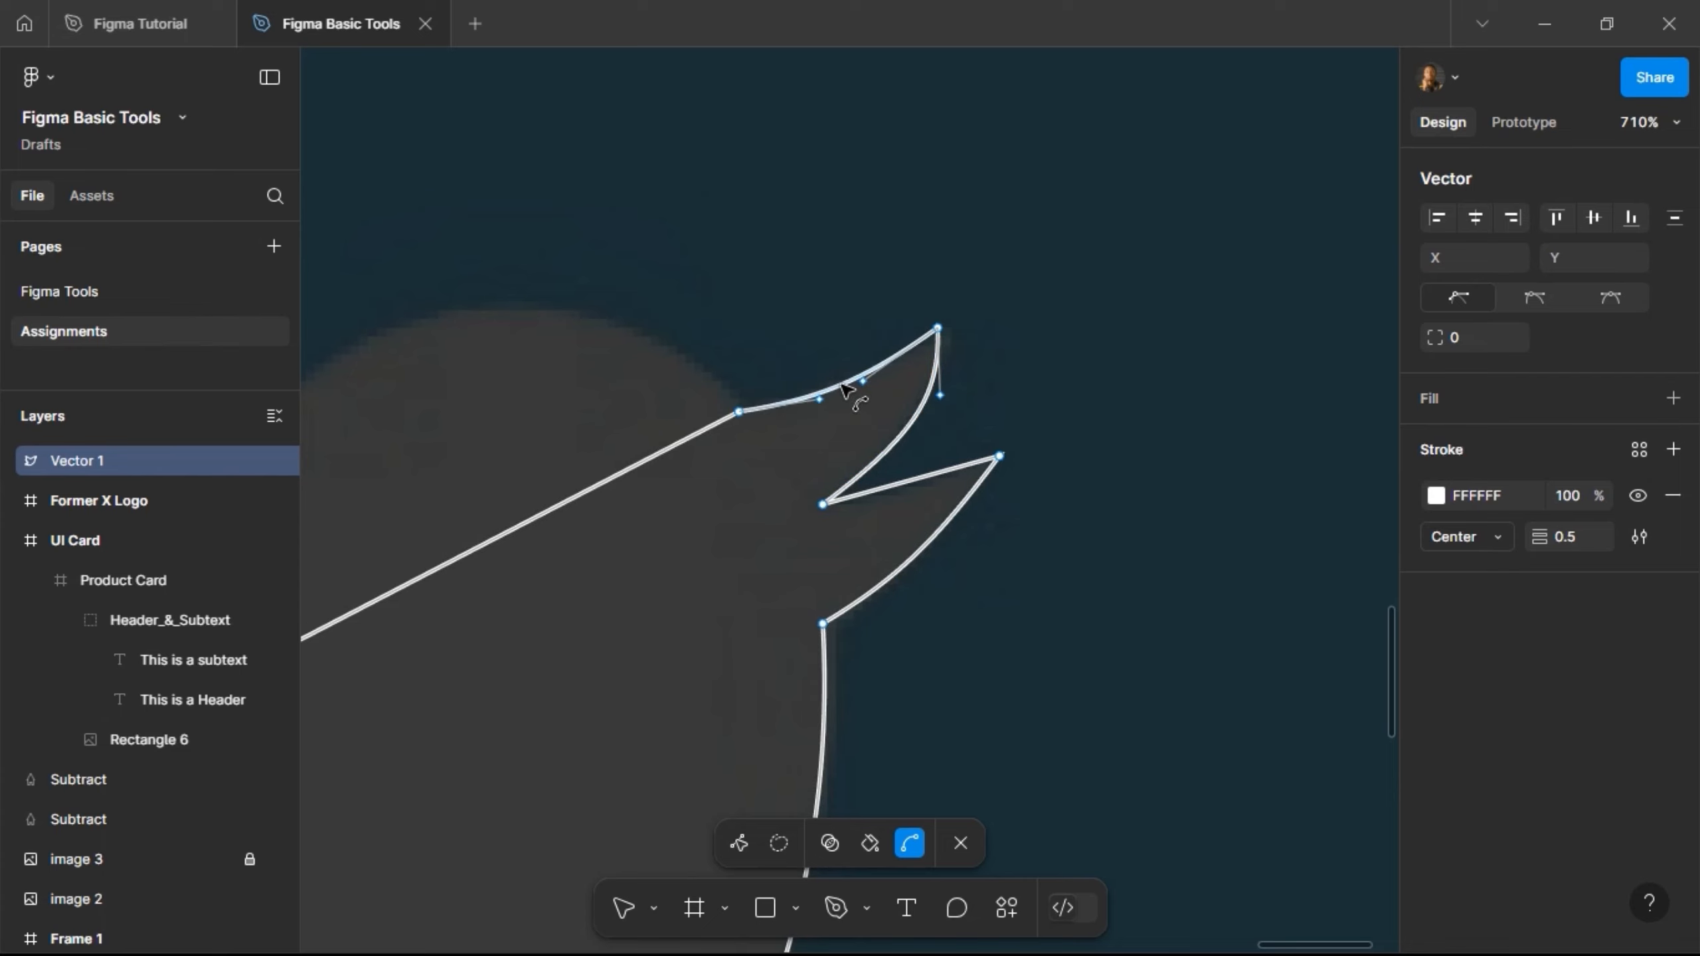
Step: Bend the neck-to-forehead segment into the round head curve and adjust both of its handles to match the bird's head
{"action": "scroll", "coordinate": [1081, 334], "scroll_direction": "down", "scroll_amount": 5}
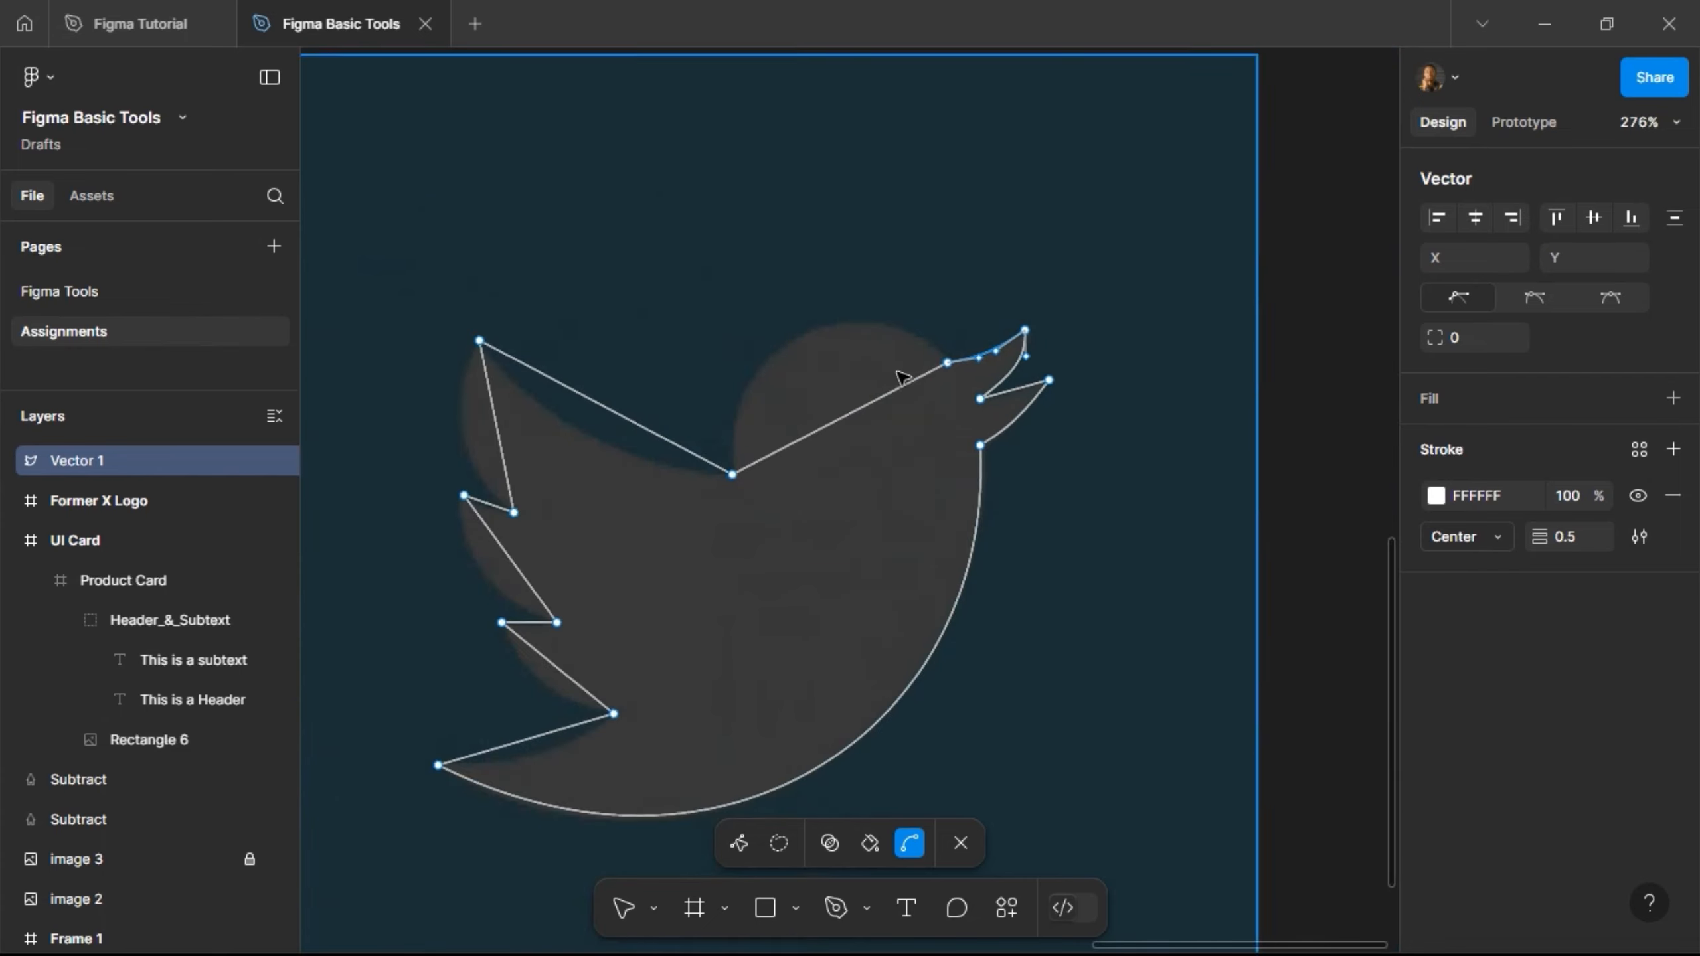
{"action": "scroll", "coordinate": [876, 385], "scroll_direction": "up", "scroll_amount": 3}
{"action": "left_click", "coordinate": [819, 443]}
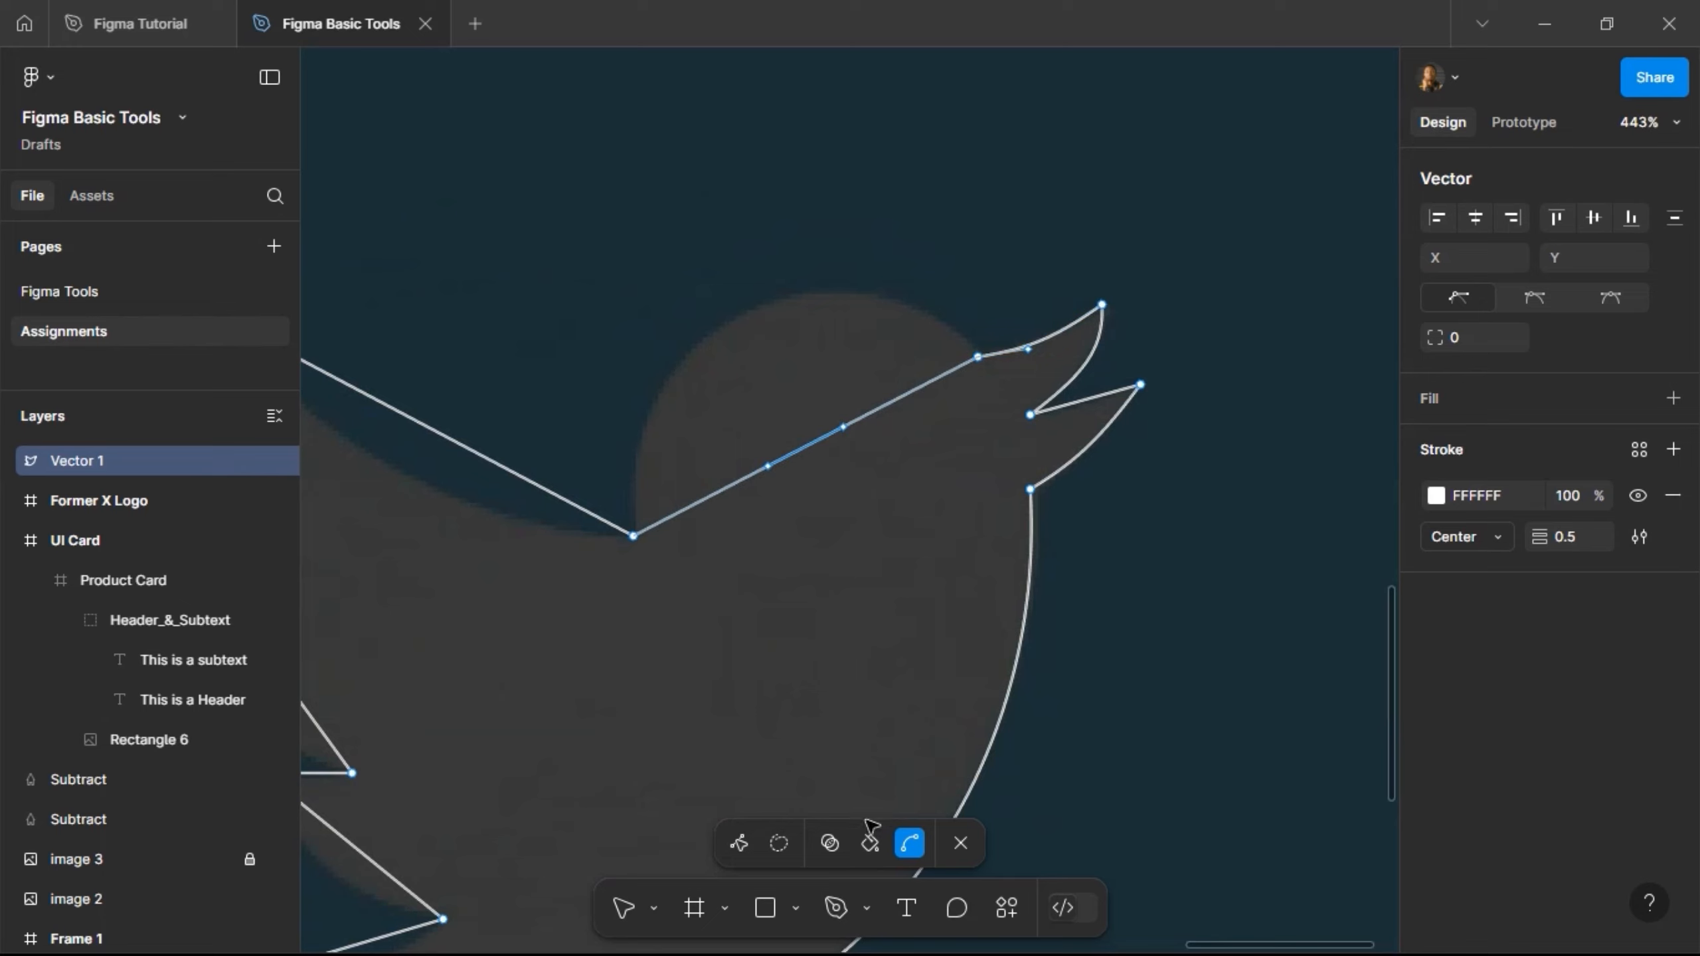
{"action": "left_click_drag", "start_coordinate": [787, 434], "coordinate": [741, 317]}
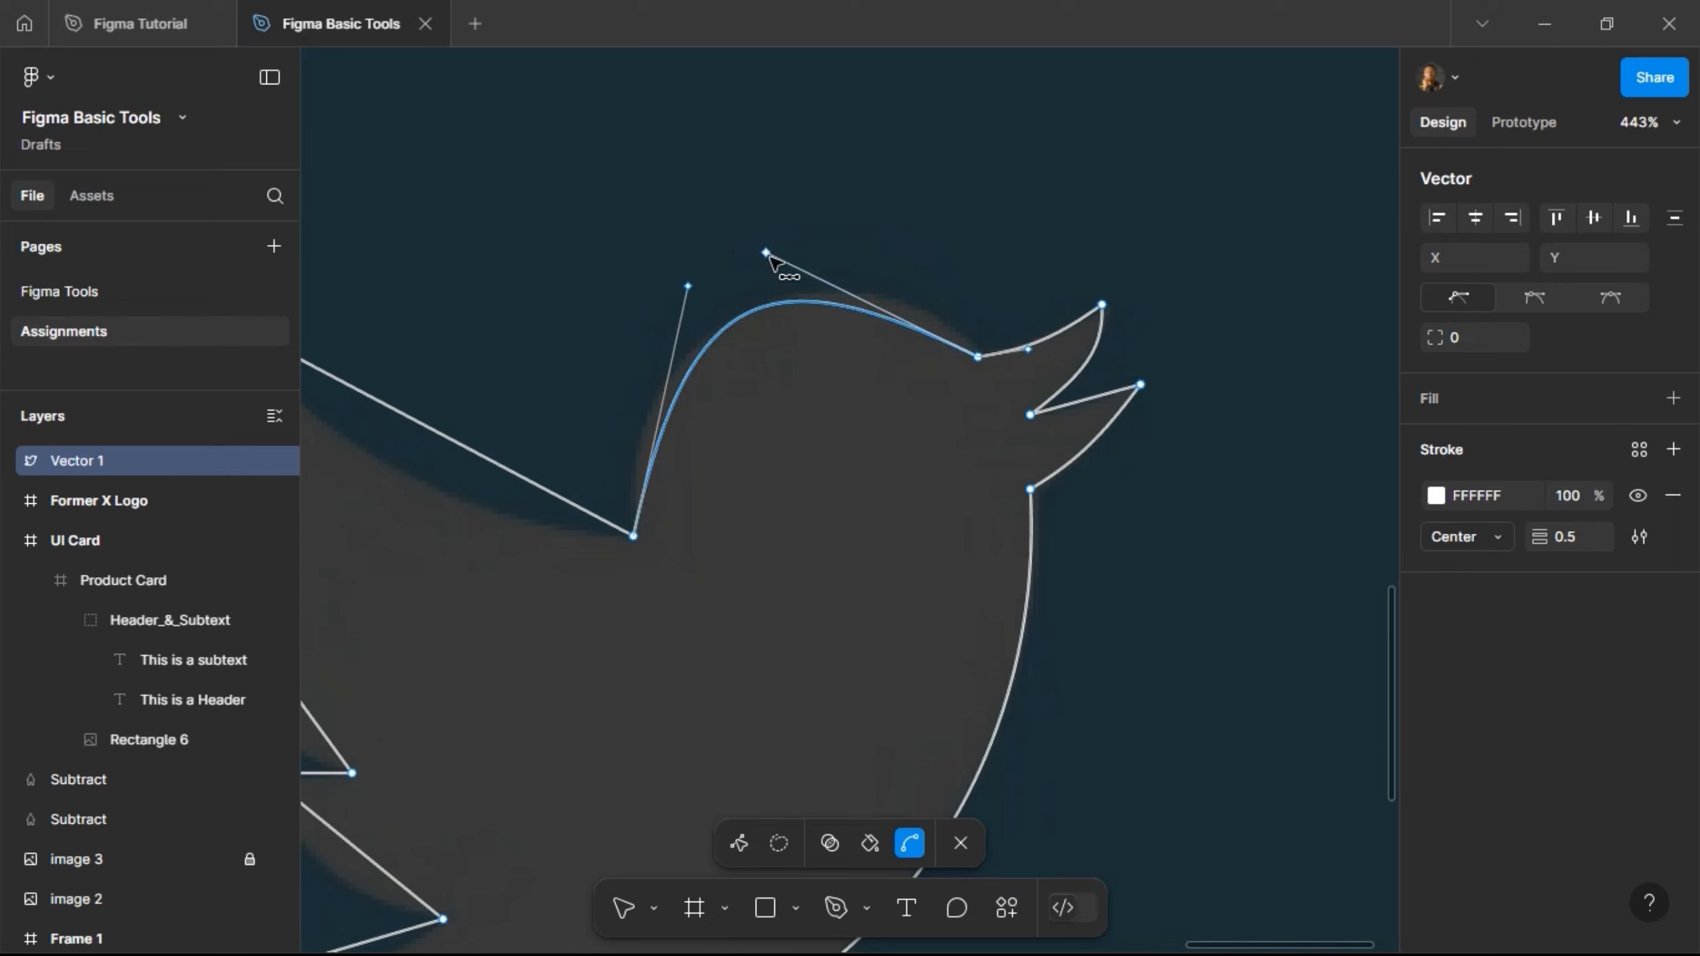
{"action": "left_click_drag", "start_coordinate": [766, 253], "coordinate": [771, 258]}
{"action": "key", "text": "ctrl+z"}
{"action": "left_click_drag", "start_coordinate": [765, 253], "coordinate": [886, 235]}
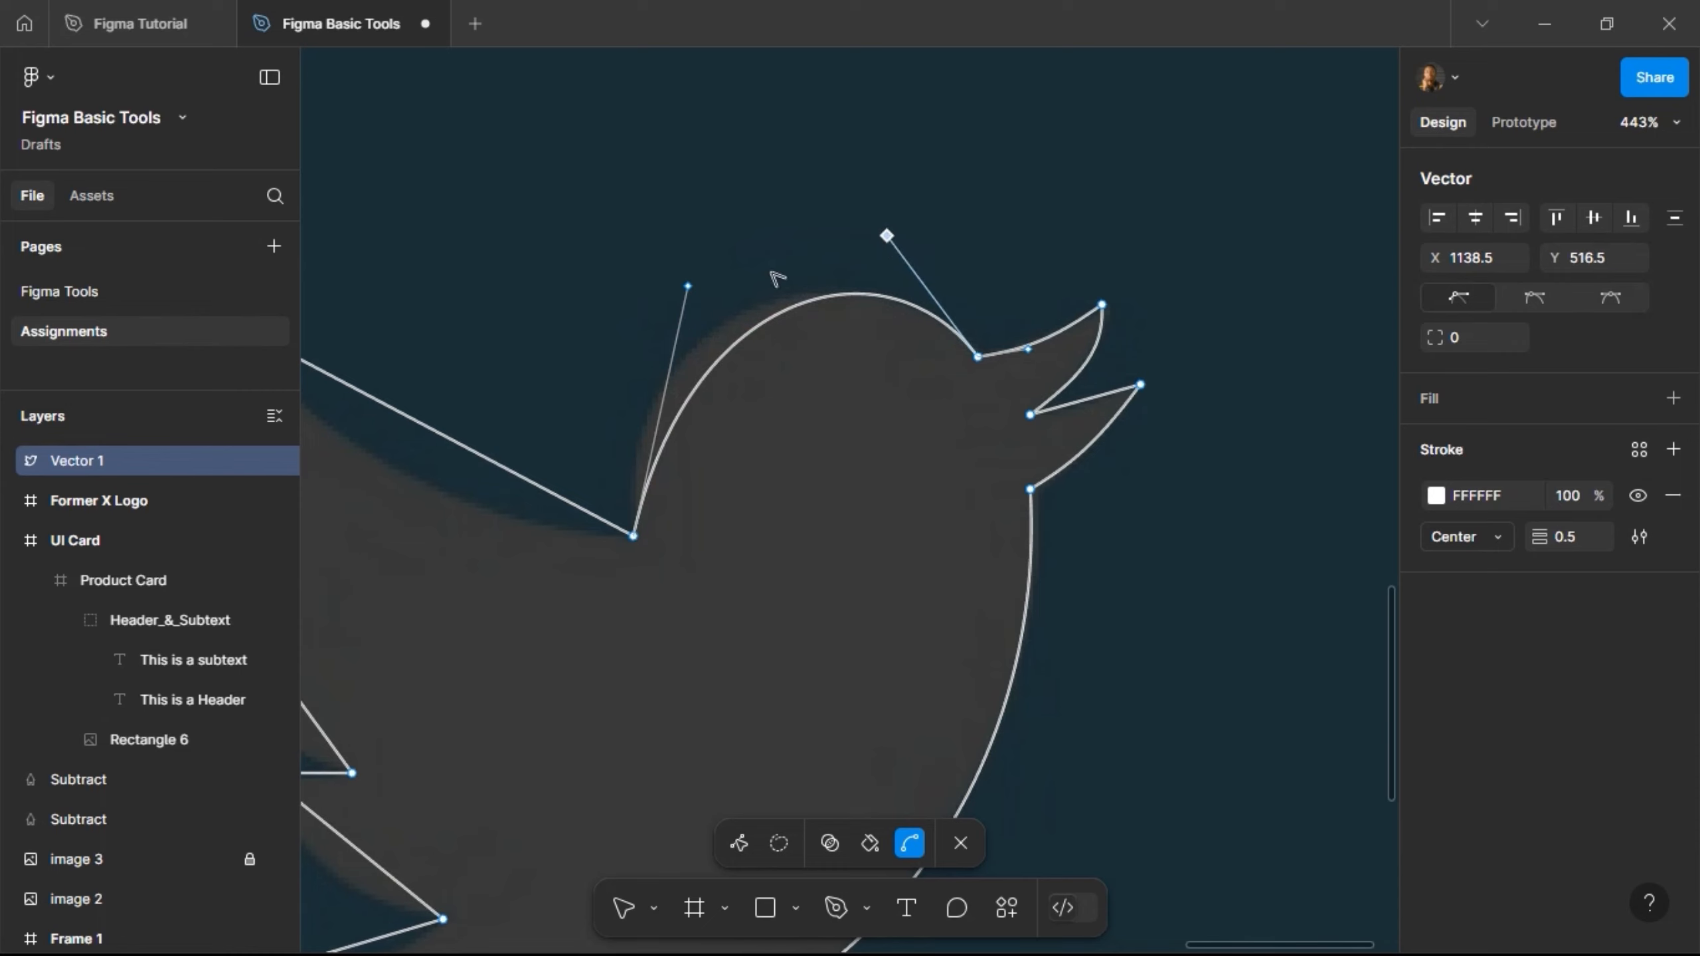
{"action": "left_click_drag", "start_coordinate": [687, 286], "coordinate": [611, 282]}
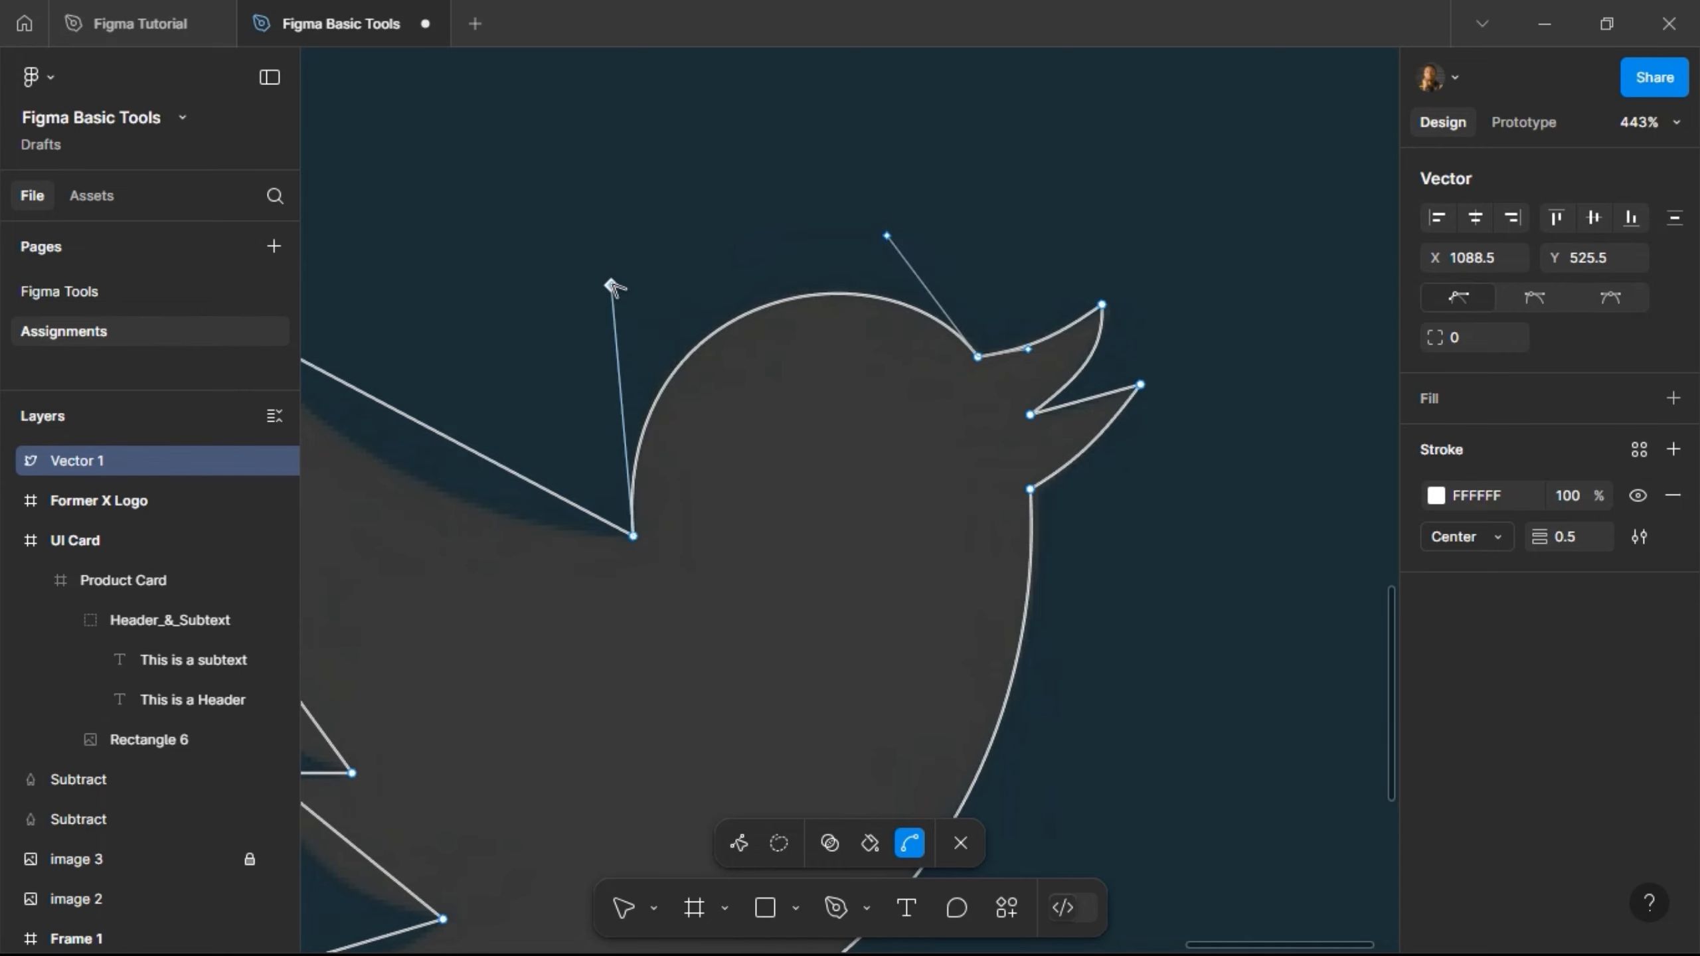
{"action": "left_click", "coordinate": [886, 236]}
{"action": "left_click_drag", "start_coordinate": [884, 239], "coordinate": [885, 236]}
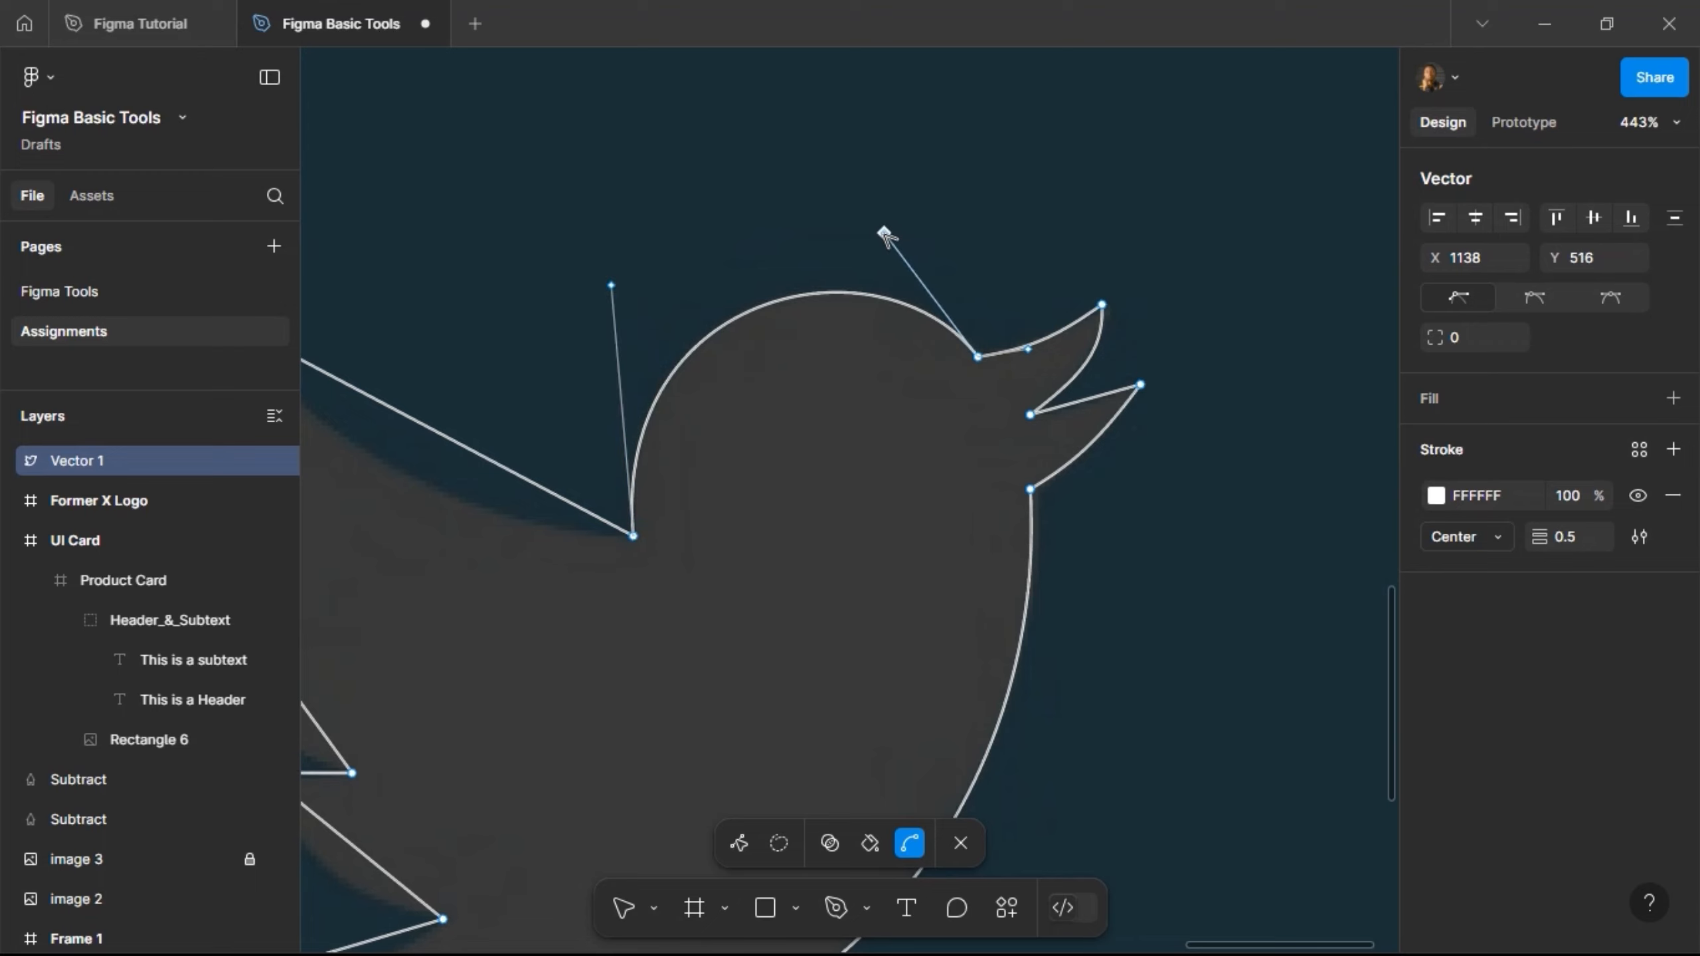
Step: Bend the straight segment from the neck to the upper wing tip inward to follow the wing's top edge
{"action": "left_click_drag", "start_coordinate": [590, 492], "coordinate": [957, 454]}
{"action": "left_click", "coordinate": [830, 412]}
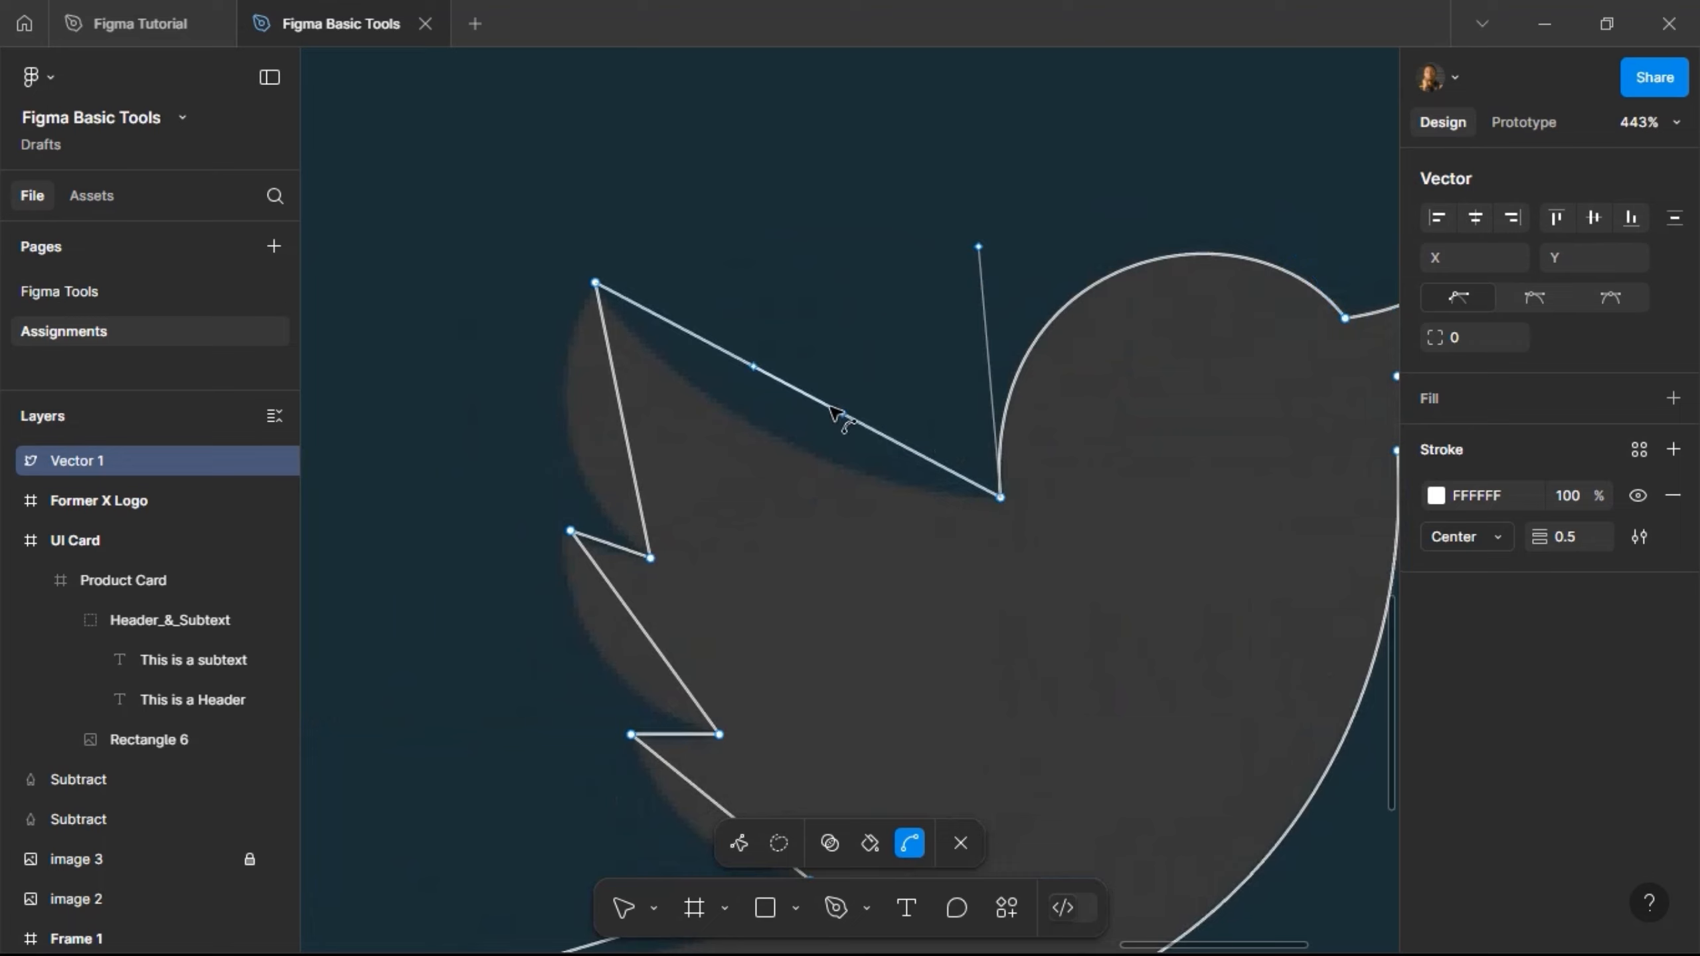
{"action": "left_click_drag", "start_coordinate": [813, 396], "coordinate": [810, 487]}
Step: Bend the outer edge of the uppermost wing feather outward and adjust its lower handle to match the traced bird
{"action": "left_click", "coordinate": [620, 420]}
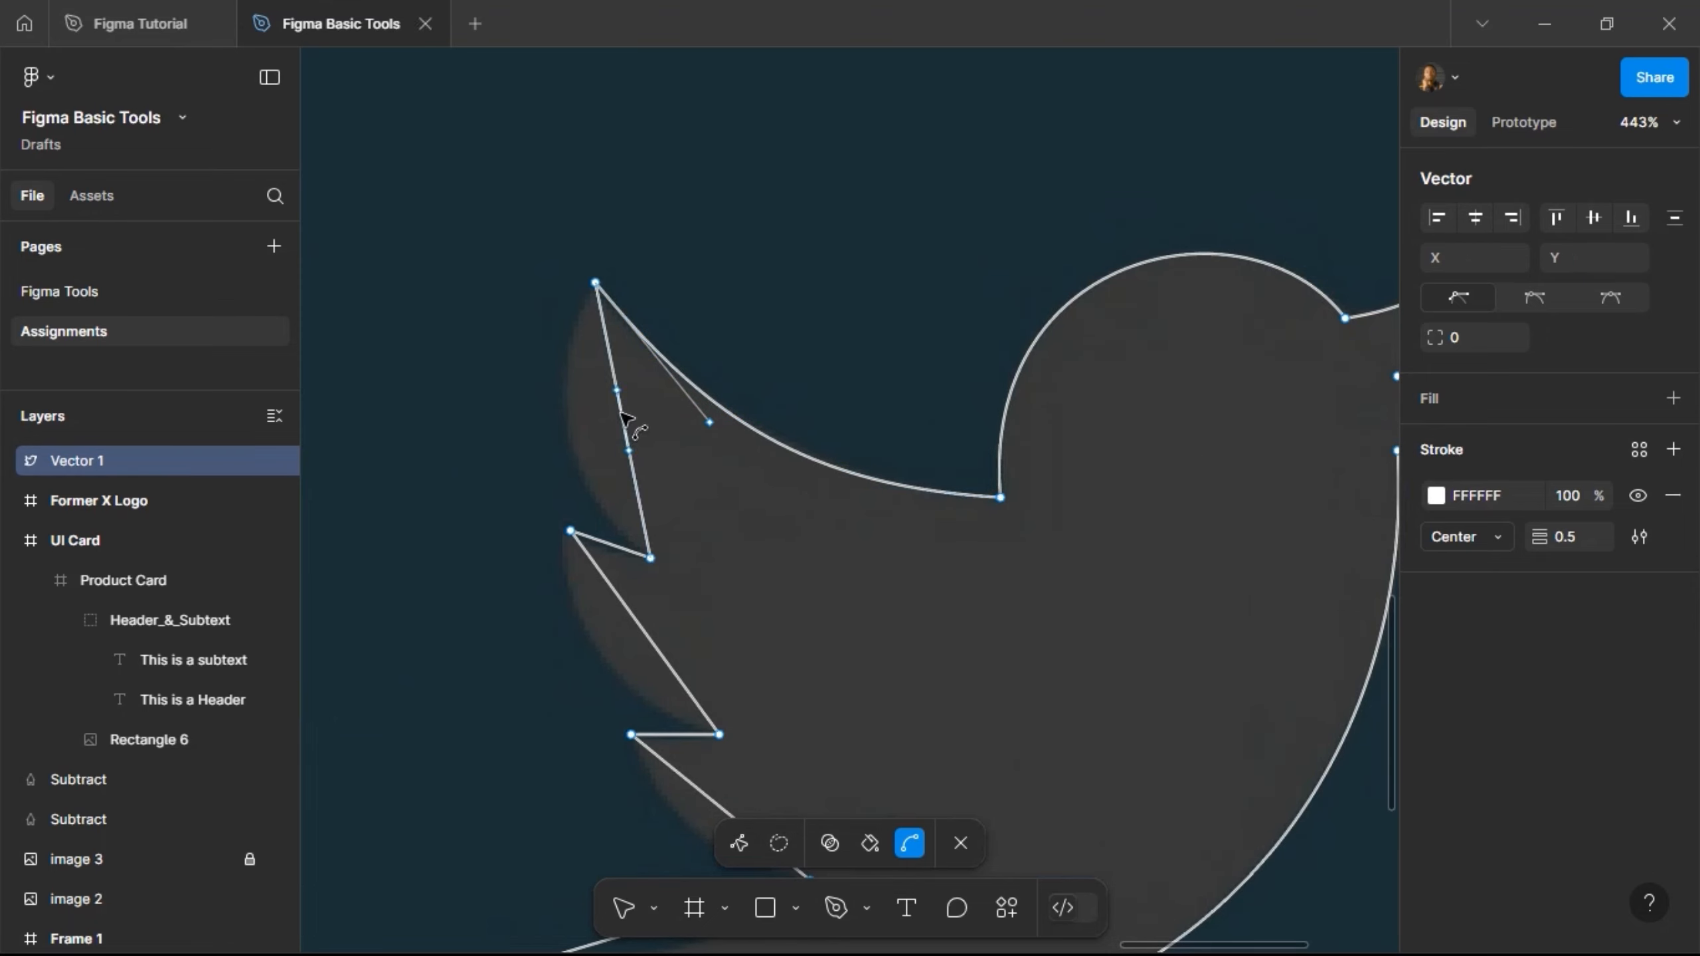
{"action": "left_click_drag", "start_coordinate": [620, 420], "coordinate": [545, 377]}
{"action": "left_click_drag", "start_coordinate": [555, 462], "coordinate": [548, 464]}
Step: Bend the outer edge of the middle wing feather outward and adjust its lower handle to follow the bird's outline
{"action": "scroll", "coordinate": [731, 412], "scroll_direction": "down", "scroll_amount": 2}
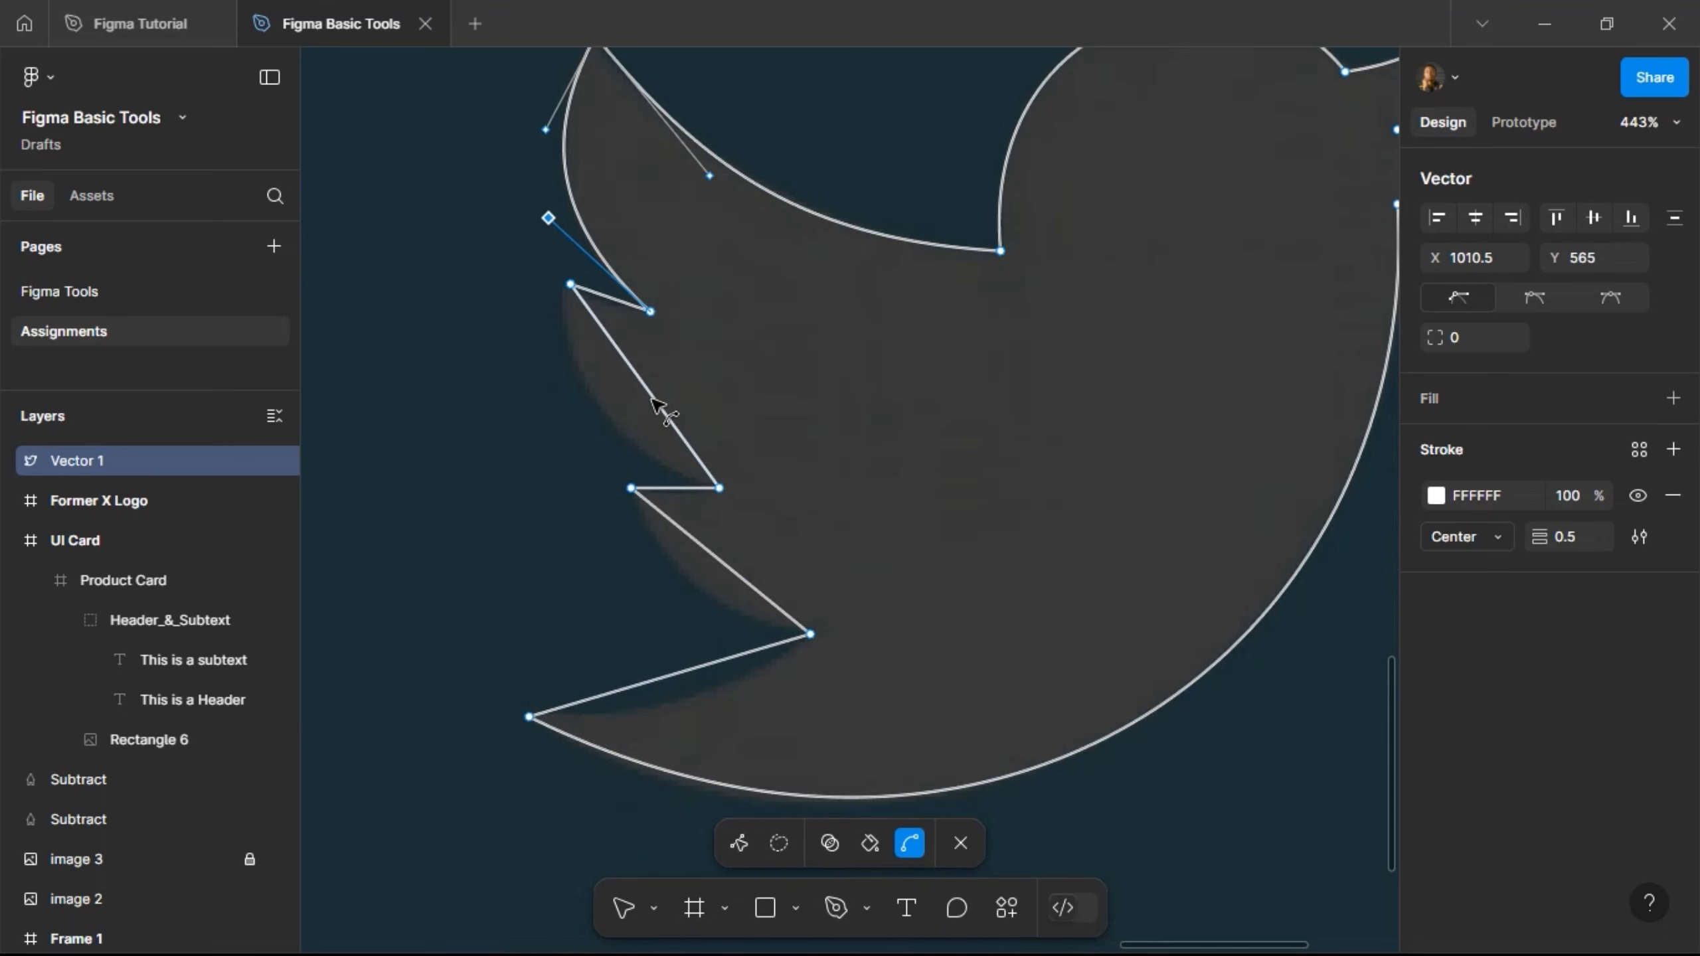
{"action": "left_click_drag", "start_coordinate": [656, 402], "coordinate": [542, 348]}
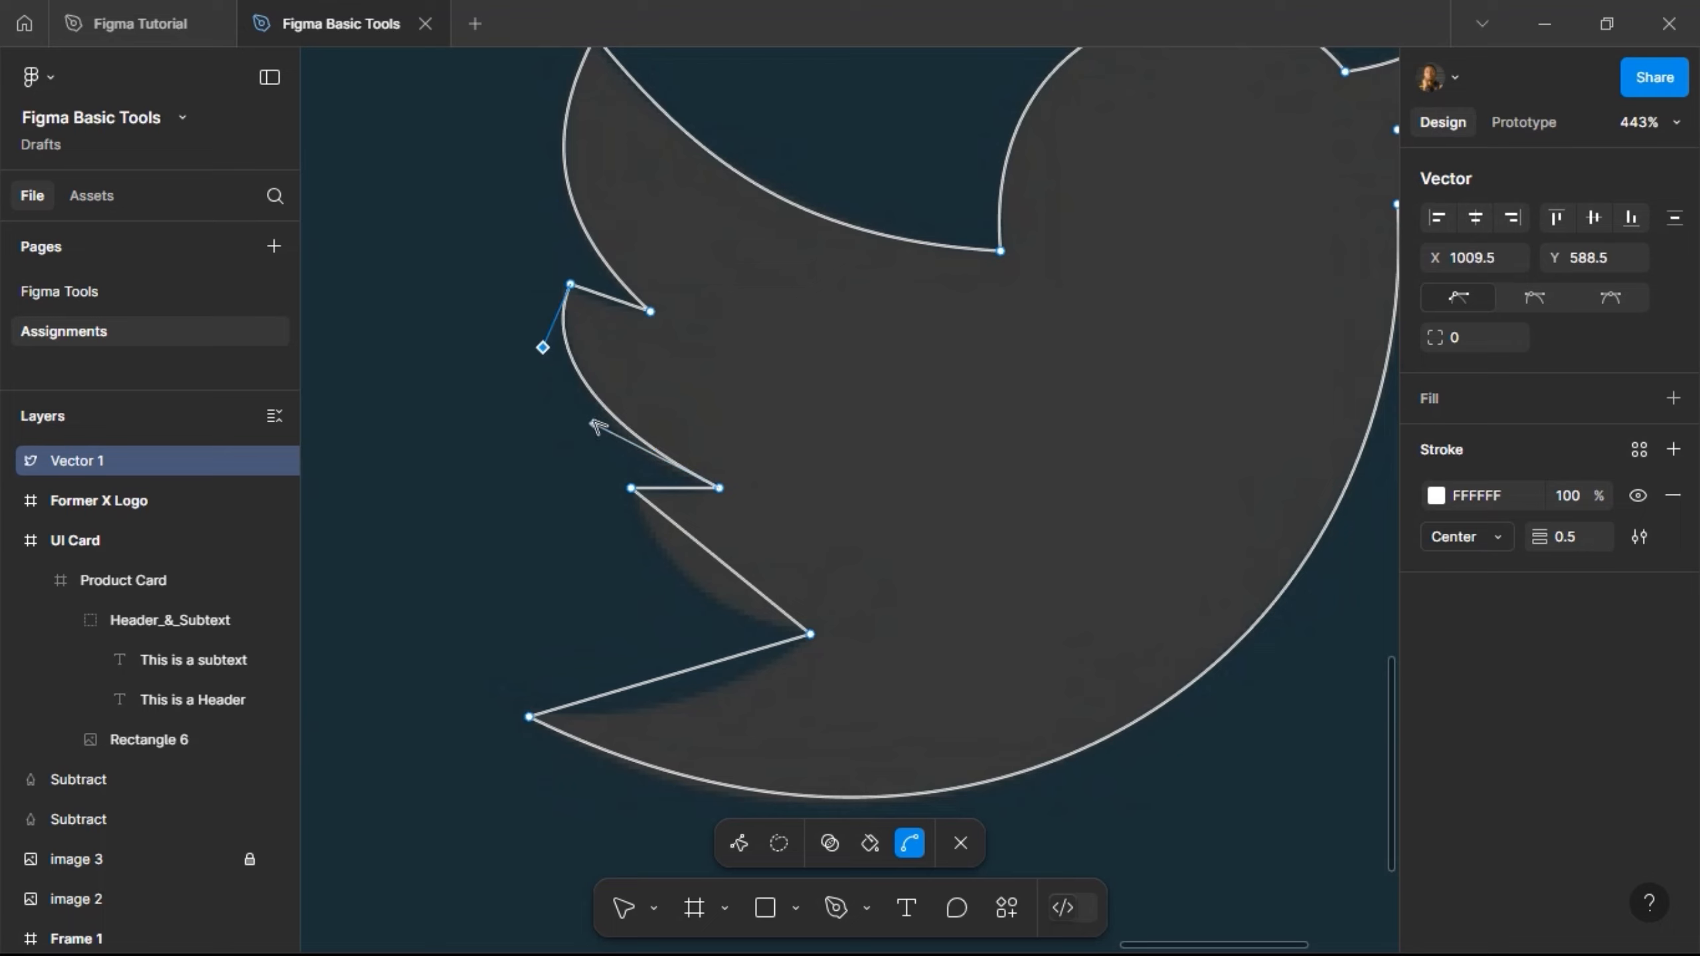
{"action": "left_click_drag", "start_coordinate": [593, 423], "coordinate": [609, 458]}
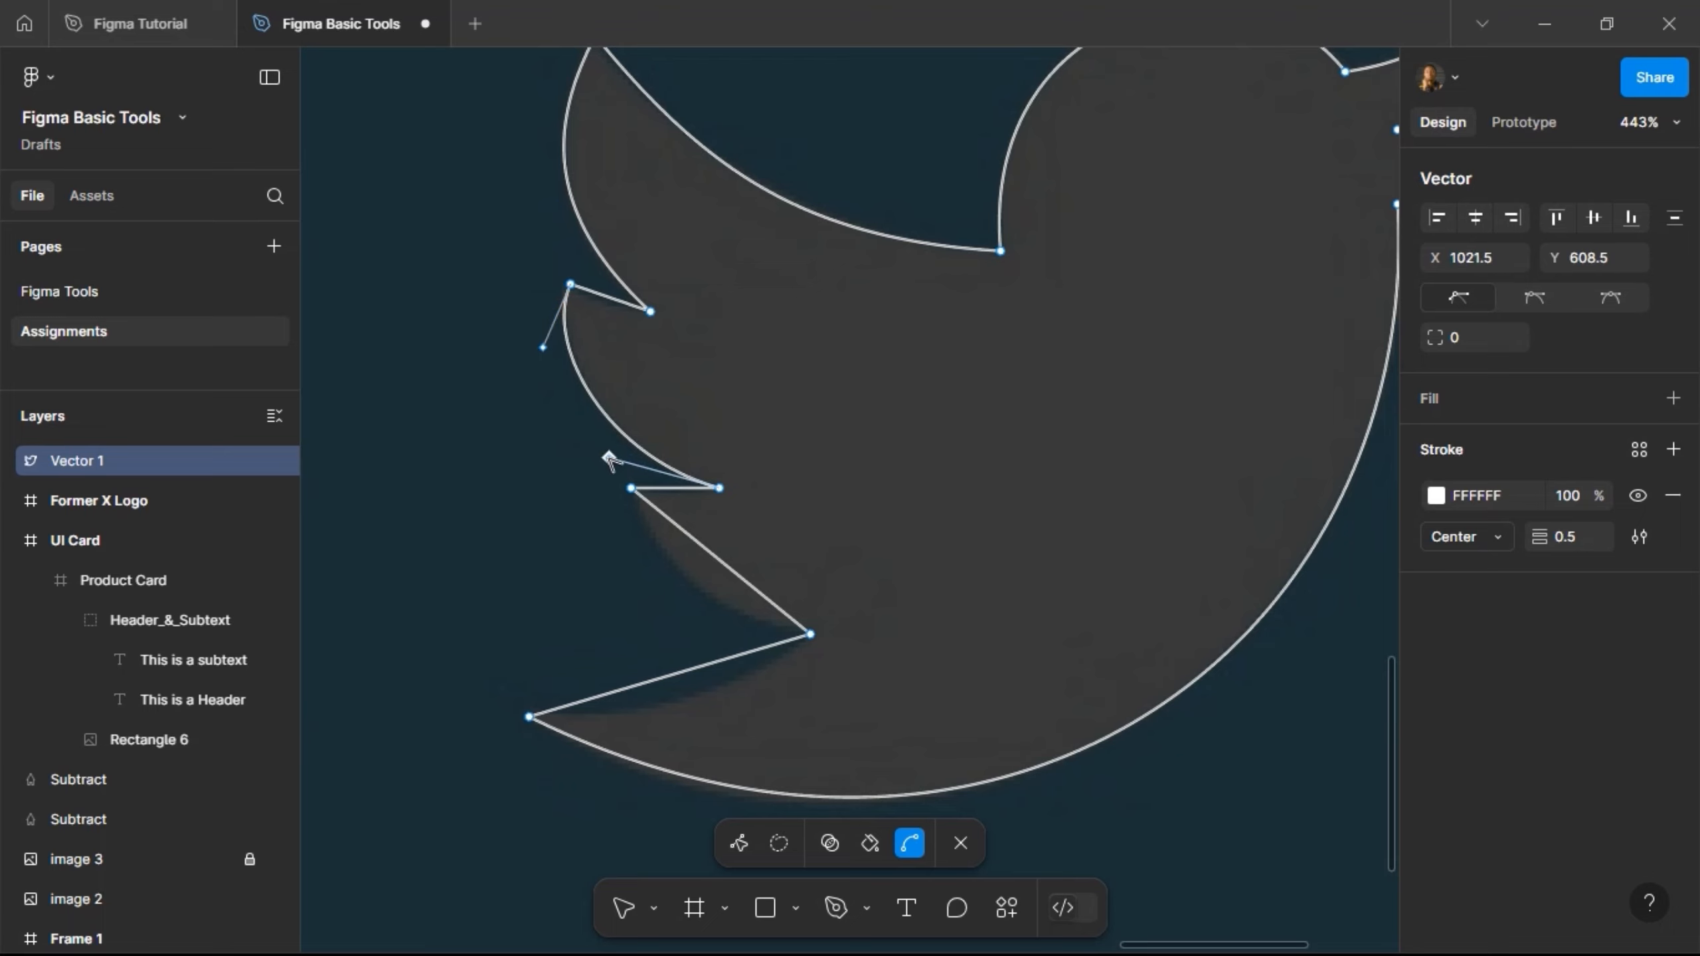
Step: Bend the lowest feather's outer edge and the tail's upper edge to match the bird, and finish editing the path
{"action": "left_click", "coordinate": [708, 552]}
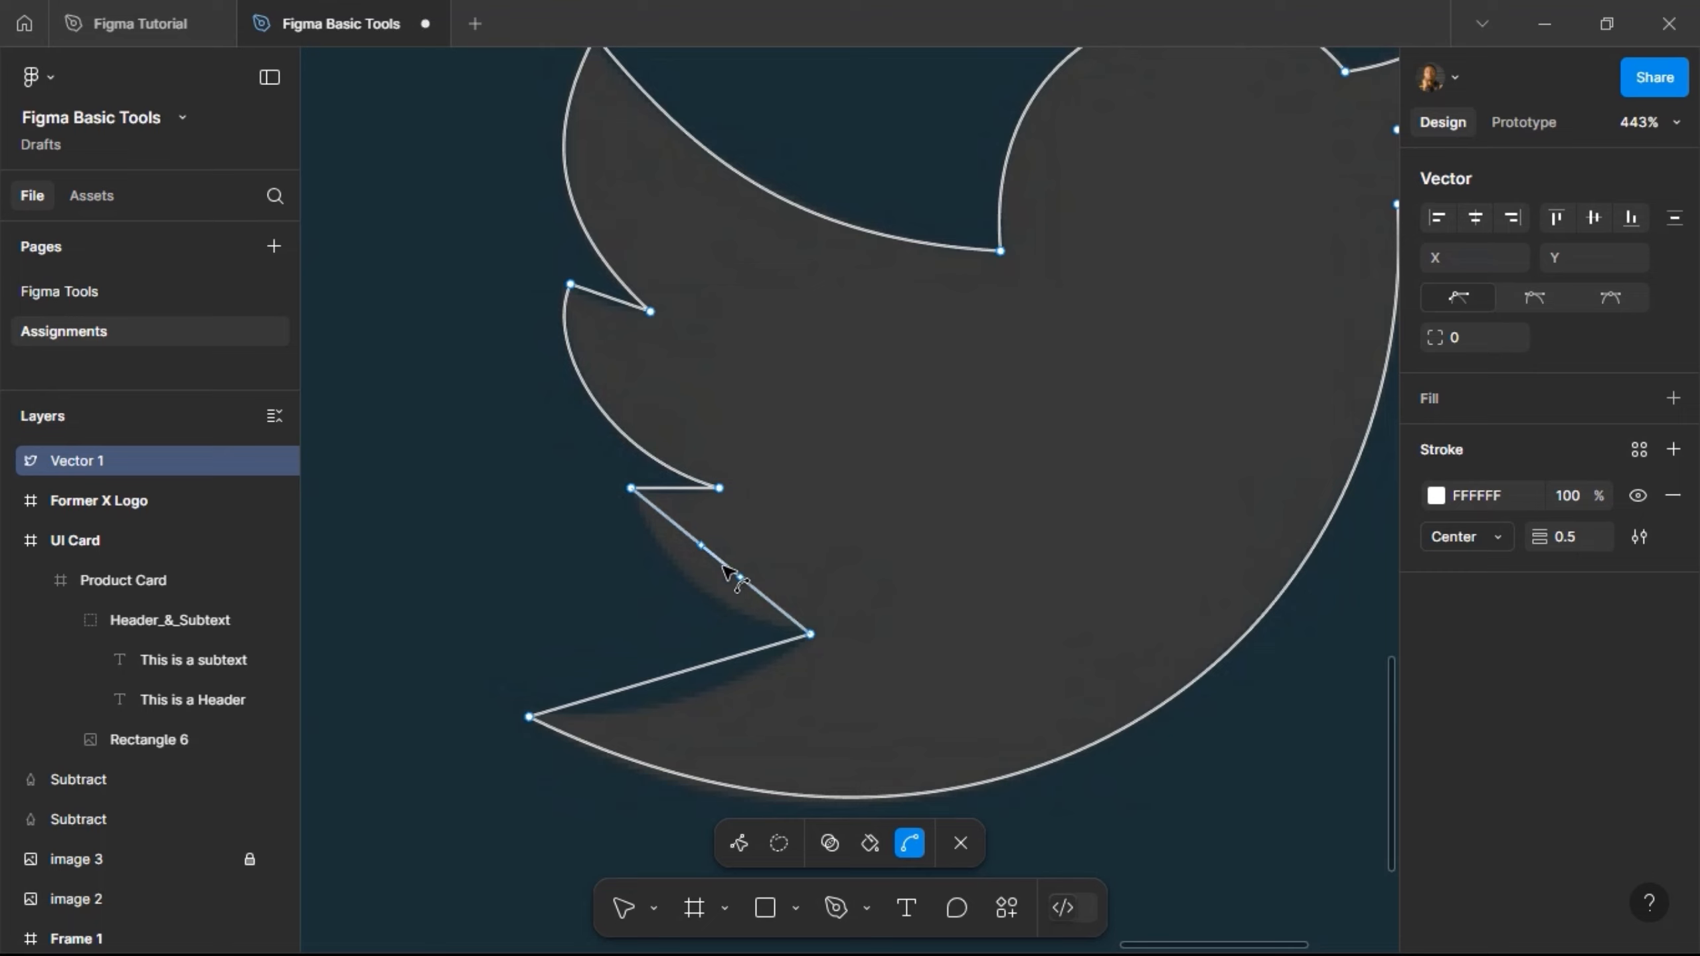
{"action": "left_click_drag", "start_coordinate": [727, 567], "coordinate": [708, 597]}
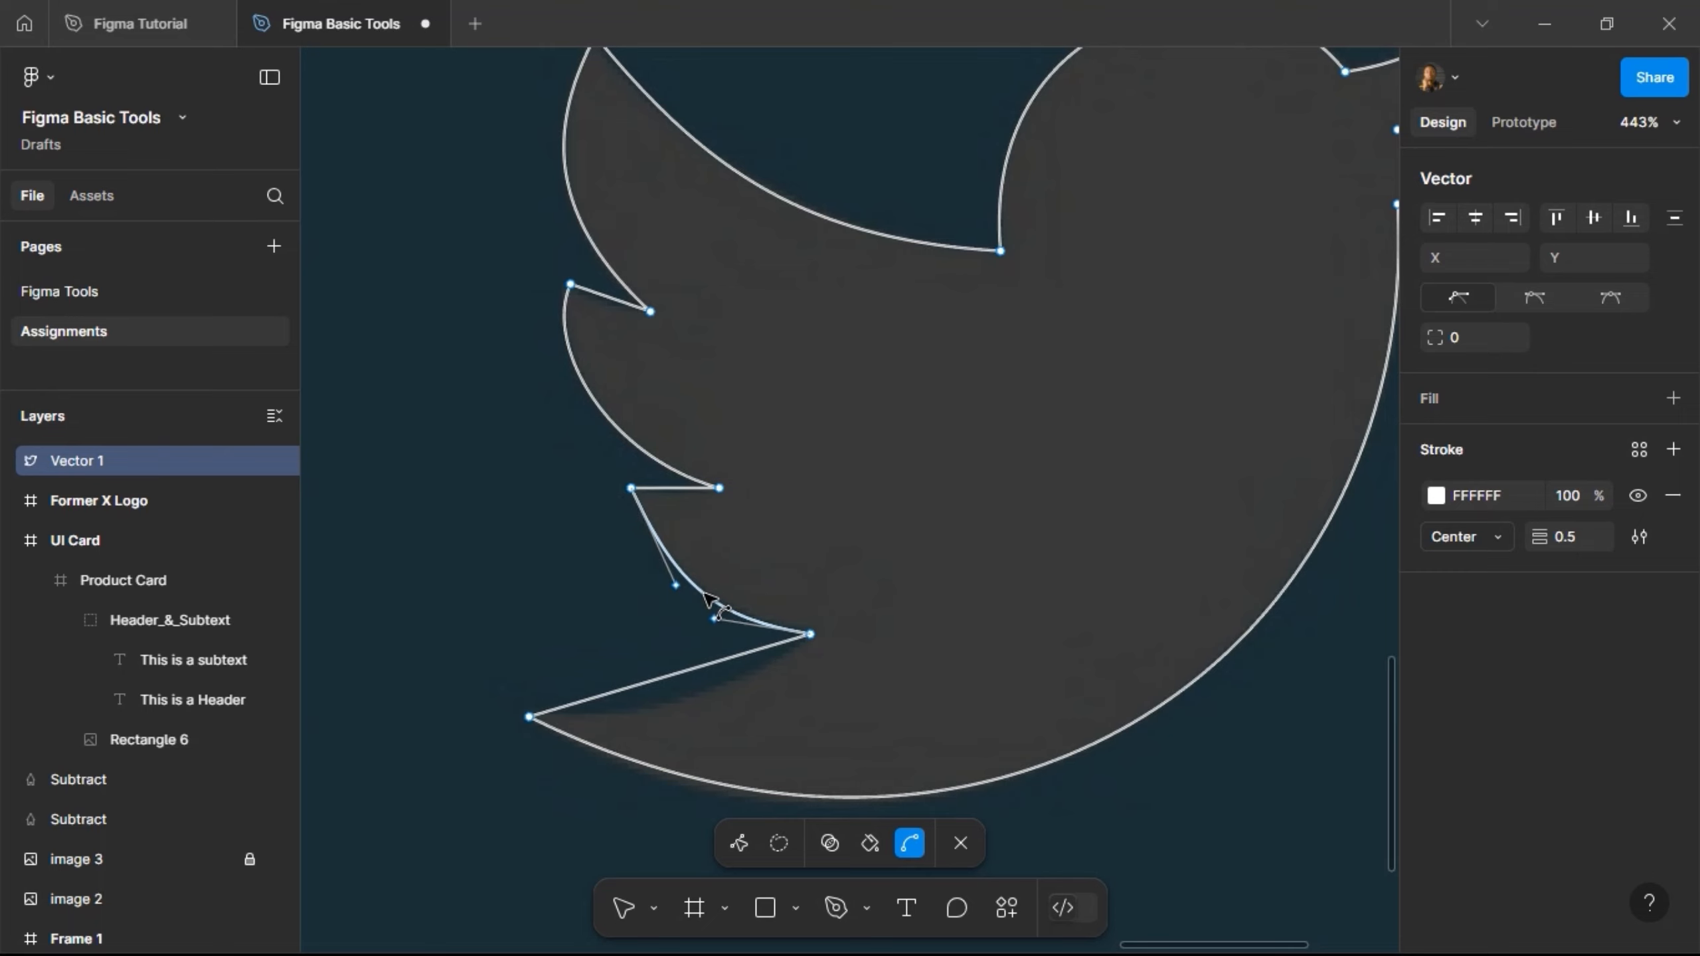
{"action": "left_click", "coordinate": [694, 673]}
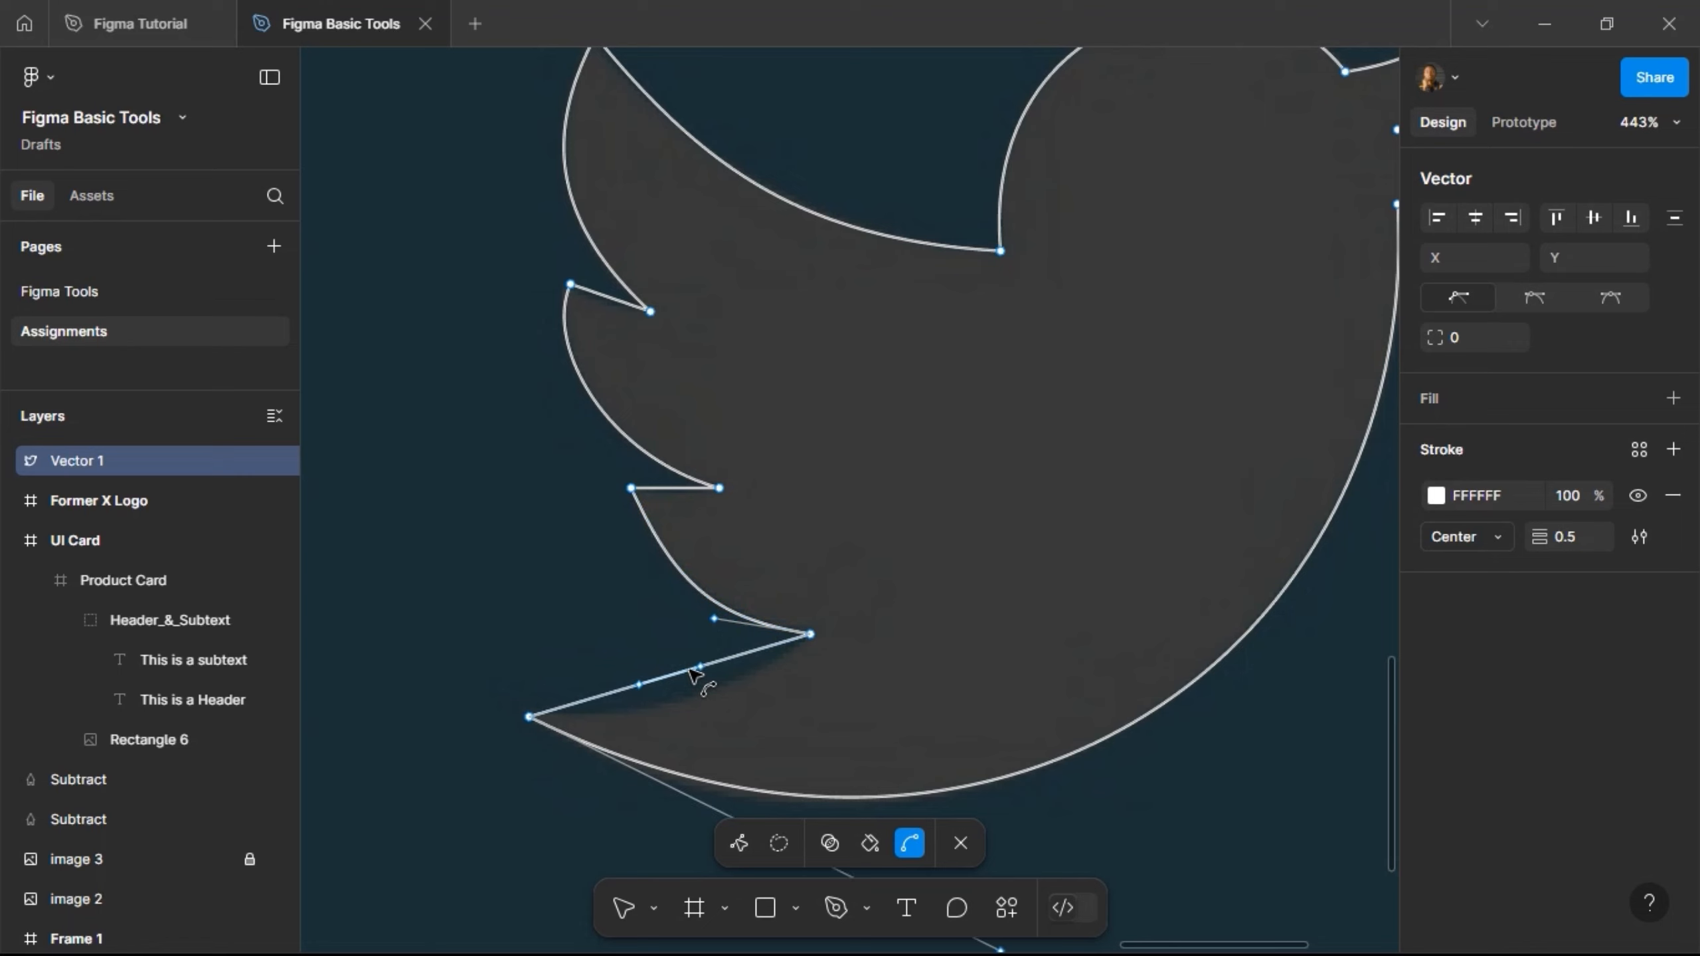
{"action": "left_click_drag", "start_coordinate": [690, 681], "coordinate": [713, 695]}
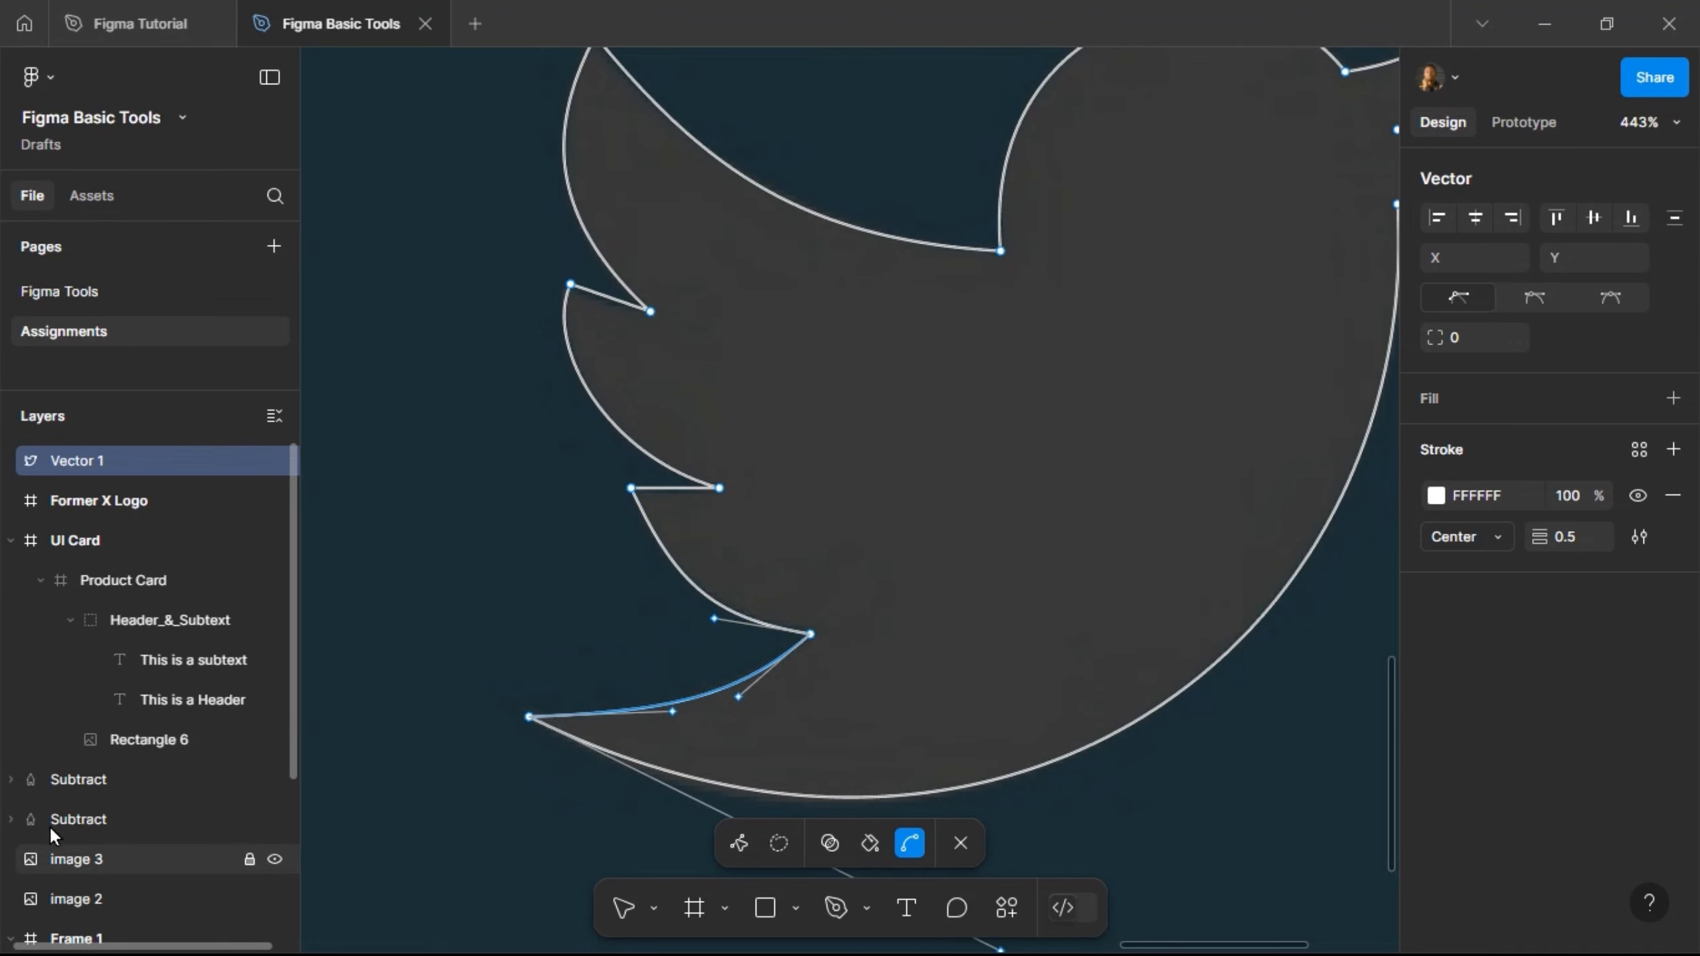
{"action": "scroll", "coordinate": [468, 646], "scroll_direction": "down", "scroll_amount": 5}
{"action": "scroll", "coordinate": [536, 627], "scroll_direction": "down", "scroll_amount": 2}
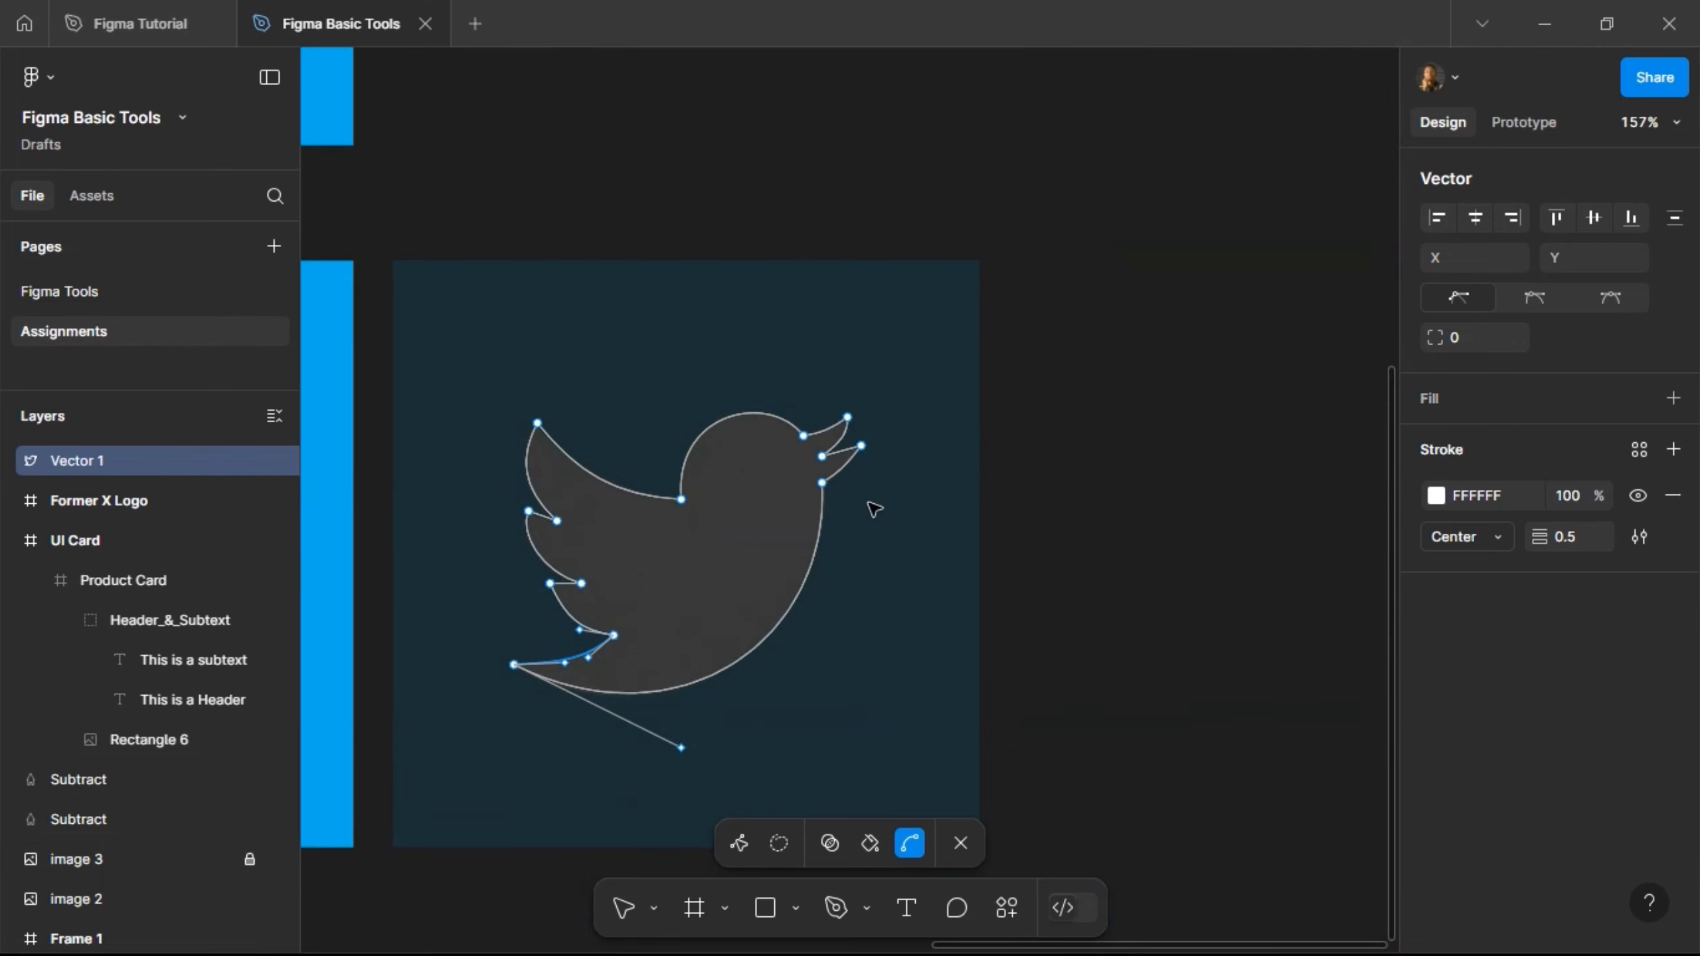
{"action": "key", "text": "Escape"}
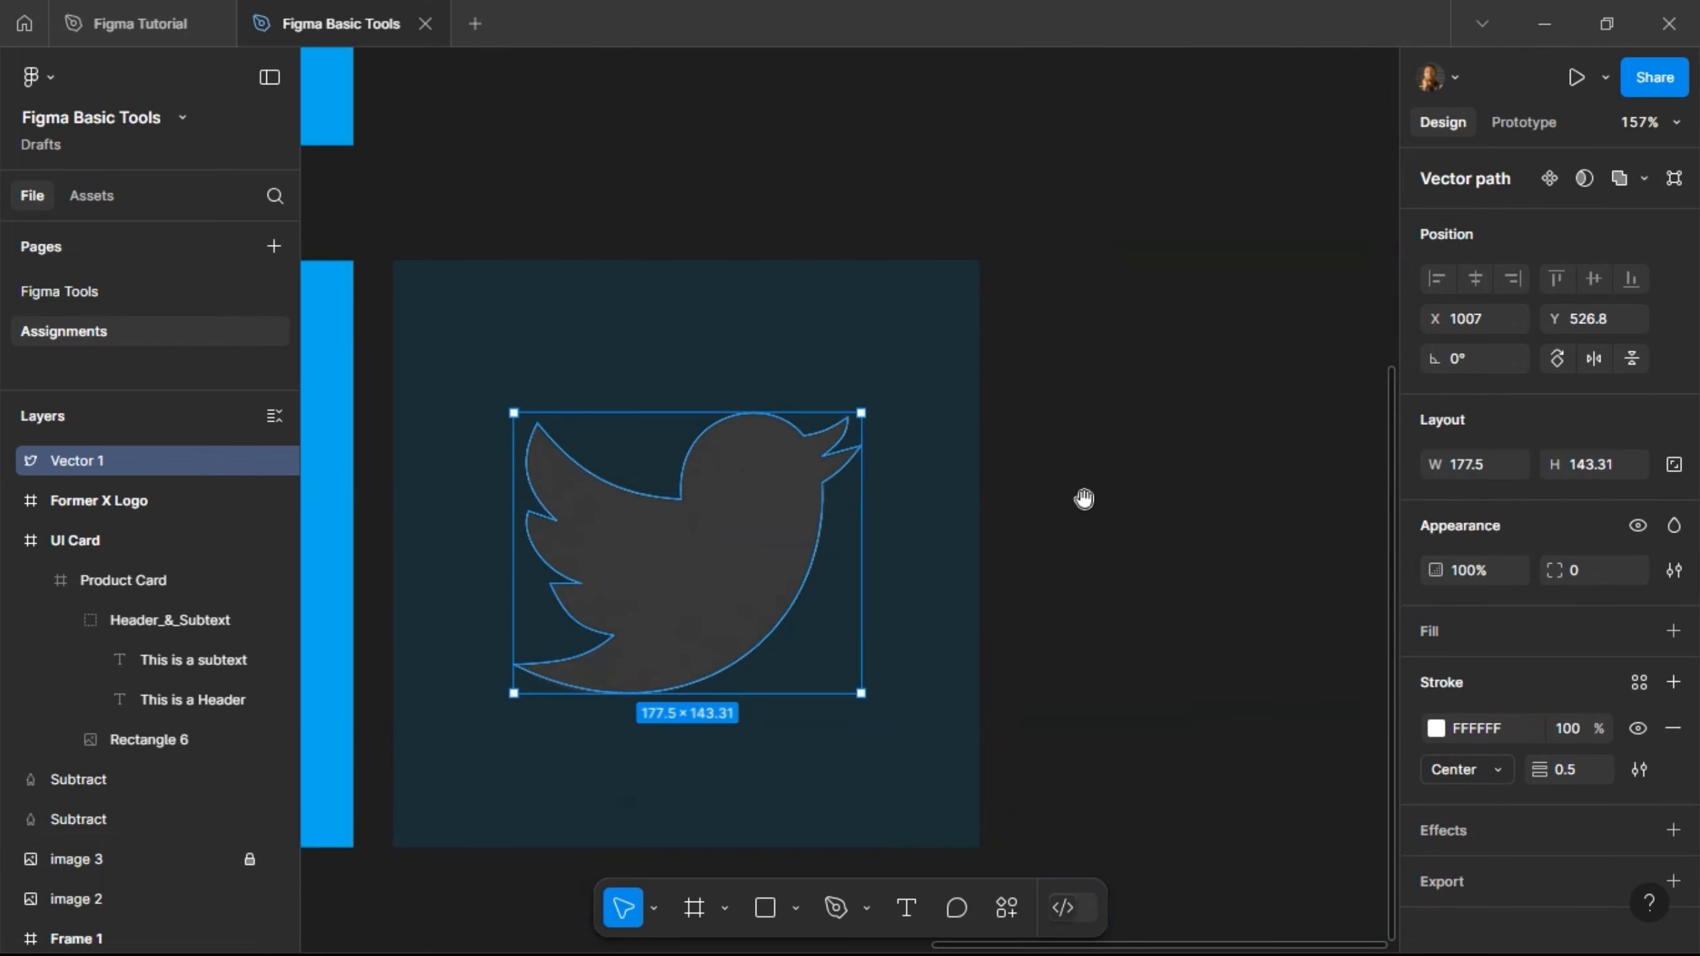
Step: Move the bird vector into the blue Former X Logo frame and center it horizontally and vertically
{"action": "left_click_drag", "start_coordinate": [1082, 498], "coordinate": [1249, 160]}
{"action": "scroll", "coordinate": [1268, 281], "scroll_direction": "down", "scroll_amount": 4}
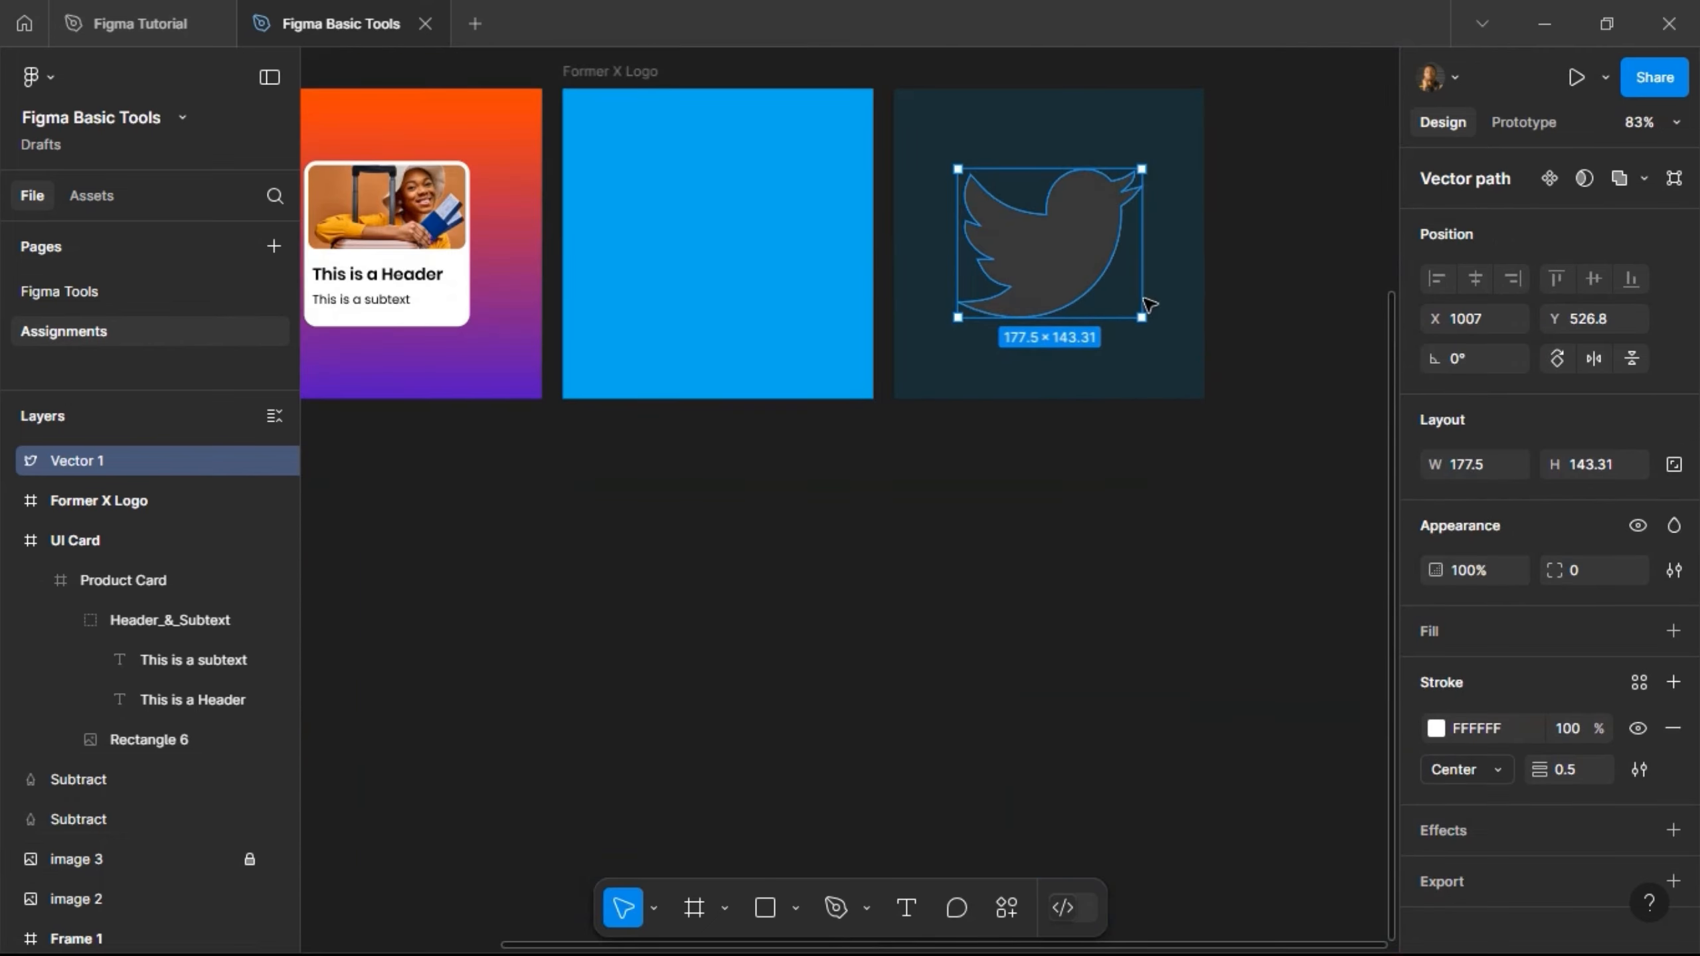
{"action": "left_click_drag", "start_coordinate": [1049, 242], "coordinate": [720, 246]}
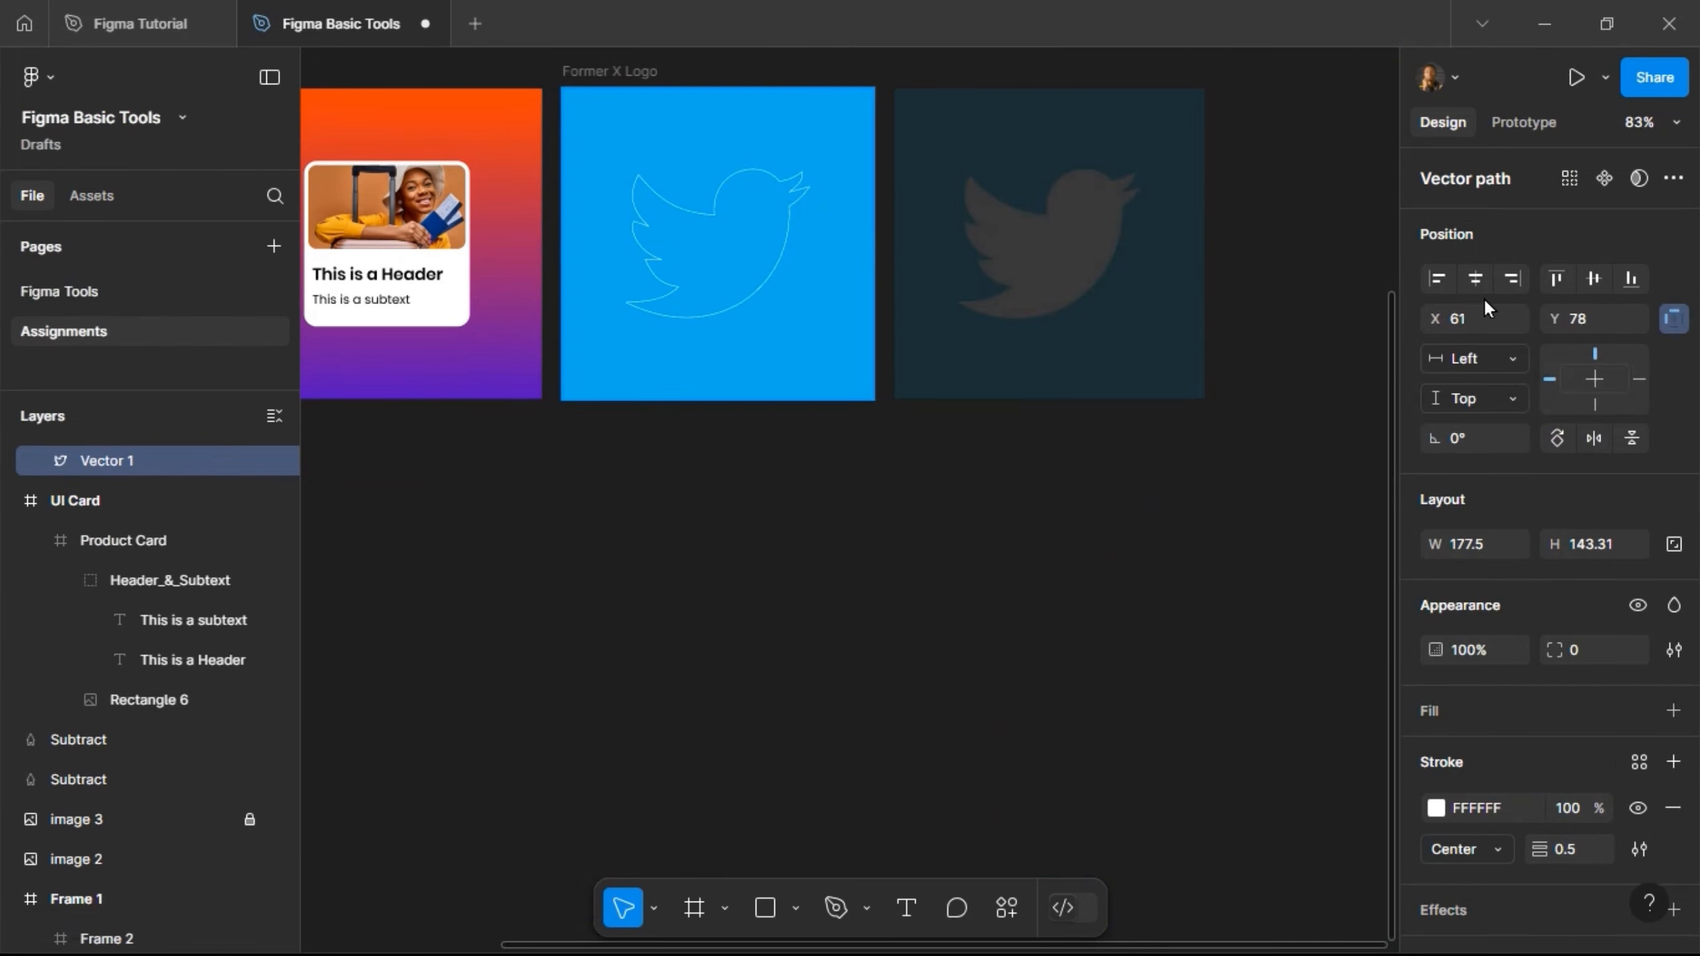
{"action": "left_click", "coordinate": [1475, 277]}
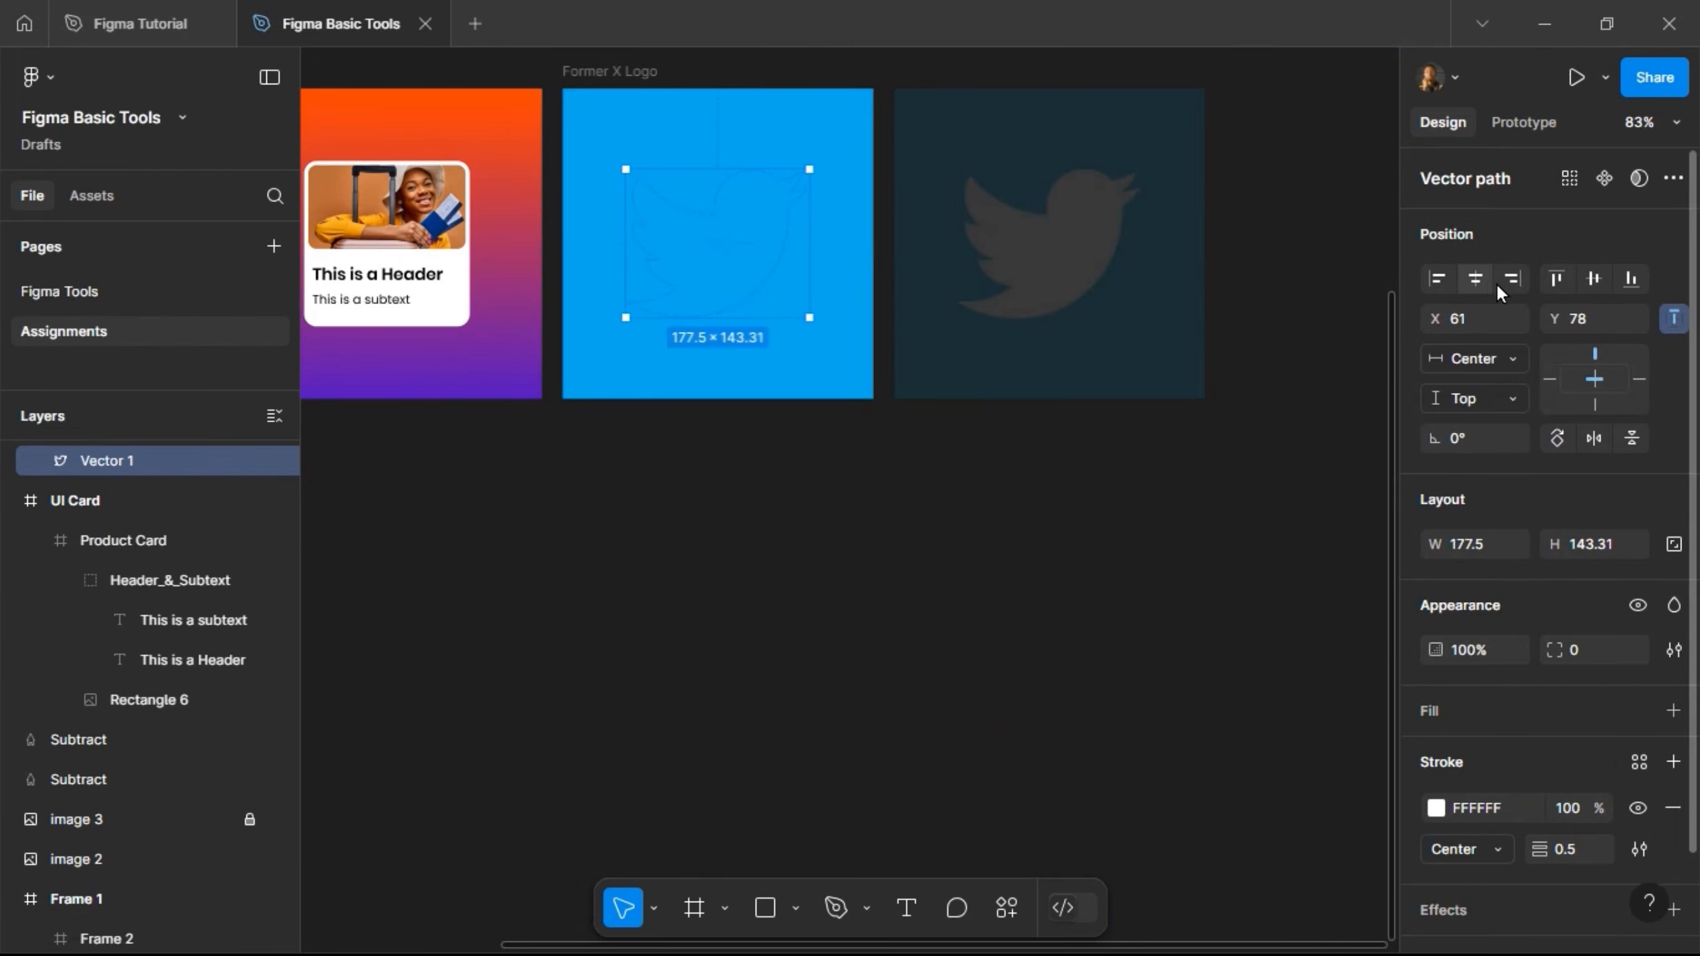
{"action": "left_click", "coordinate": [1596, 279]}
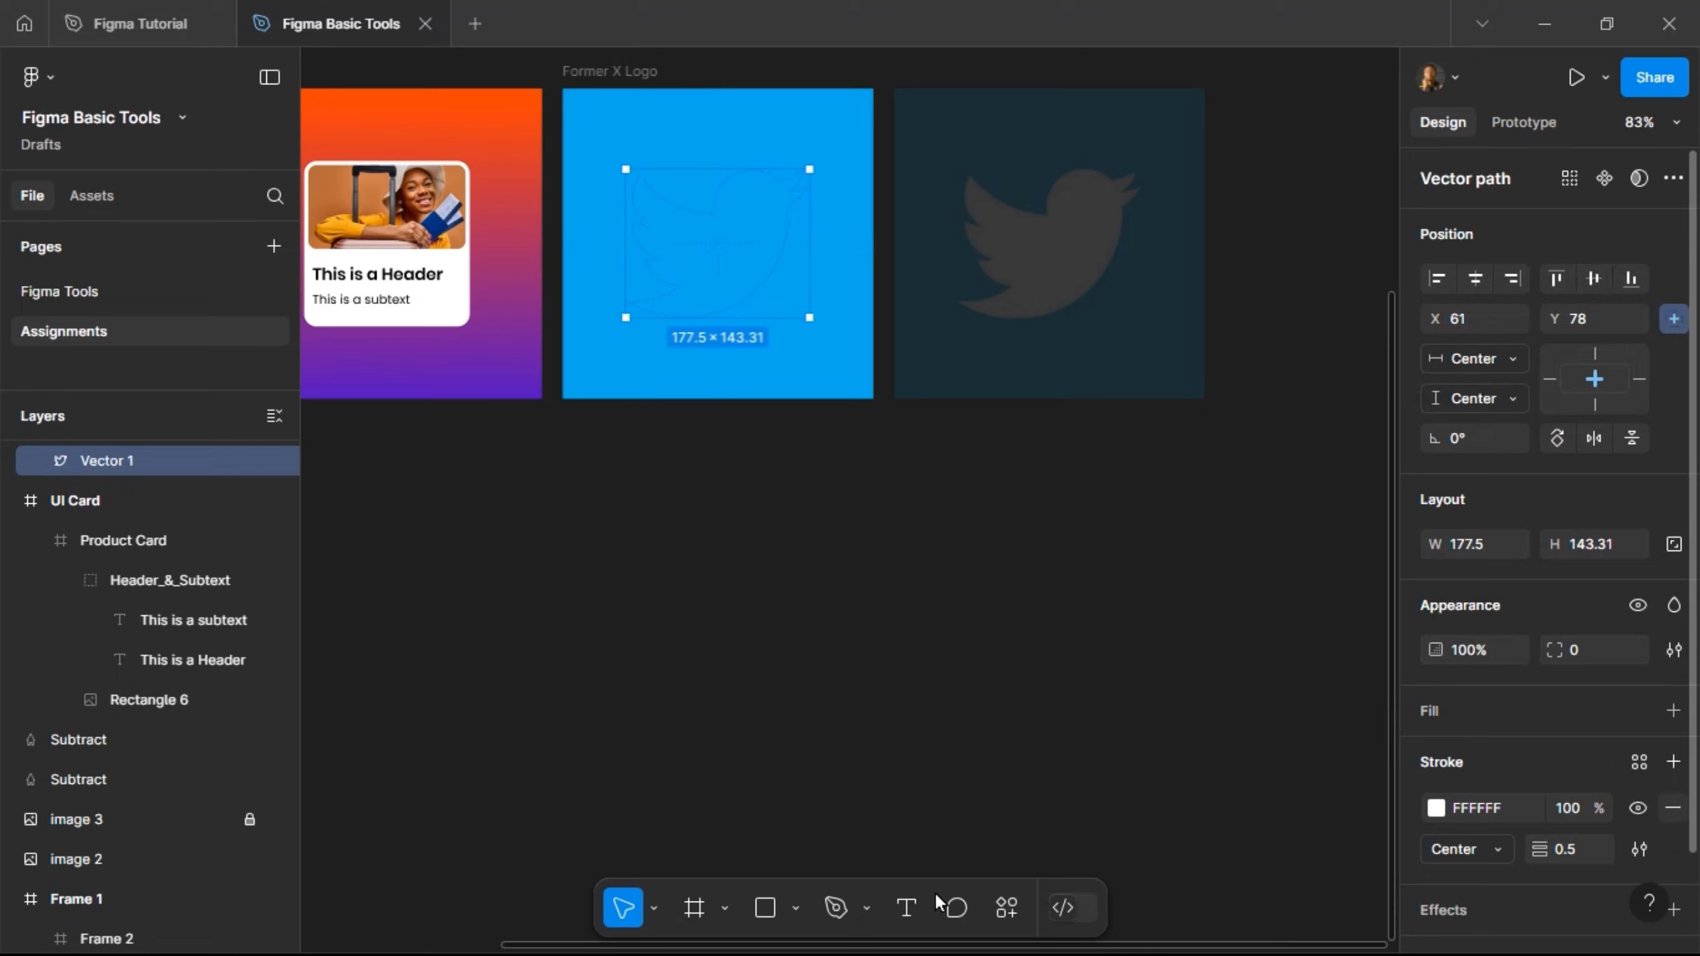
Step: Fill the closed bird outline using the Paint bucket in vector editing, and leave the editing mode
{"action": "key", "text": "Return"}
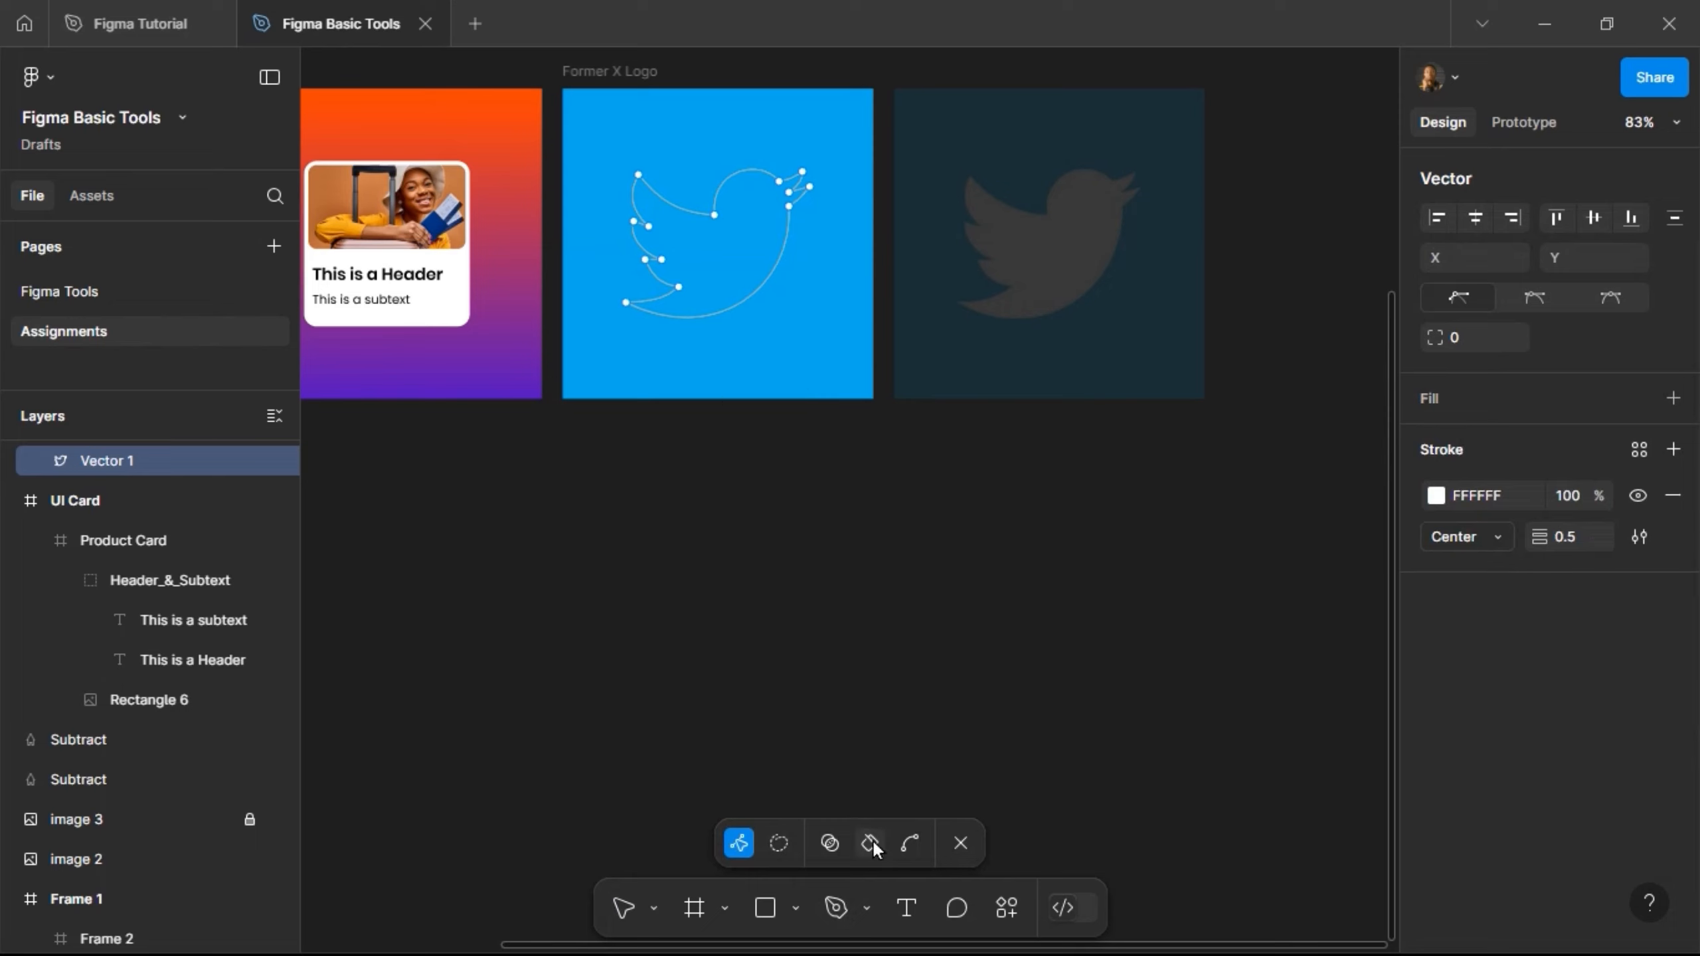
{"action": "left_click", "coordinate": [870, 844]}
{"action": "left_click", "coordinate": [728, 279]}
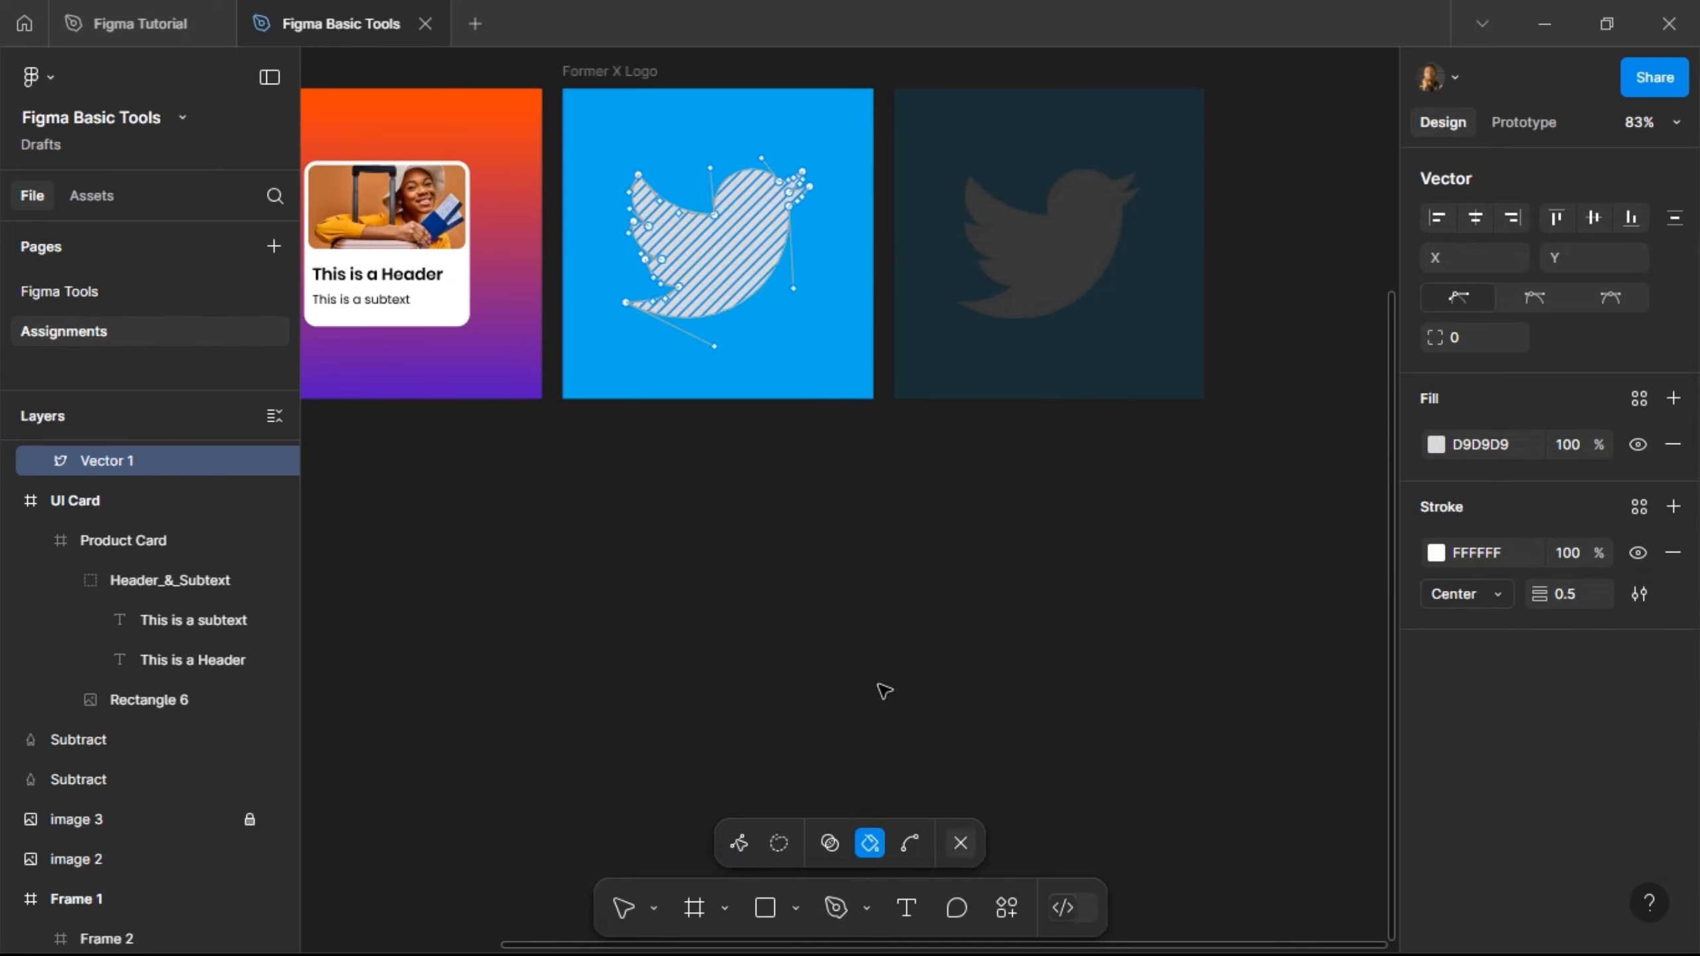
{"action": "key", "text": "Escape"}
{"action": "key", "text": "Return"}
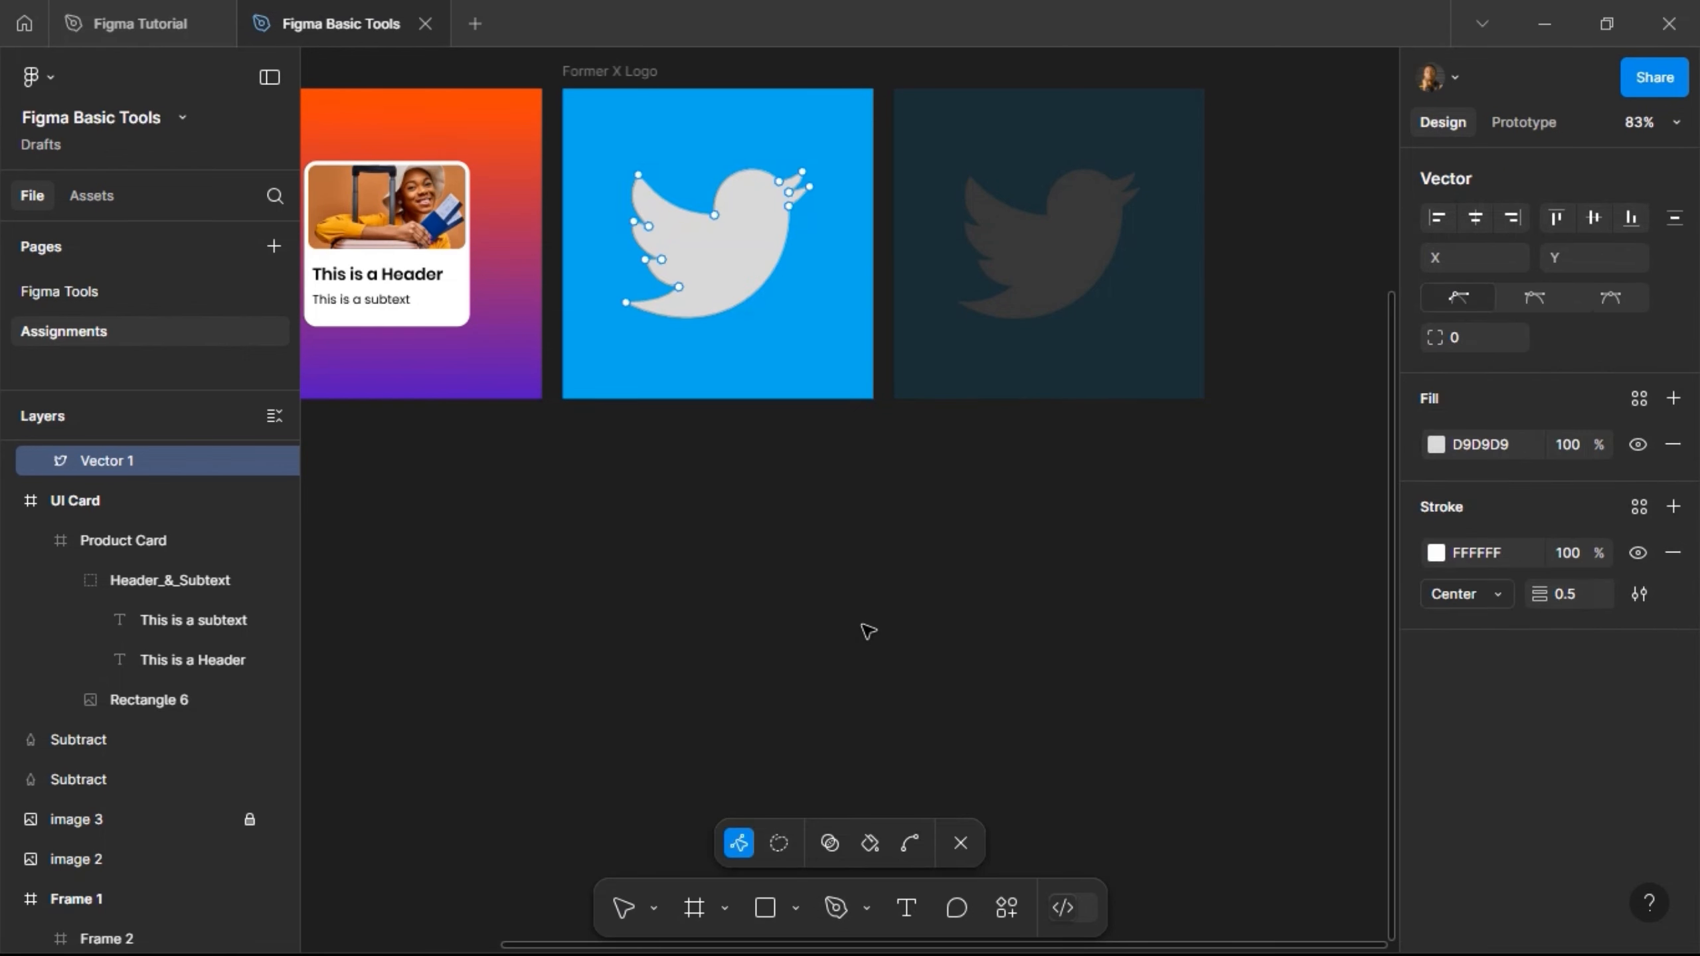
{"action": "key", "text": "Escape"}
Step: Remove the bird vector's stroke and set its fill color to FFFFFF
{"action": "scroll", "coordinate": [753, 212], "scroll_direction": "up", "scroll_amount": 3}
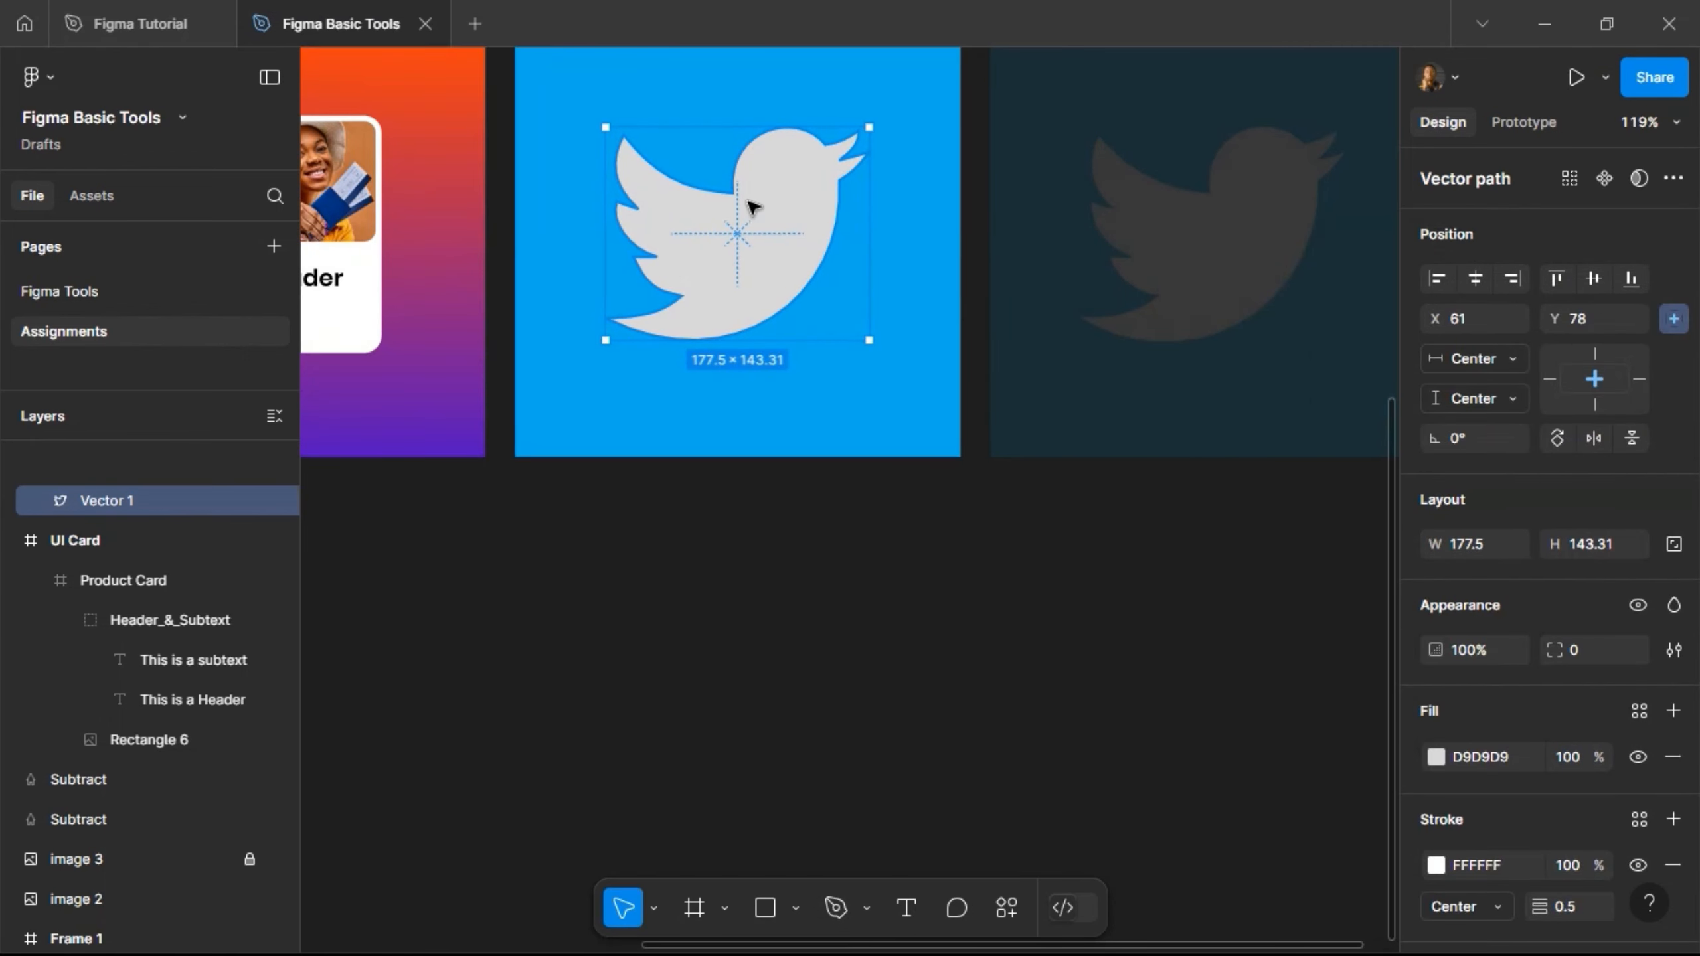
{"action": "key", "text": "Return"}
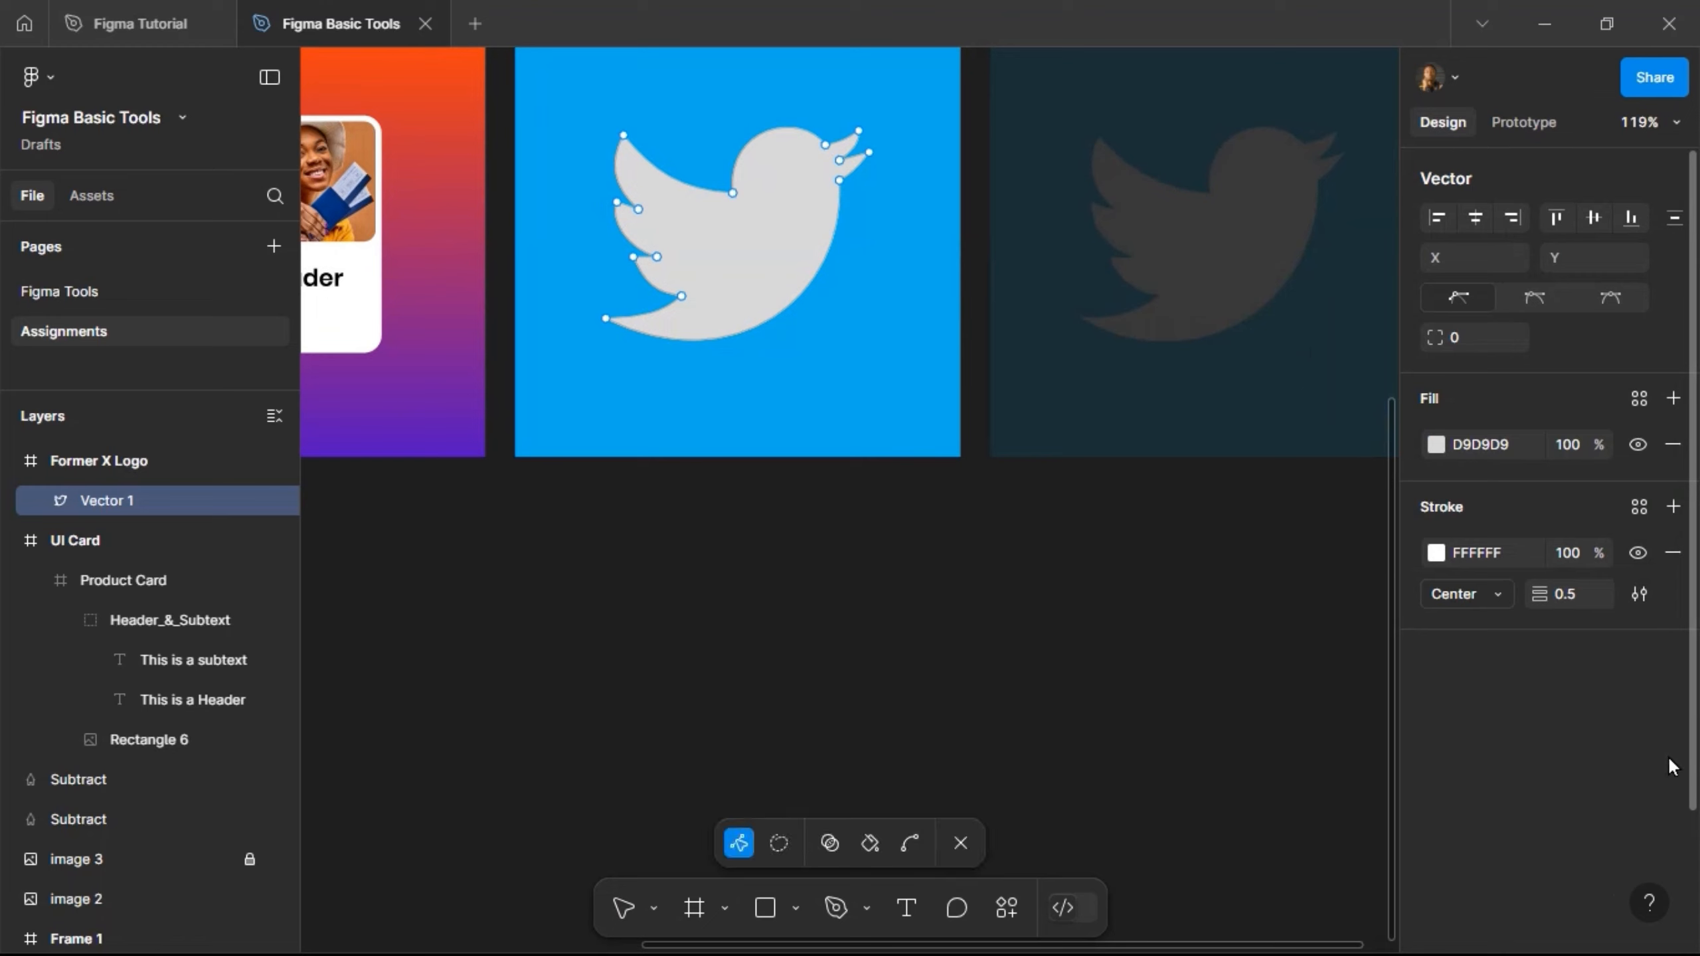
{"action": "left_click", "coordinate": [1672, 553]}
{"action": "left_click", "coordinate": [1506, 444]}
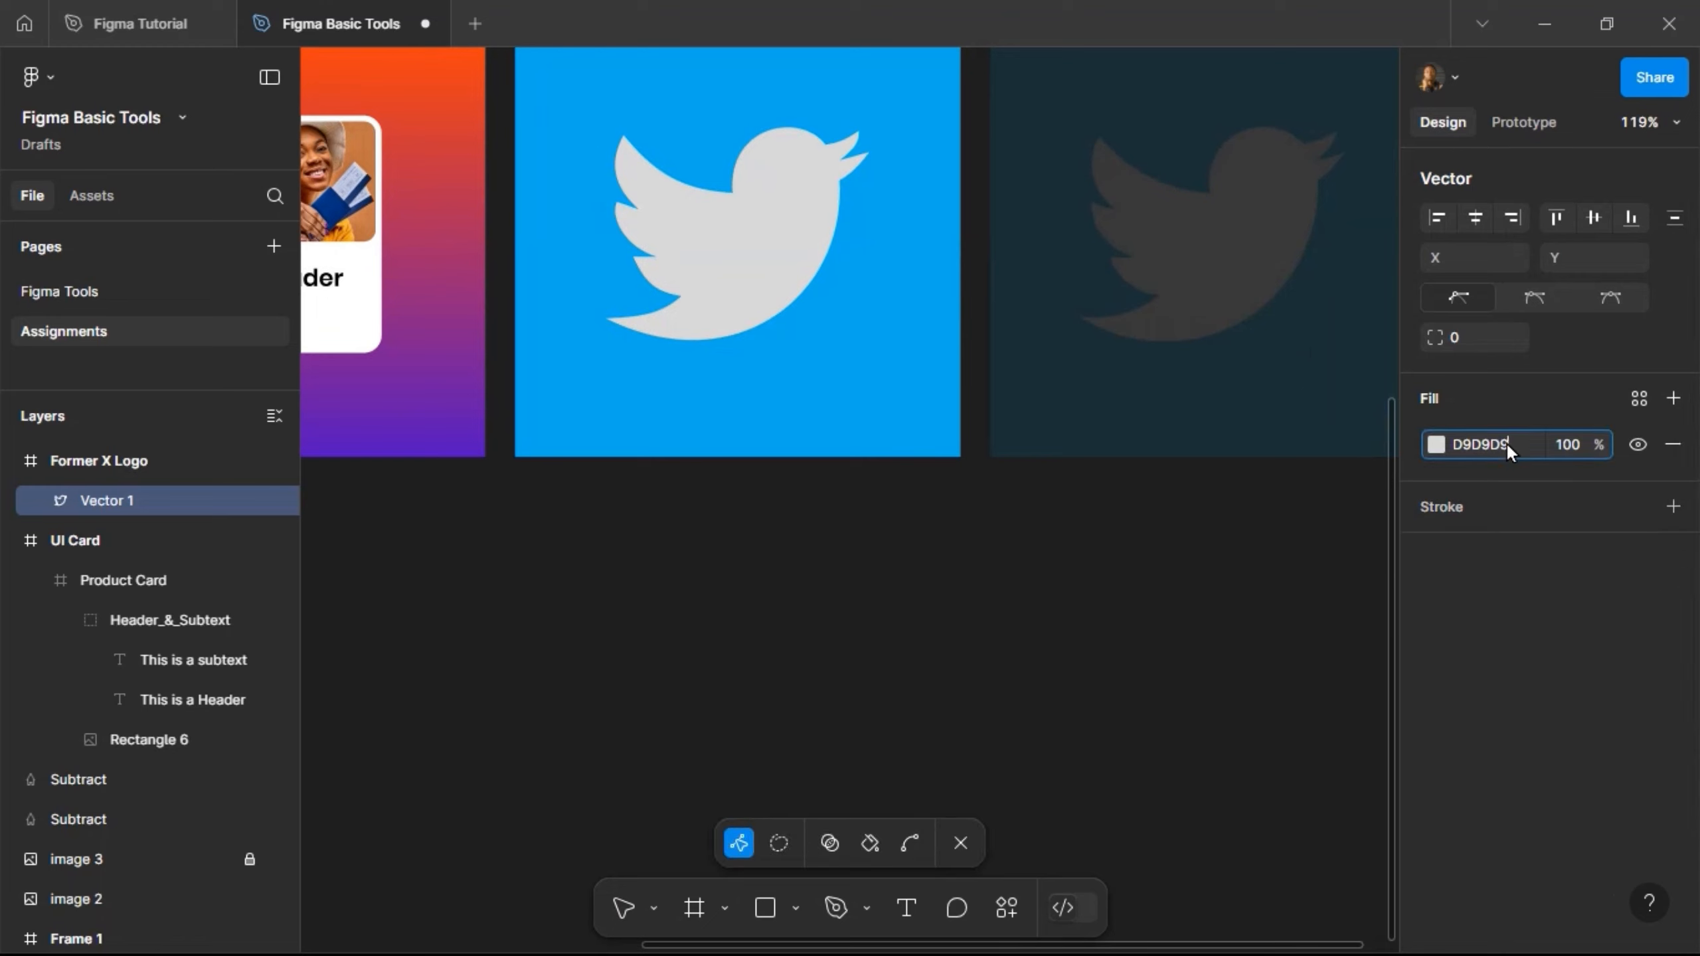
{"action": "type", "text": "f"}
{"action": "key", "text": "Return"}
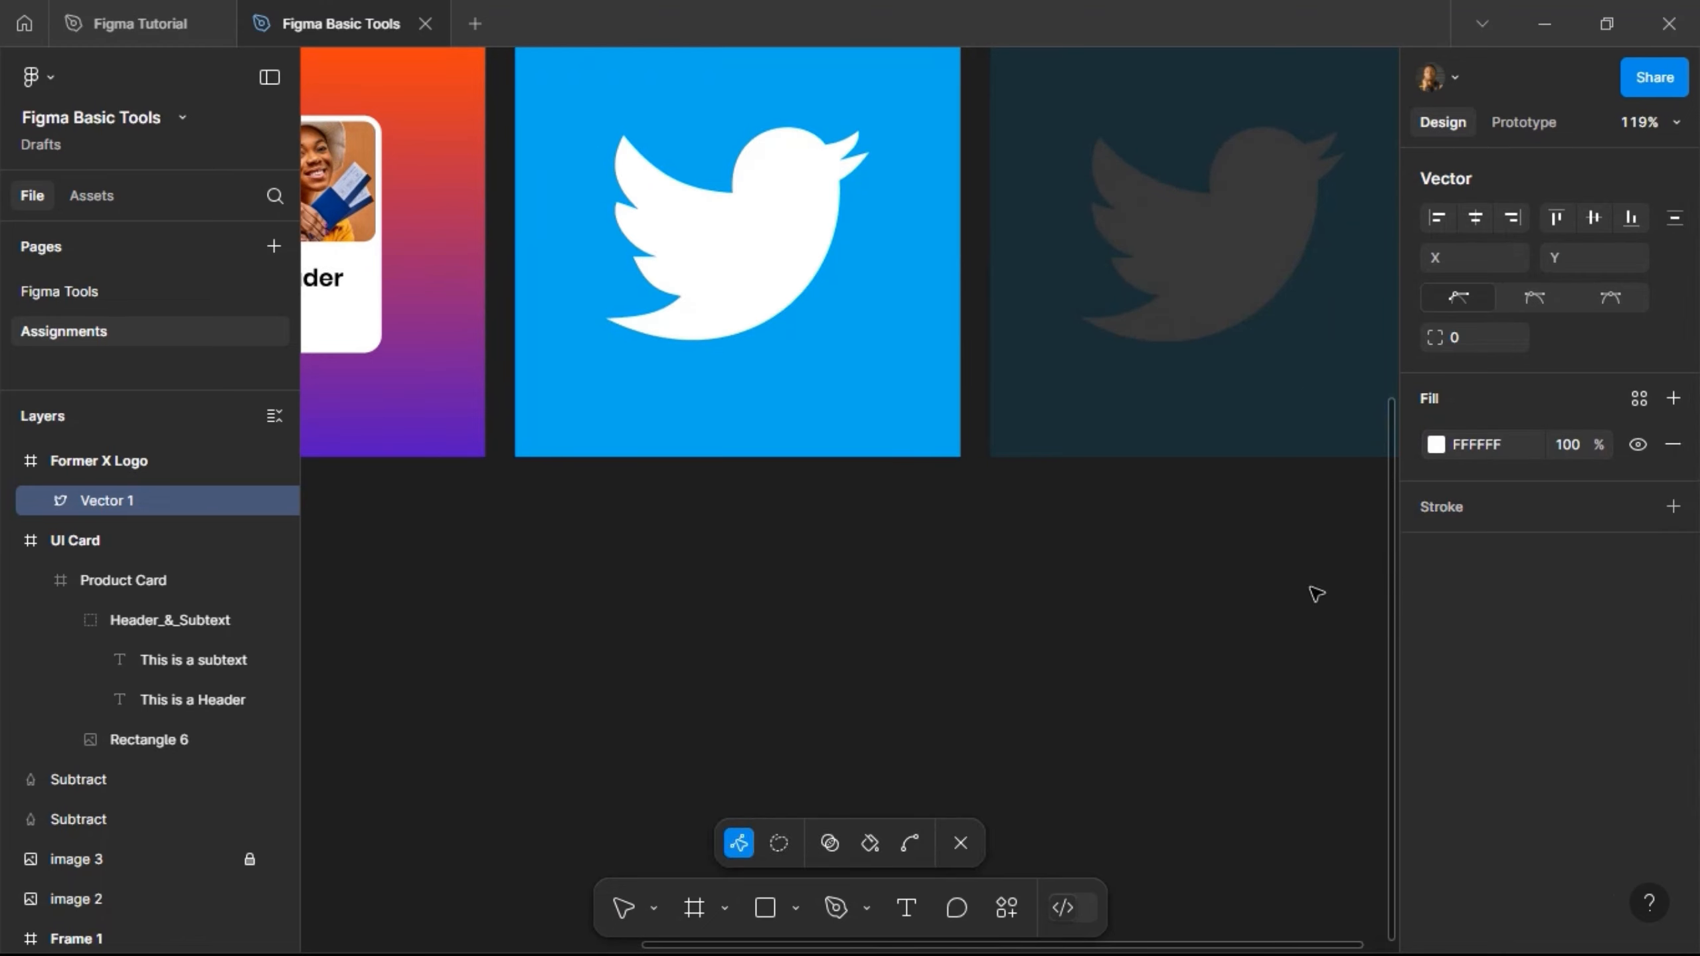
{"action": "key", "text": "Escape"}
Step: Delete the dimmed bird reference image beside the Former X Logo frame and fit all designs in view
{"action": "scroll", "coordinate": [922, 633], "scroll_direction": "down", "scroll_amount": 3}
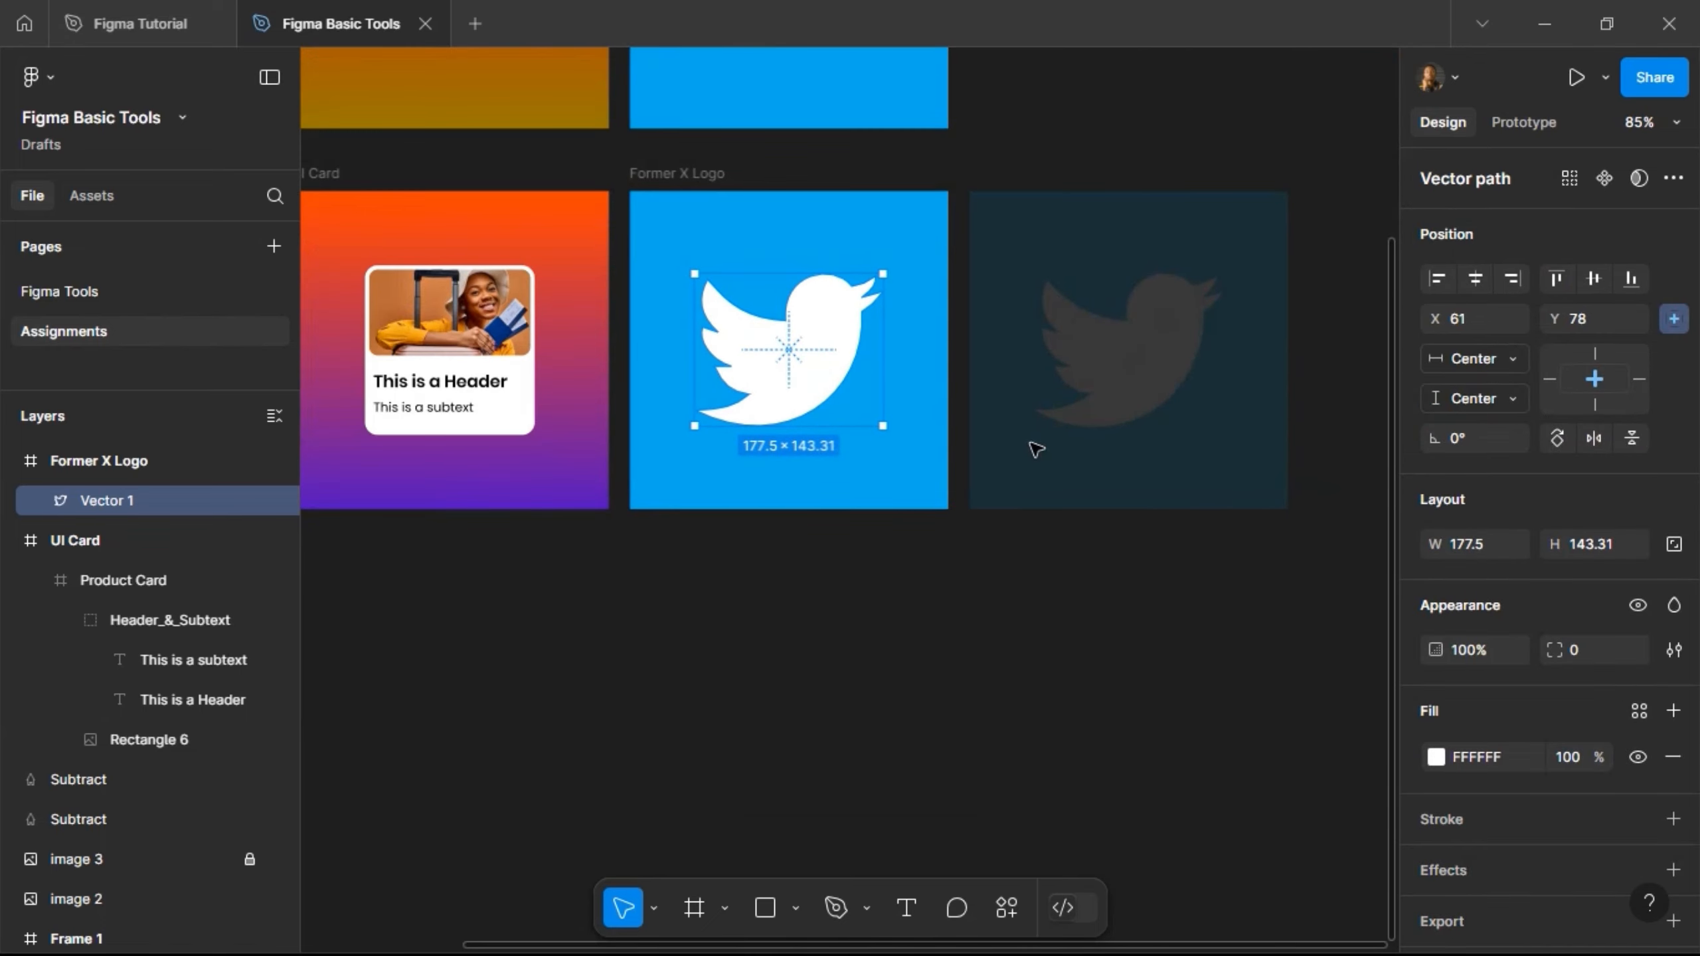
{"action": "left_click", "coordinate": [1036, 449]}
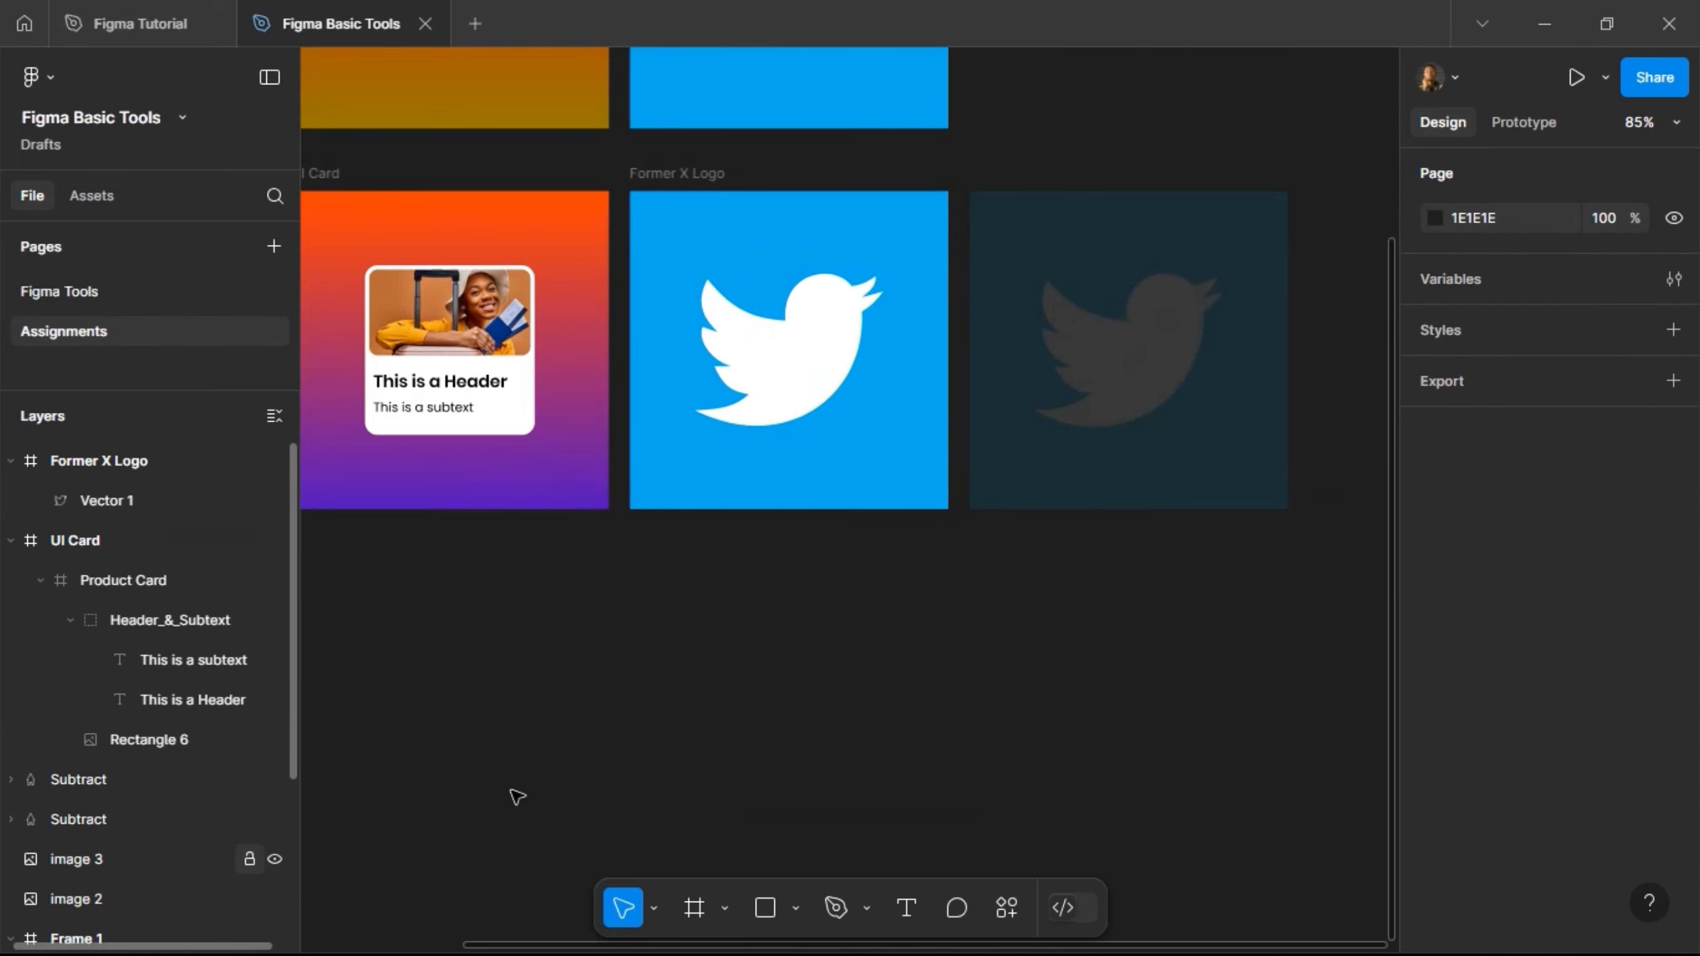
{"action": "left_click", "coordinate": [1093, 382]}
{"action": "key", "text": "Delete"}
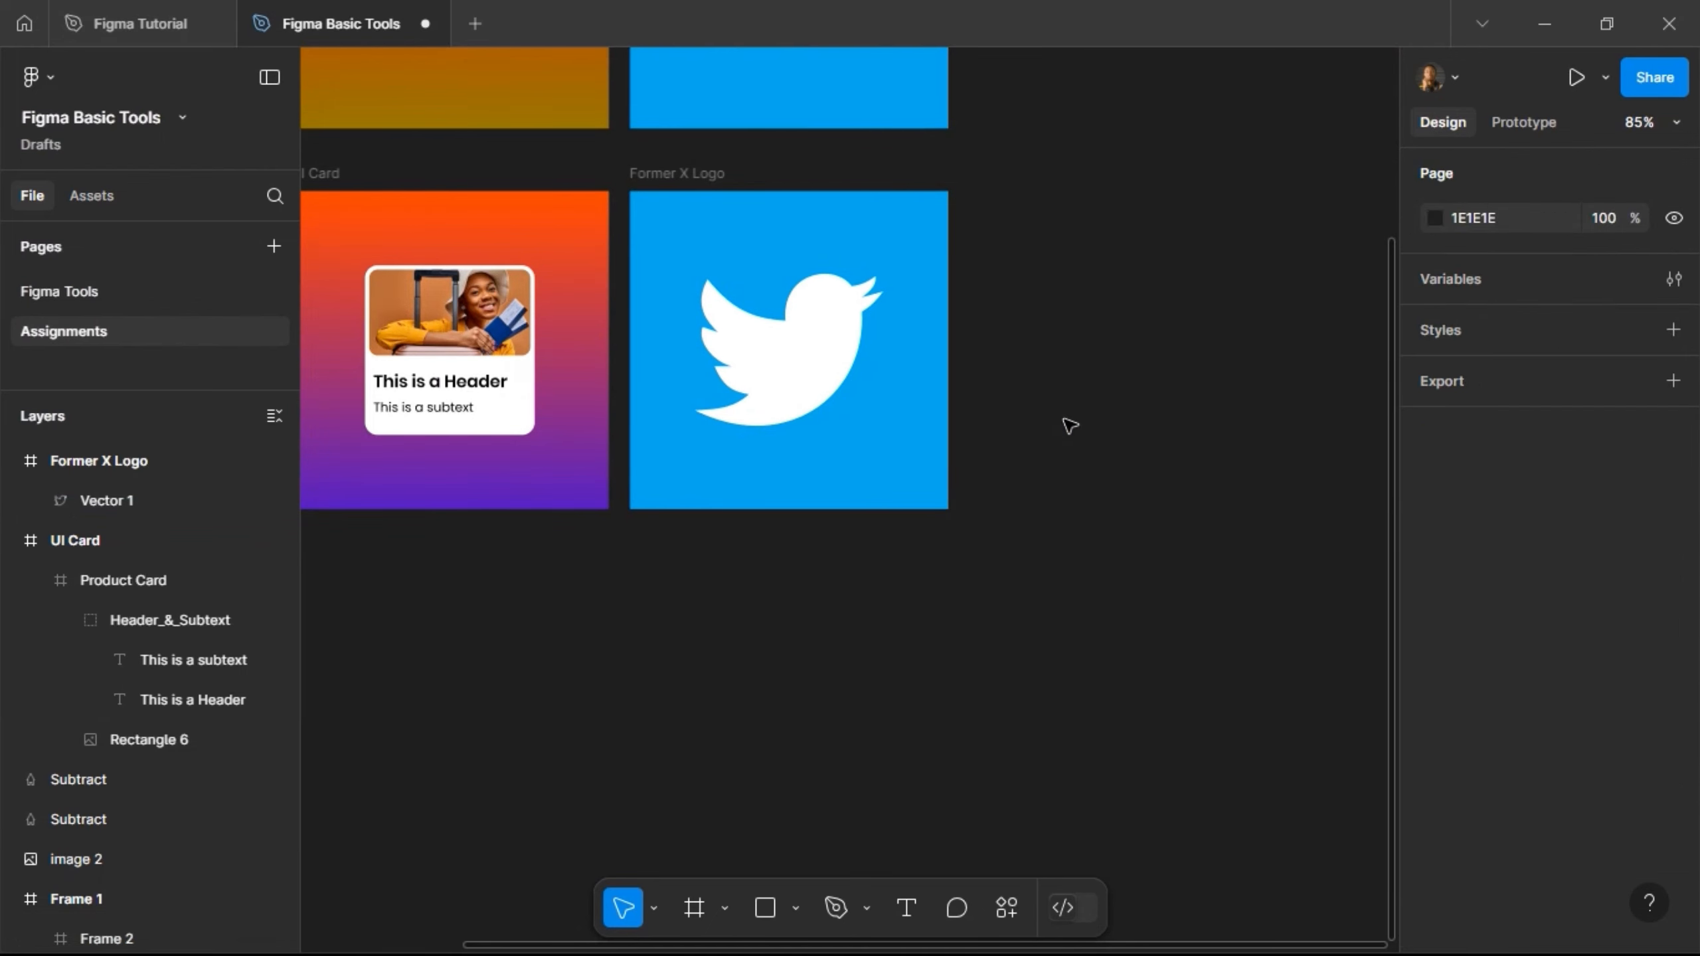
{"action": "key", "text": "shift+1"}
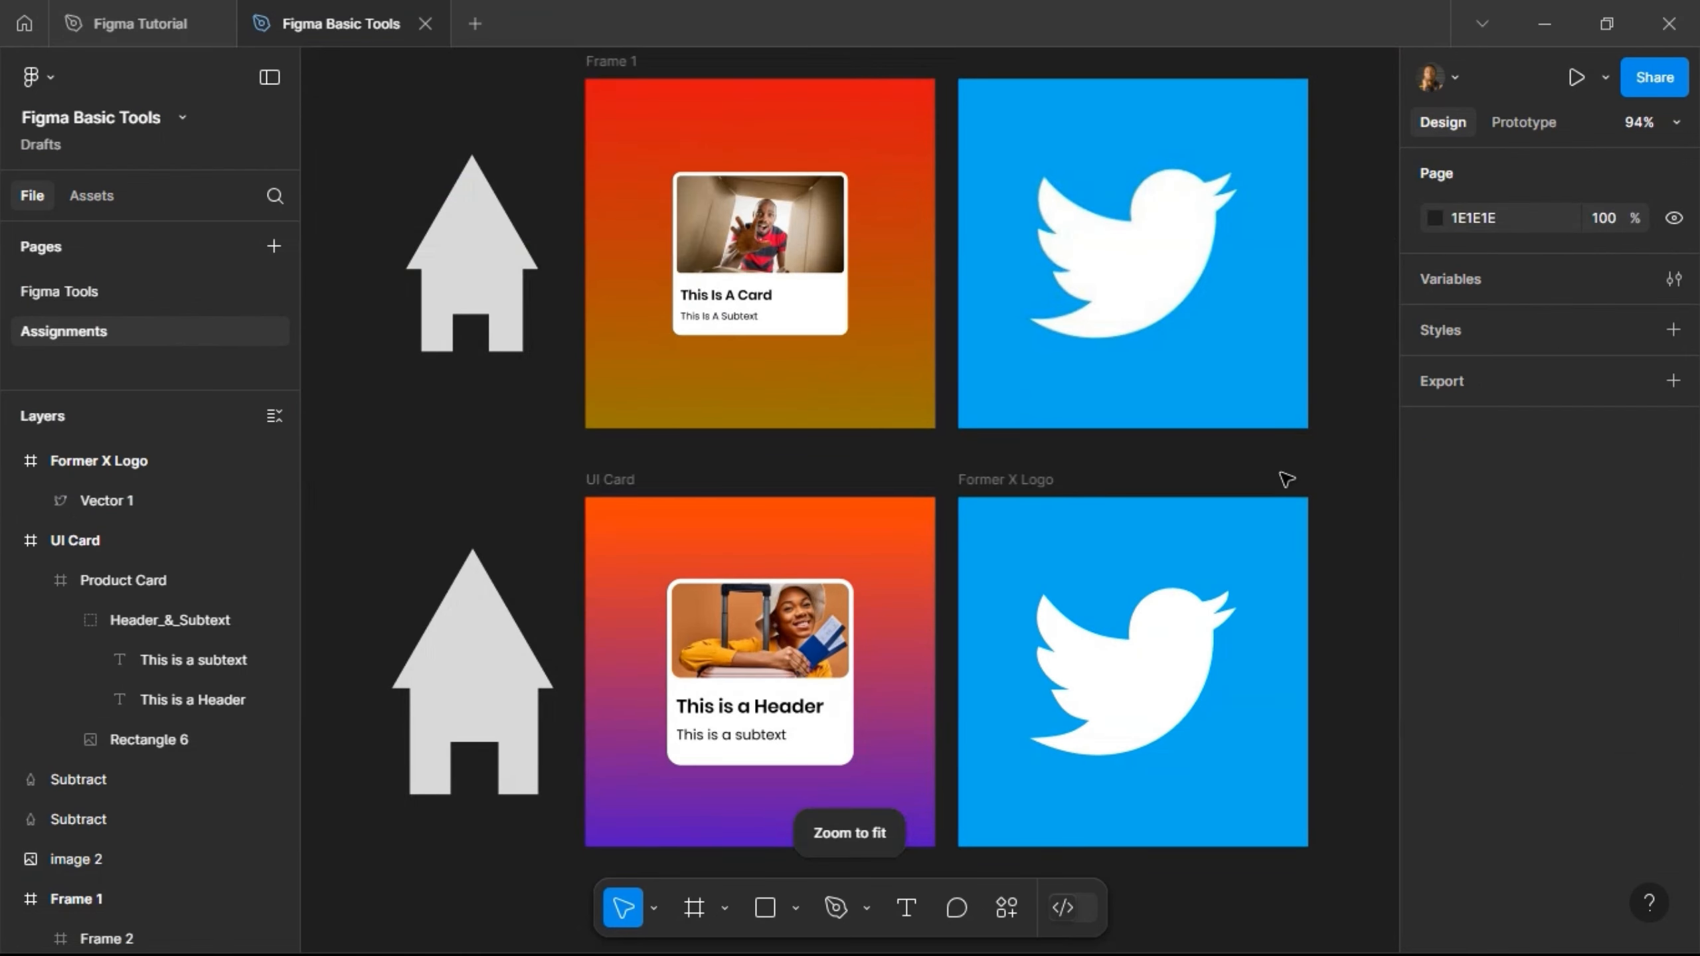